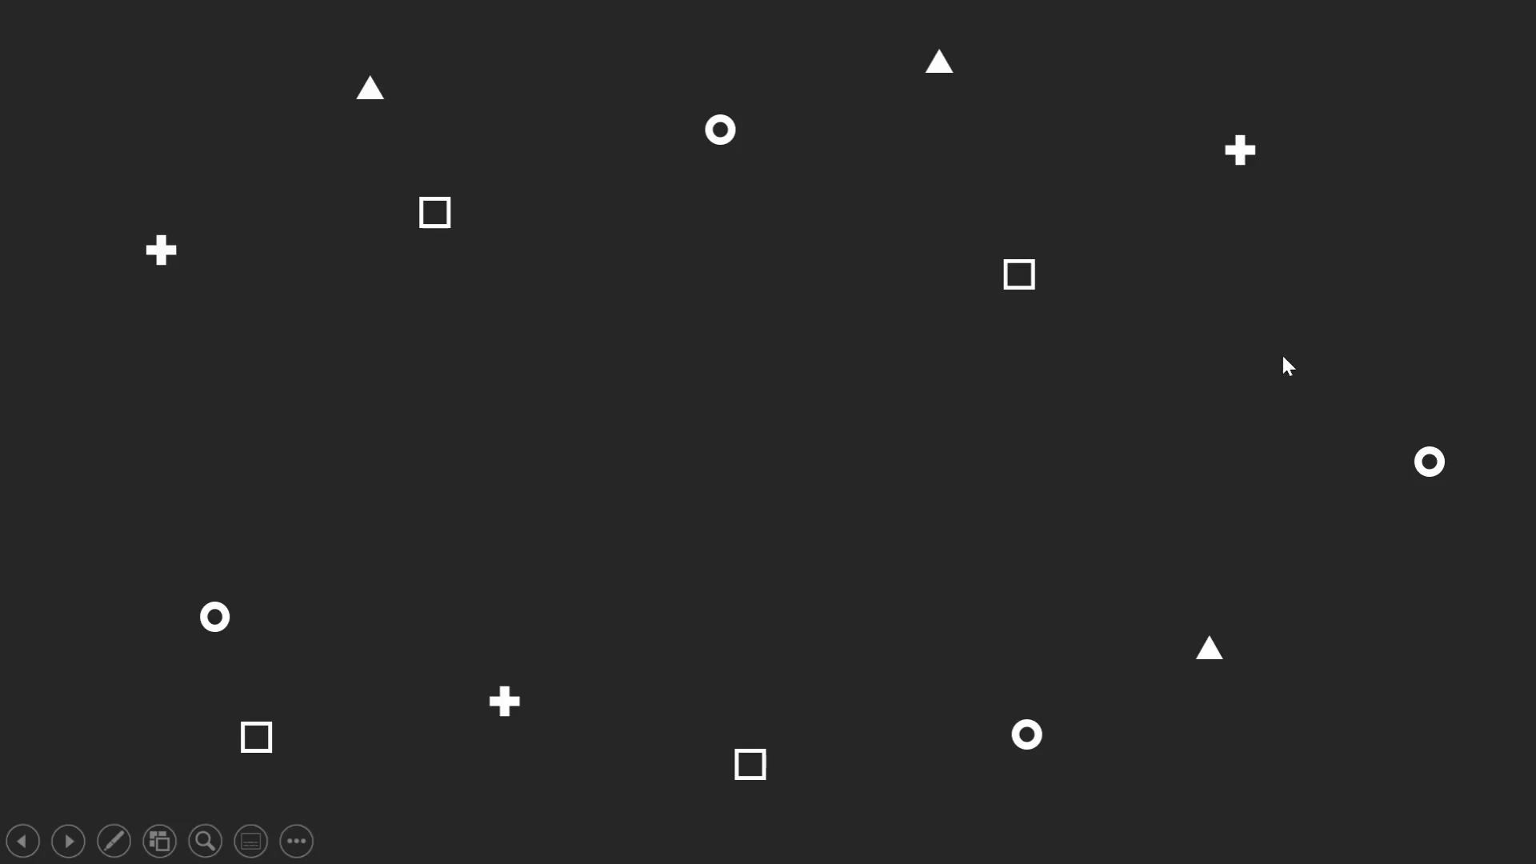
Play the intro title animation in the slideshow, then return to editing with the cursor after slide 1.
left_click(549, 349)
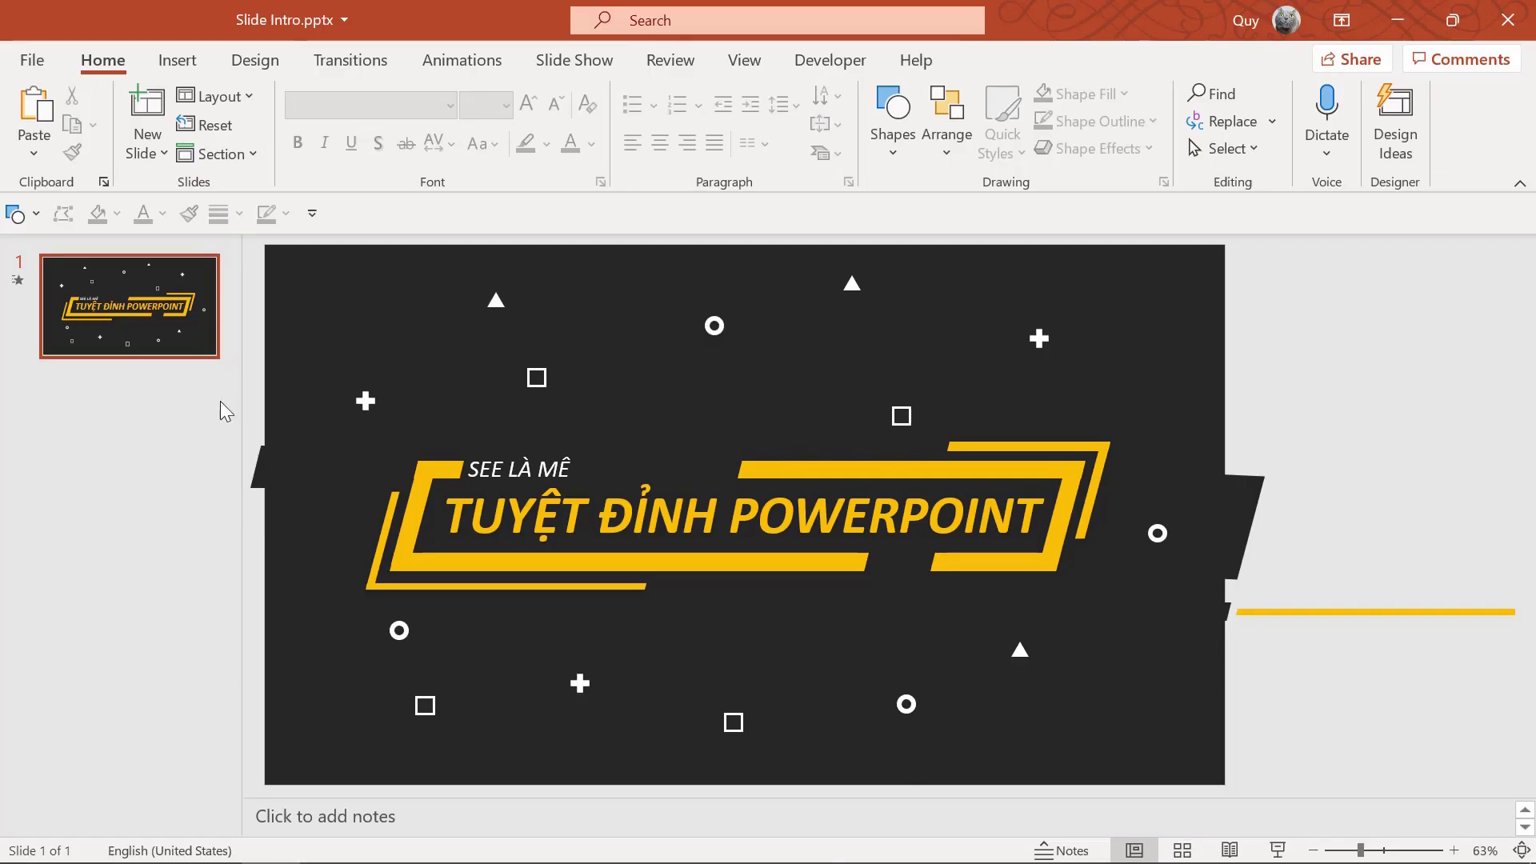
left_click(142, 388)
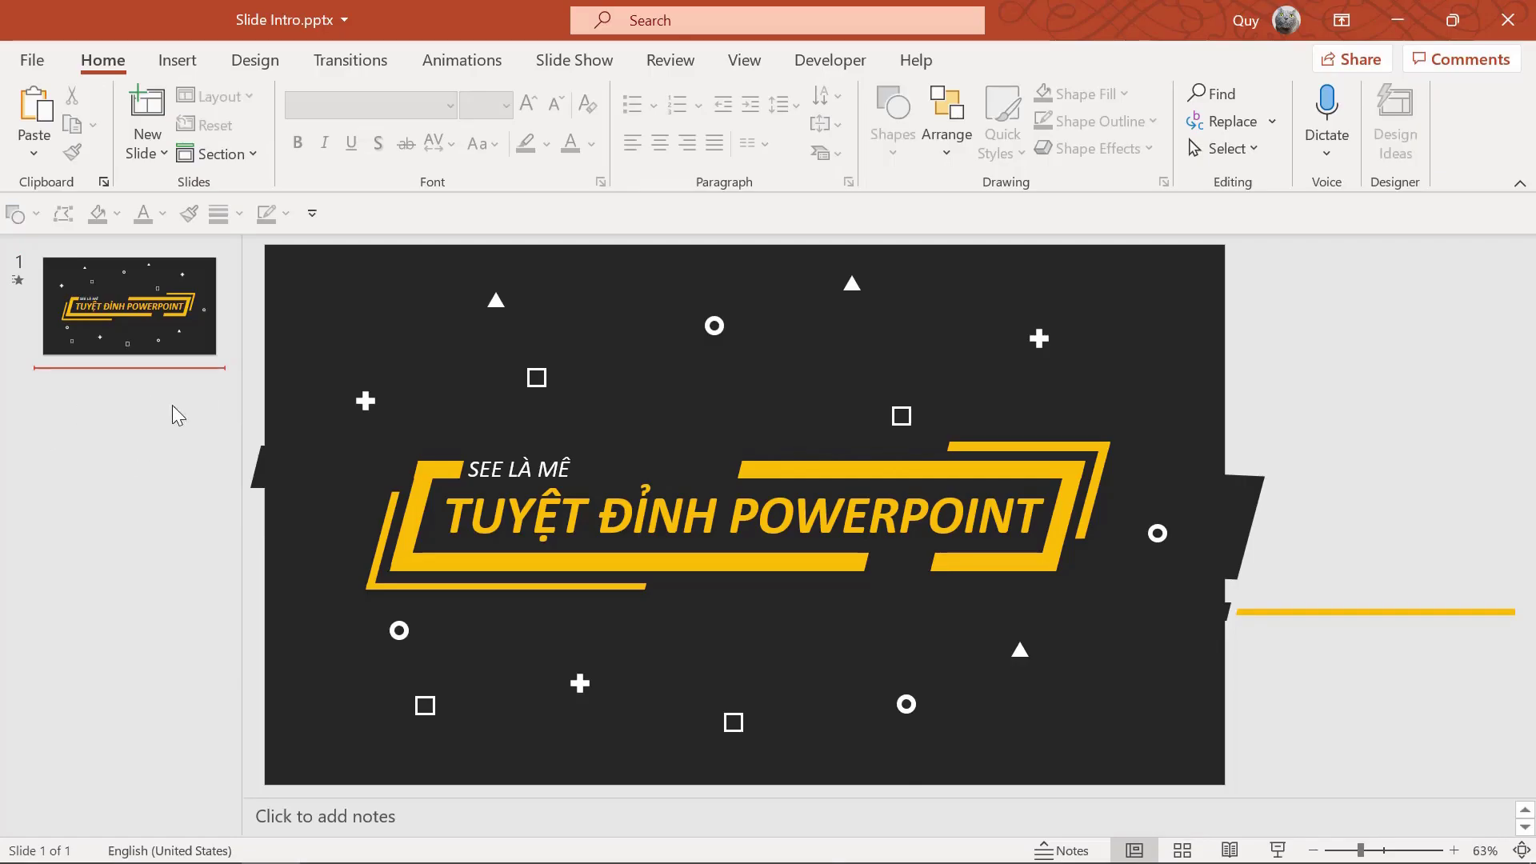
Add a blank slide 2 with a solid Black, Text 1, Lighter 15% background matching slide 1.
left_click(146, 152)
left_click(196, 455)
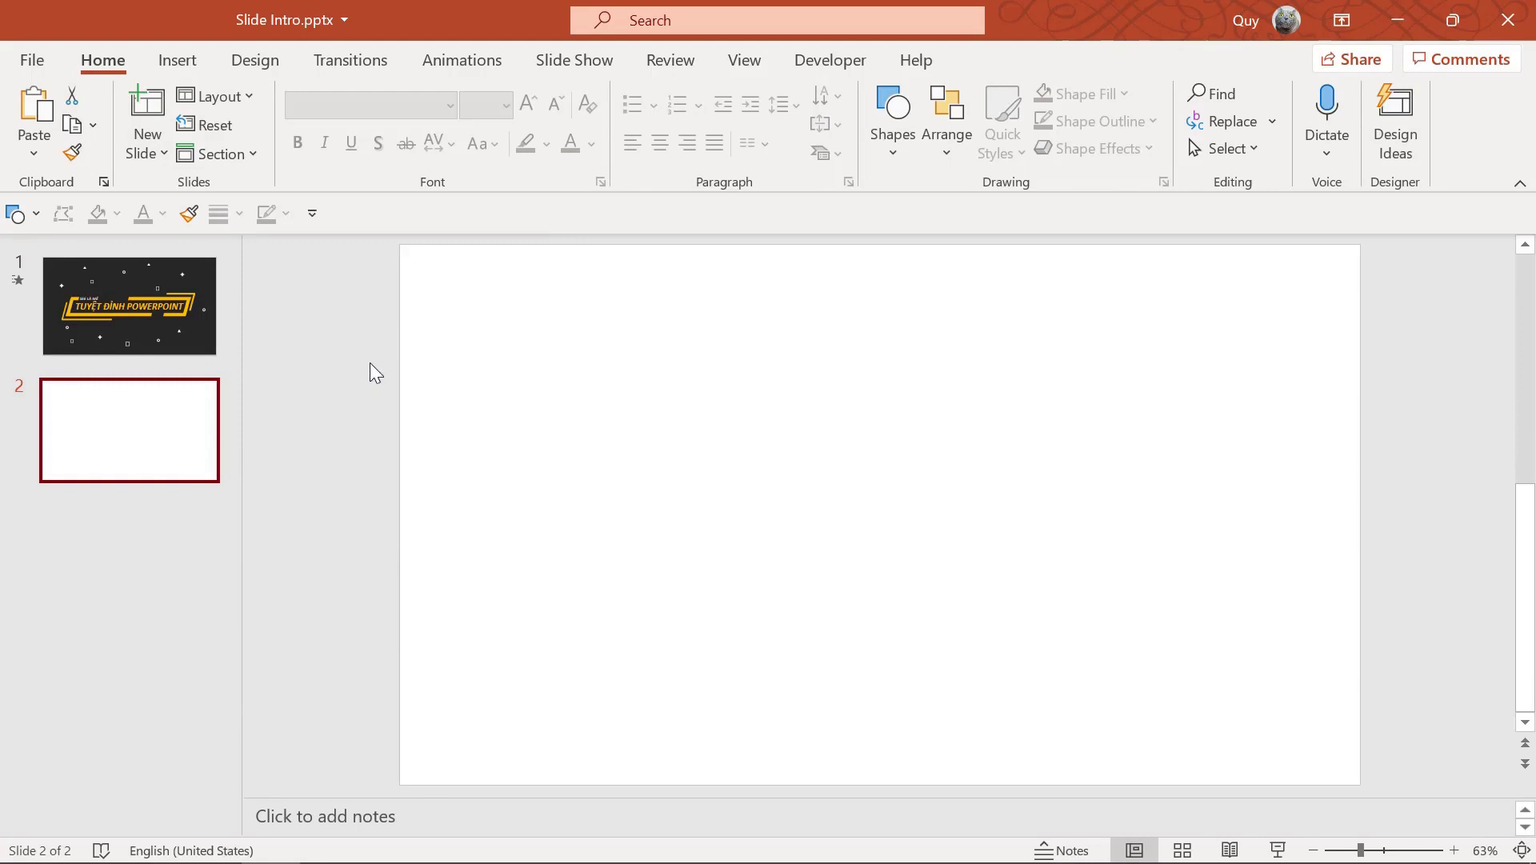
left_click(251, 69)
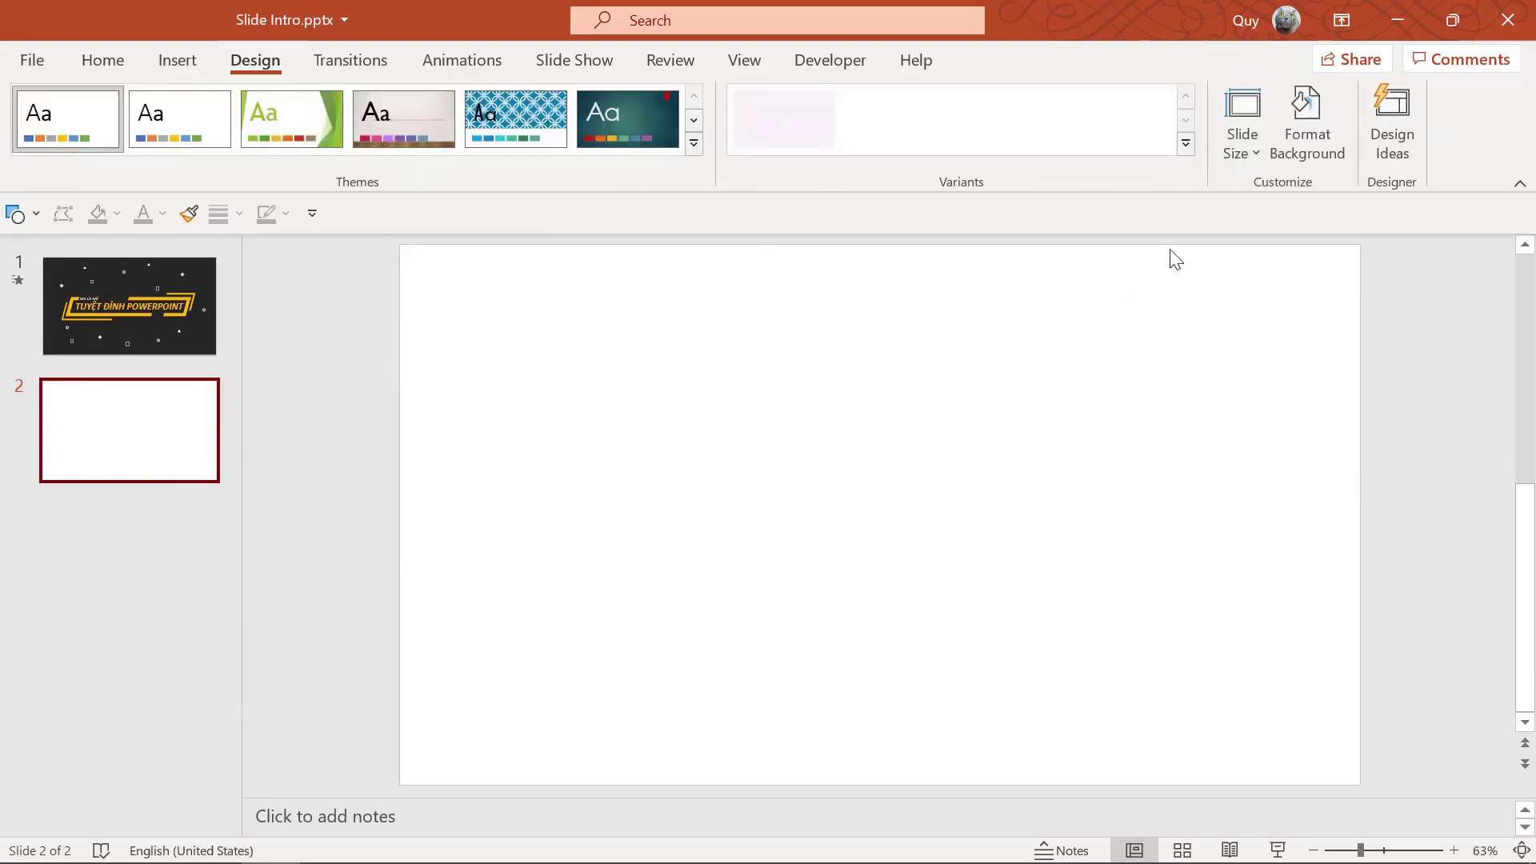
left_click(1306, 124)
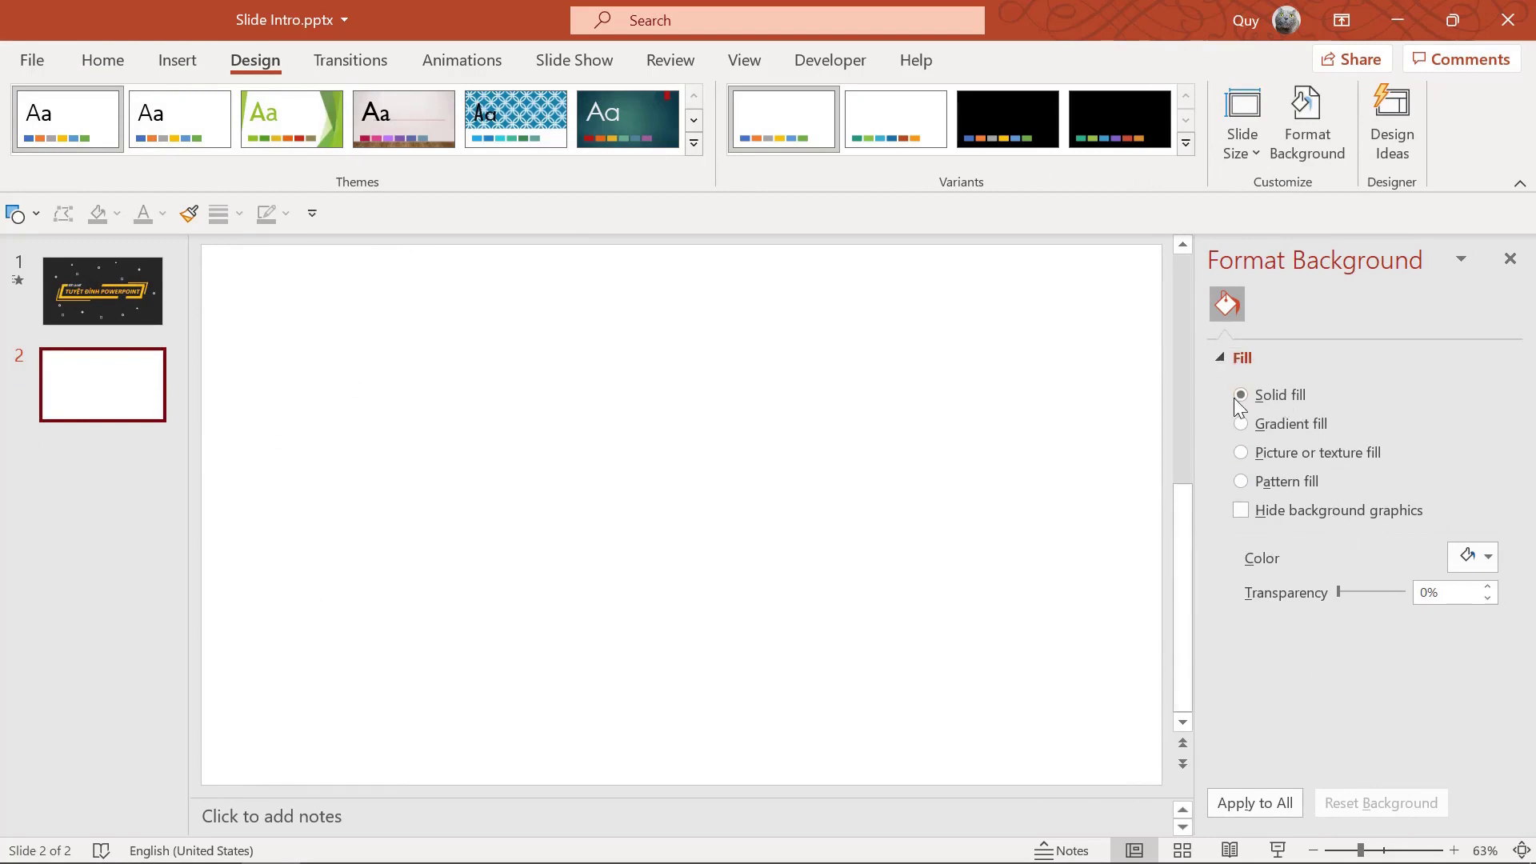
left_click(1485, 565)
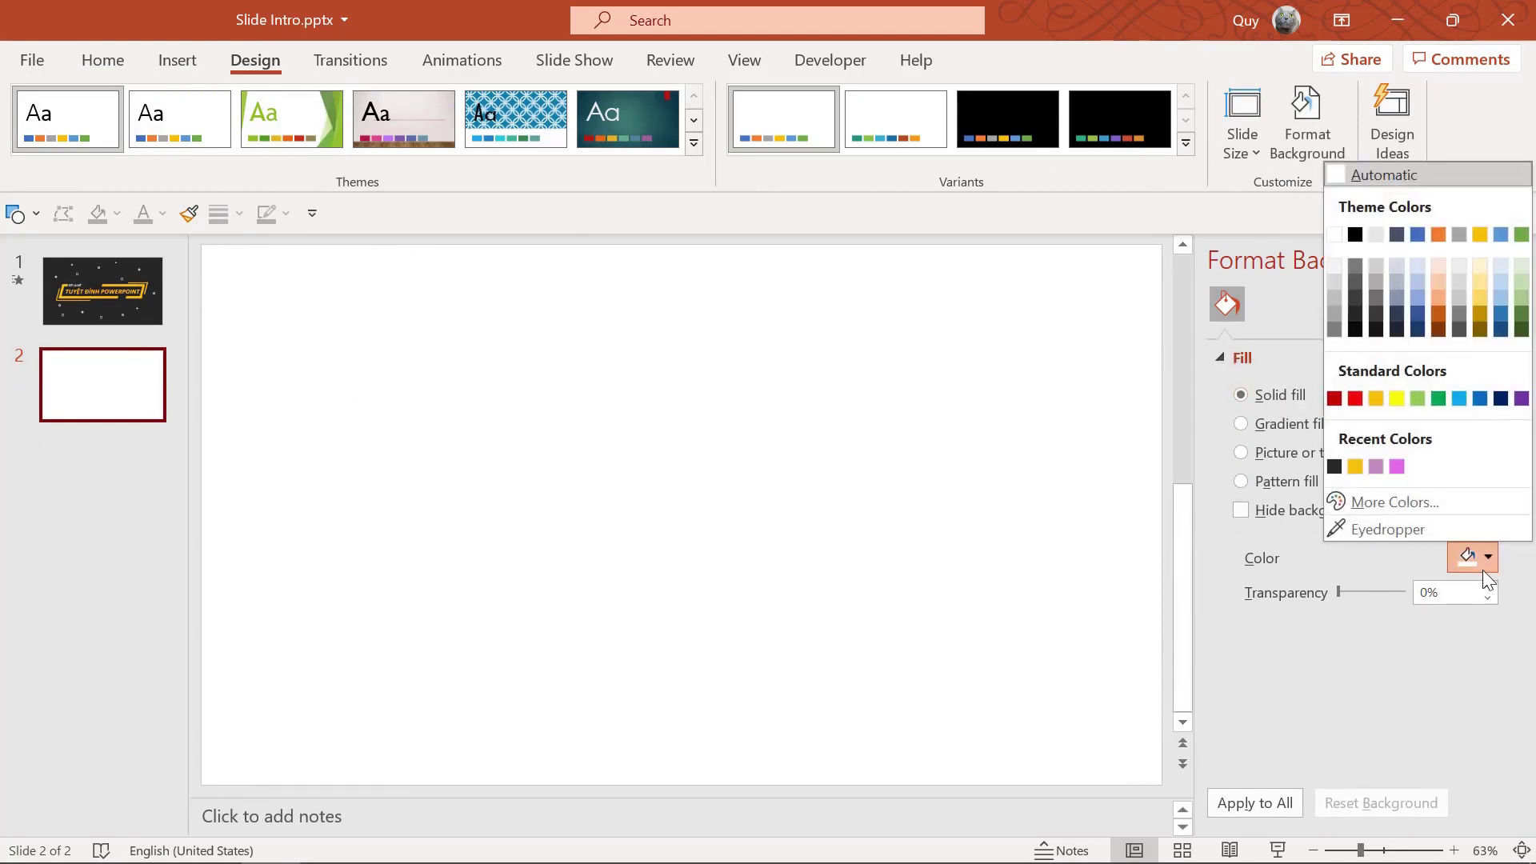
left_click(1352, 310)
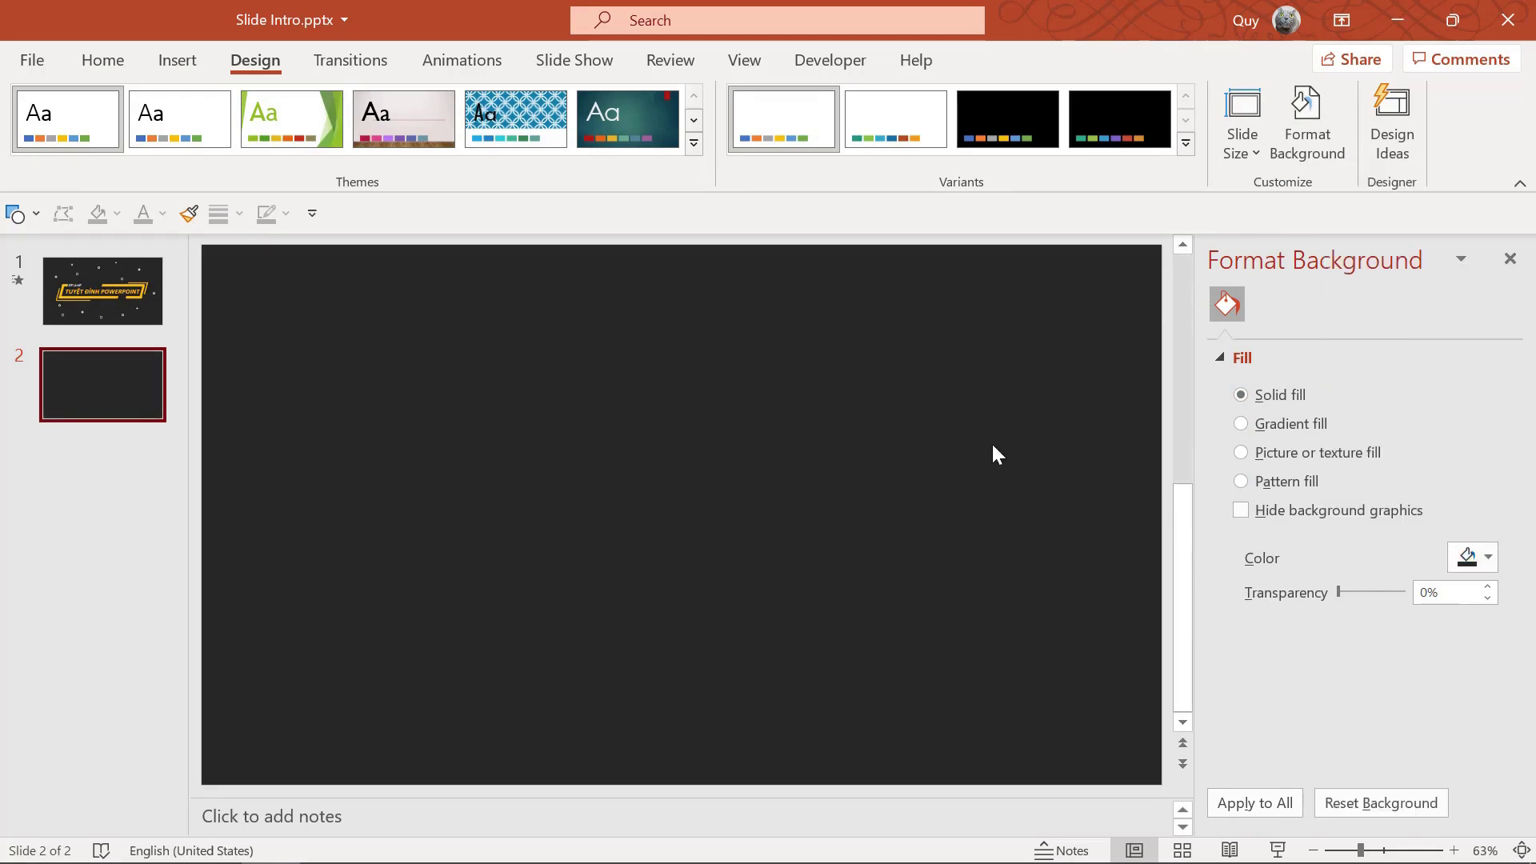
left_click(1490, 556)
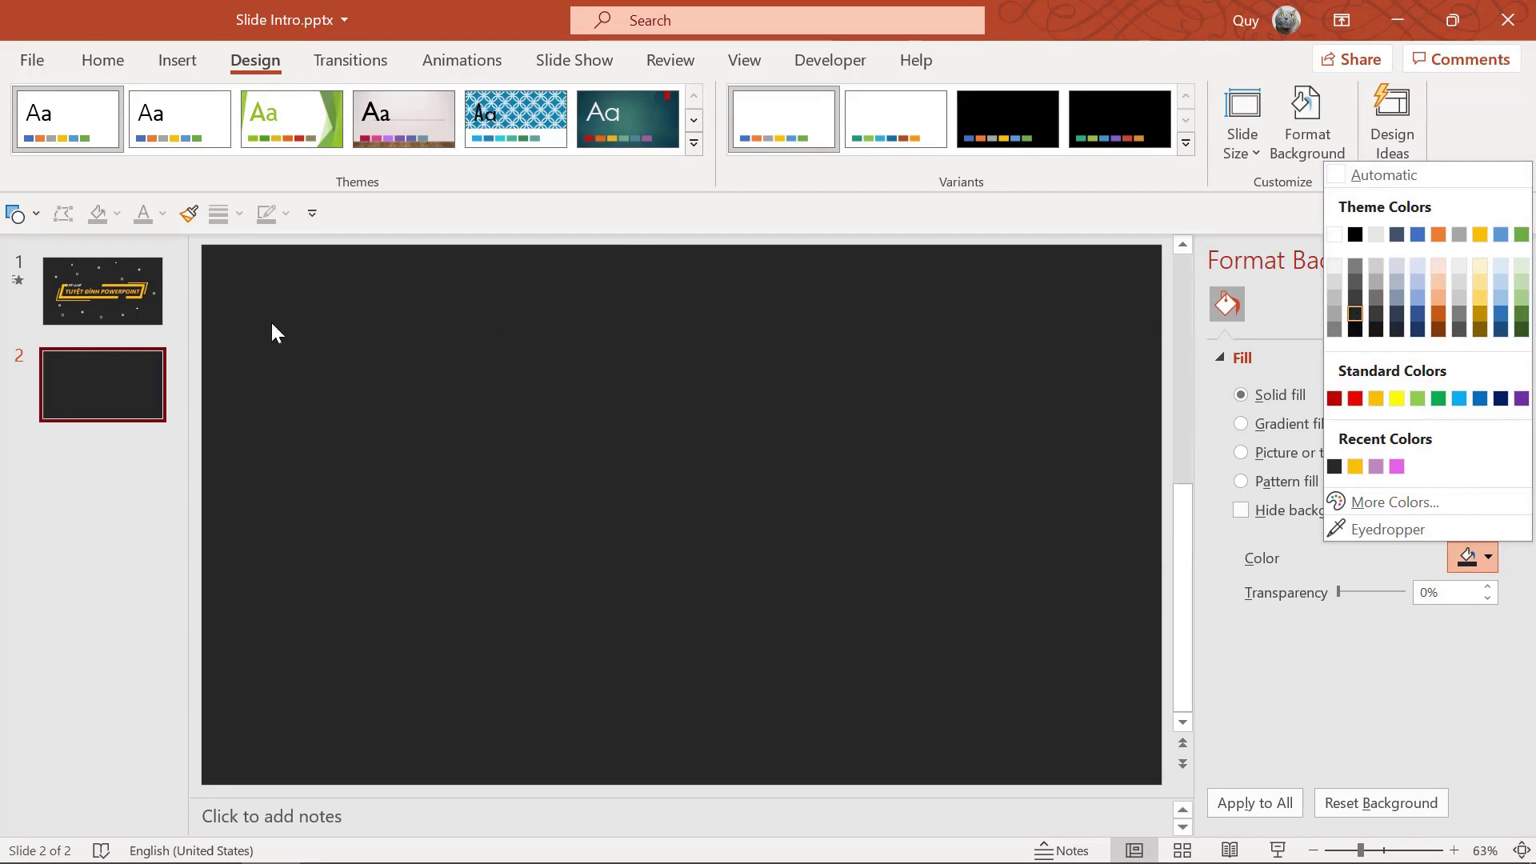
left_click(128, 323)
left_click(123, 293)
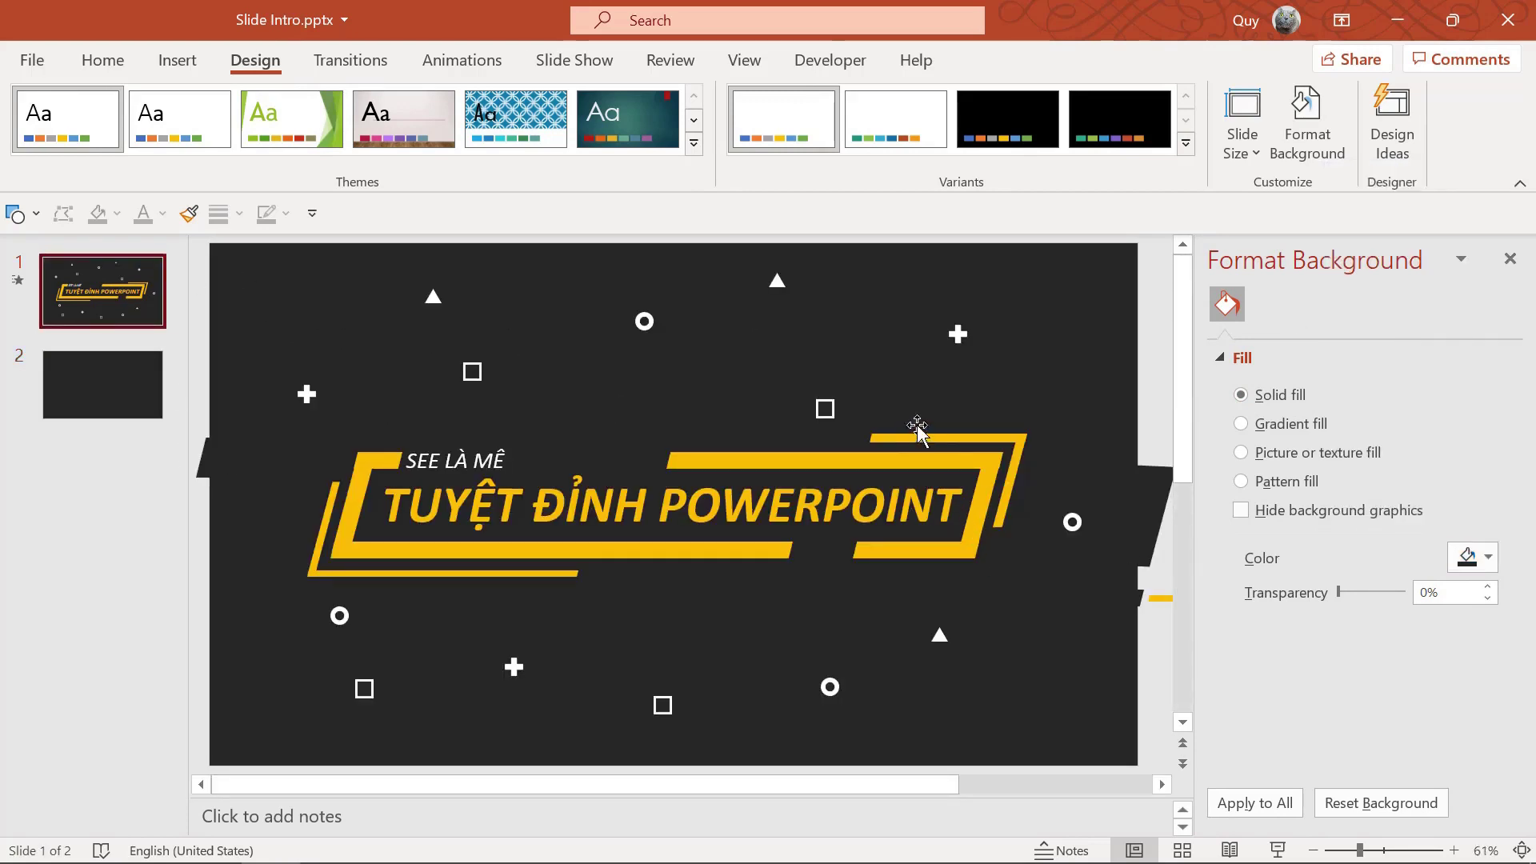
left_click(1510, 258)
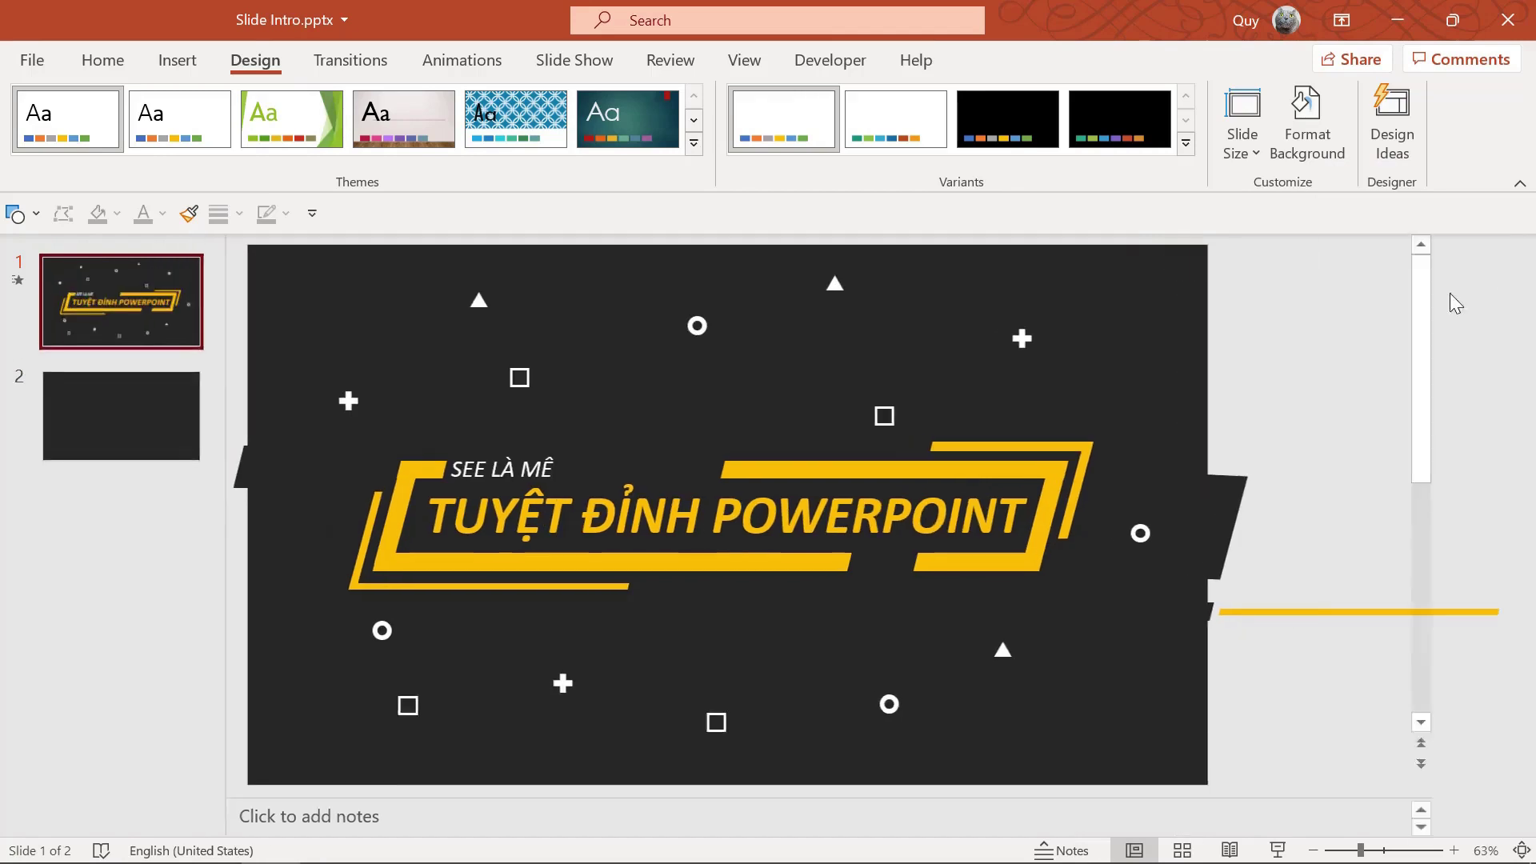
left_click(123, 423)
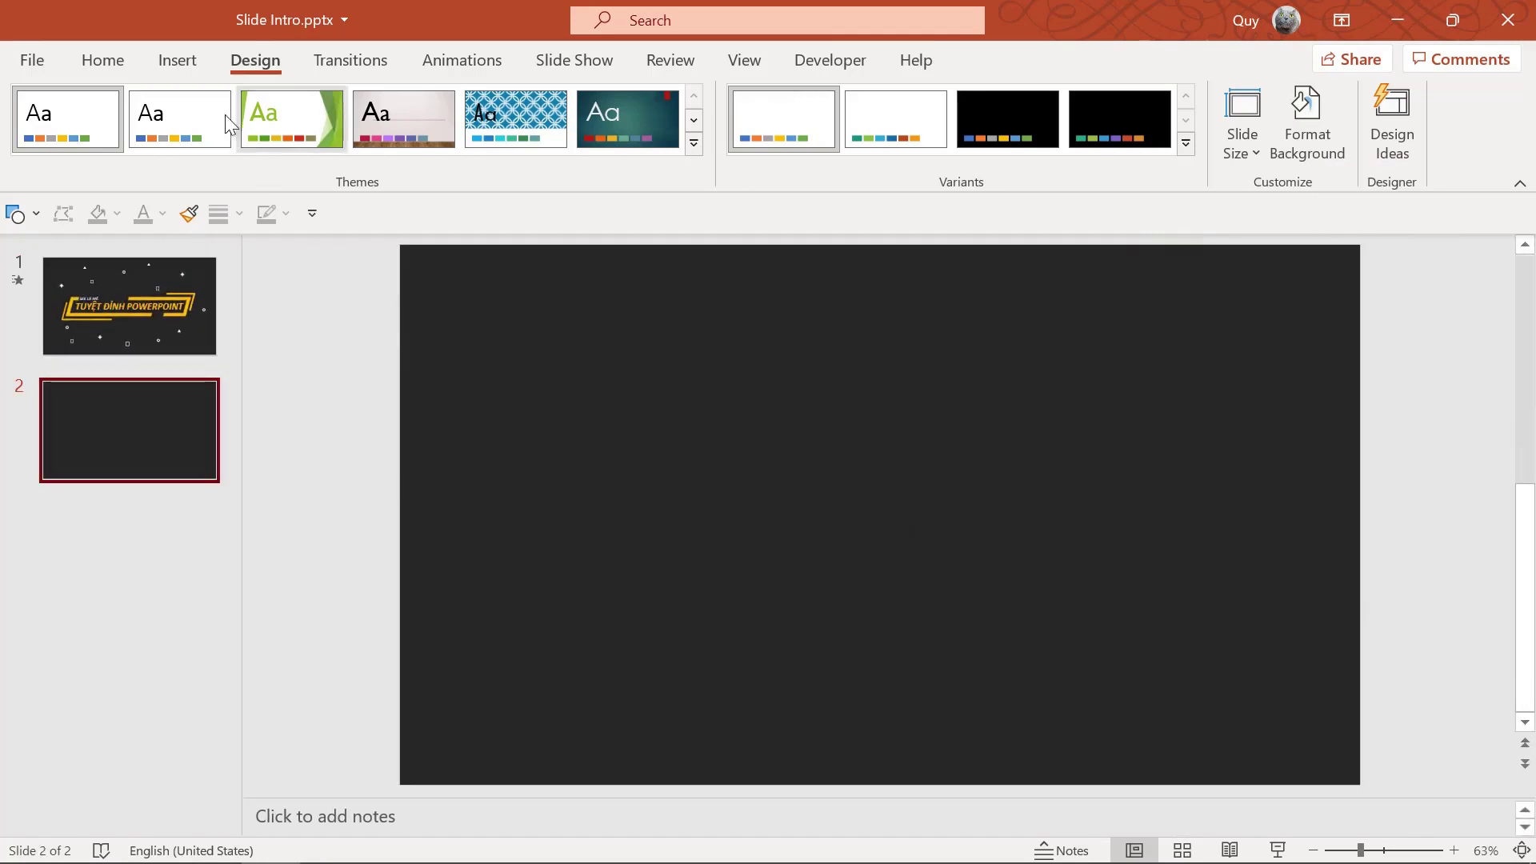
Draw a text box on slide 2 and type 'Tuyệt đỉnh Powerpoint'.
left_click(180, 62)
left_click(1027, 136)
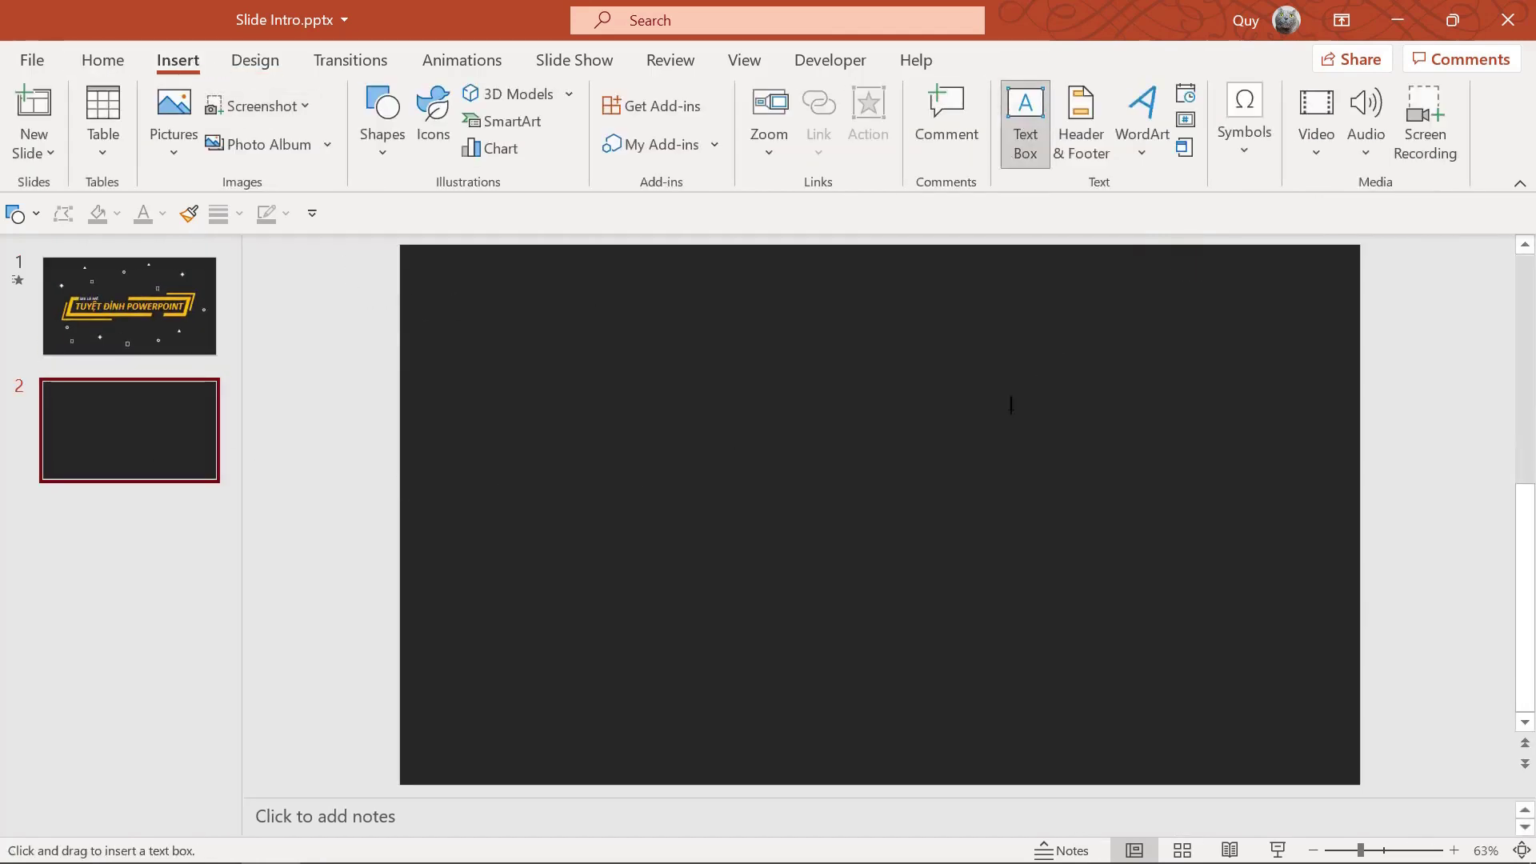
left_click_drag(596, 369, 1129, 496)
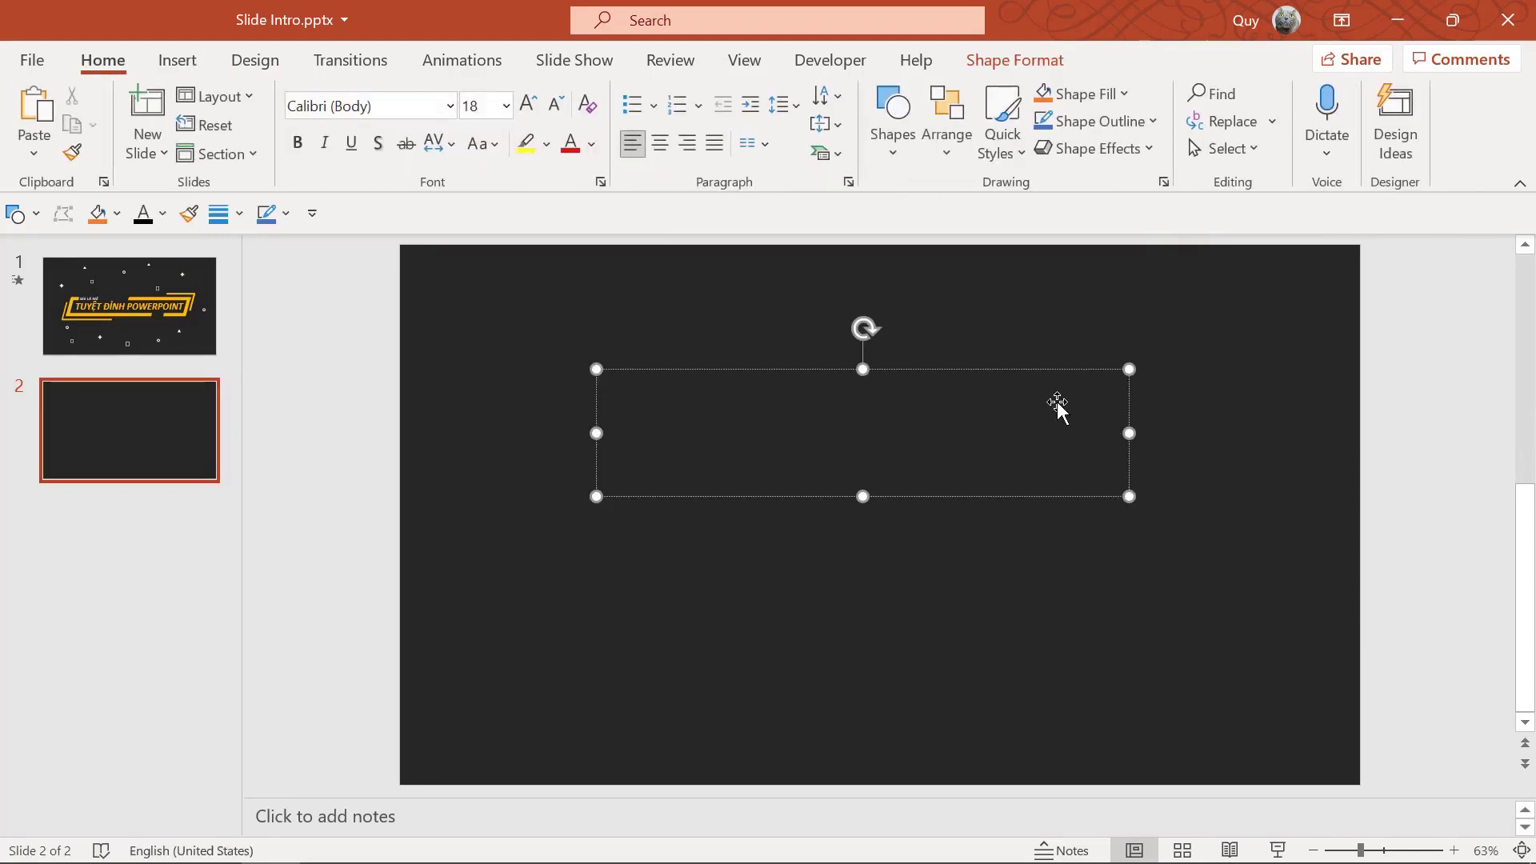
type("T")
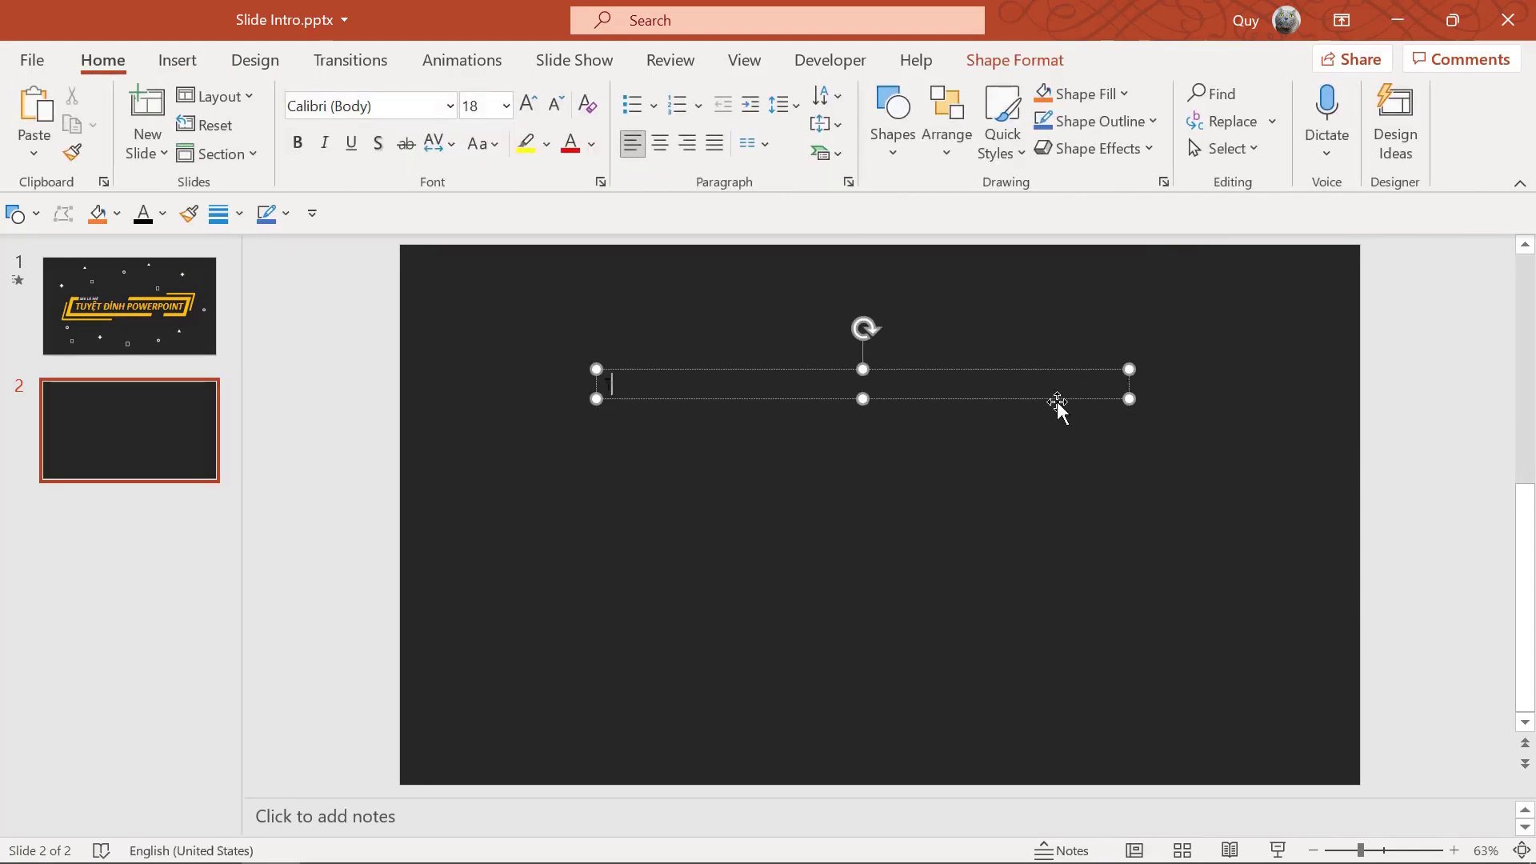
type("uye")
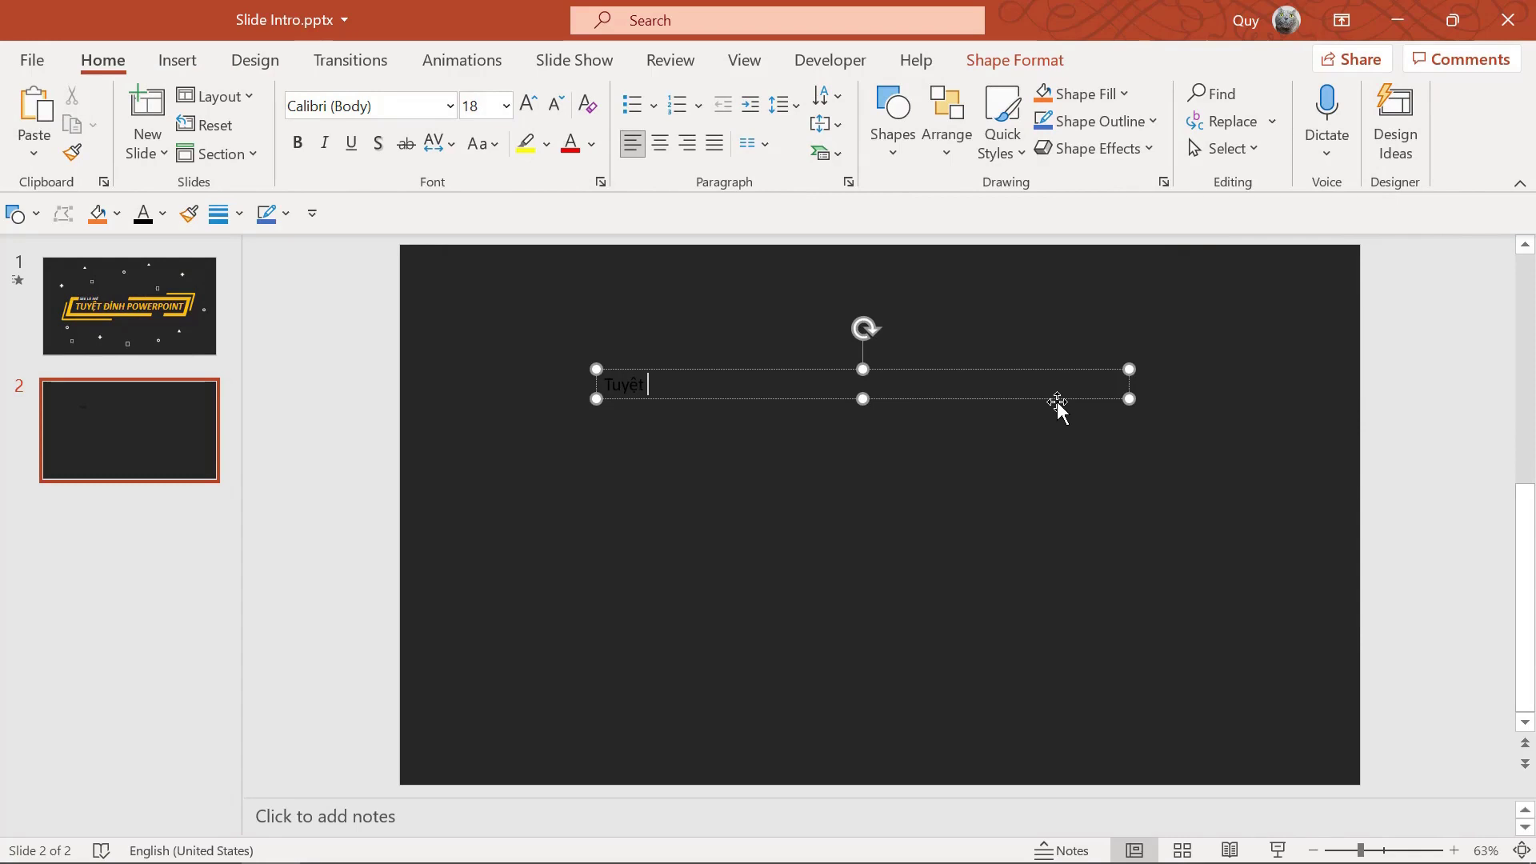
type("Power")
type("point")
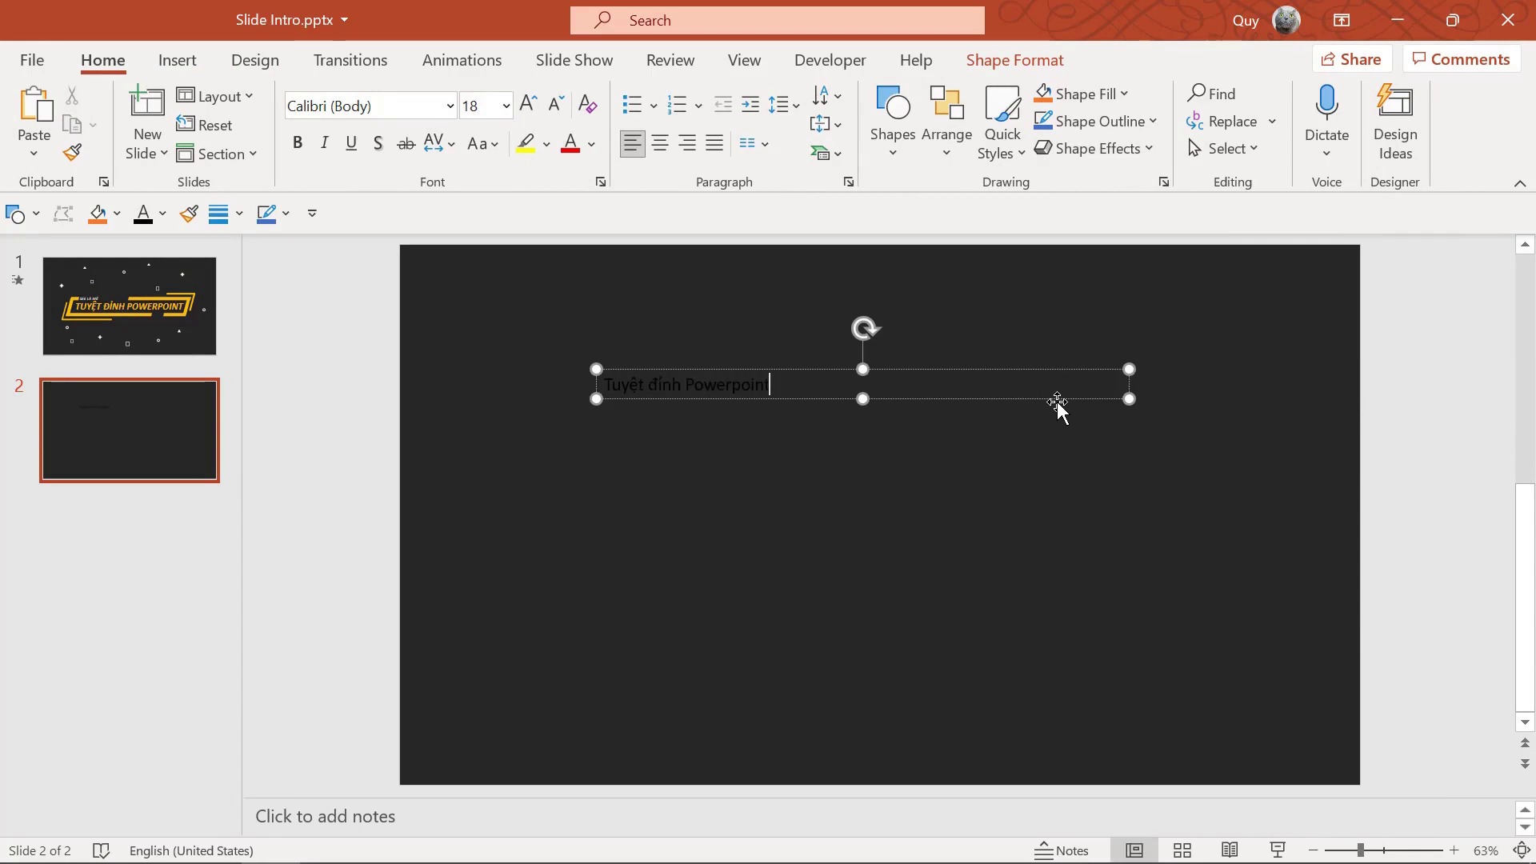
Make the title yellow, bold and 54 pt, and move it toward the slide centre.
key("ctrl+a")
left_click(591, 144)
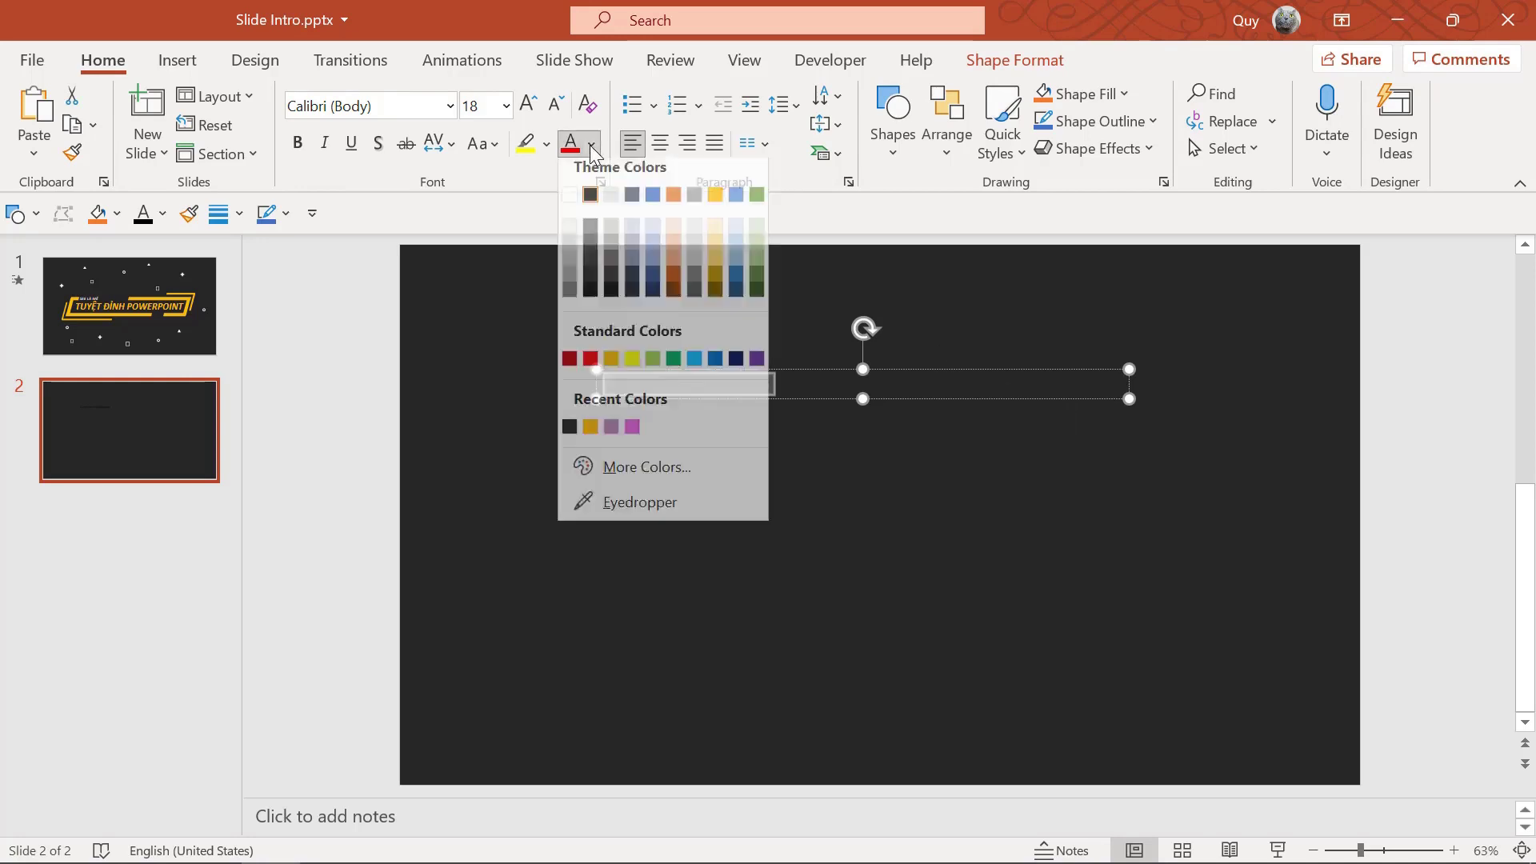
left_click(592, 432)
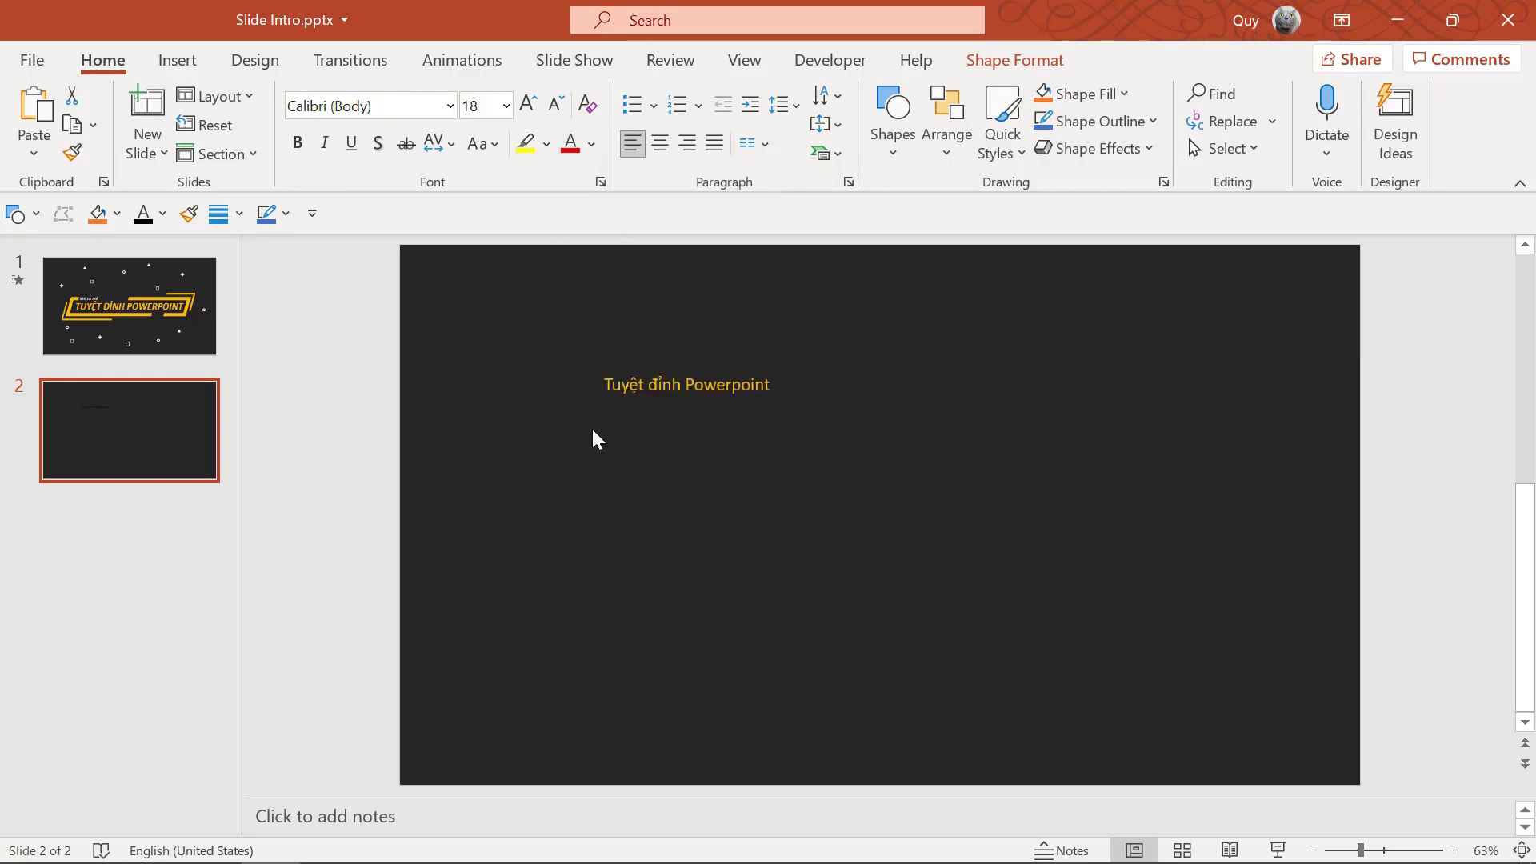
left_click(298, 144)
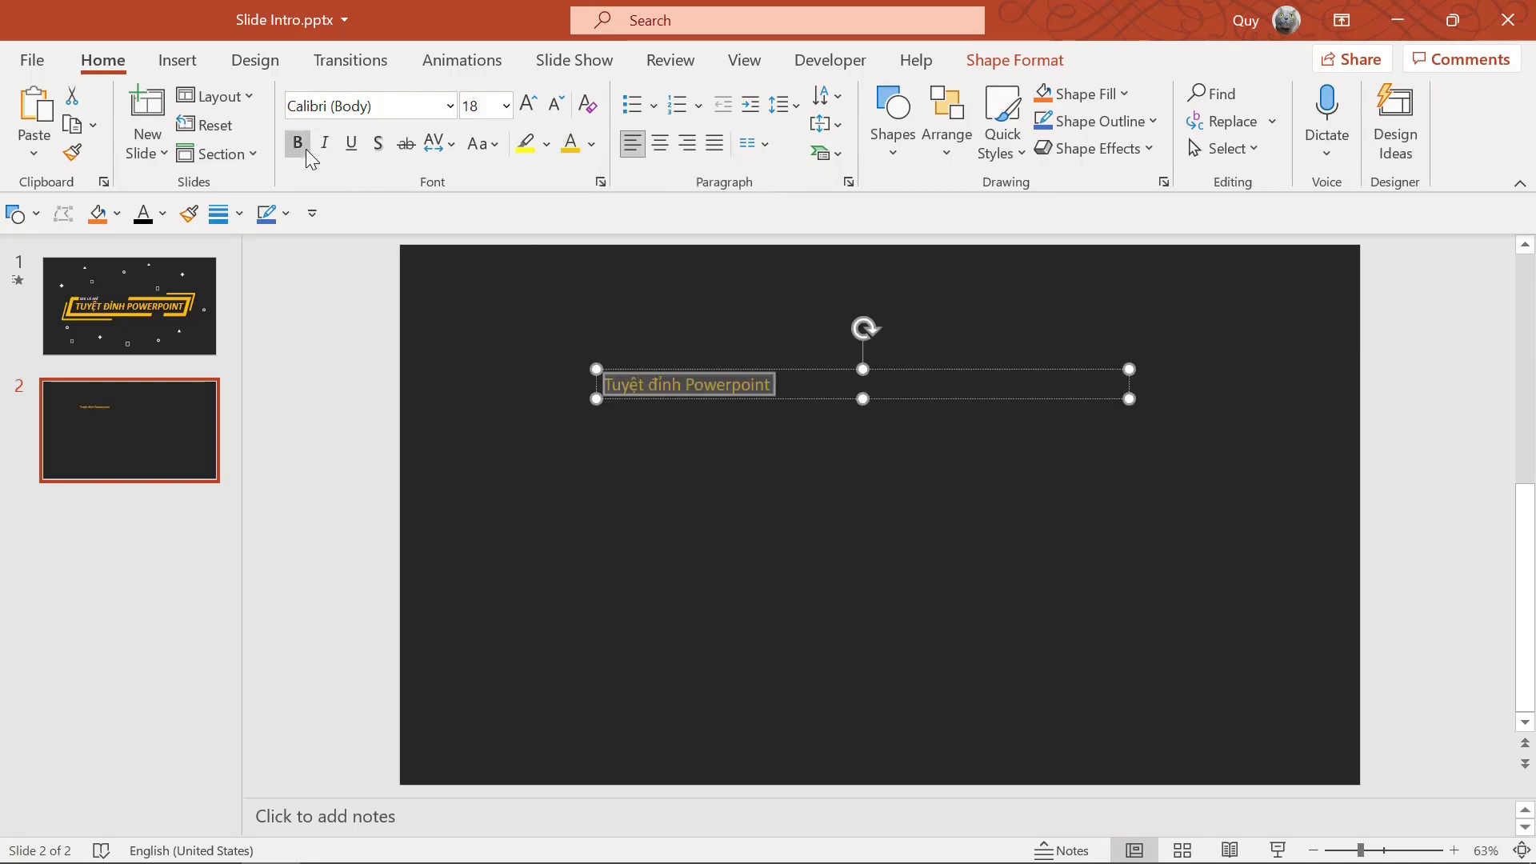
left_click(527, 105)
left_click(527, 105)
left_click(528, 105)
left_click(527, 105)
left_click(527, 105)
left_click(527, 105)
left_click(527, 104)
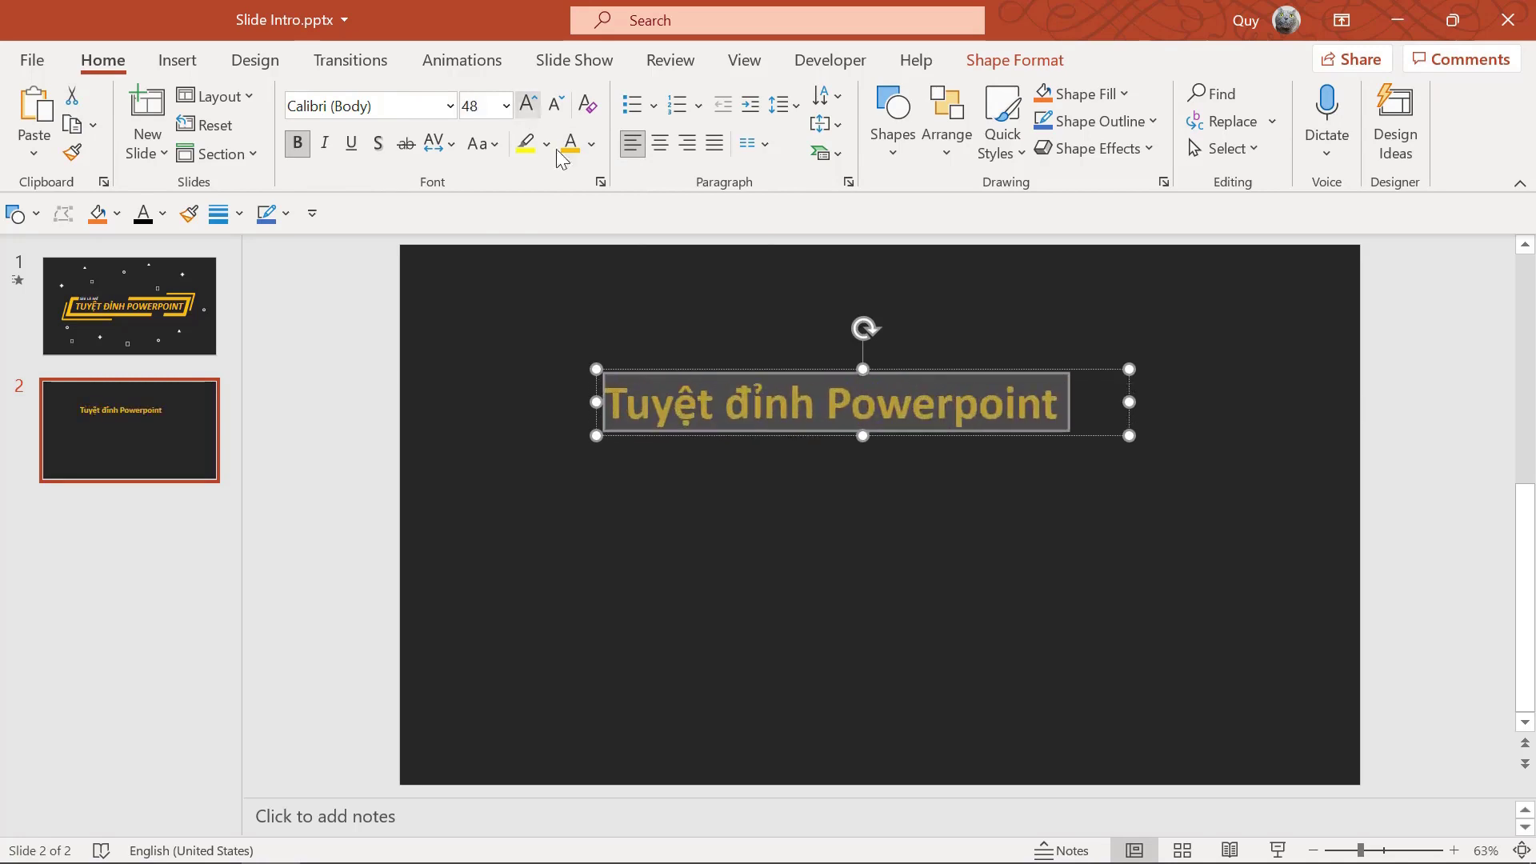
left_click(527, 105)
left_click(950, 414)
left_click_drag(945, 437, 952, 519)
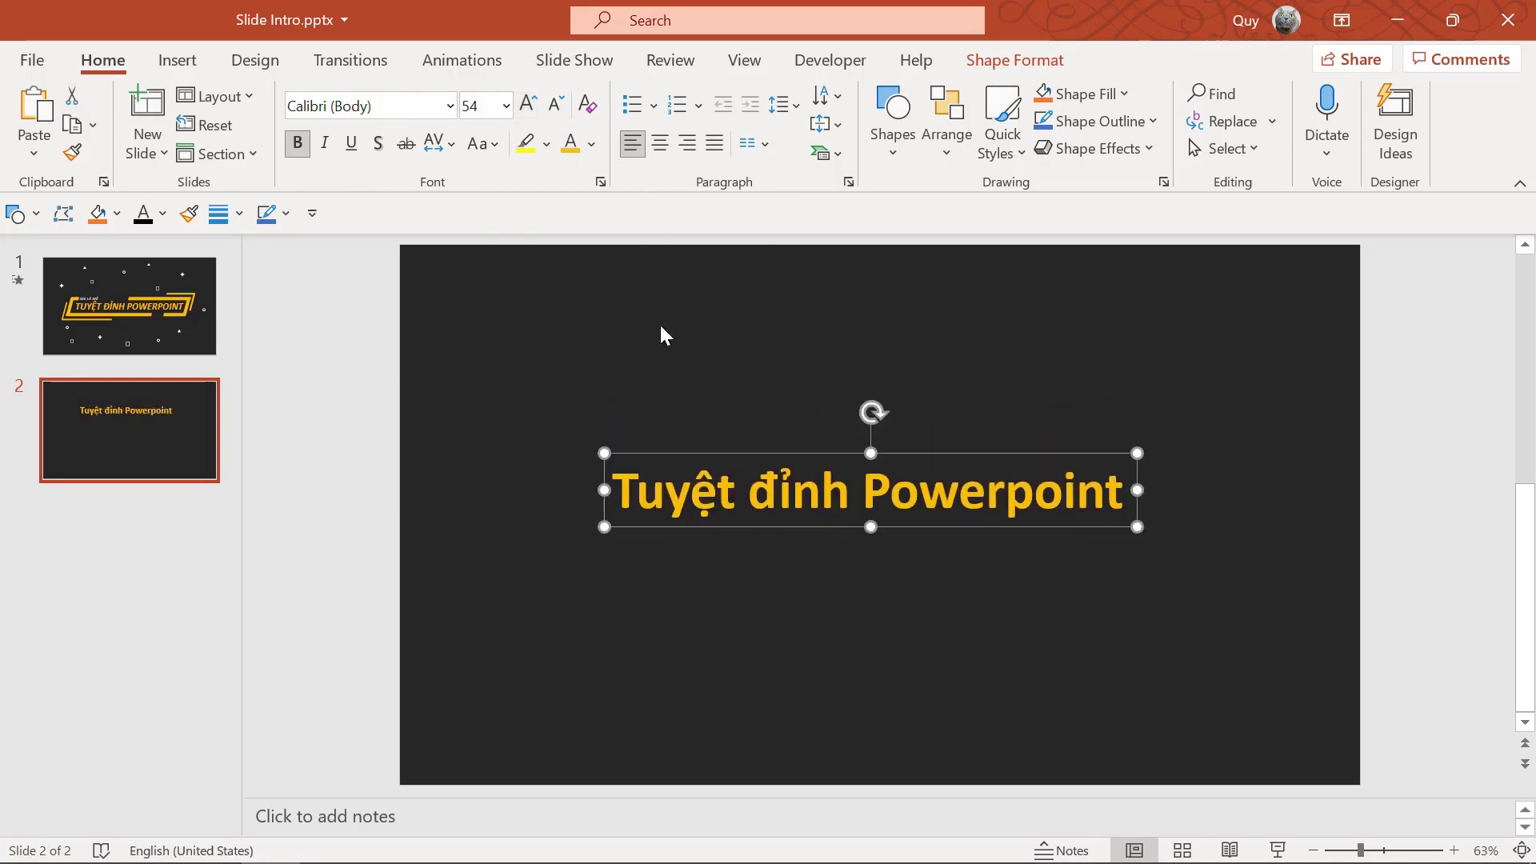
Set the title colour to custom #FFC000 and nudge the box slightly left and down.
left_click(592, 145)
left_click(662, 479)
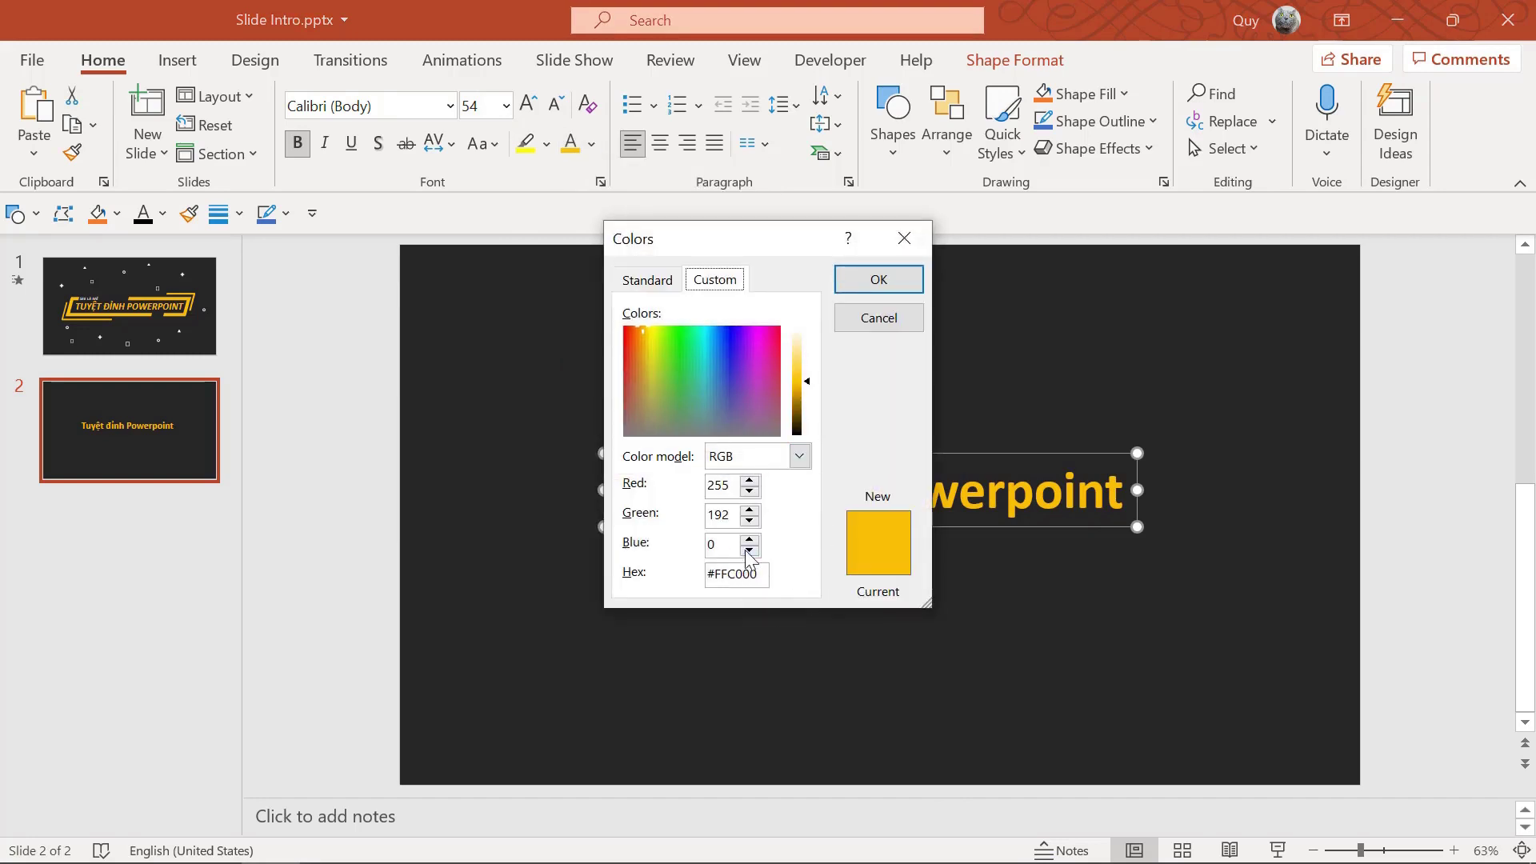
left_click(880, 279)
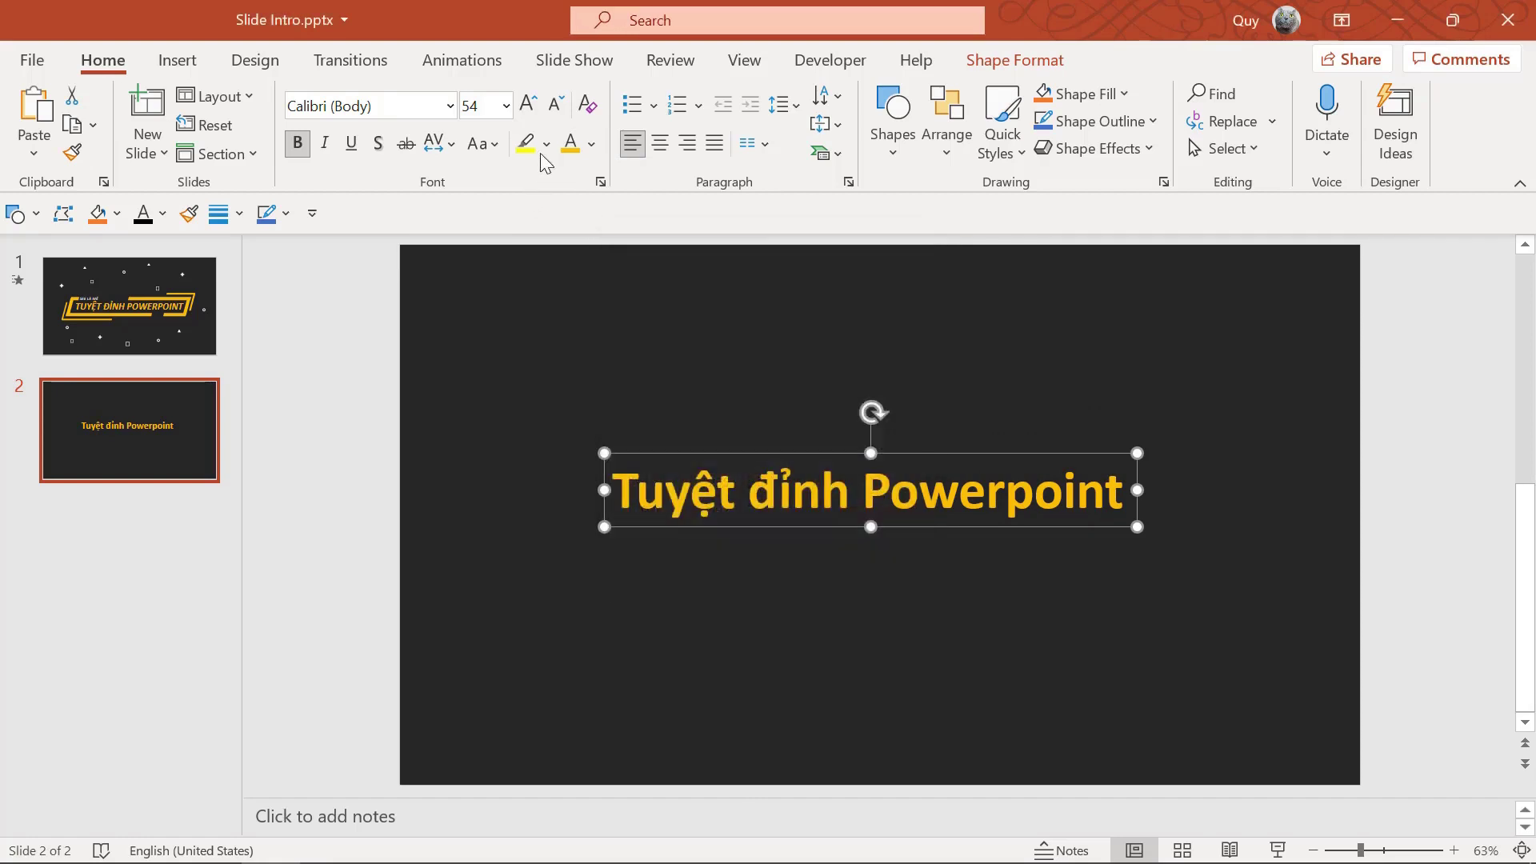
left_click(593, 147)
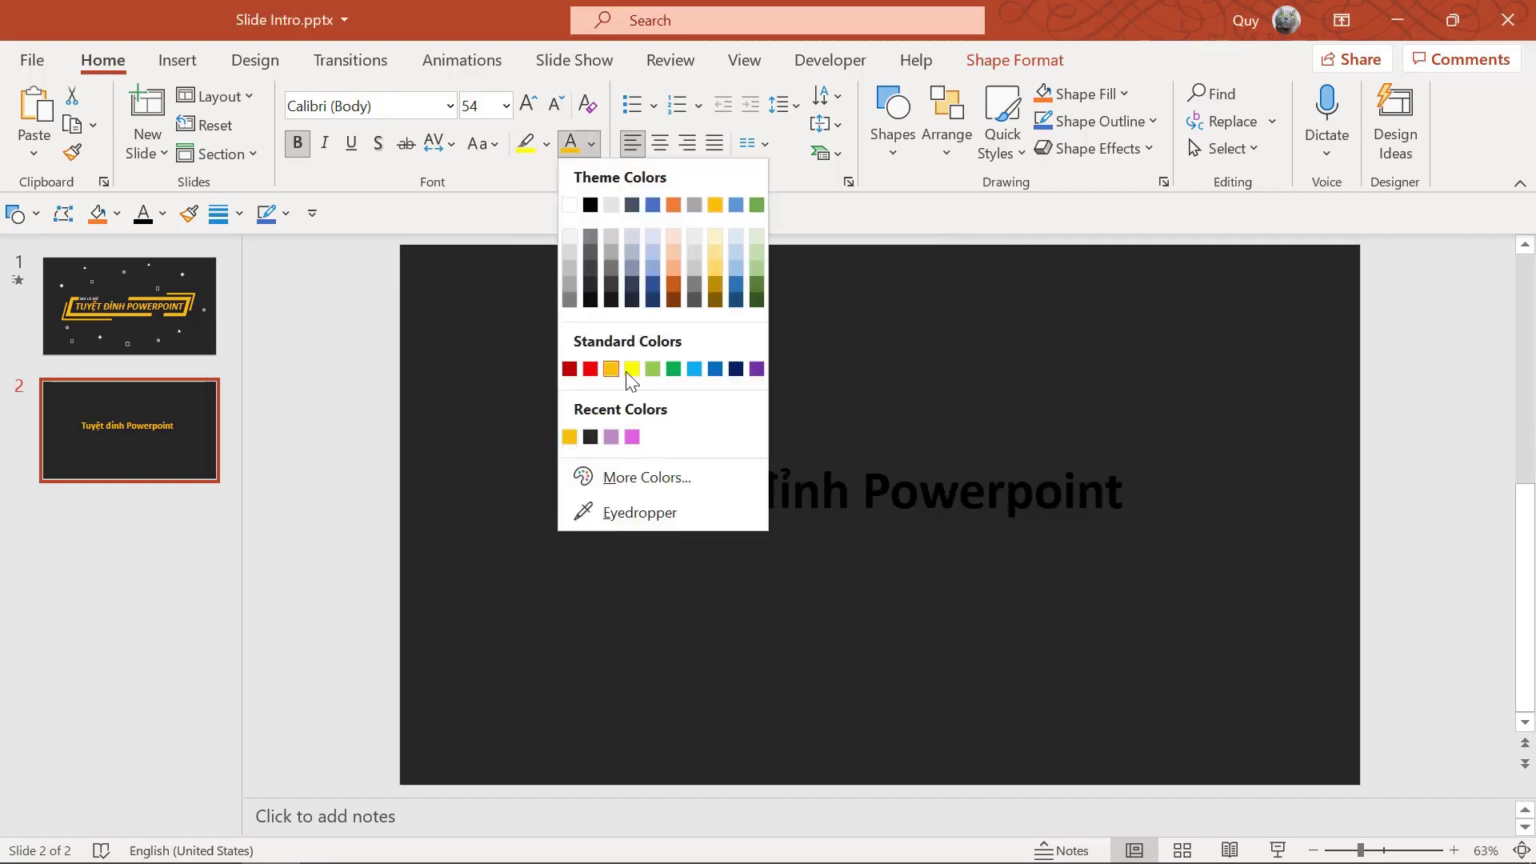
left_click(674, 478)
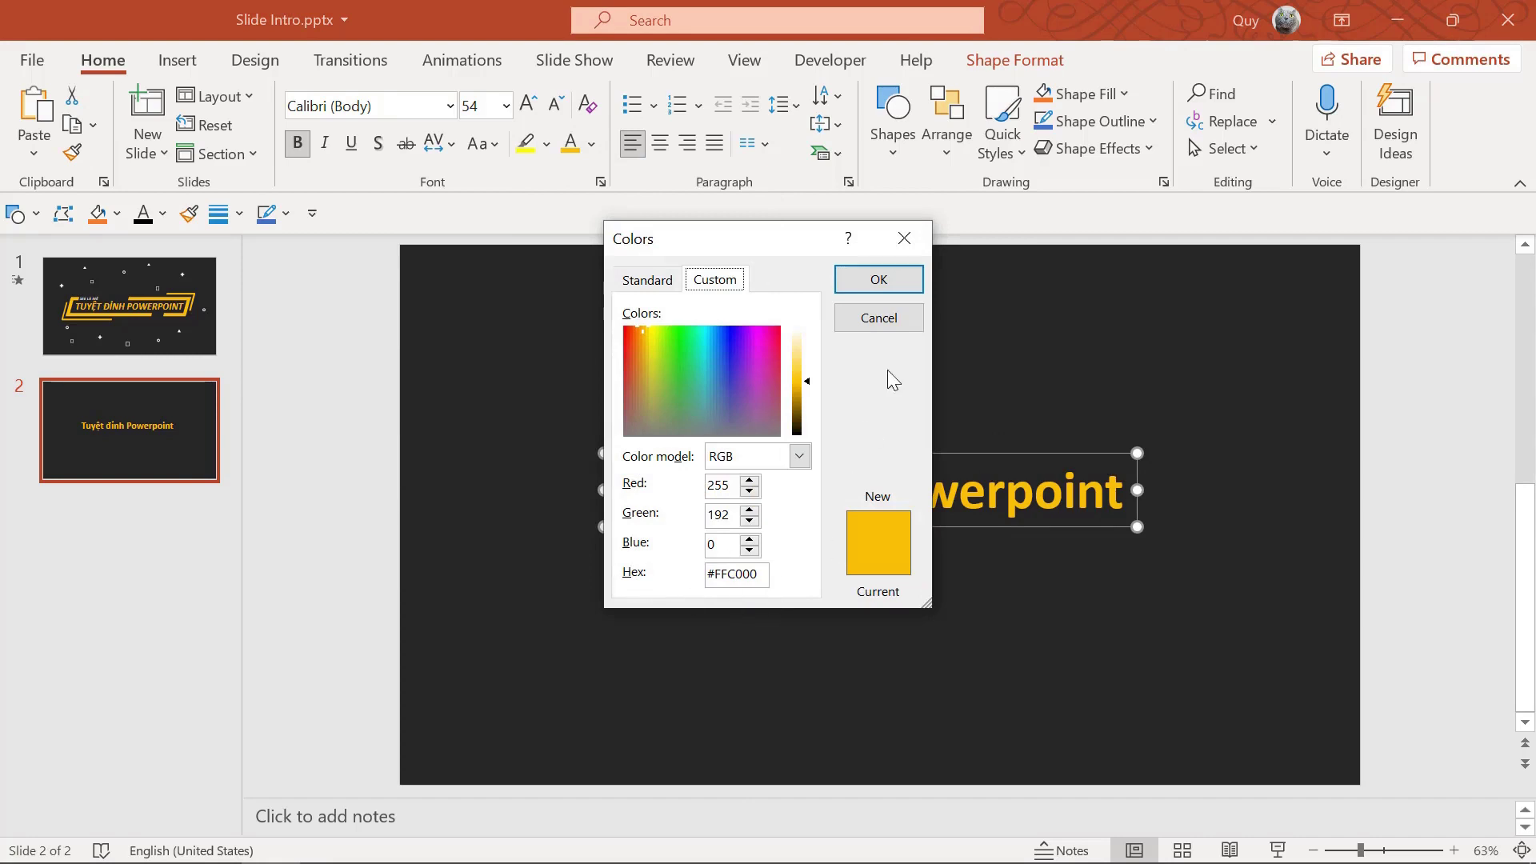
left_click(907, 283)
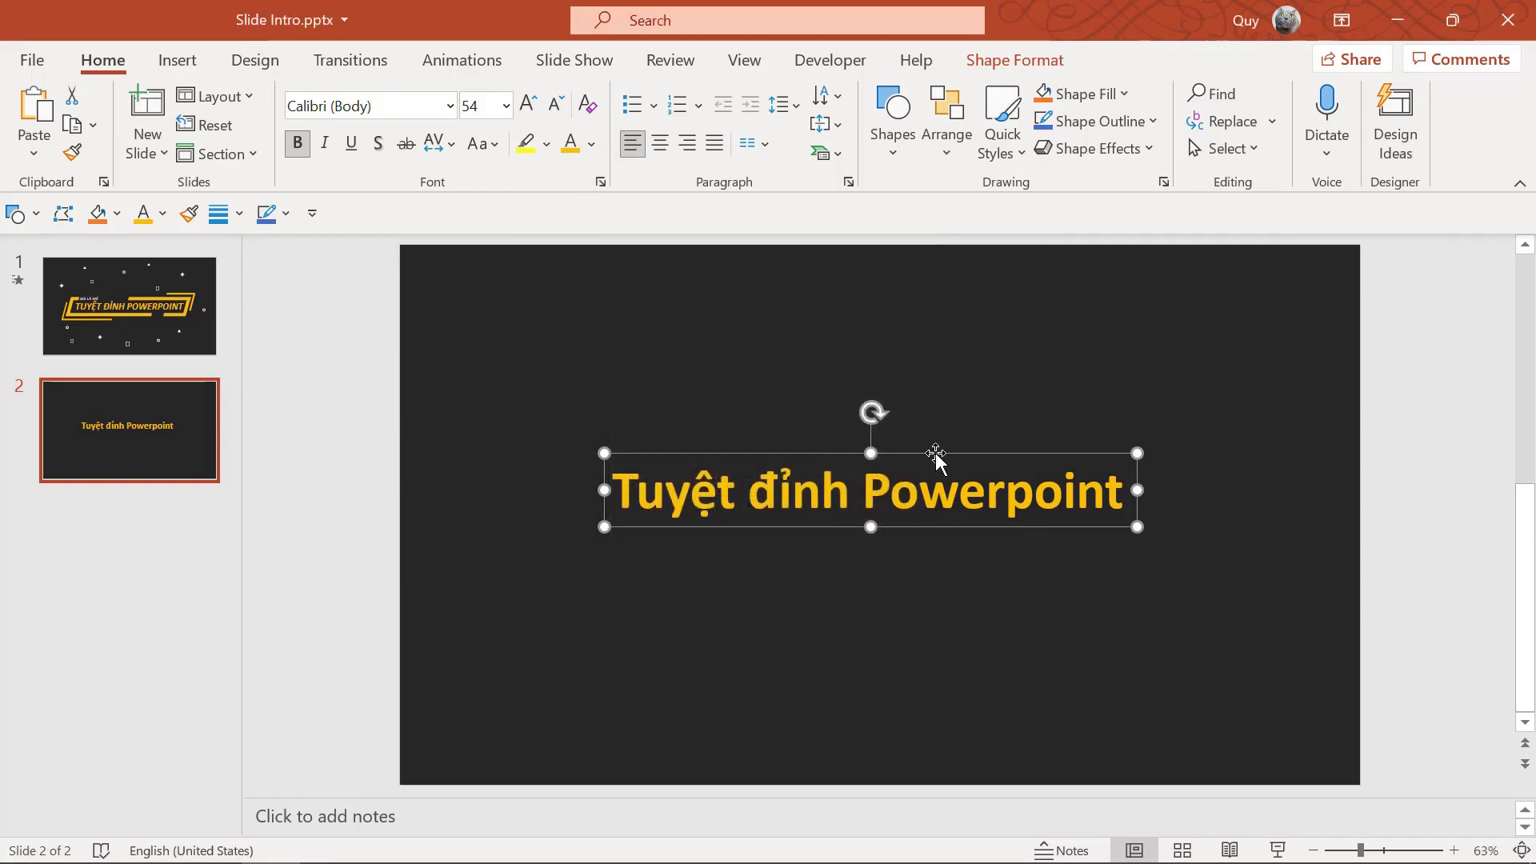
left_click_drag(934, 453, 915, 462)
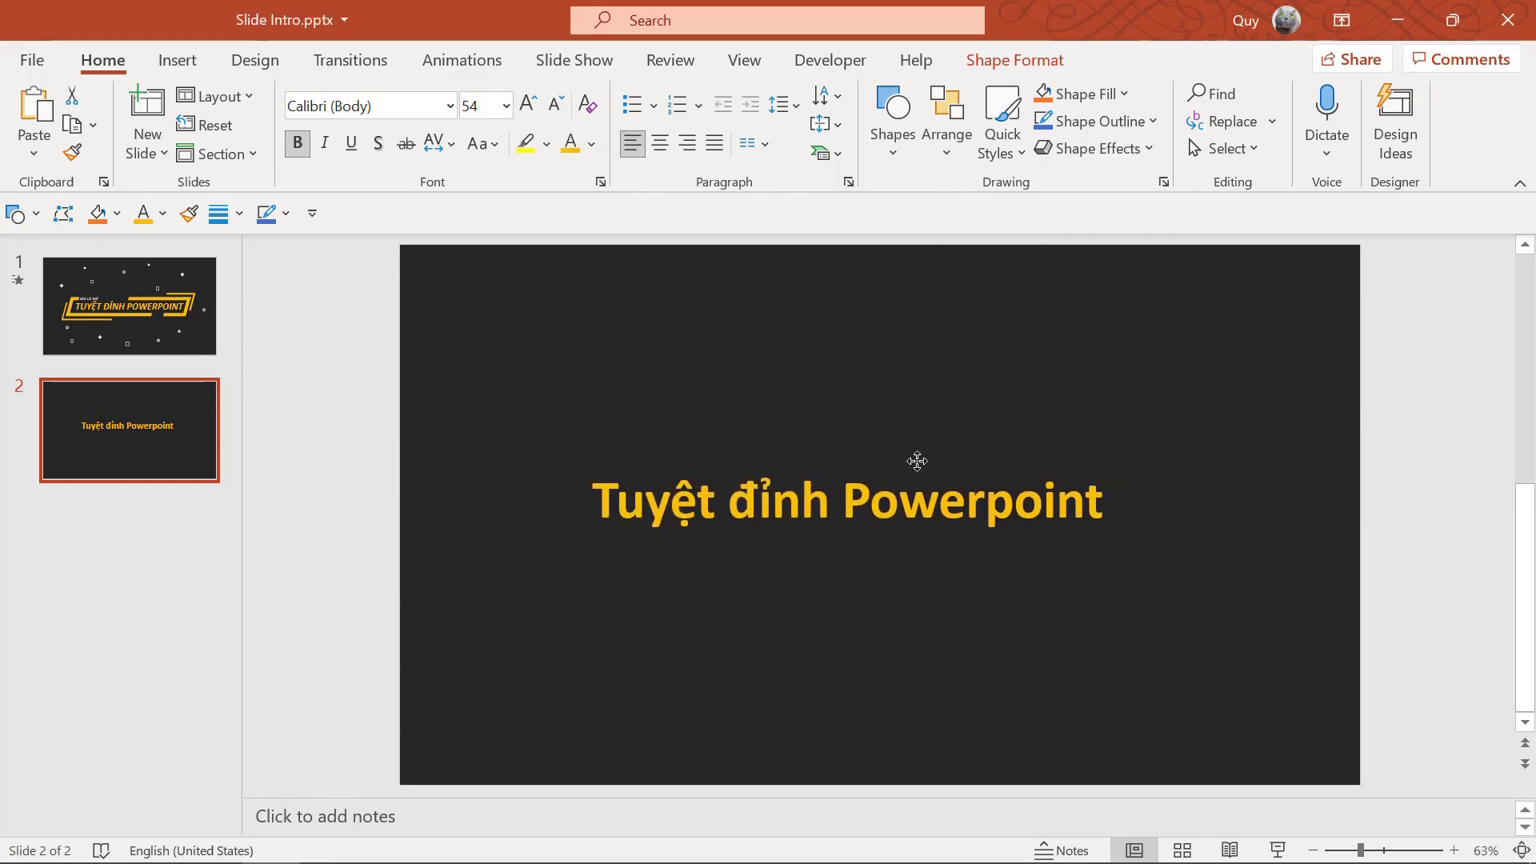
Italicize the slide 2 title, compare it with slide 1's title, and reposition the box.
left_click(324, 142)
left_click(128, 307)
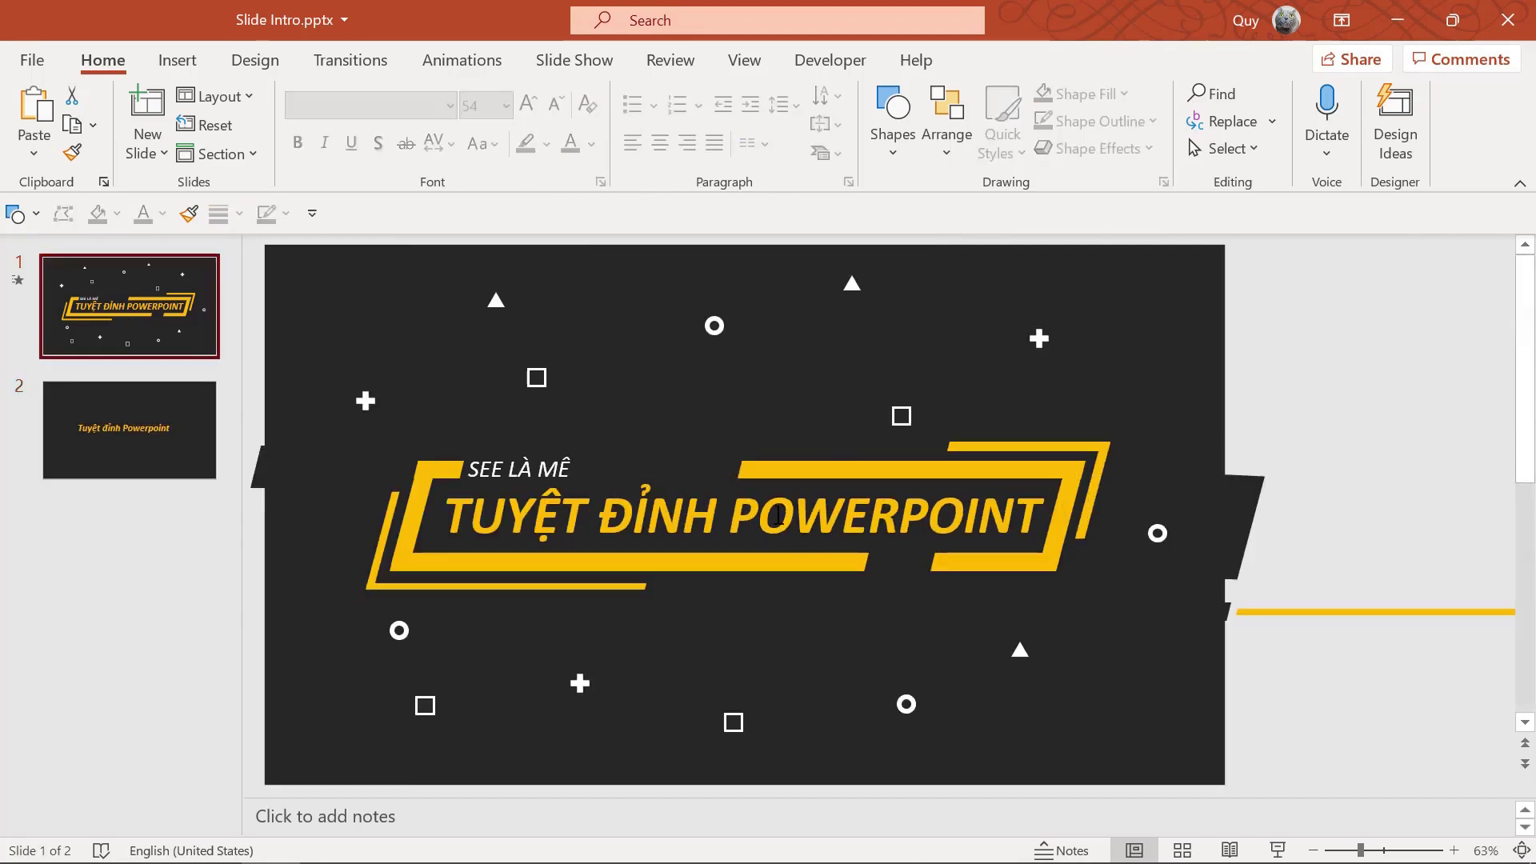
left_click(779, 514)
left_click(63, 473)
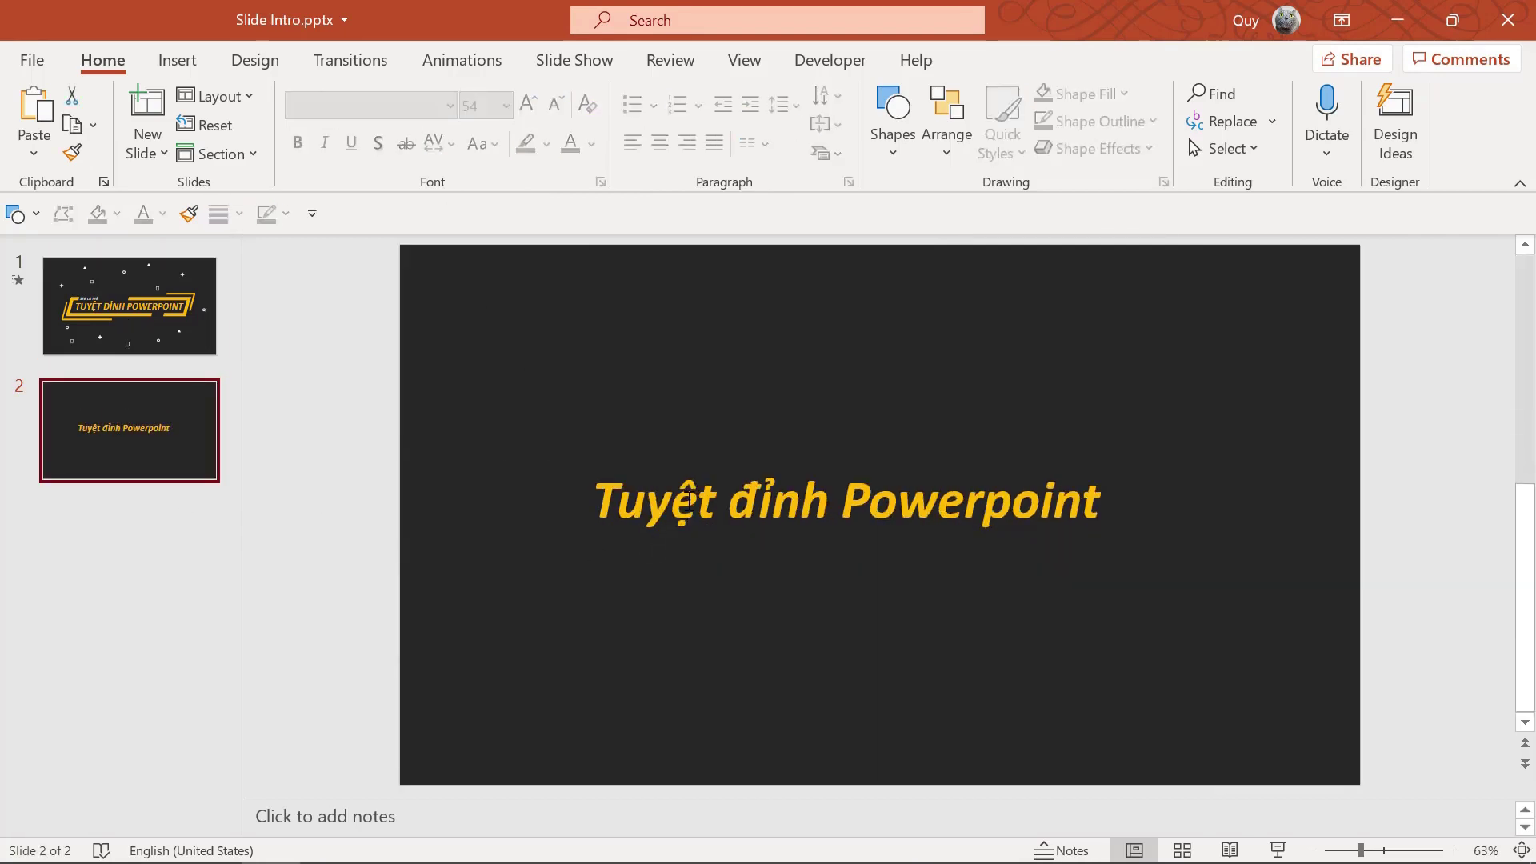
left_click(688, 502)
left_click_drag(720, 464, 718, 478)
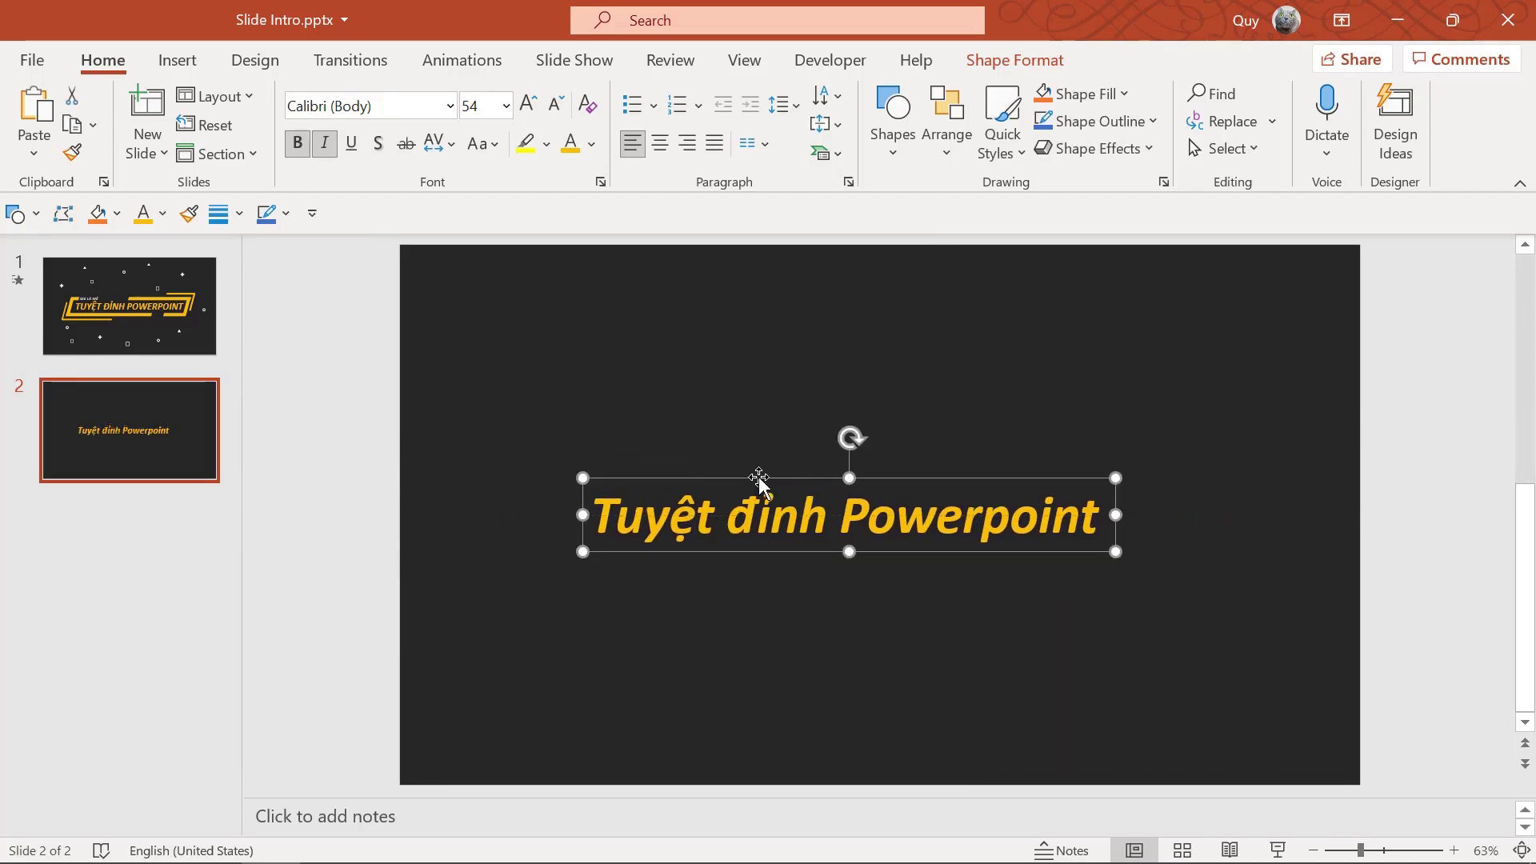
left_click_drag(759, 478, 749, 464)
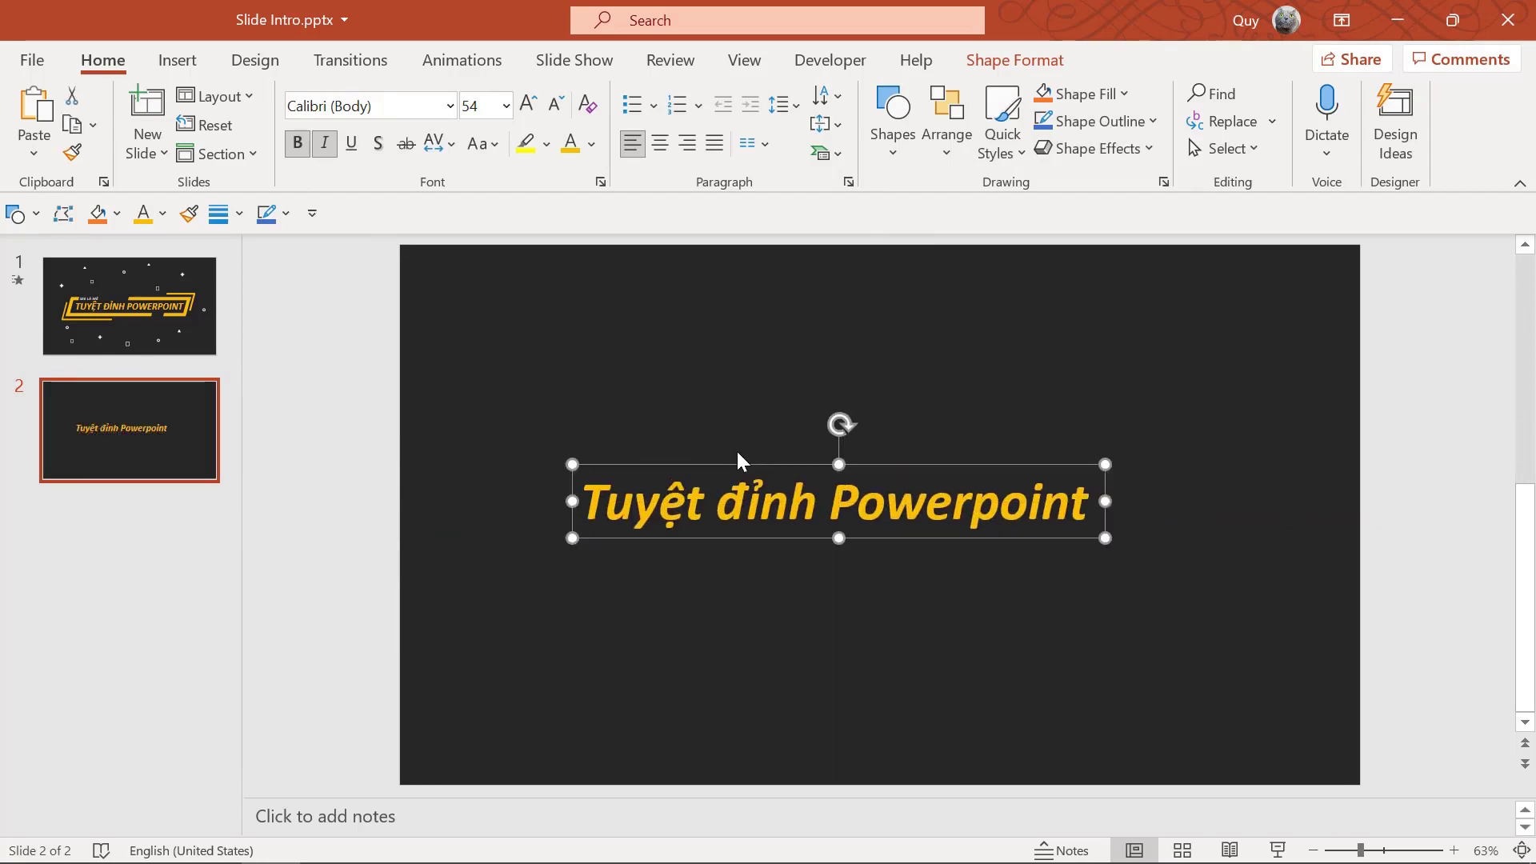
Switch the title to uppercase at 48 pt on one line, centred, then view slide 1.
key("shift+F3")
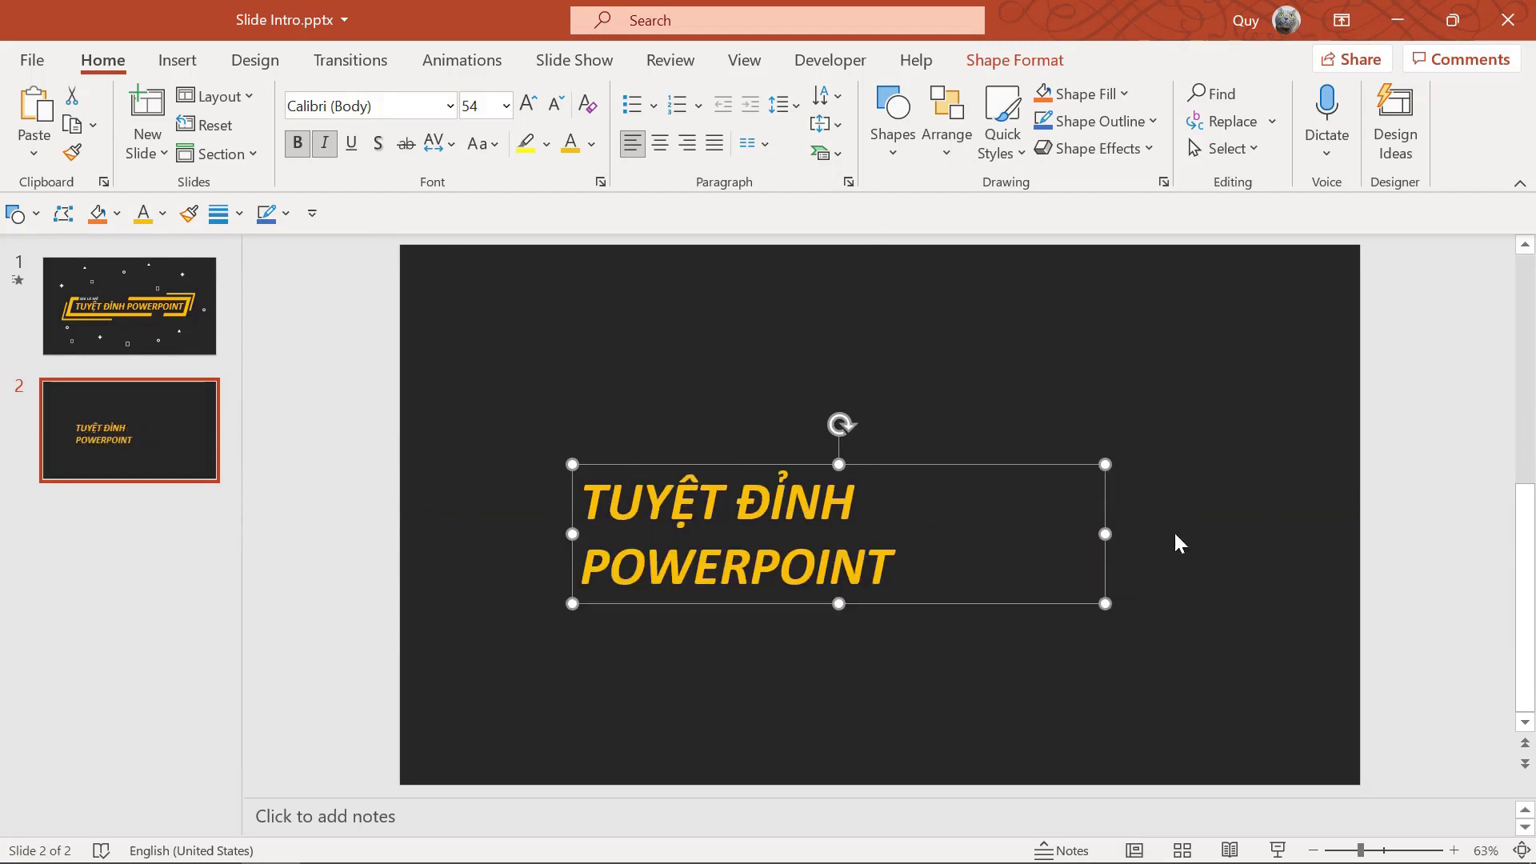
left_click_drag(1104, 539, 1223, 538)
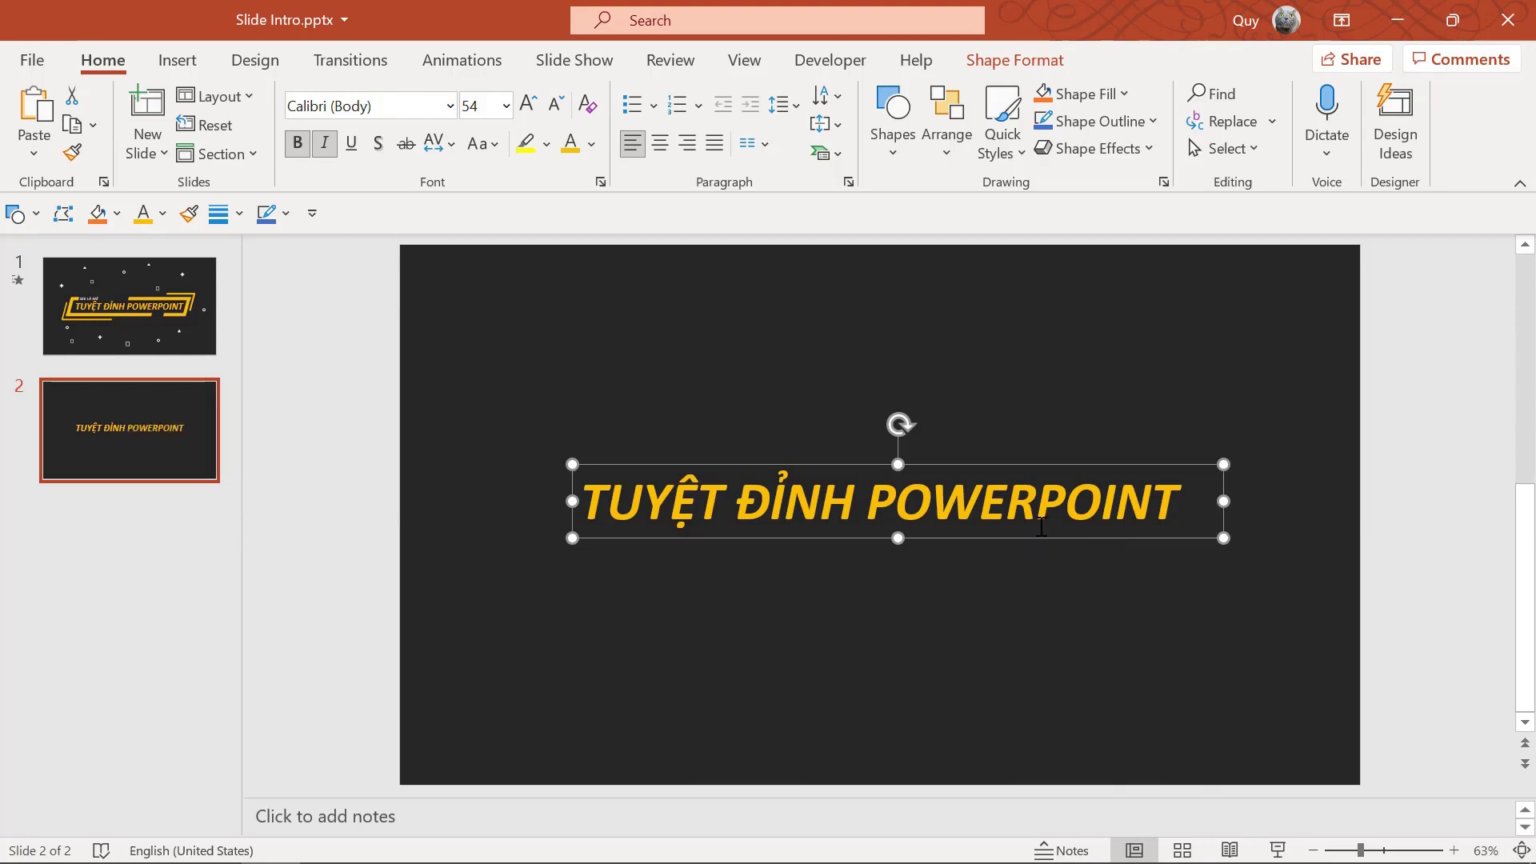
left_click_drag(1010, 462, 1014, 476)
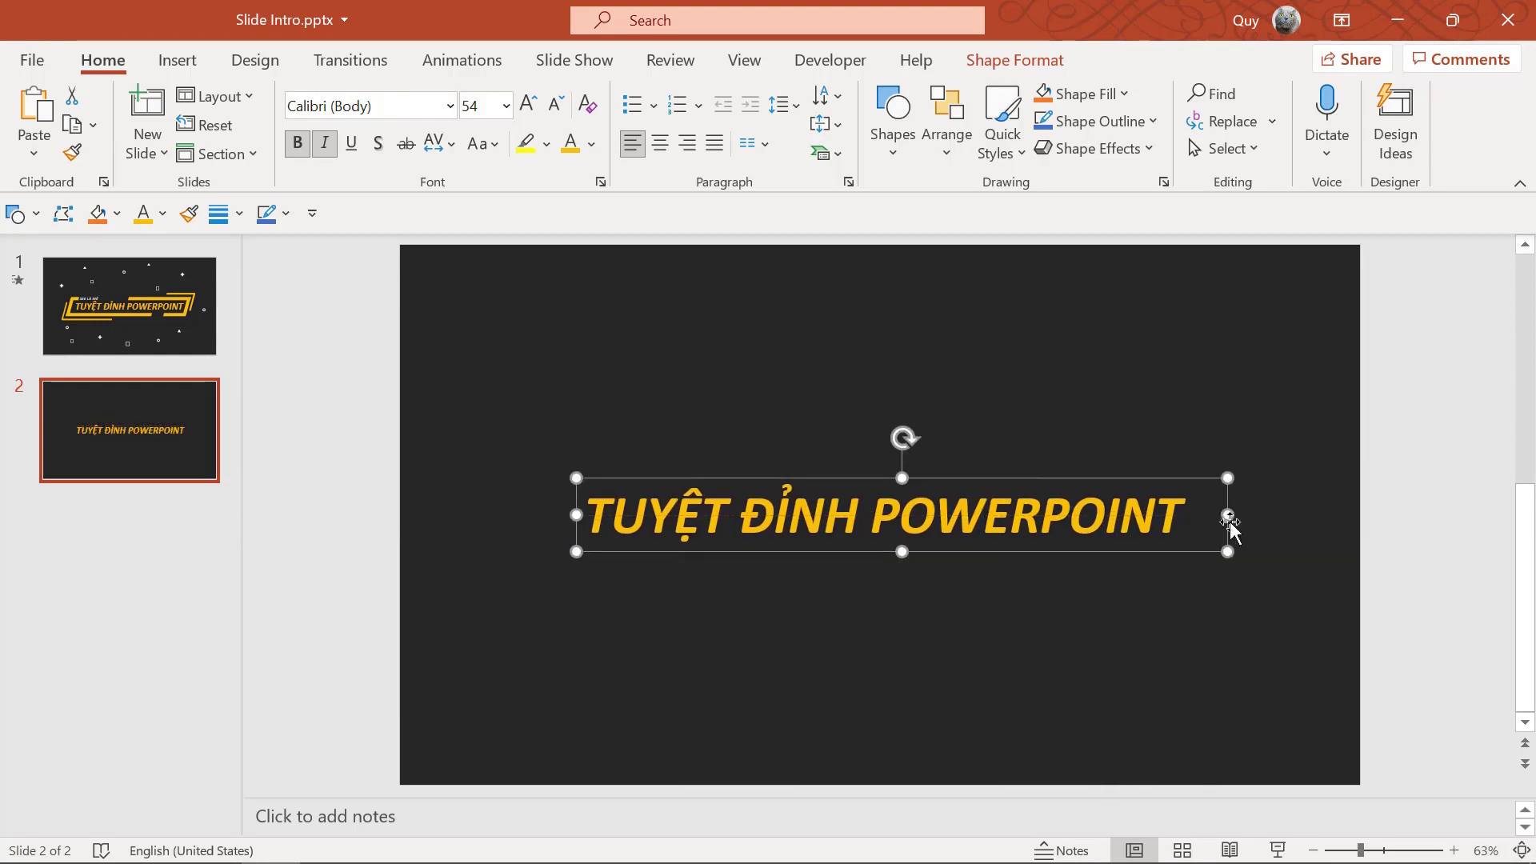
left_click_drag(1227, 515, 1214, 514)
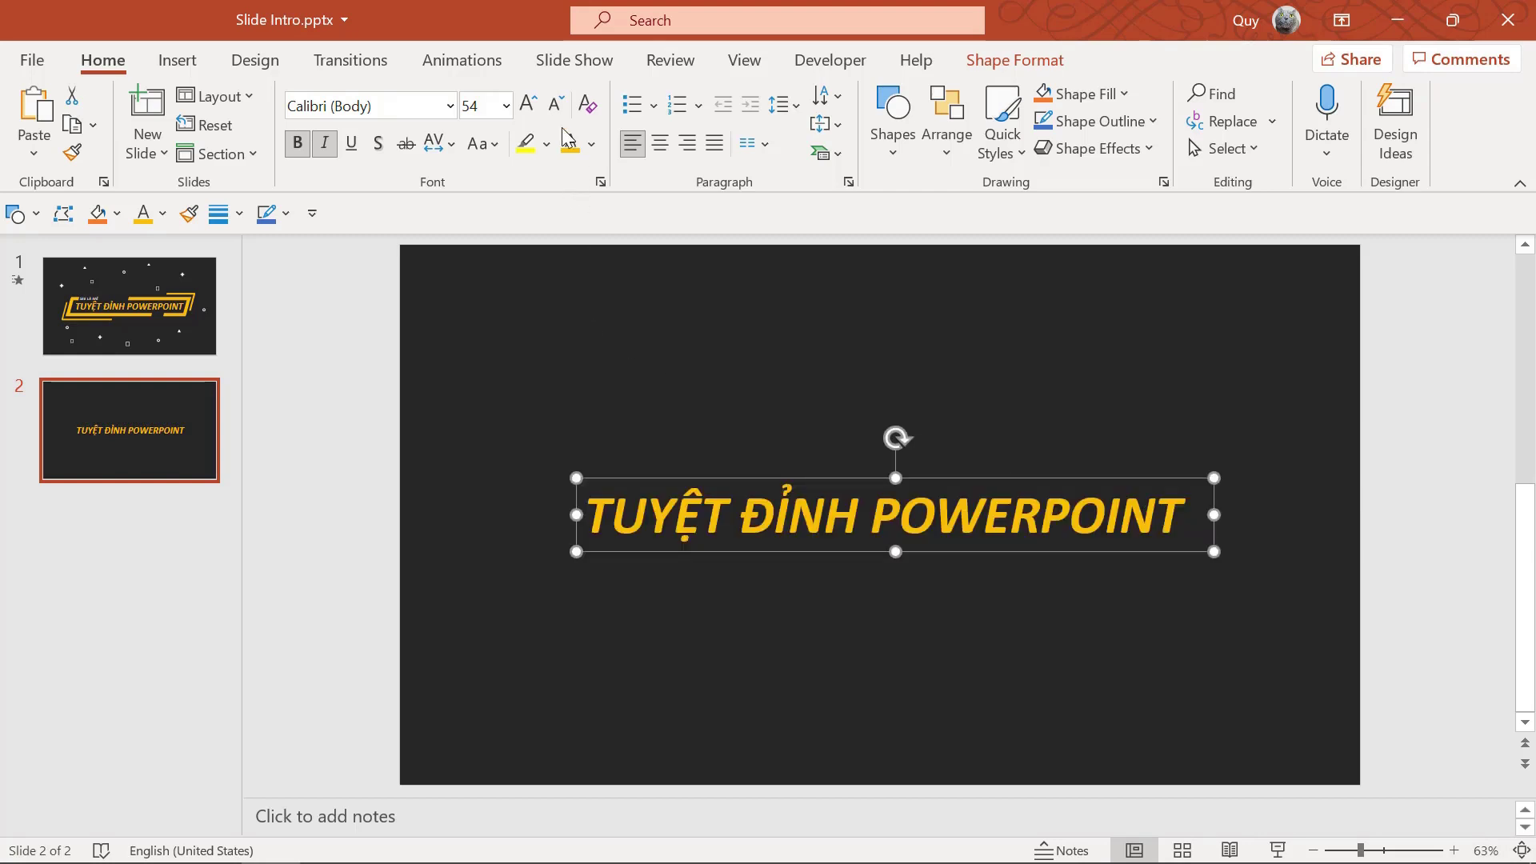
left_click(555, 104)
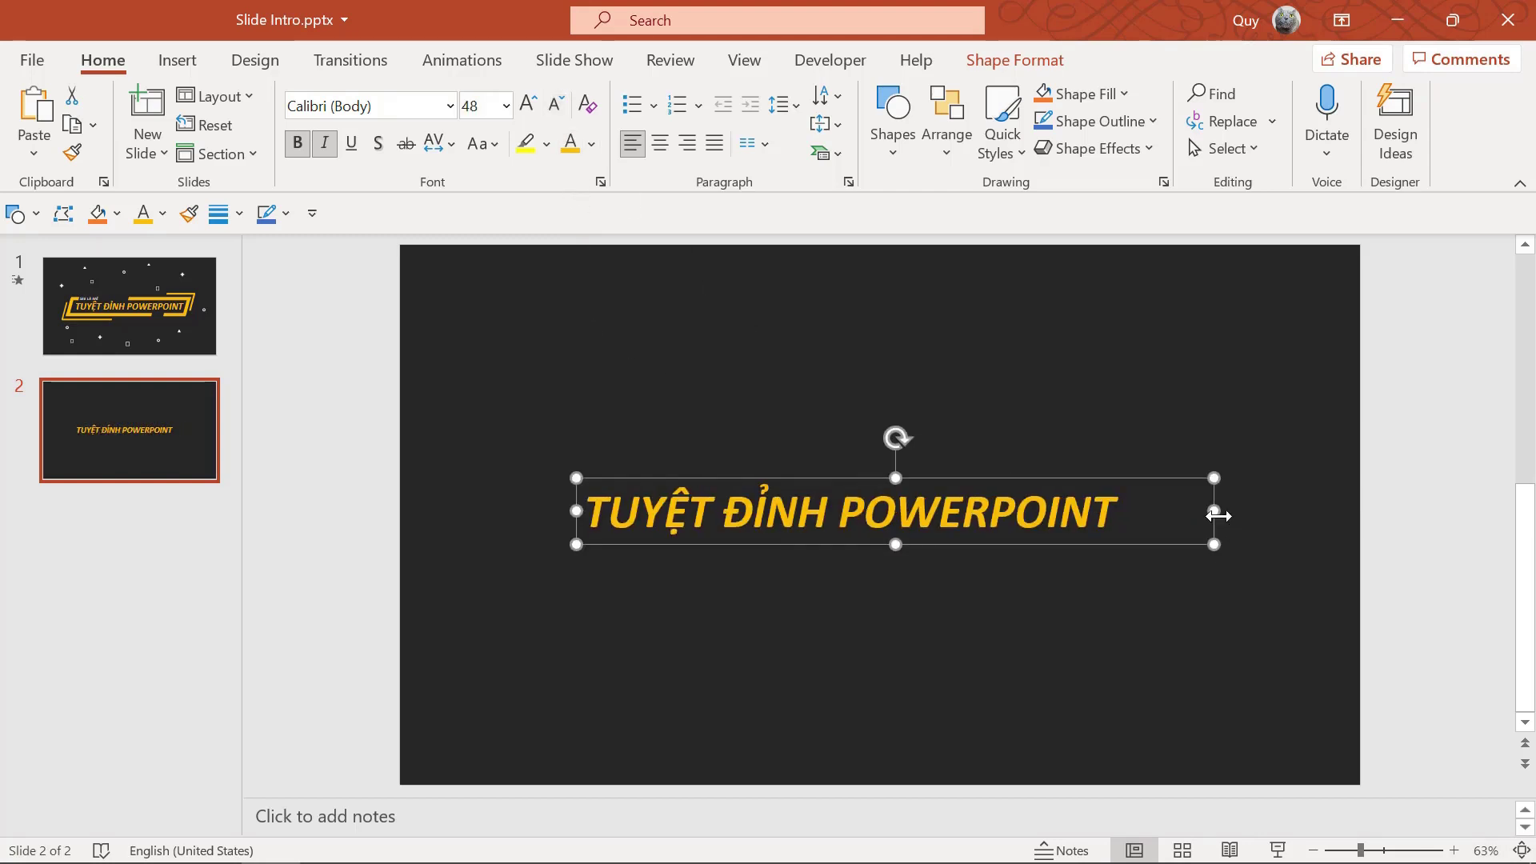
left_click_drag(1214, 511, 946, 546)
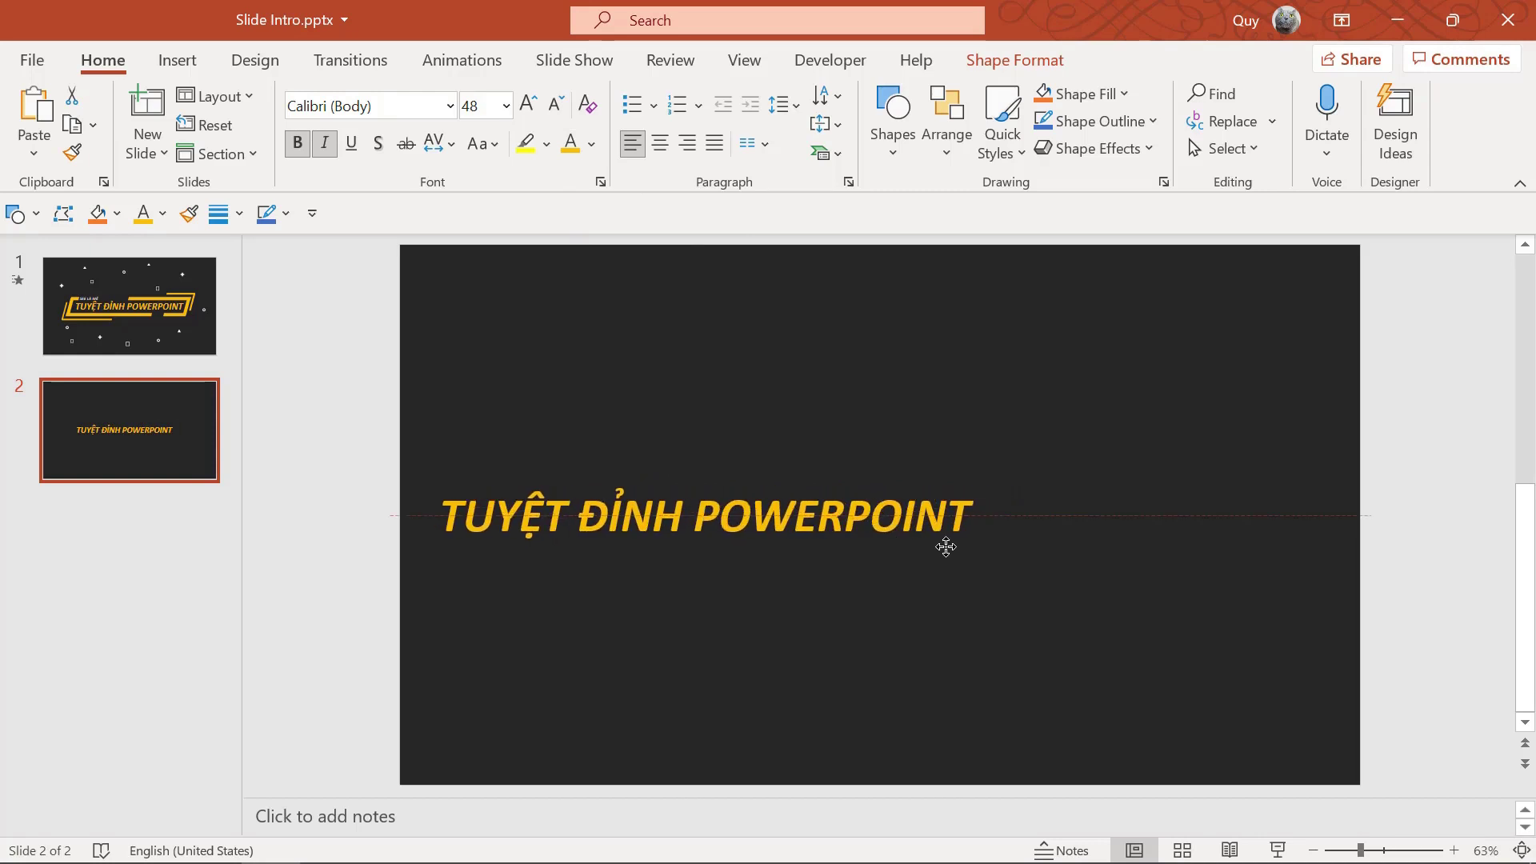
left_click_drag(946, 547, 1116, 543)
left_click(187, 335)
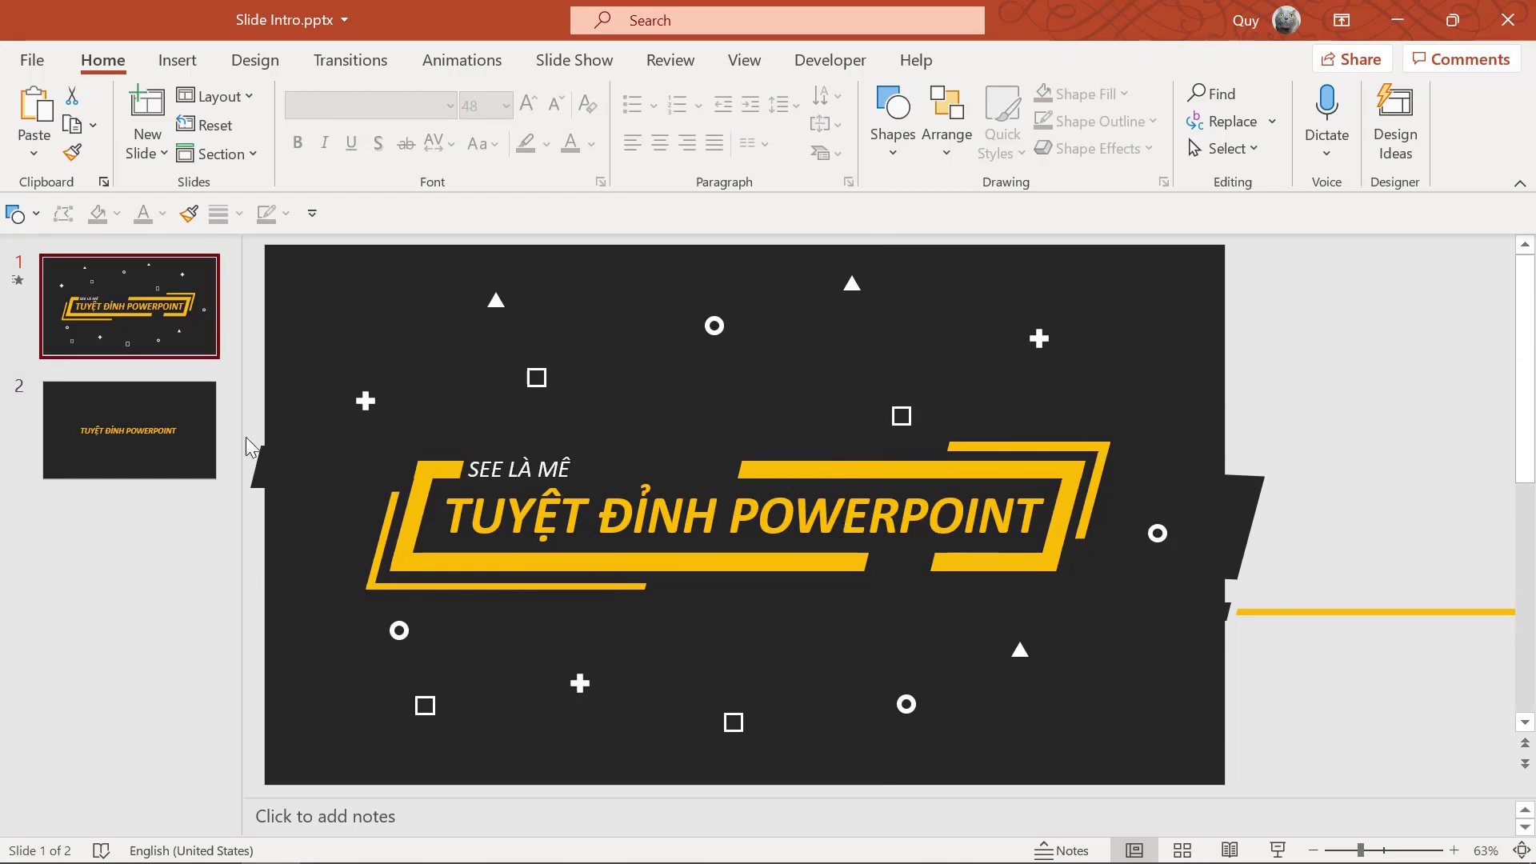
Draw a long thin parallelogram above the title on slide 2.
left_click(122, 426)
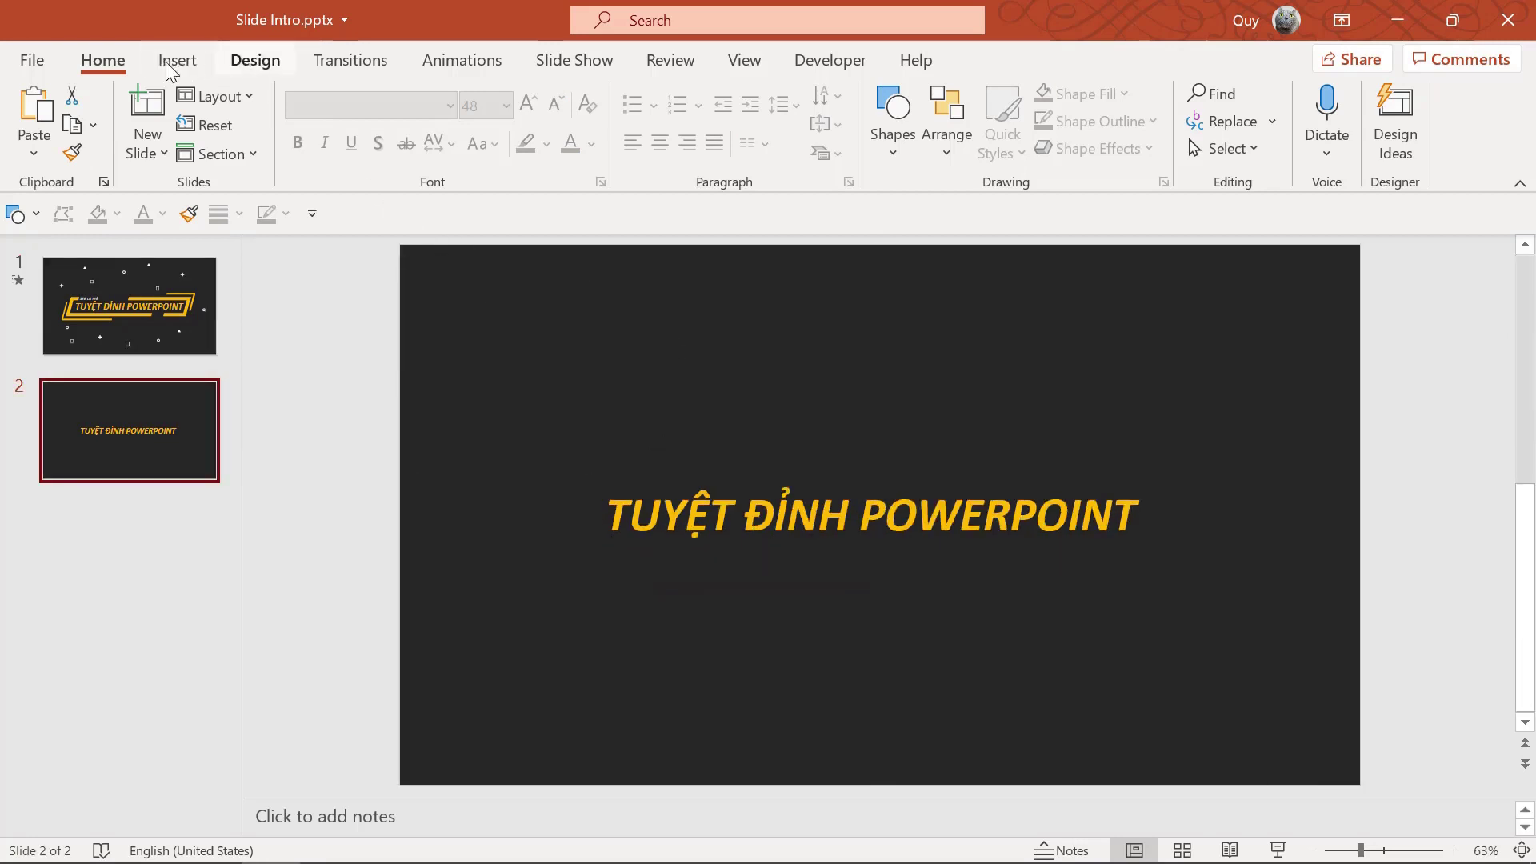
left_click(192, 58)
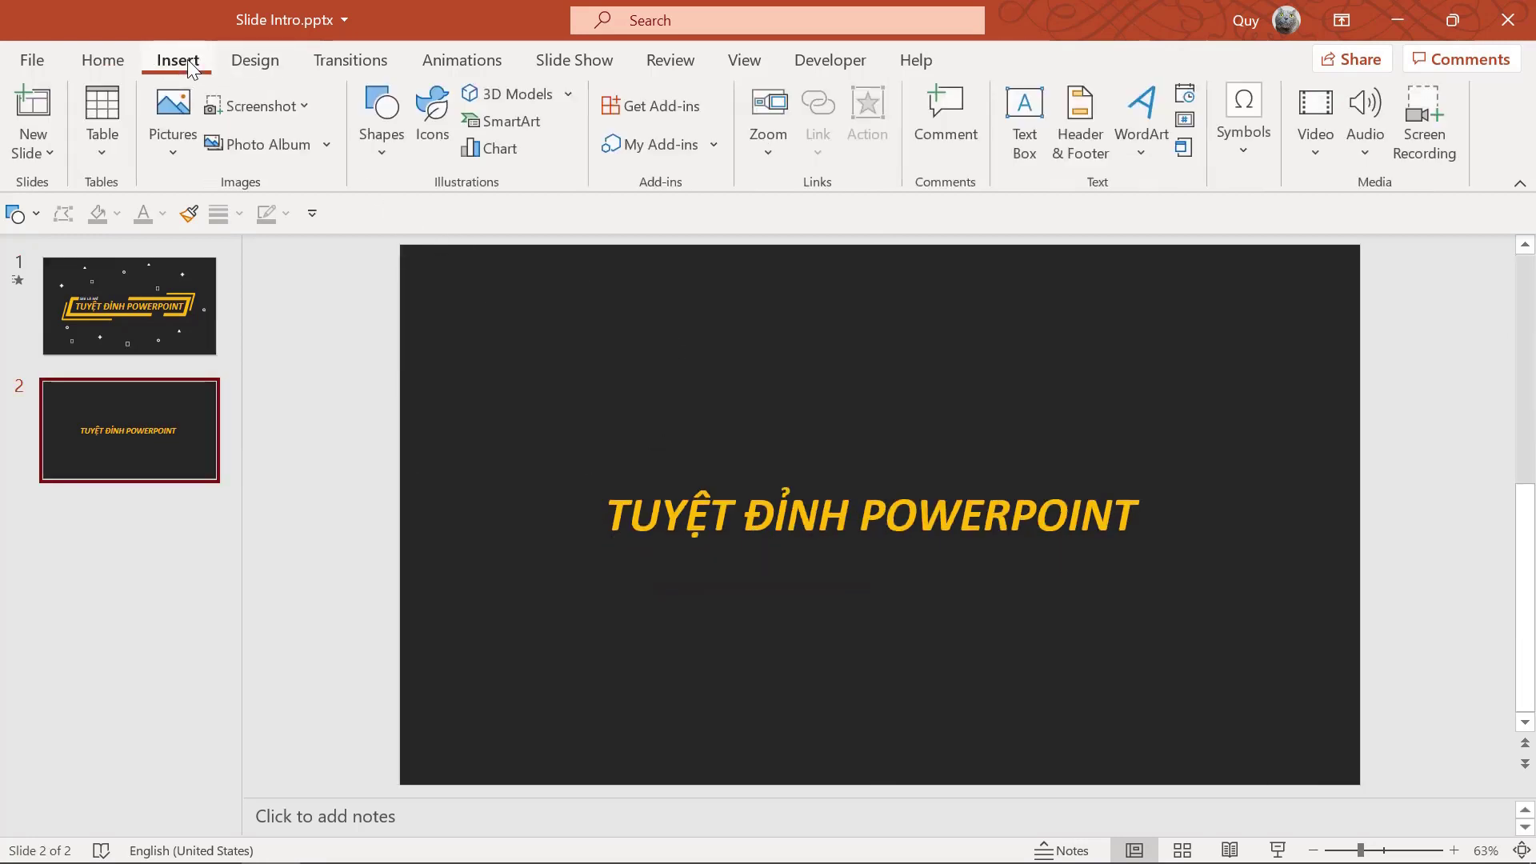
left_click(376, 137)
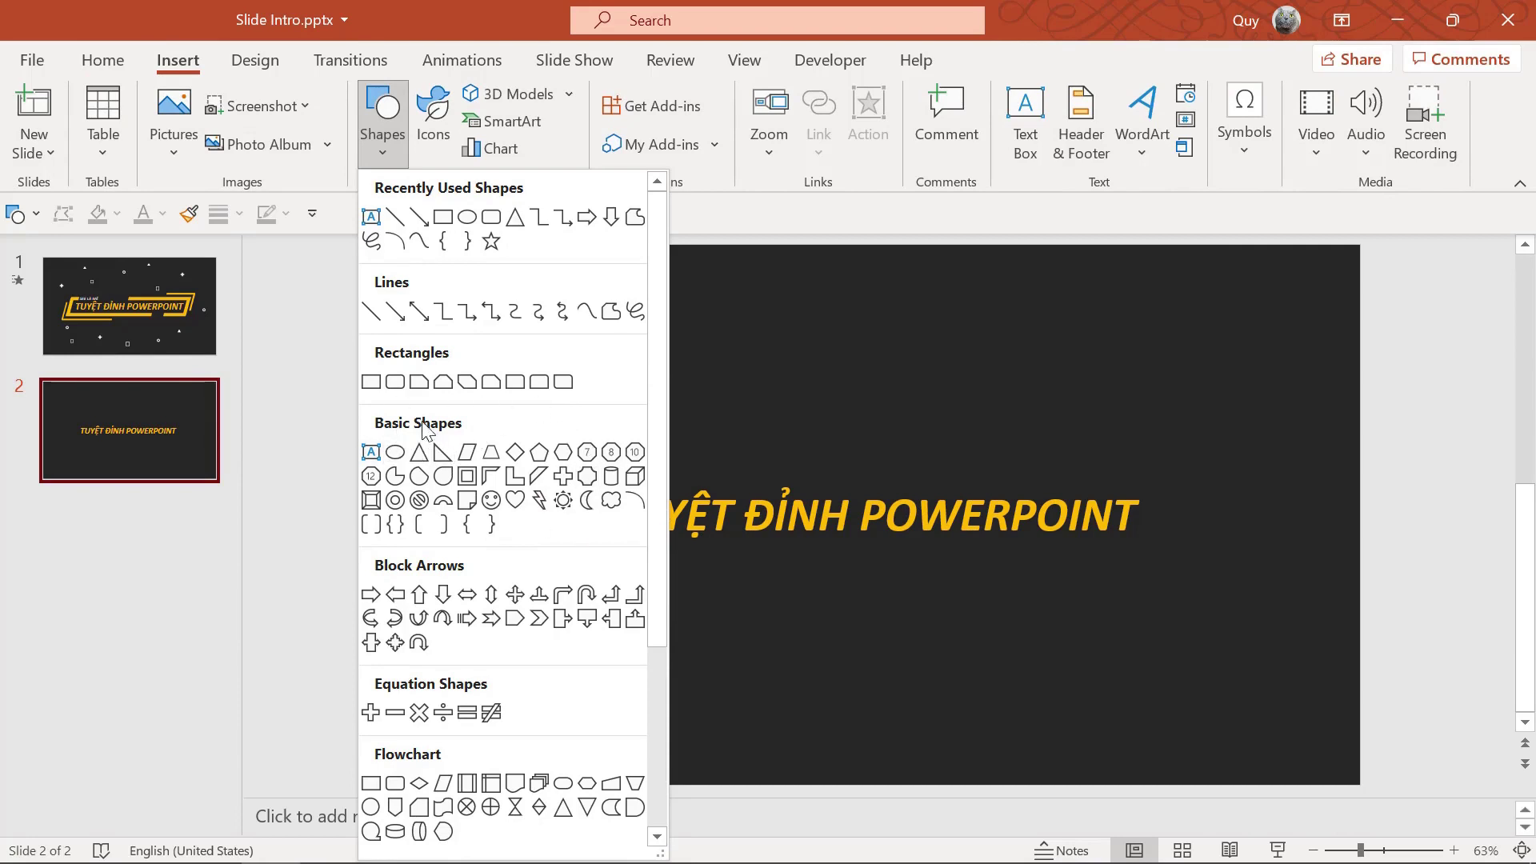
left_click(470, 453)
left_click_drag(756, 422, 1121, 443)
left_click(786, 448)
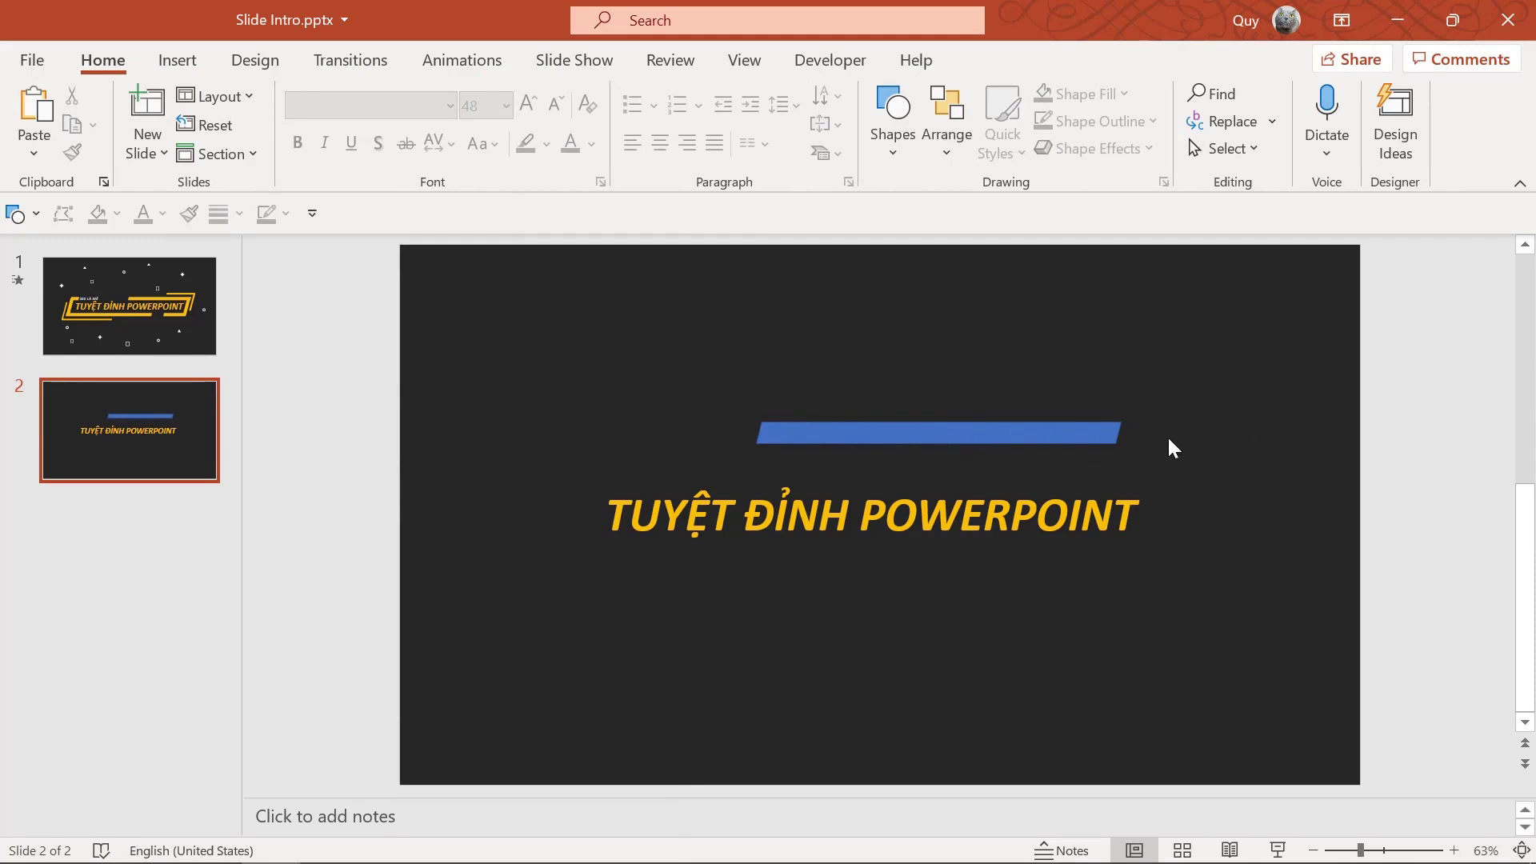
Move the bar slightly right and down, remove its outline, and fill it yellow.
left_click(867, 436)
left_click(881, 357)
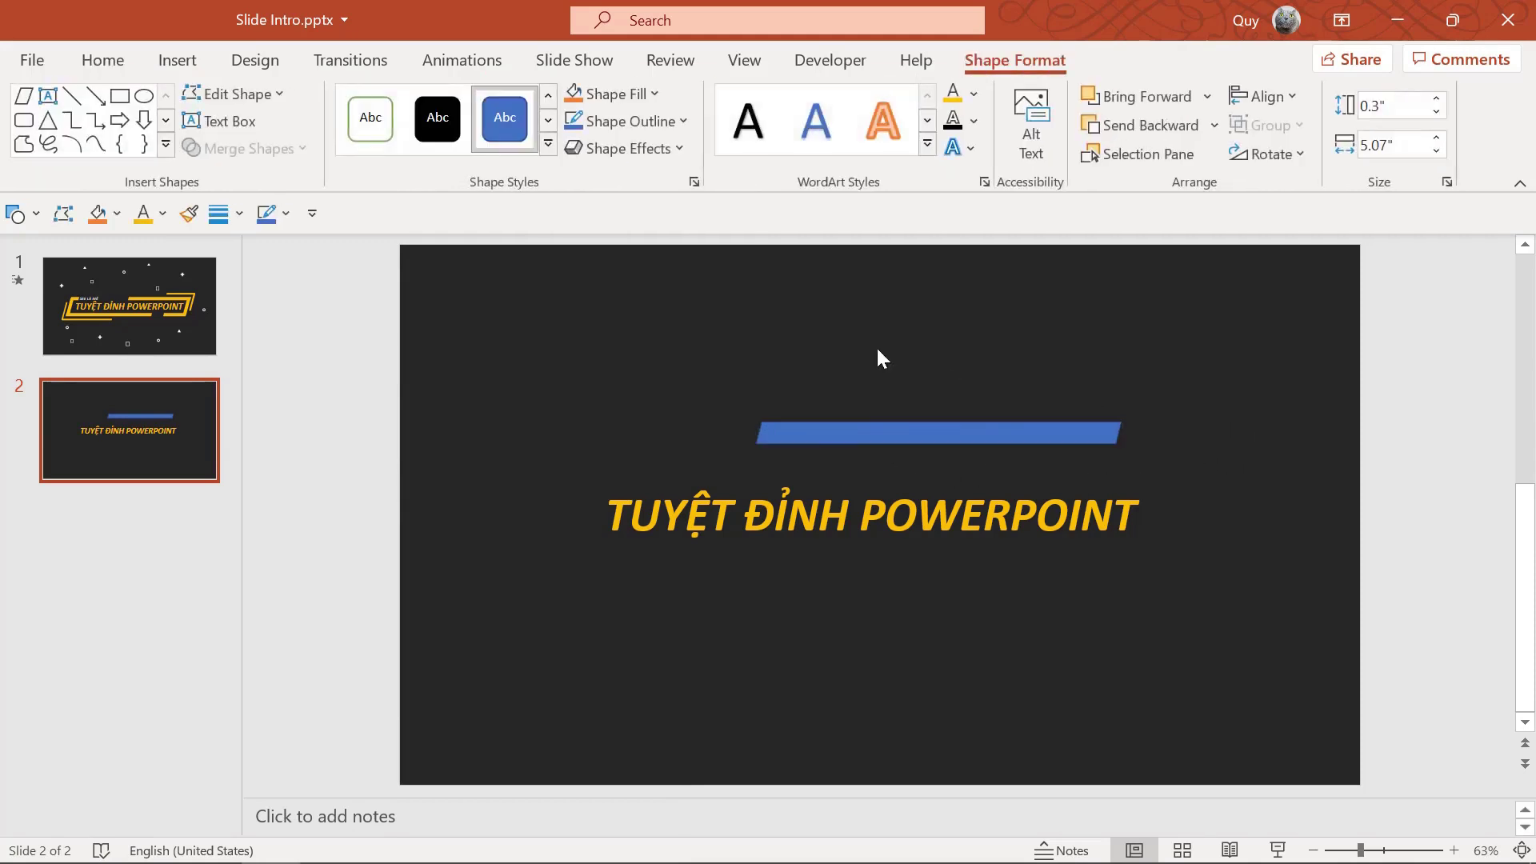
left_click(880, 434)
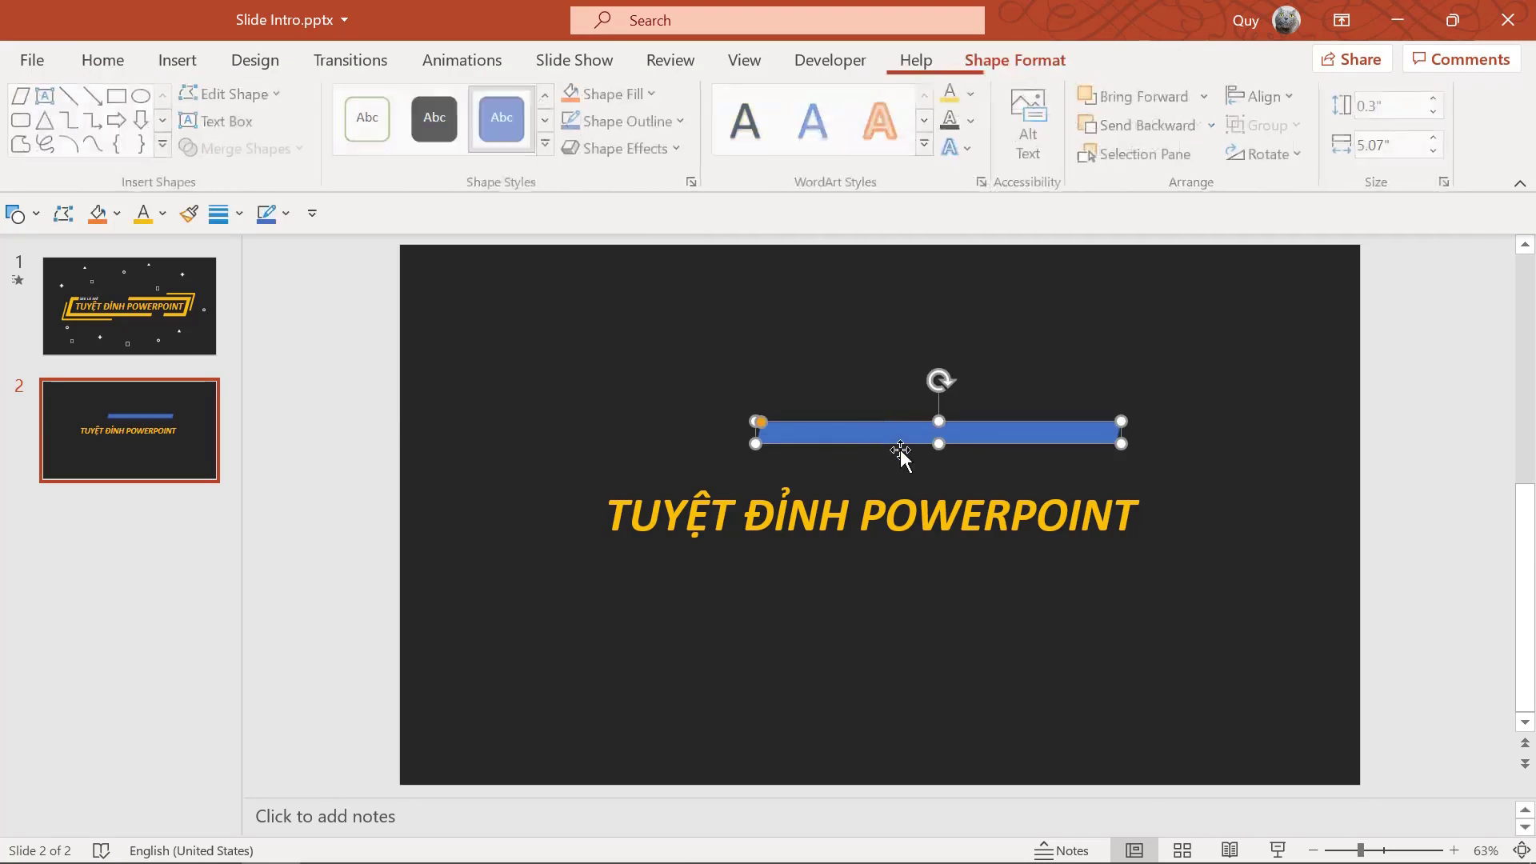
left_click_drag(901, 450, 953, 472)
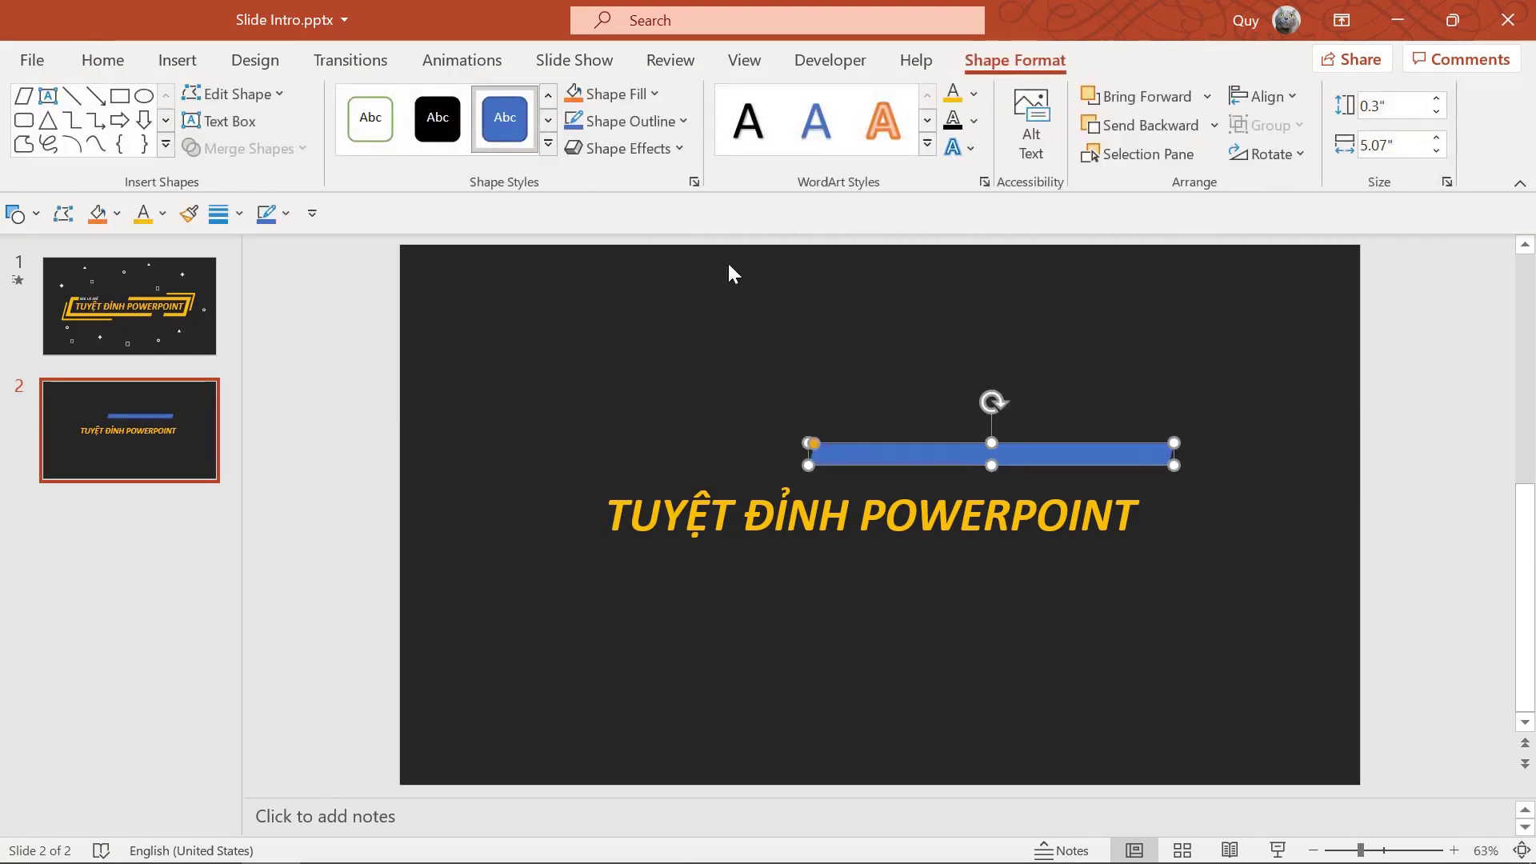
left_click(650, 129)
left_click(656, 449)
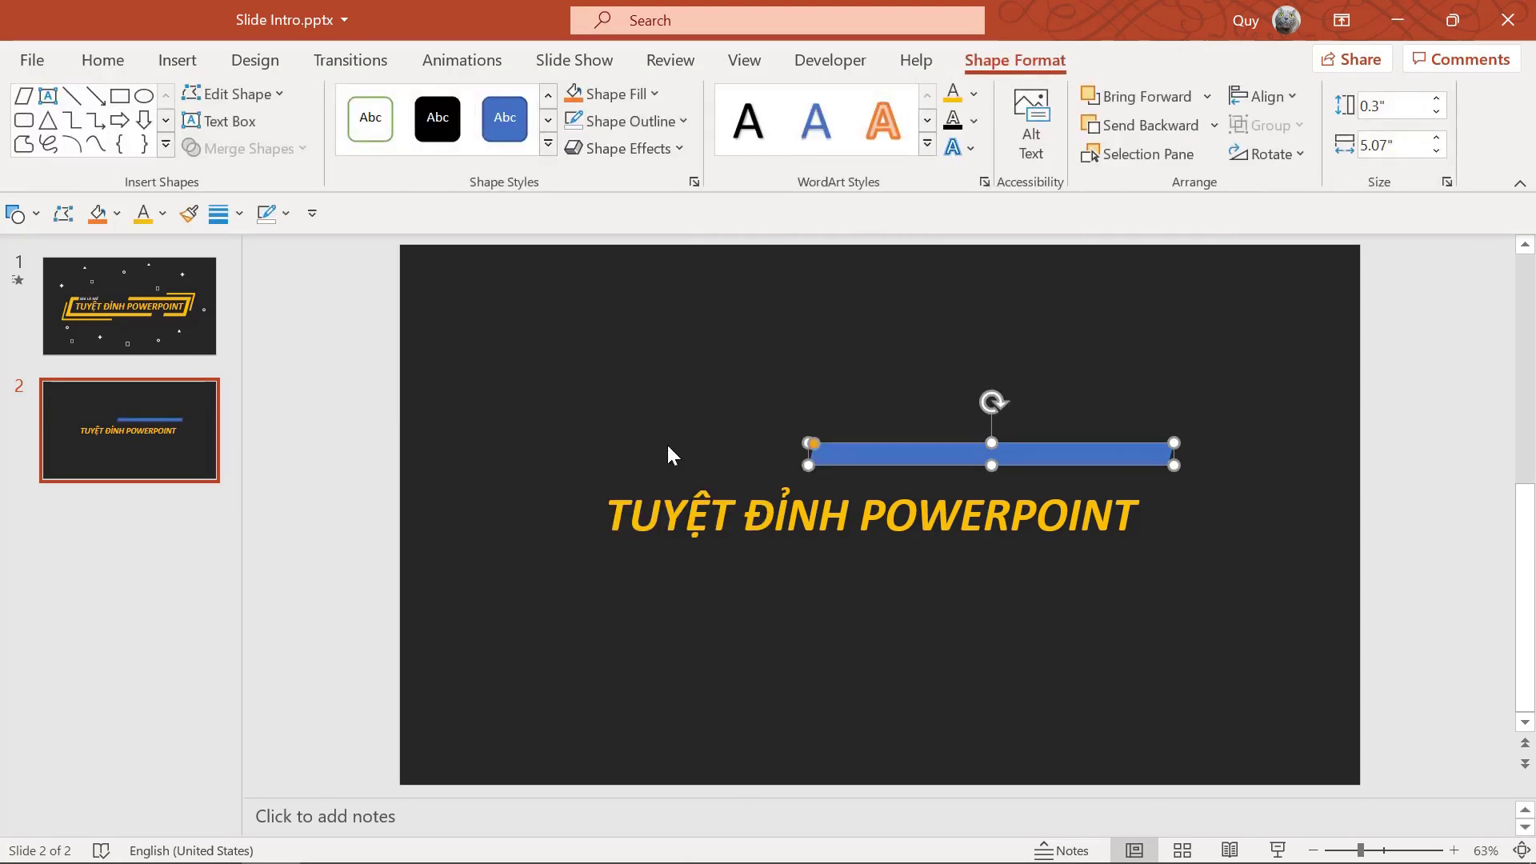
left_click(655, 94)
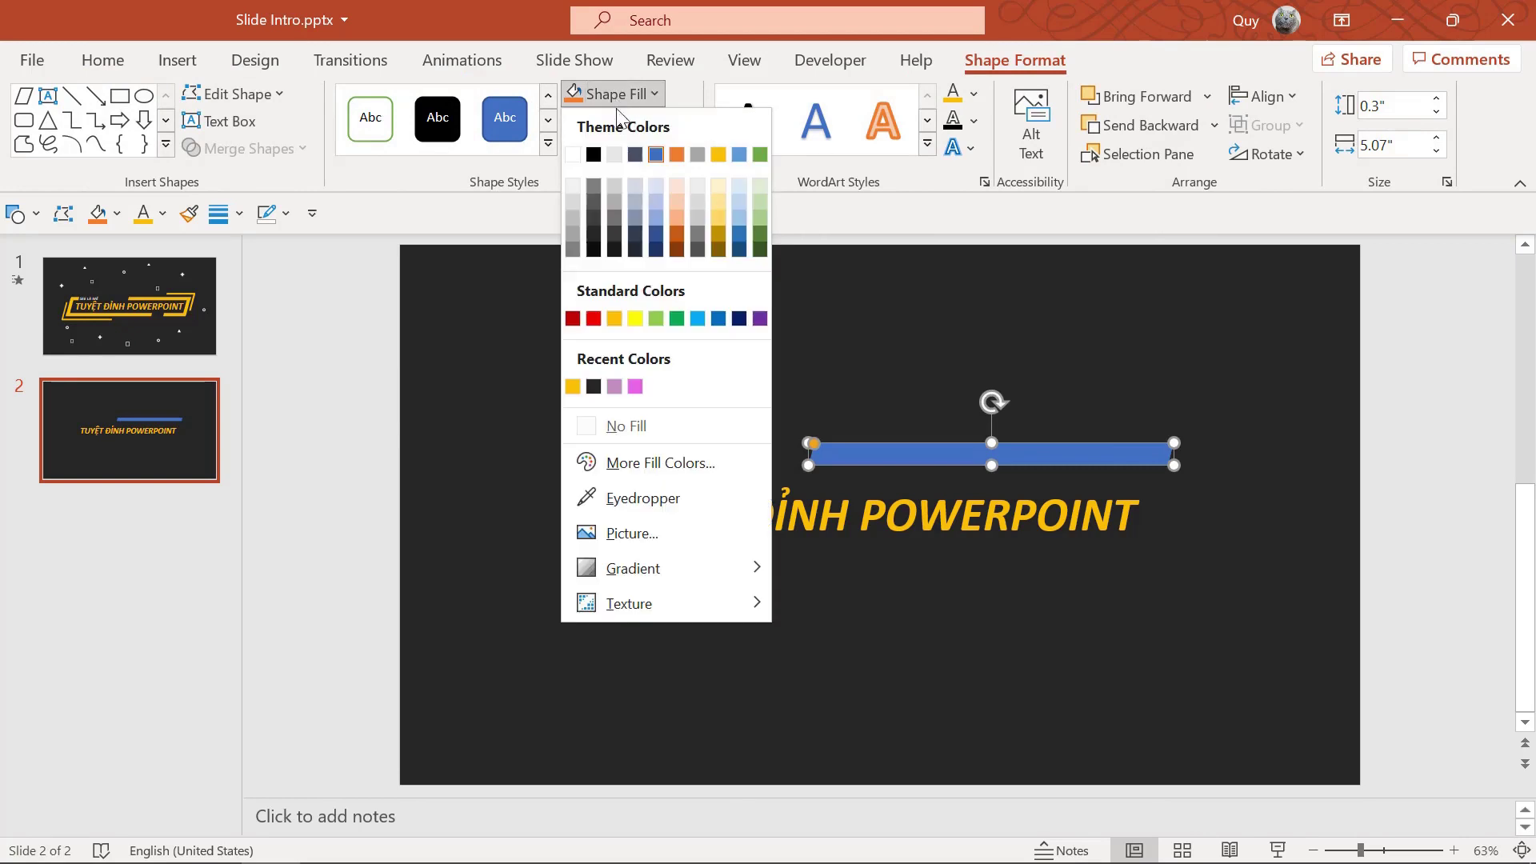
left_click(573, 385)
Ctrl-drag a copy of the yellow bar to just below the title.
left_click(123, 328)
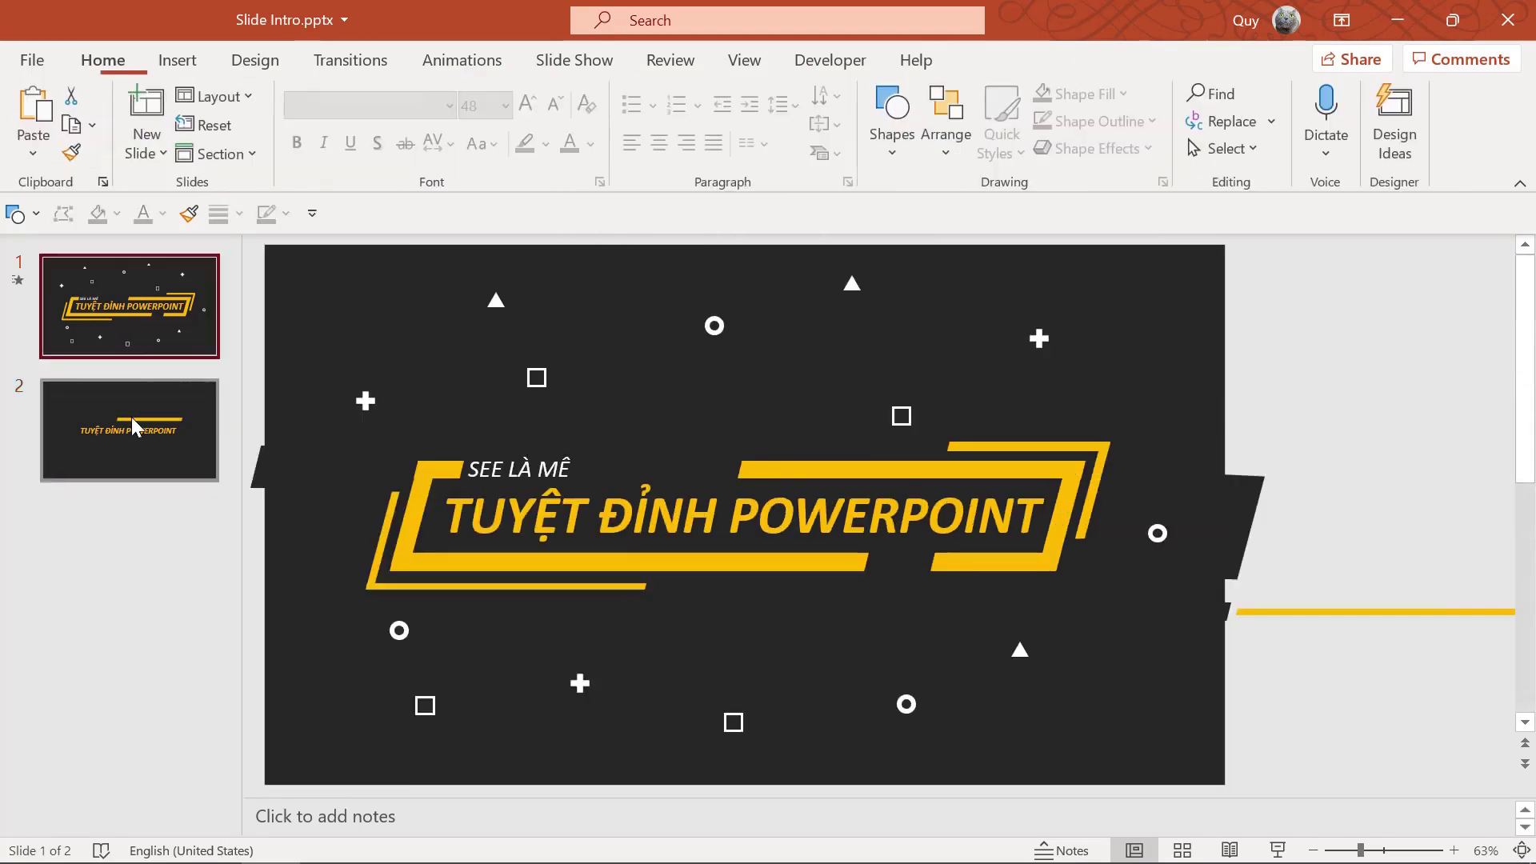
left_click(131, 417)
left_click(989, 453)
scroll(993, 453, "up", 3)
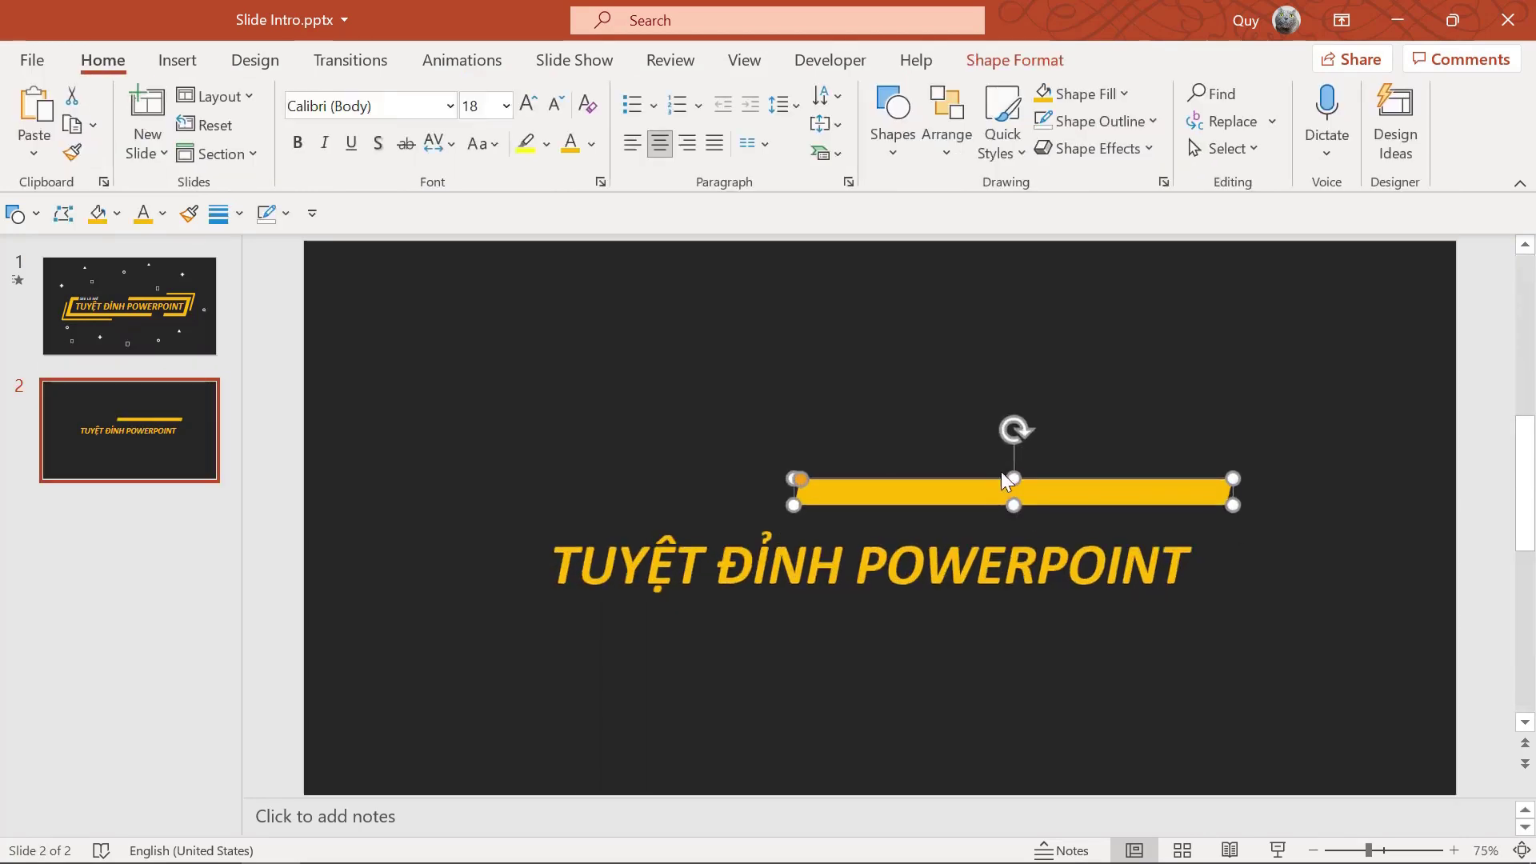
scroll(1012, 473, "up", 3)
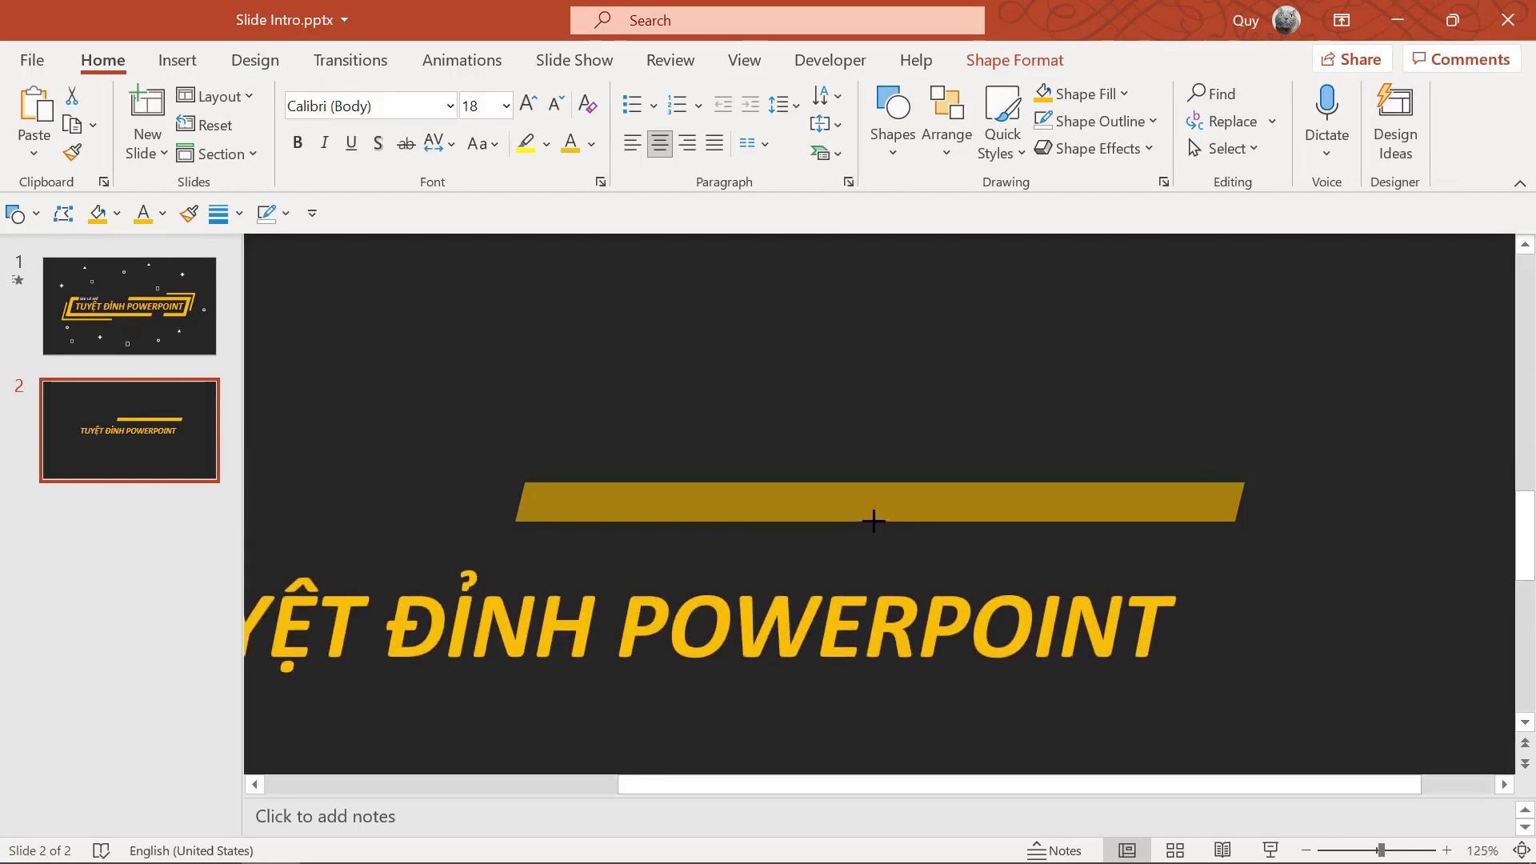
left_click(1056, 401)
scroll(1048, 408, "down", 3)
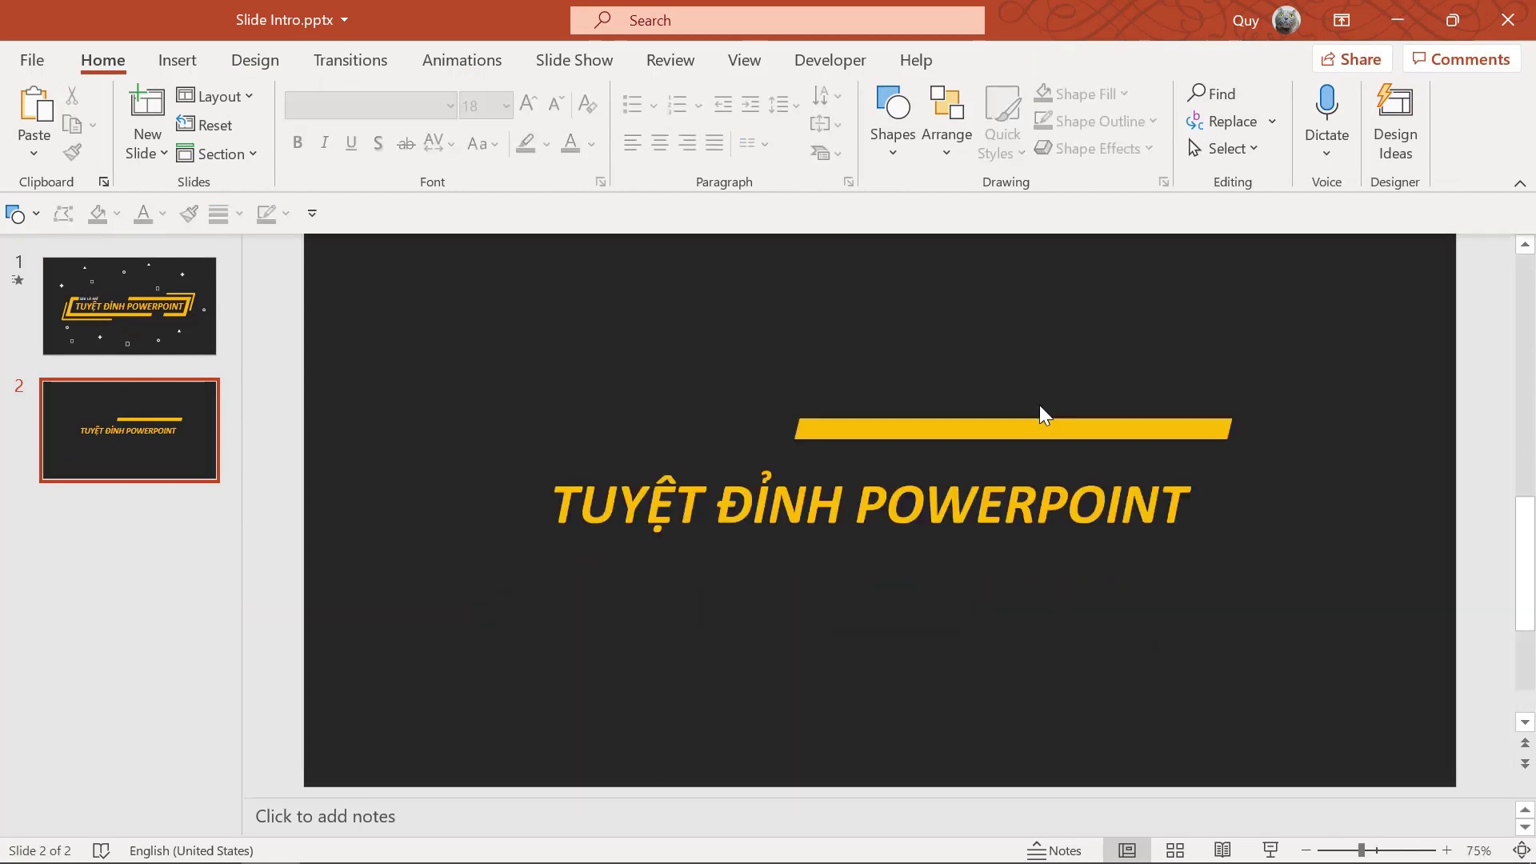
scroll(1036, 424, "down", 2)
left_click_drag(994, 446, 998, 447)
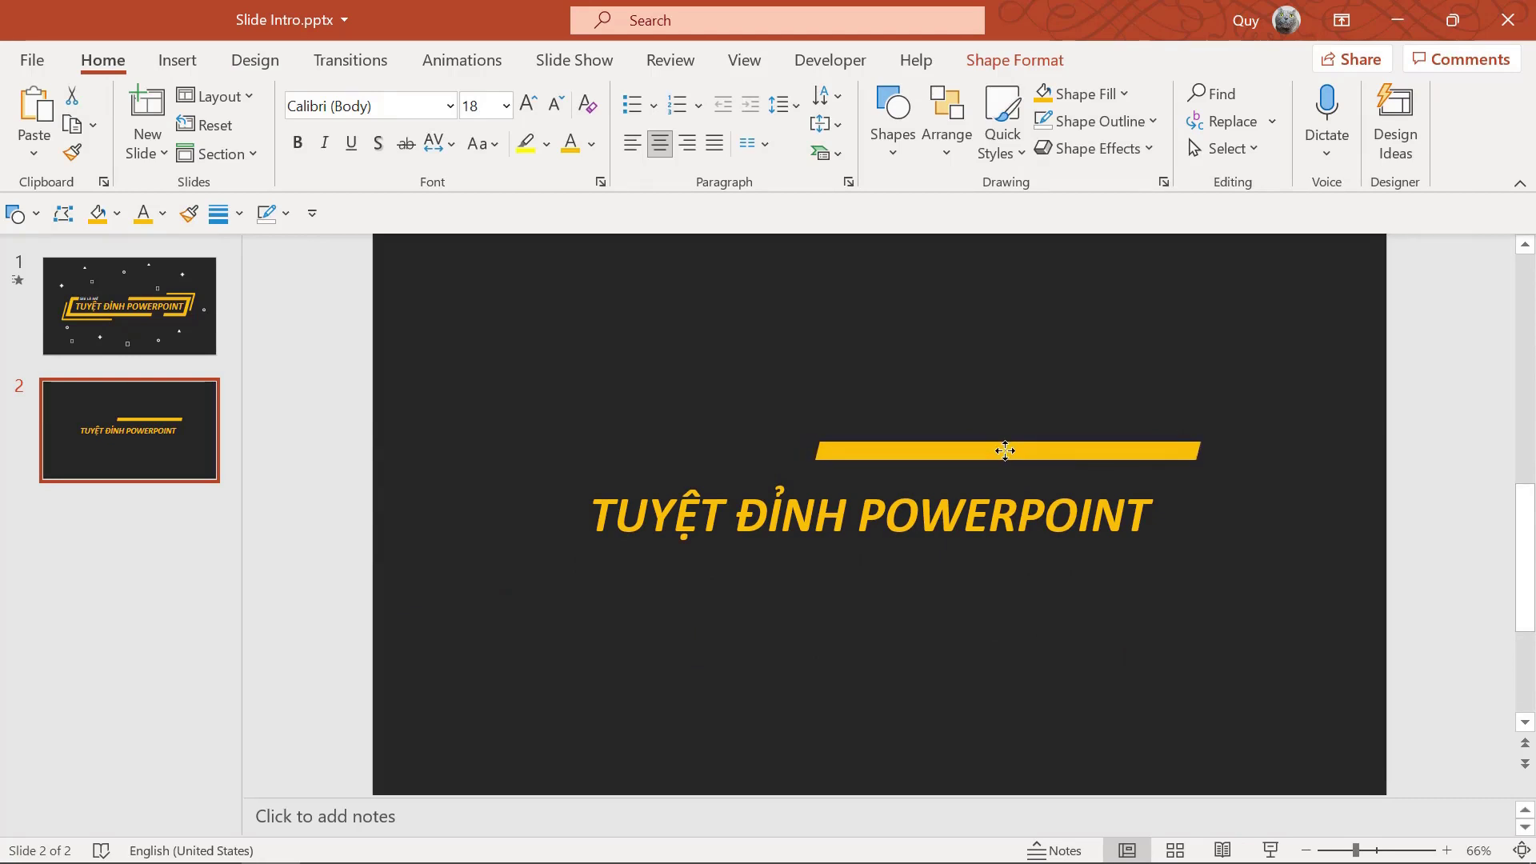
left_click_drag(998, 447, 1070, 568)
left_click_drag(1066, 563, 1071, 569)
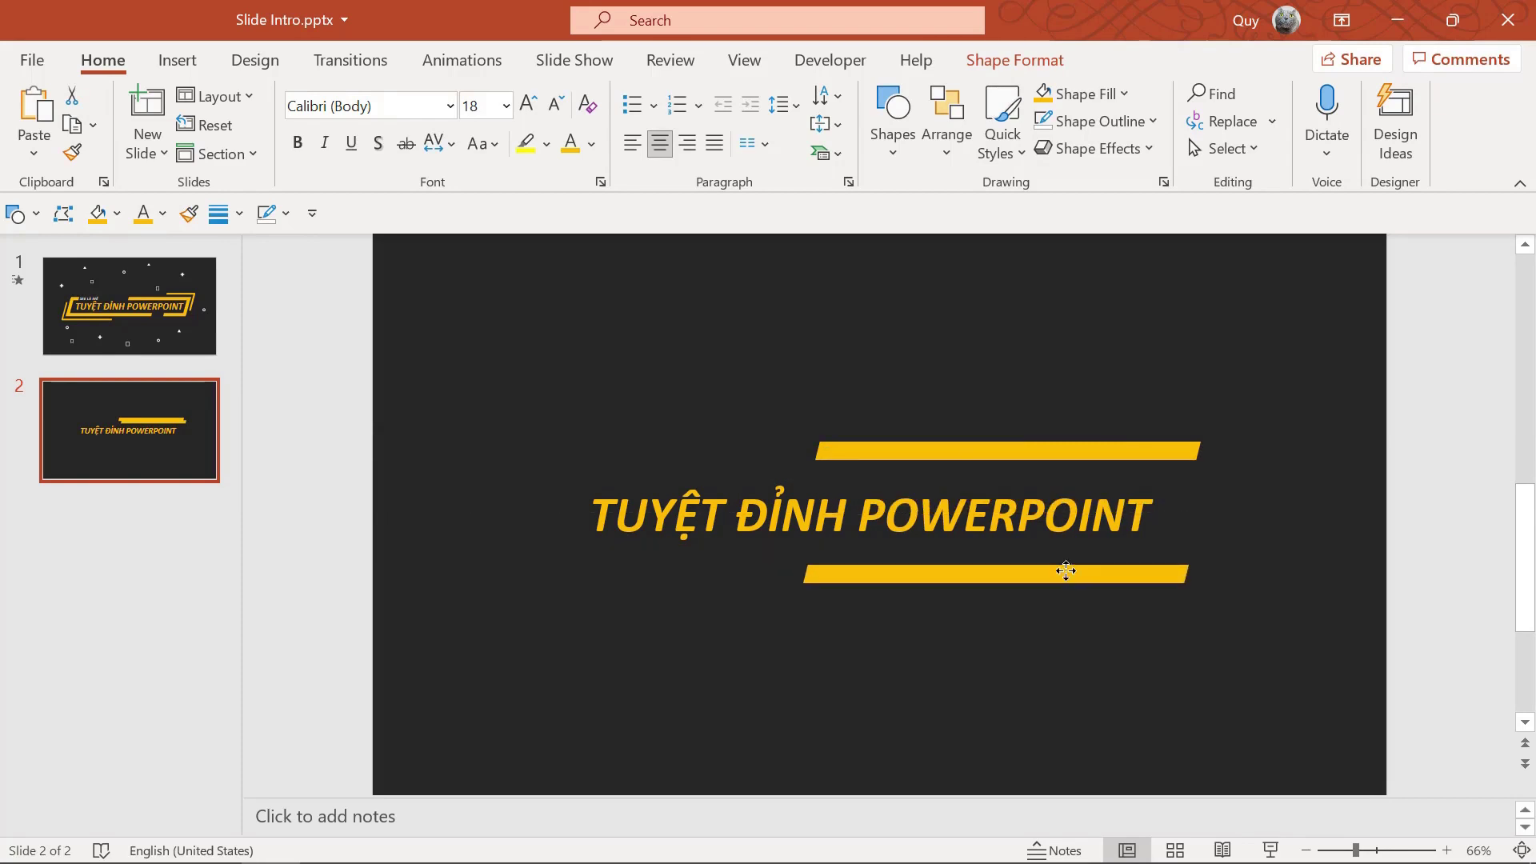
Shorten the lower bar from its left end so its right end lines up with the upper bar.
scroll(1070, 569, "up", 4, "ctrl")
scroll(983, 602, "up", 3, "ctrl")
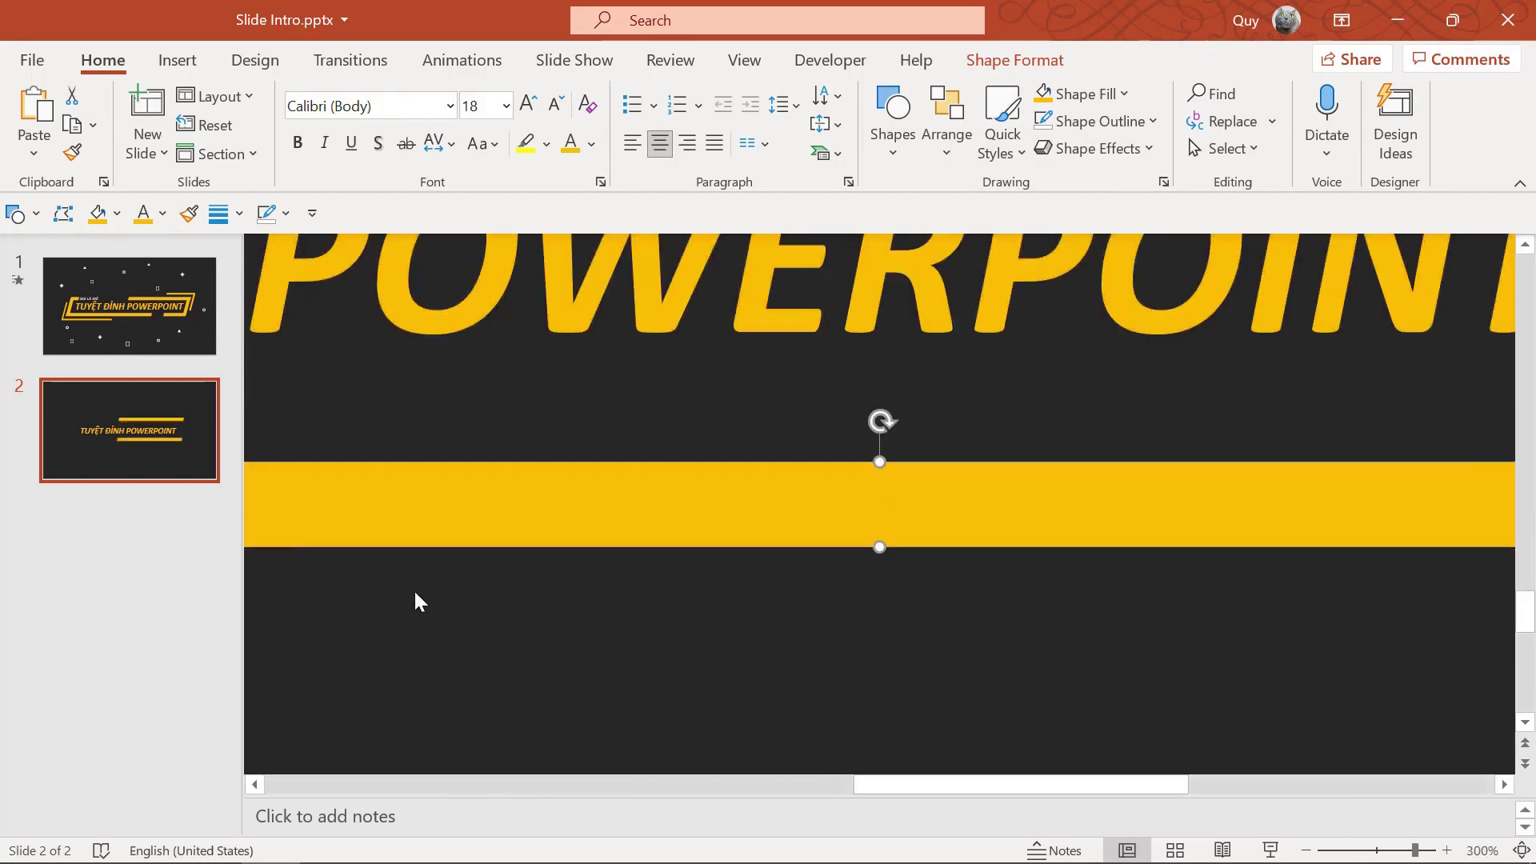
left_click_drag(295, 512, 898, 512)
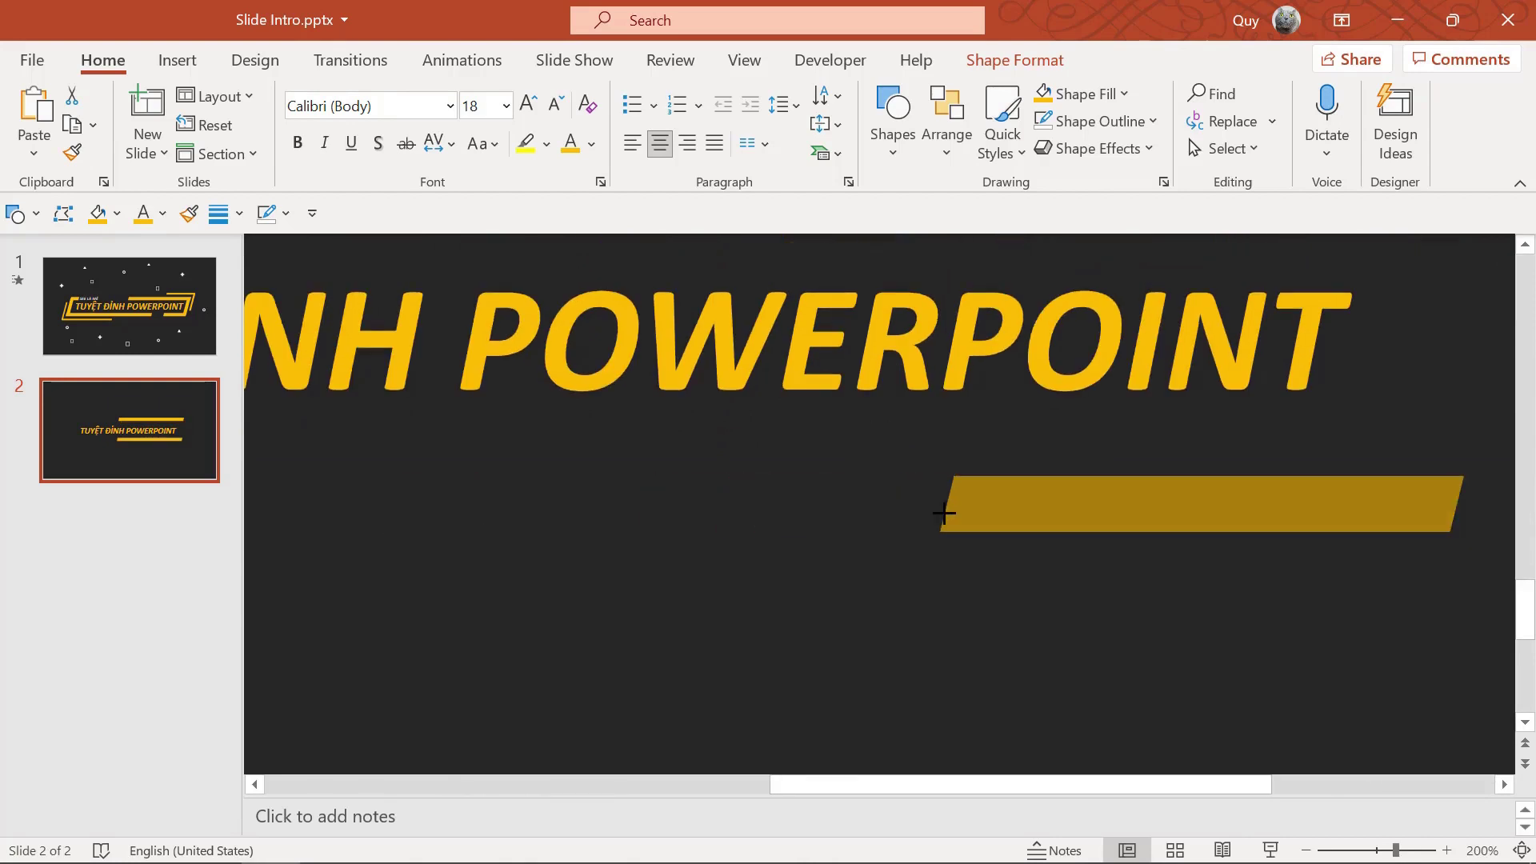
left_click_drag(941, 513, 947, 513)
left_click(925, 621)
scroll(925, 621, "down", 4, "ctrl")
scroll(924, 626, "down", 2, "ctrl")
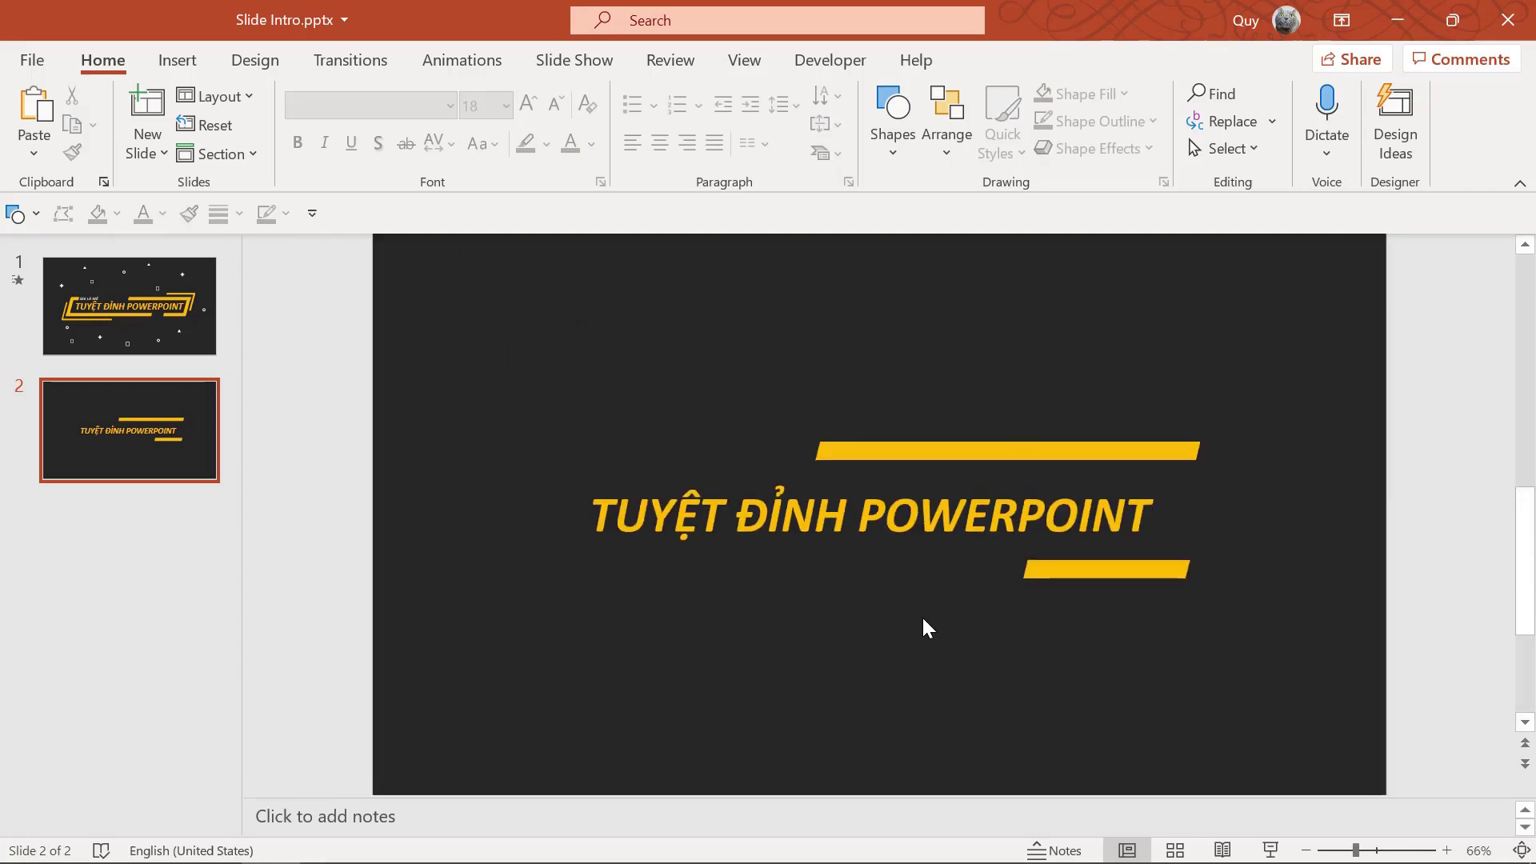
Duplicate the upper bar into a tall narrow vertical bar, then delete it.
left_click(1128, 453)
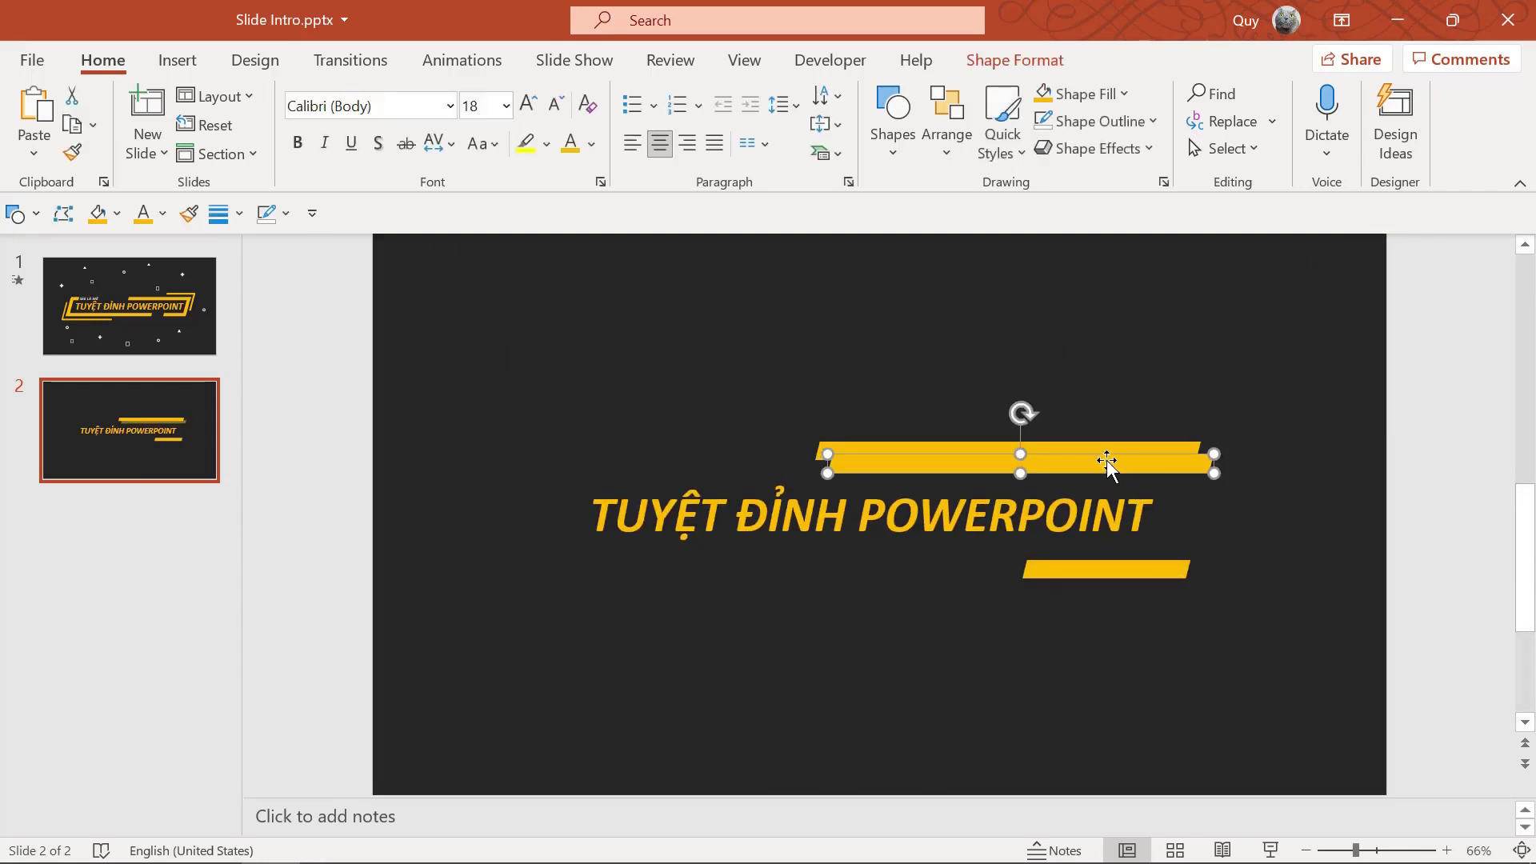
left_click_drag(1108, 456, 1248, 468, "ctrl")
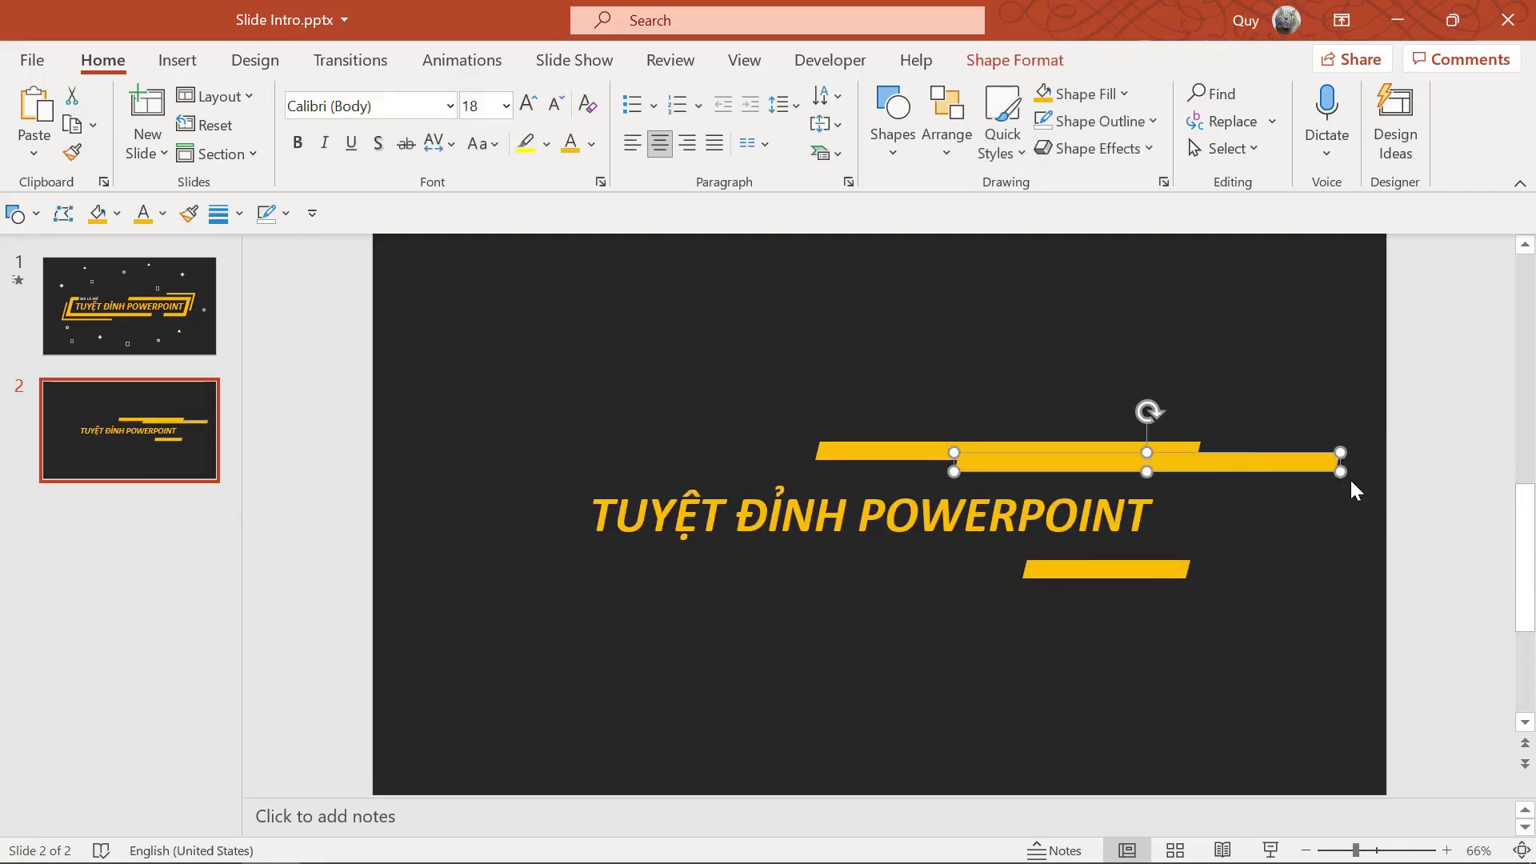
left_click_drag(1145, 472, 1145, 681)
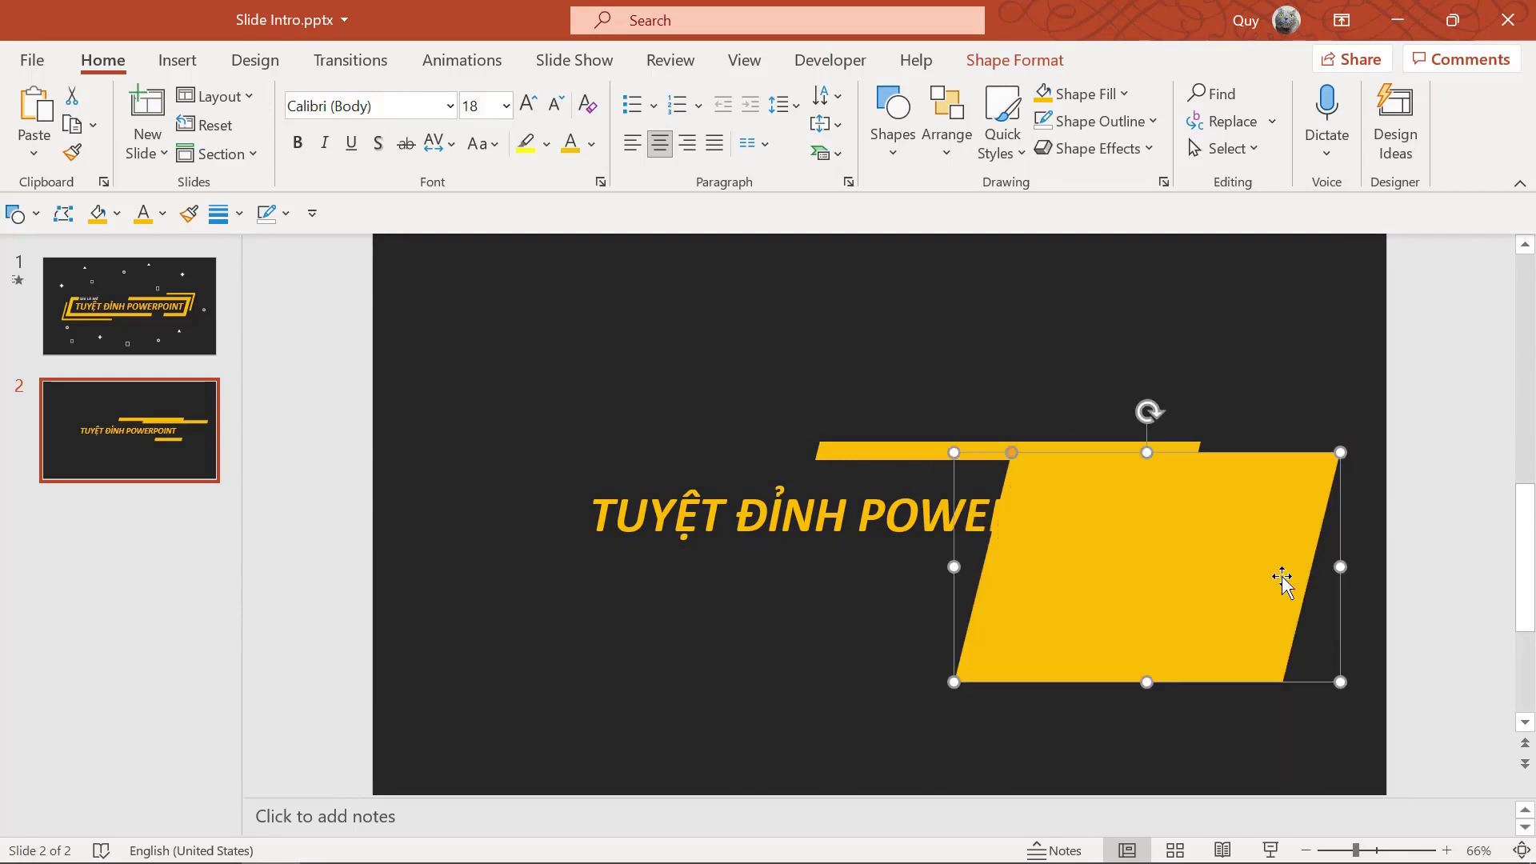
left_click_drag(1340, 560, 955, 553)
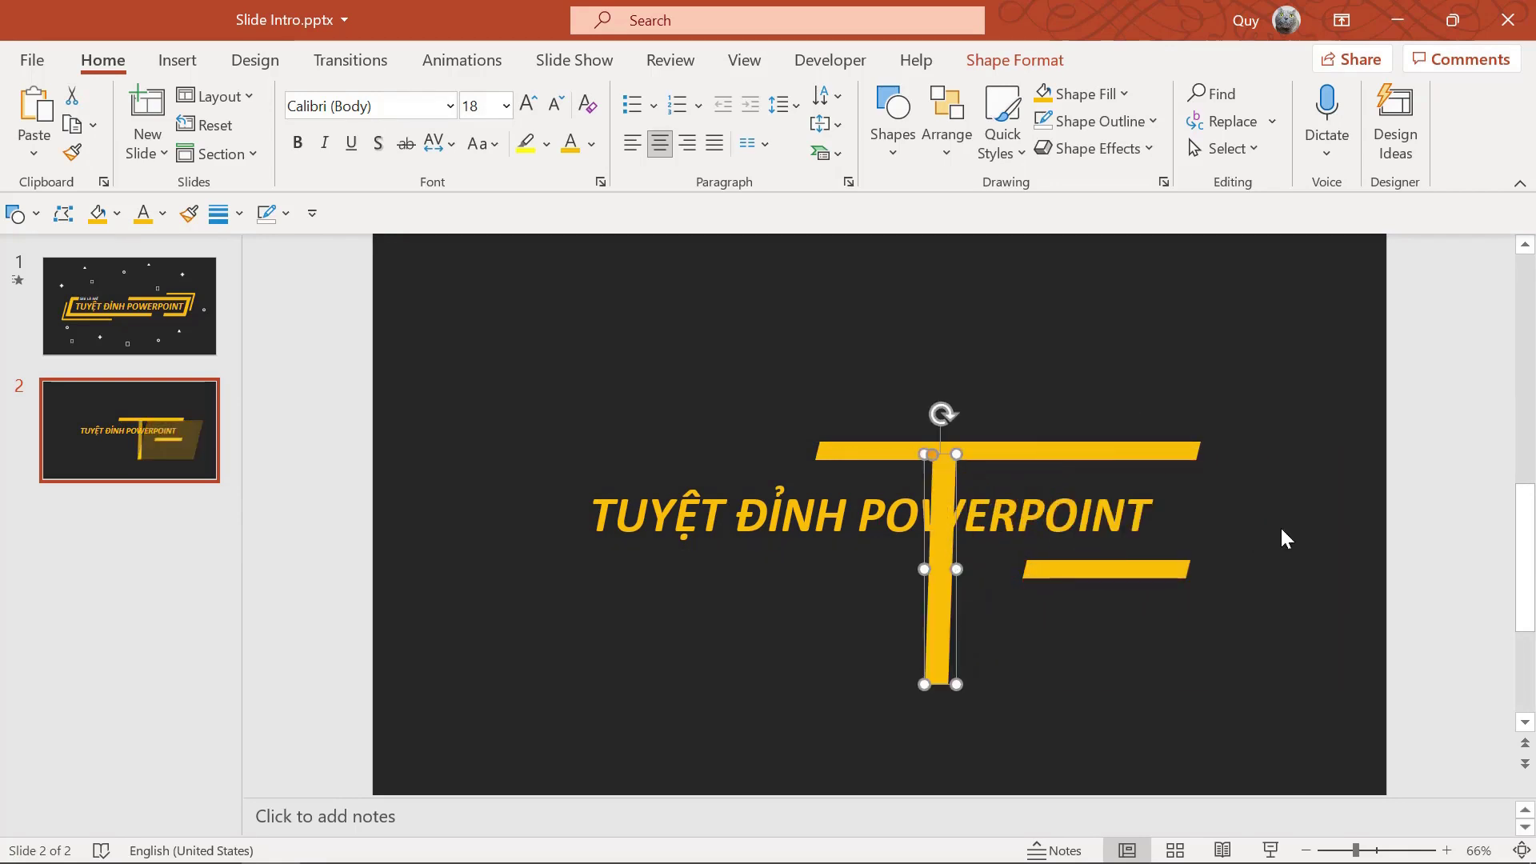
key("Delete")
Copy the upper yellow bar and rotate the copy steeply across the bars' right ends.
left_click(1148, 451)
left_click_drag(1148, 450, 1149, 481)
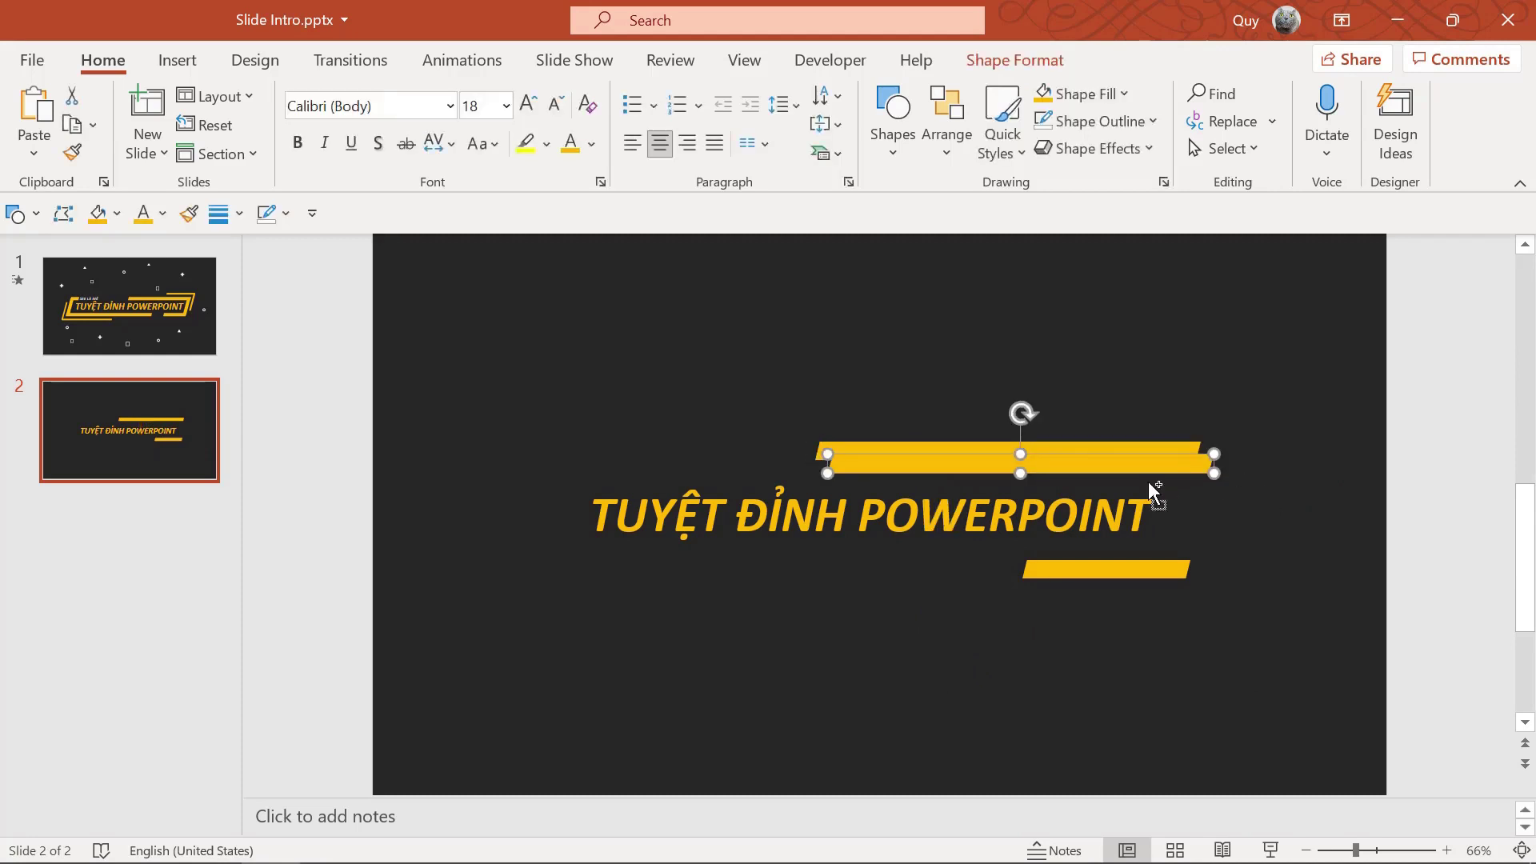
mouse_move(1017, 412)
left_mouse_down()
mouse_move(973, 443)
mouse_move(1220, 459)
left_mouse_up()
Shorten the diagonal bar's bottom and move it toward the upper and lower bars' ends.
scroll(1239, 592, "up", 5, "ctrl")
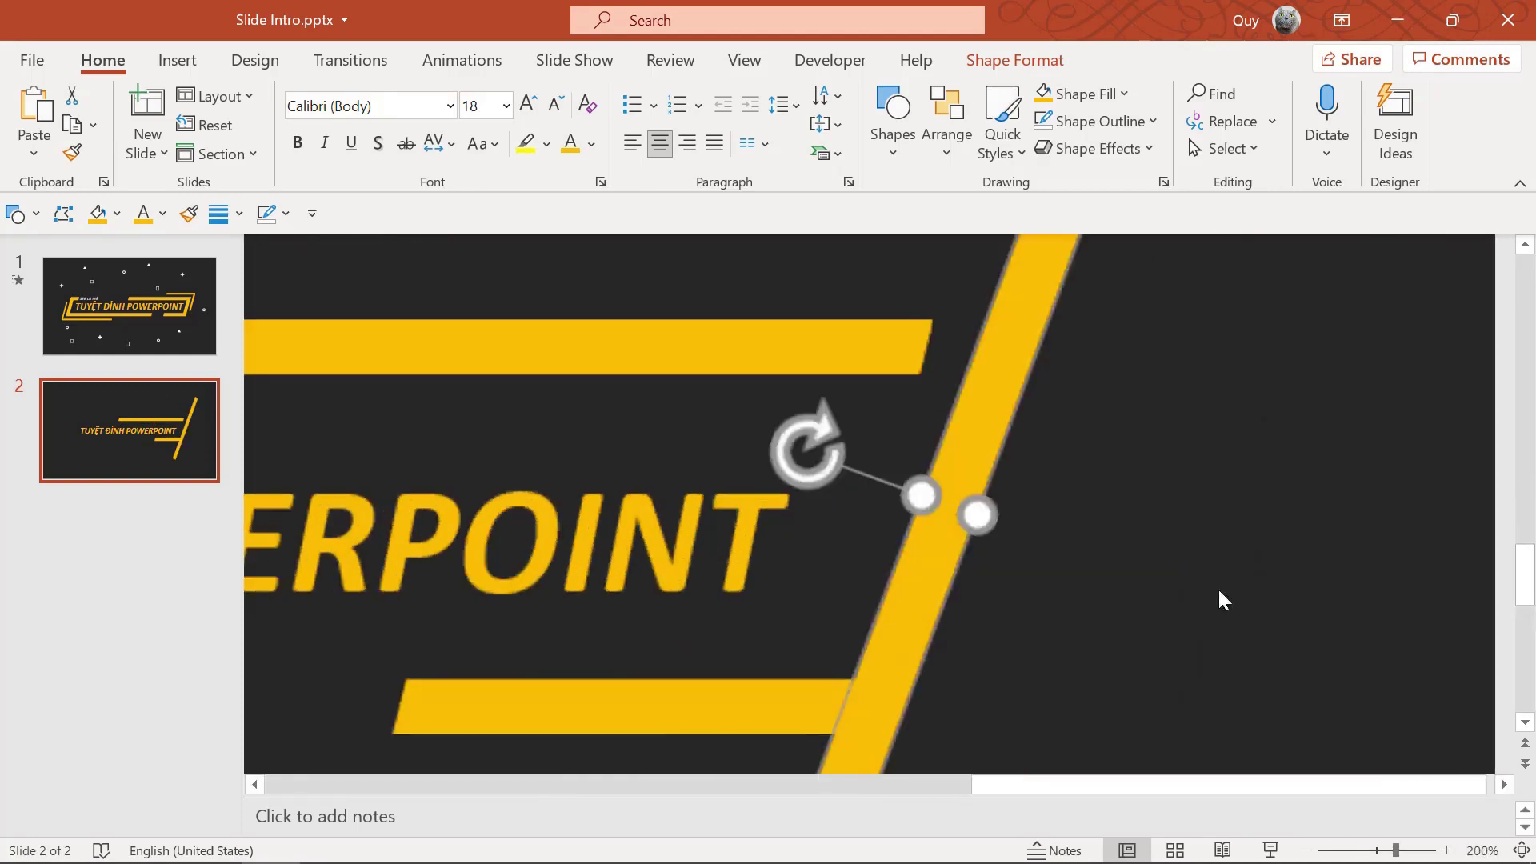
scroll(1220, 600, "down", 3)
scroll(953, 590, "down", 1)
left_click_drag(744, 684, 766, 632)
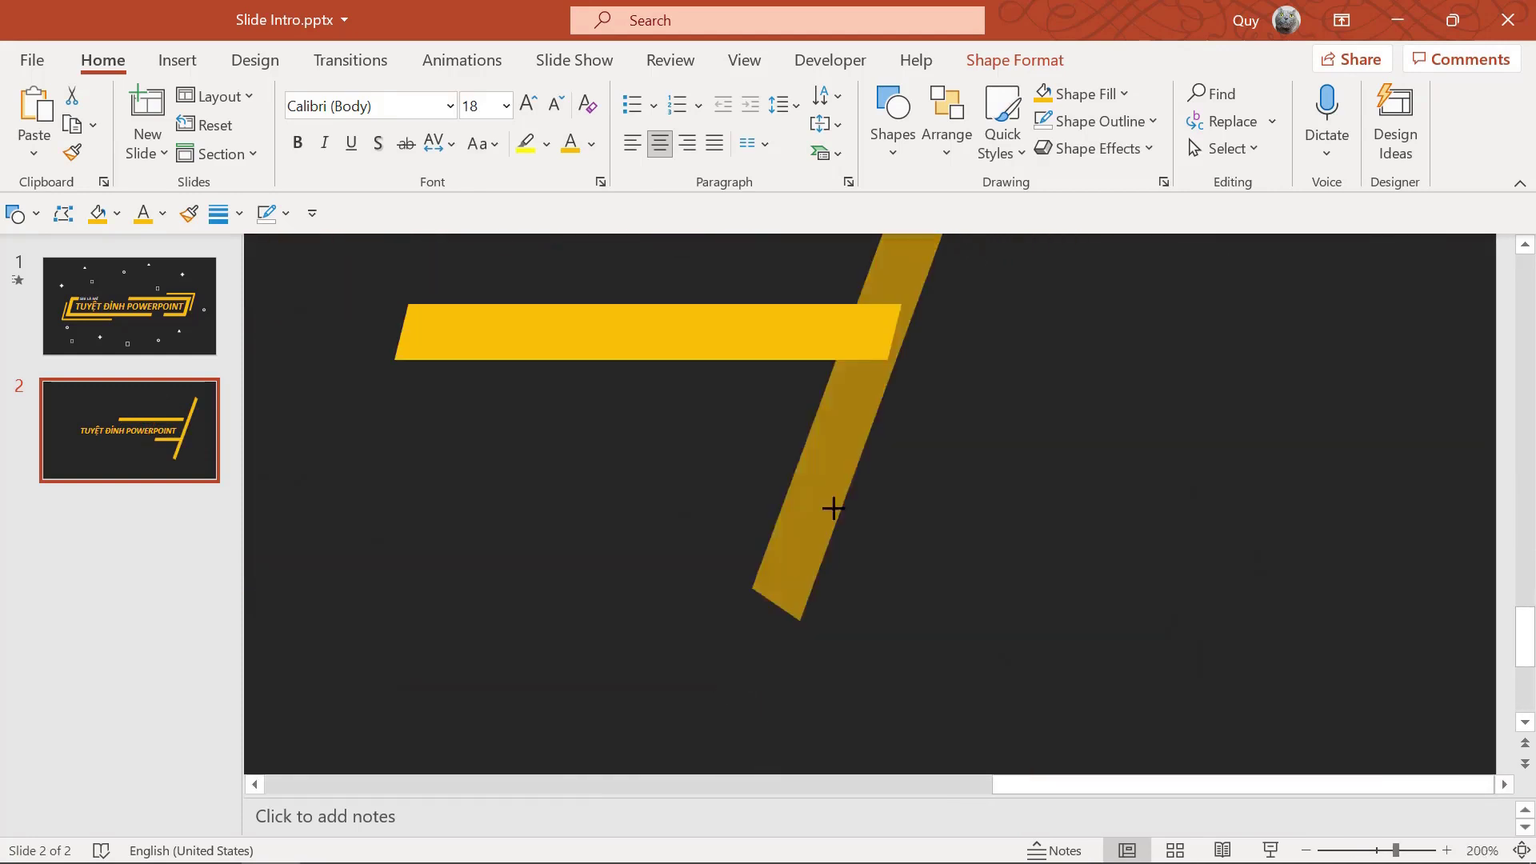
scroll(950, 344, "down", 2, "ctrl")
scroll(1119, 424, "down", 3, "ctrl")
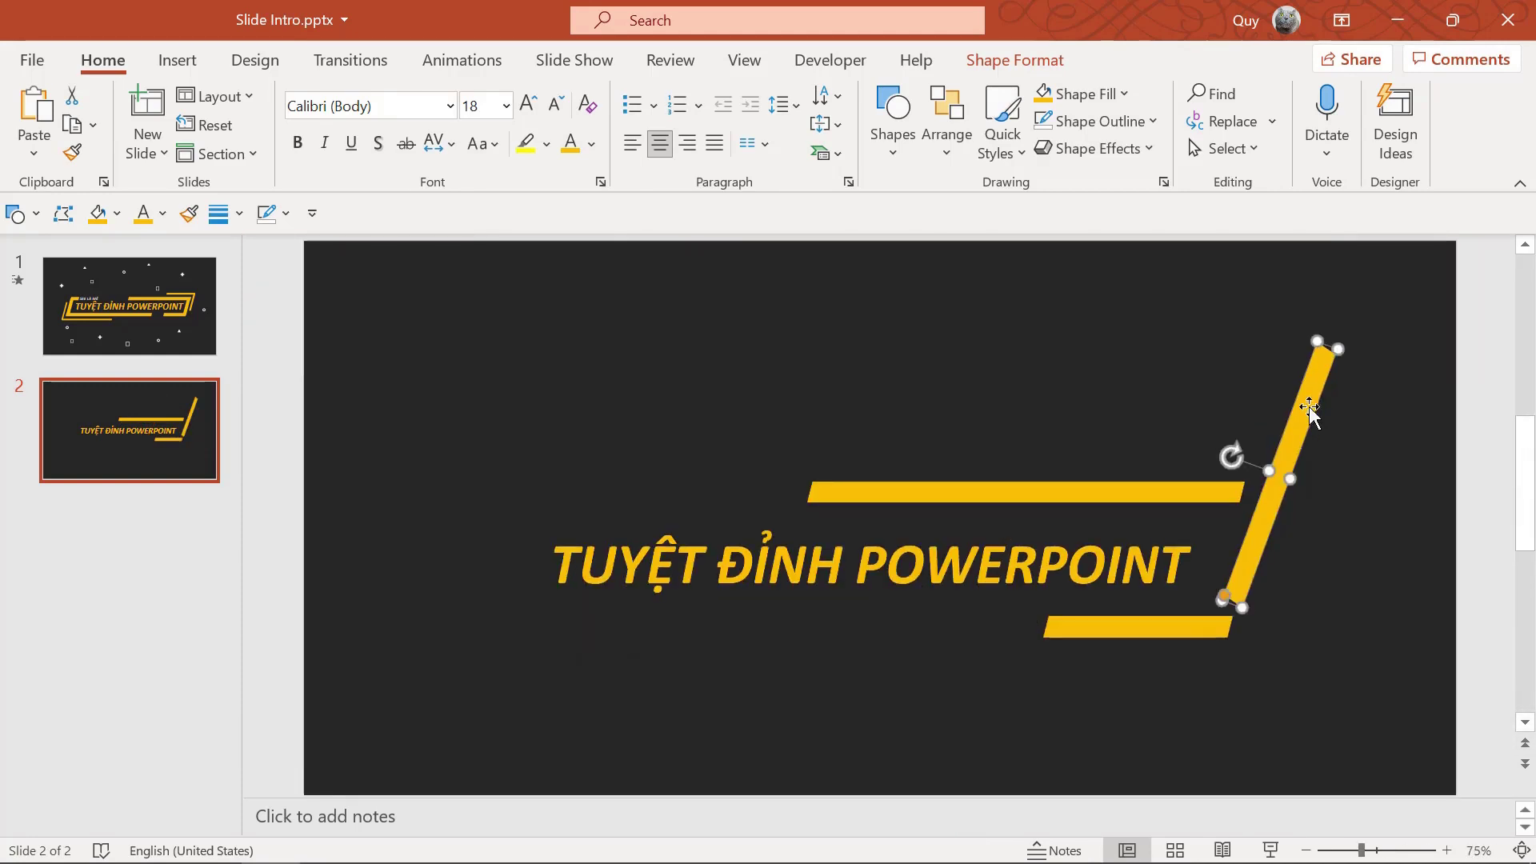
left_click_drag(1309, 400, 1231, 528)
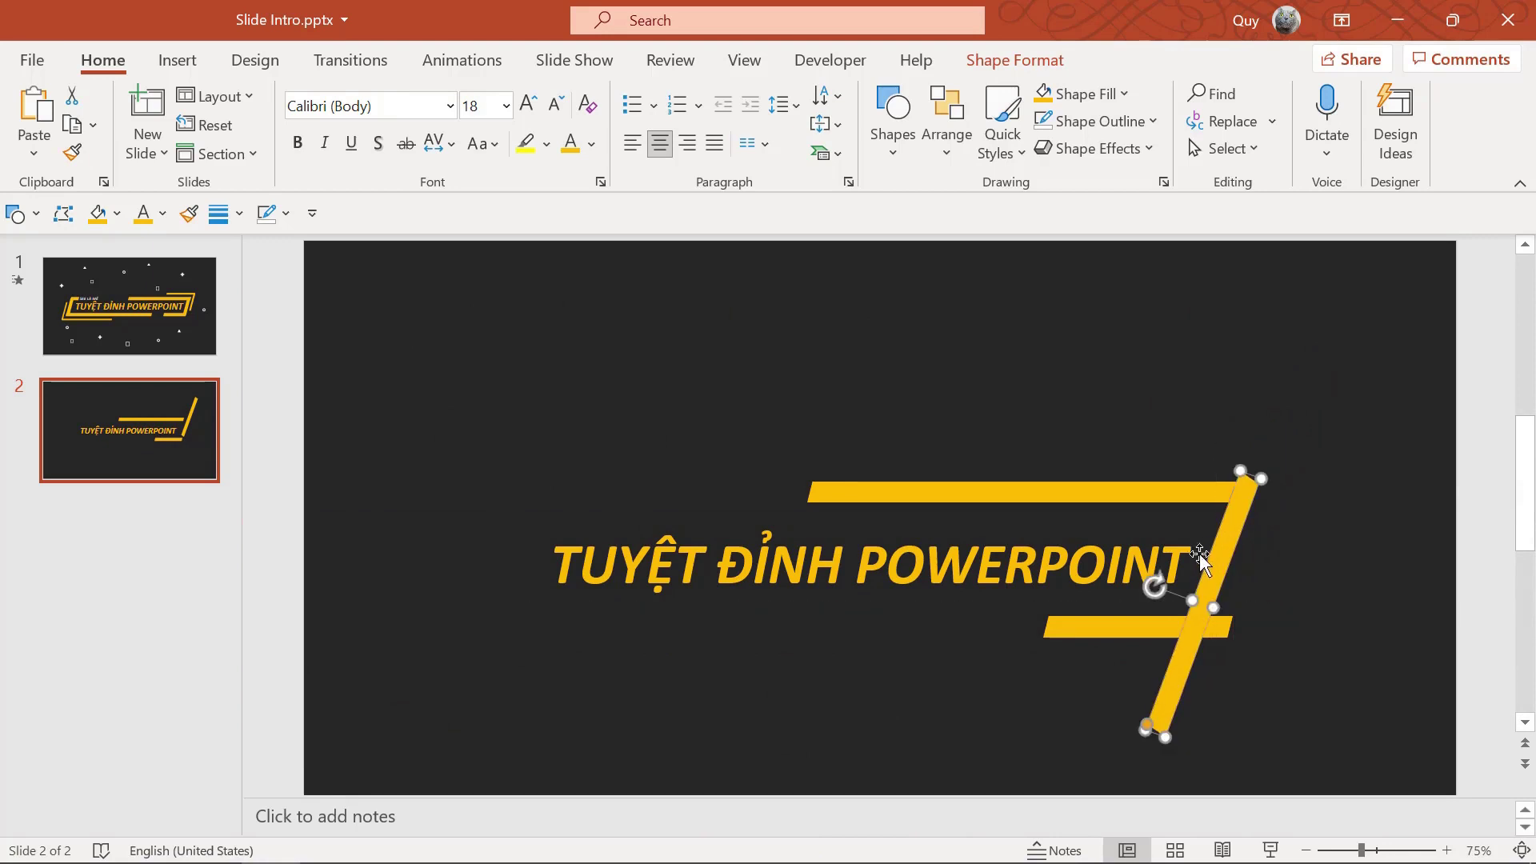
scroll(1174, 706, "up", 3, "ctrl")
scroll(1170, 731, "up", 4, "ctrl")
scroll(939, 637, "down", 3)
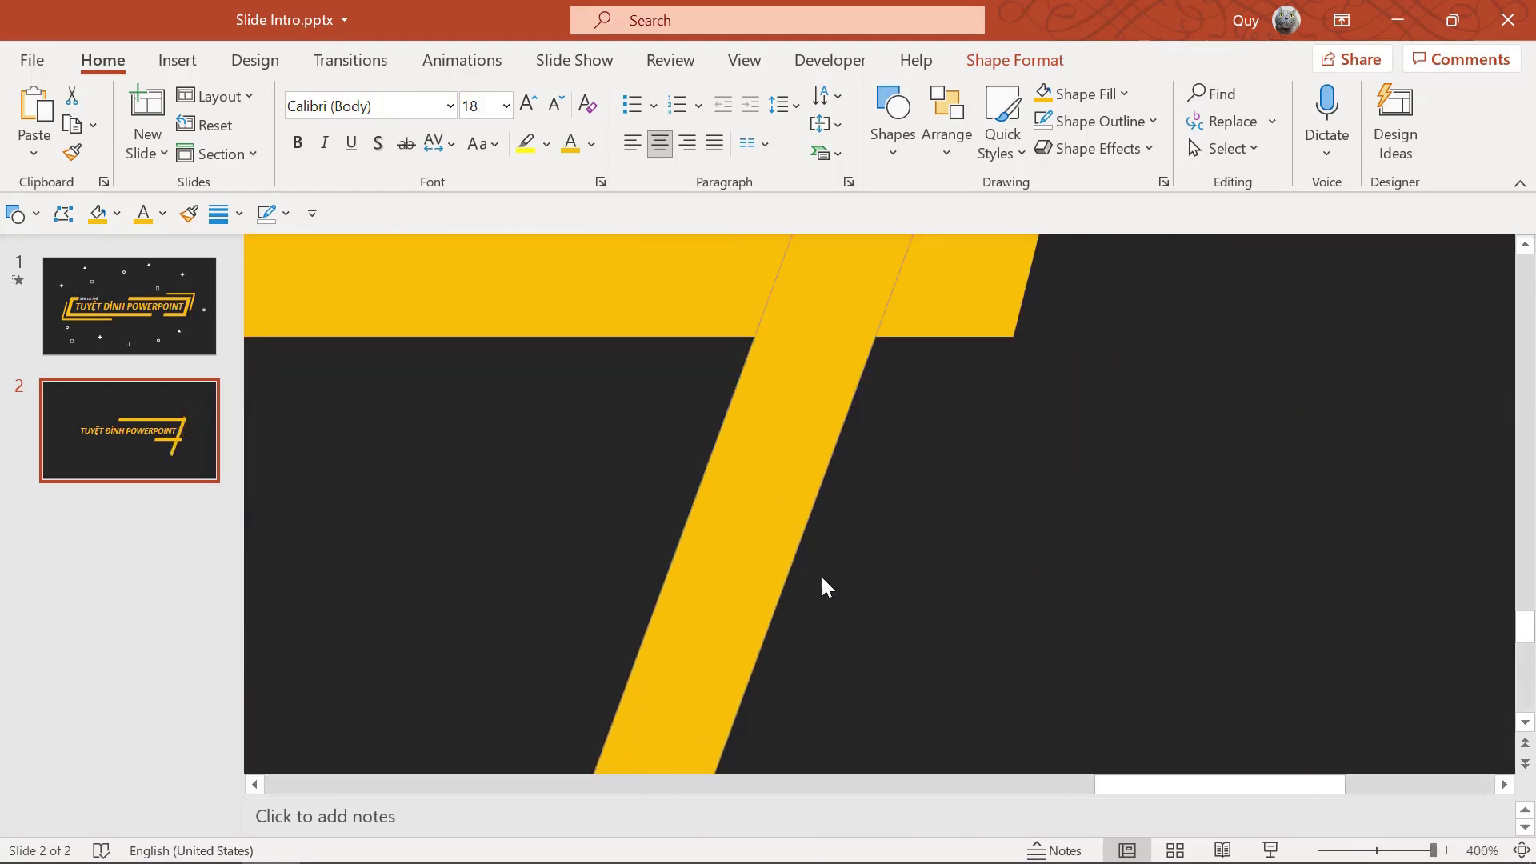
scroll(824, 587, "down", 3)
mouse_move(630, 616)
left_mouse_down()
mouse_move(739, 305)
mouse_move(764, 348)
left_mouse_up()
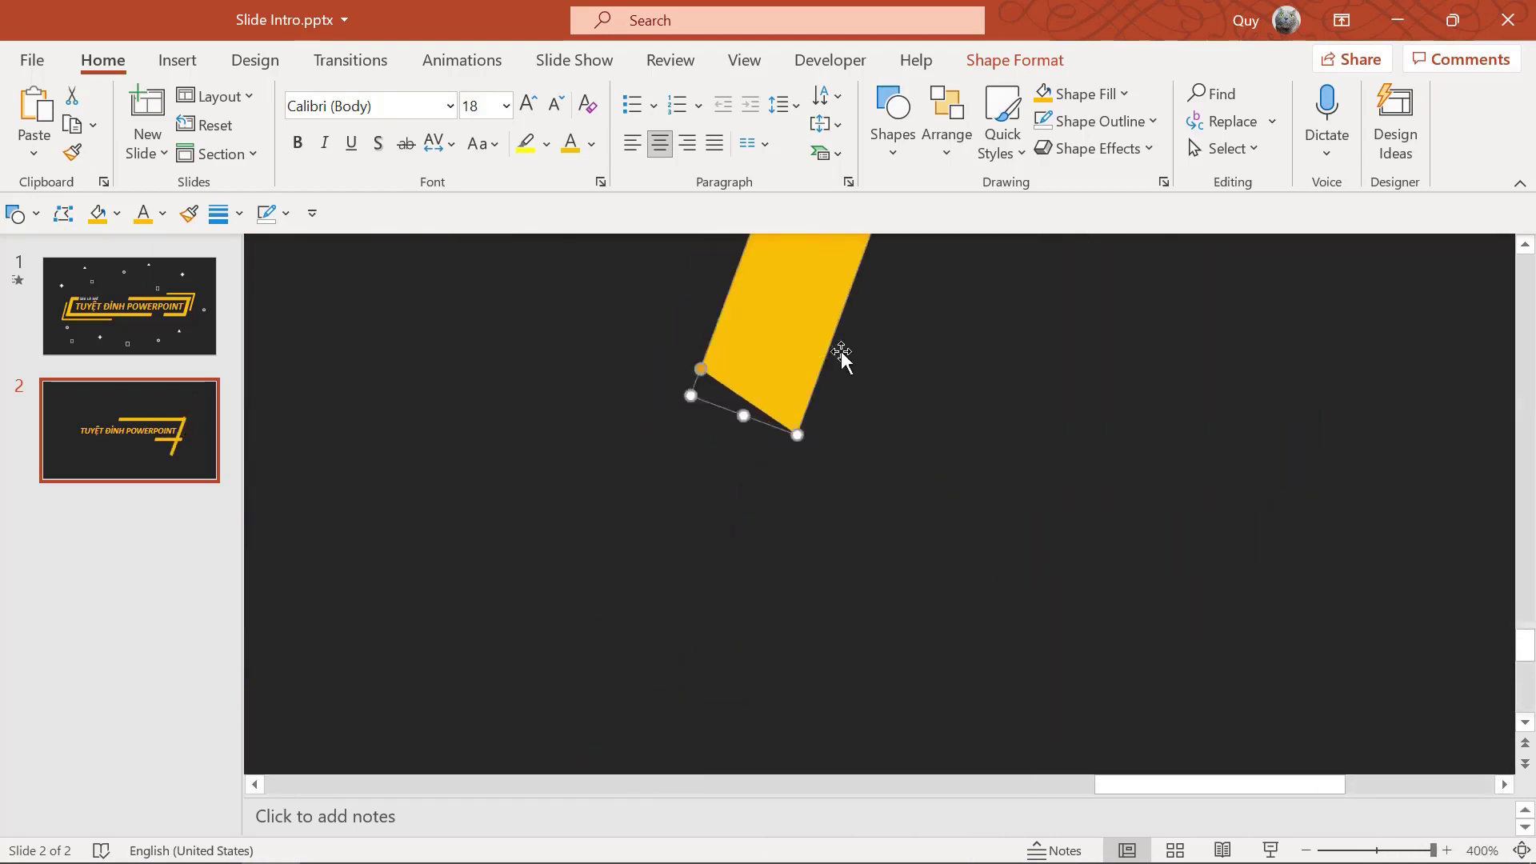
scroll(840, 357, "down", 4, "ctrl")
scroll(1025, 399, "up", 2, "ctrl")
scroll(891, 581, "up", 2, "ctrl")
left_click_drag(891, 581, 949, 546)
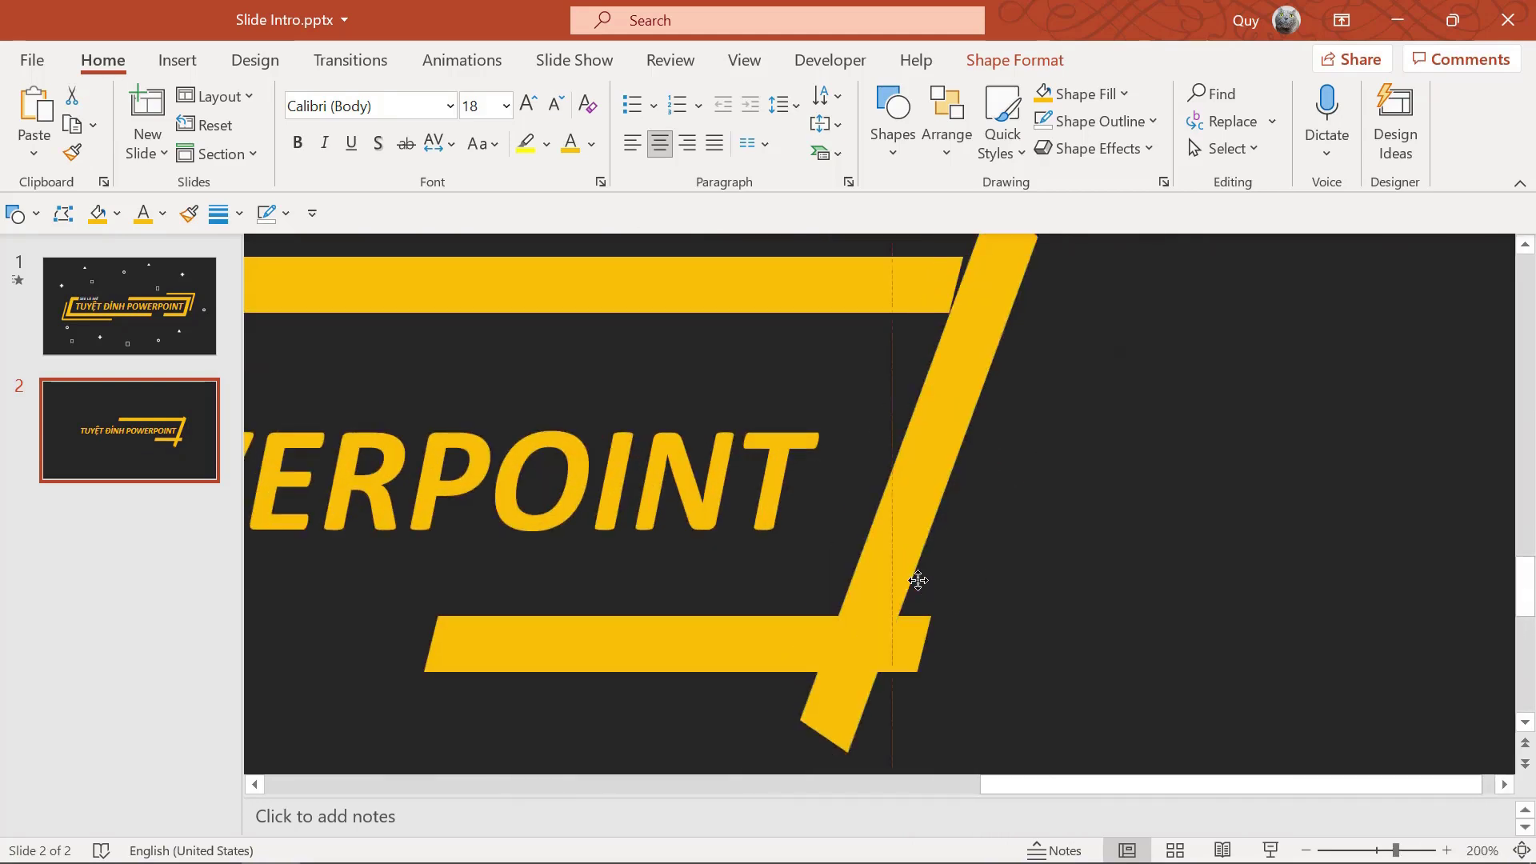
scroll(949, 546, "down", 2, "ctrl")
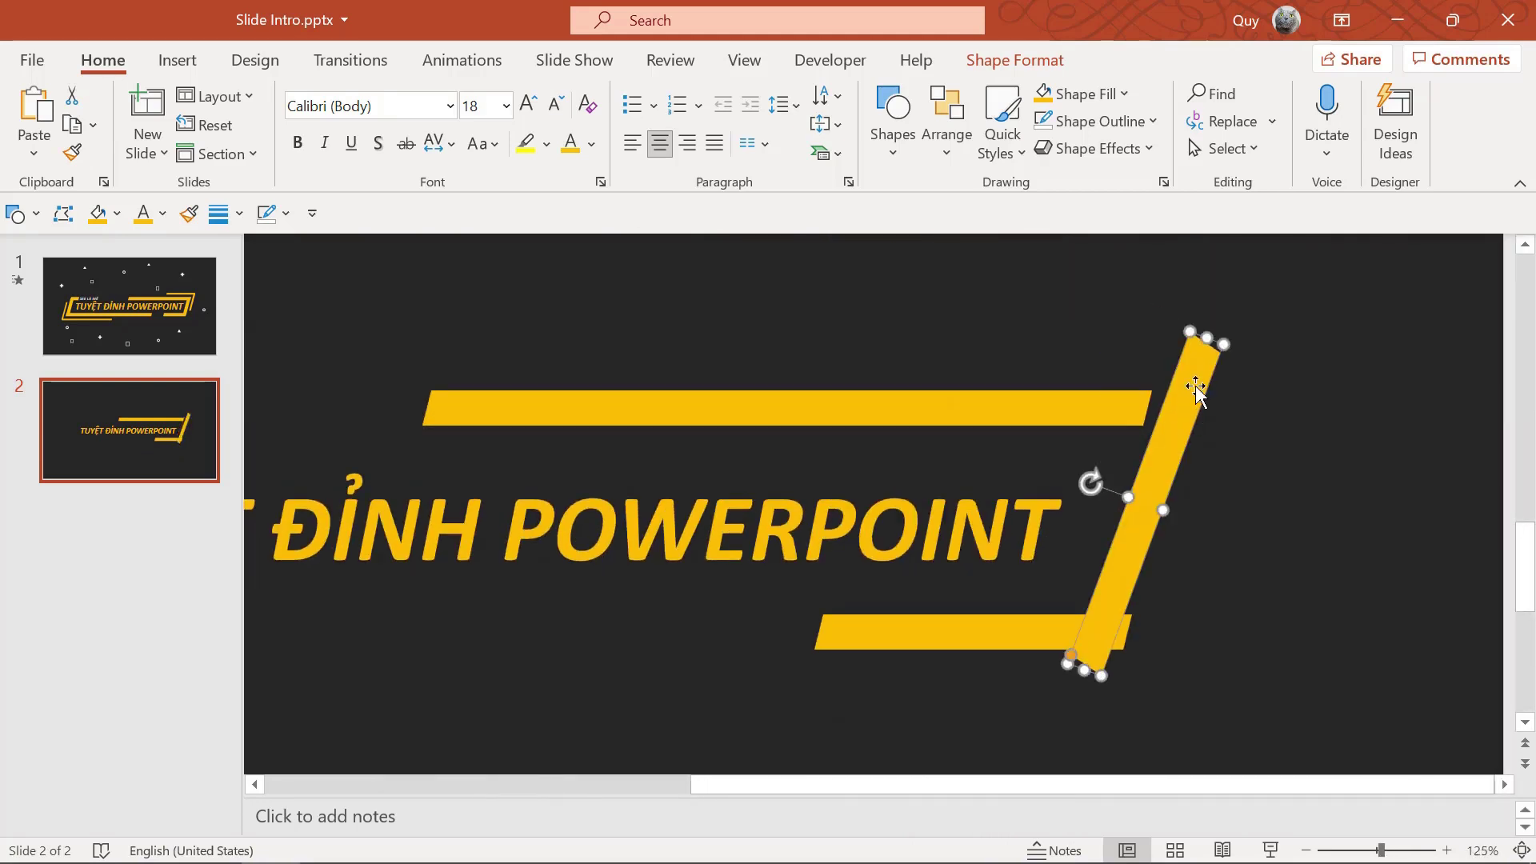
Trim the diagonal bar's top and align it along guides so it joins both bars.
left_click_drag(1208, 338, 1183, 394)
mouse_move(1177, 498)
left_mouse_down()
mouse_move(1147, 470)
mouse_move(1160, 452)
left_mouse_up()
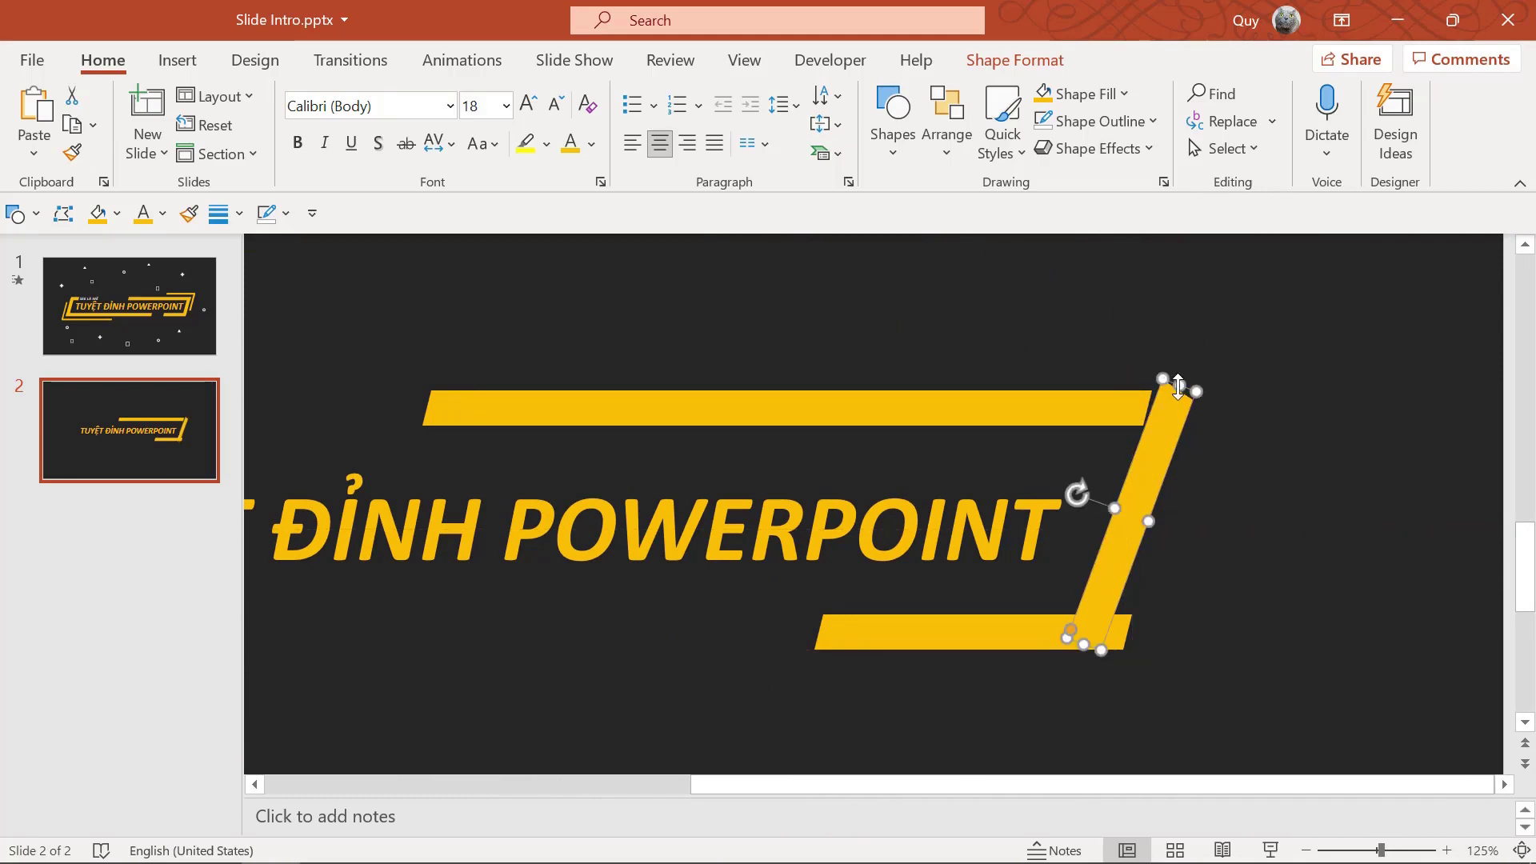
mouse_move(1178, 386)
left_mouse_down()
mouse_move(1069, 688)
mouse_move(1128, 436)
left_mouse_up()
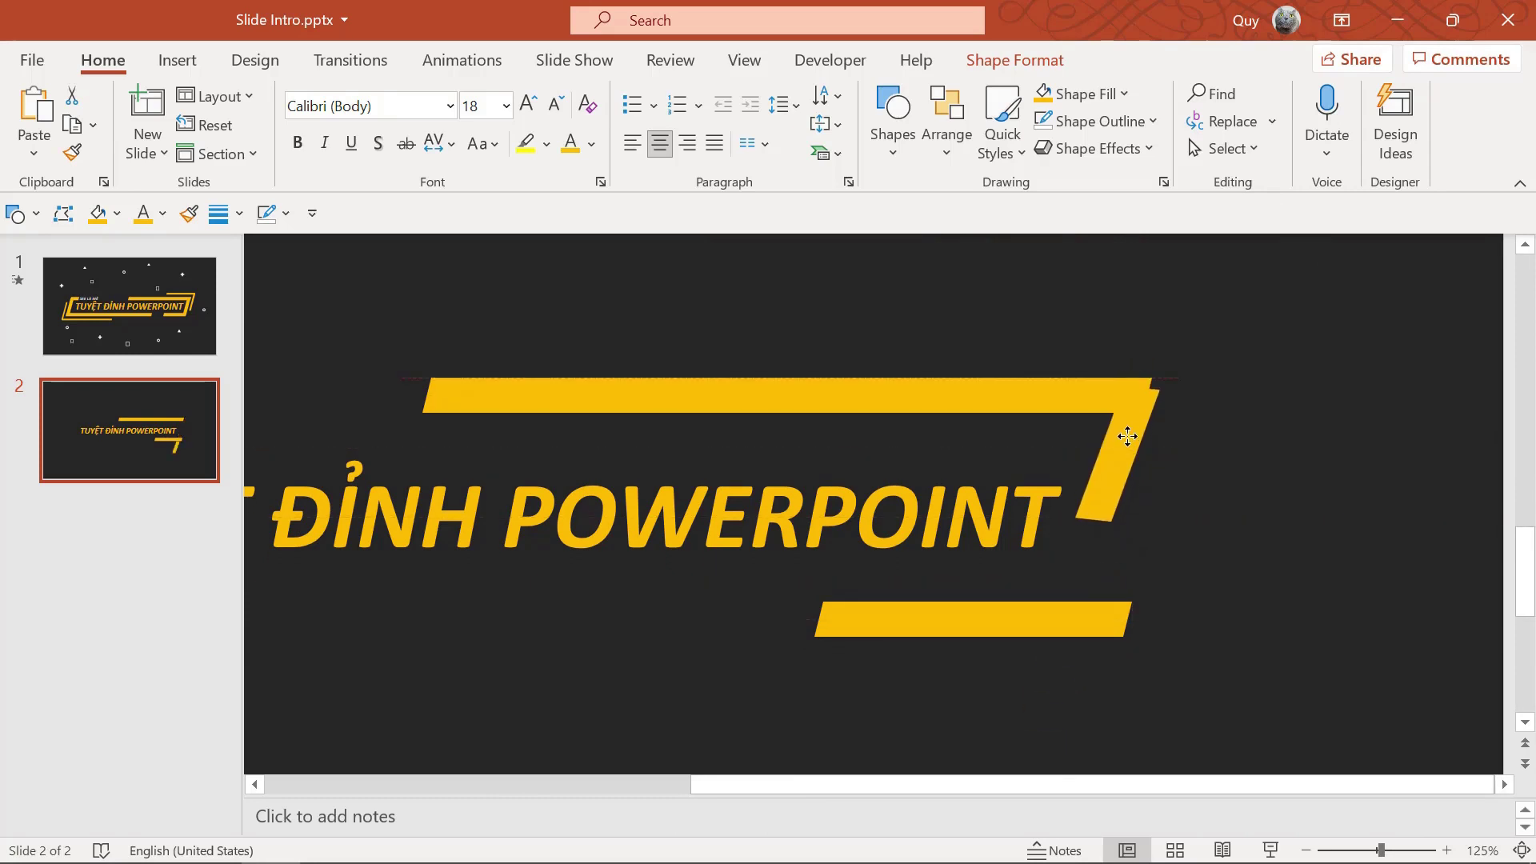
left_click_drag(1127, 437, 1192, 472)
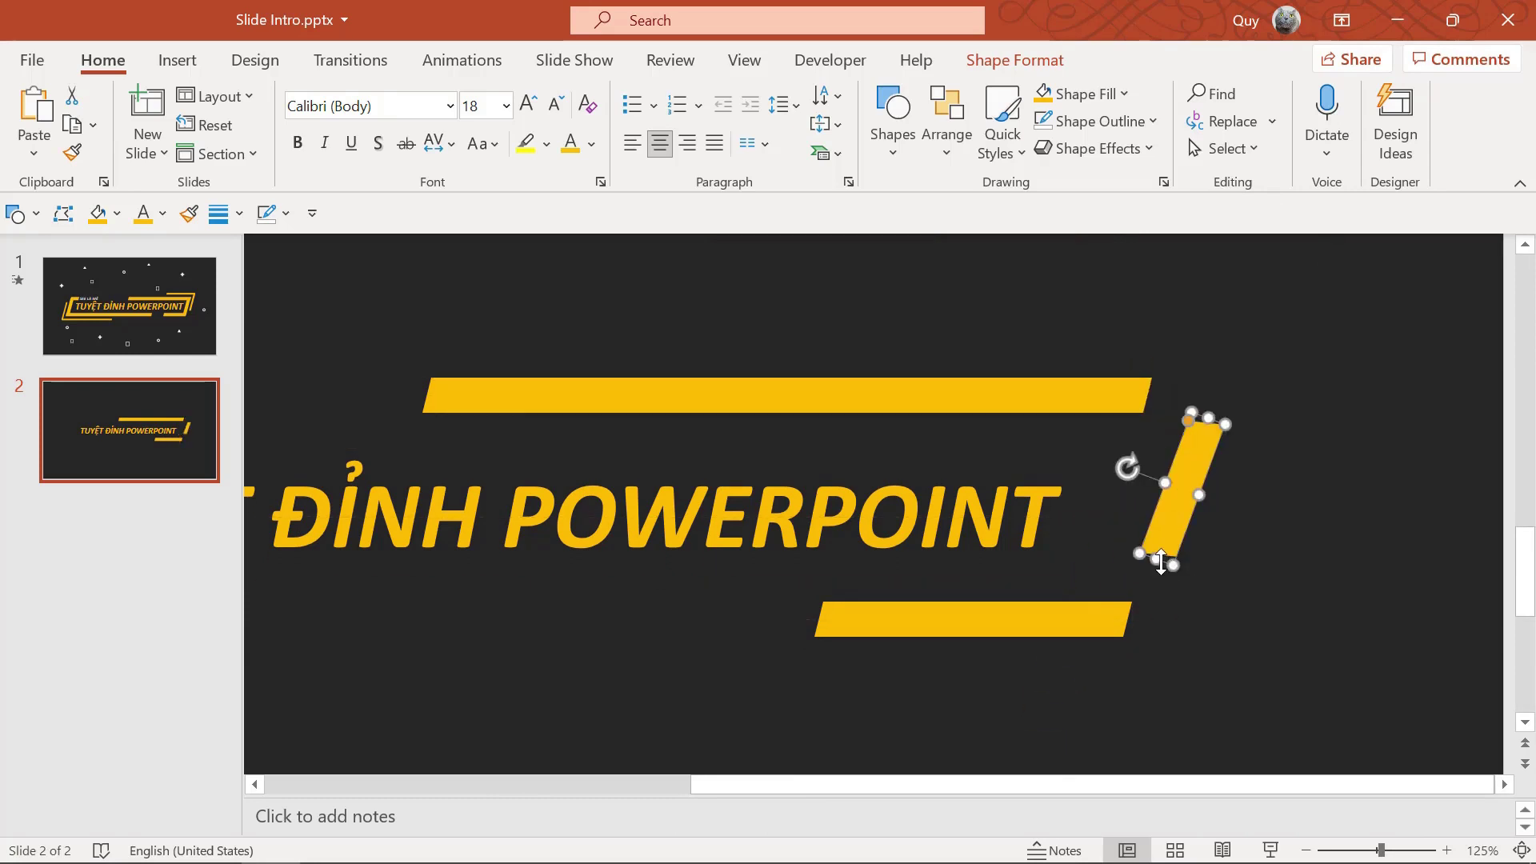
left_click_drag(1161, 560, 1225, 461)
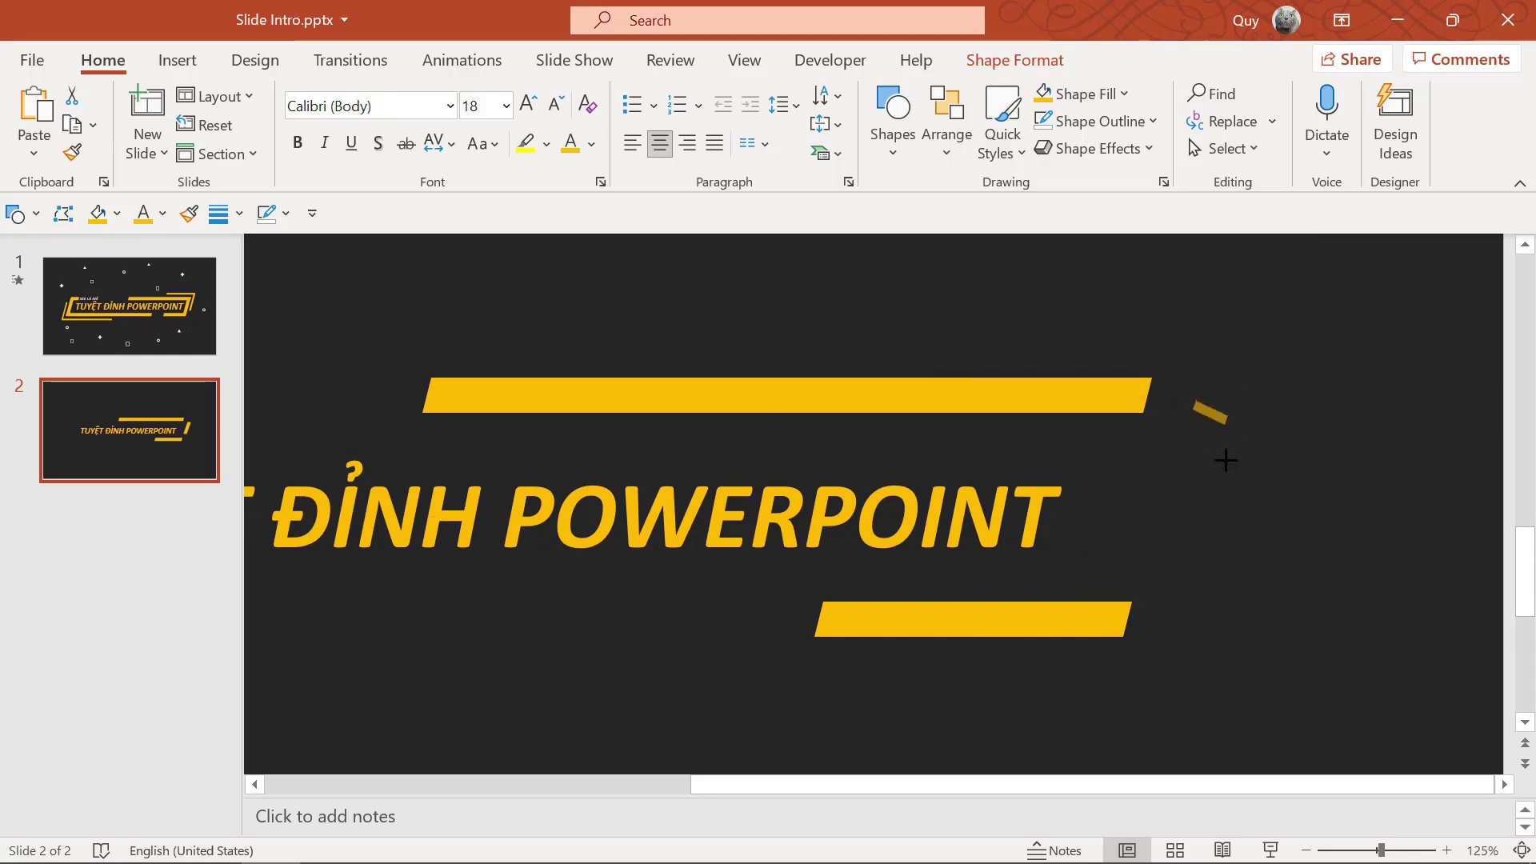
left_click_drag(1225, 461, 1126, 644)
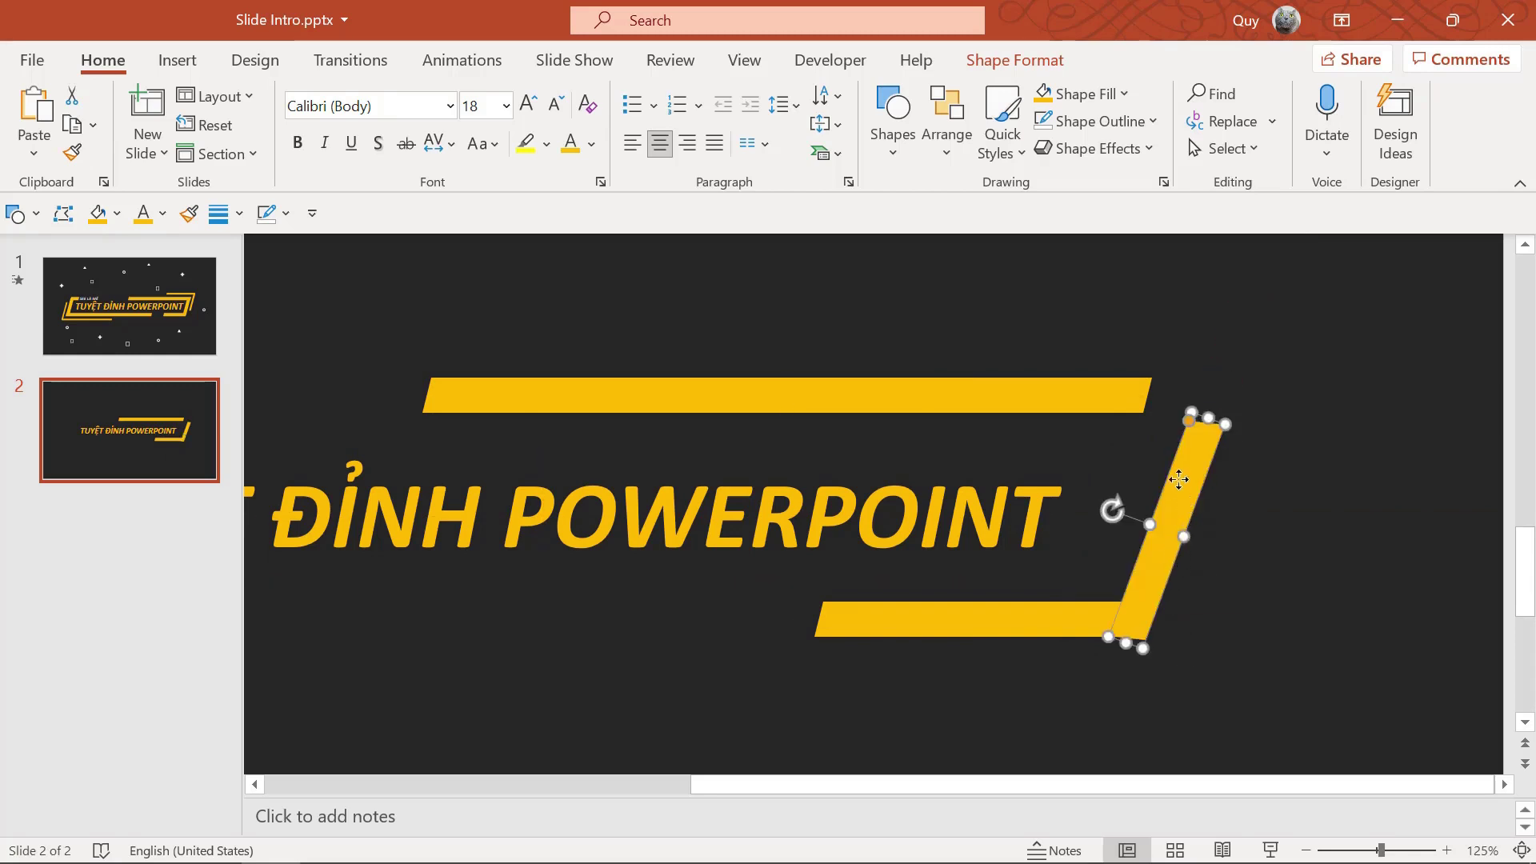
left_click_drag(1179, 479, 1141, 476)
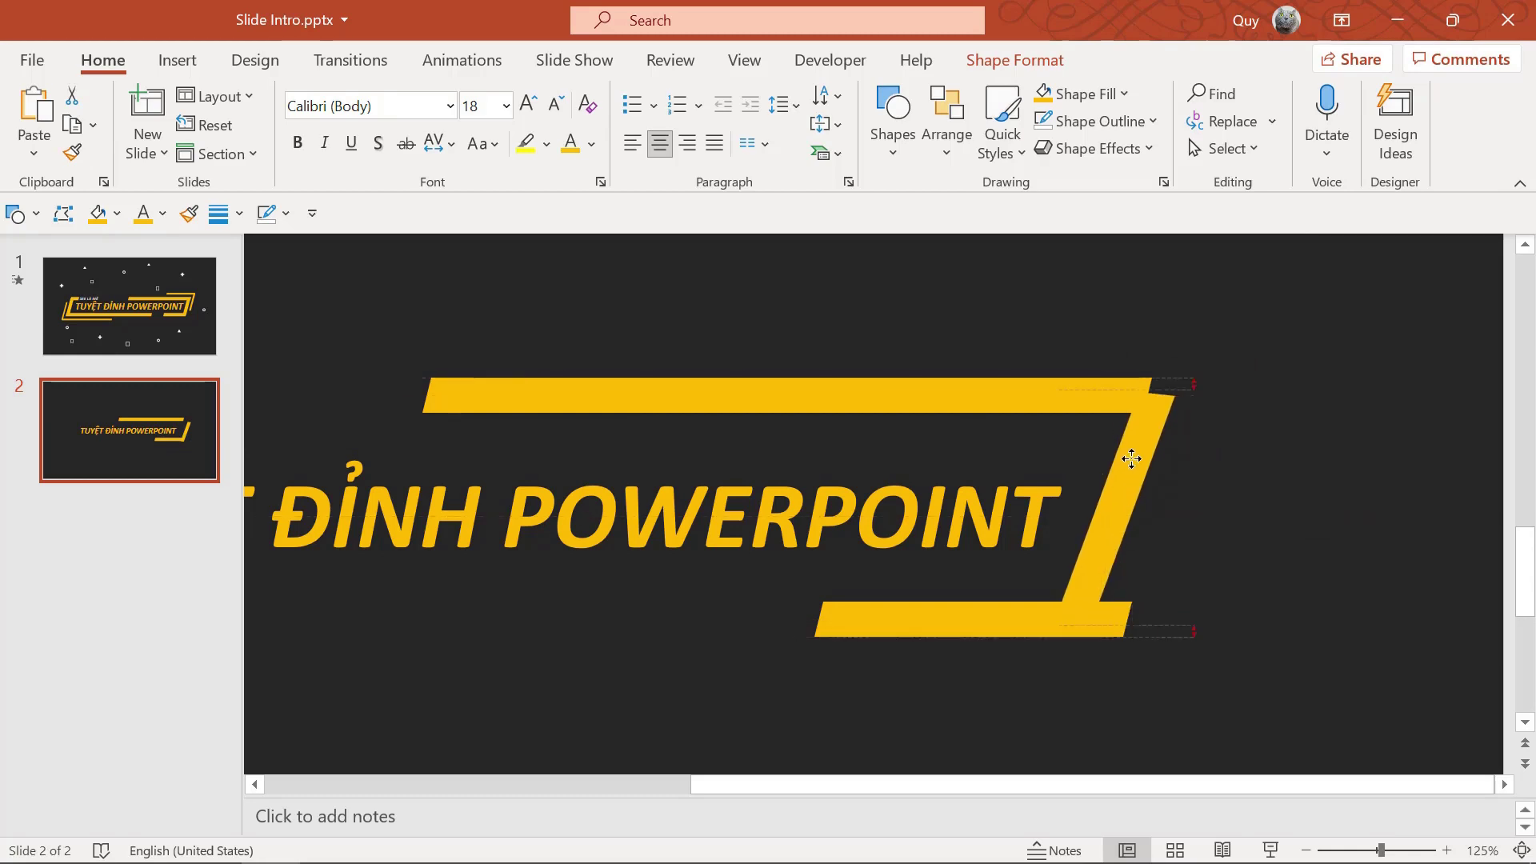
left_click_drag(1143, 478, 1132, 448)
left_click(1092, 413)
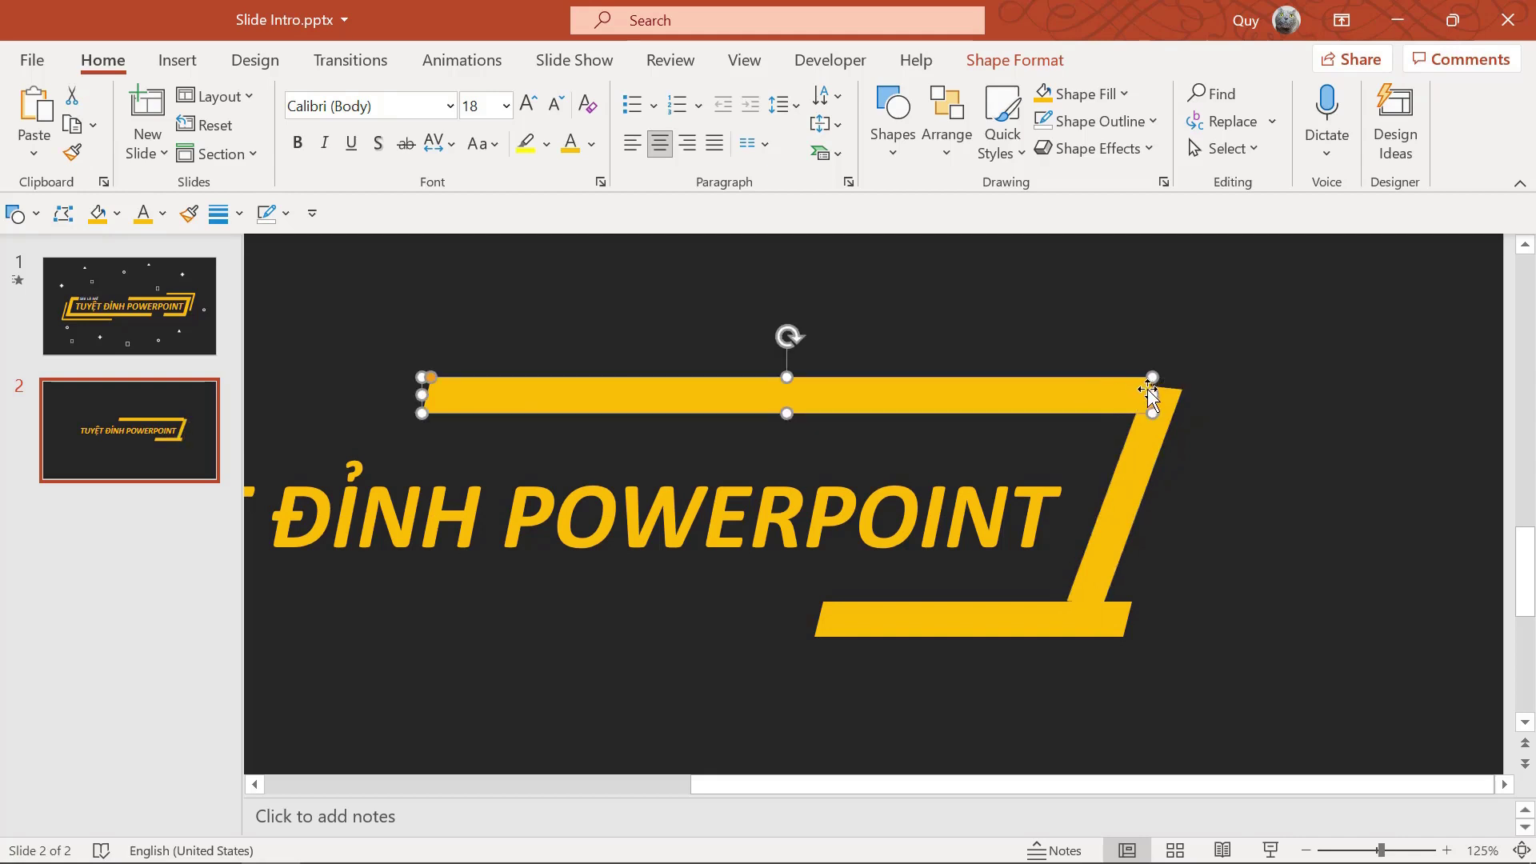
Extend the top and bottom yellow bars so their right ends reach the diagonal bar.
left_click_drag(1149, 394, 1183, 395)
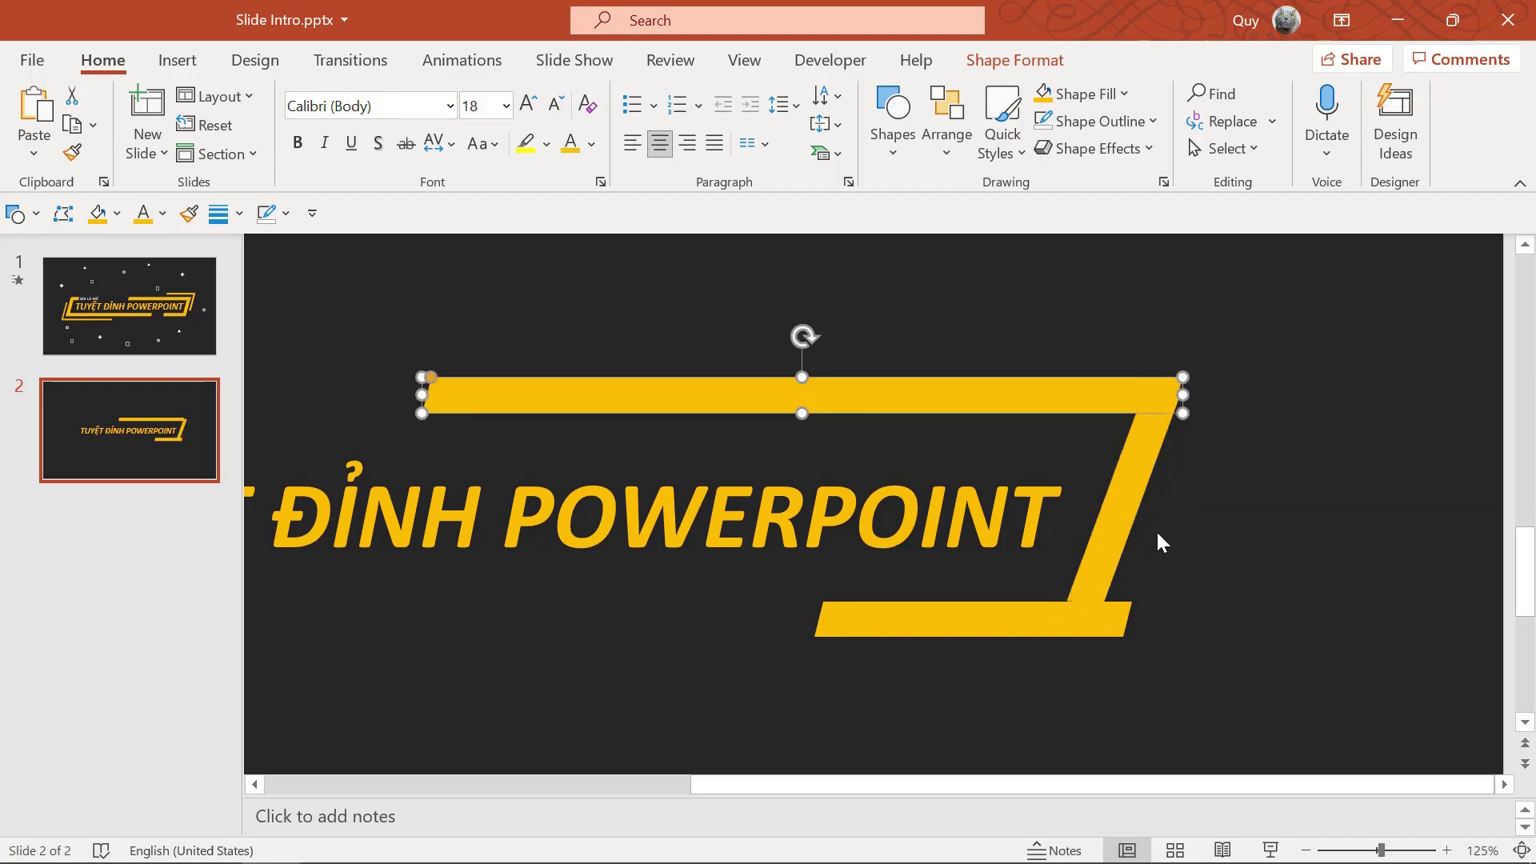
left_click(1111, 552)
left_click(1088, 618)
left_click_drag(1131, 619, 1111, 617)
left_click(1159, 483)
Fine-tune the diagonal bar's tilt and nudge it down so the corners meet flush.
left_click(1137, 480)
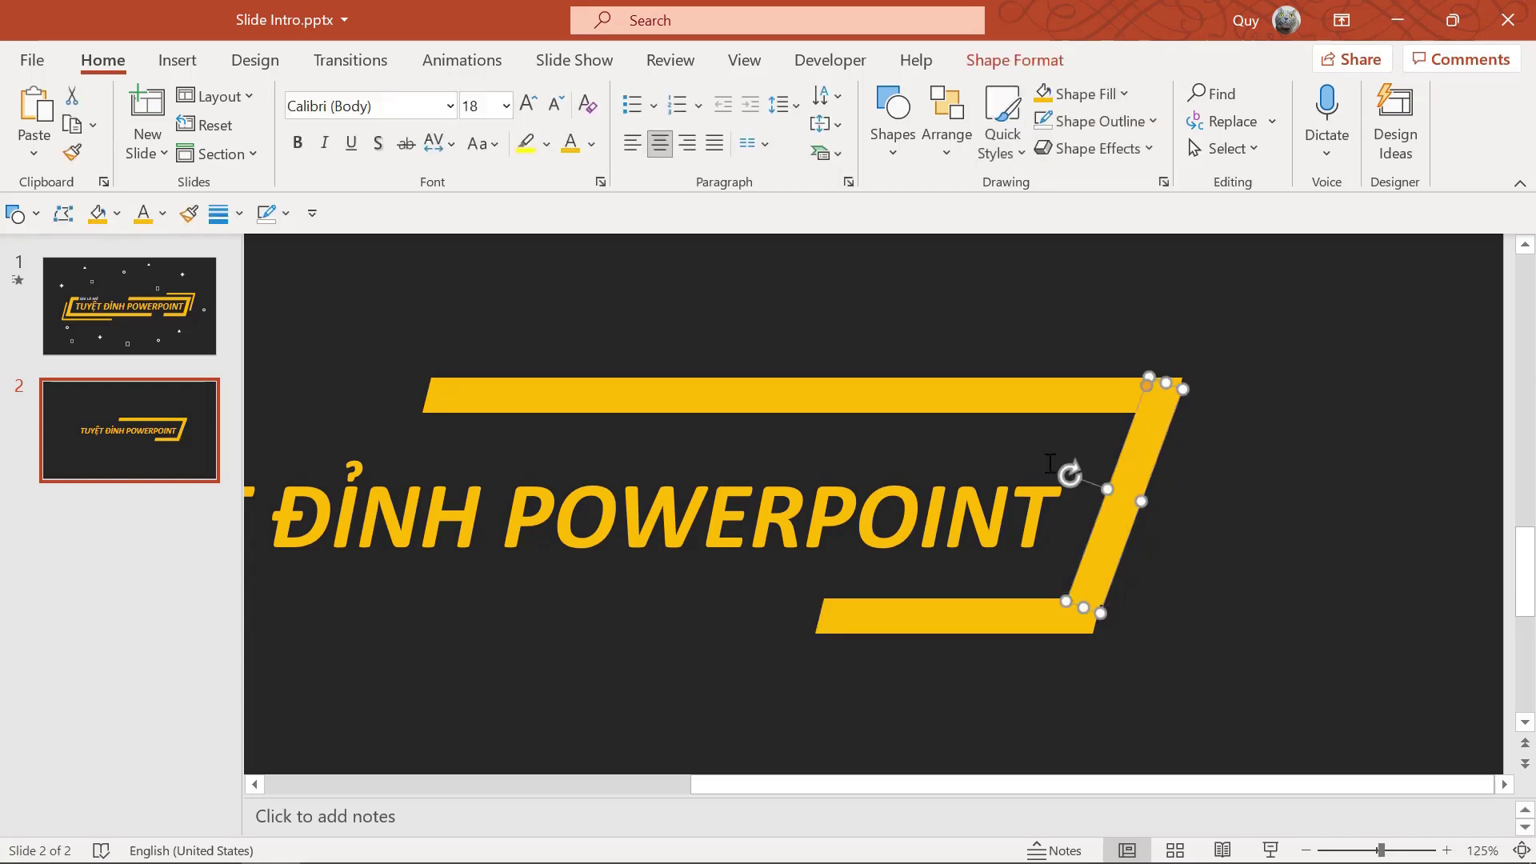
left_click_drag(1065, 478, 1125, 484)
scroll(1155, 482, "up", 5, "ctrl")
scroll(1034, 472, "up", 1)
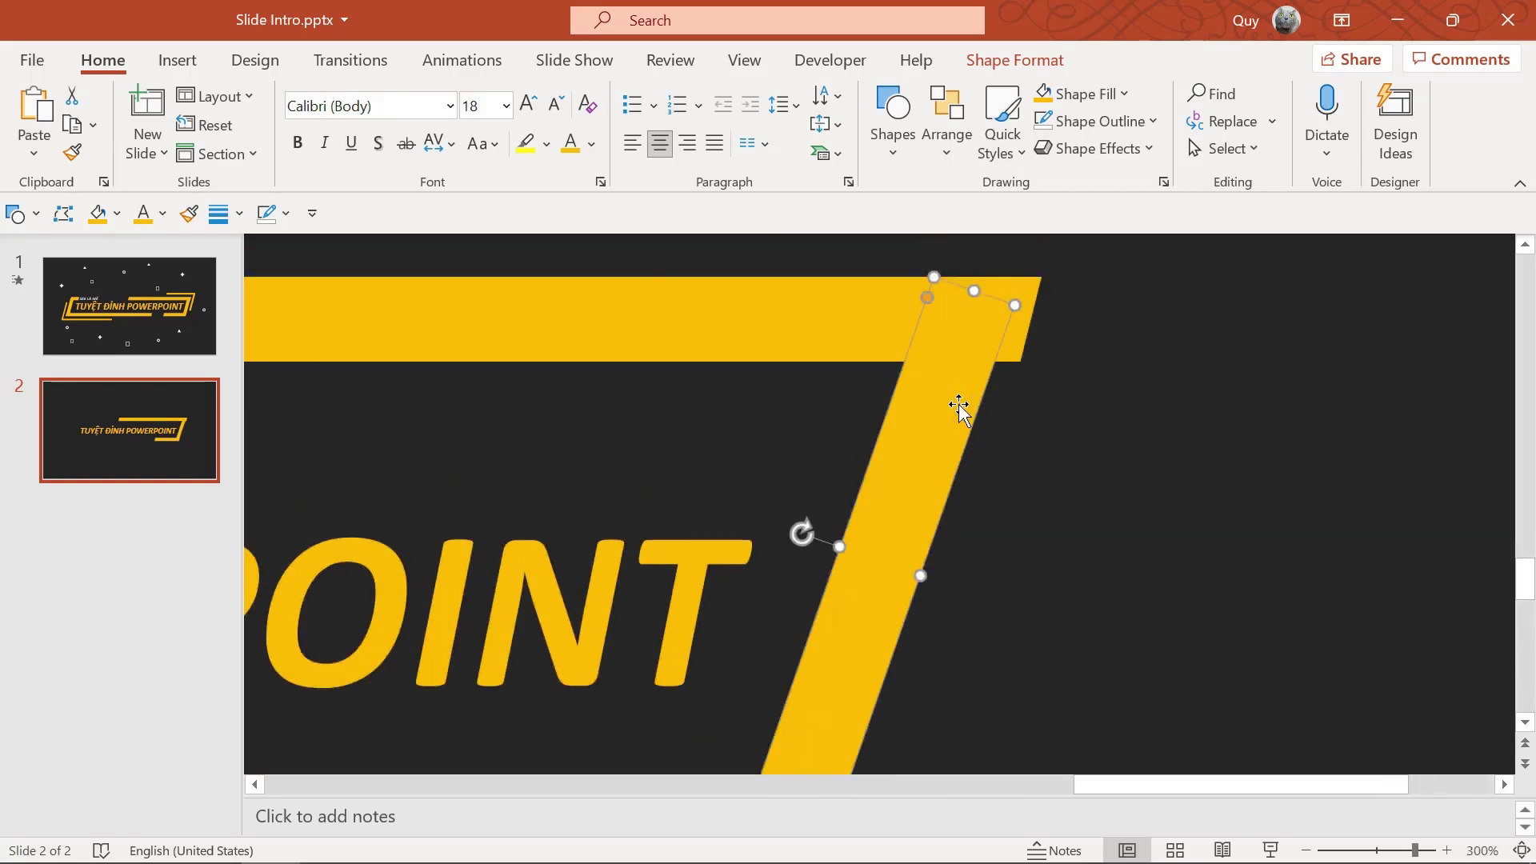
scroll(959, 408, "up", 1)
mouse_move(960, 436)
left_mouse_down()
mouse_move(985, 450)
mouse_move(987, 412)
left_mouse_up()
scroll(968, 439, "down", 3, "ctrl")
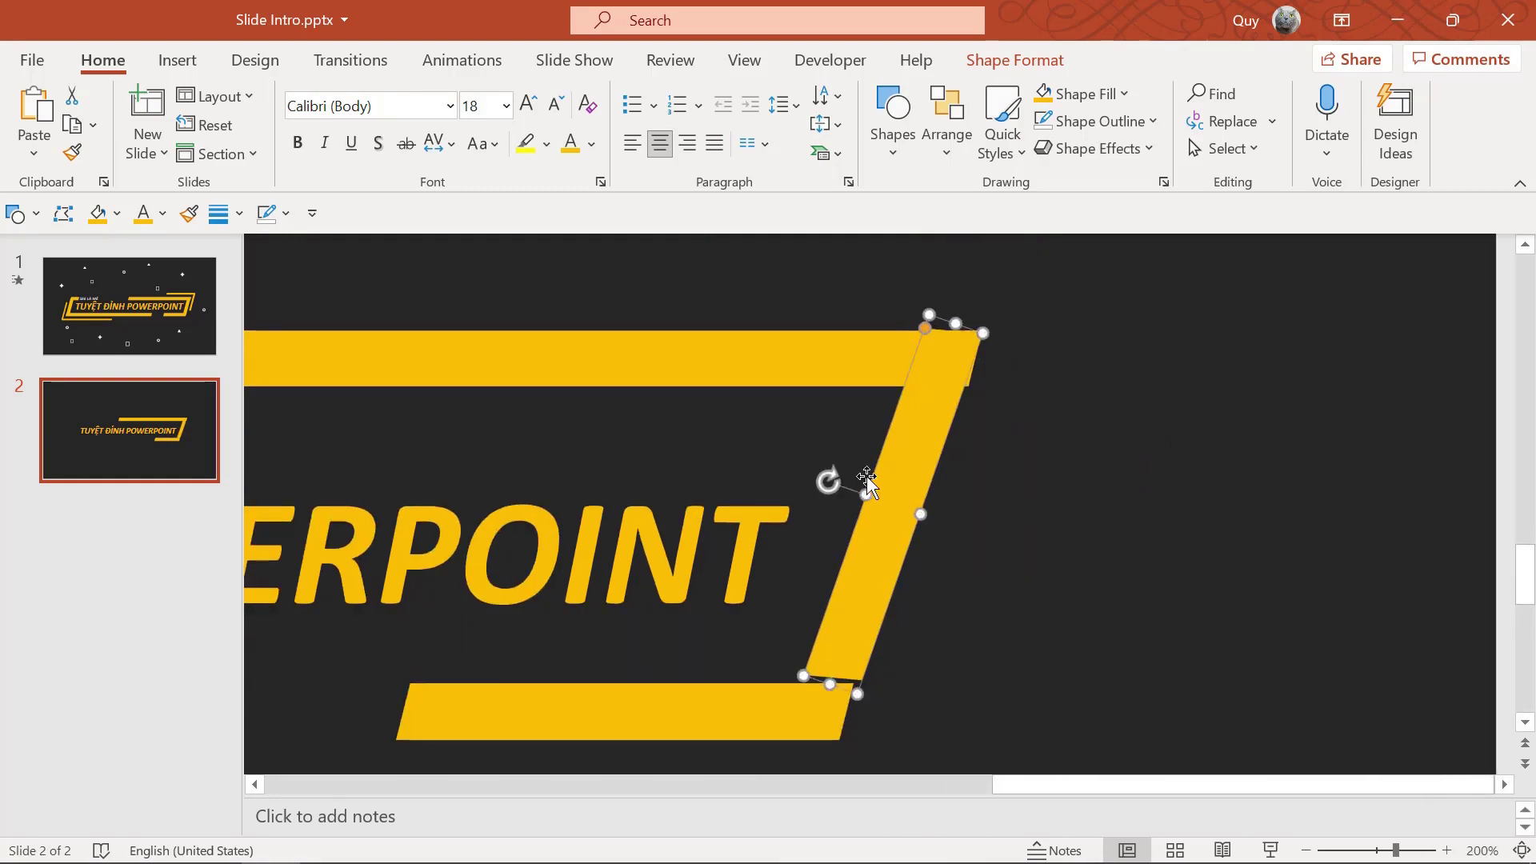
left_click_drag(833, 478, 852, 488)
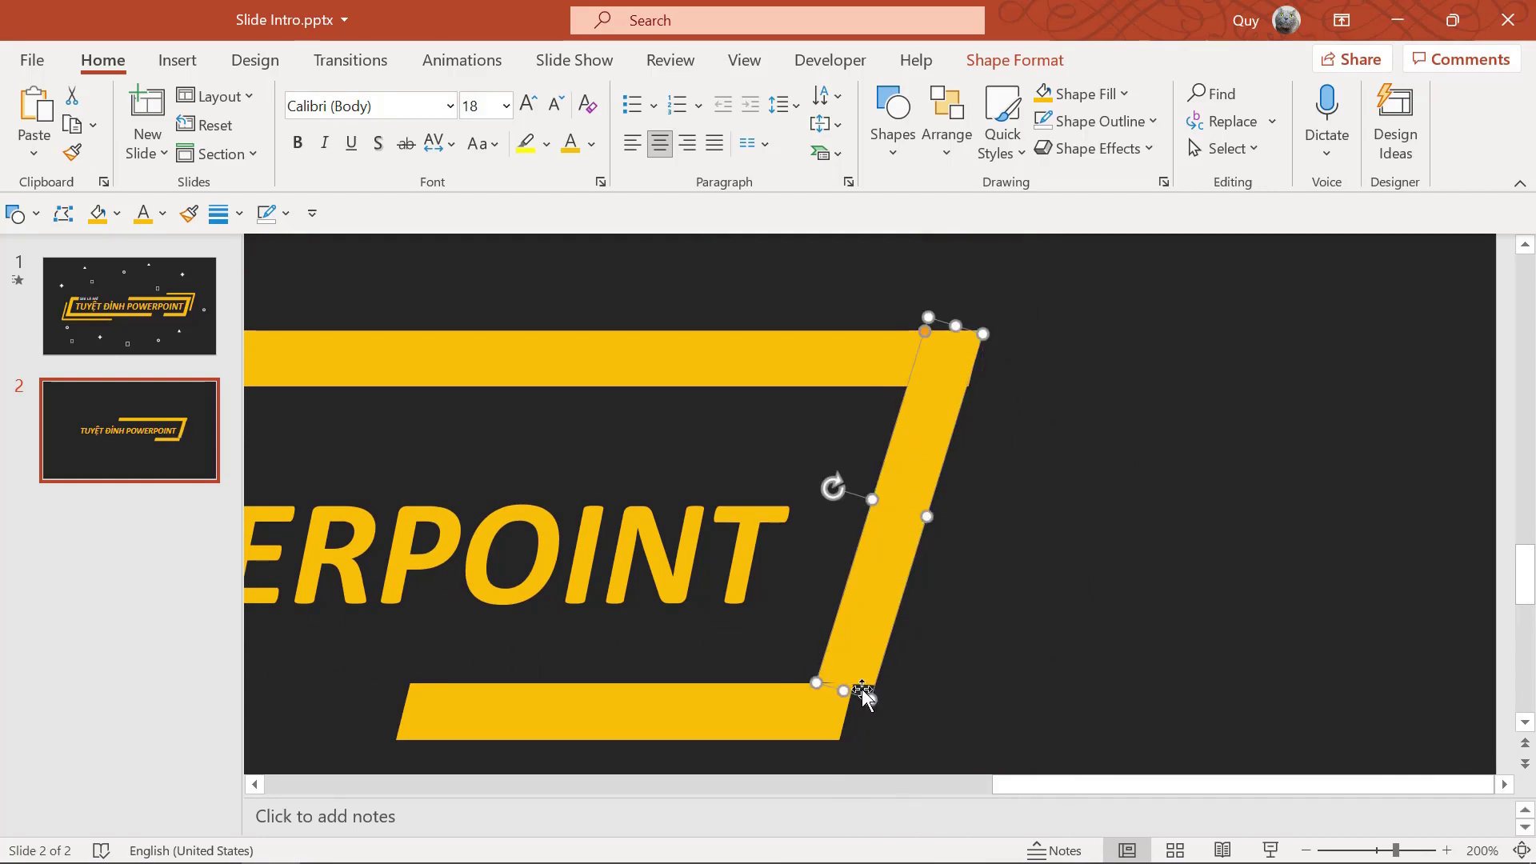
mouse_move(852, 688)
left_mouse_down()
mouse_move(830, 738)
mouse_move(872, 716)
left_mouse_up()
left_click(1048, 574)
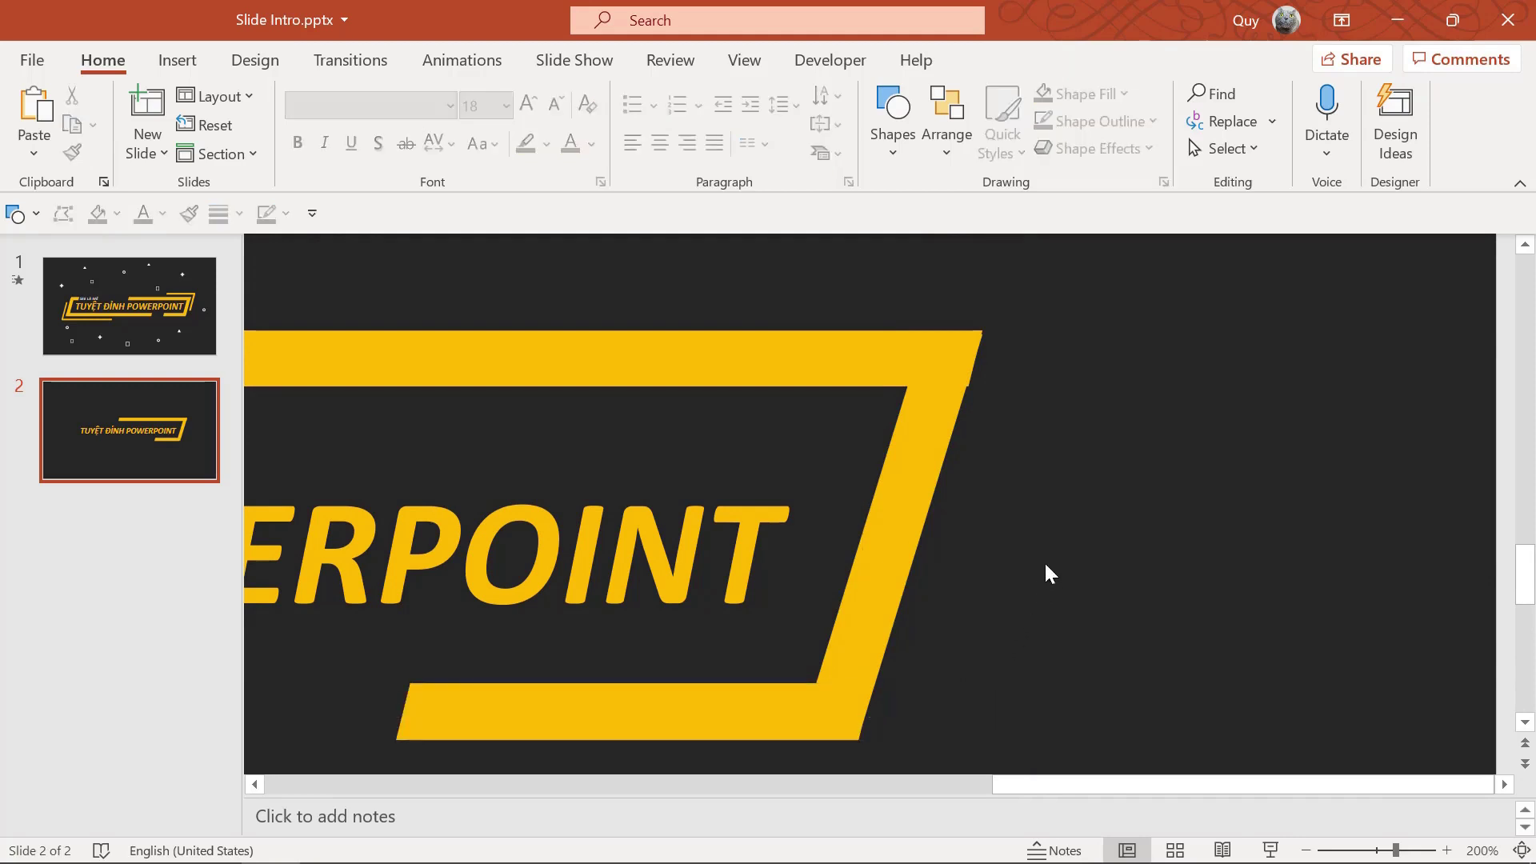
left_click(922, 438)
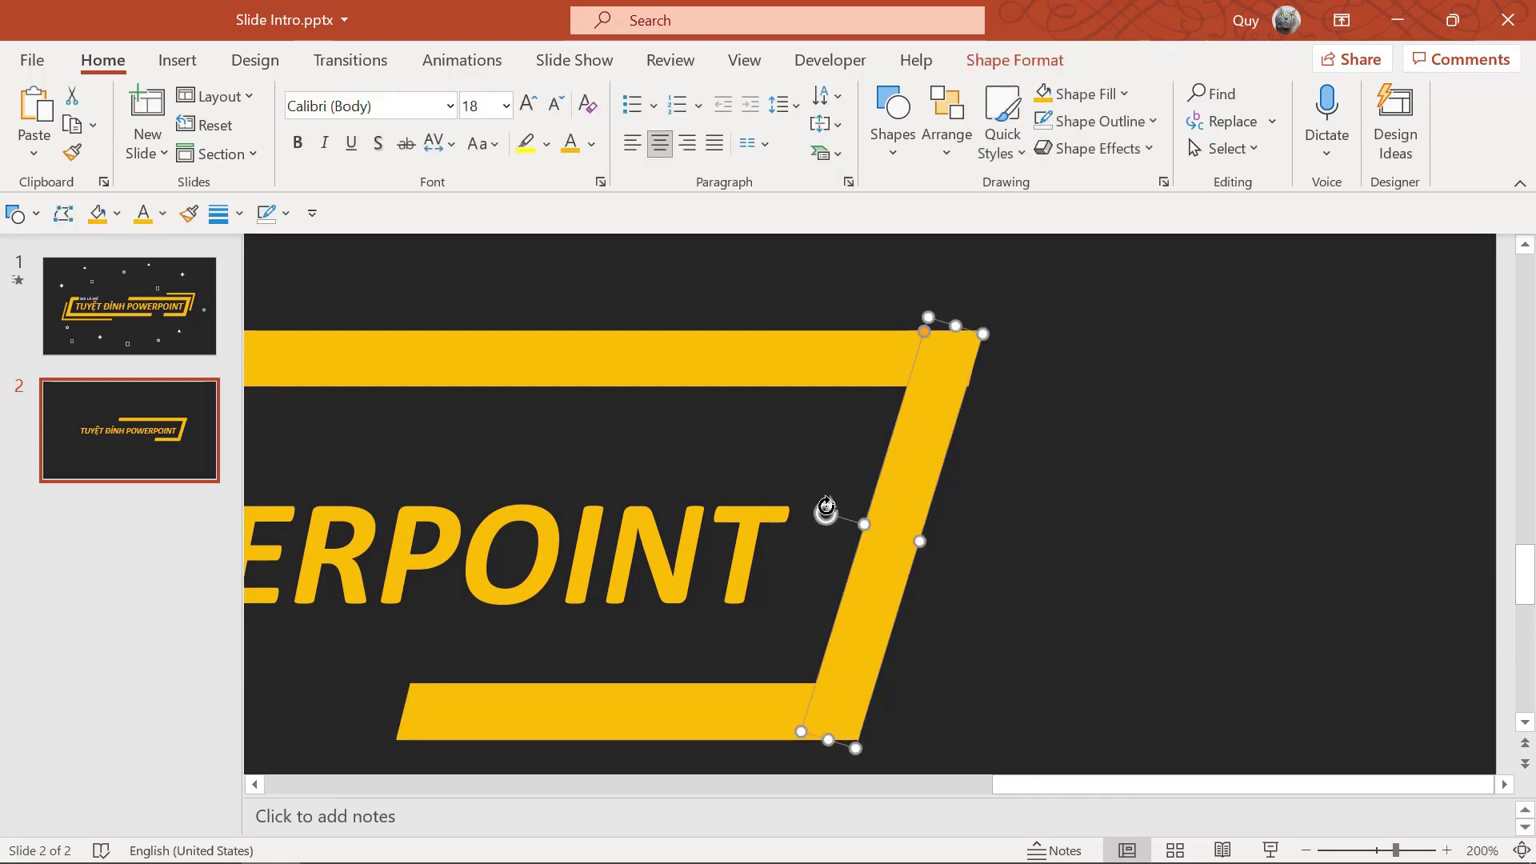
left_click(1036, 533)
Check the joined bracket corners and zoom back out to 66%.
scroll(1037, 536, "down", 5)
scroll(1249, 510, "up", 10)
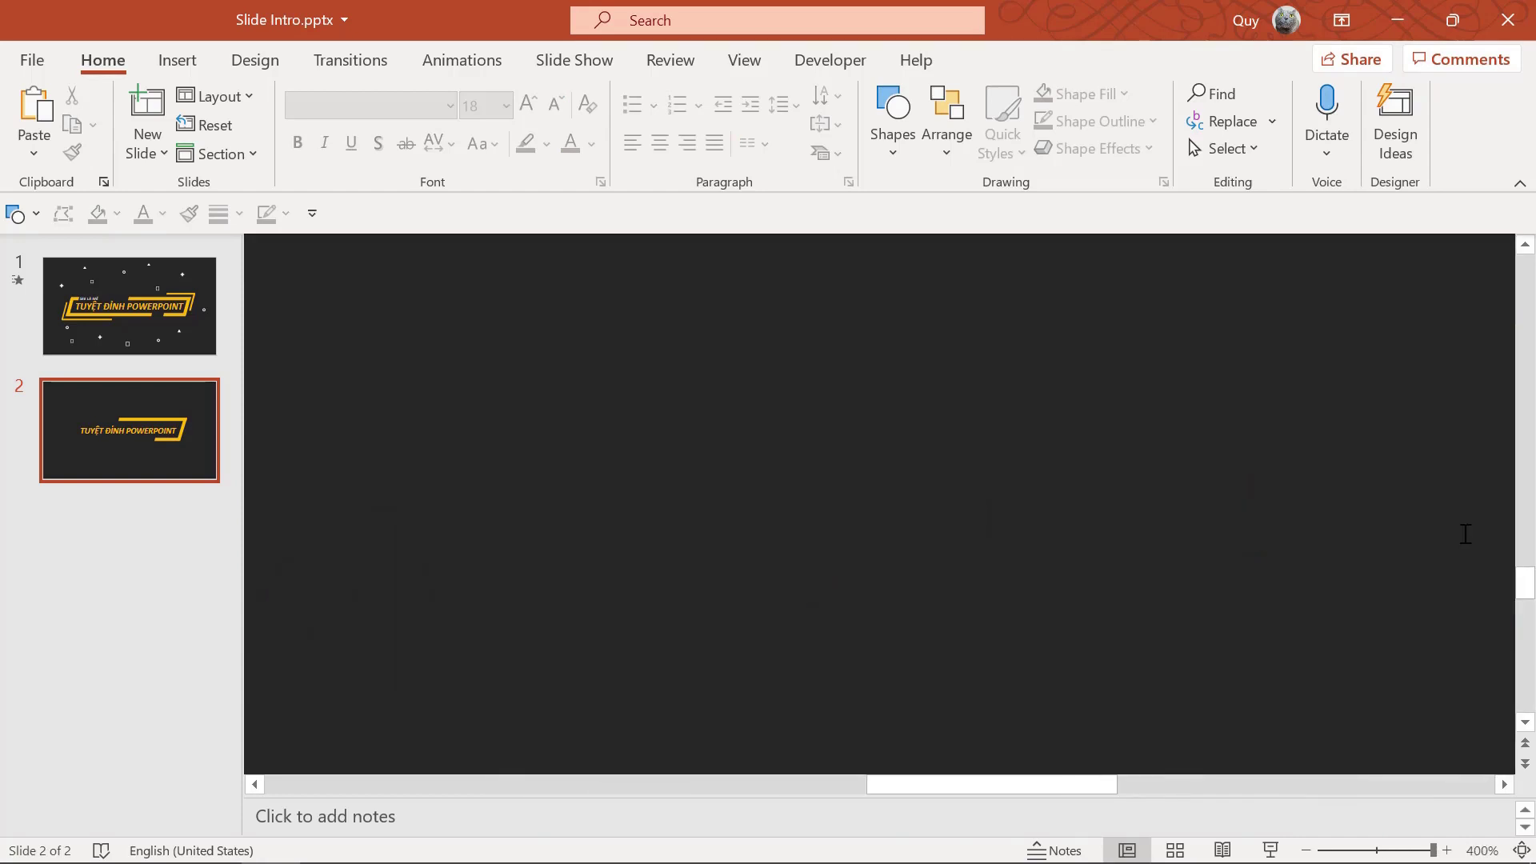
left_click_drag(996, 783, 1284, 781)
scroll(1121, 570, "down", 3)
scroll(1009, 531, "down", 2)
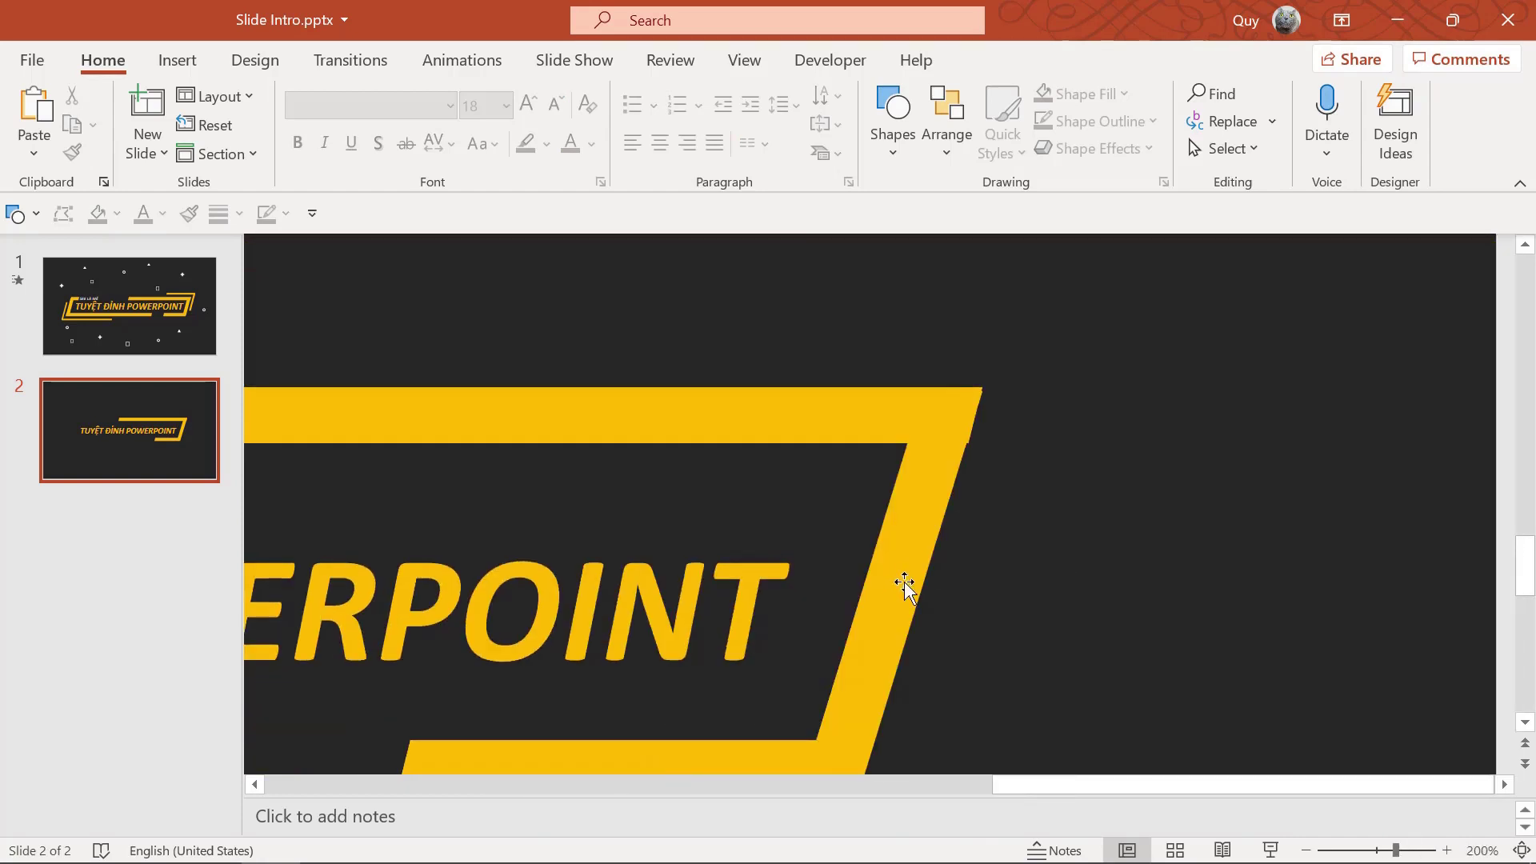
left_click(905, 587)
left_click(1001, 569)
scroll(1000, 570, "down", 3)
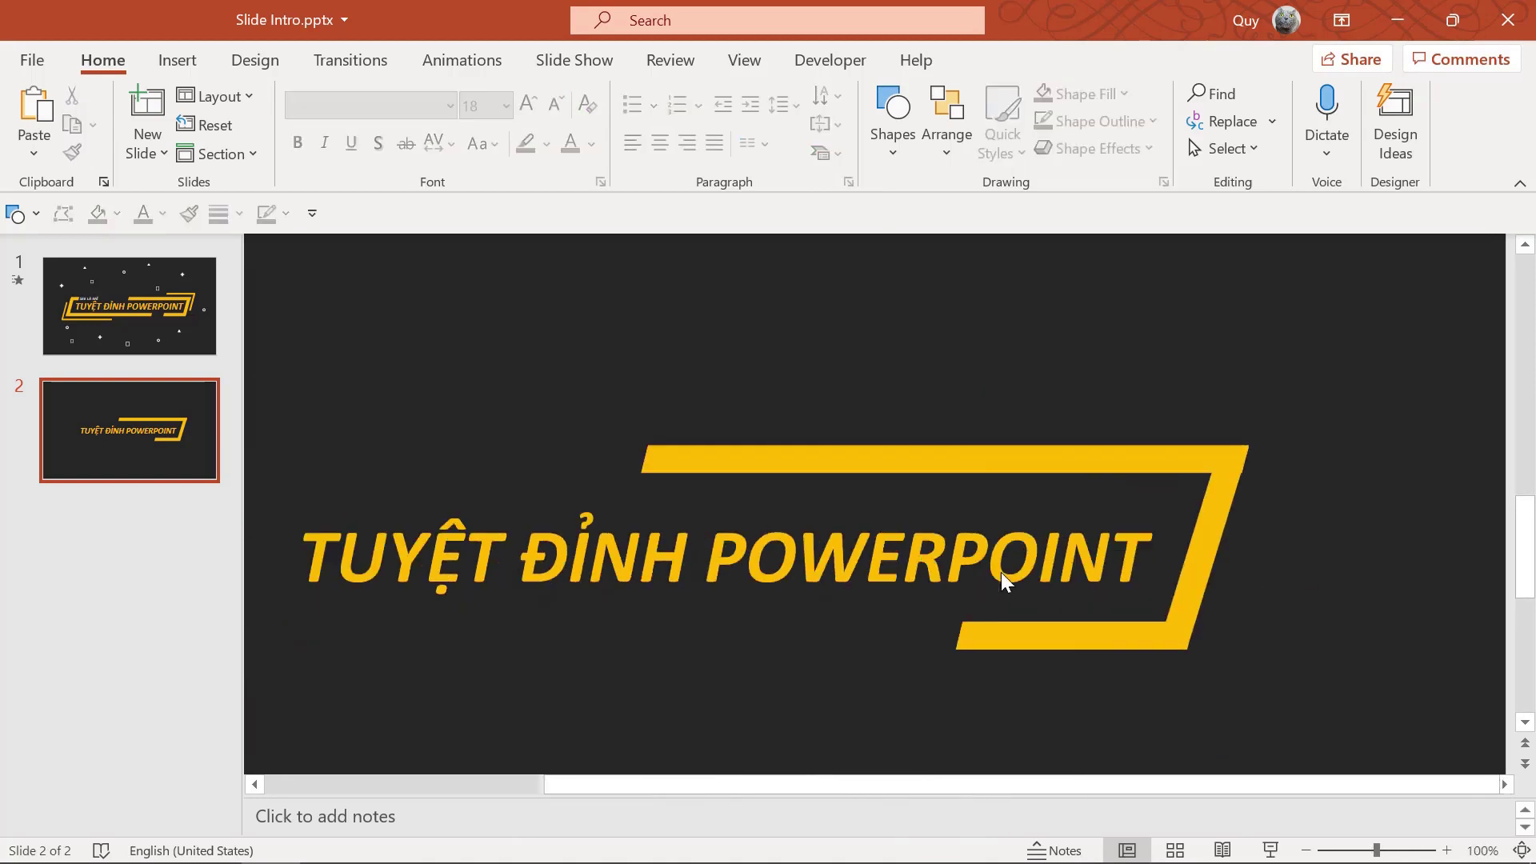
scroll(960, 660, "down", 2)
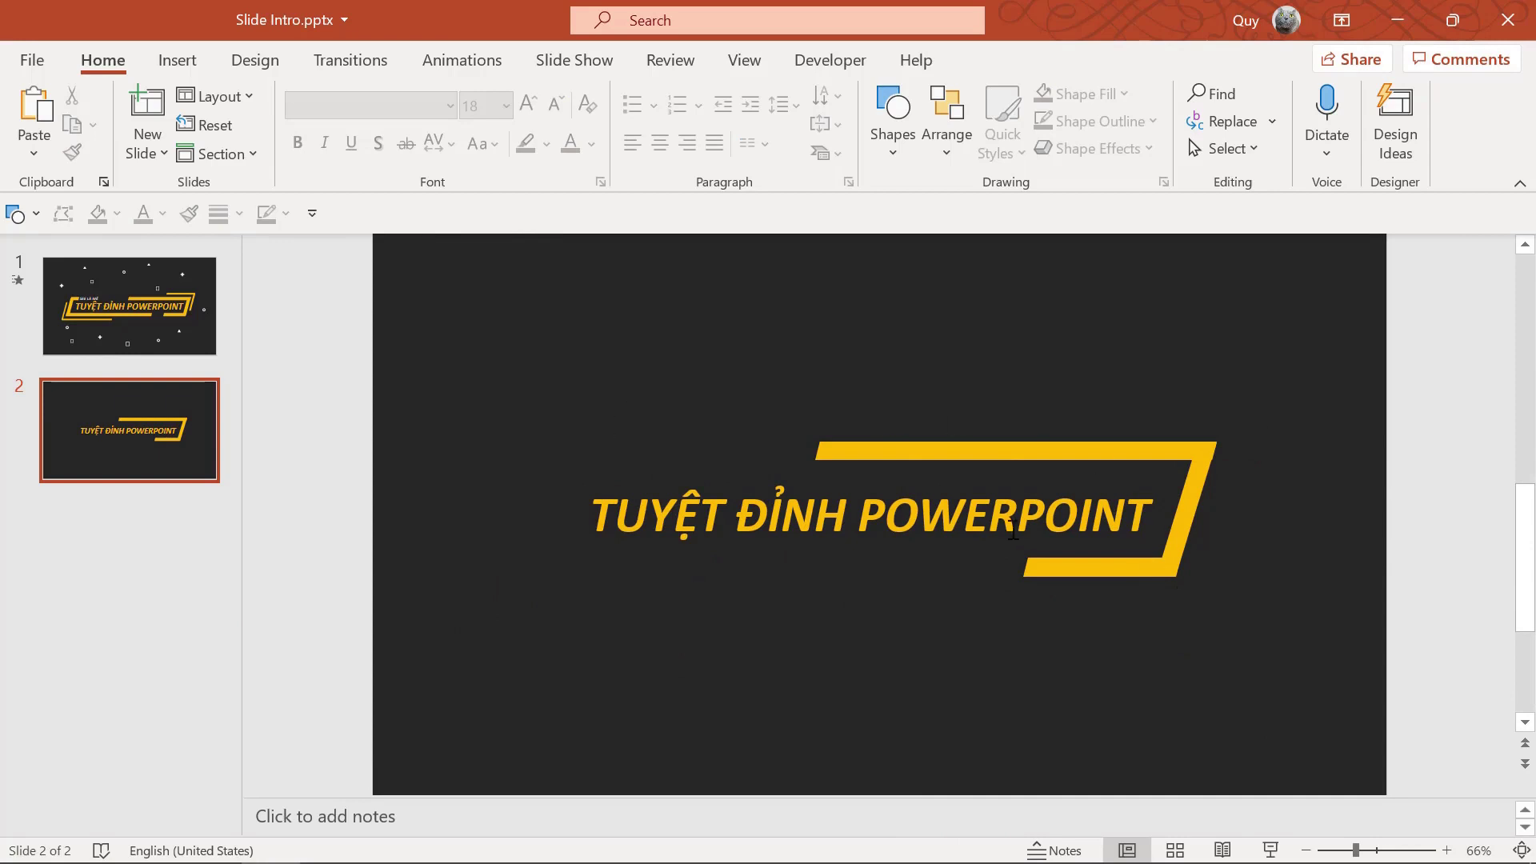
Copy the top yellow bar to the left and trim it into a short left piece.
left_click(1080, 445)
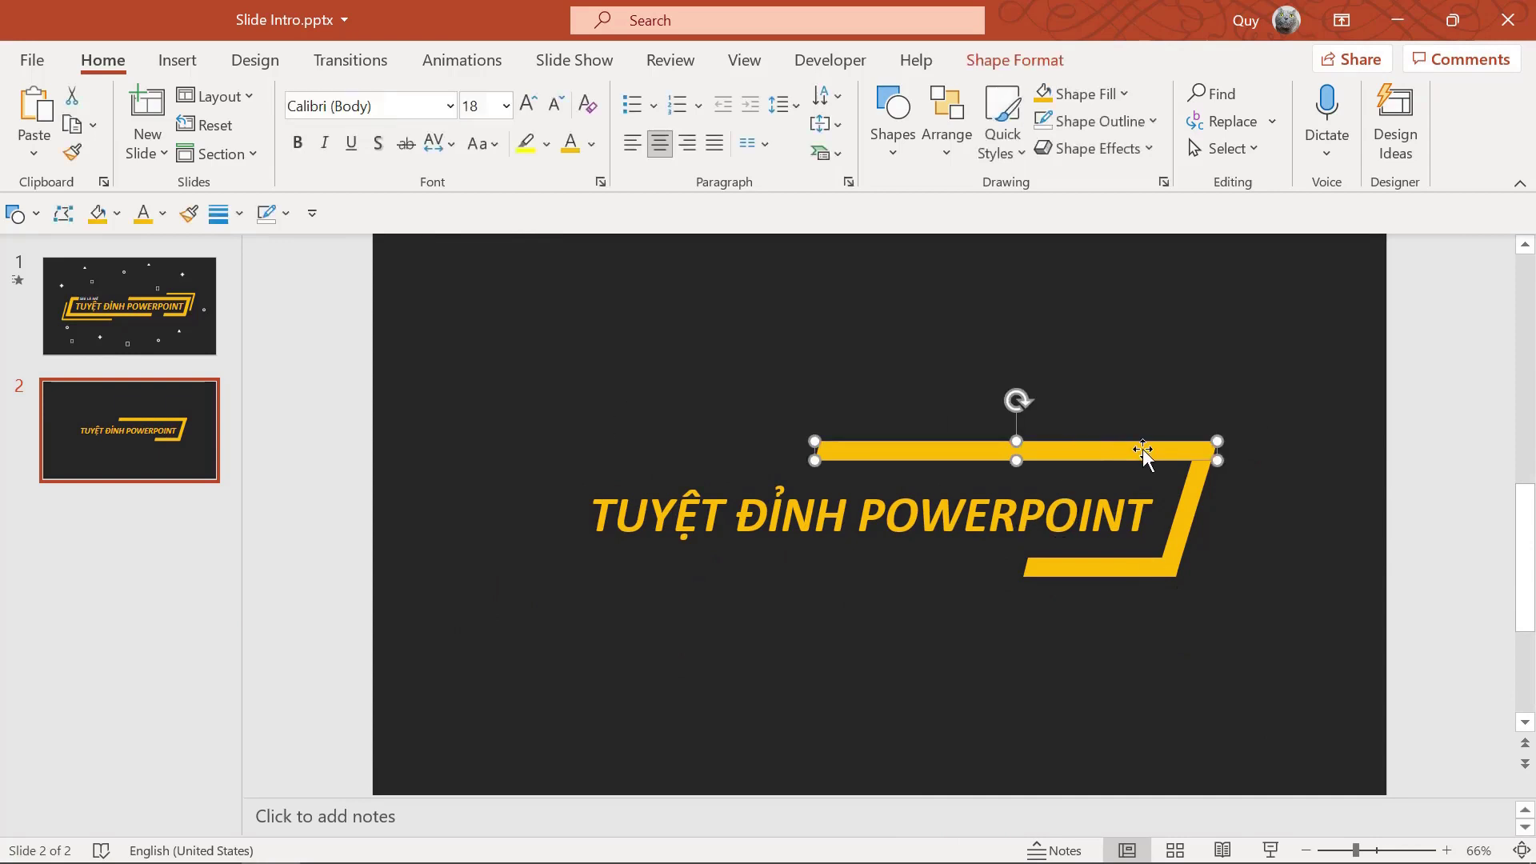
left_click_drag(1135, 464, 754, 449)
scroll(510, 483, "up", 4, "ctrl")
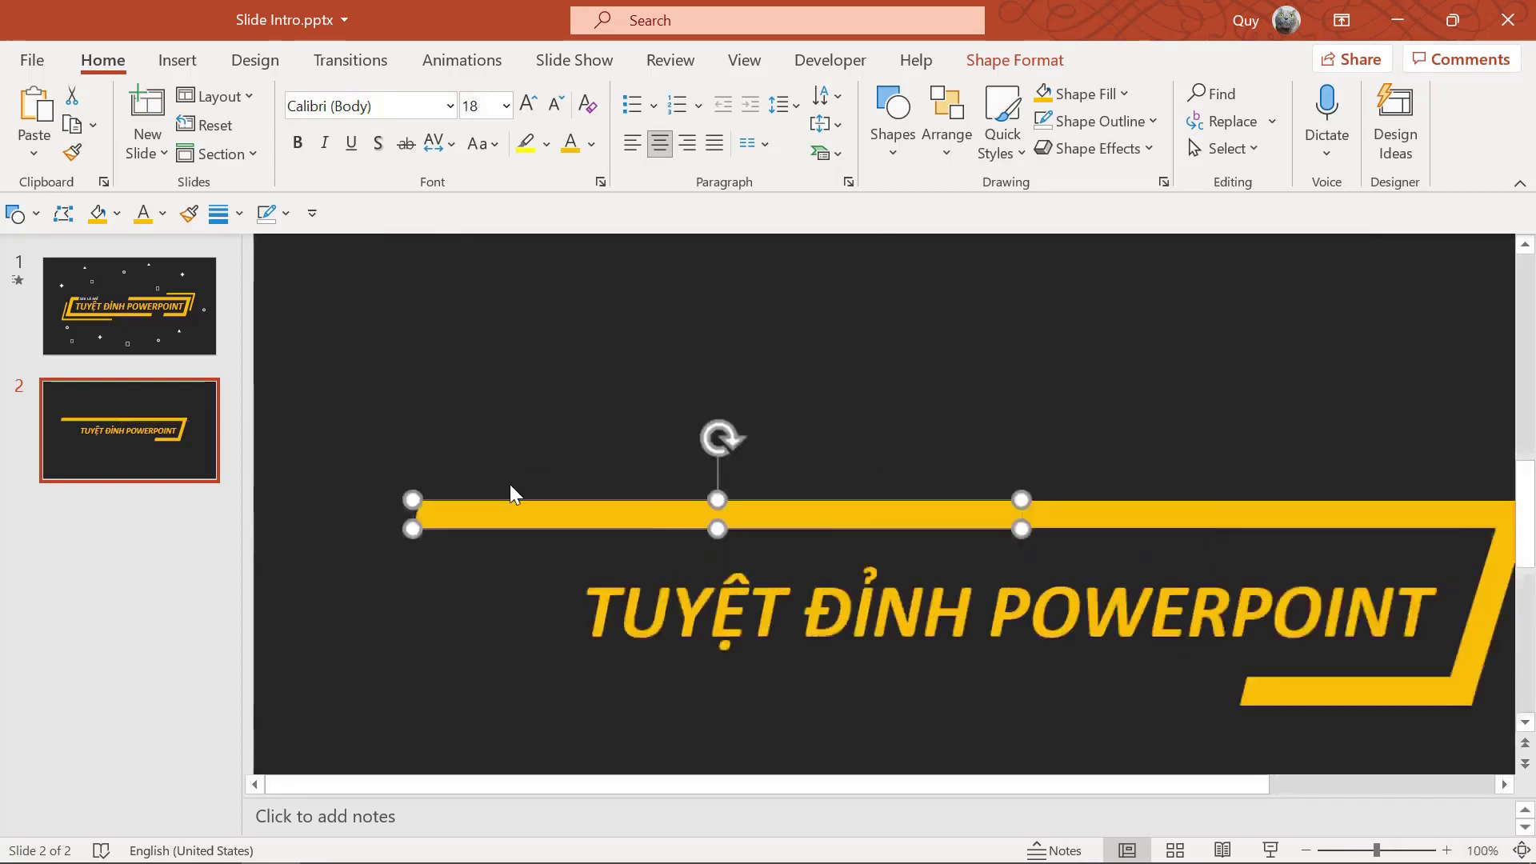
scroll(511, 485, "up", 5, "ctrl")
left_click_drag(421, 503, 607, 512)
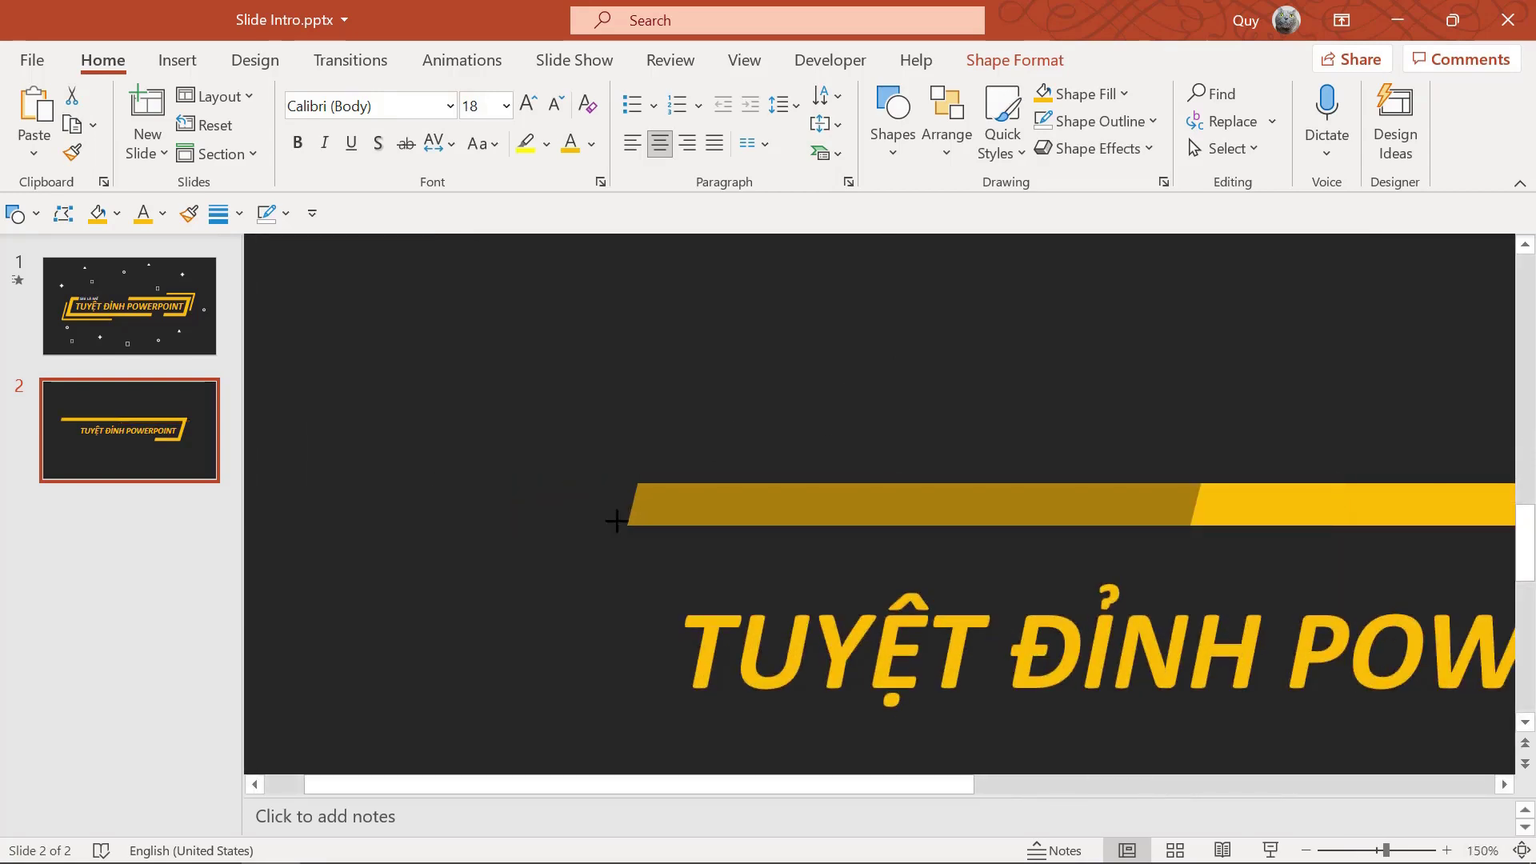
scroll(832, 538, "down", 6, "ctrl")
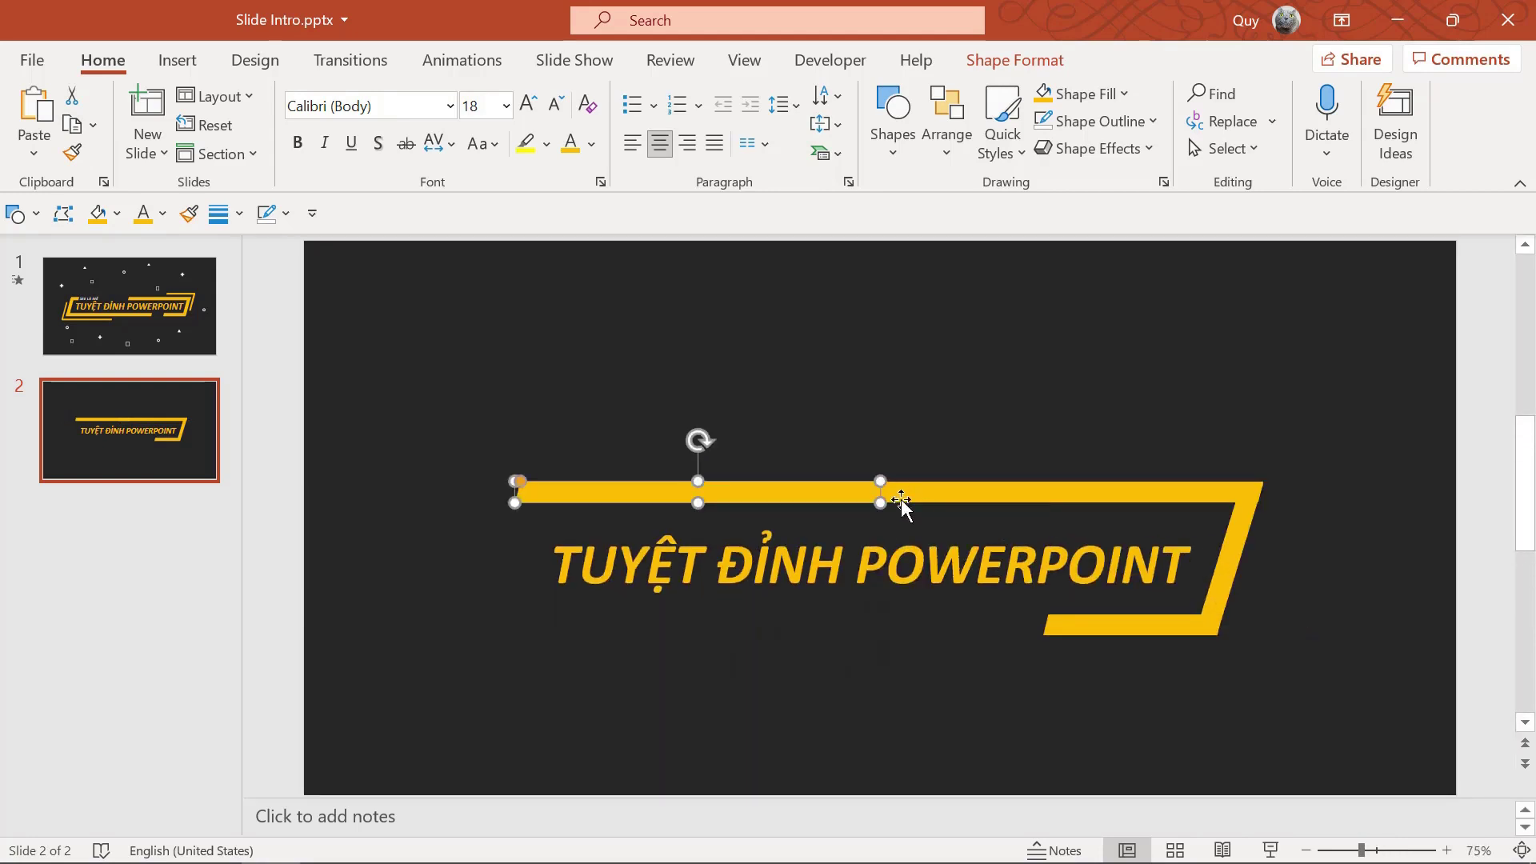
scroll(901, 498, "up", 11, "ctrl")
left_click_drag(1368, 506, 641, 489)
scroll(832, 496, "down", 10, "ctrl")
scroll(832, 496, "down", 2, "ctrl")
Place a copy of the slanted right bar left of the title, then drag a bottom-bar copy leftward.
left_click(934, 489)
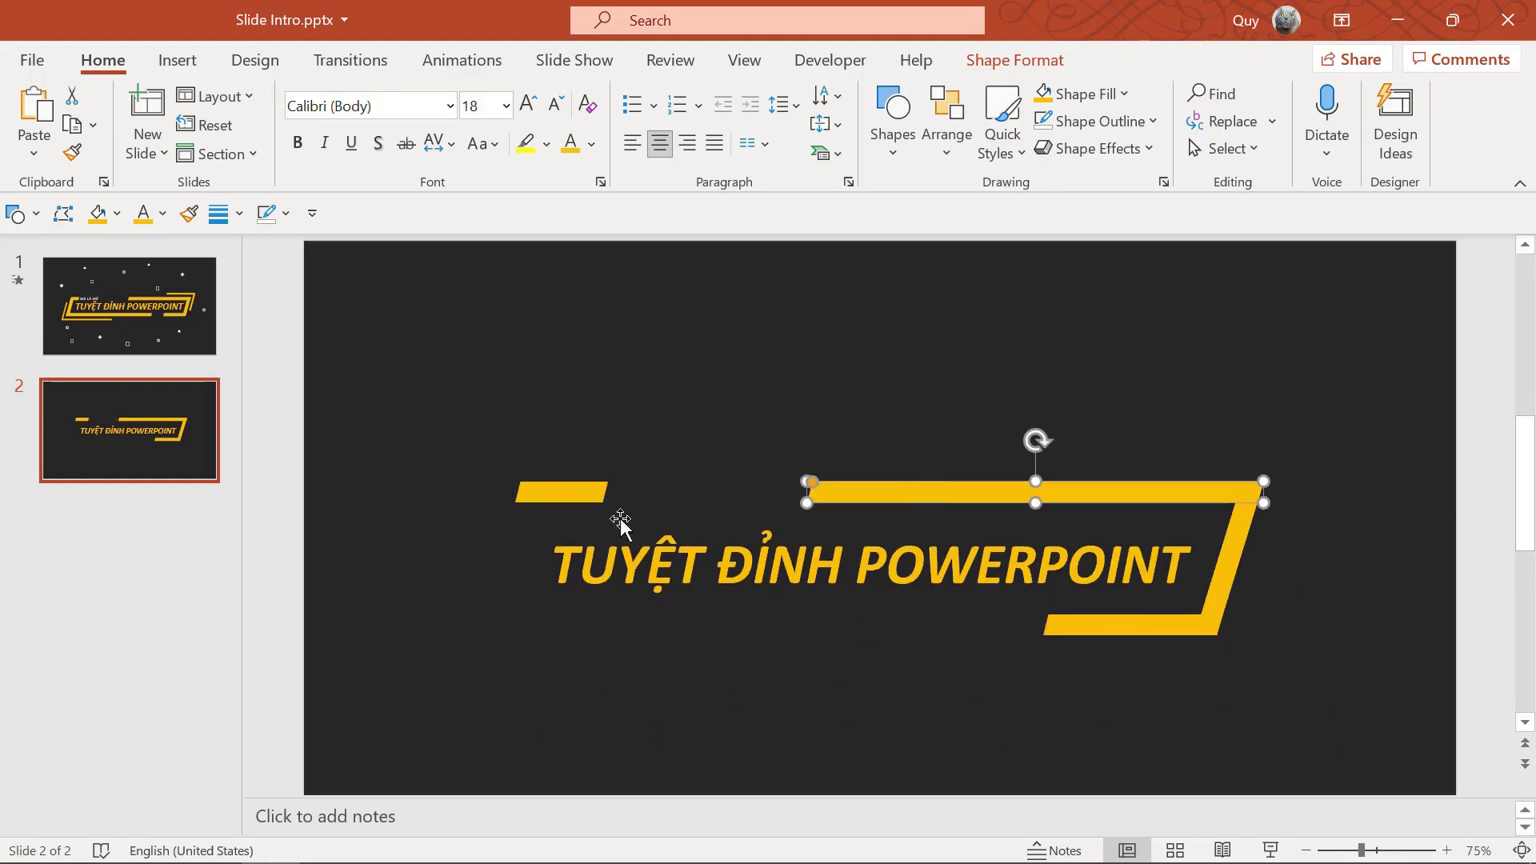
left_click(1222, 562)
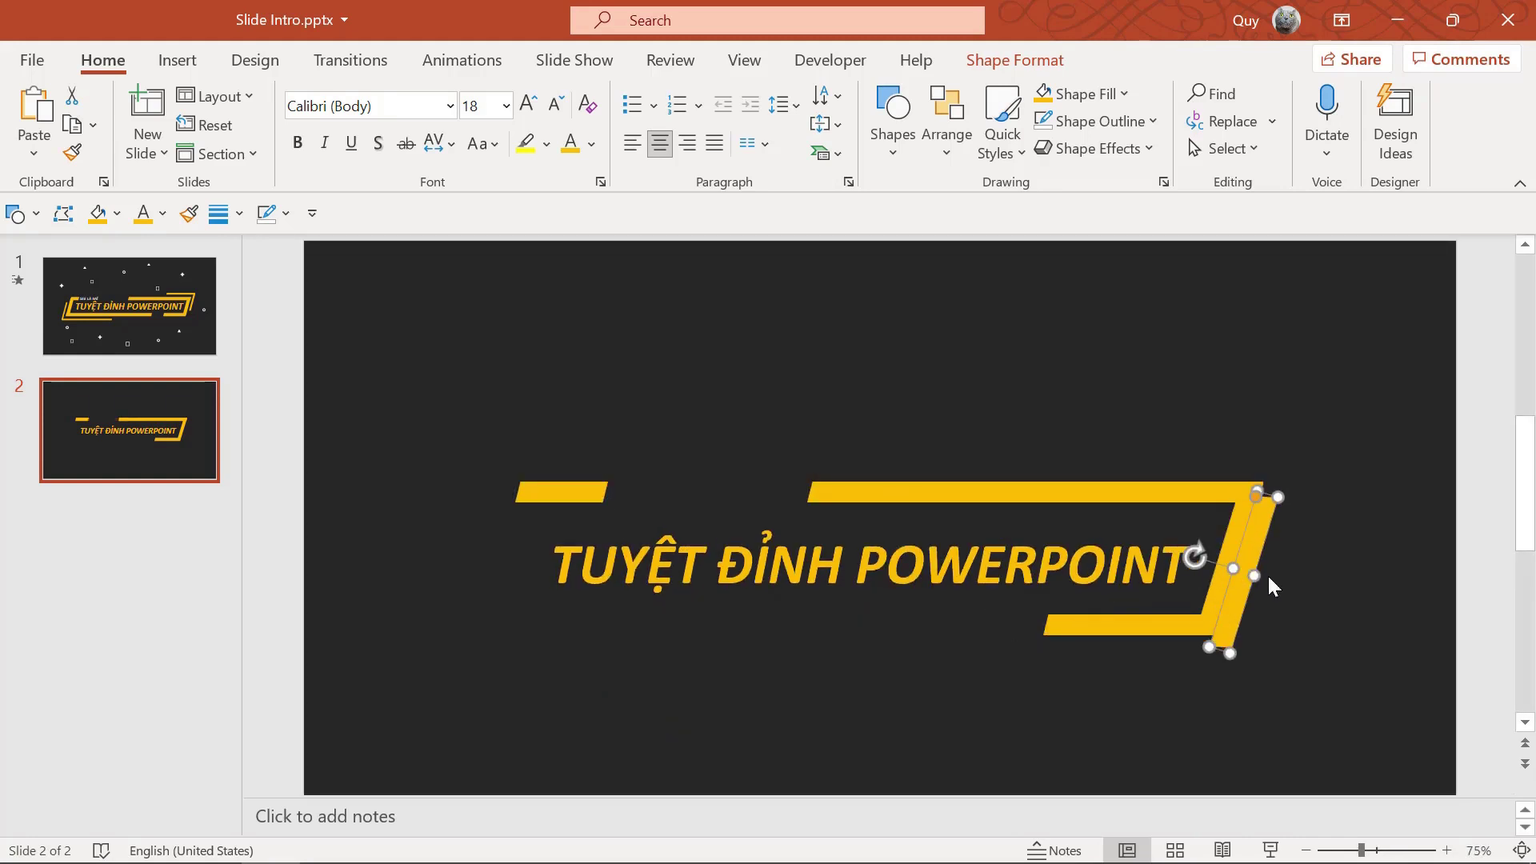
left_click_drag(1257, 552, 520, 537)
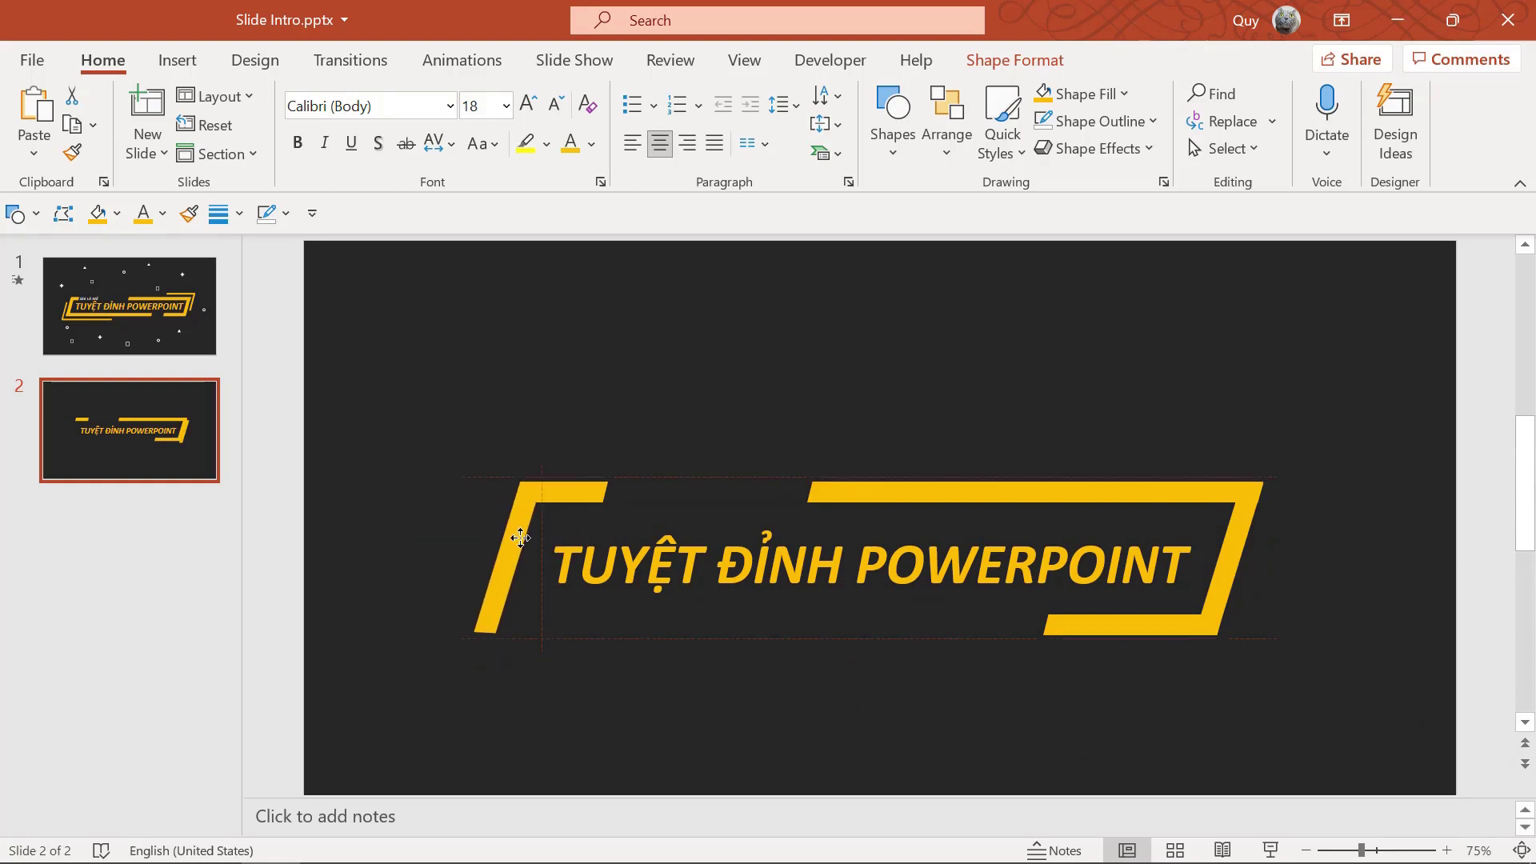
left_click(1132, 628)
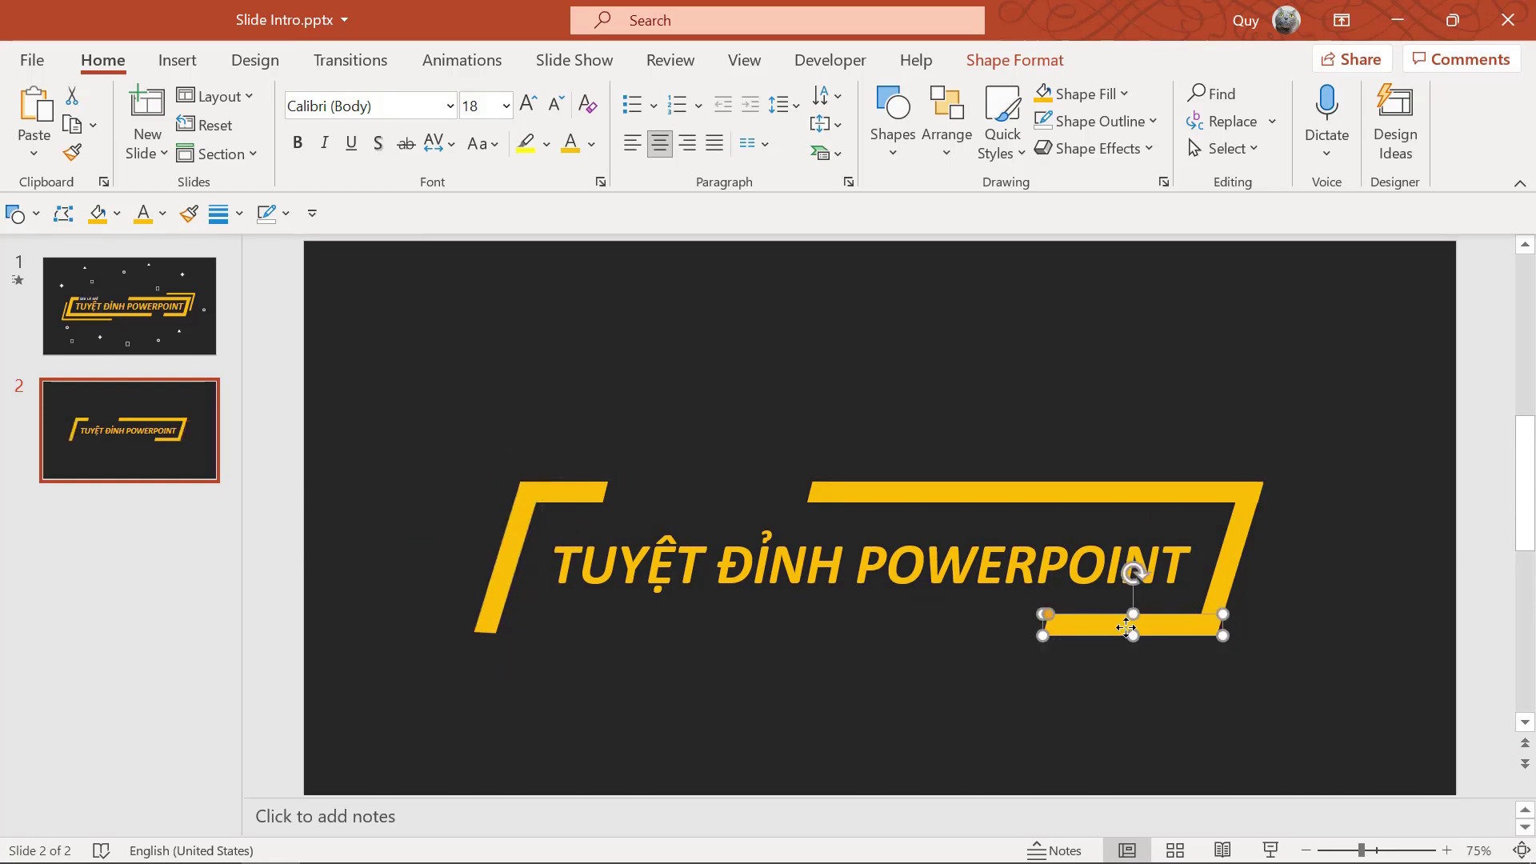
mouse_move(1131, 628)
left_mouse_down()
mouse_move(1130, 644)
mouse_move(559, 629)
left_mouse_up()
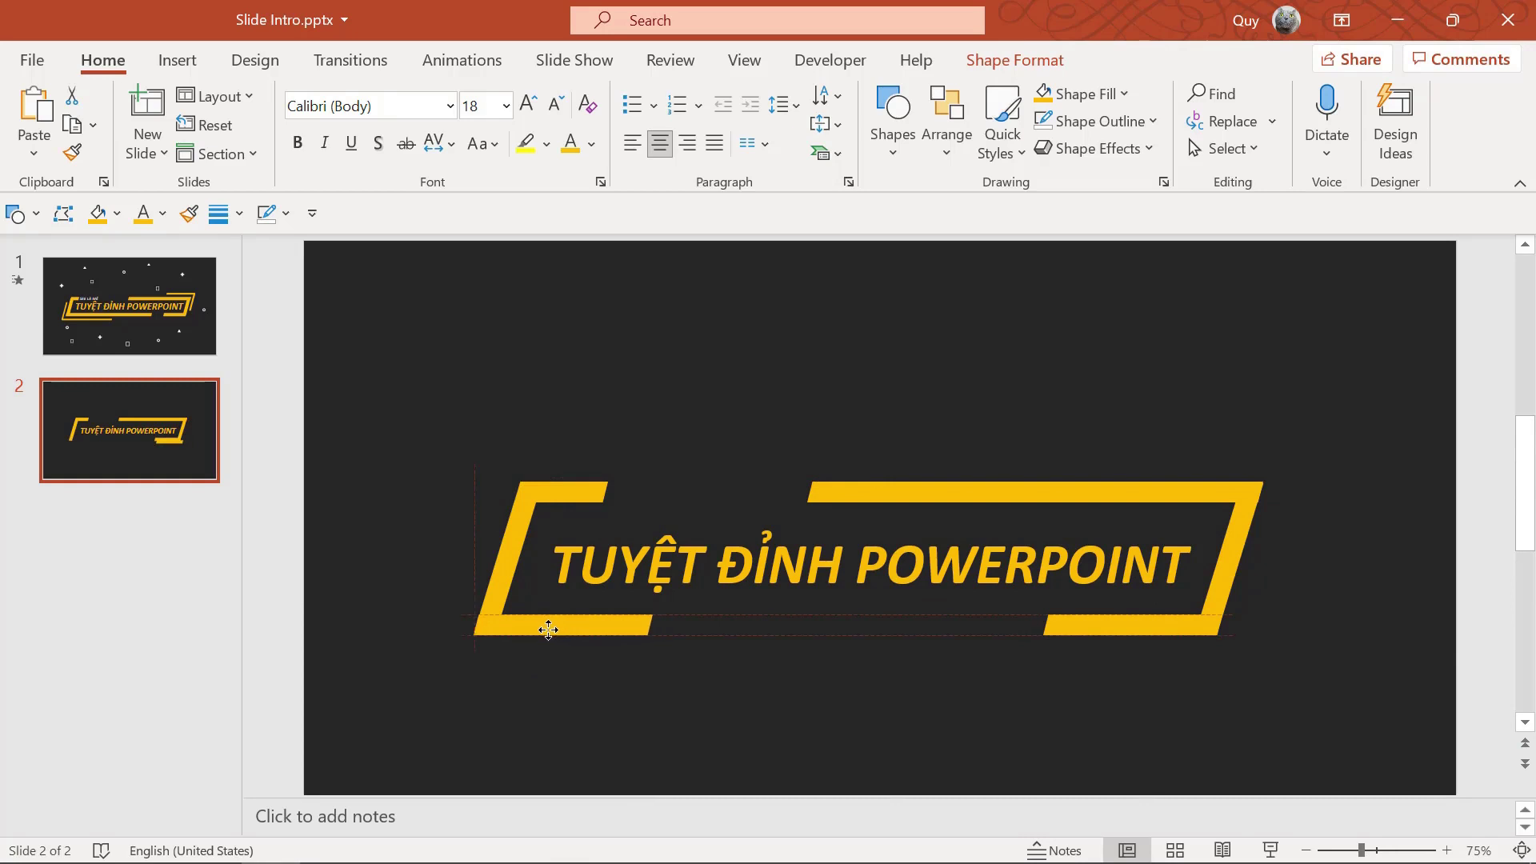
Drop the bottom-bar copy under the title's left side and stretch it wider to the right.
left_click_drag(549, 630, 550, 630)
scroll(674, 651, "up", 10, "ctrl")
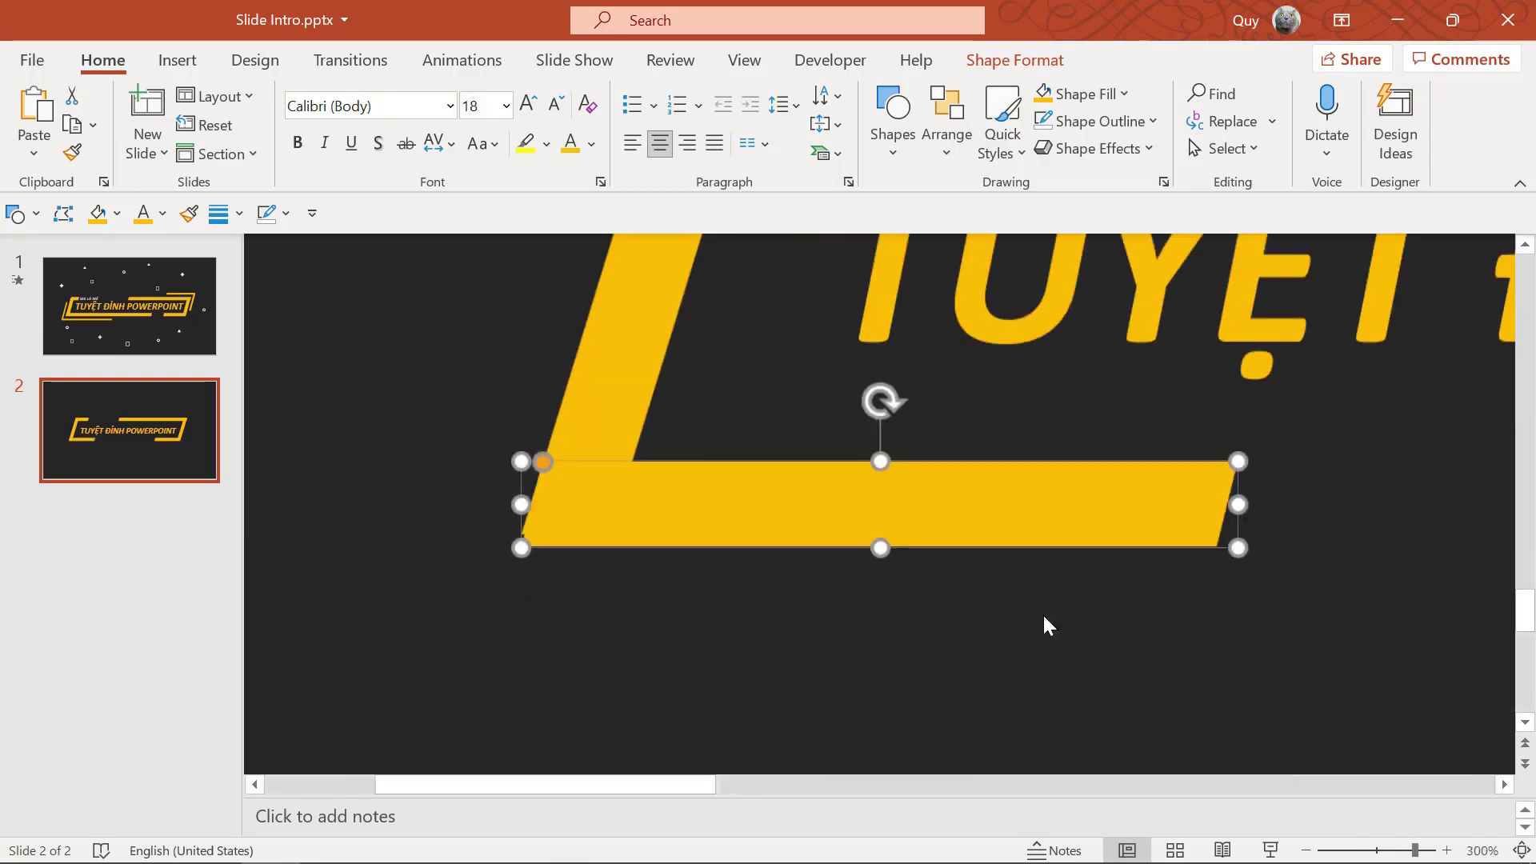
left_click_drag(1238, 504, 1512, 504)
scroll(1294, 564, "down", 10, "ctrl")
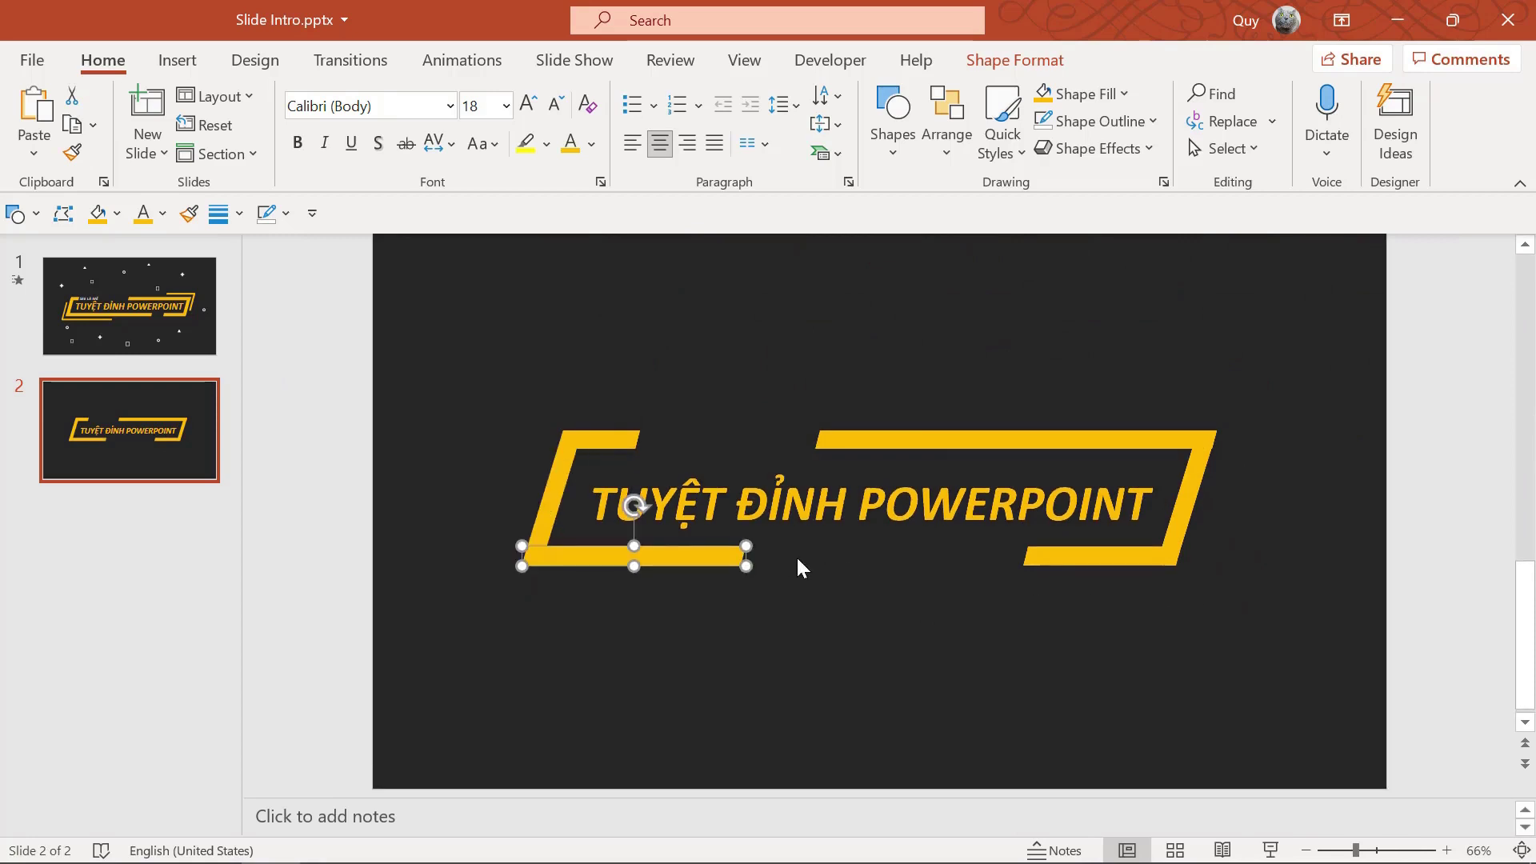
scroll(761, 560, "up", 5, "ctrl")
left_click_drag(1105, 503, 1393, 504)
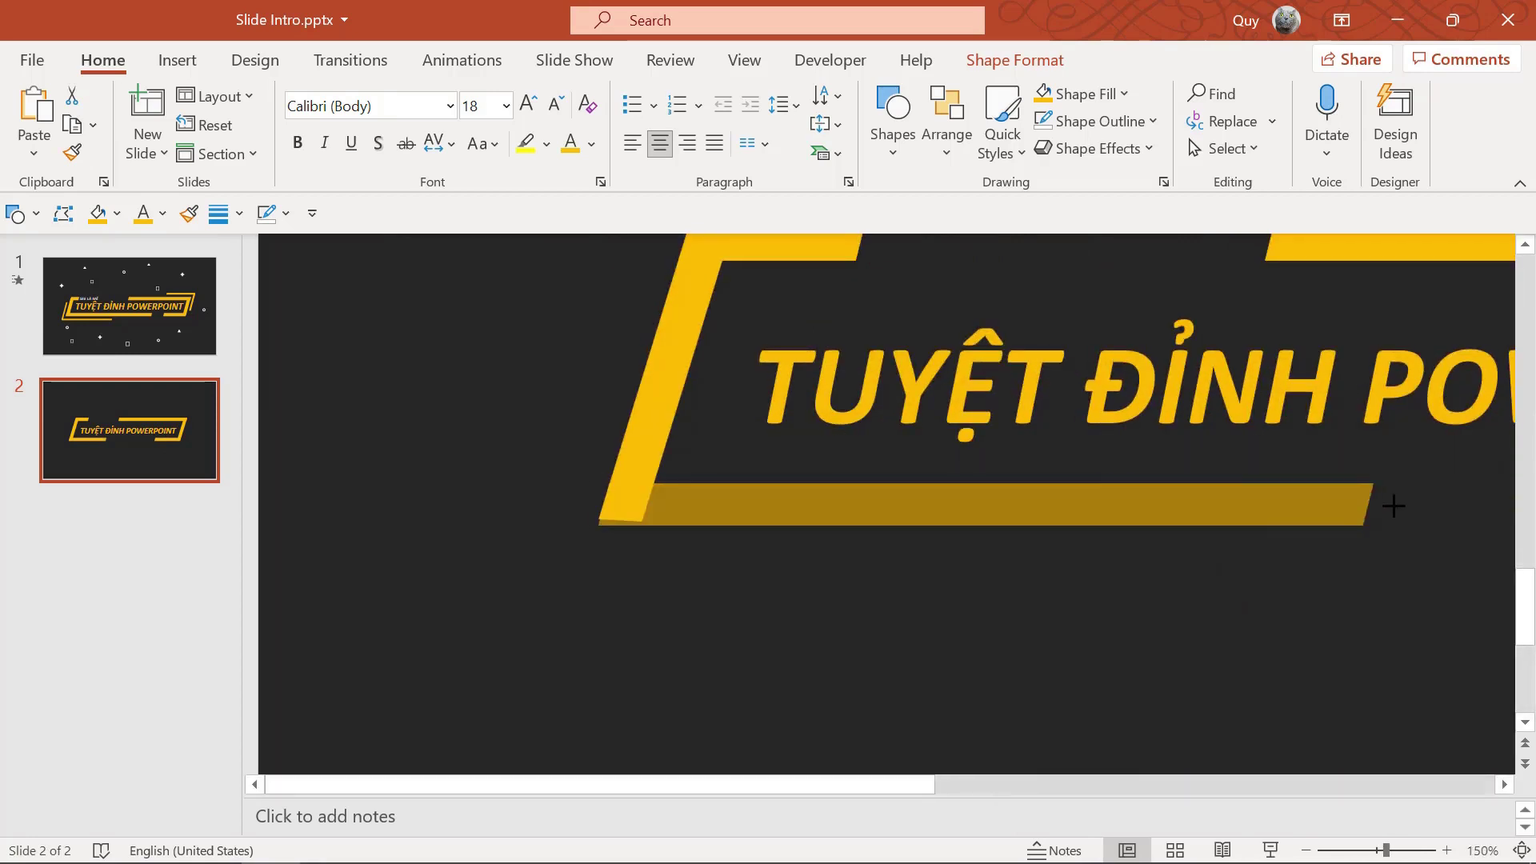
left_click_drag(875, 788, 998, 788)
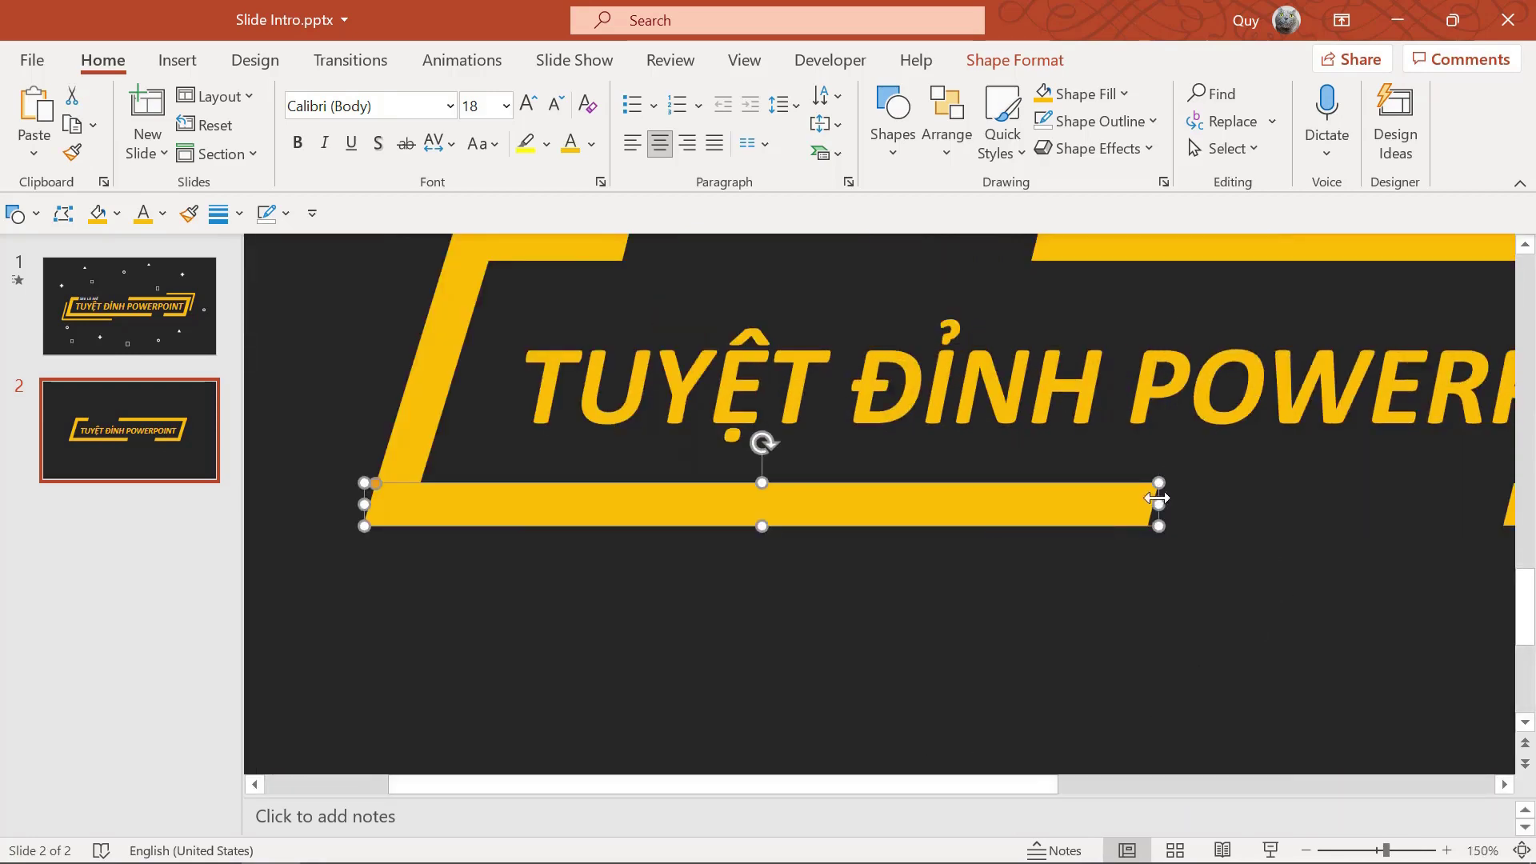
left_click_drag(1159, 526, 1285, 525)
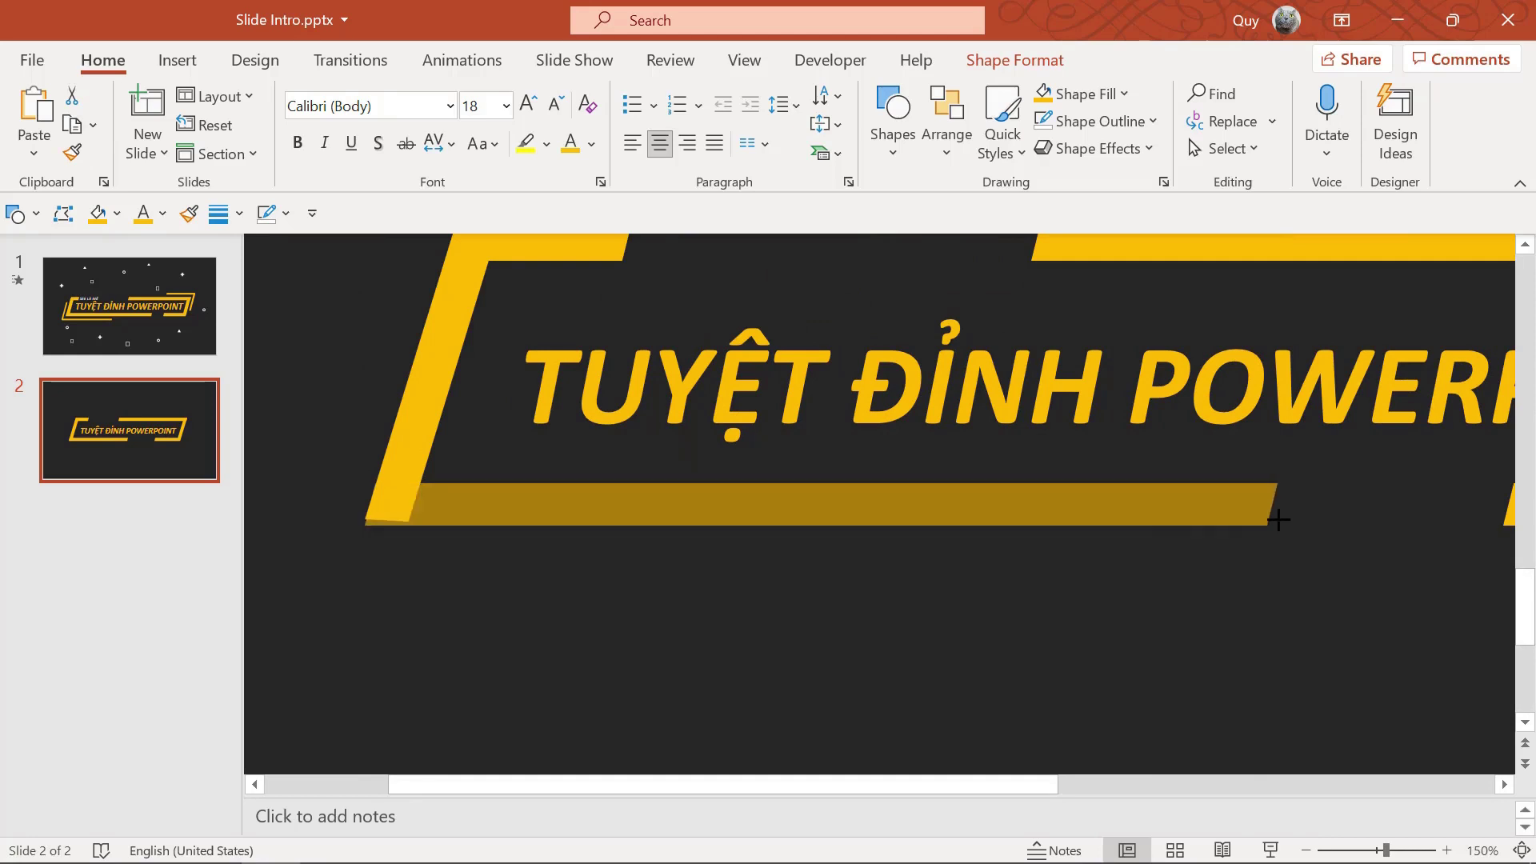
left_click(1149, 683)
Check the title box, then compare slide 2 against slide 1.
scroll(1149, 682, "down", 5, "ctrl")
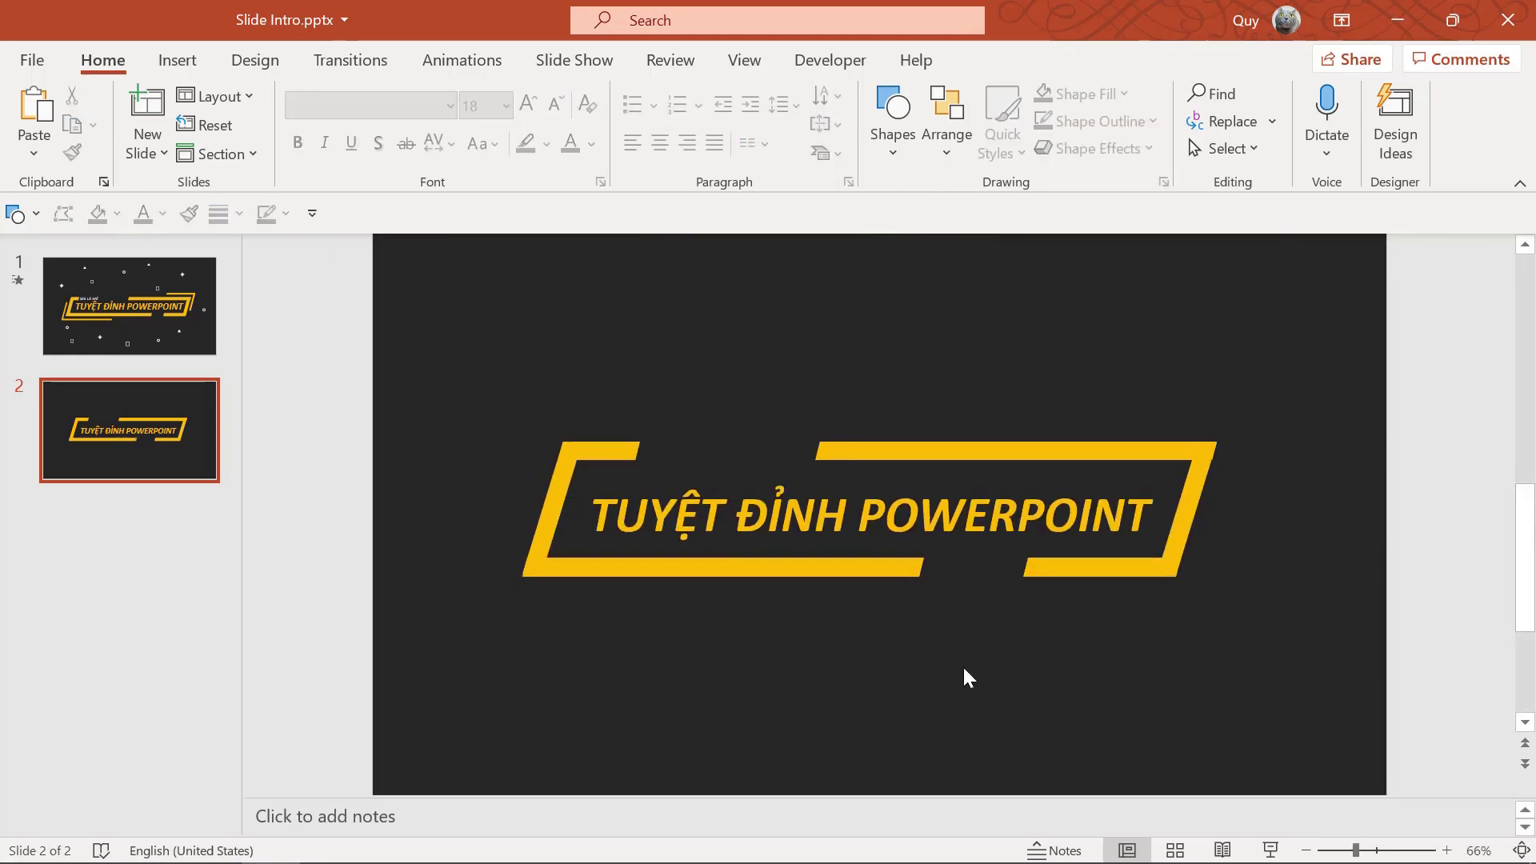
left_click(1016, 518)
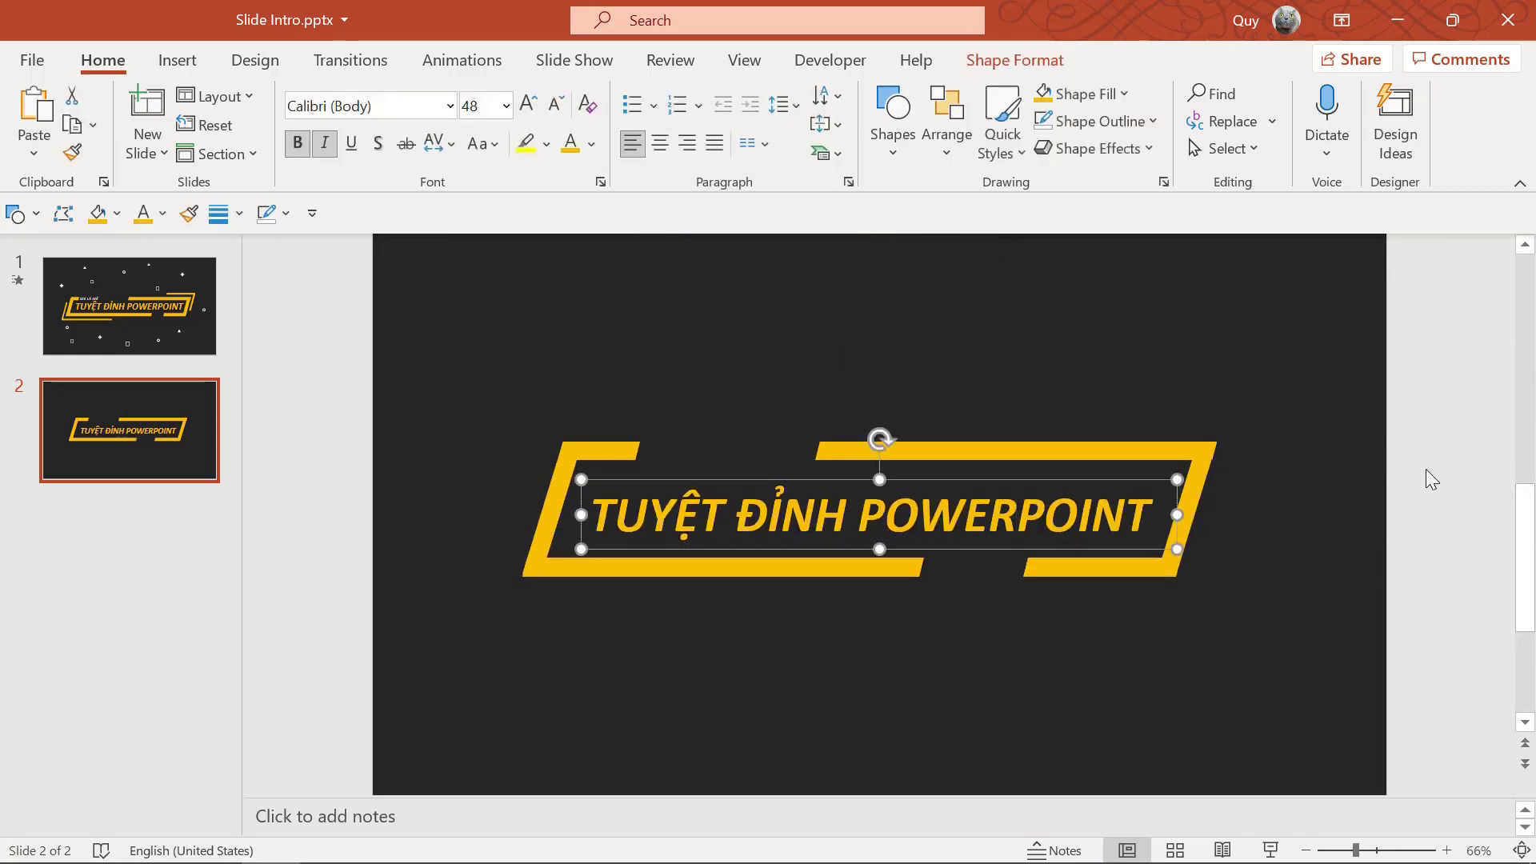
key("Escape")
key("Up")
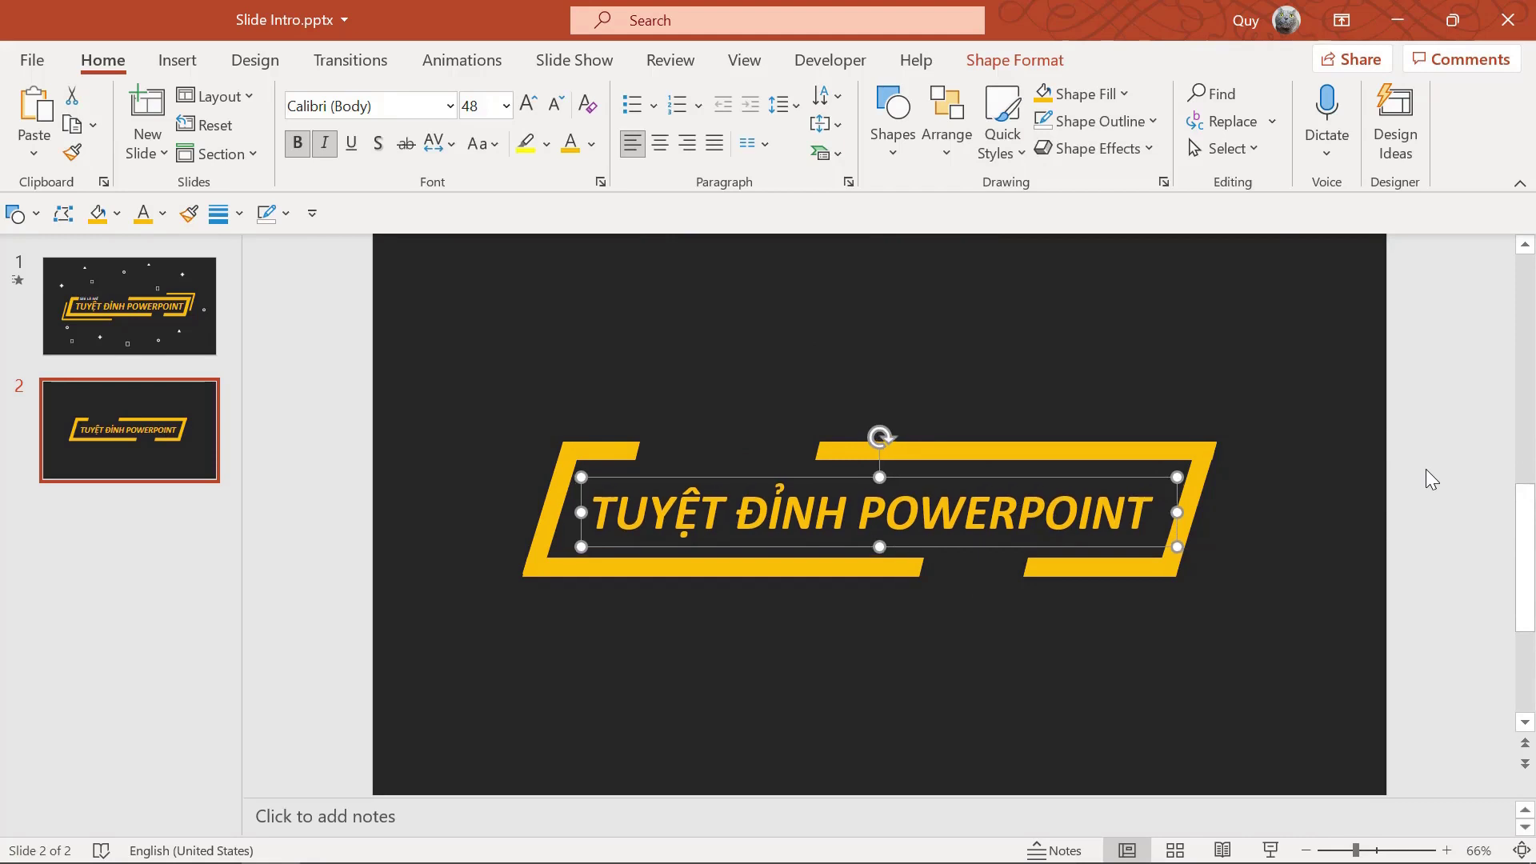
left_click(883, 693)
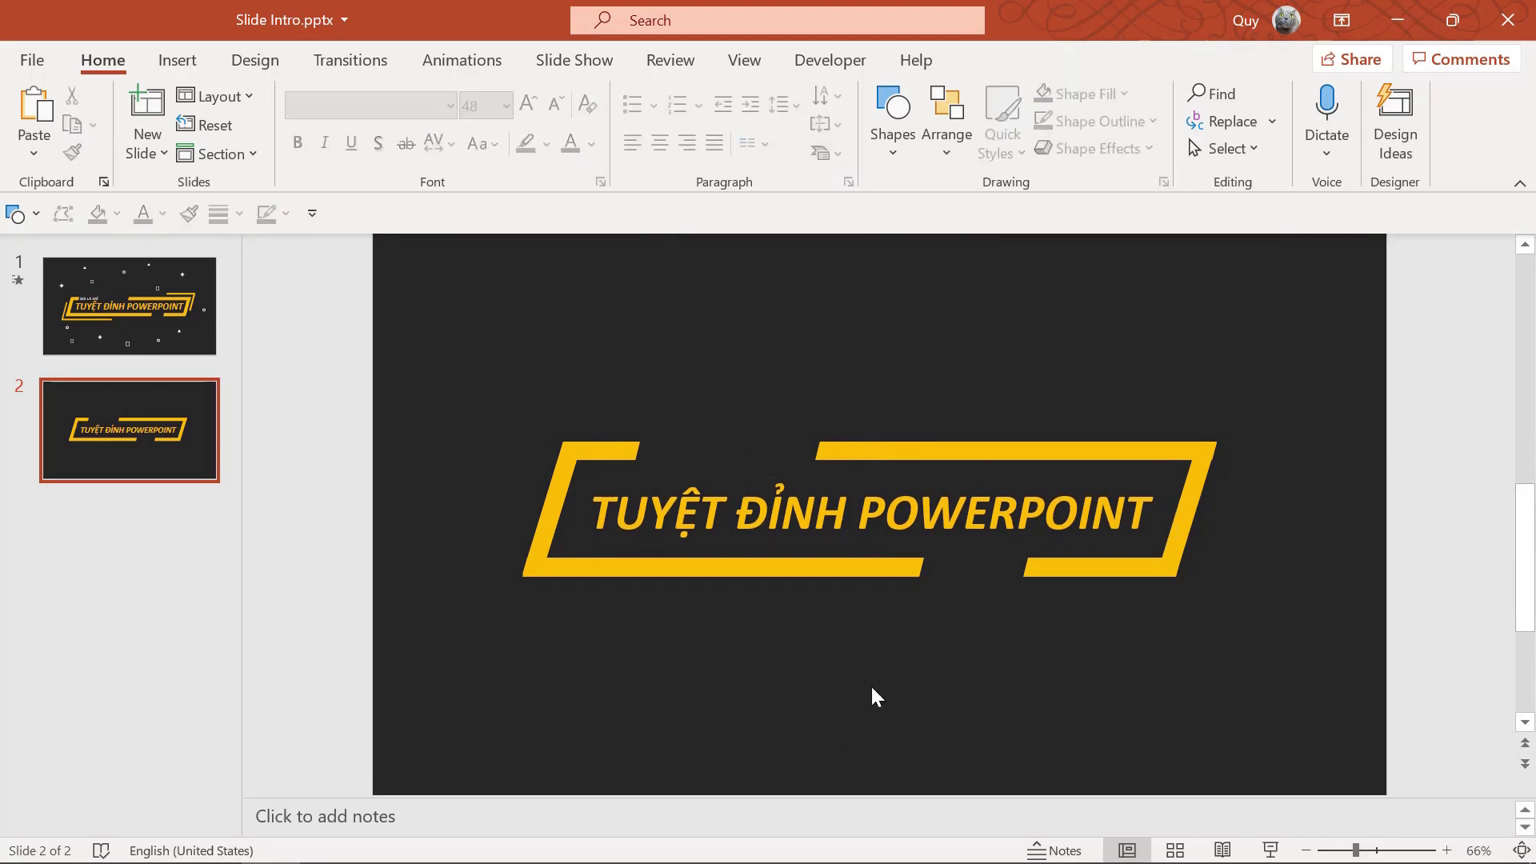
scroll(576, 662, "up", 2, "ctrl")
scroll(576, 662, "up", 4, "ctrl")
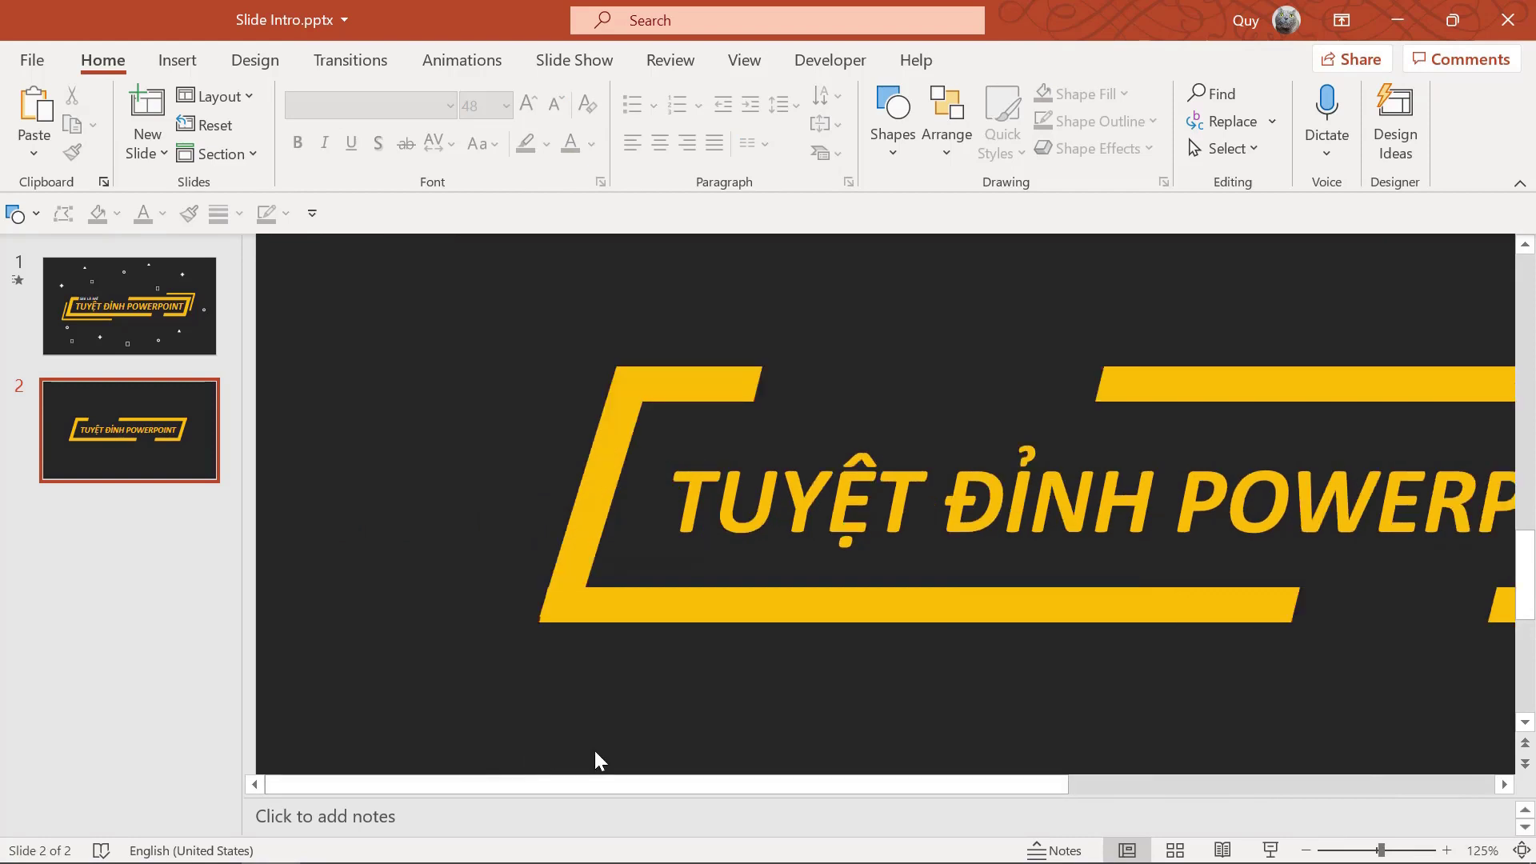
scroll(701, 701, "down", 5, "ctrl")
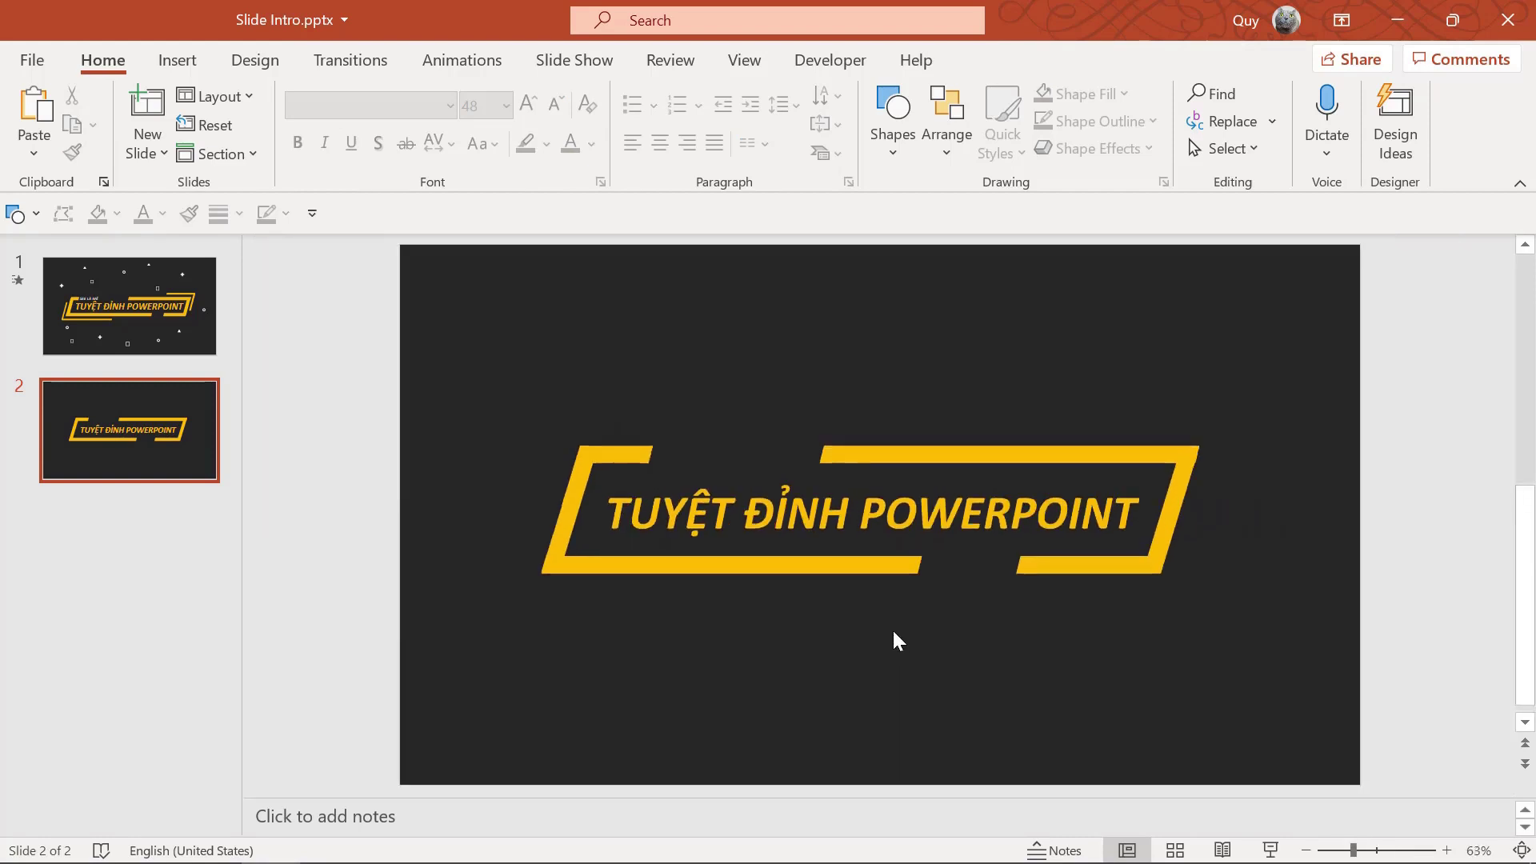
left_click(69, 276)
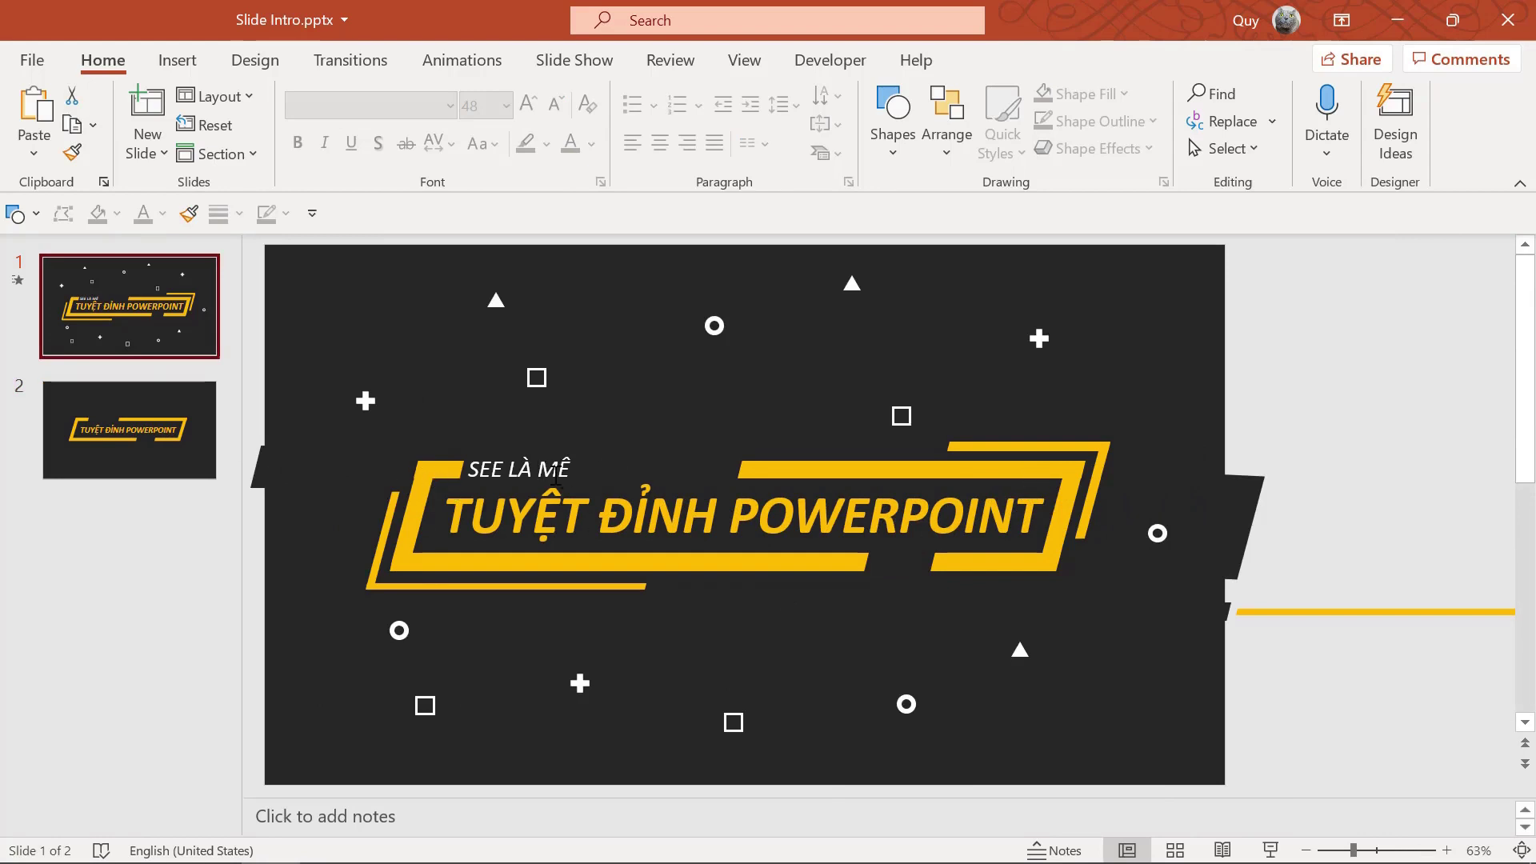
left_click(210, 432)
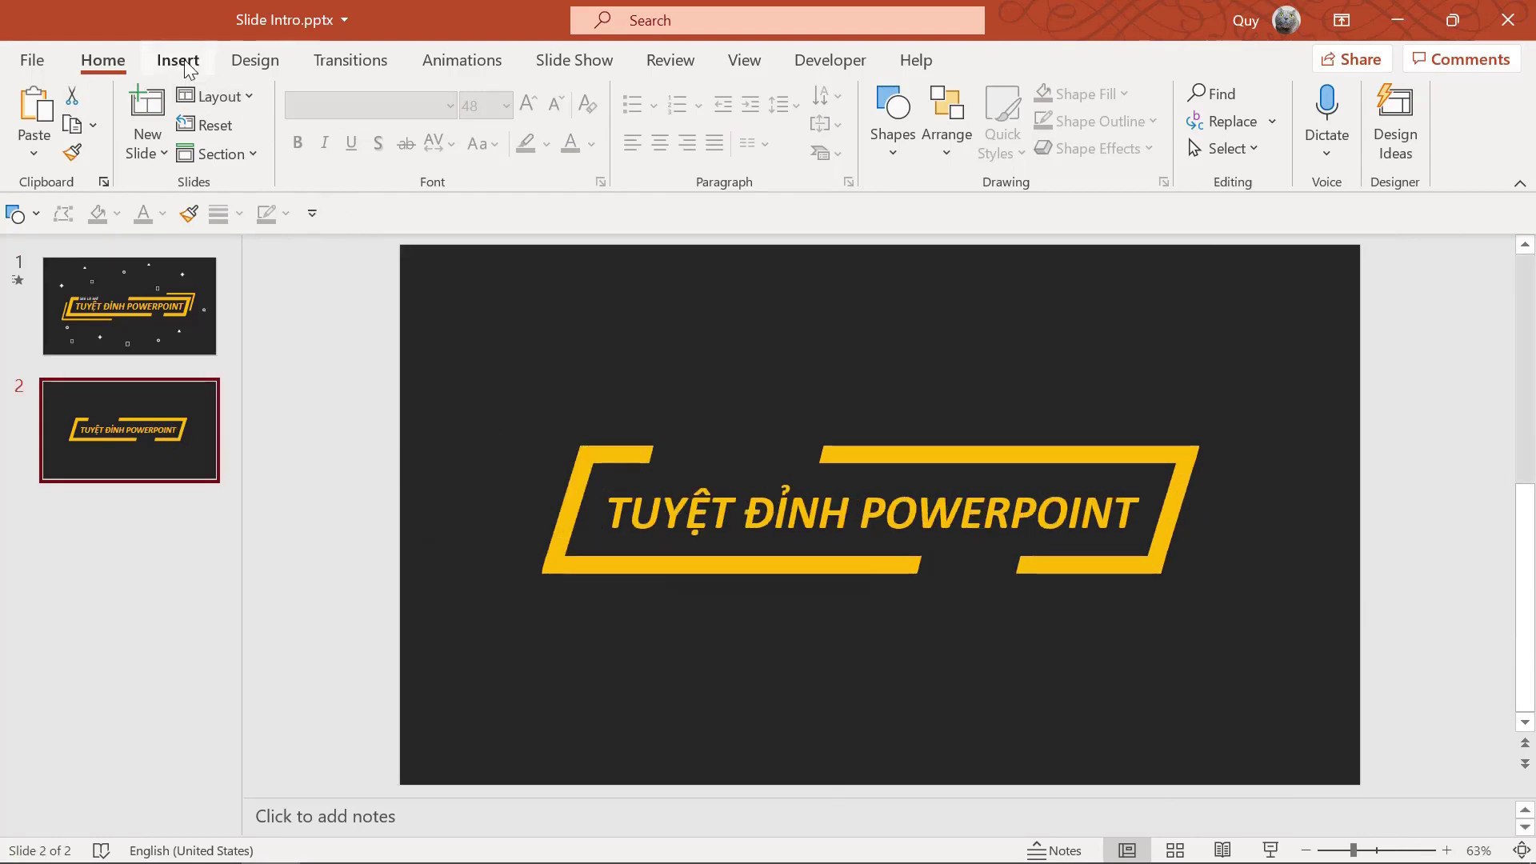
Draw a text box above the title and type the caption 'SEE LÀ MÊ'.
left_click(178, 60)
left_click(1009, 123)
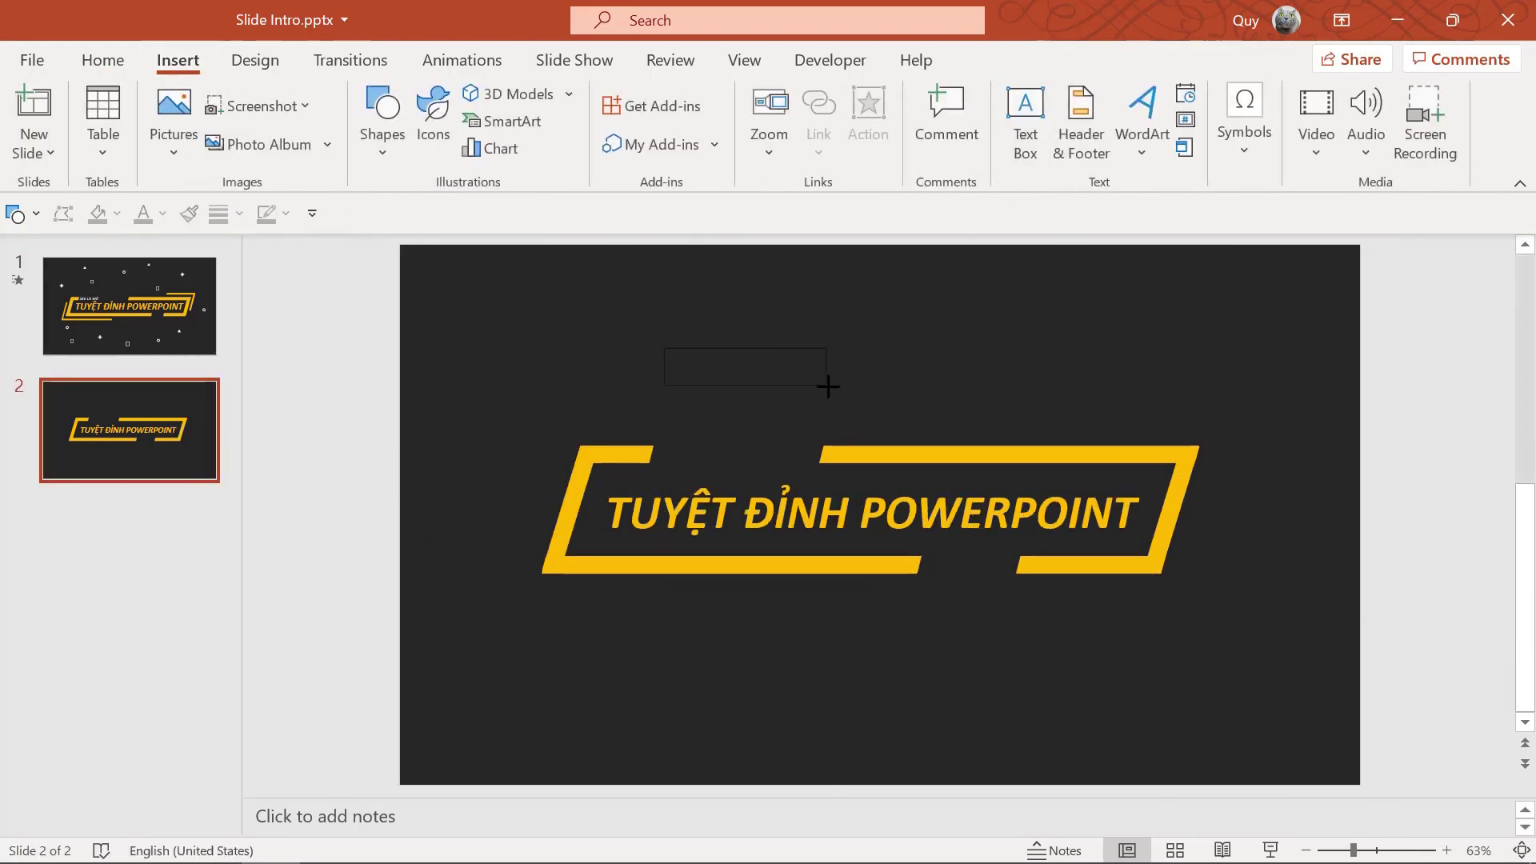
left_click_drag(663, 348, 826, 385)
type("Sl")
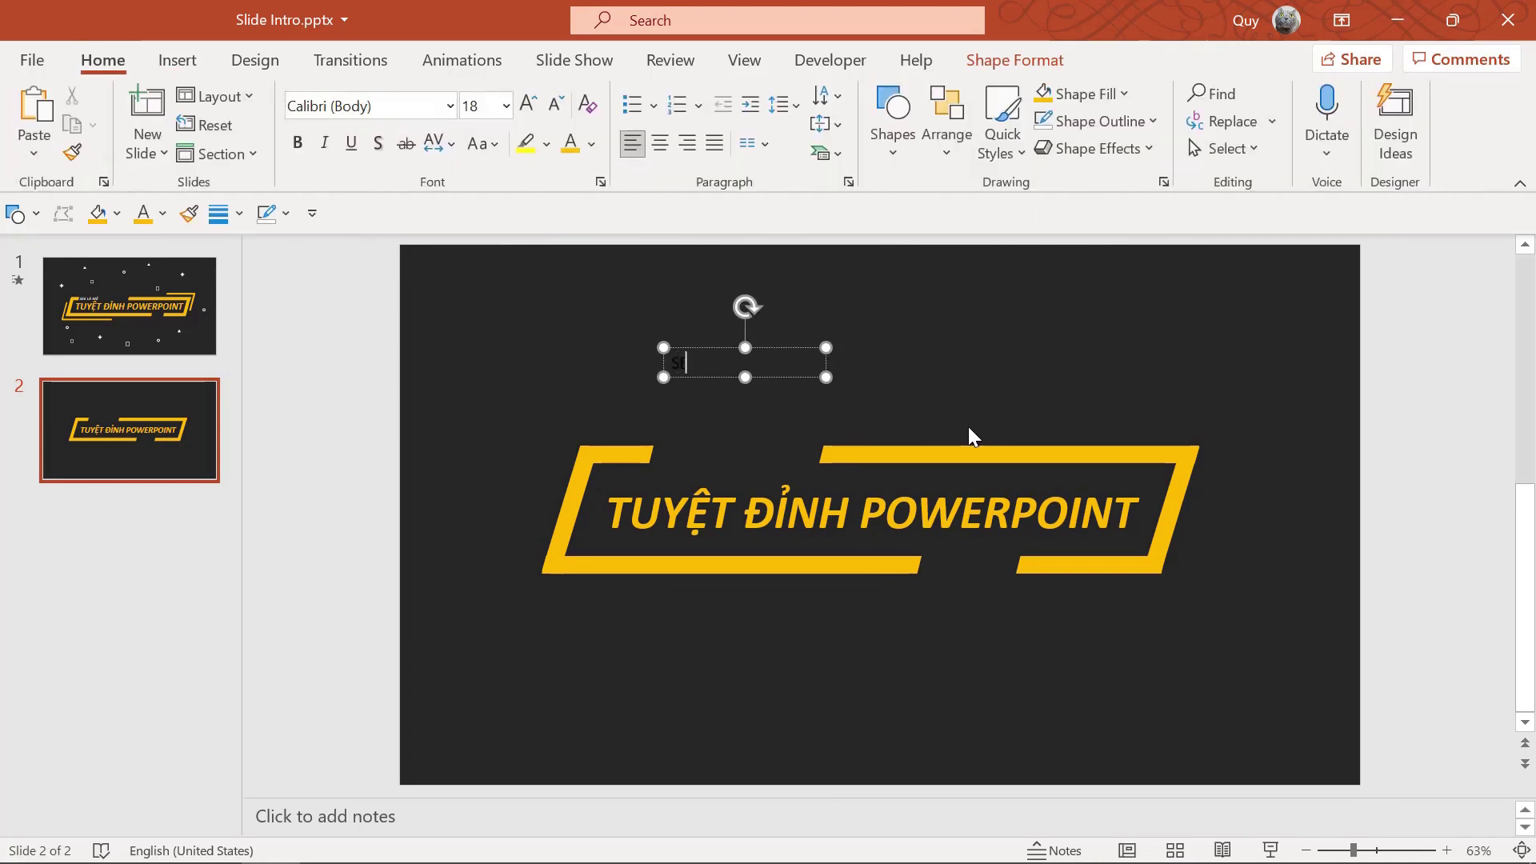
type(" LÀ MÈ")
Make the caption text white and enlarge it to 24 pt.
key("ctrl+a")
left_click(591, 144)
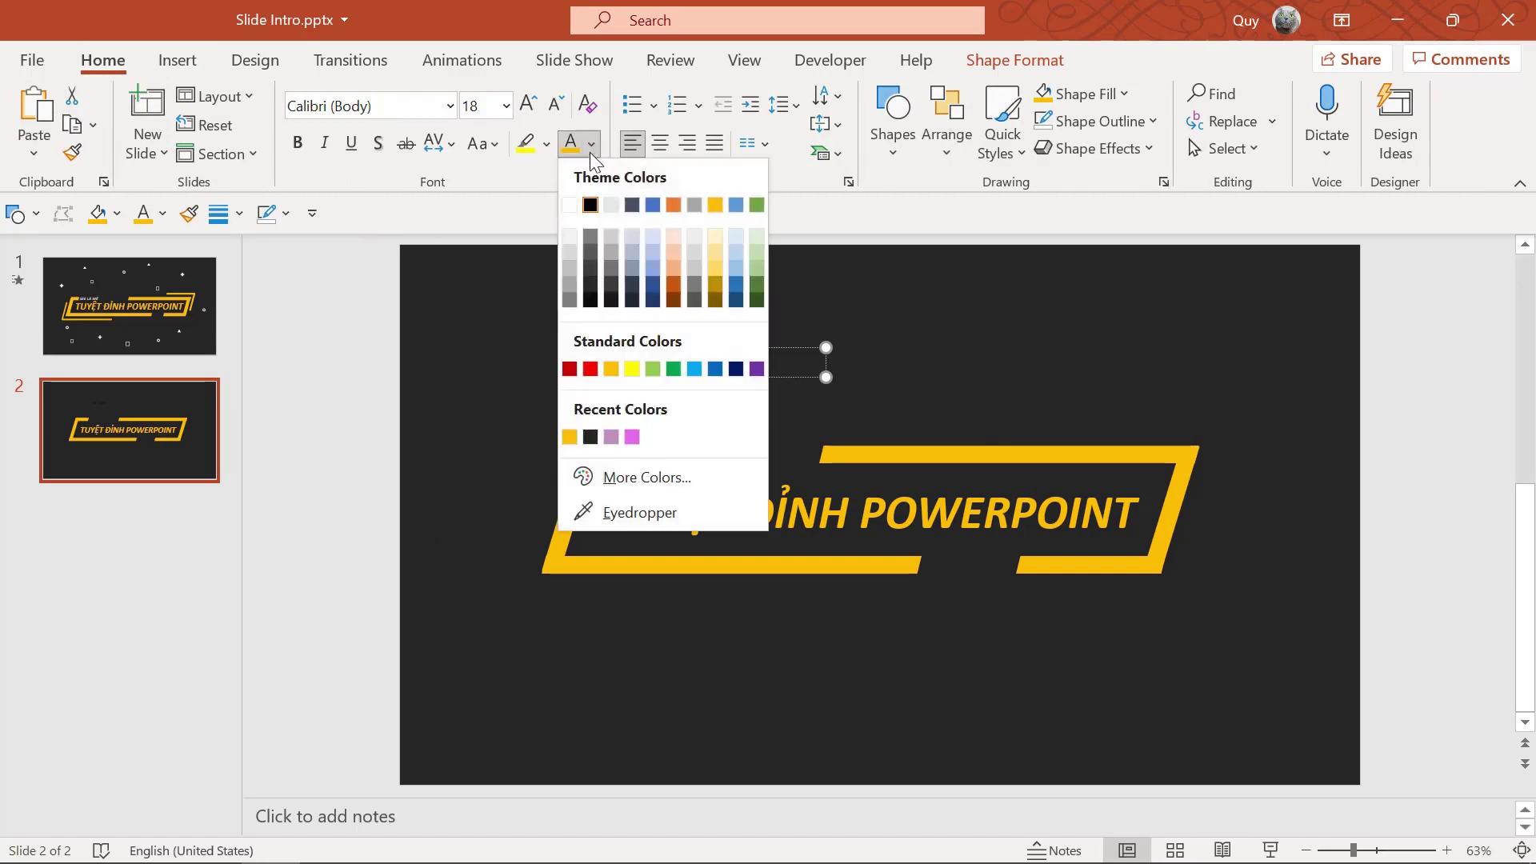
left_click(566, 208)
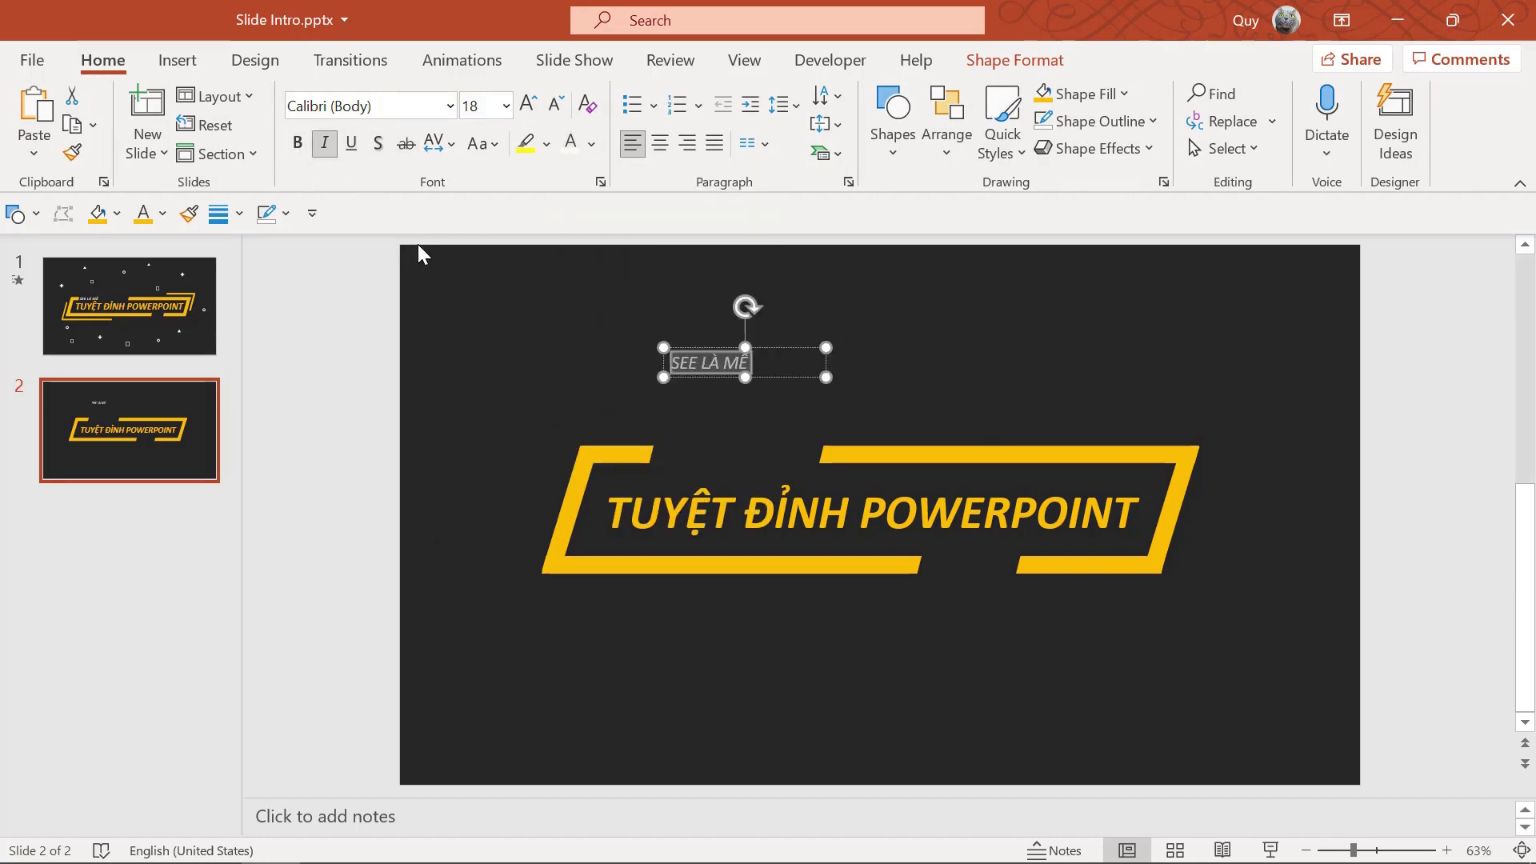
left_click(528, 104)
left_click(528, 104)
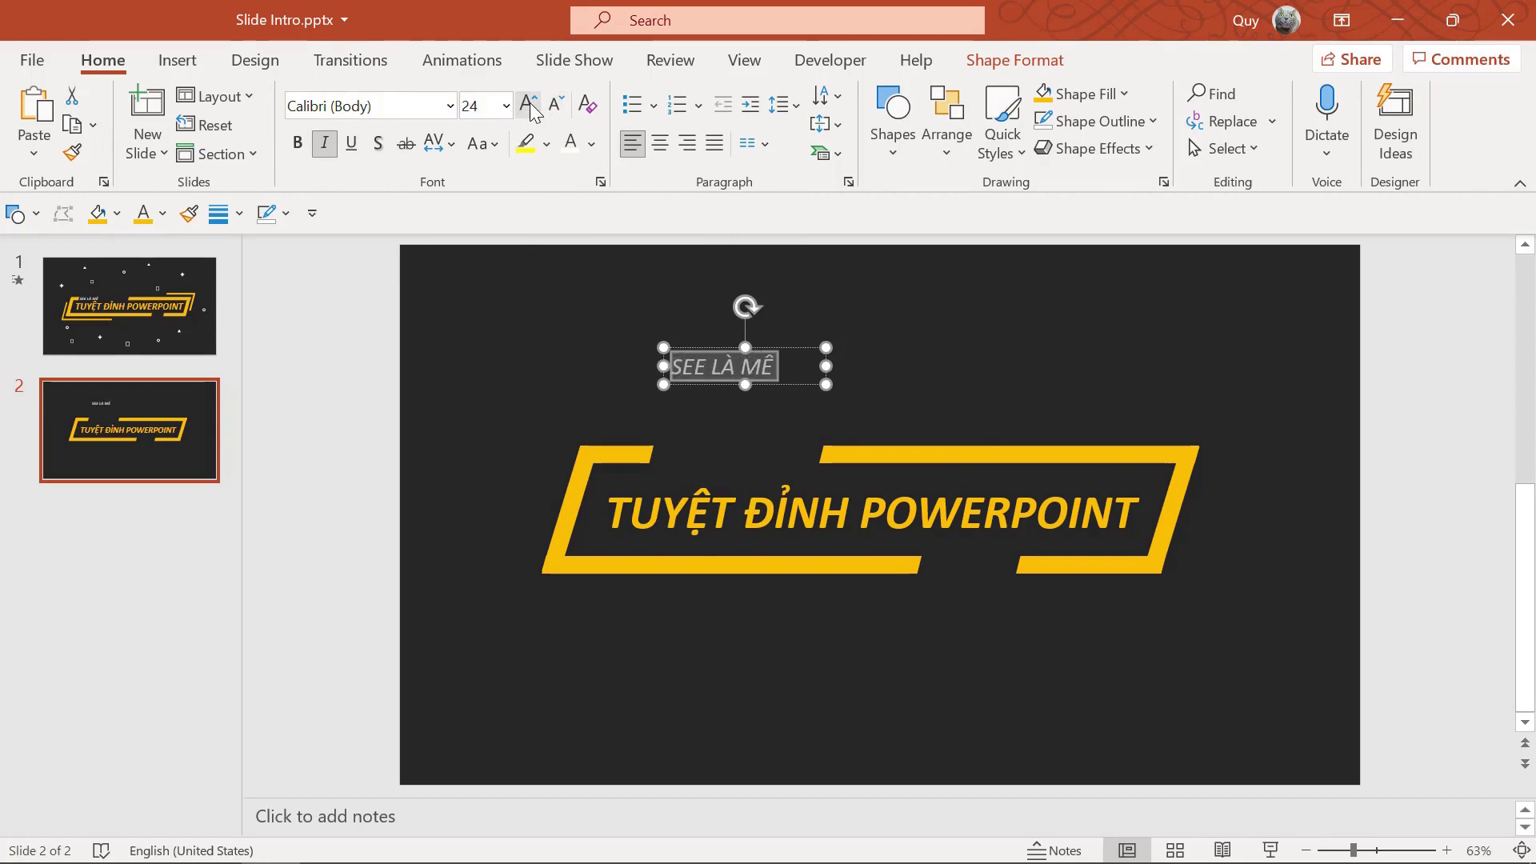
Move the caption down onto the yellow frame's top and compare with slide 1.
left_click(809, 364)
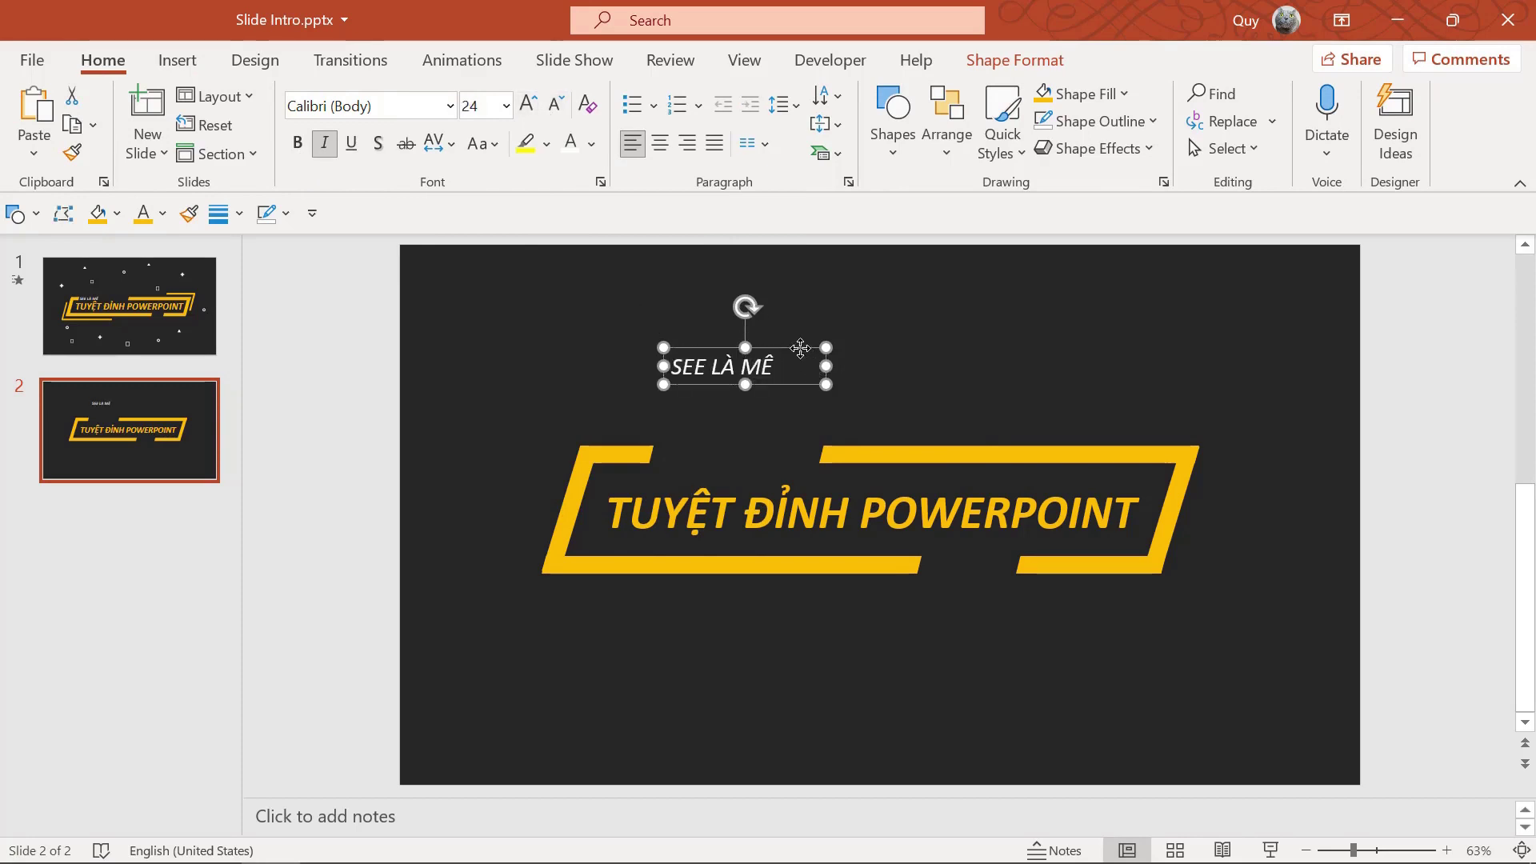
left_click_drag(801, 348, 787, 436)
left_click(941, 400)
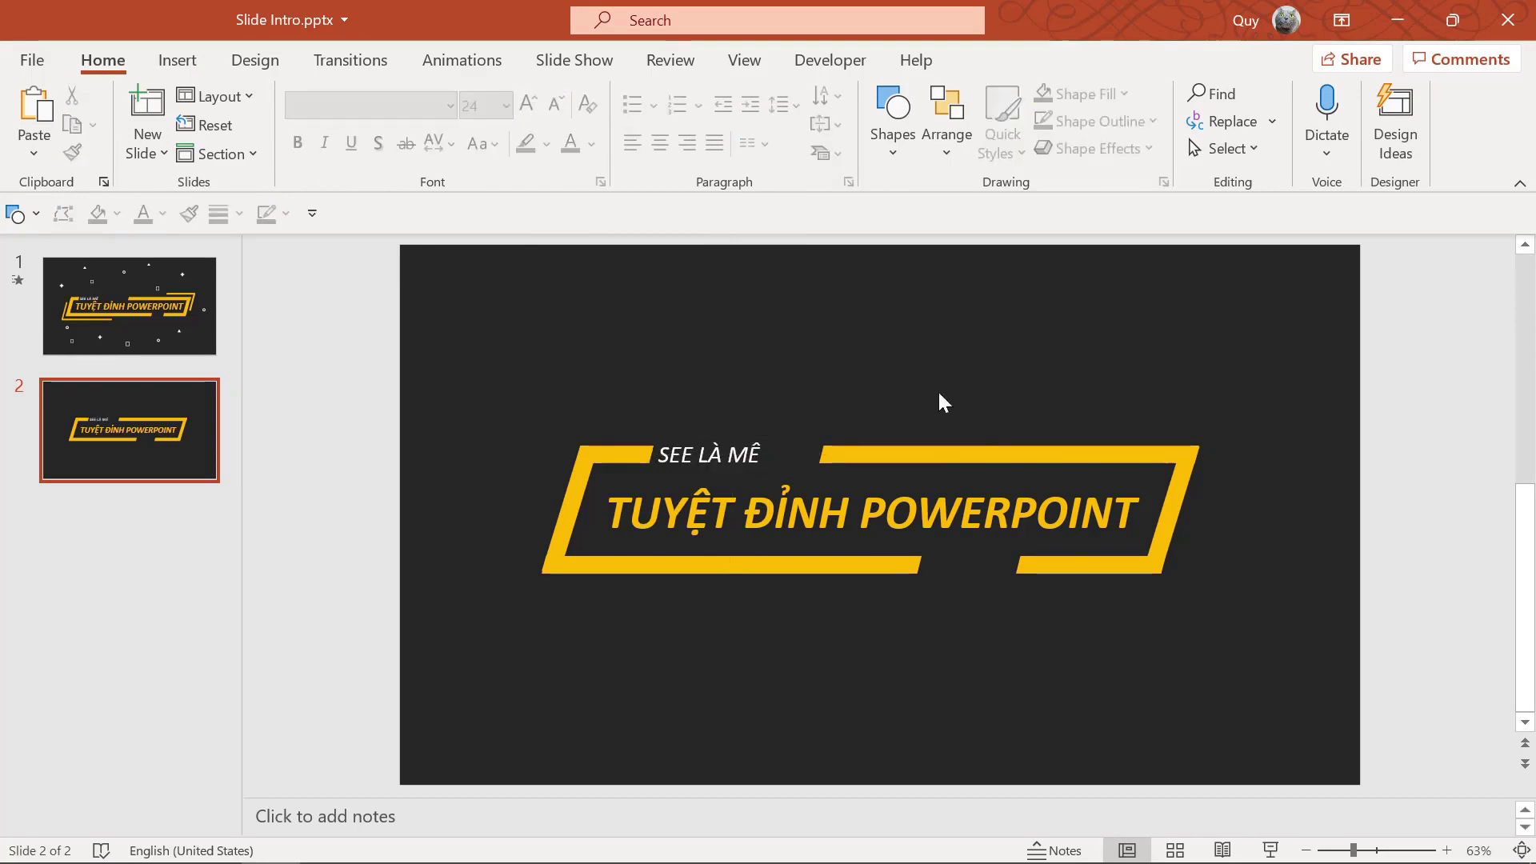
left_click(141, 333)
left_click(135, 425)
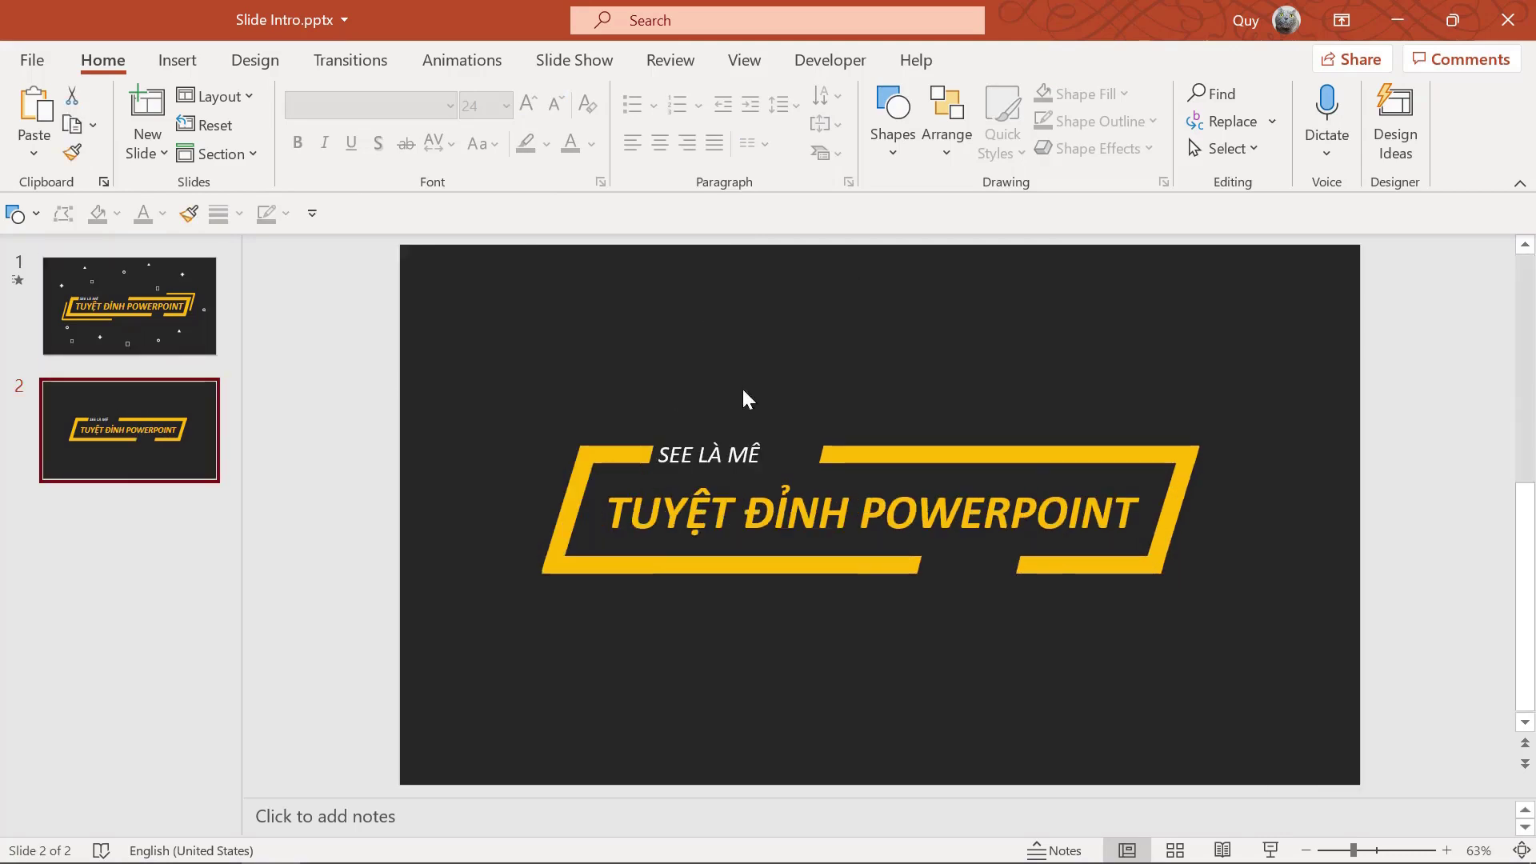
Compare slide 2 against the finished slide 1 for reference.
left_click(191, 293)
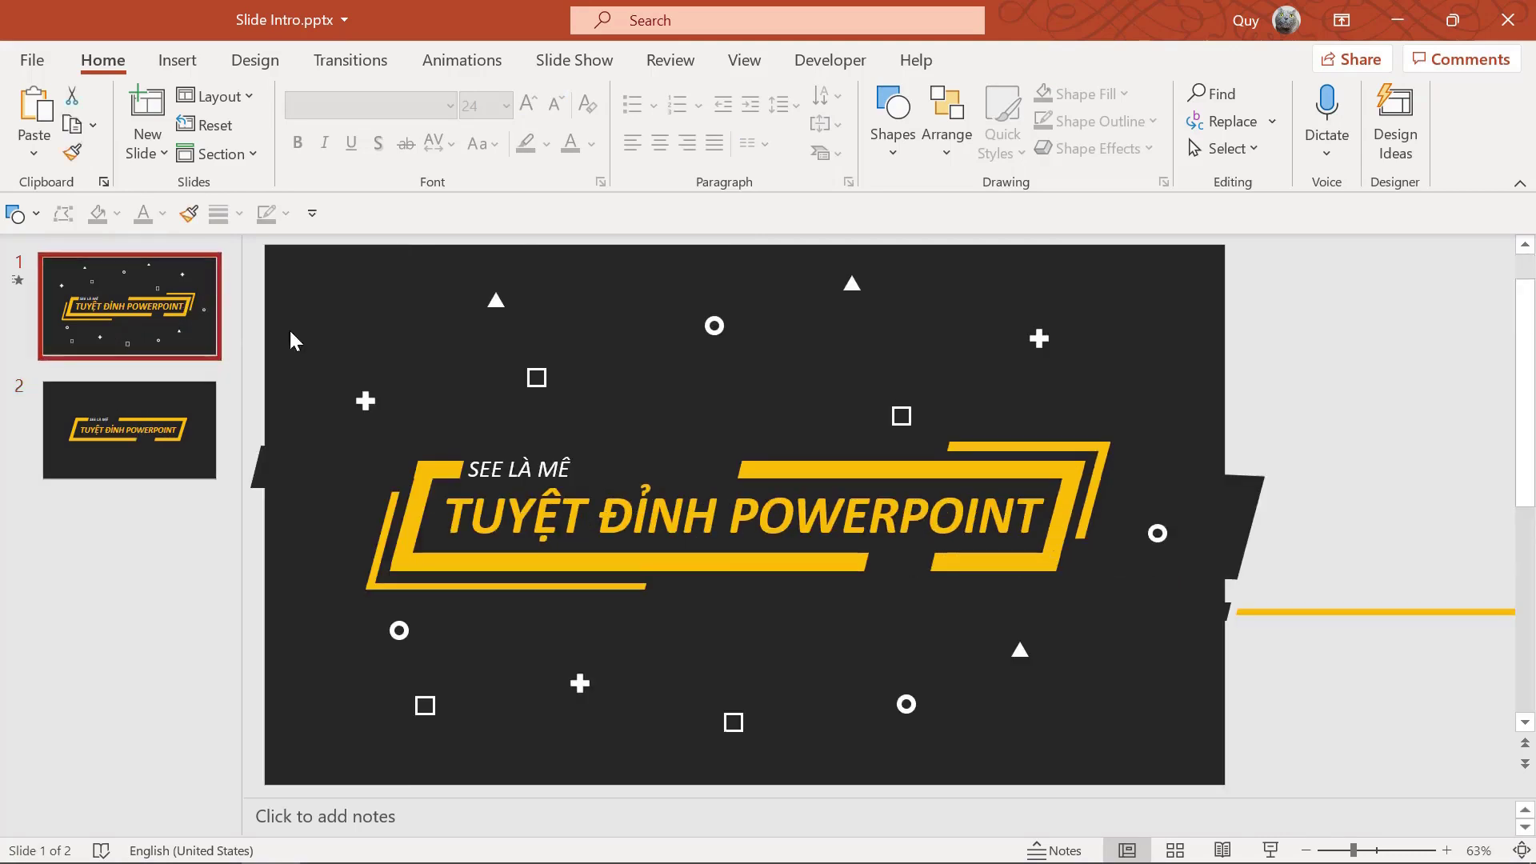
left_click(91, 444)
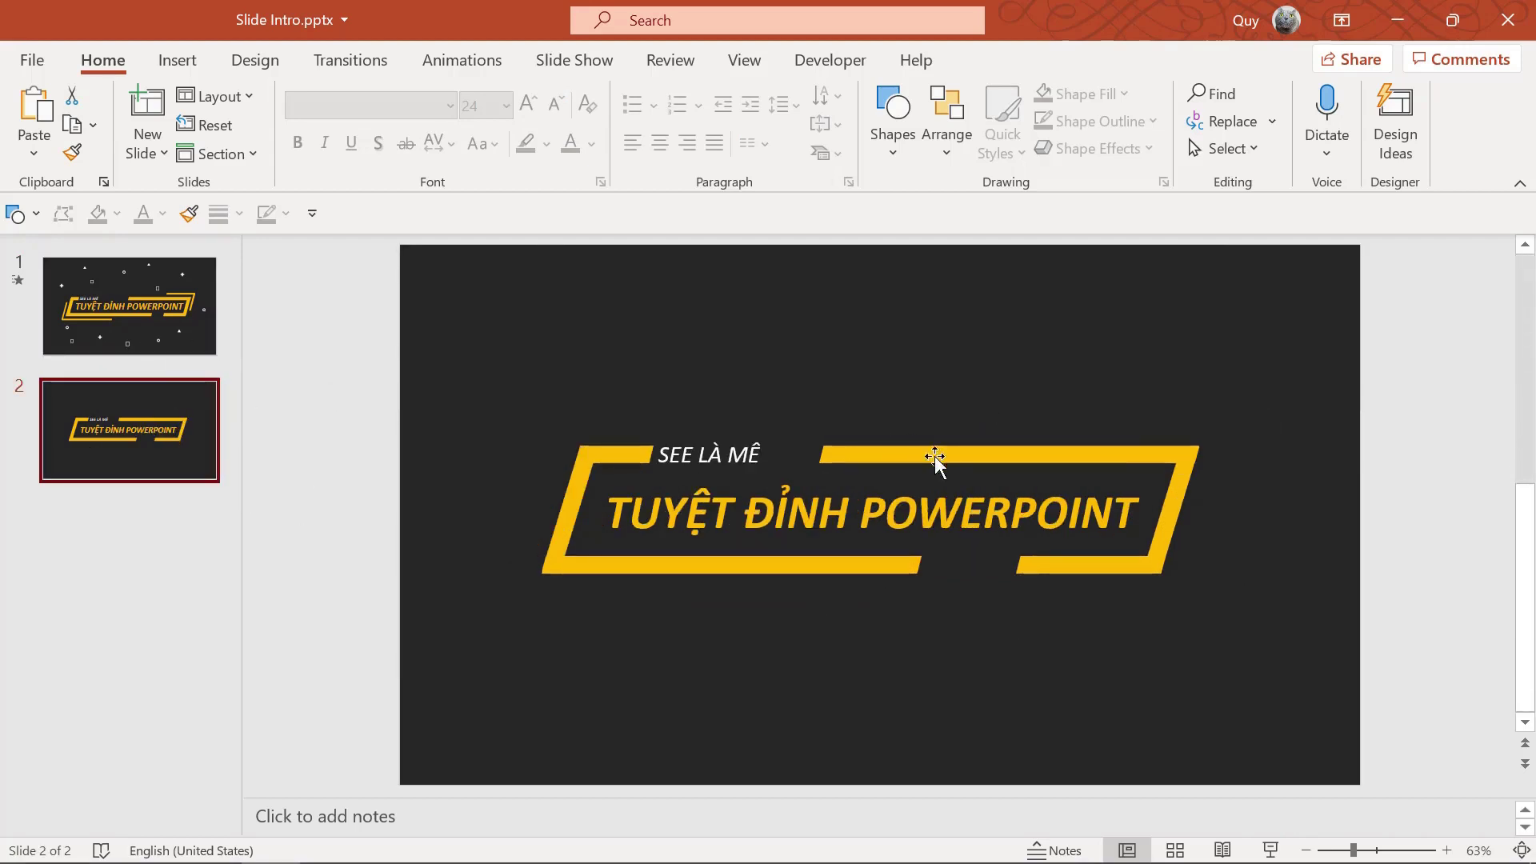
left_click(165, 347)
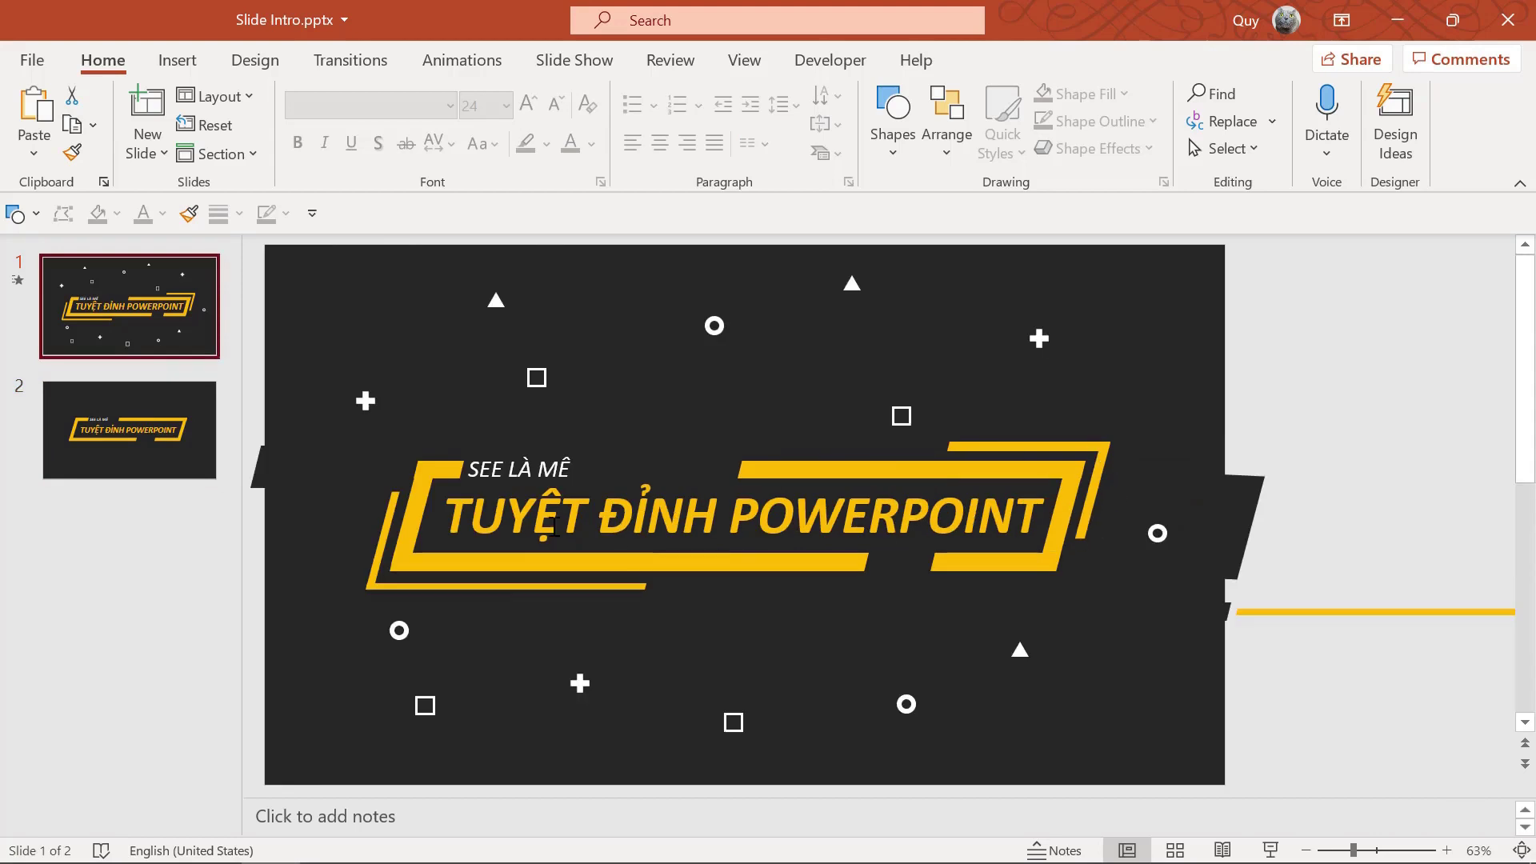
left_click(64, 445)
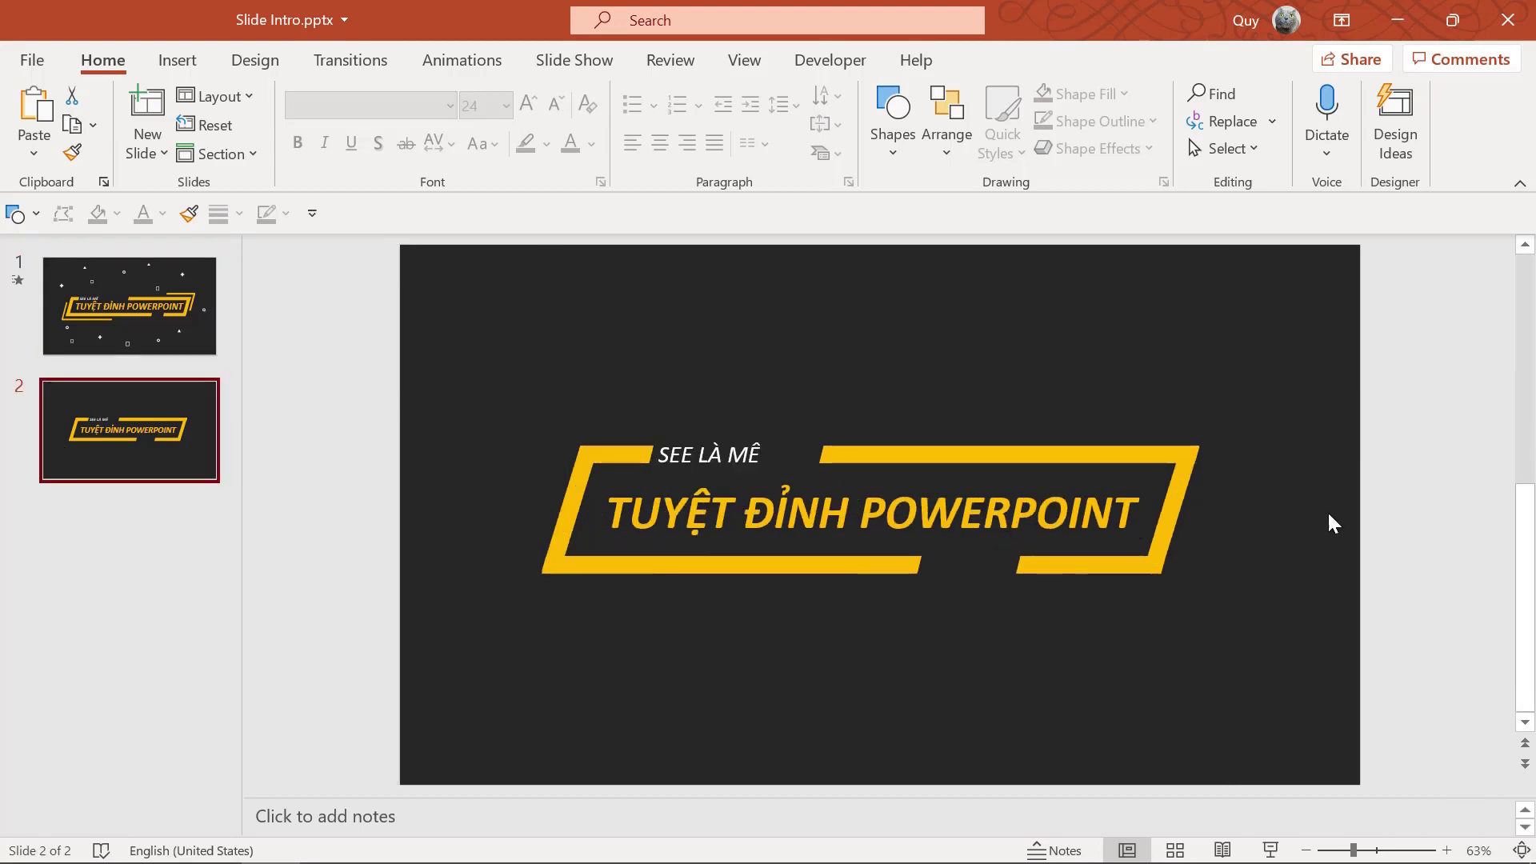
Duplicate the right bracket's top and slanted bars with Ctrl+D and move the copies up-right.
left_click(1051, 457)
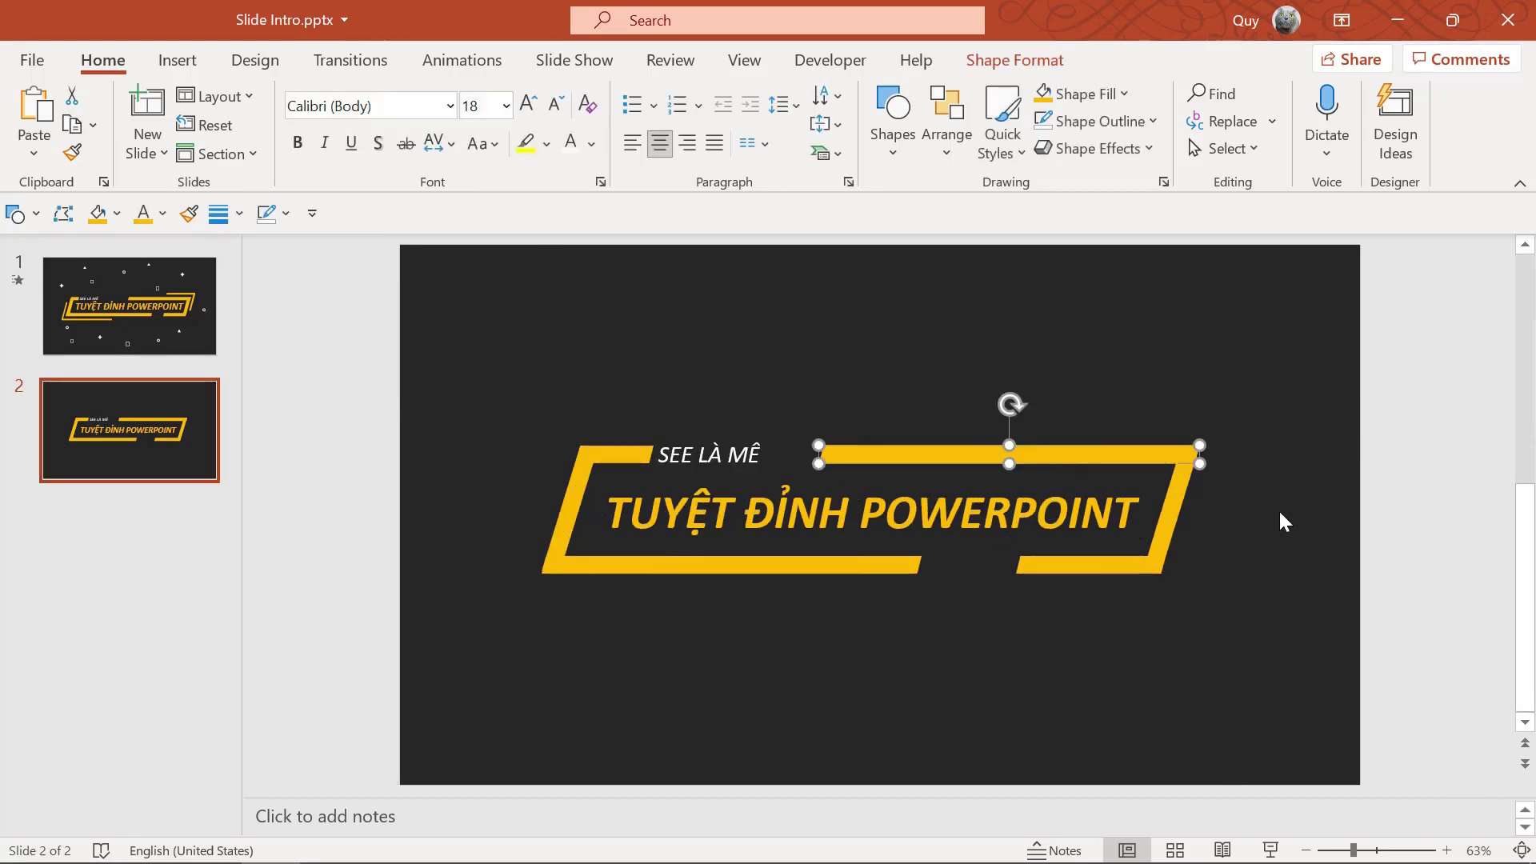
left_click(1173, 501, "shift")
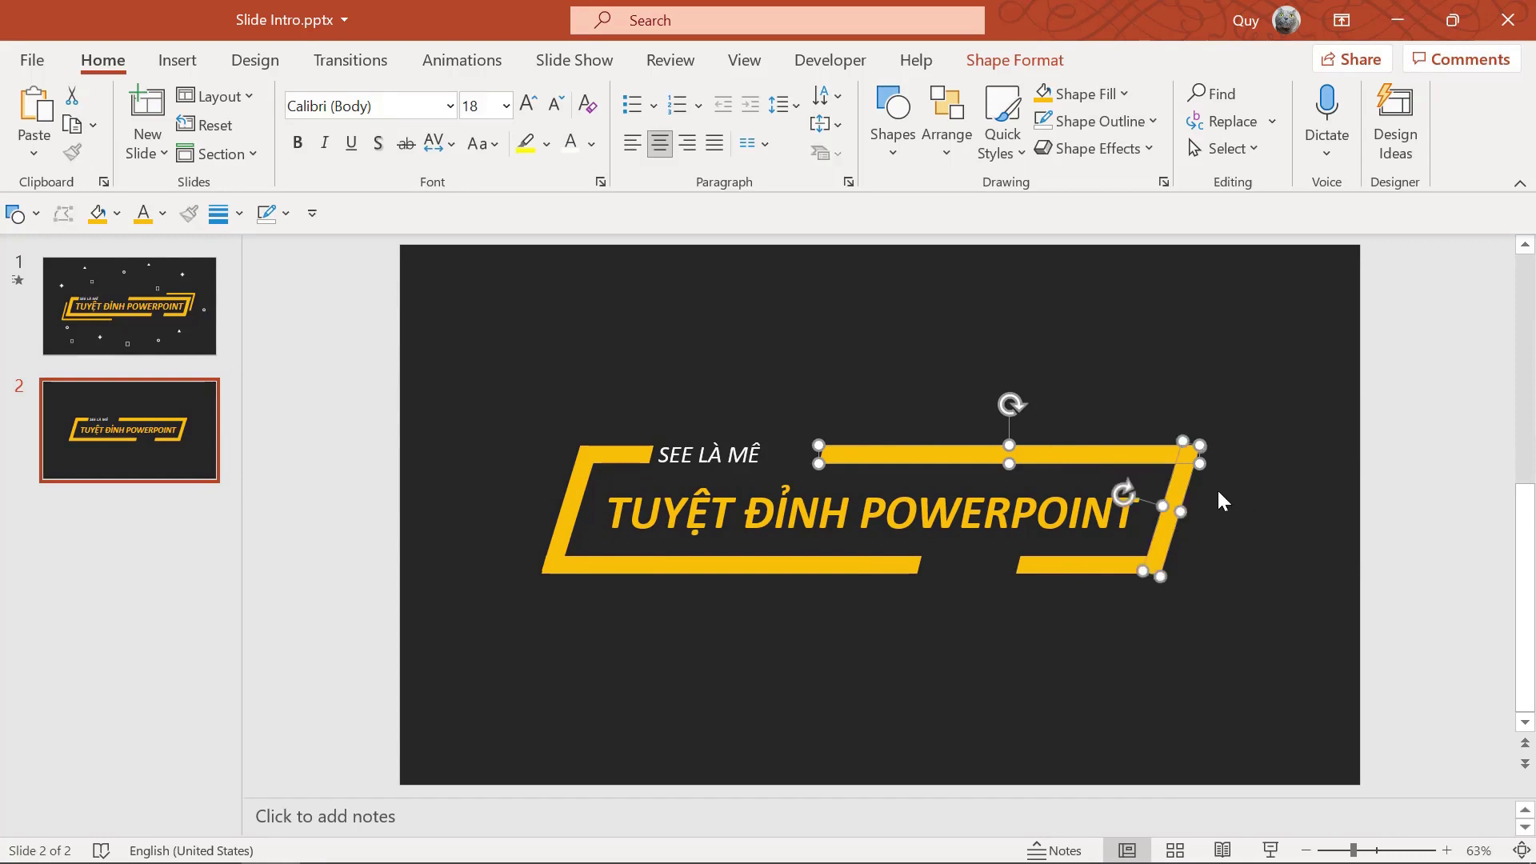
key("ctrl+d")
left_click_drag(1190, 498, 1218, 453)
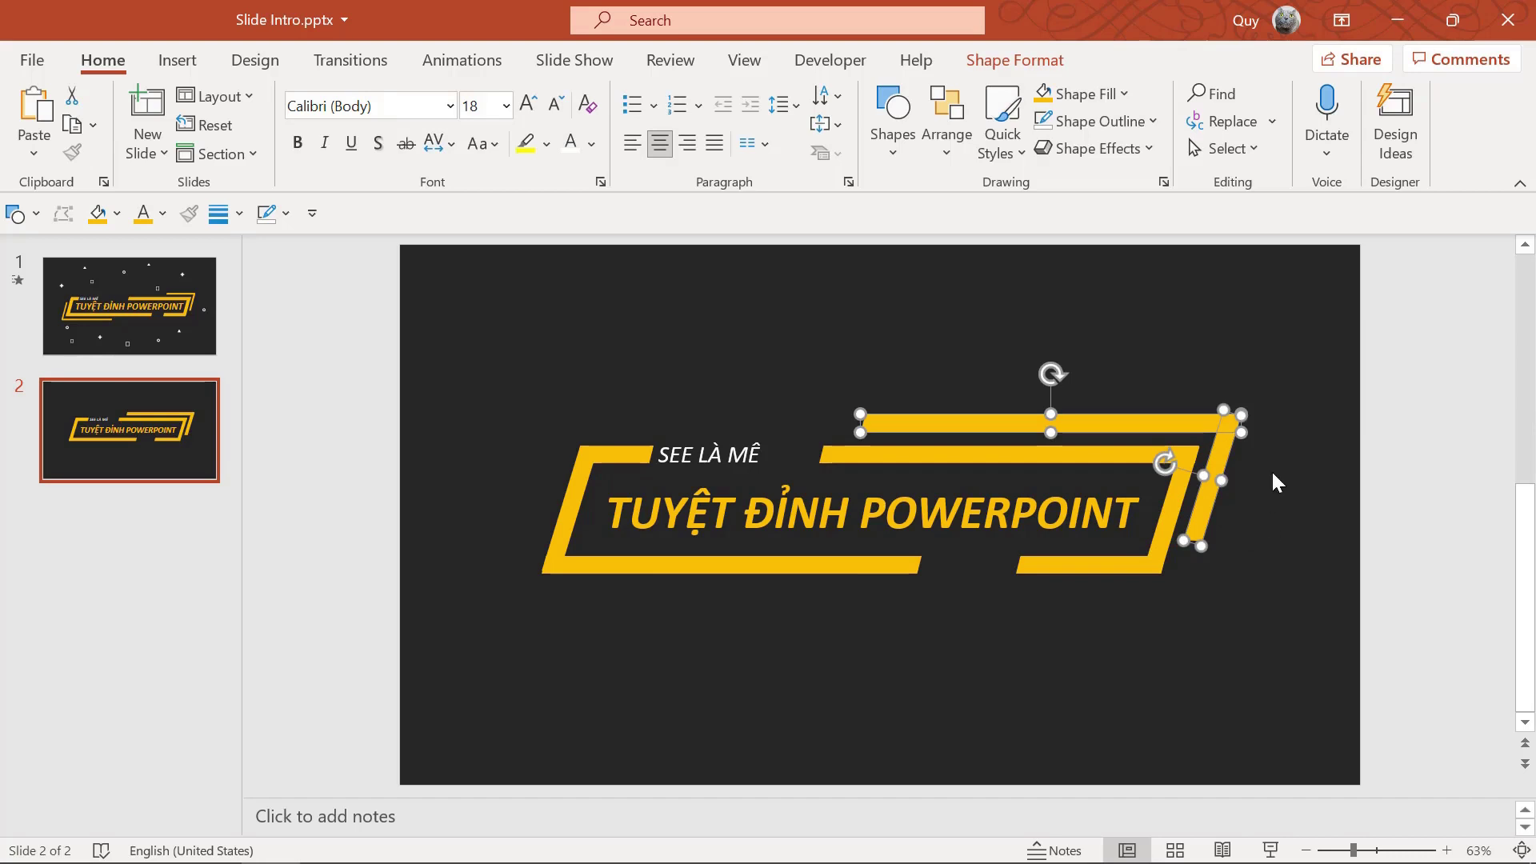
scroll(1272, 472, "up", 4, "ctrl")
scroll(1273, 472, "up", 3, "ctrl")
left_click(1074, 405)
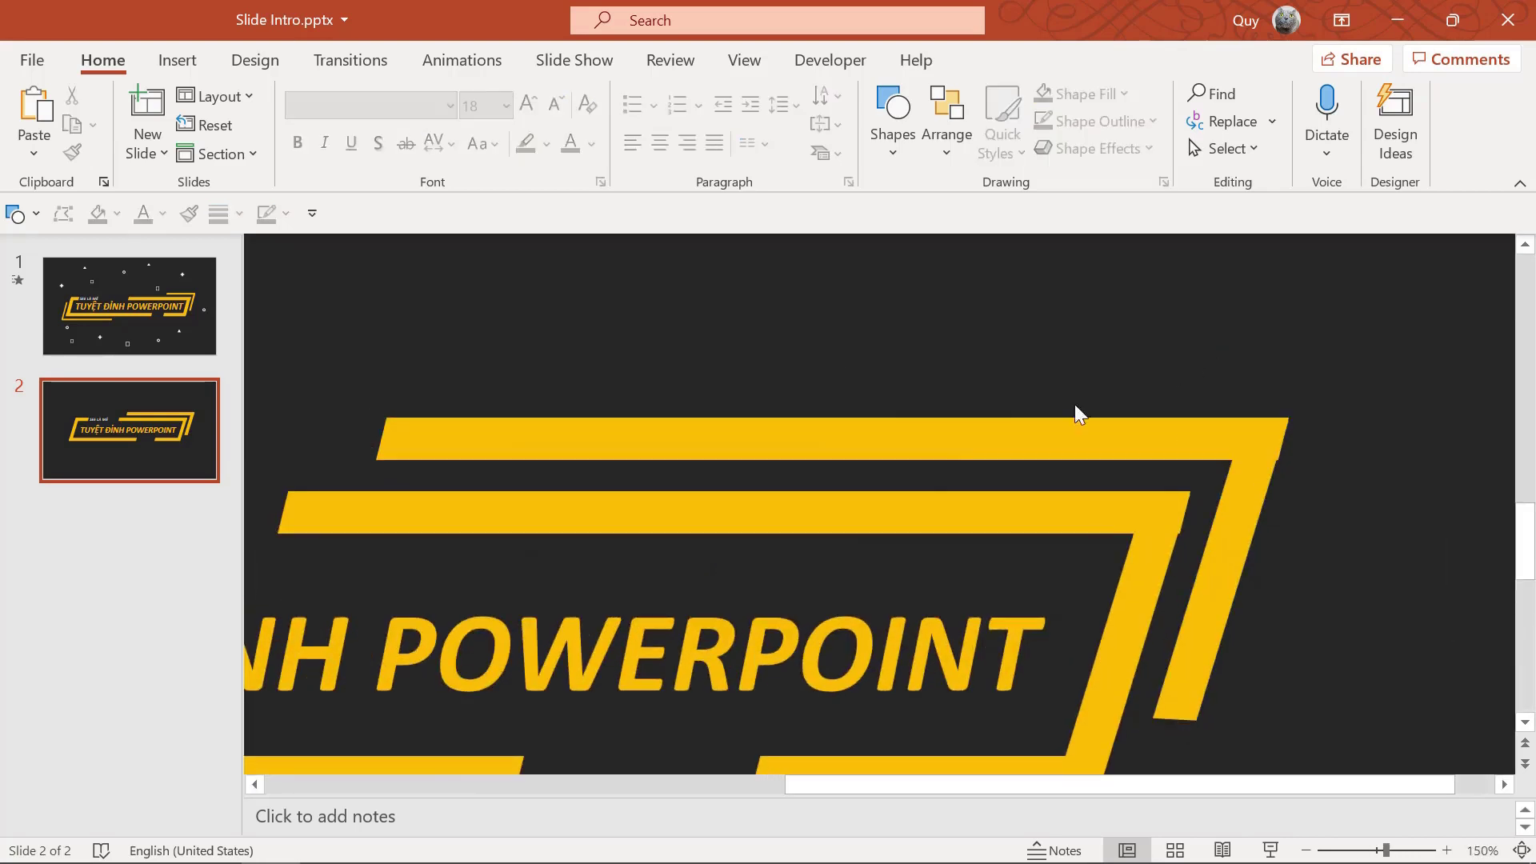
Make the copied top bar and copied slanted bar thinner.
left_click(917, 425)
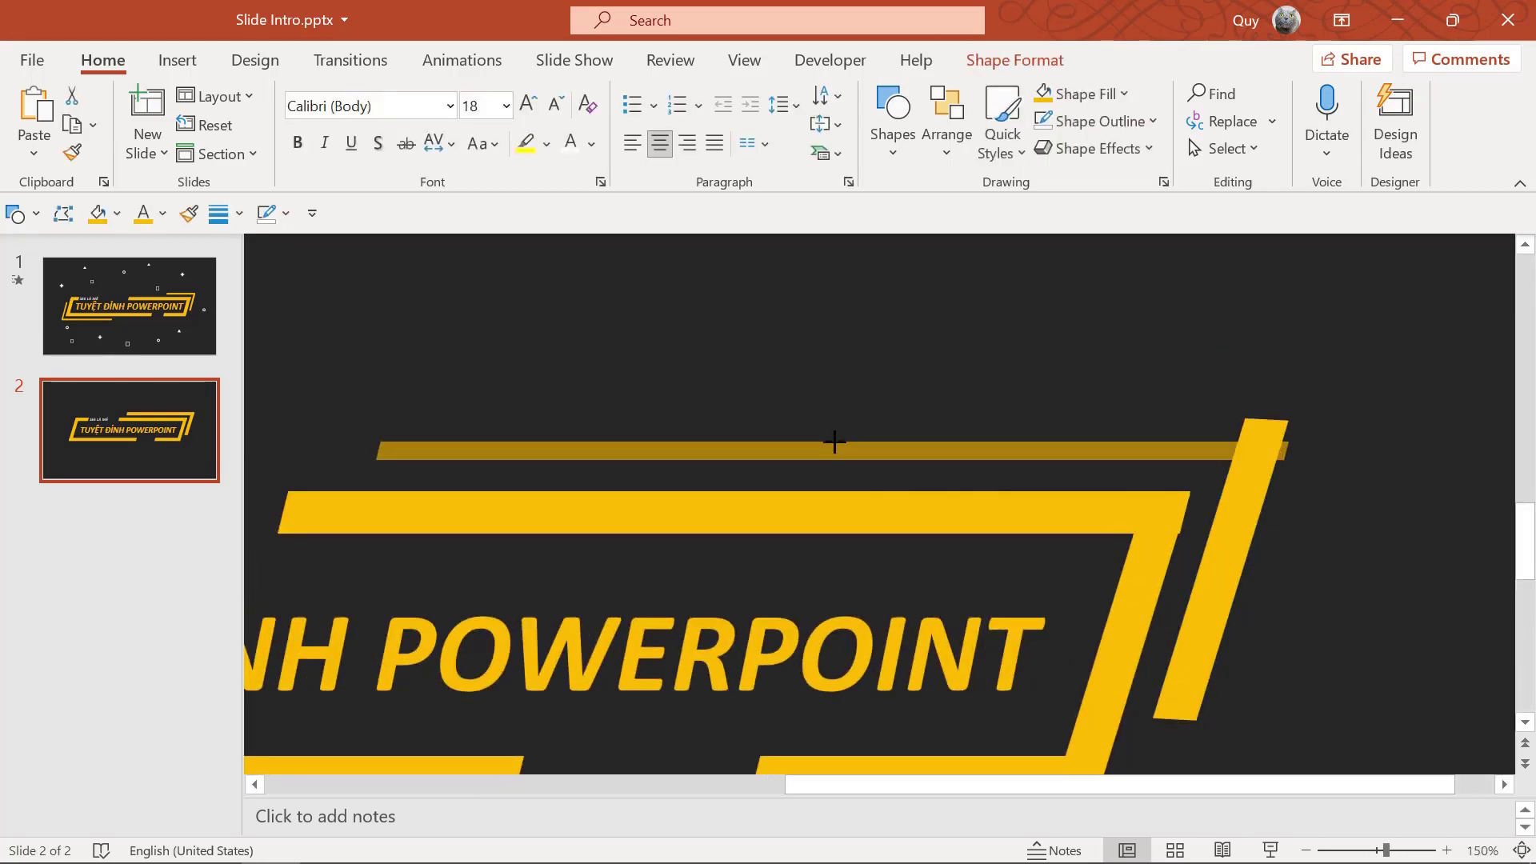
left_click_drag(835, 427, 833, 441)
left_click(1244, 545)
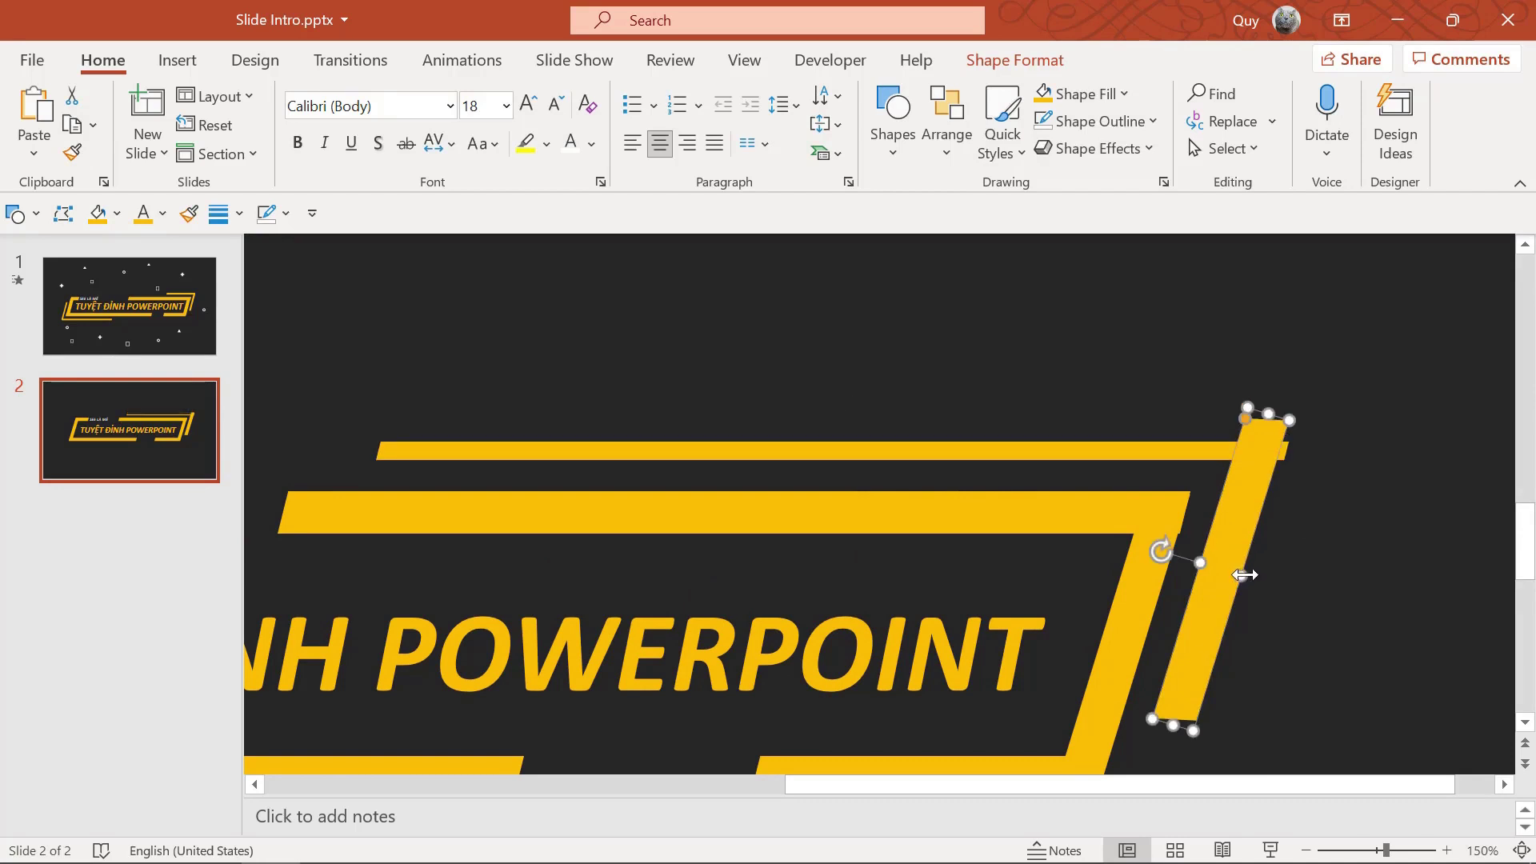
mouse_move(1246, 567)
left_mouse_down()
mouse_move(1222, 570)
mouse_move(1244, 551)
left_mouse_up()
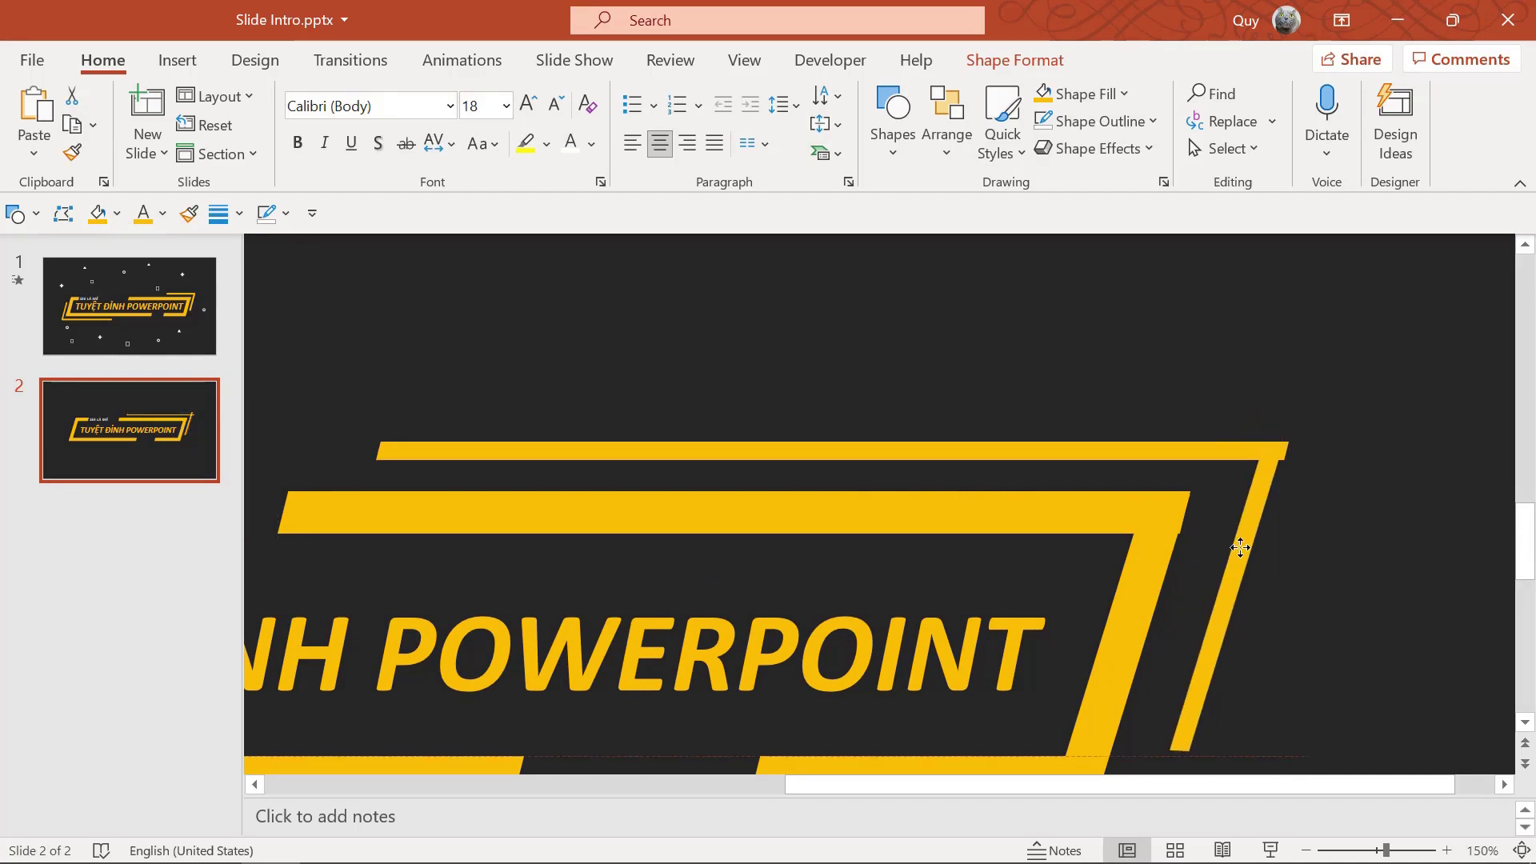
left_click(1331, 541)
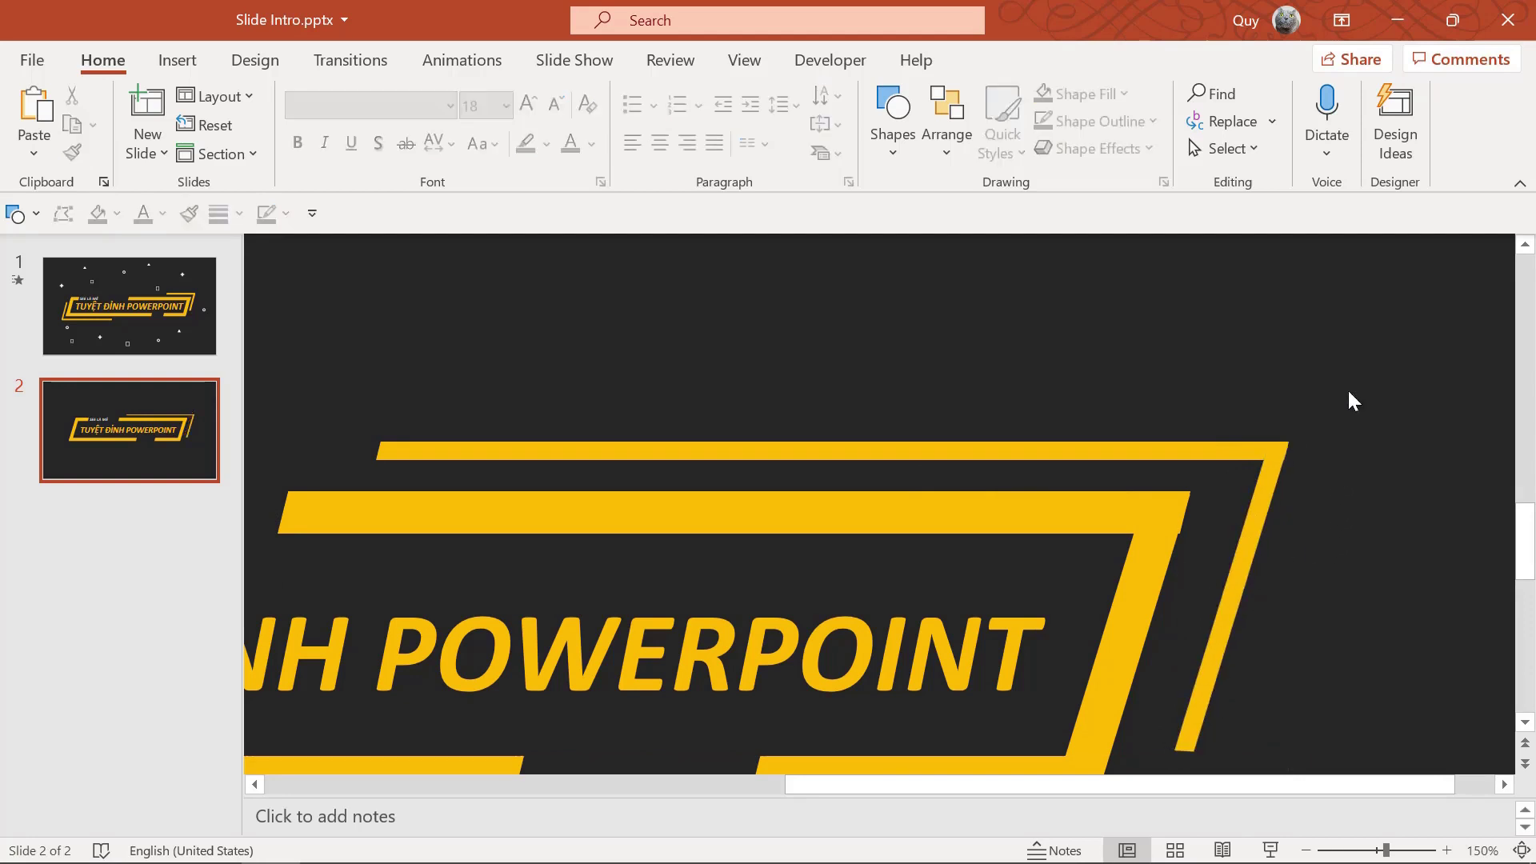
Nudge both thin copied bars slightly to the left.
left_click(1274, 491)
left_click(1213, 450, "shift")
left_click_drag(1217, 449, 1184, 449)
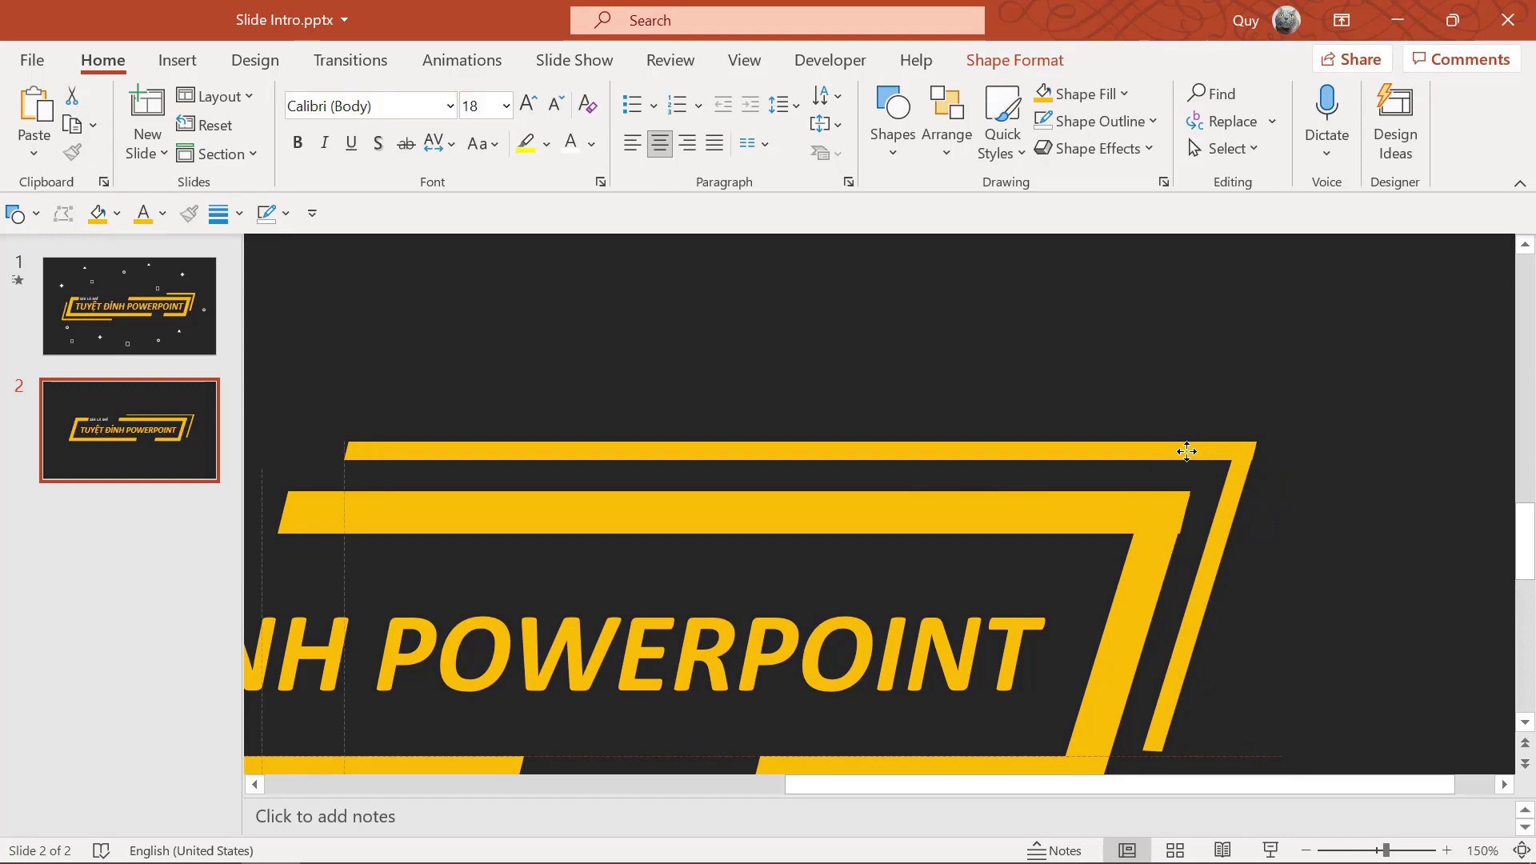
left_click(1291, 373)
scroll(1293, 373, "down", 10, "ctrl")
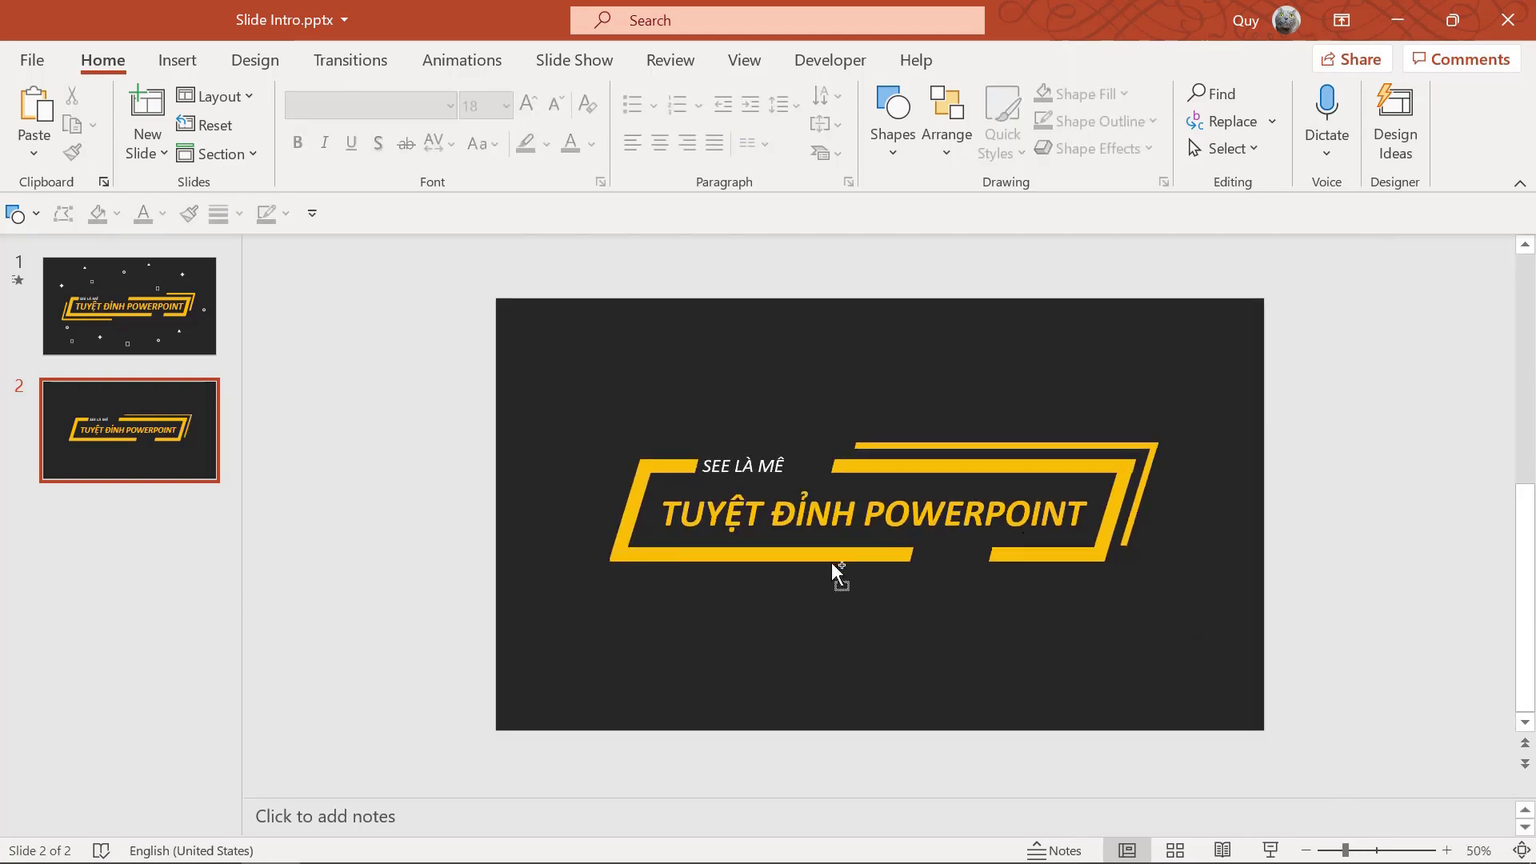
Zoom in and shorten the thin extra top bar from its left end.
scroll(832, 562, "up", 2, "ctrl")
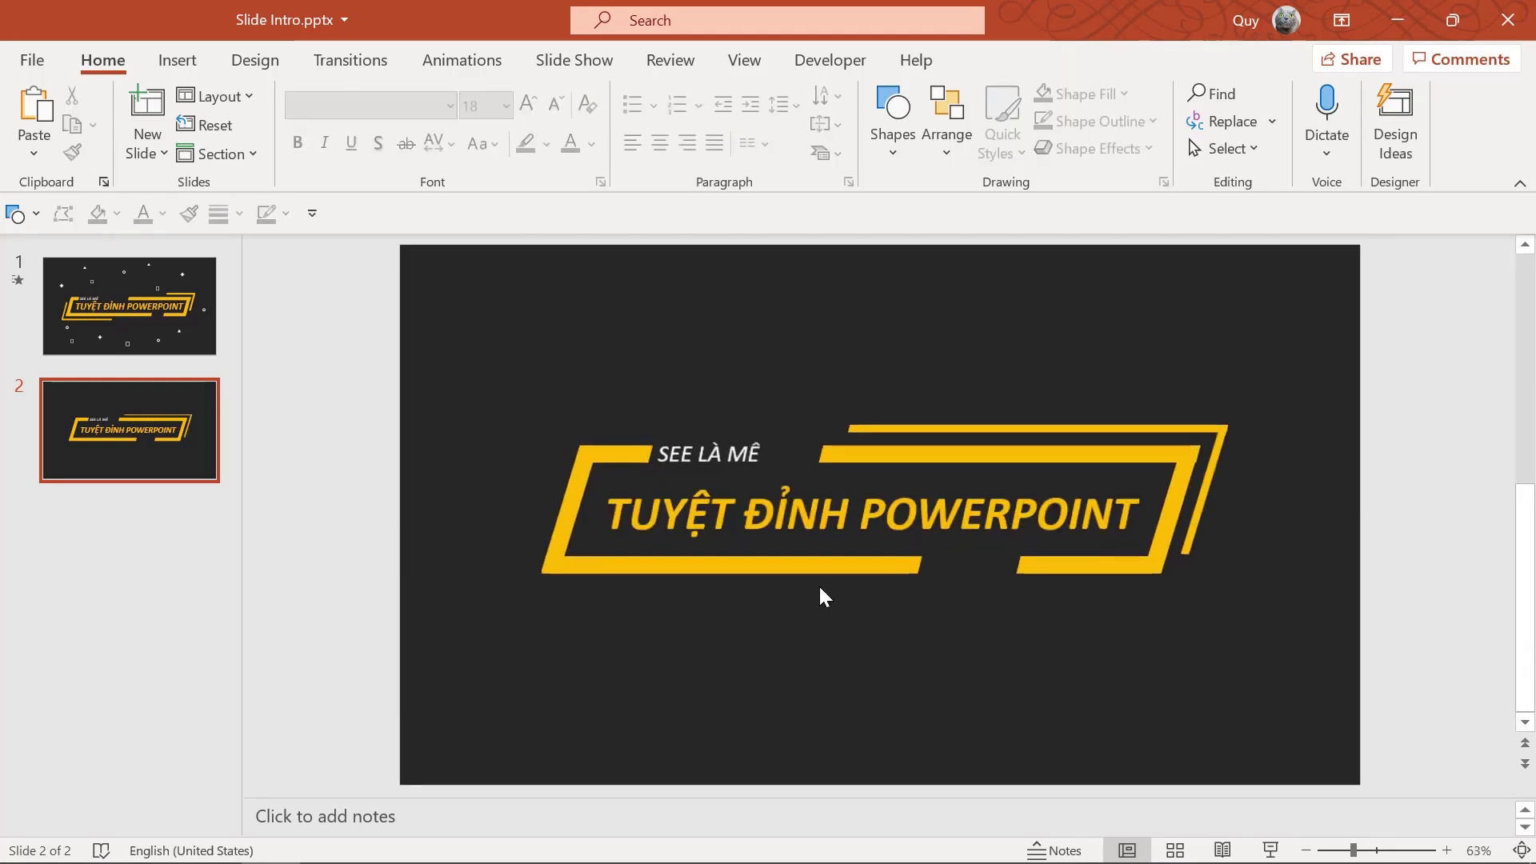
left_click(1005, 429)
scroll(891, 434, "up", 8, "ctrl")
scroll(264, 512, "up", 3, "ctrl")
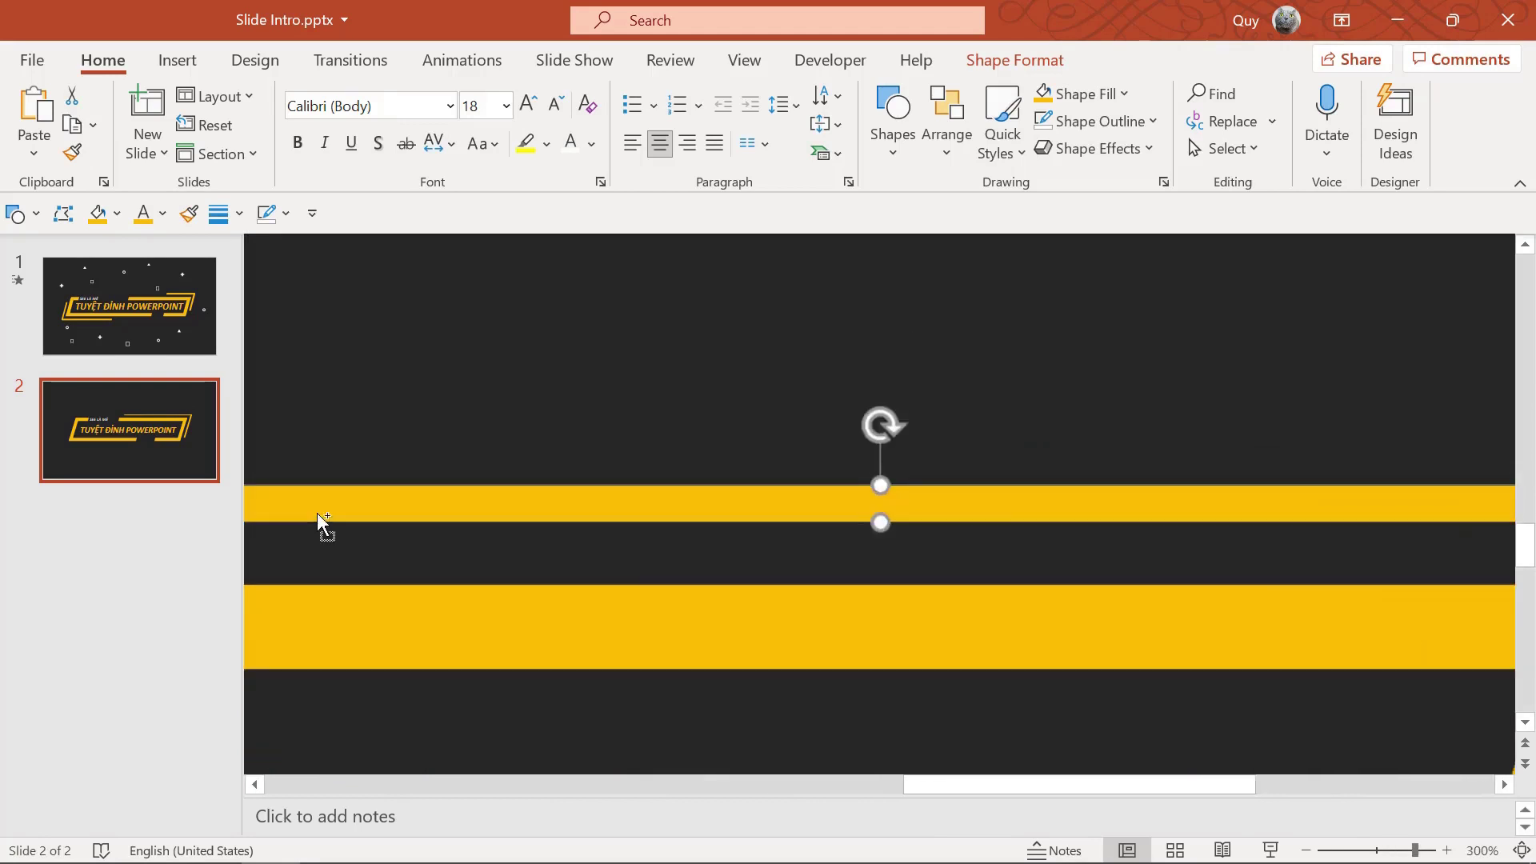
scroll(317, 512, "up", 3, "ctrl")
left_click_drag(1091, 779, 938, 776)
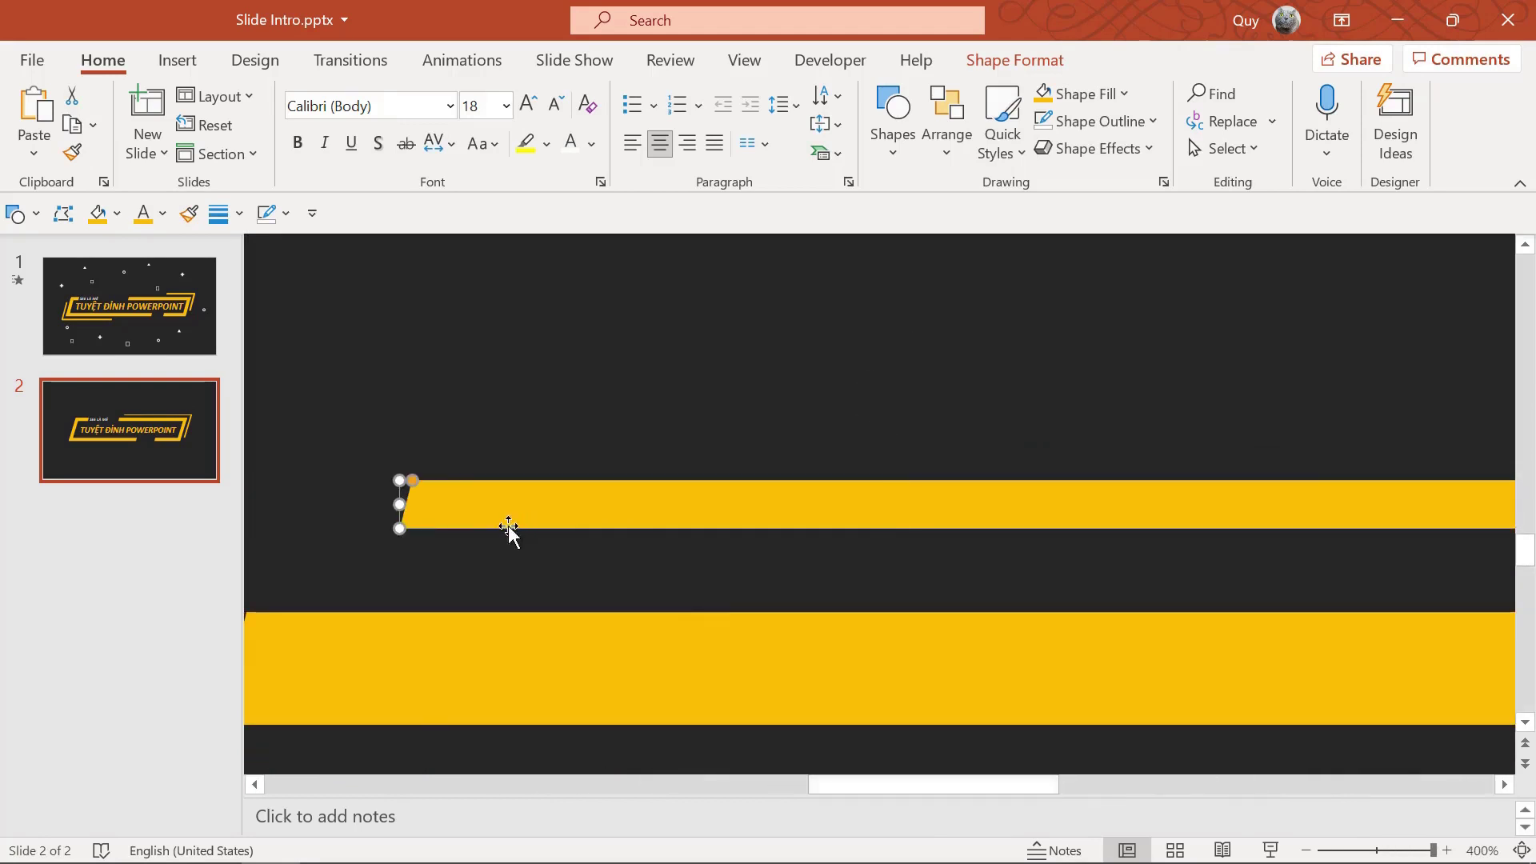
left_click_drag(521, 511, 1173, 503)
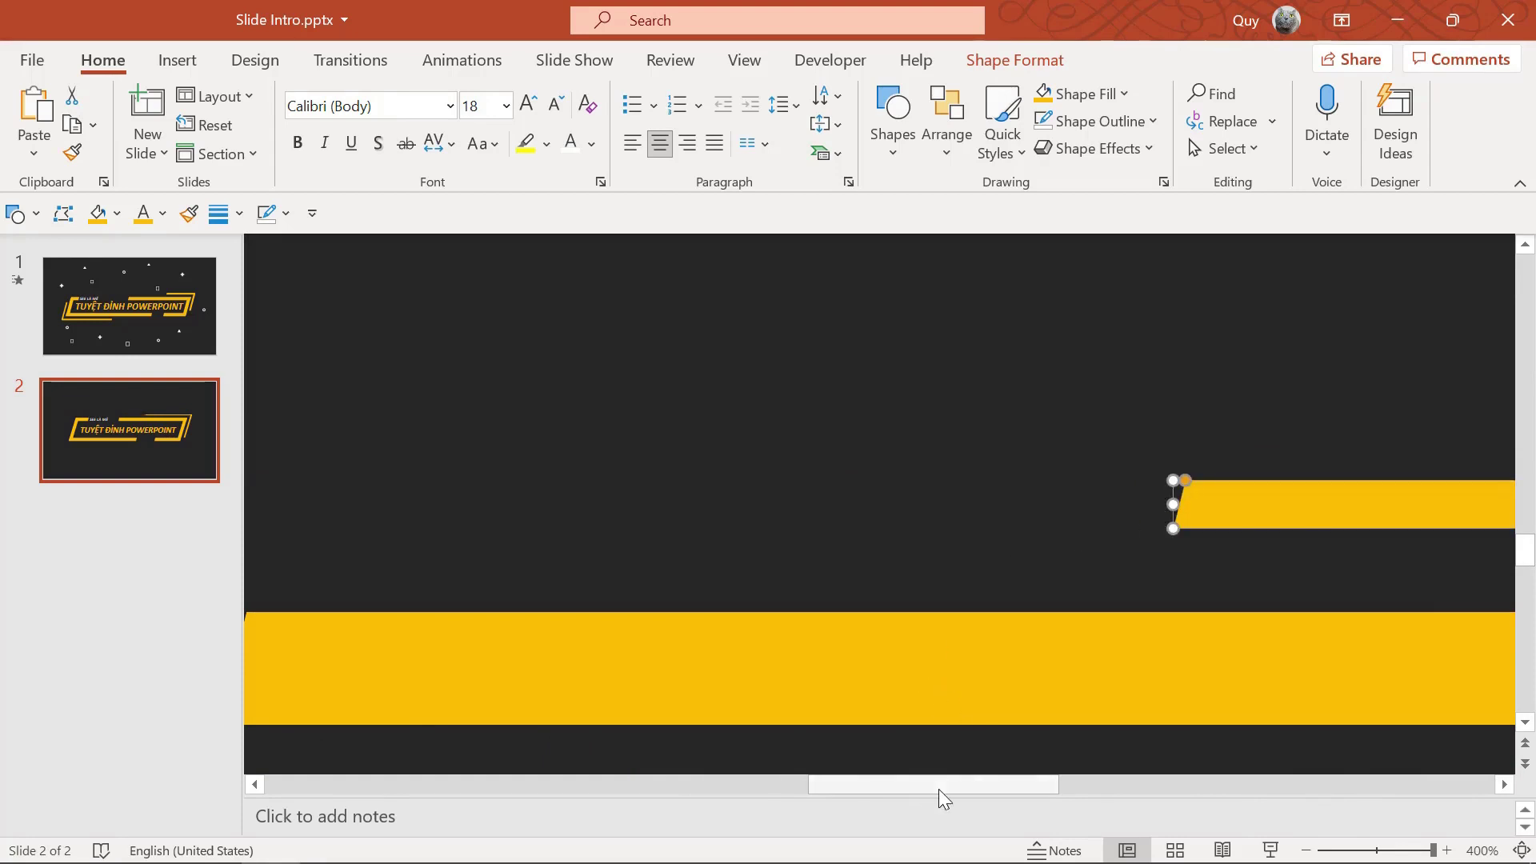
mouse_move(939, 789)
left_mouse_down()
mouse_move(1179, 795)
mouse_move(1069, 790)
left_mouse_up()
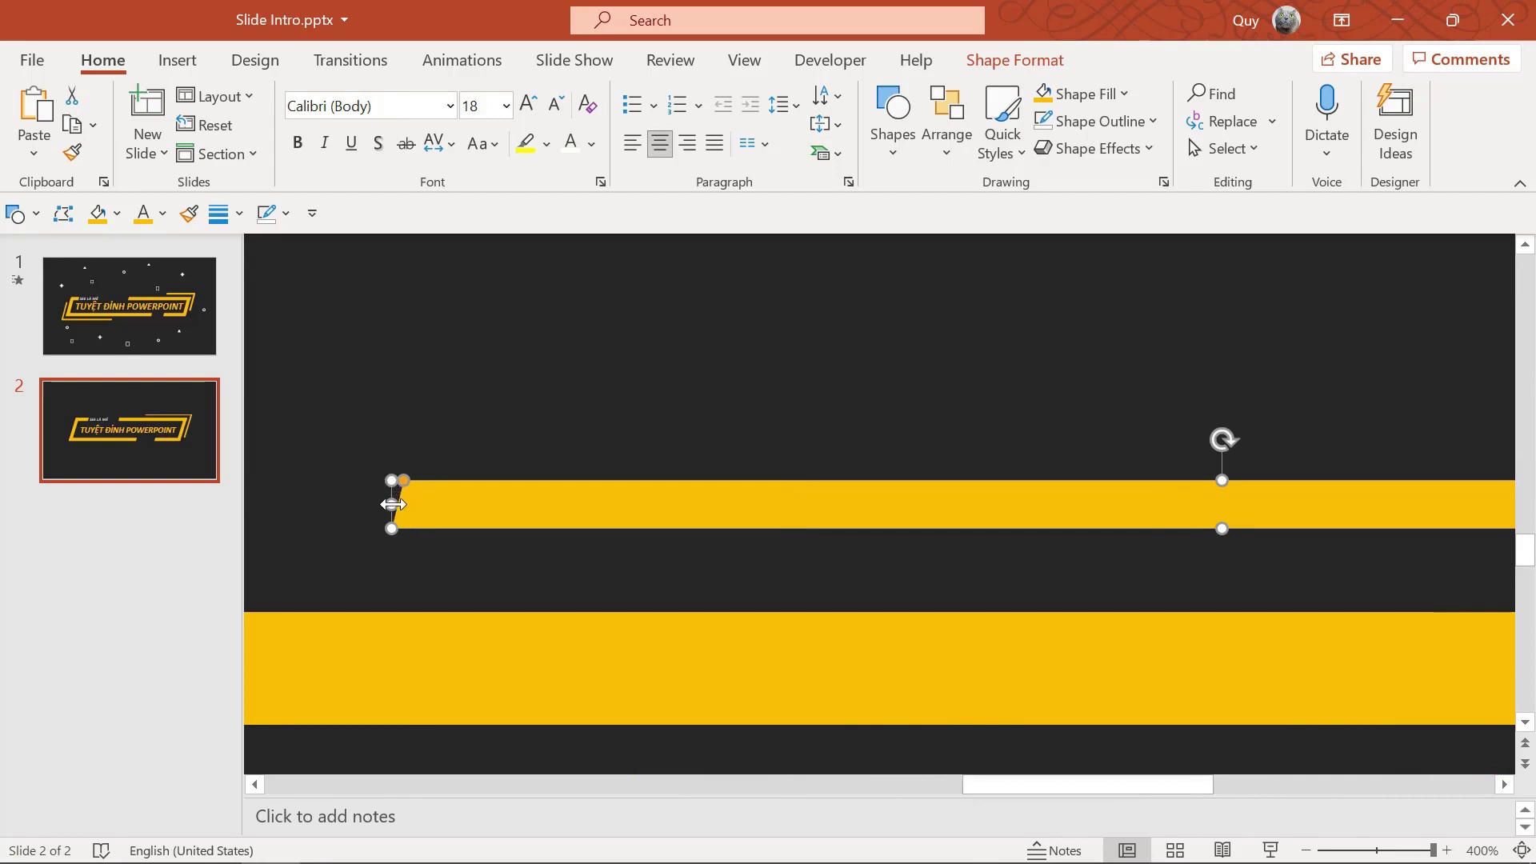
left_click_drag(392, 505, 1254, 504)
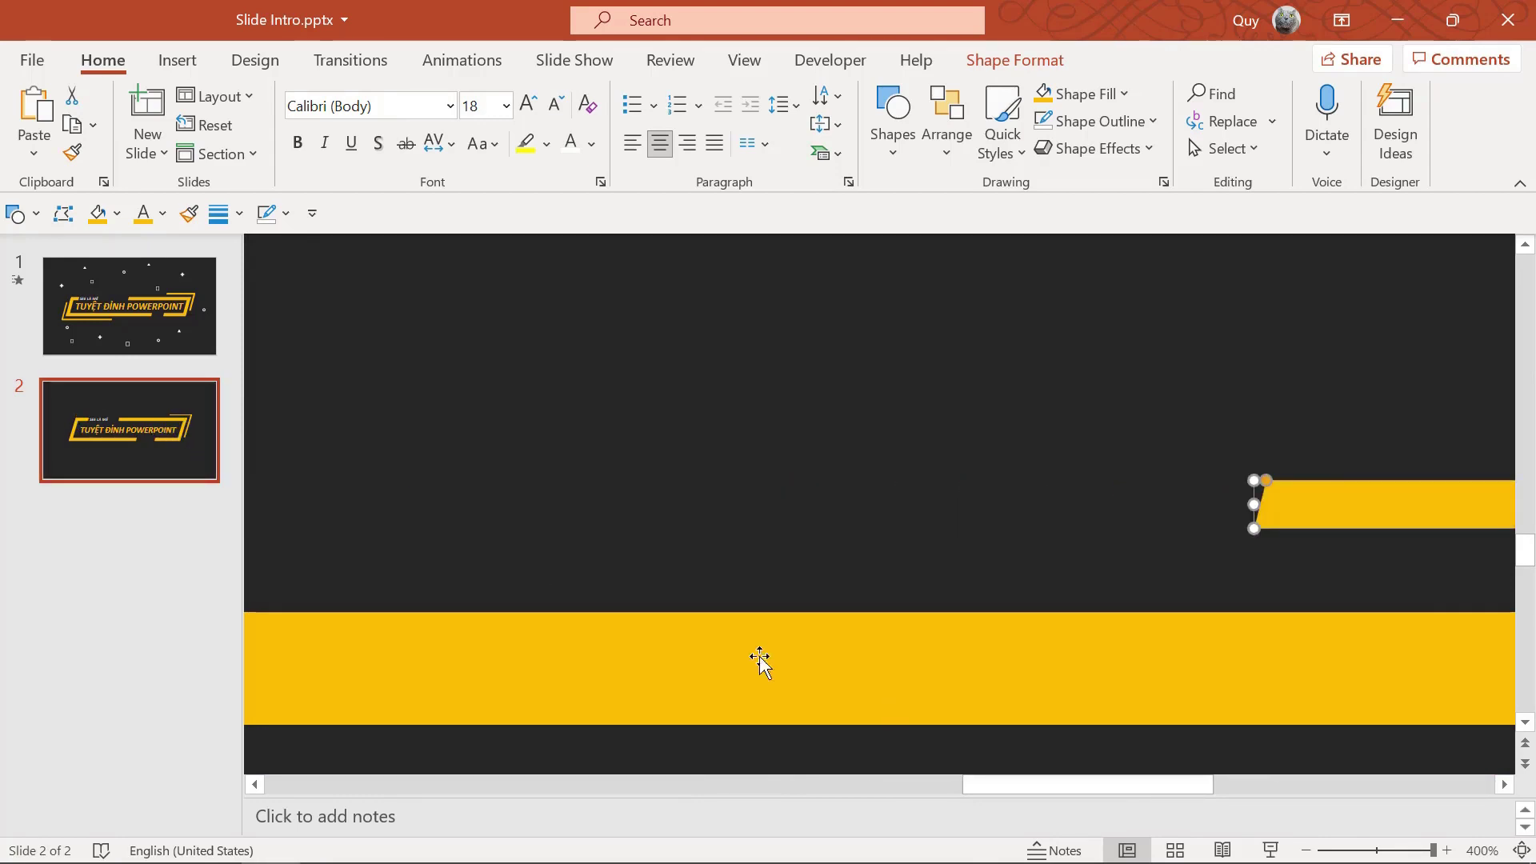
scroll(1073, 611, "down", 5, "ctrl")
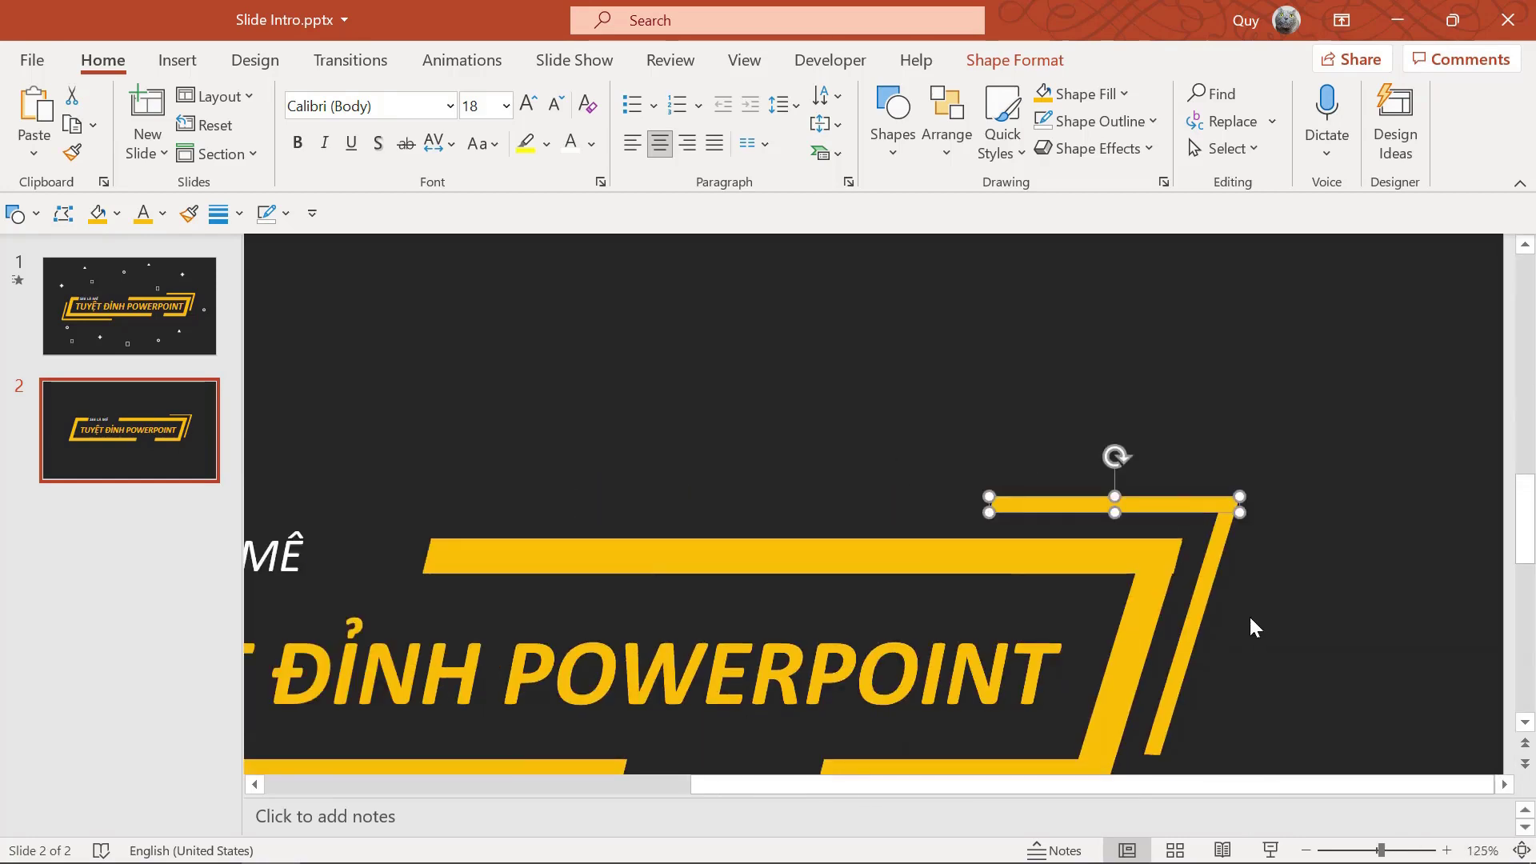
Shorten the thin slanted stroke by pulling its lower end upward.
left_click(1193, 626)
scroll(1193, 628, "down", 2)
scroll(1194, 650, "up", 5, "ctrl")
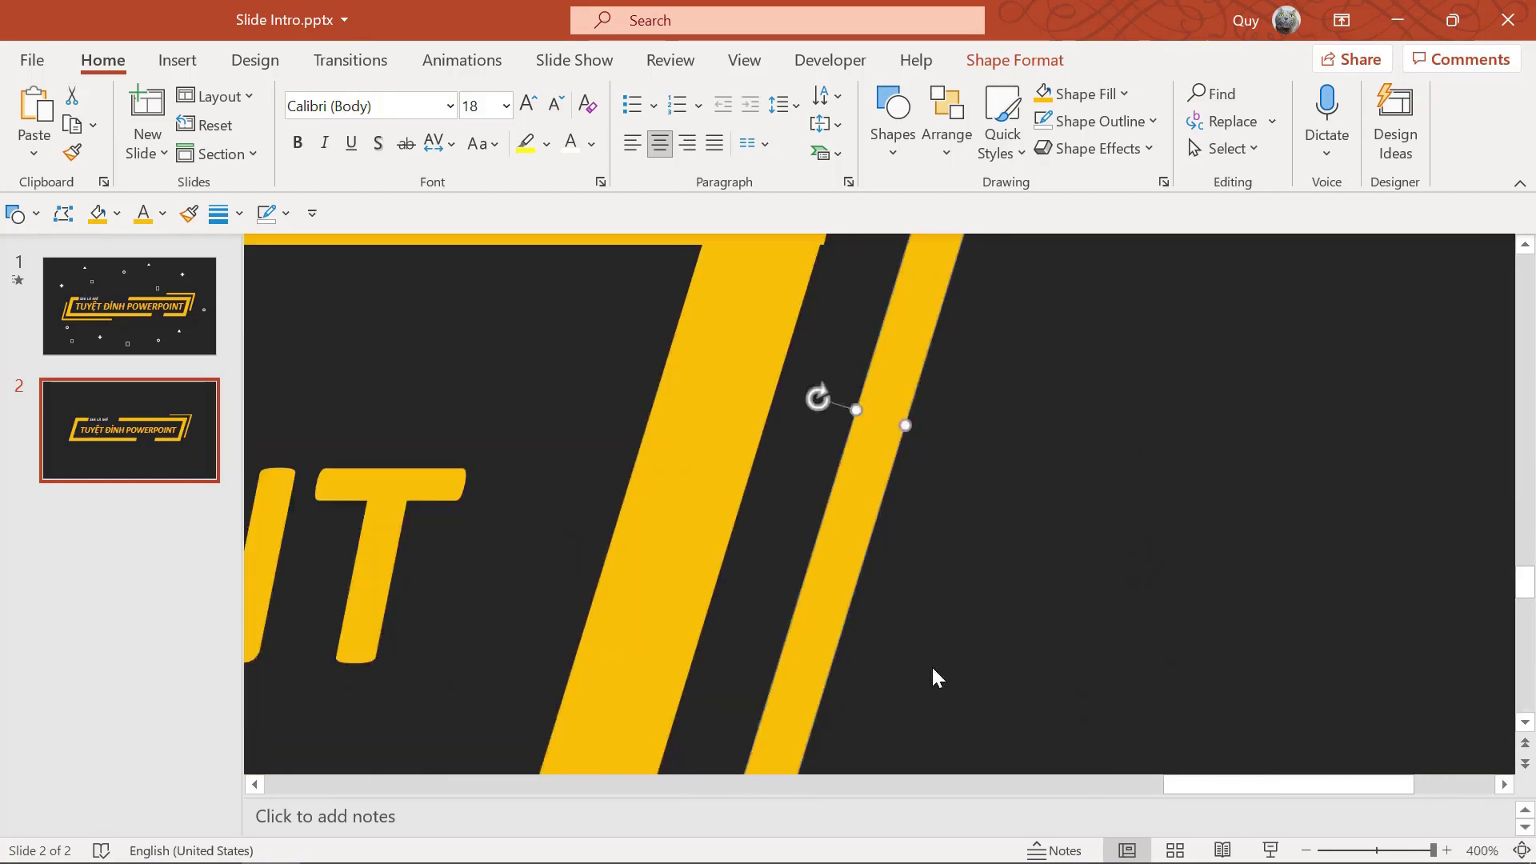
left_click_drag(753, 626, 812, 446)
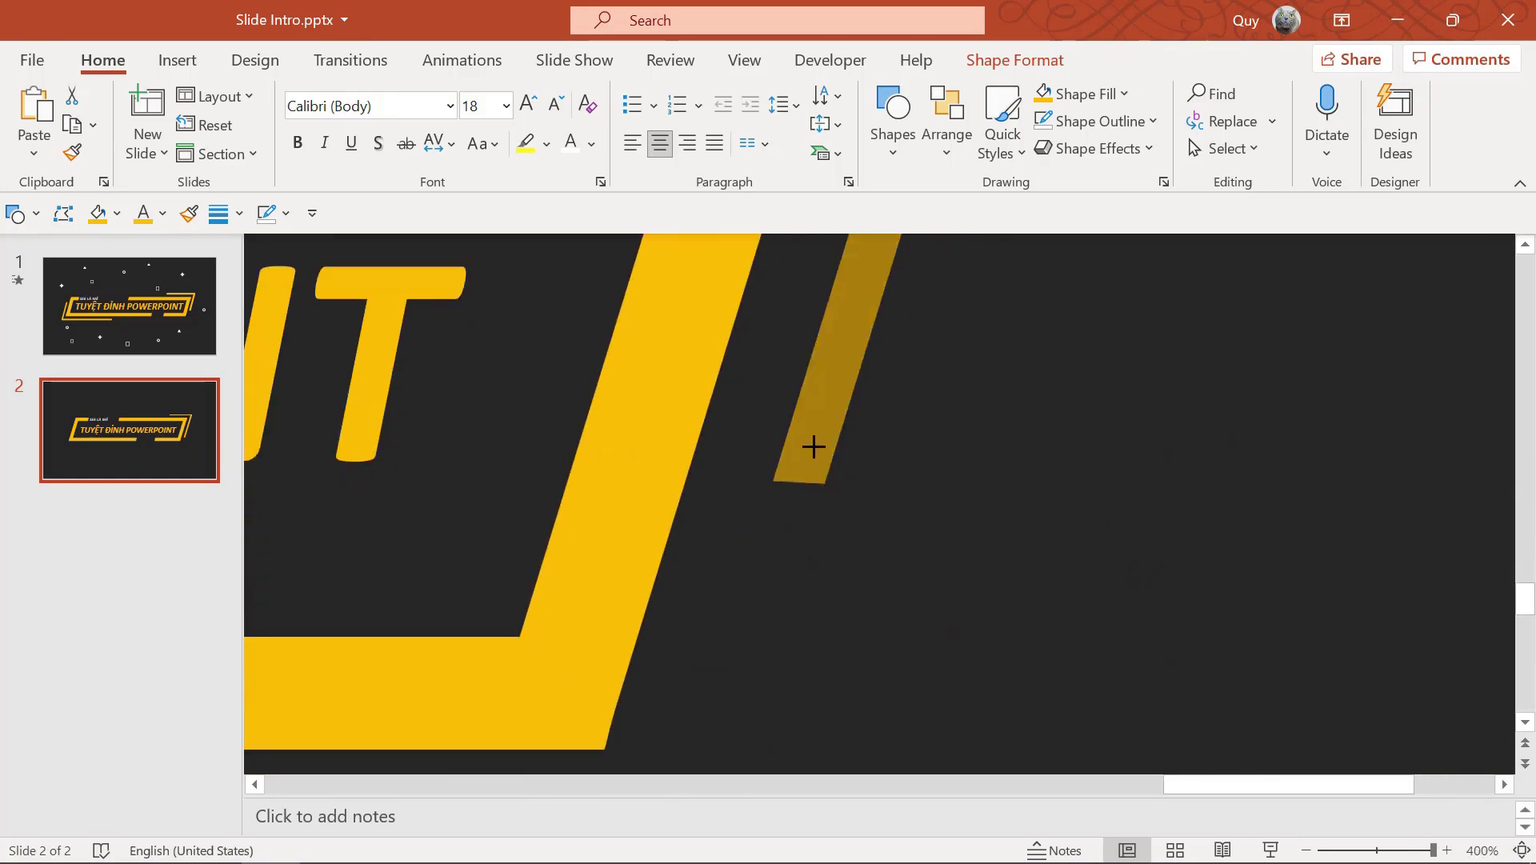
left_click(963, 554)
scroll(962, 554, "down", 6, "ctrl")
scroll(872, 639, "down", 3, "ctrl")
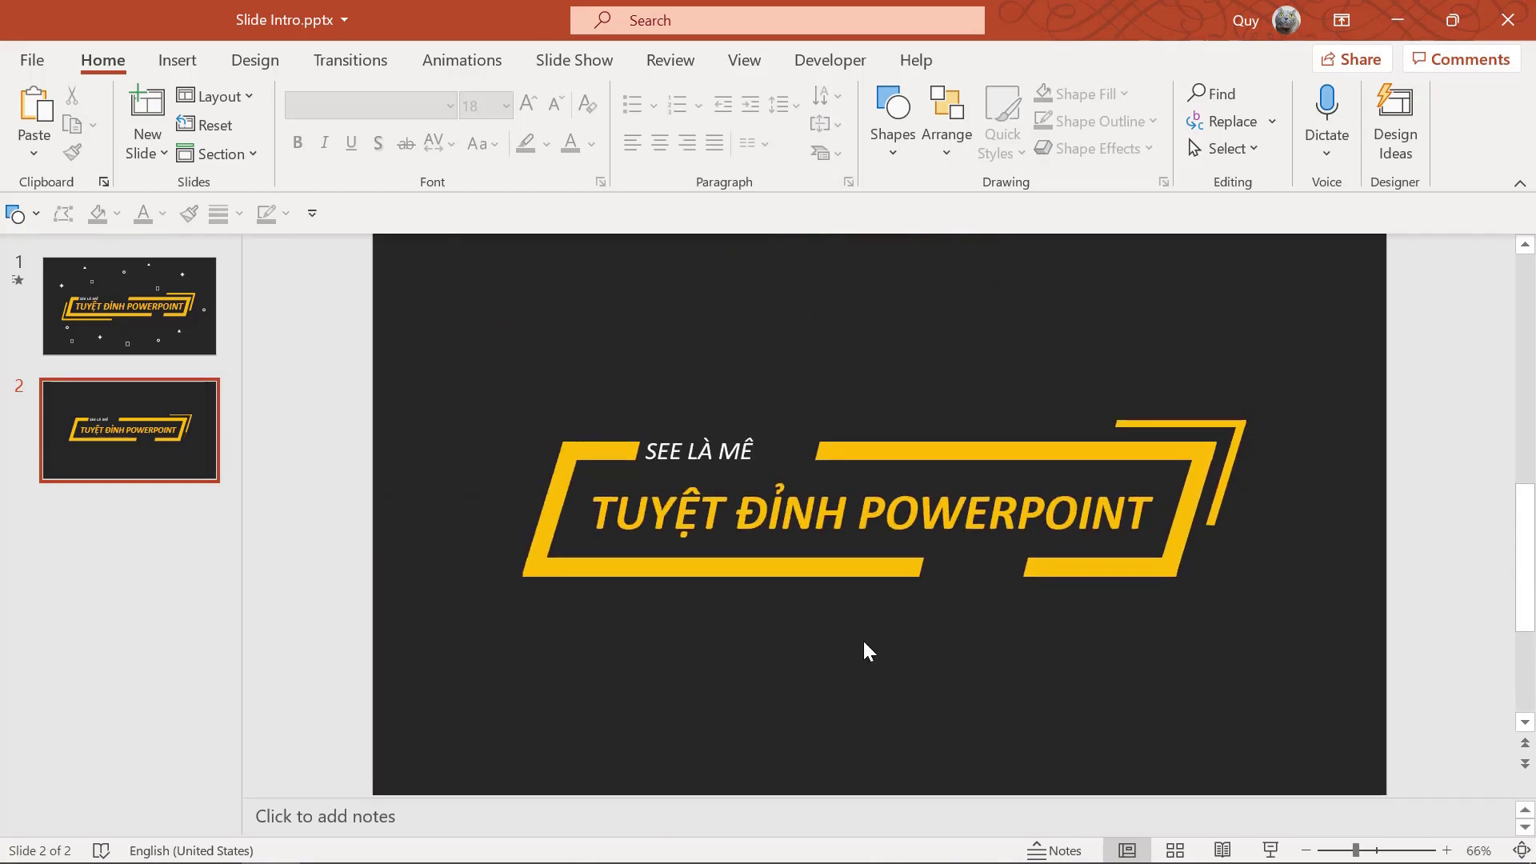
Copy the left bracket's bottom and slanted bars down and to the left.
left_click(636, 578)
left_click(546, 528, "shift")
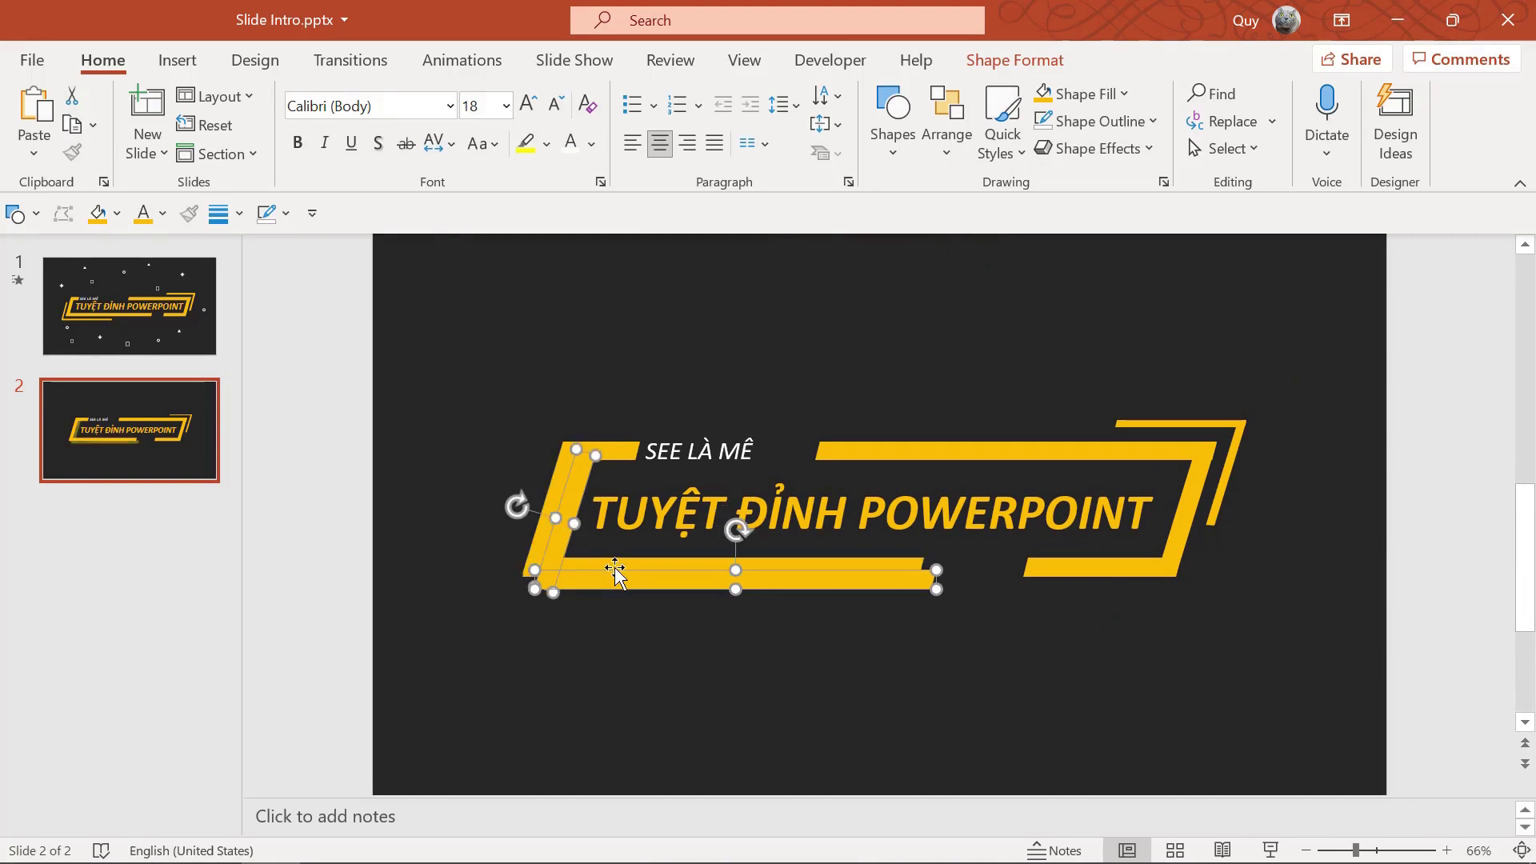
left_click_drag(608, 568, 564, 594)
scroll(551, 608, "up", 5, "ctrl")
Make the copied bottom bar and copied slanted bar thinner.
left_click(909, 560)
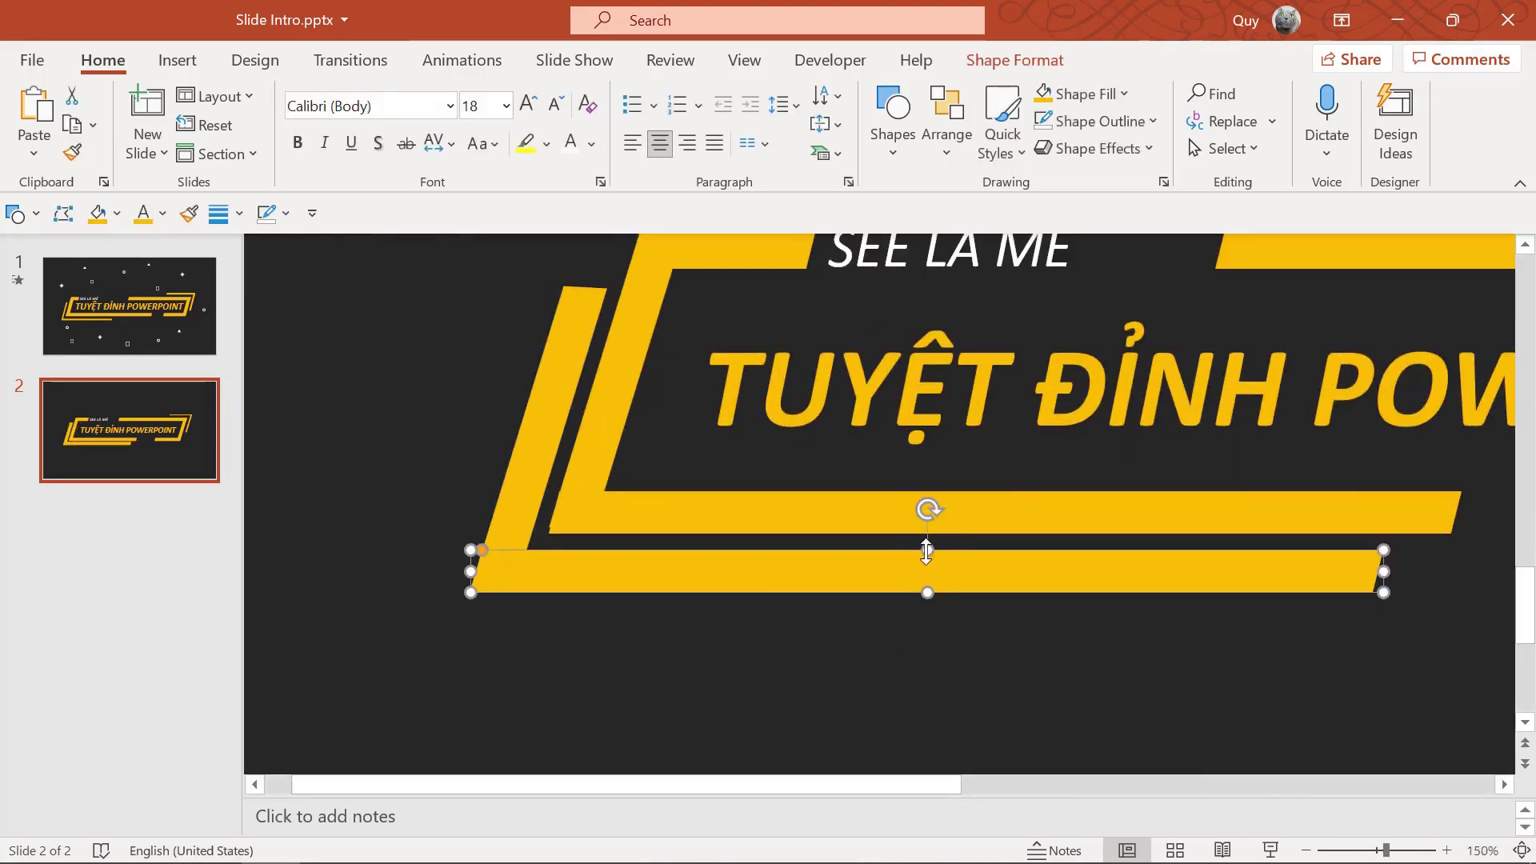
left_click_drag(928, 549, 926, 564)
scroll(926, 564, "up", 1)
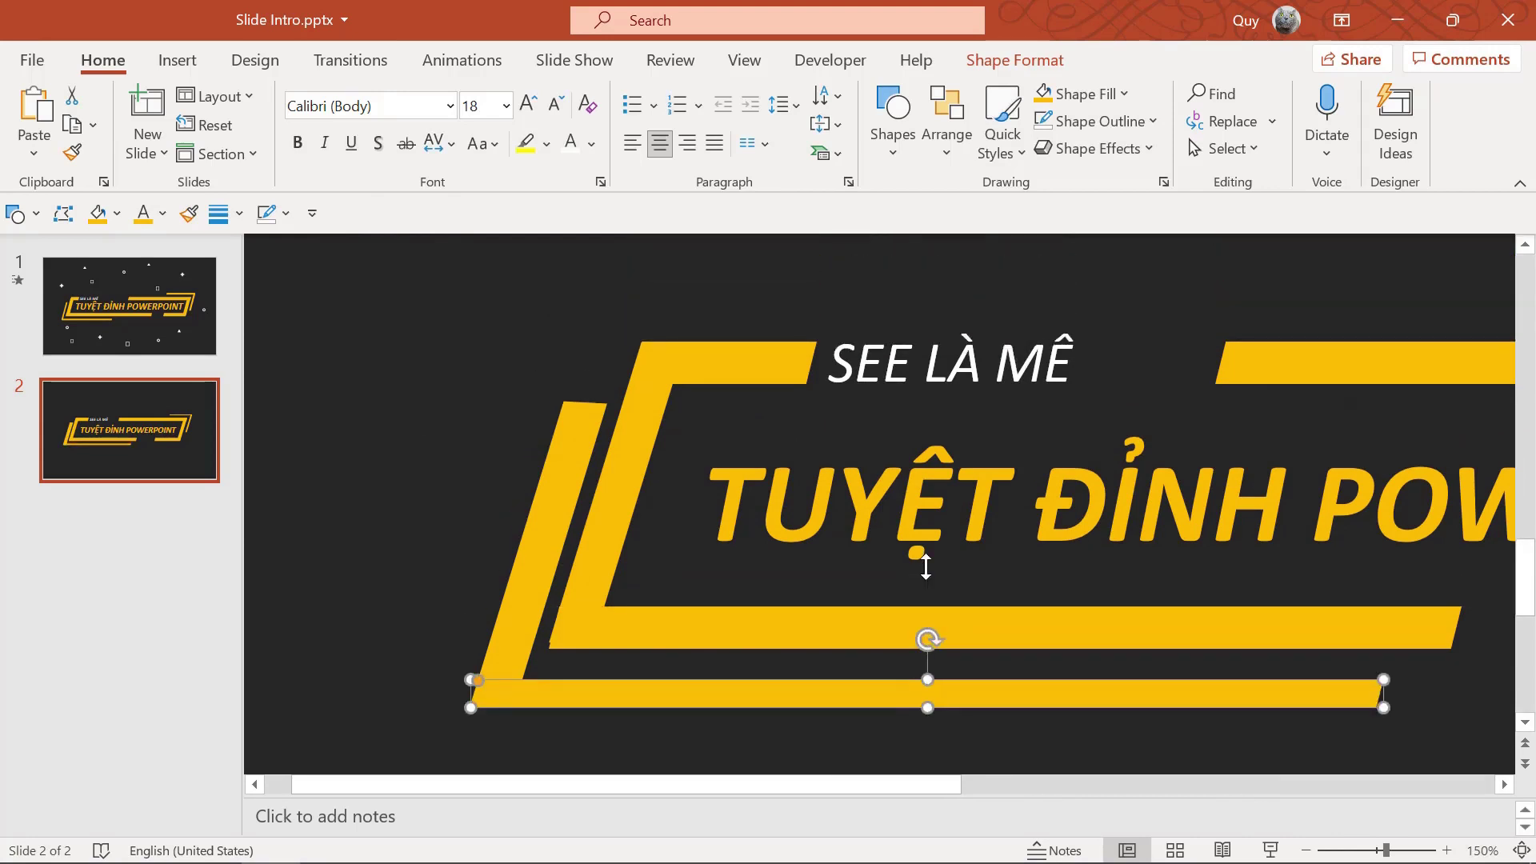
left_click(536, 540)
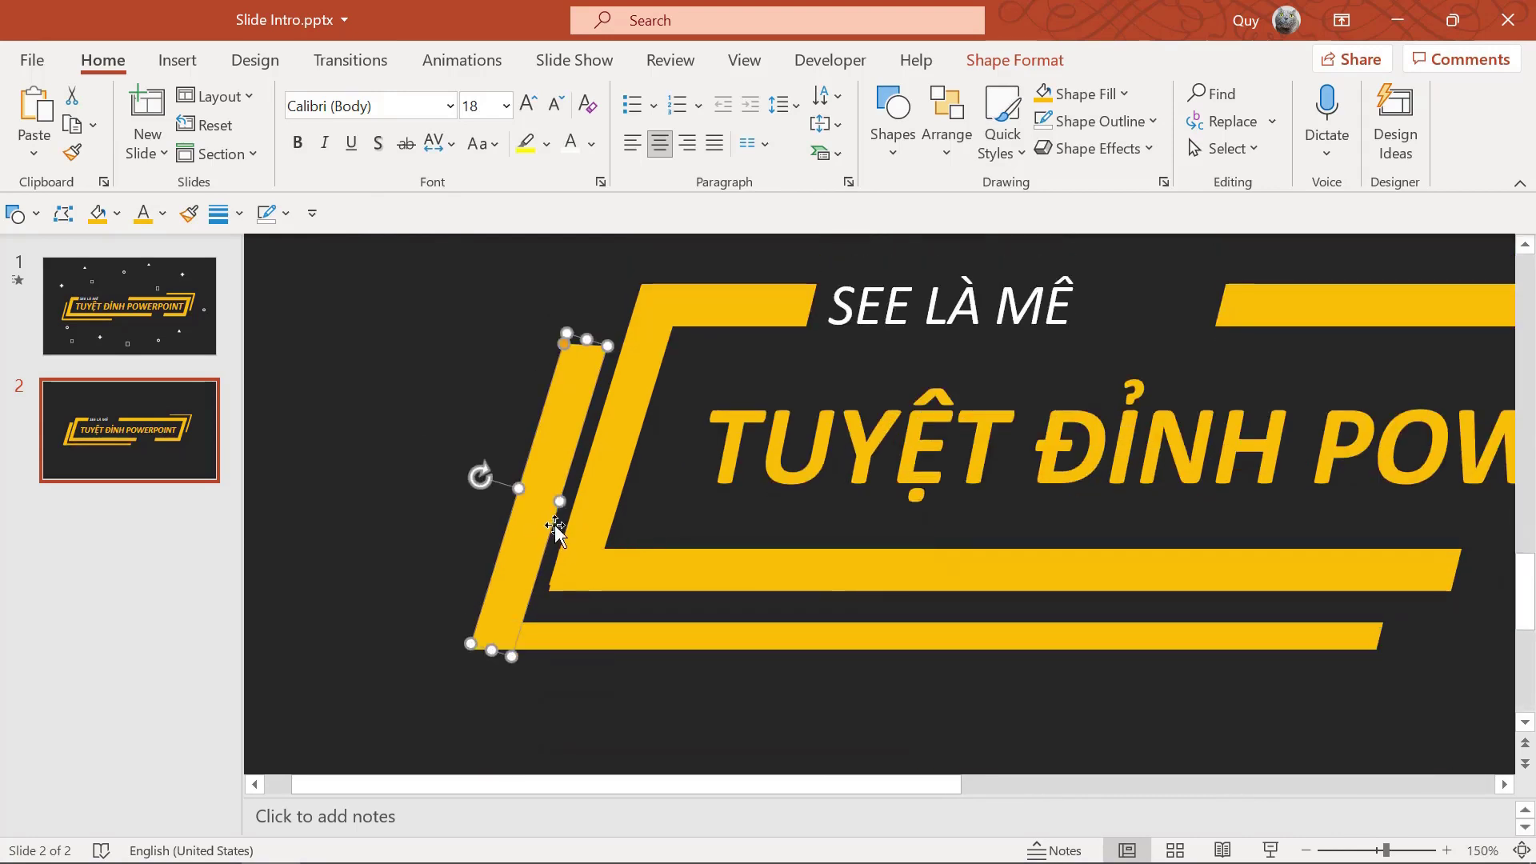
left_click_drag(558, 504, 542, 504)
left_click(619, 660)
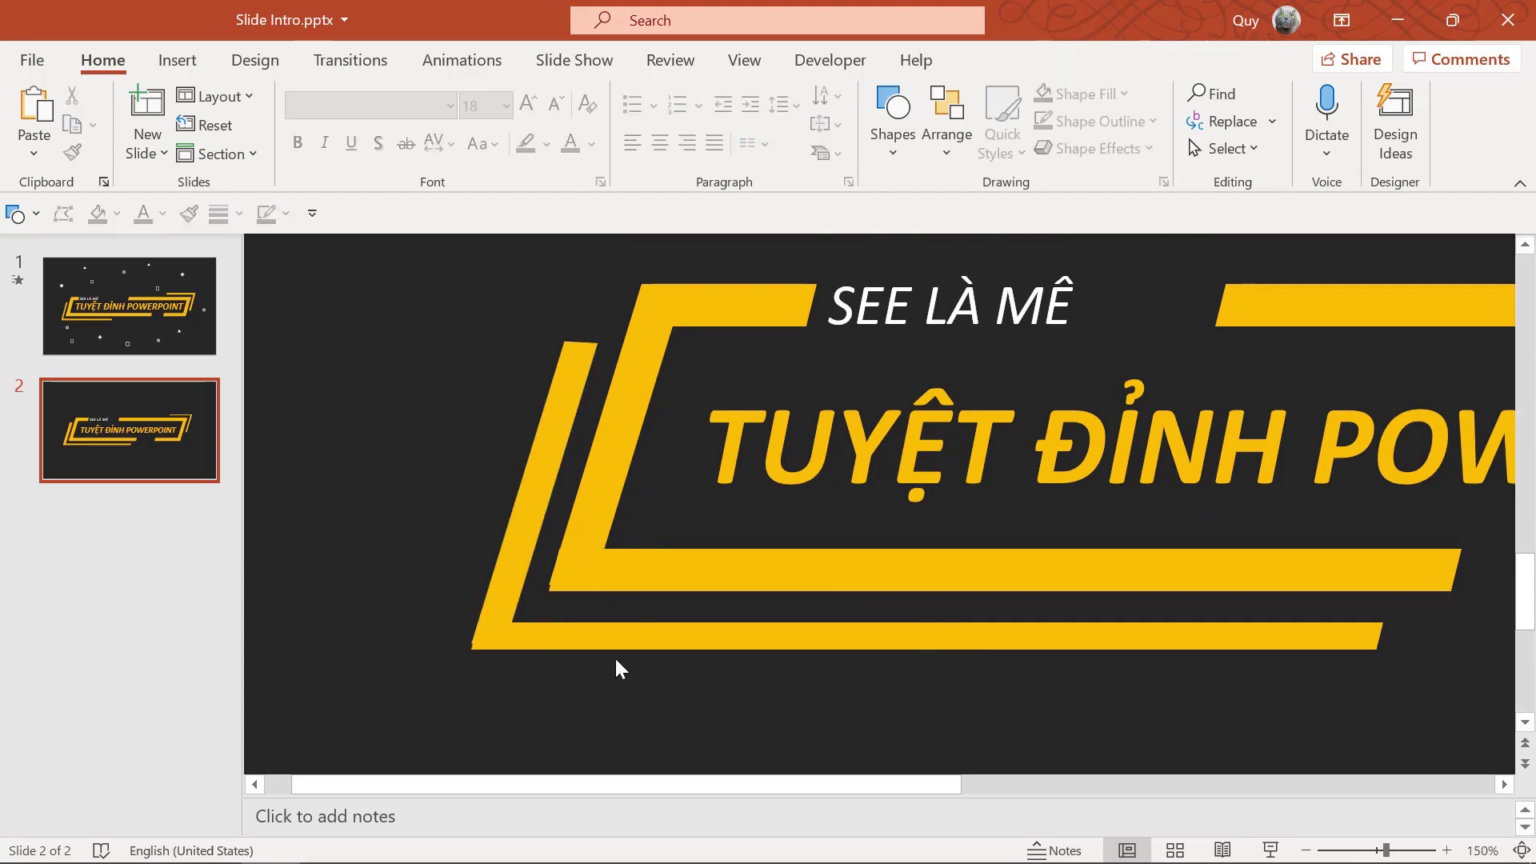
left_click(507, 582)
scroll(512, 575, "up", 5, "ctrl")
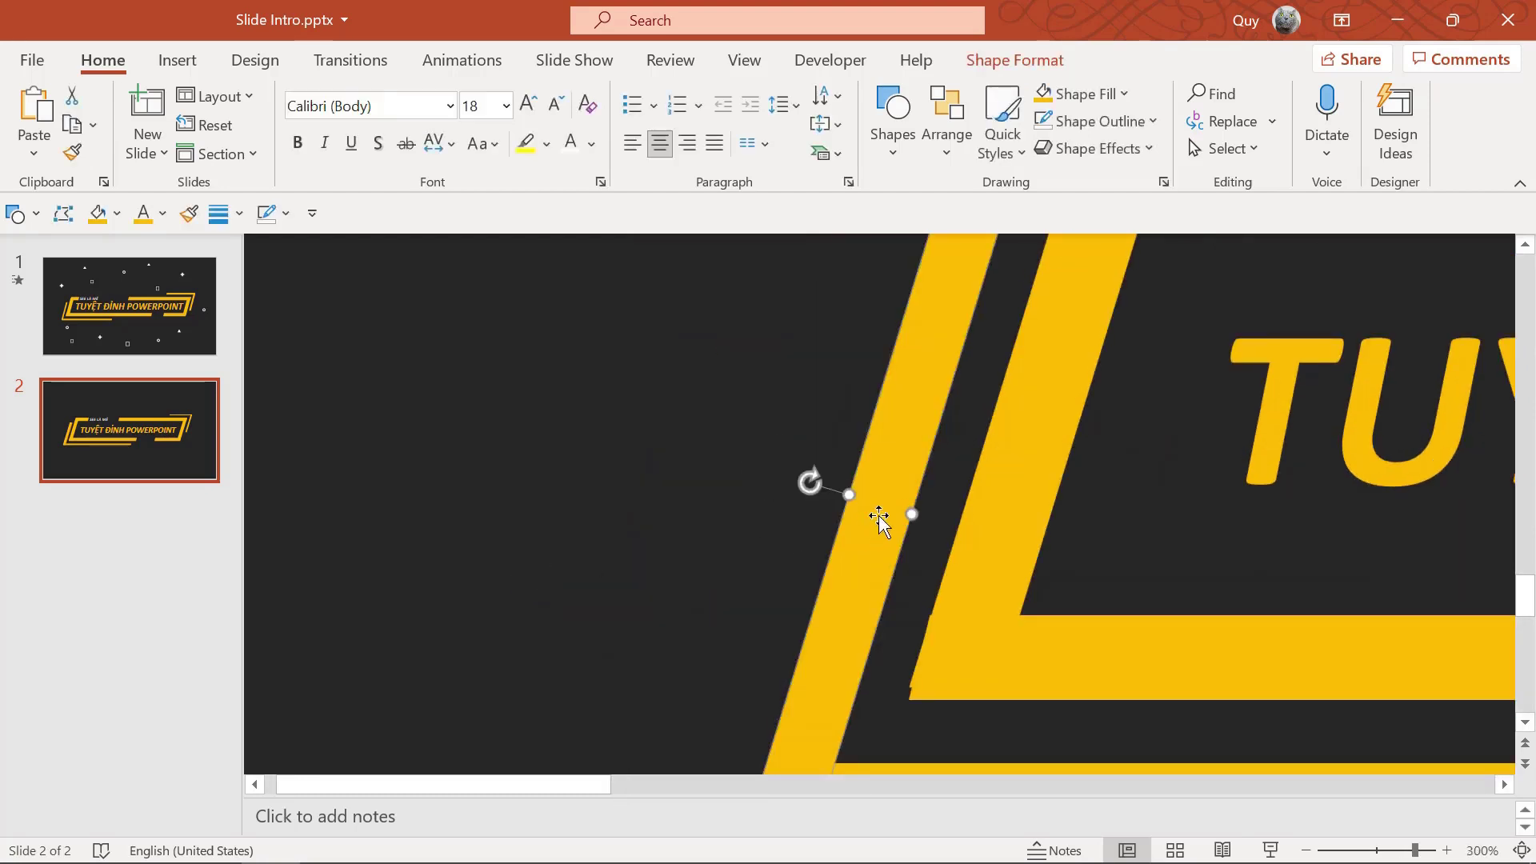
left_click_drag(911, 512, 898, 509)
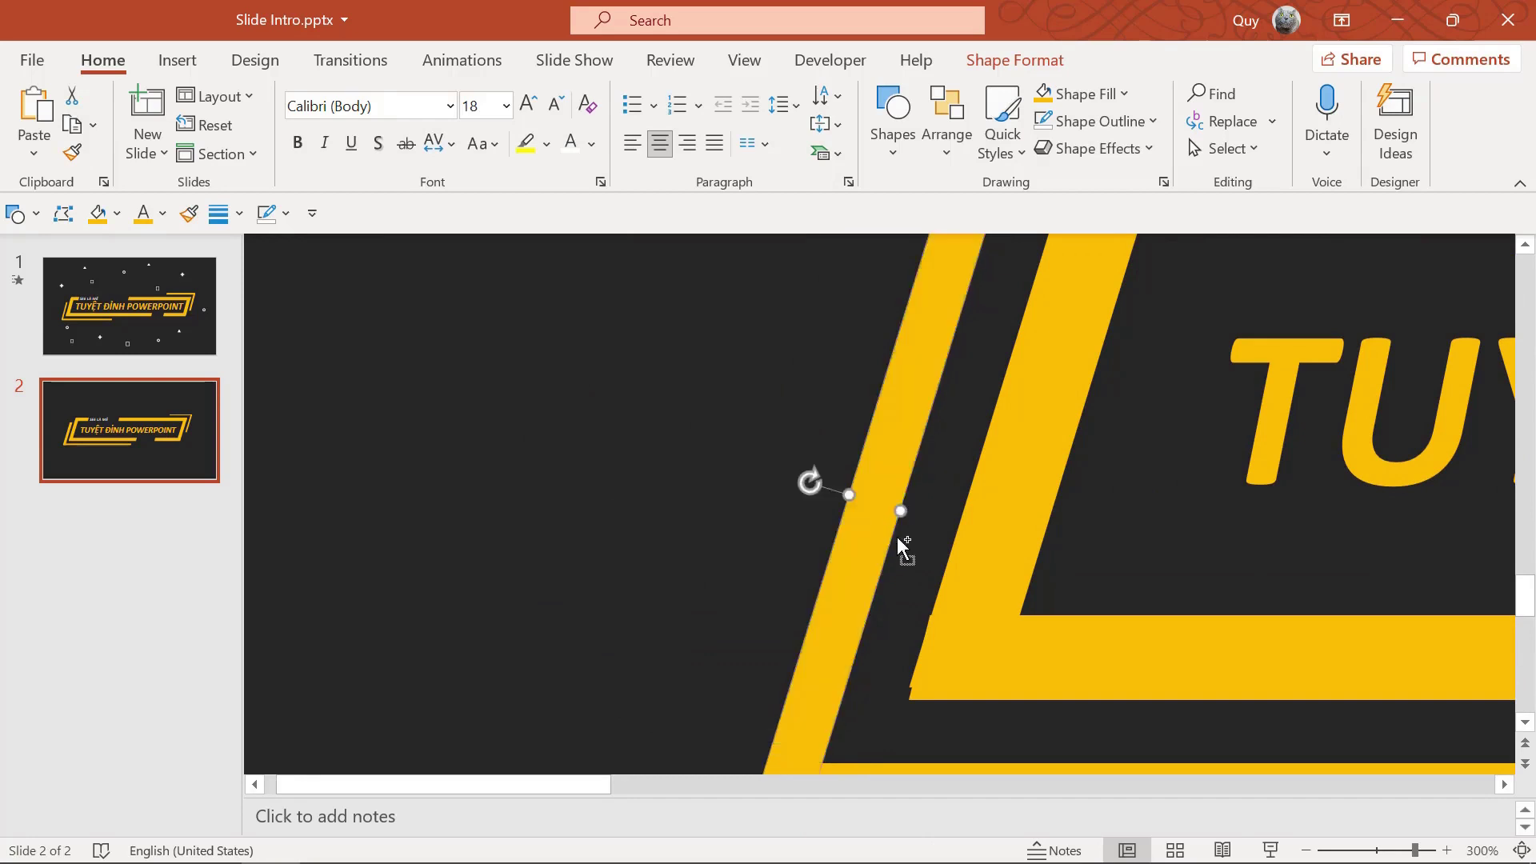
scroll(897, 538, "down", 5, "ctrl")
left_click(777, 670)
Shorten the copied bottom bar from its right end, then zoom back out.
left_click(657, 622)
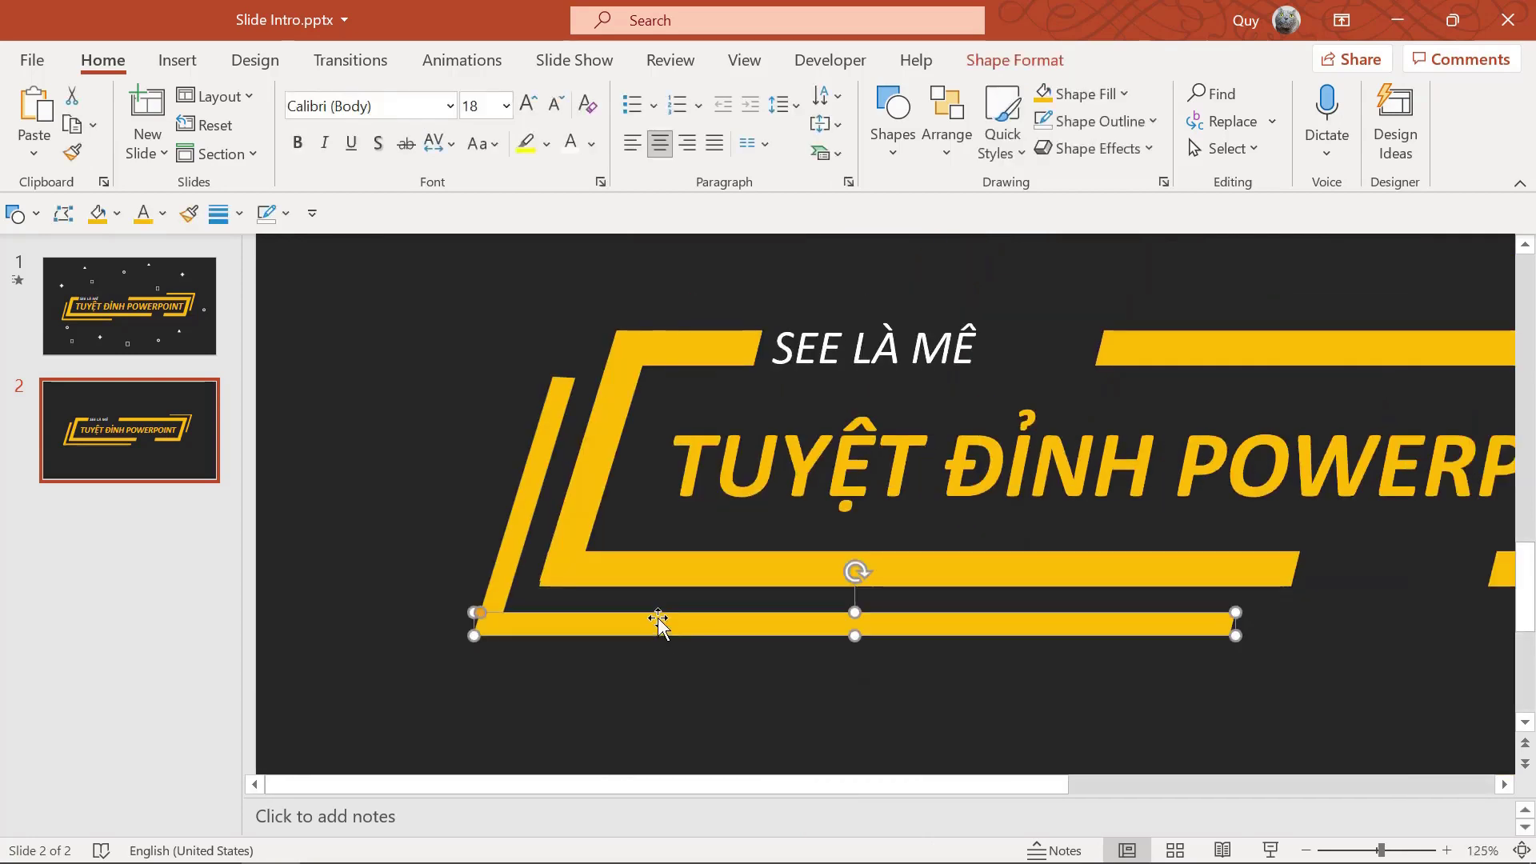
scroll(1255, 640, "up", 5, "ctrl")
left_click_drag(772, 783, 890, 782)
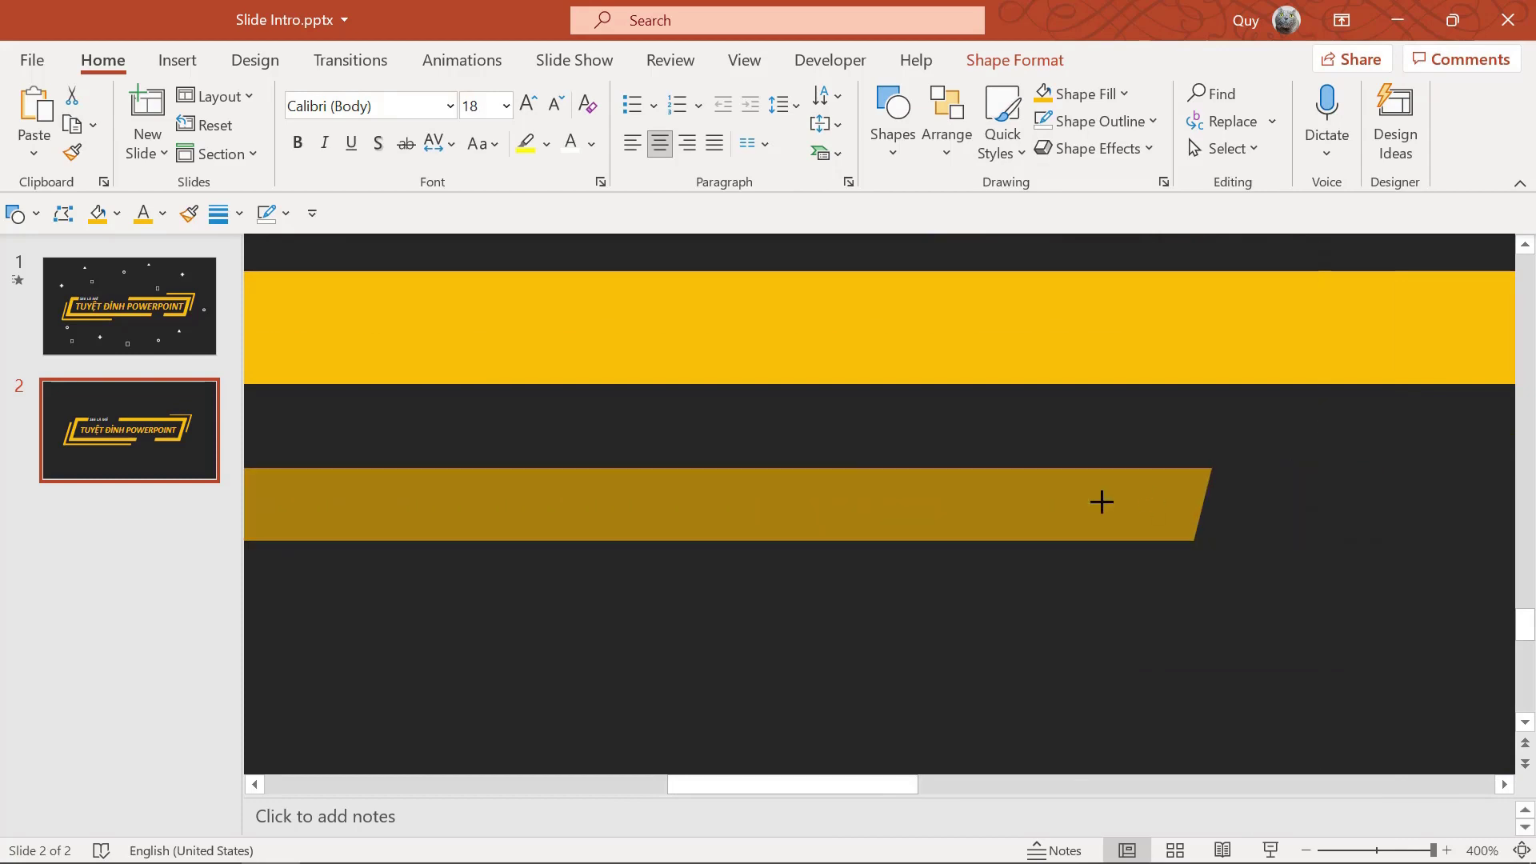
left_click_drag(1380, 502, 730, 504)
left_click(742, 646)
scroll(750, 632, "down", 10, "ctrl")
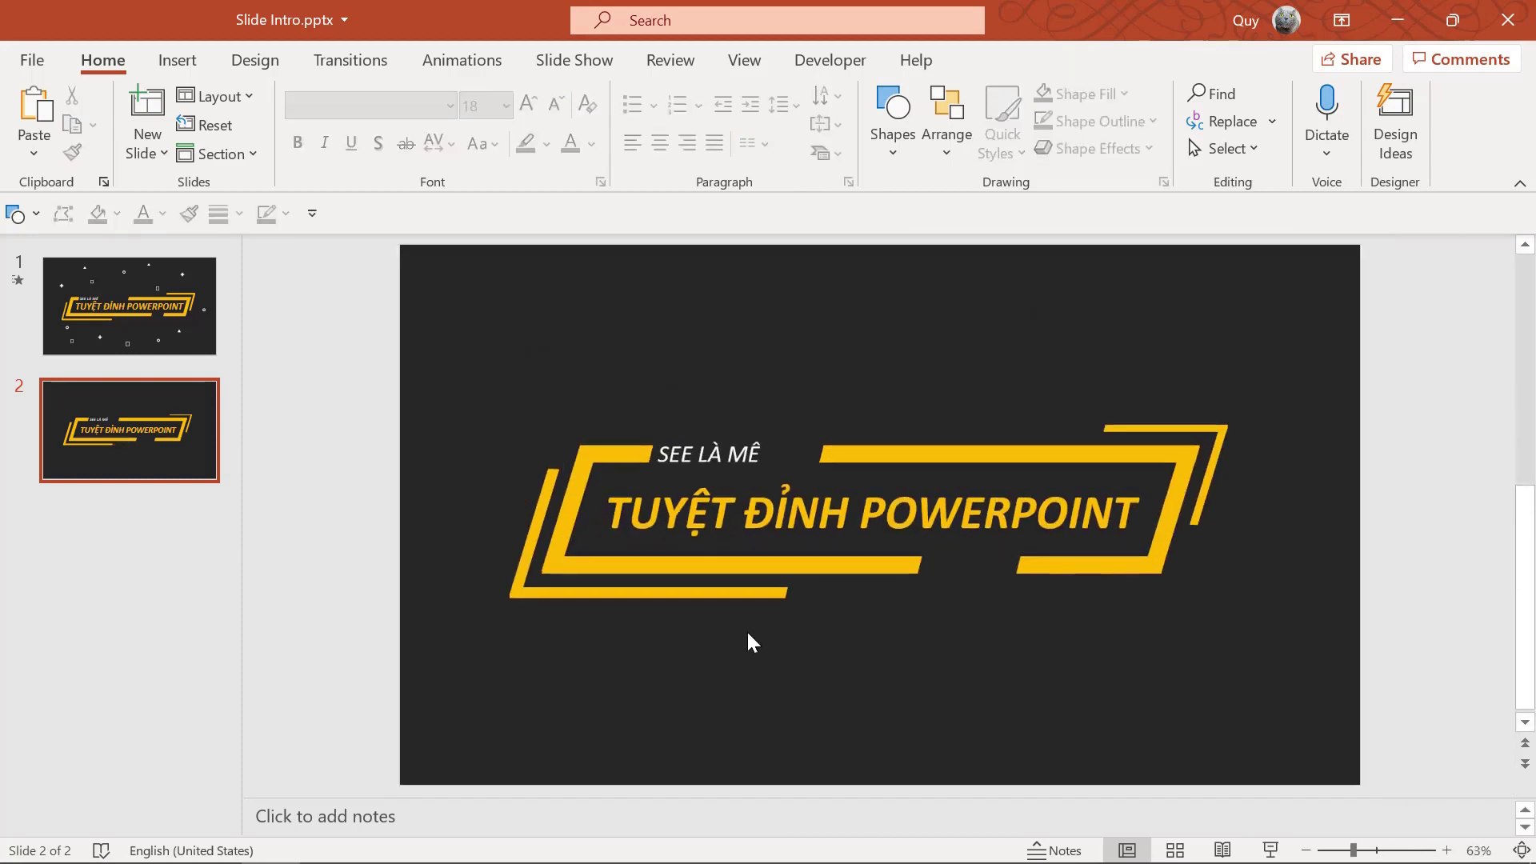
Inspect slide 1's grouped white shapes, including a square and the ring, then return to slide 2.
left_click_drag(749, 641, 686, 606)
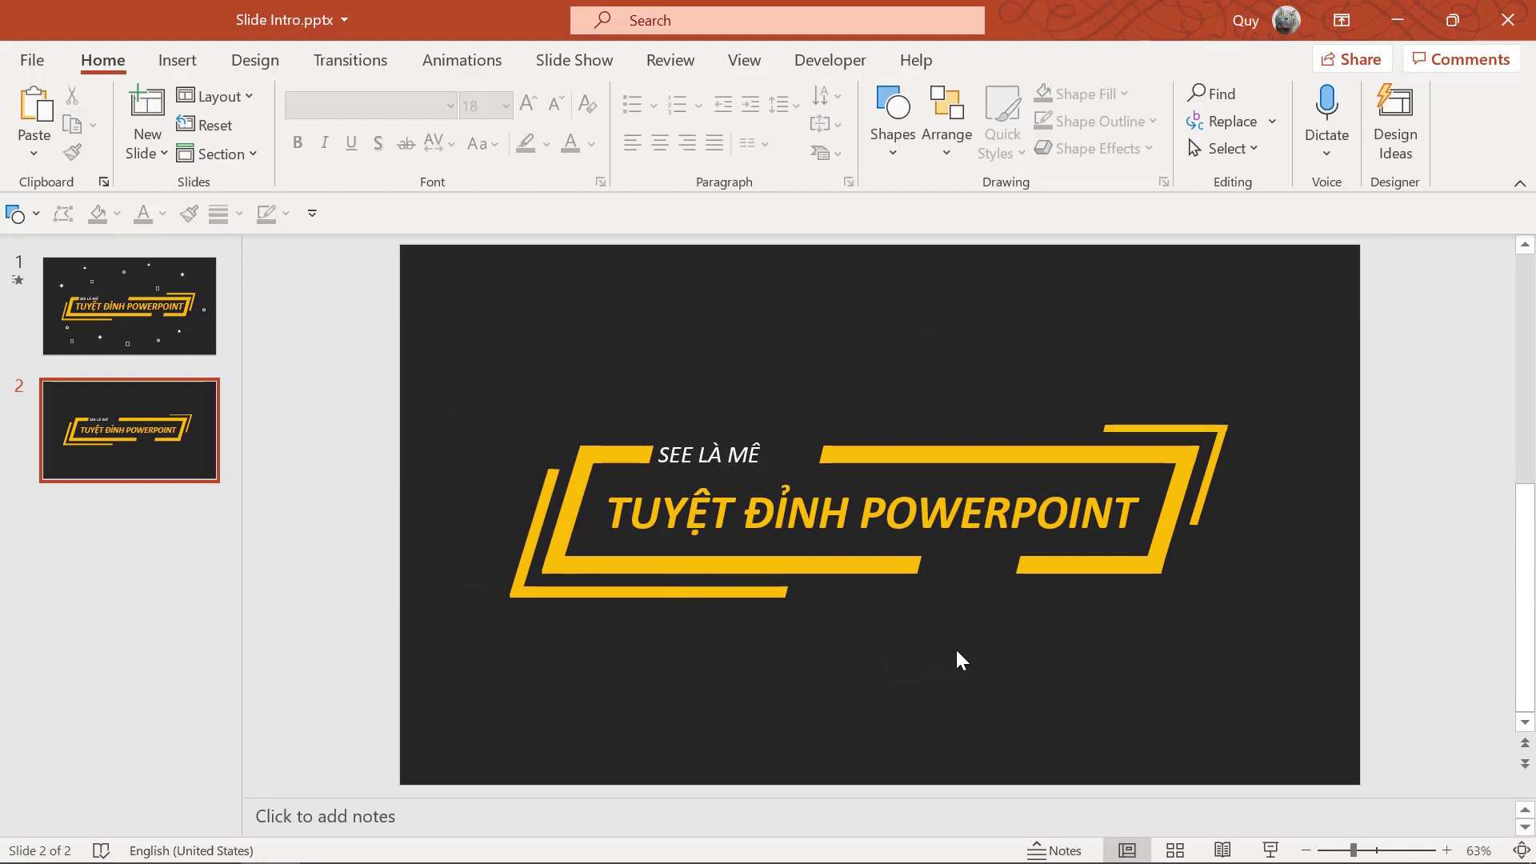
left_click(146, 302)
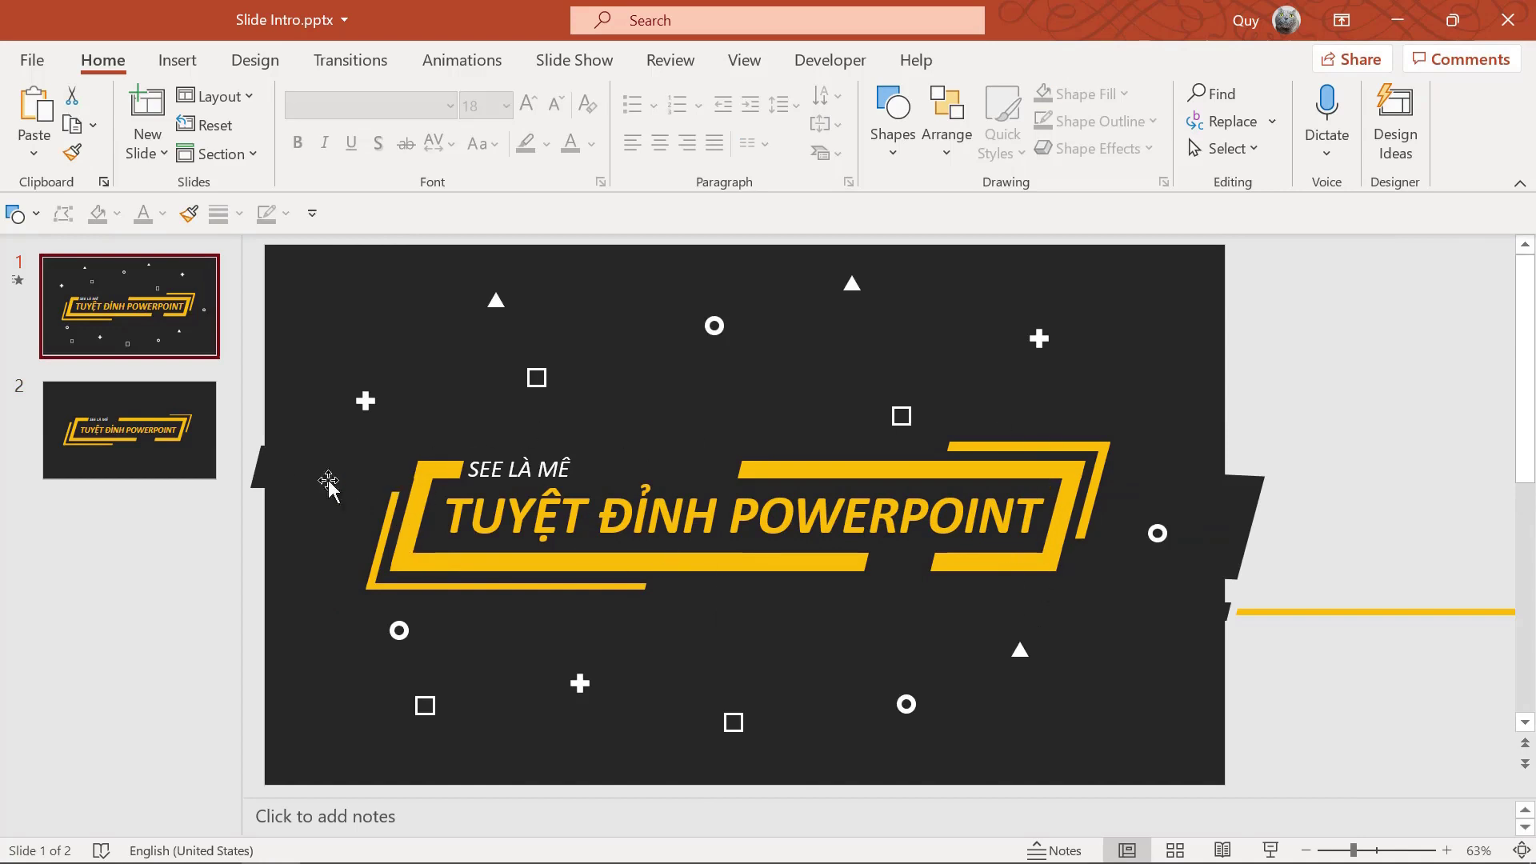
left_click(213, 465)
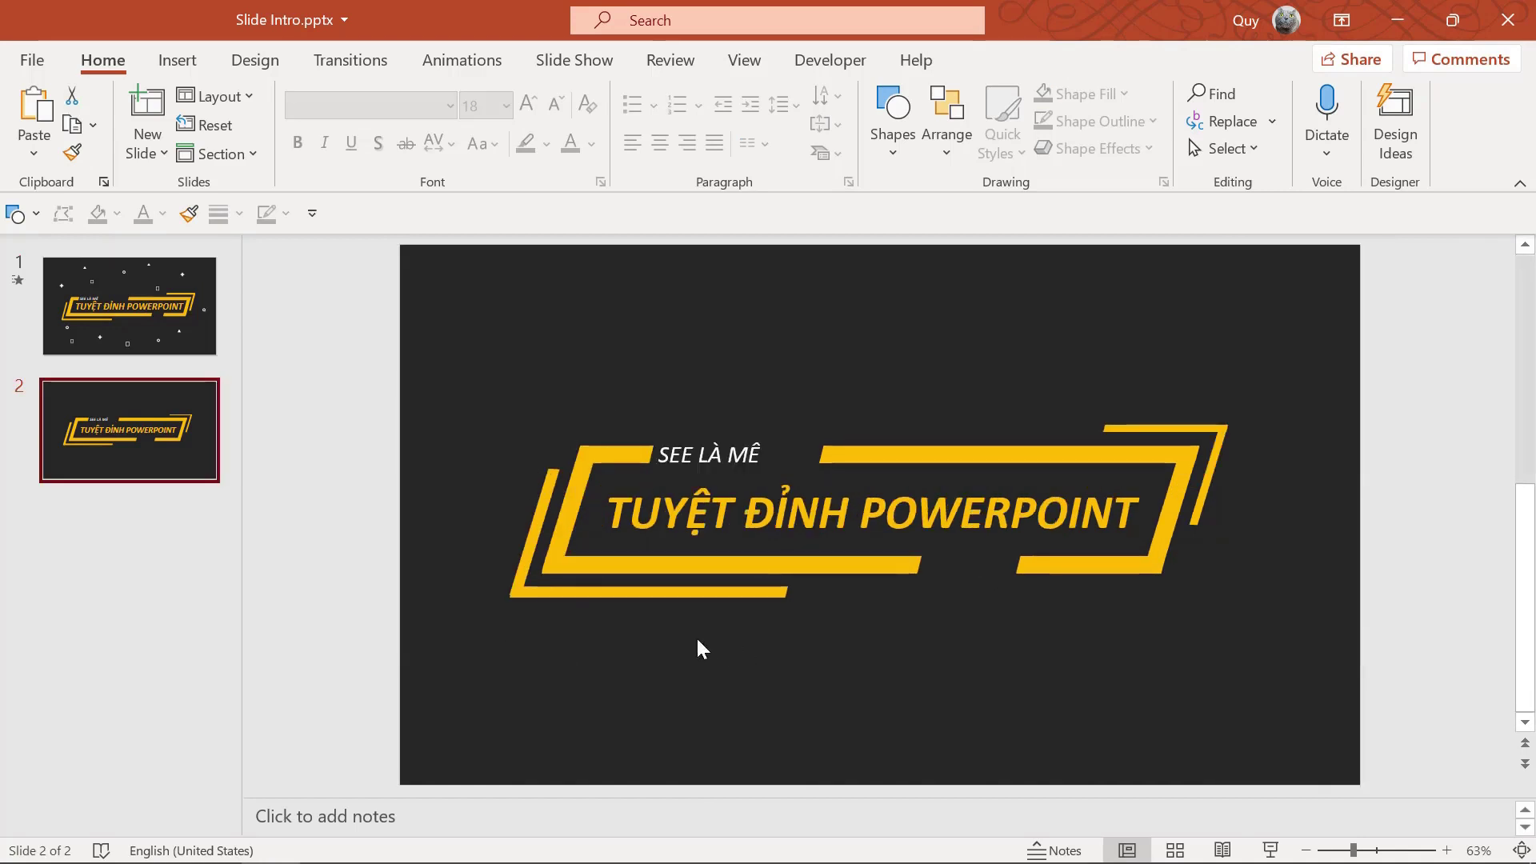
left_click(151, 325)
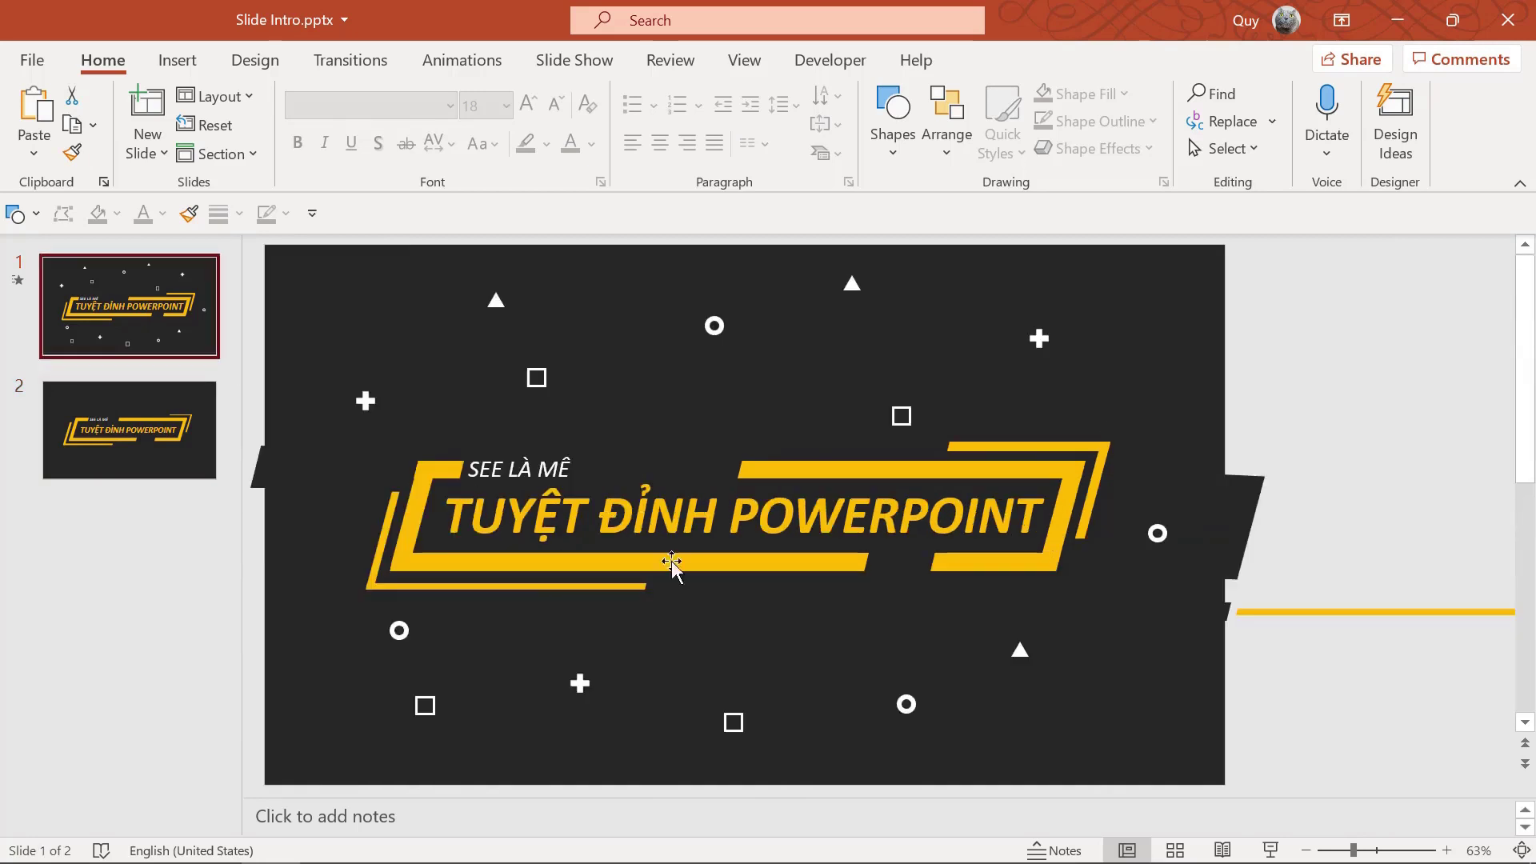
left_click(494, 299)
left_click(533, 381)
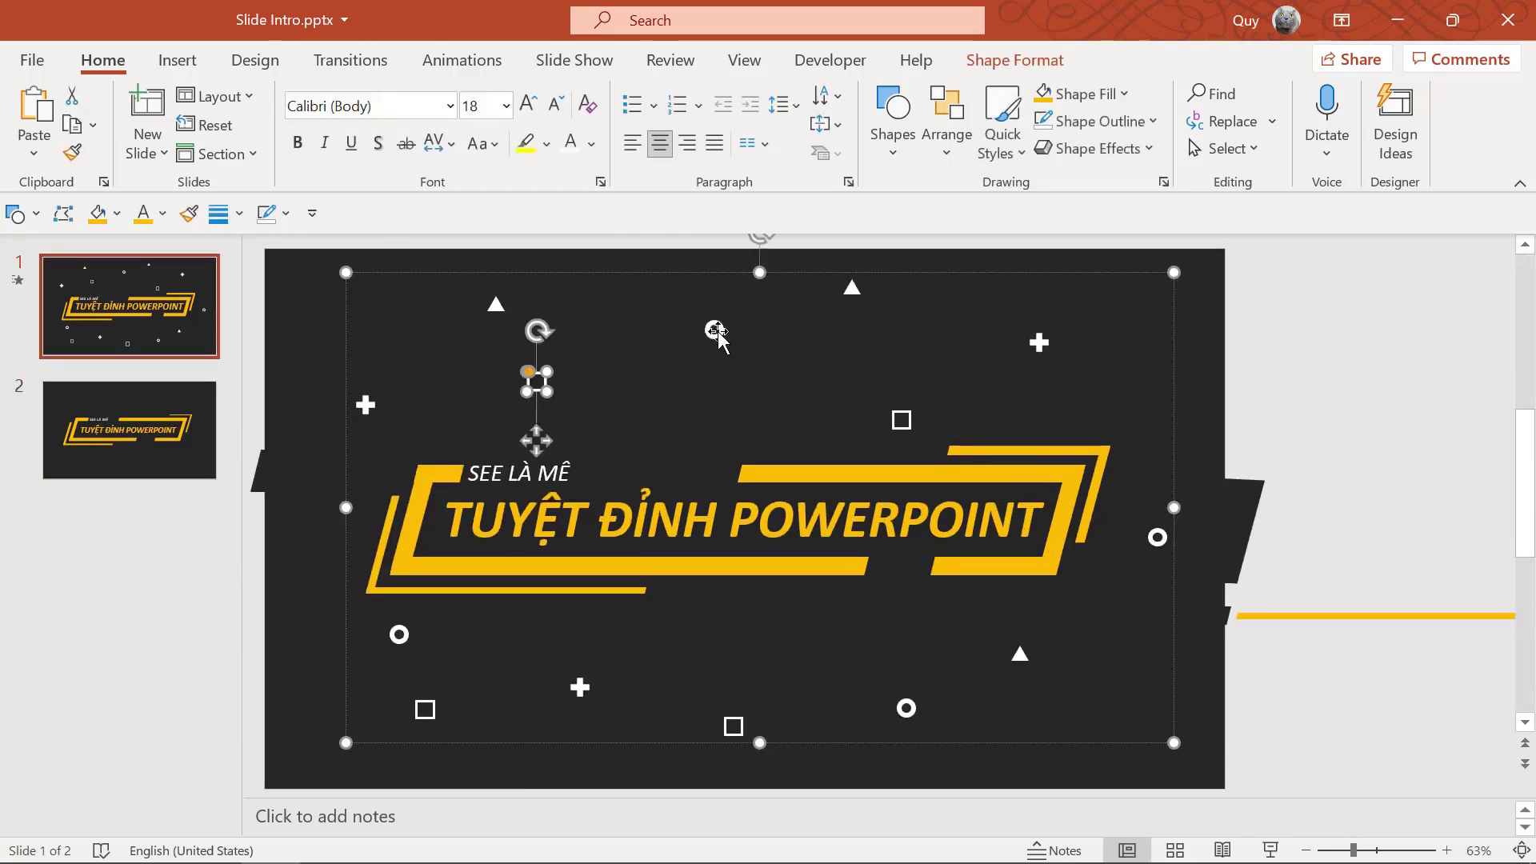
left_click(715, 325)
left_click(813, 289)
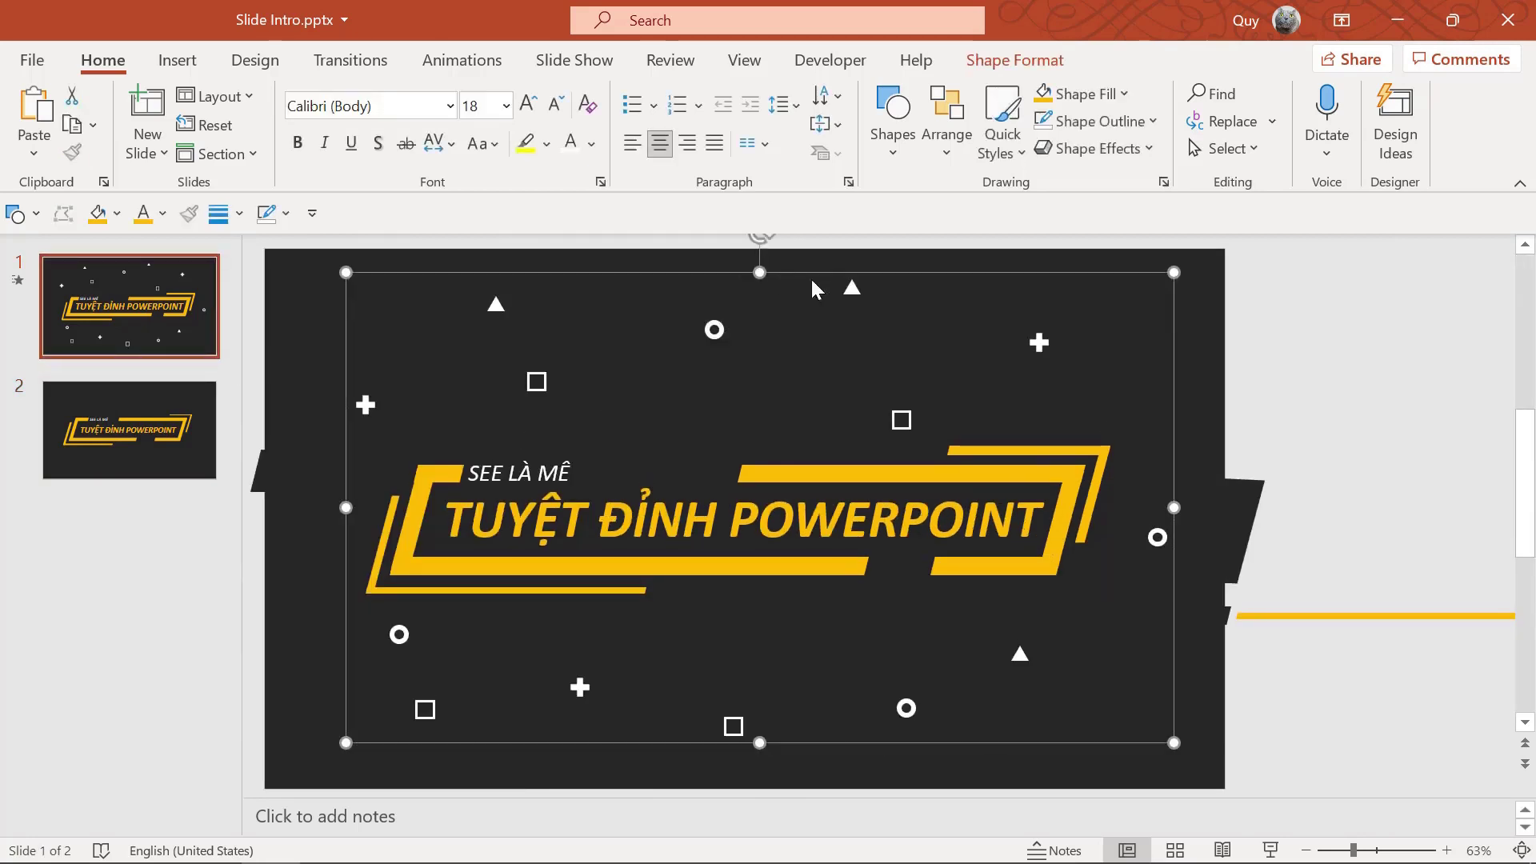
left_click(1227, 362)
left_click(189, 447)
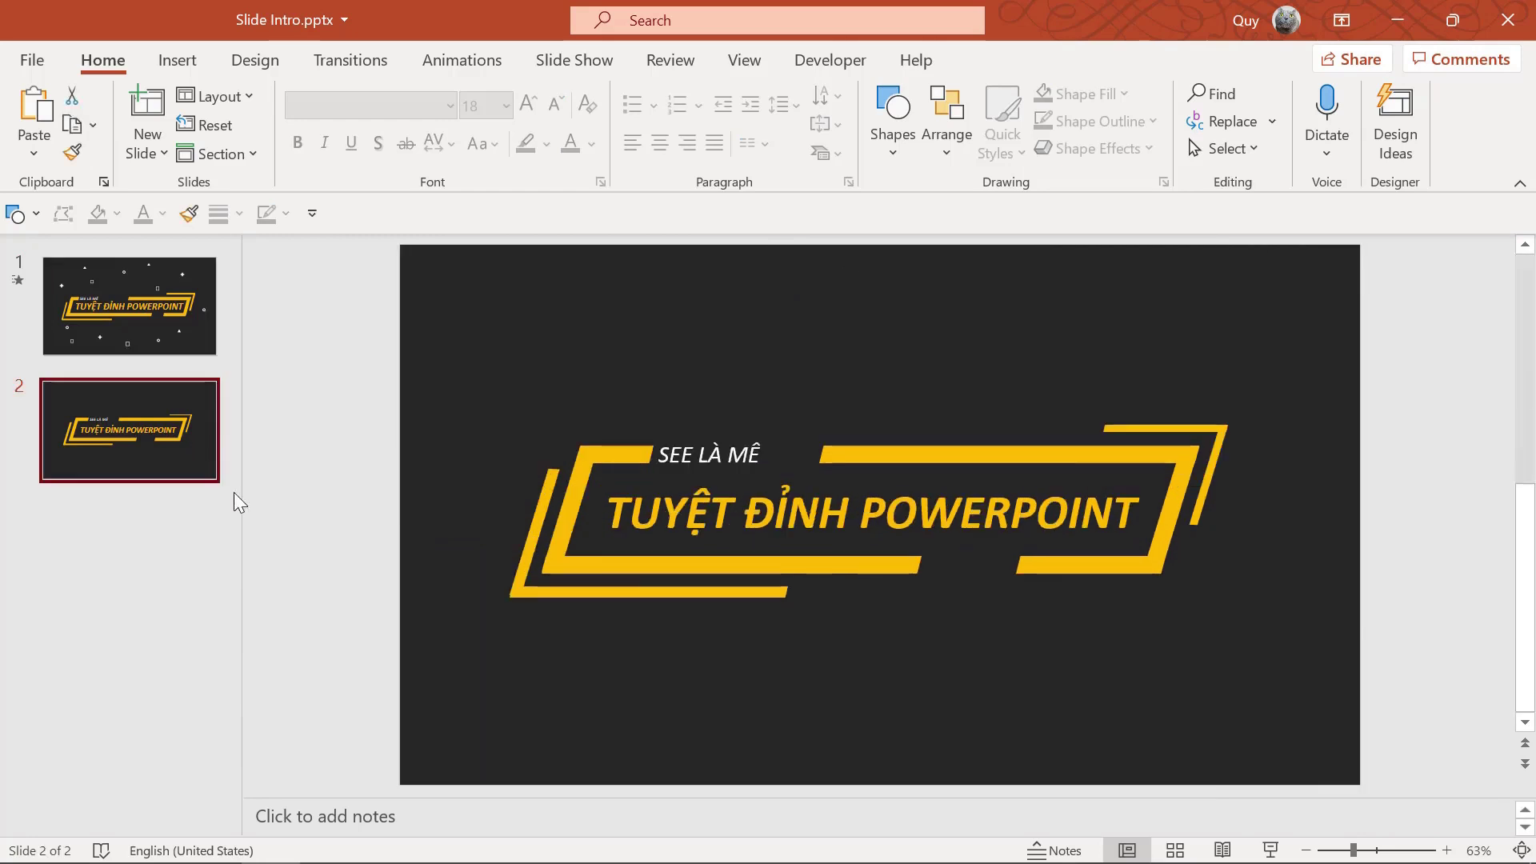
left_click(198, 63)
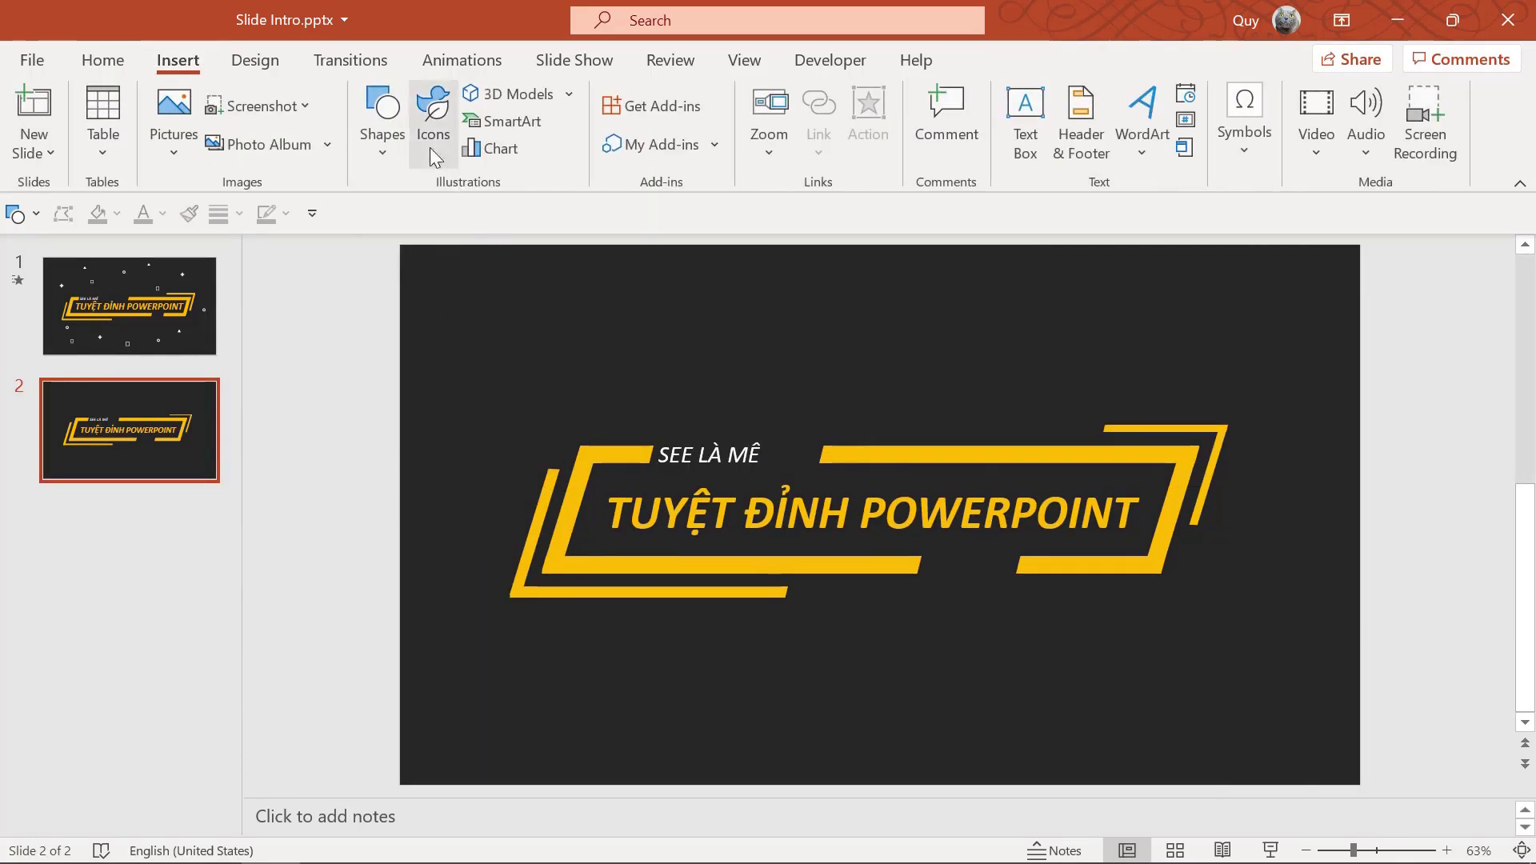
Draw a small isosceles triangle above the title with no outline and white fill.
left_click(389, 131)
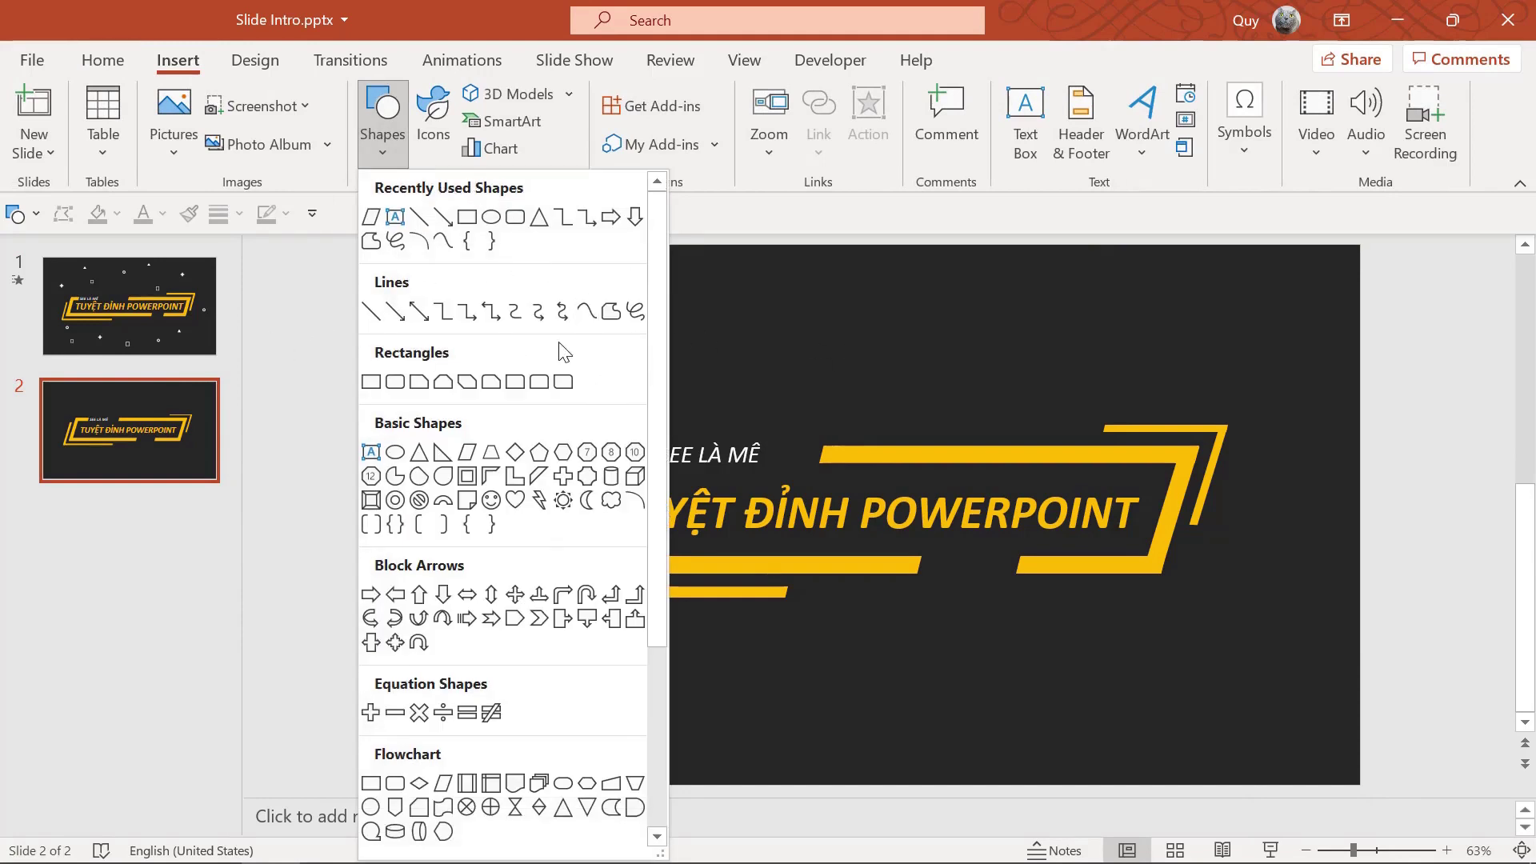
left_click(419, 452)
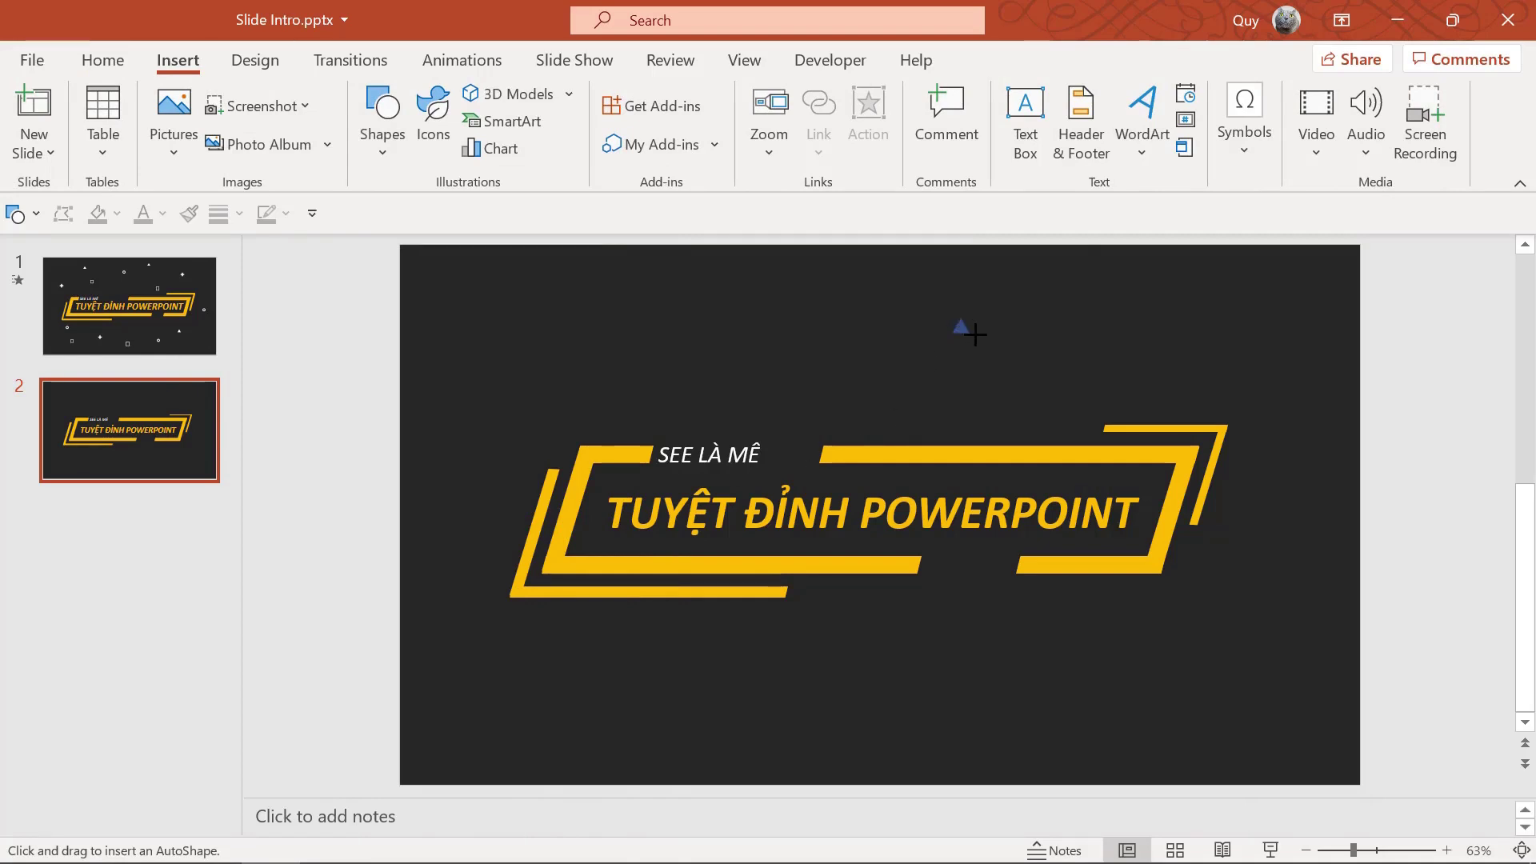
mouse_move(975, 334)
left_mouse_down()
mouse_move(990, 323)
mouse_move(970, 325)
left_mouse_up()
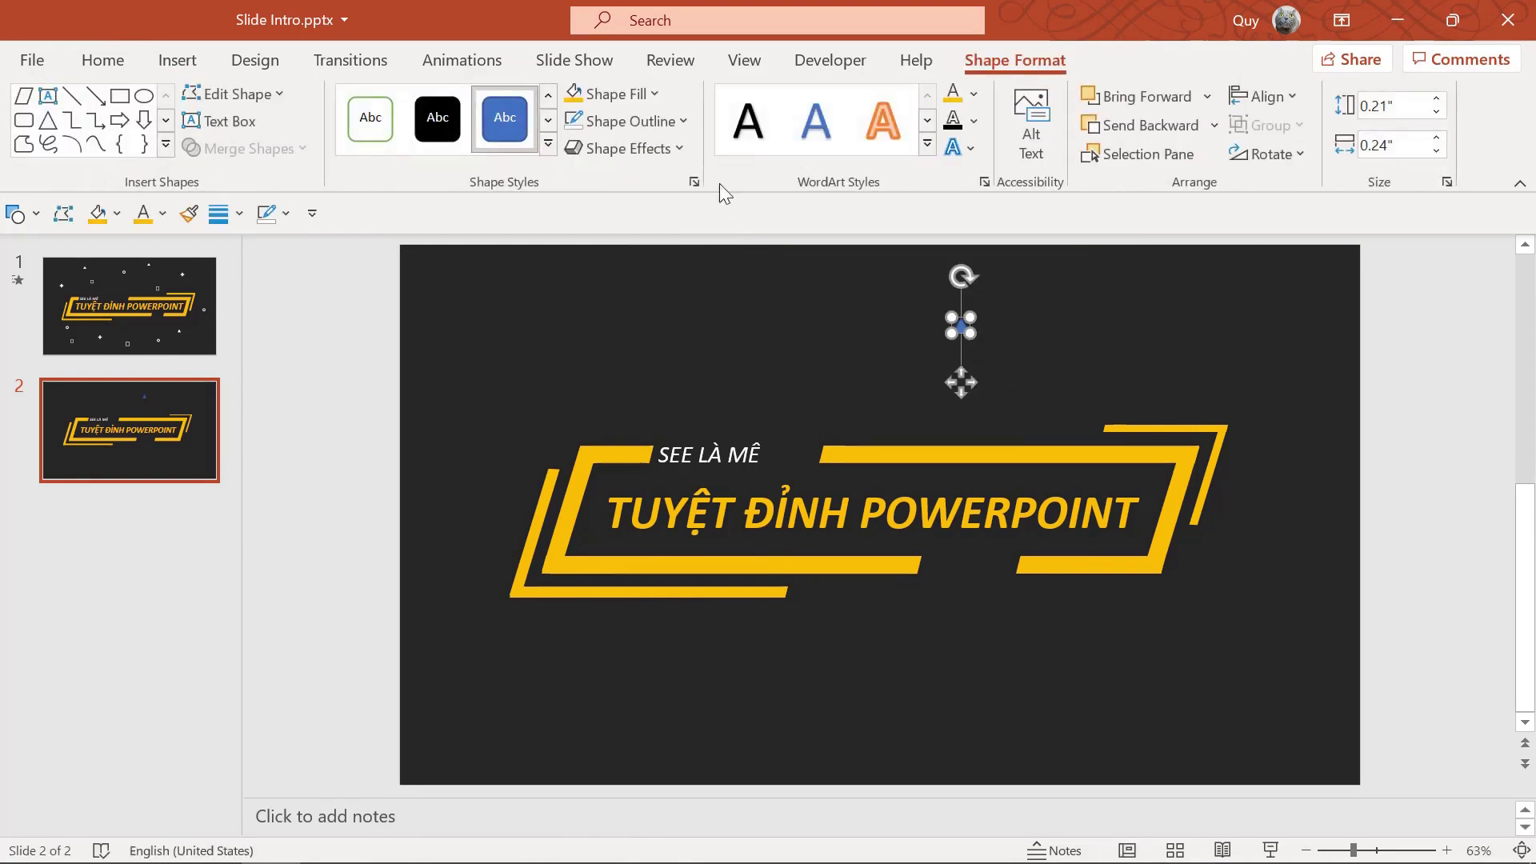
left_click(661, 128)
left_click(683, 455)
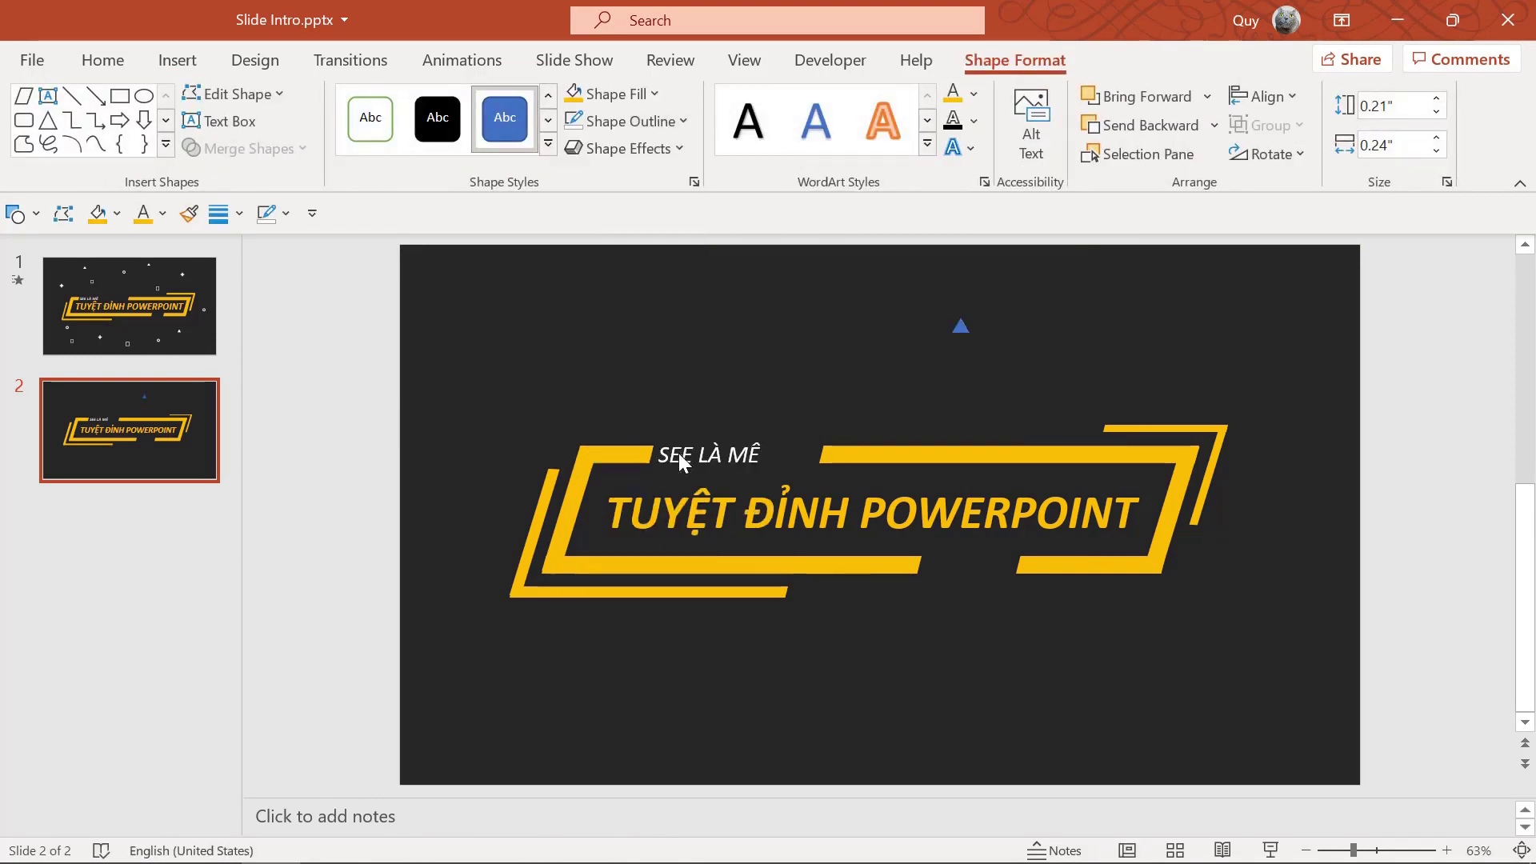
left_click(648, 93)
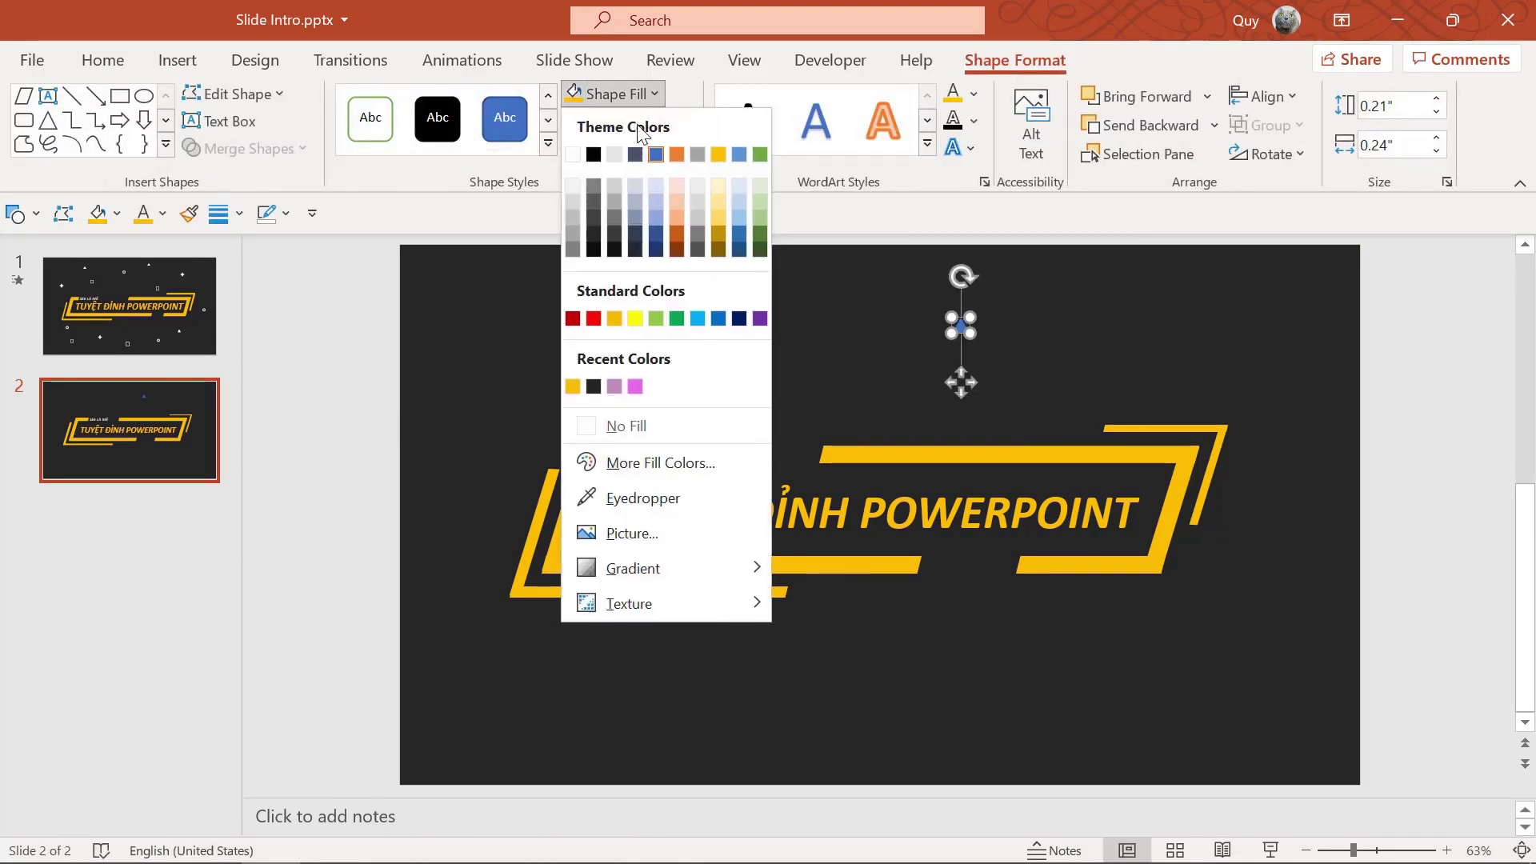
left_click(573, 154)
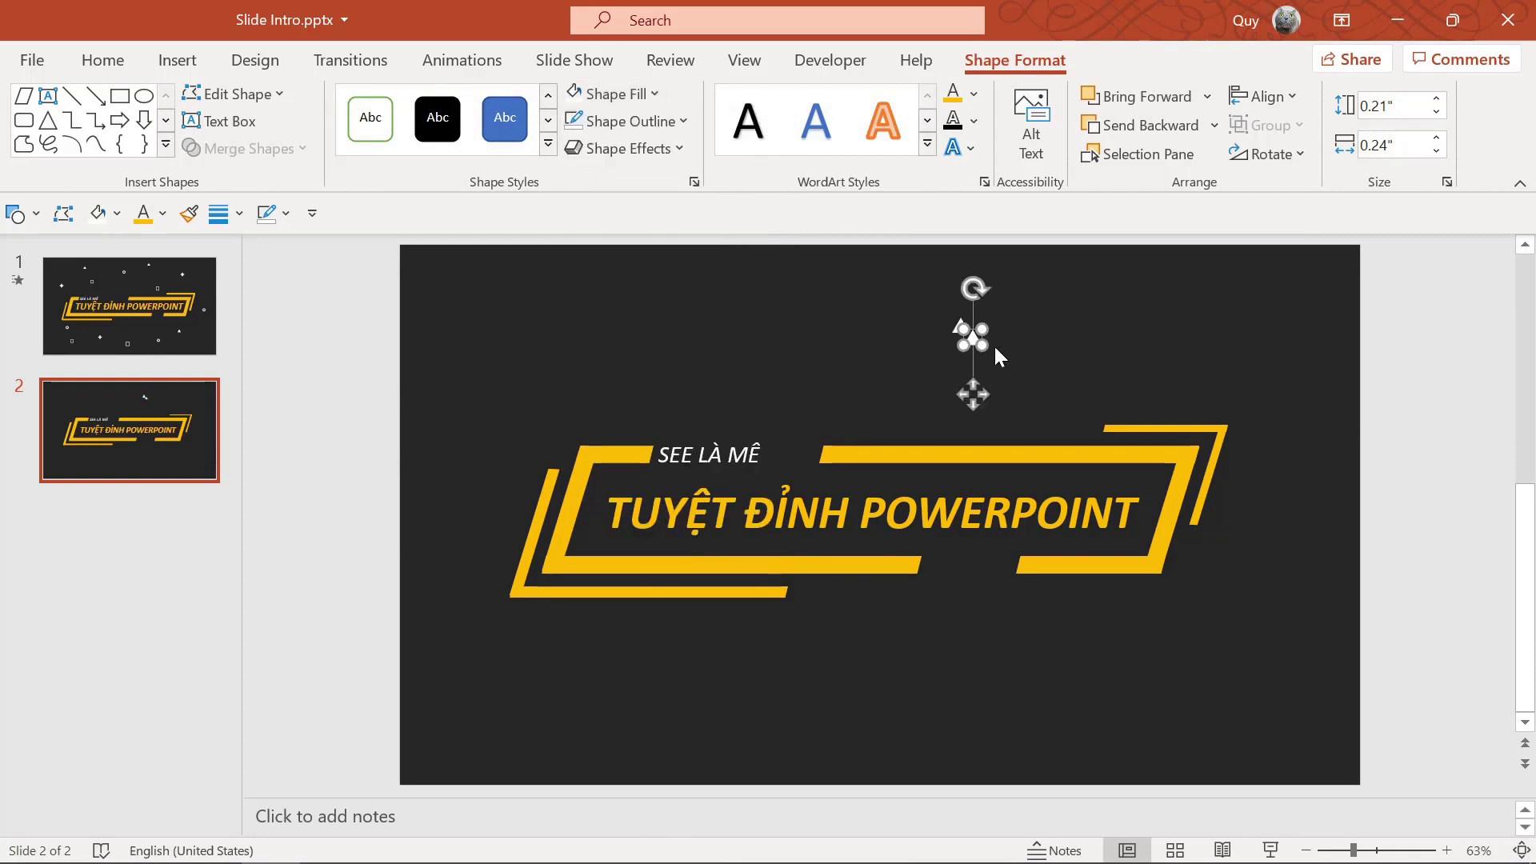
Ctrl+drag copies of the white triangle to scattered spots around the title.
left_click_drag(975, 342, 657, 708)
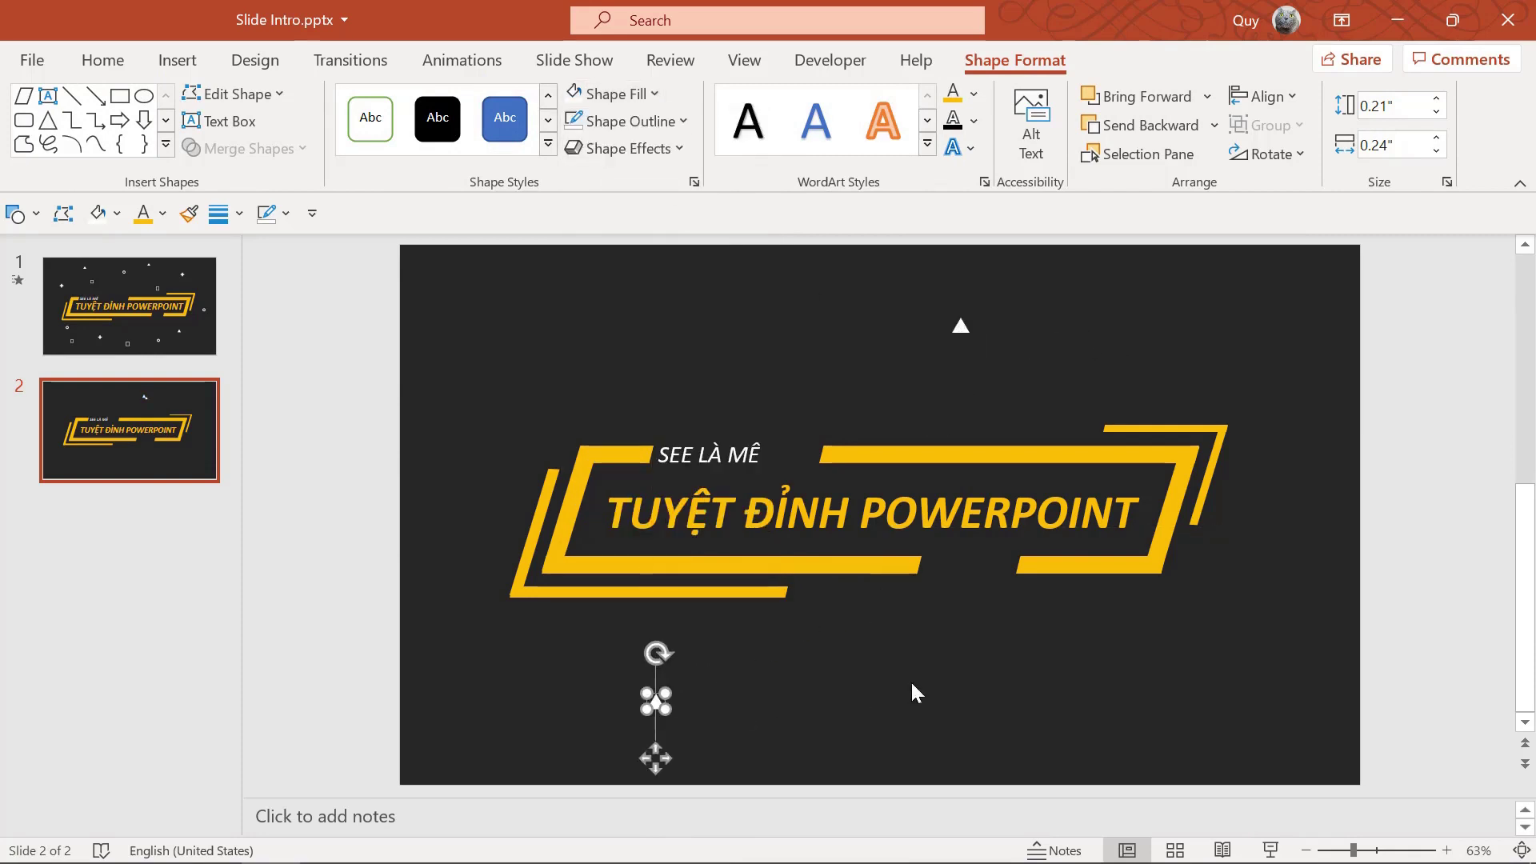
scroll(919, 688, "down", 5)
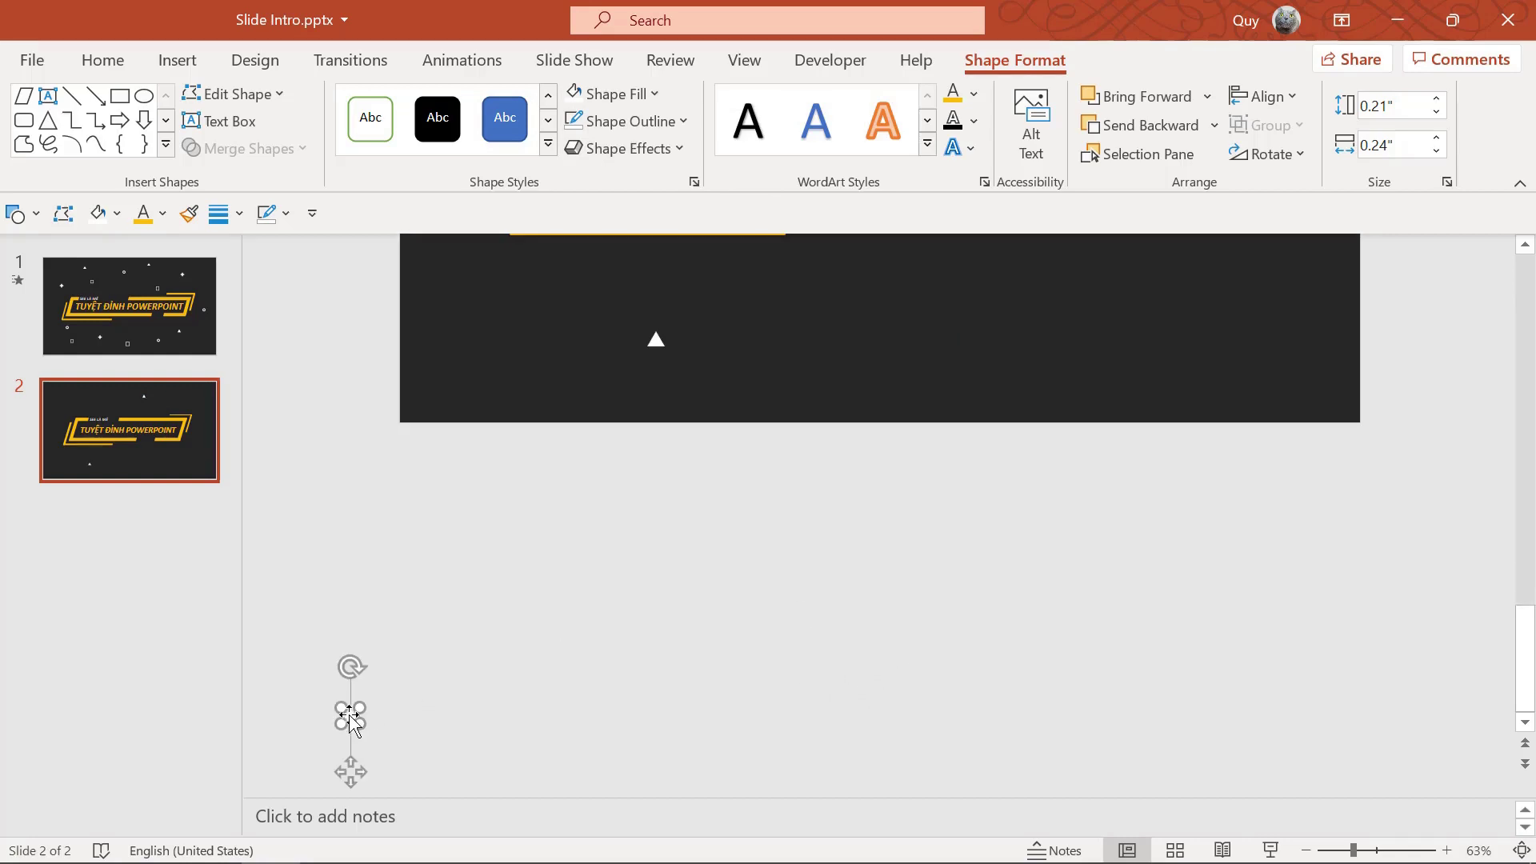
left_click_drag(350, 717, 1190, 409)
scroll(1205, 376, "up", 5)
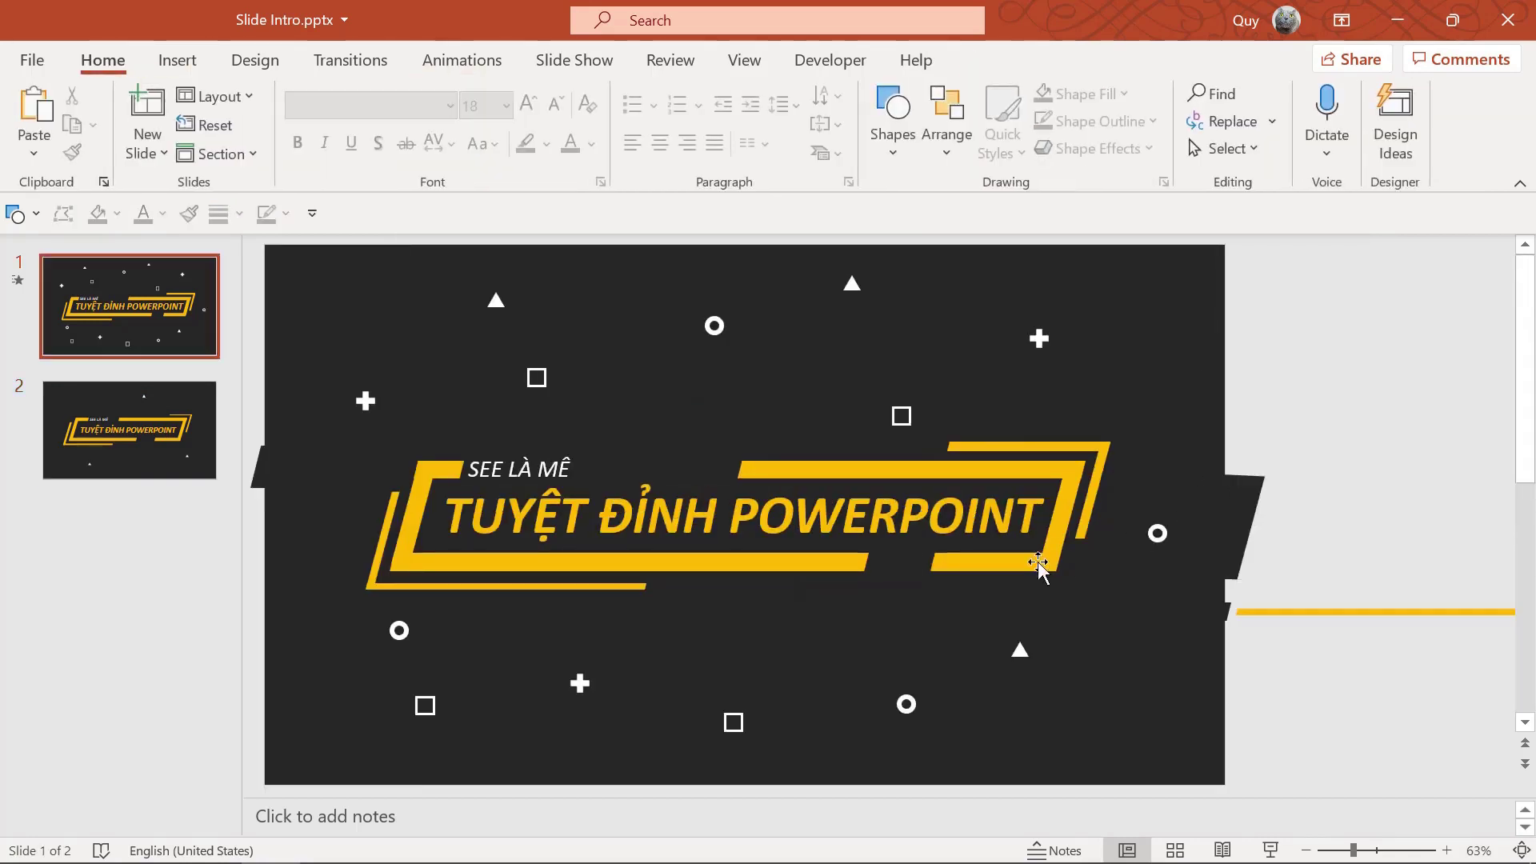
scroll(1061, 592, "down", 3)
mouse_move(1198, 663)
left_mouse_down()
mouse_move(1200, 689)
mouse_move(917, 472)
mouse_move(682, 368)
left_mouse_up()
mouse_move(523, 415)
left_mouse_down()
mouse_move(565, 376)
mouse_move(878, 535)
mouse_move(970, 644)
left_mouse_up()
left_click(1156, 730)
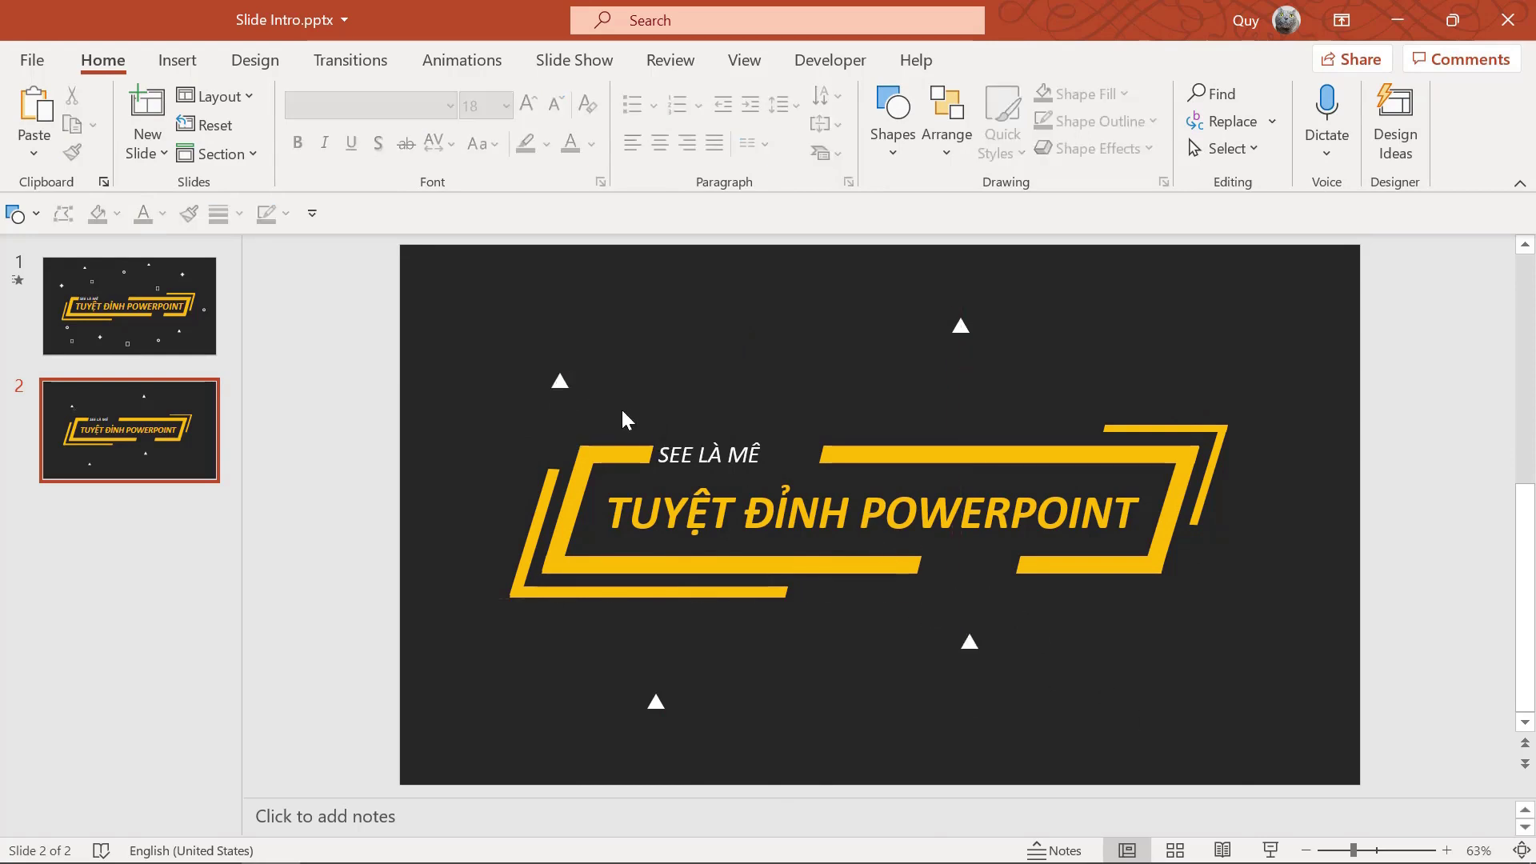
left_click(178, 60)
left_click(382, 124)
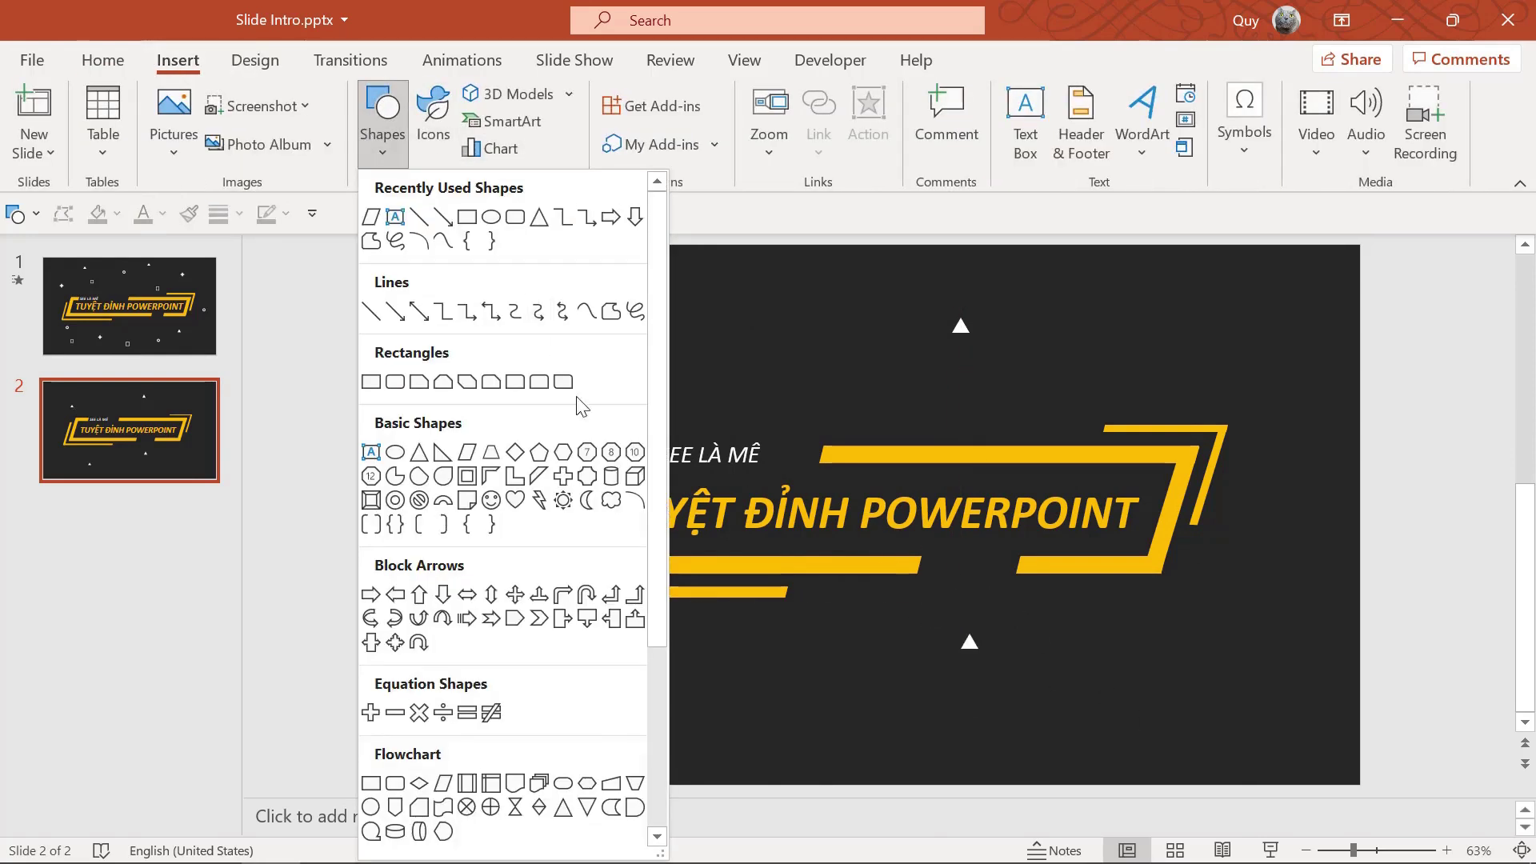
Draw a small hollow circle above the title and fill it white.
left_click(395, 500)
left_click_drag(721, 328, 757, 362)
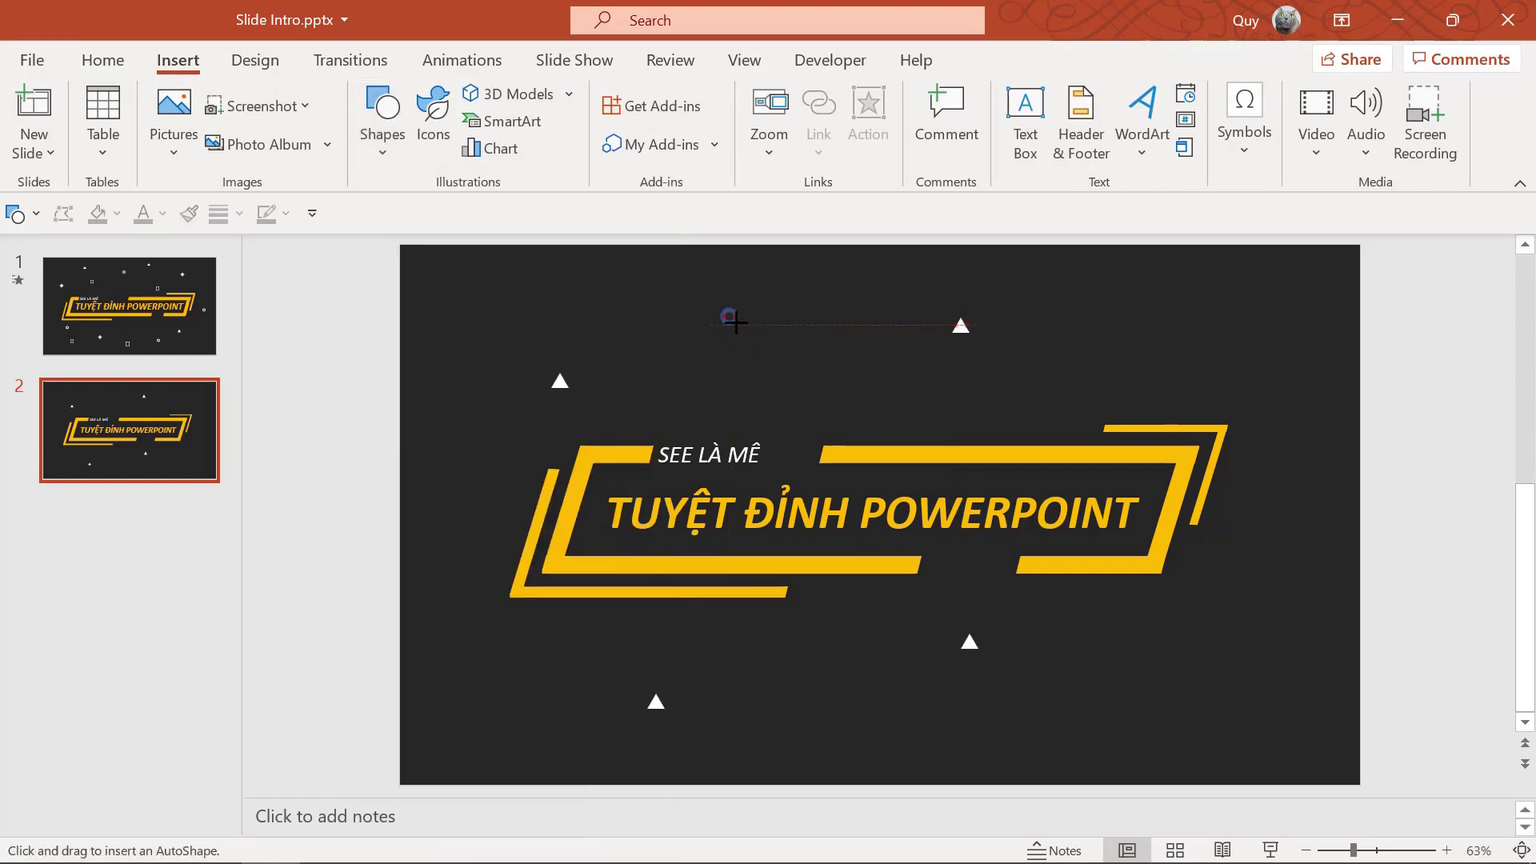
left_click_drag(738, 324, 737, 343)
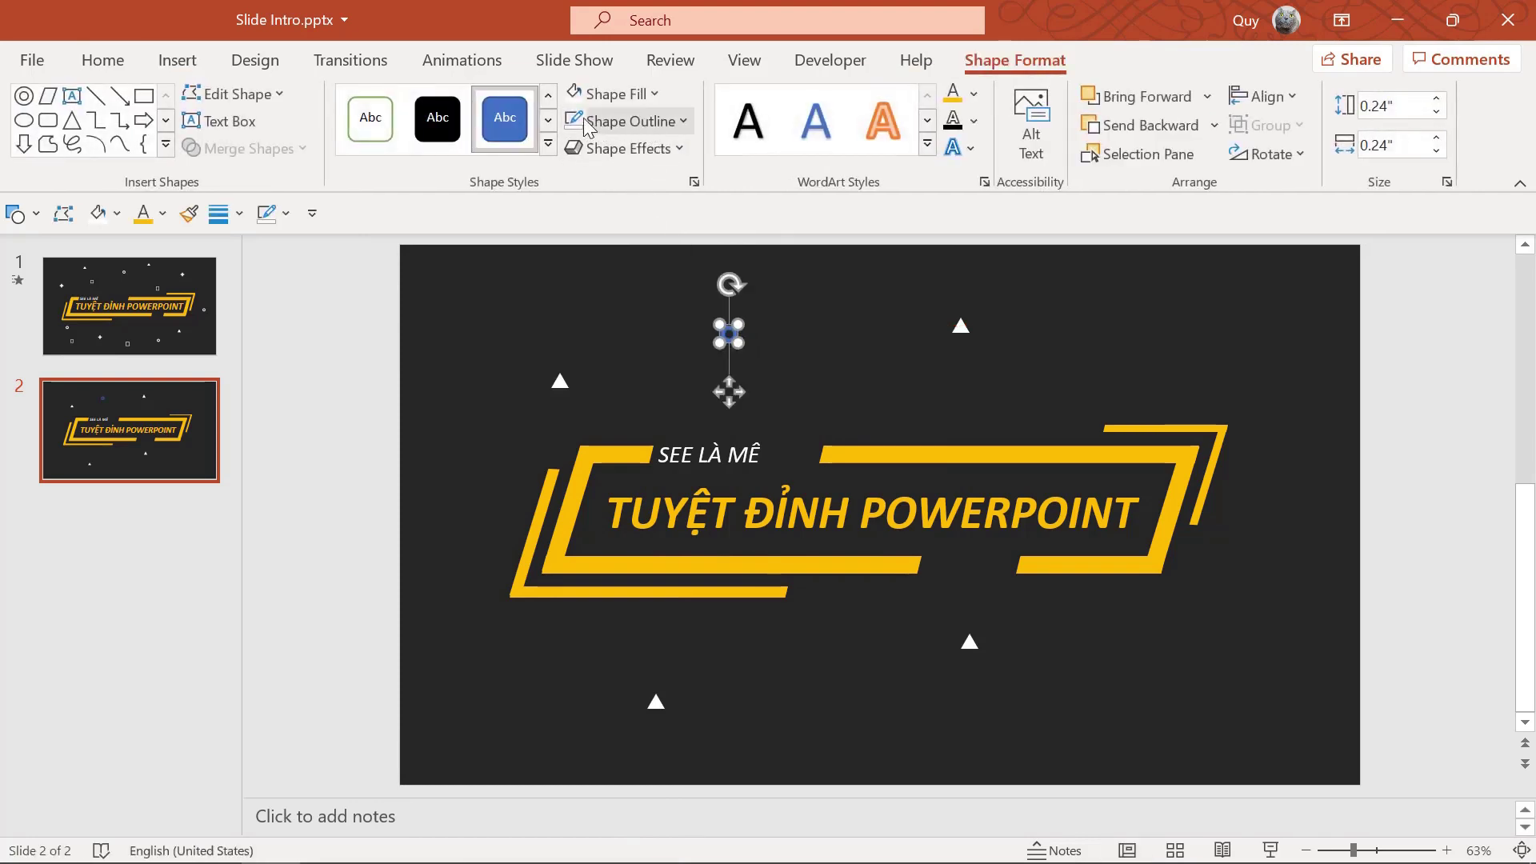
left_click(574, 94)
left_click(774, 352)
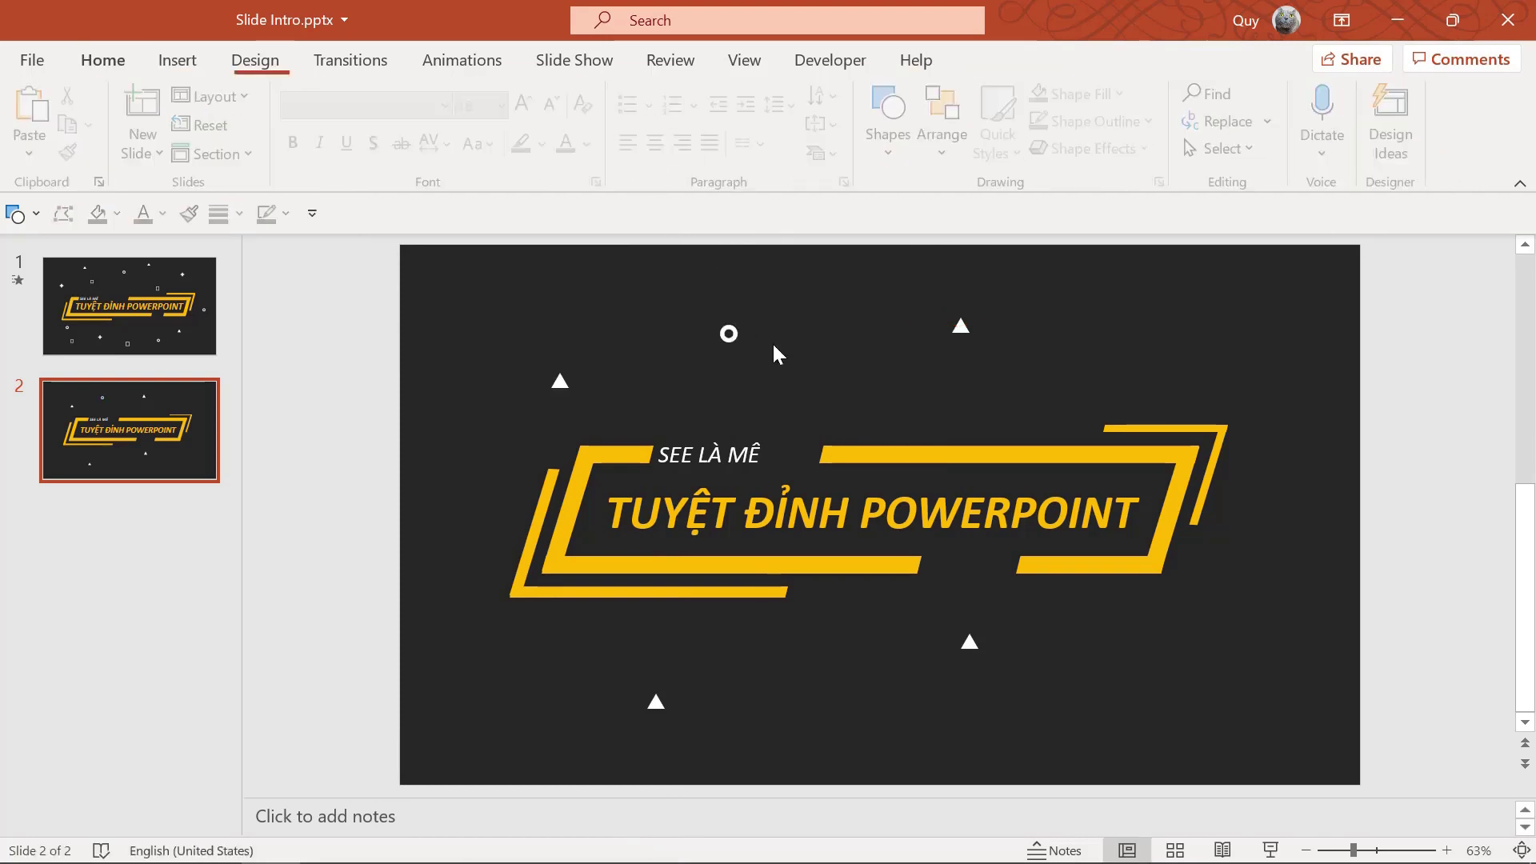
left_click(729, 333)
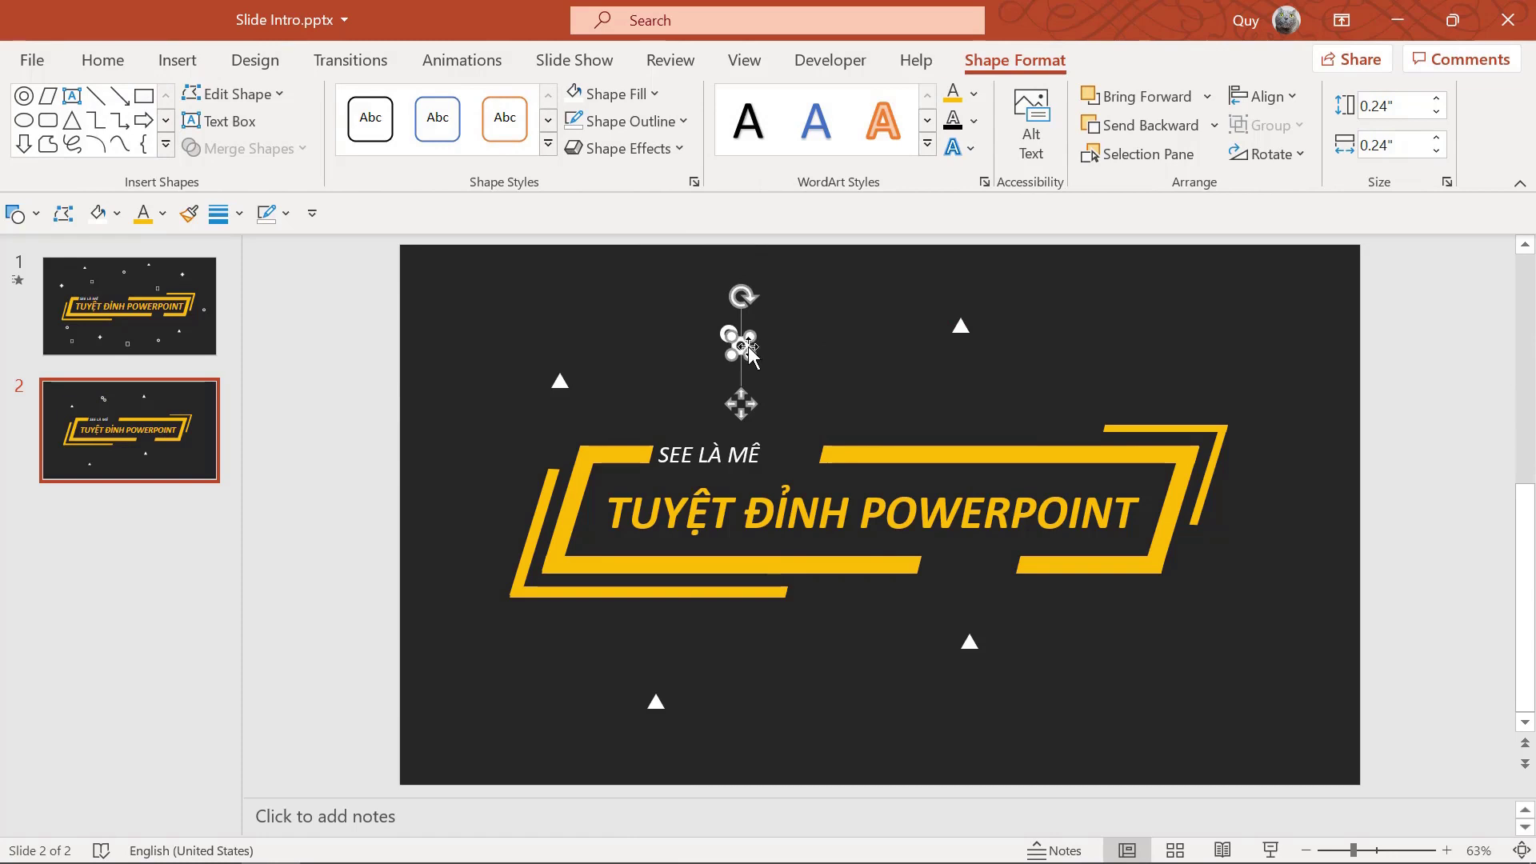
Copy the white ring to the lower left and to the slide's right side.
left_click_drag(748, 348, 850, 711)
scroll(888, 655, "down", 5)
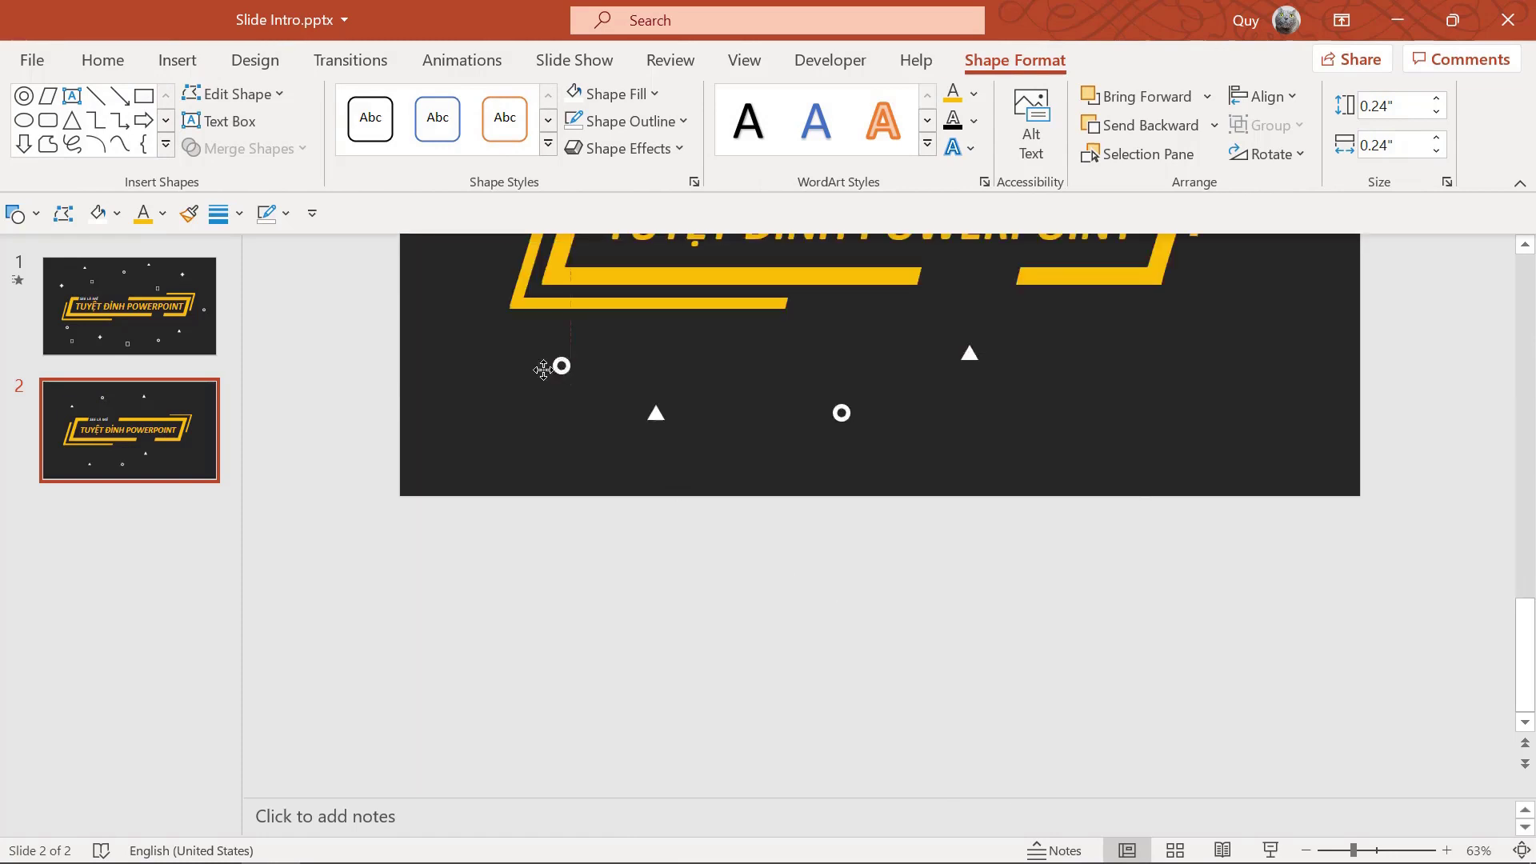
left_click_drag(957, 721, 549, 361)
left_click(1003, 381)
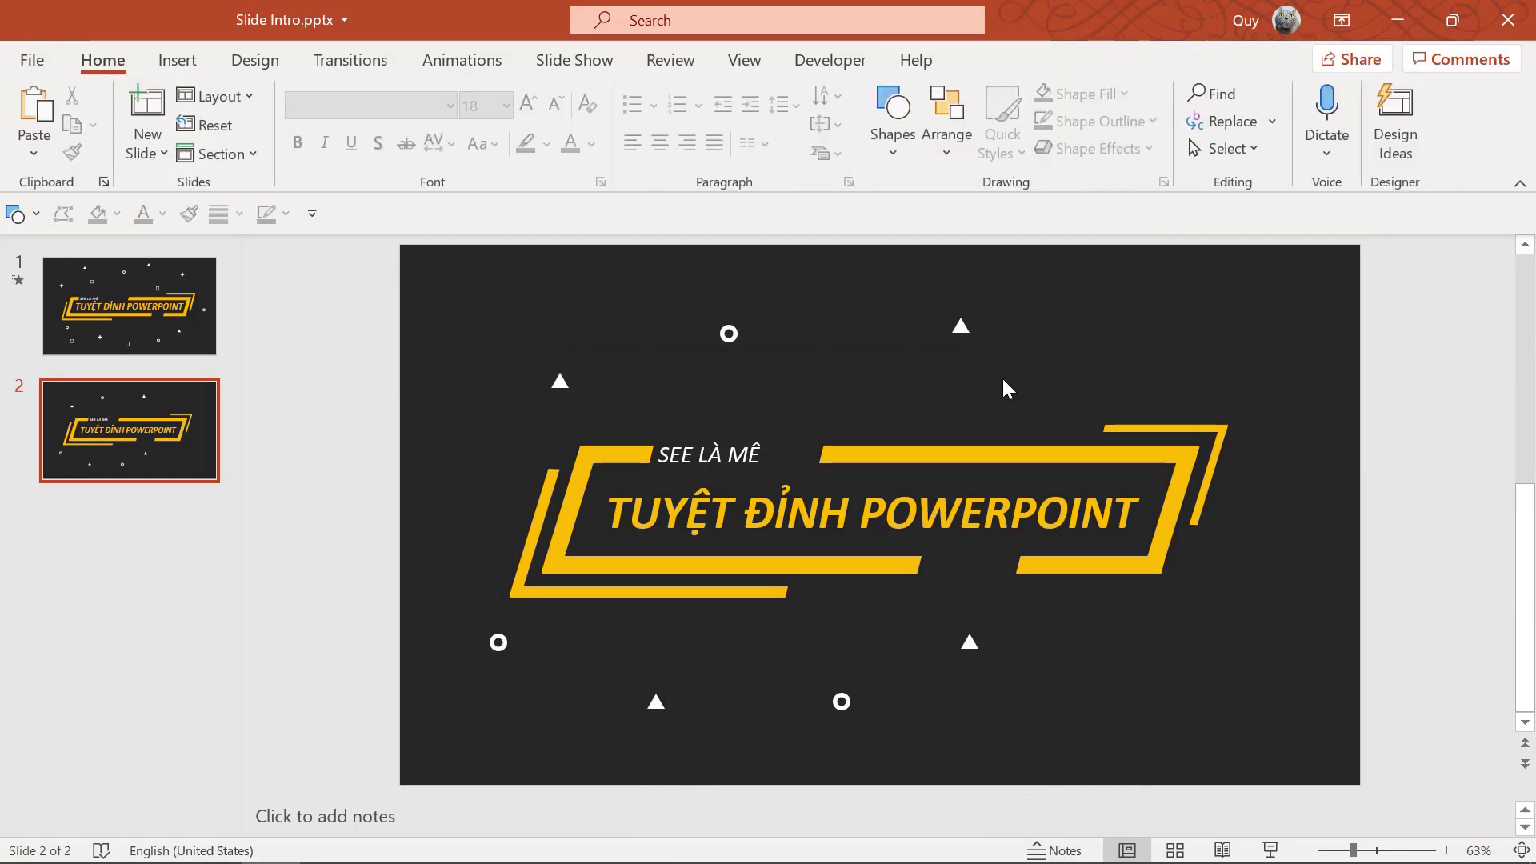
left_click(728, 334)
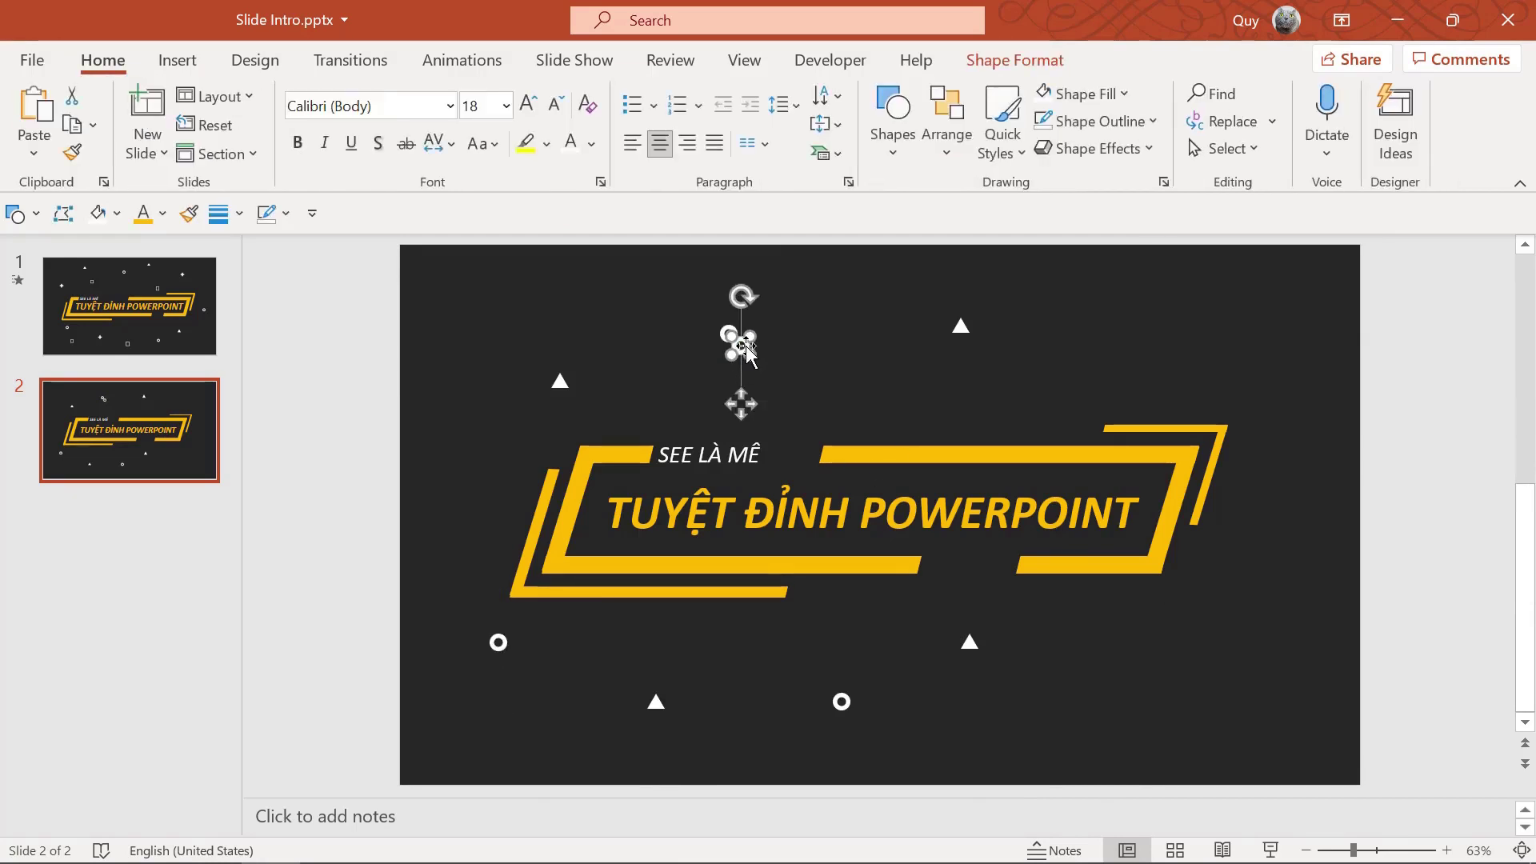
left_click_drag(730, 336, 1171, 379)
left_click(814, 386)
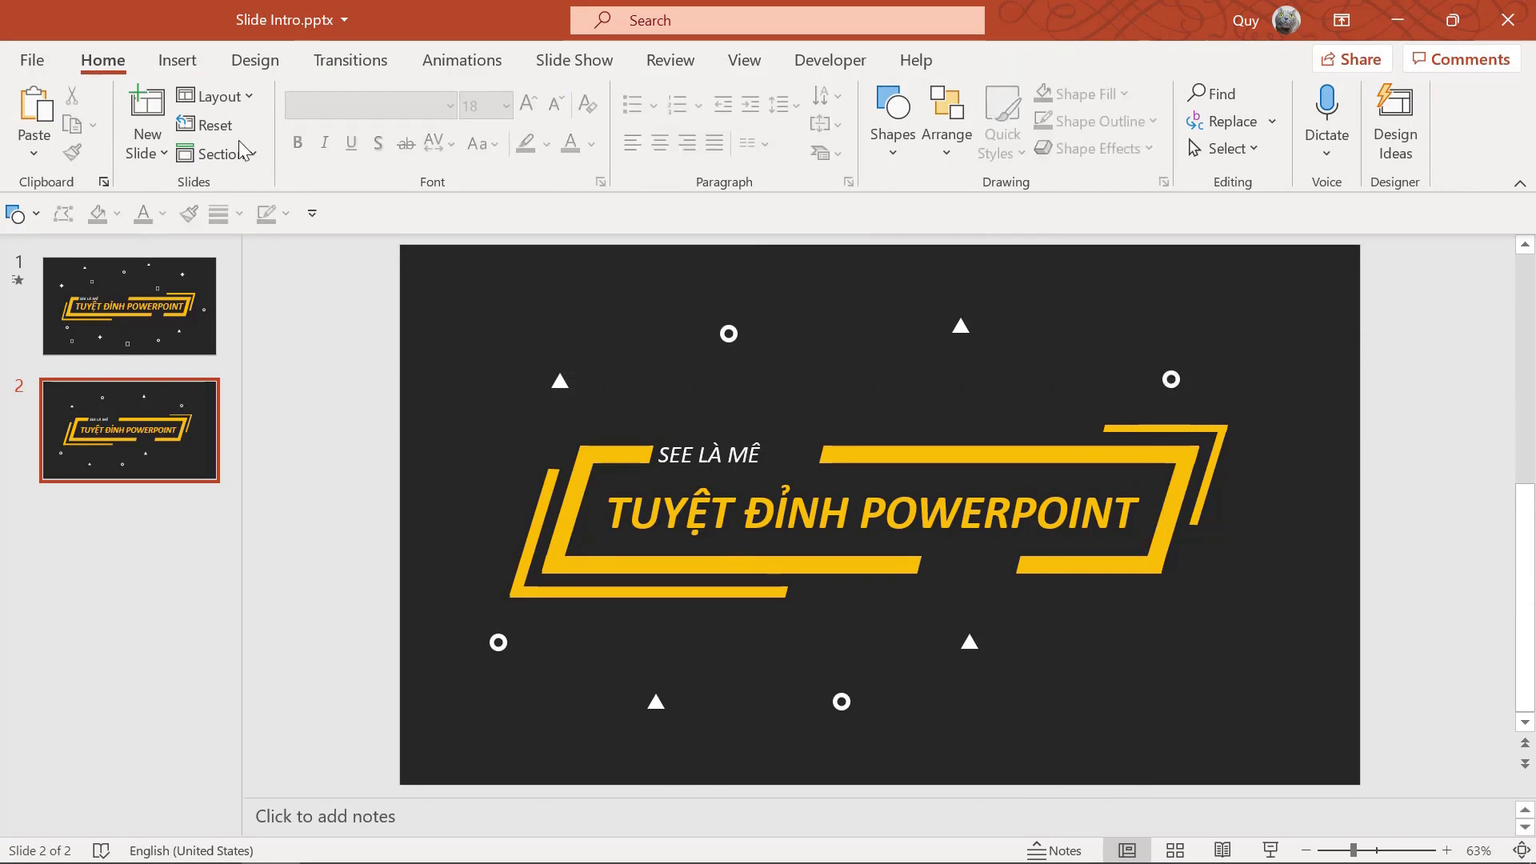
left_click(178, 60)
left_click(382, 120)
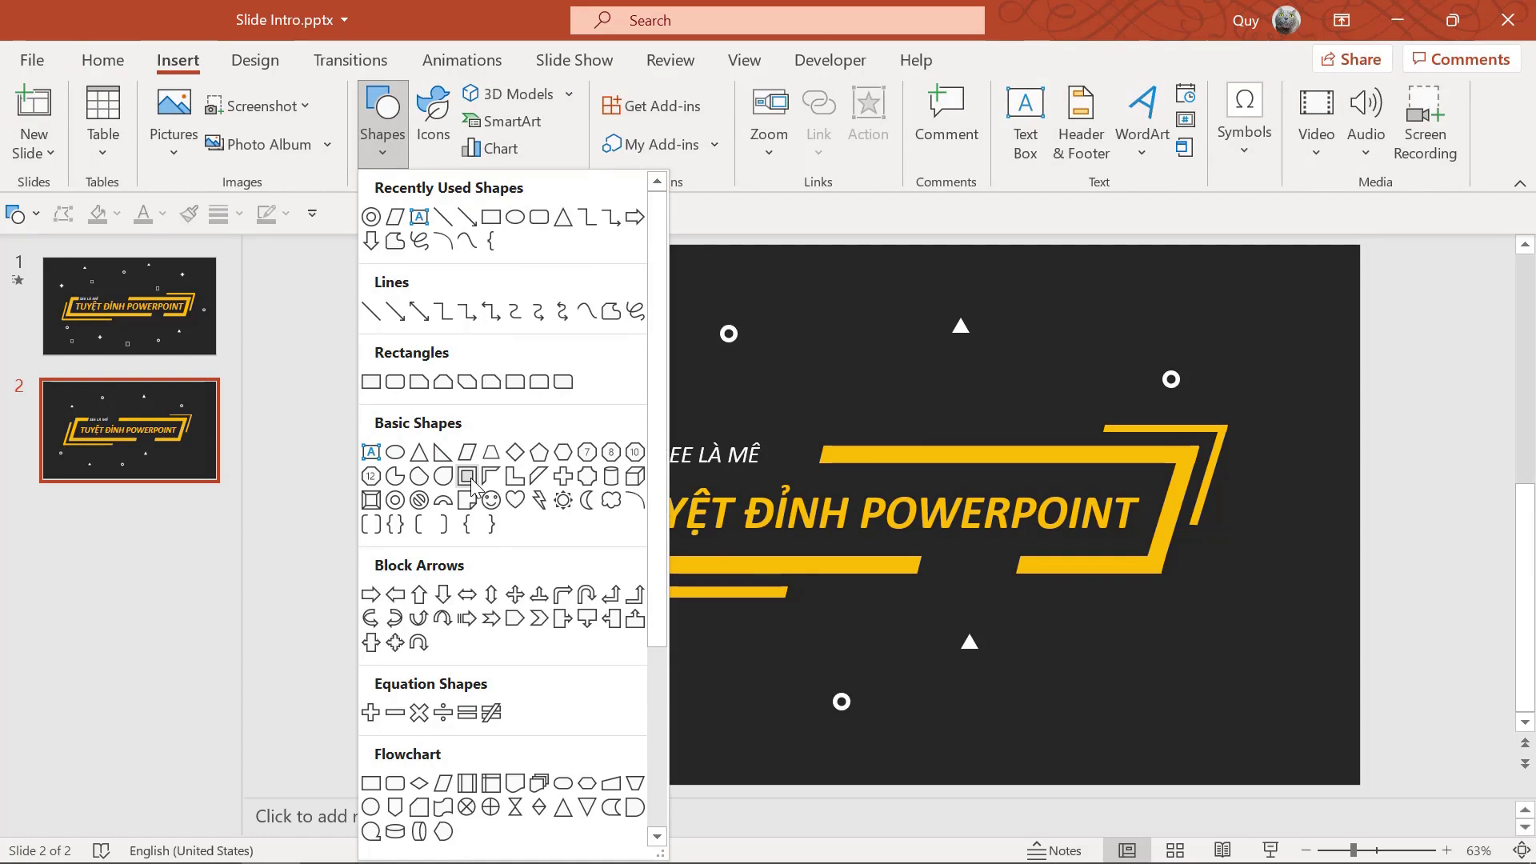
Draw a small square near the top, duplicate it with Ctrl+D, and move the copy lower right.
left_click(471, 502)
left_click_drag(844, 382, 864, 395)
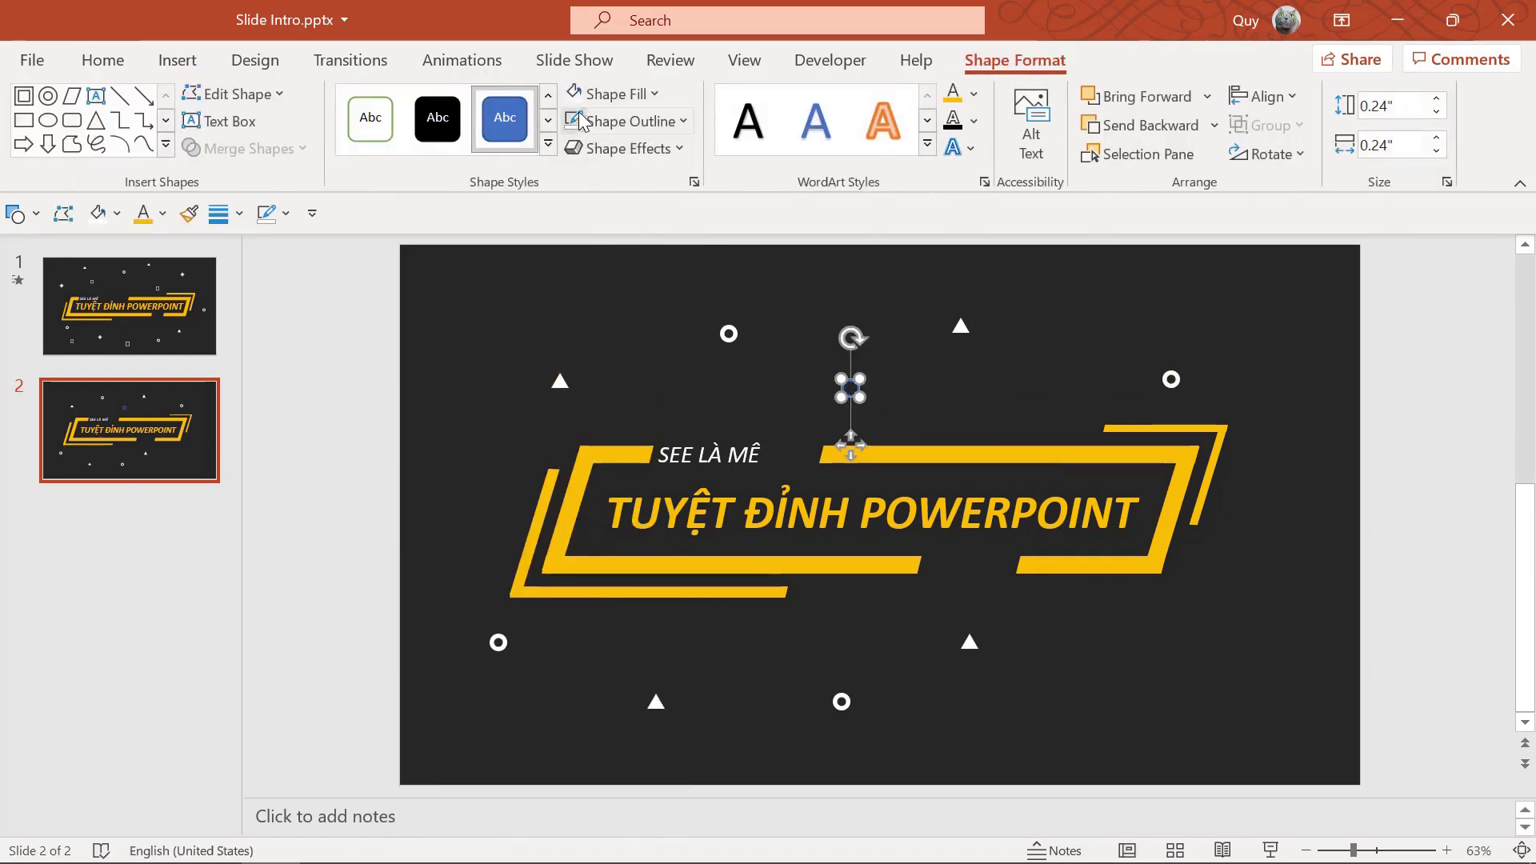
left_click(910, 367)
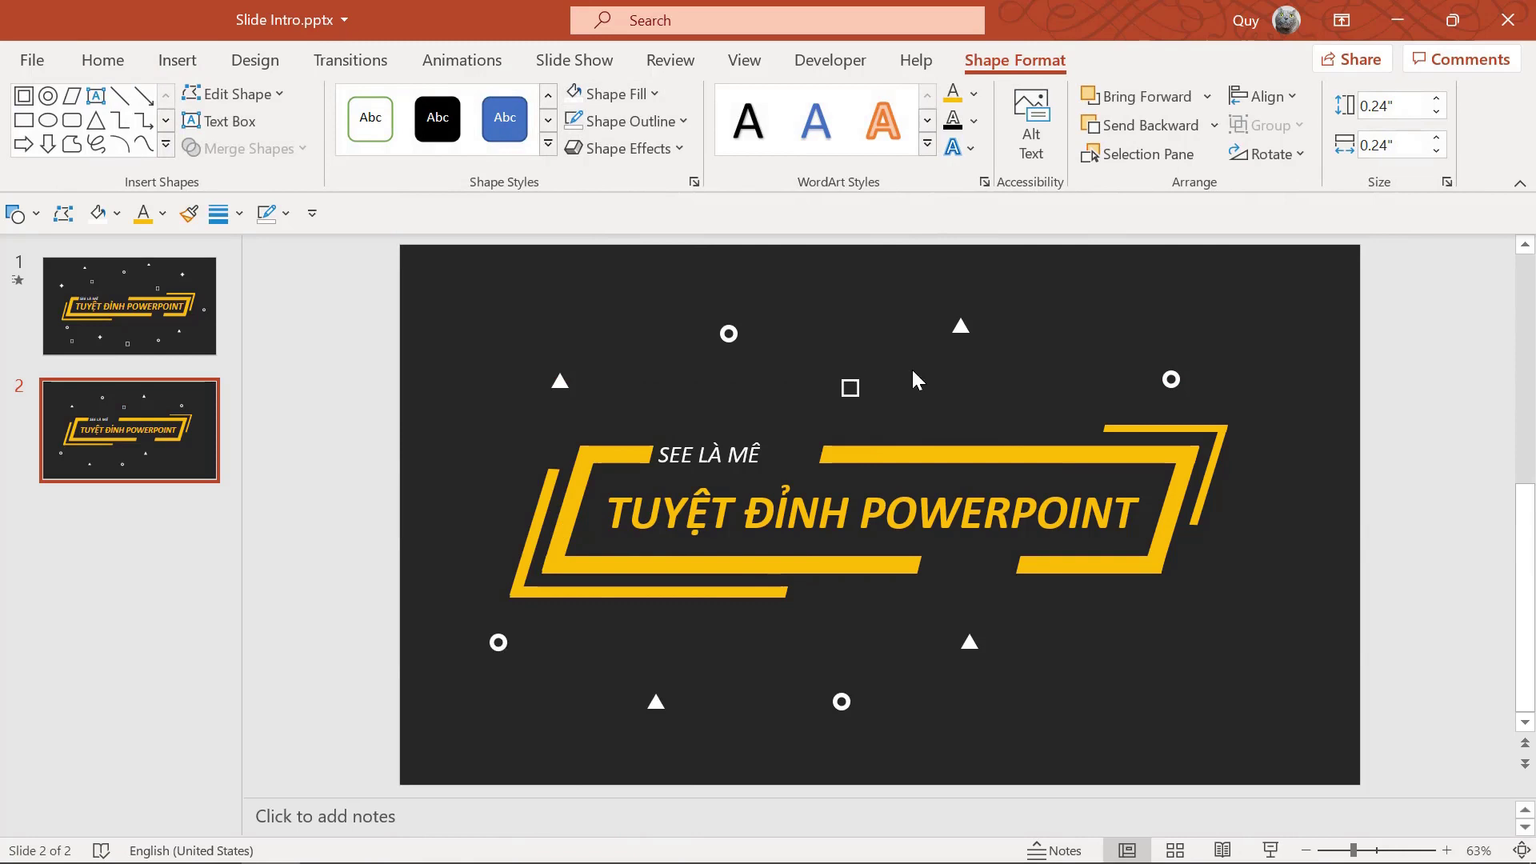
double_click(855, 395)
key("ctrl+d")
left_click_drag(868, 400, 1120, 711)
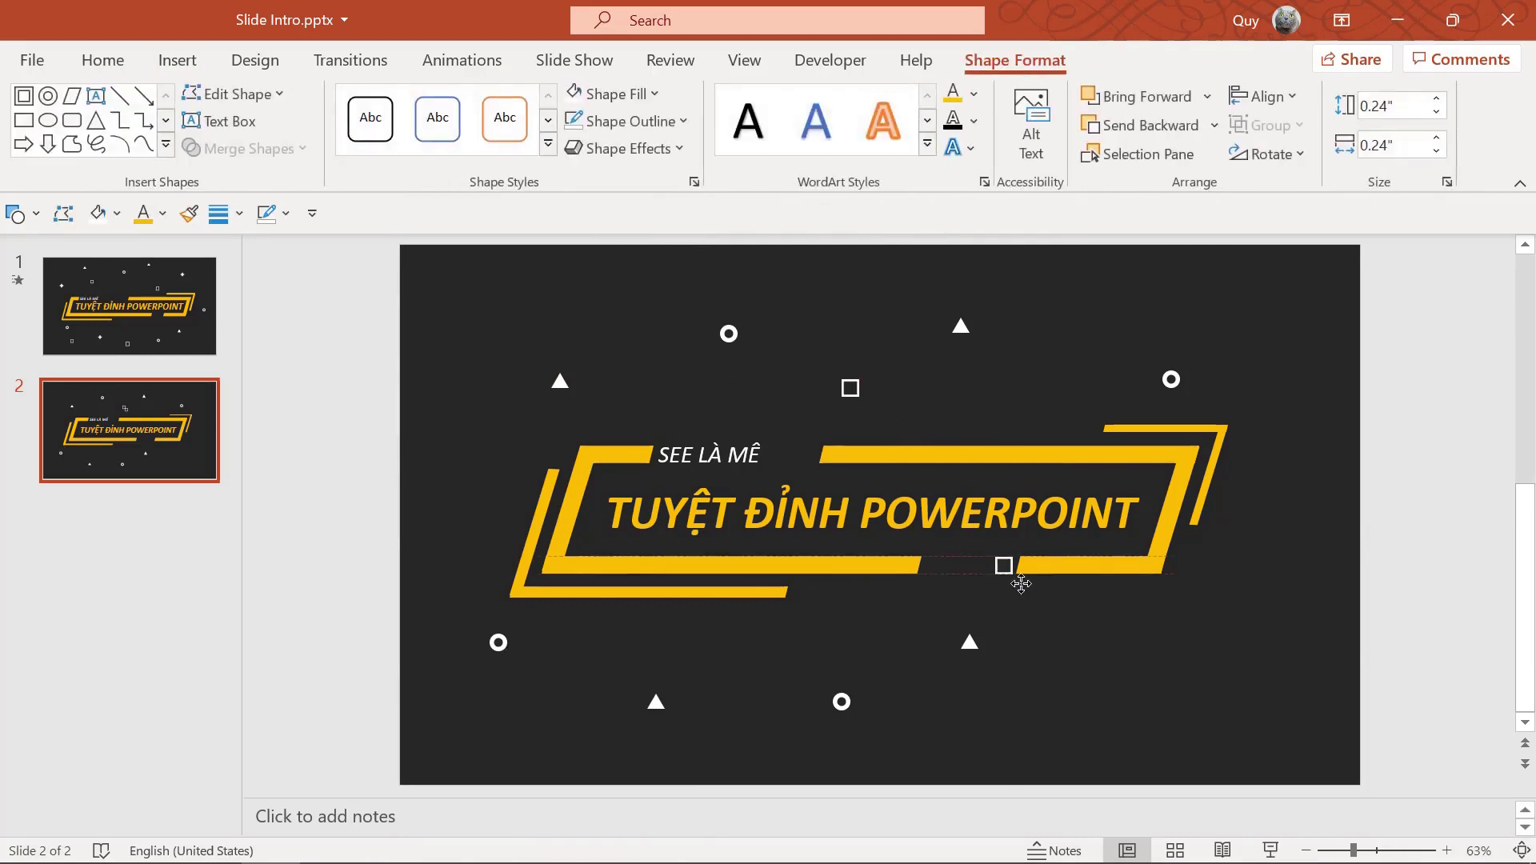
Move the square under the title up to the upper right, comparing against slide 1.
scroll(1071, 530, "down", 3)
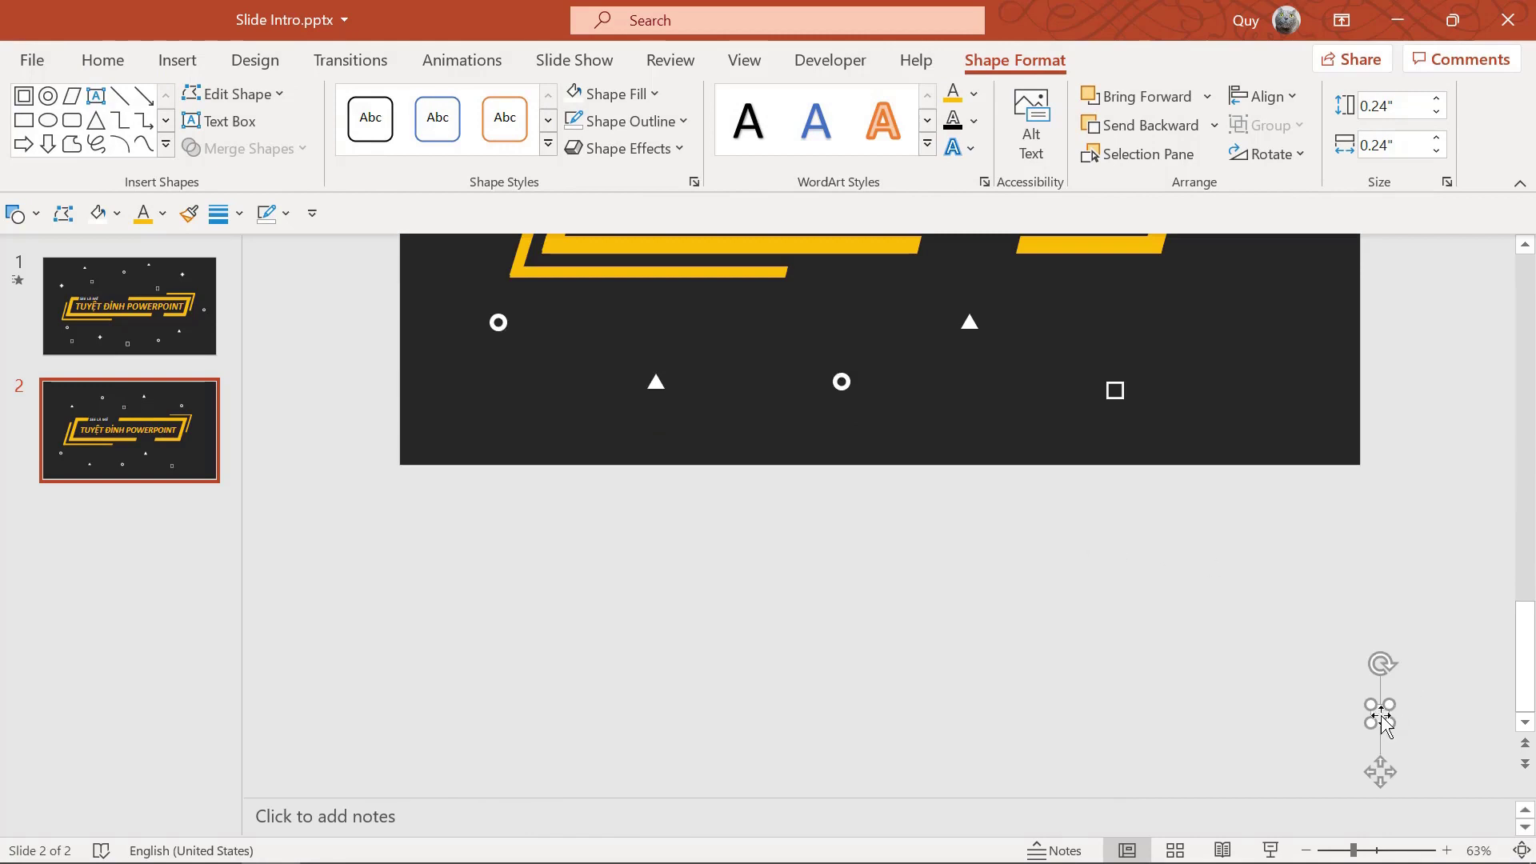
scroll(950, 301, "up", 2)
scroll(950, 302, "up", 2)
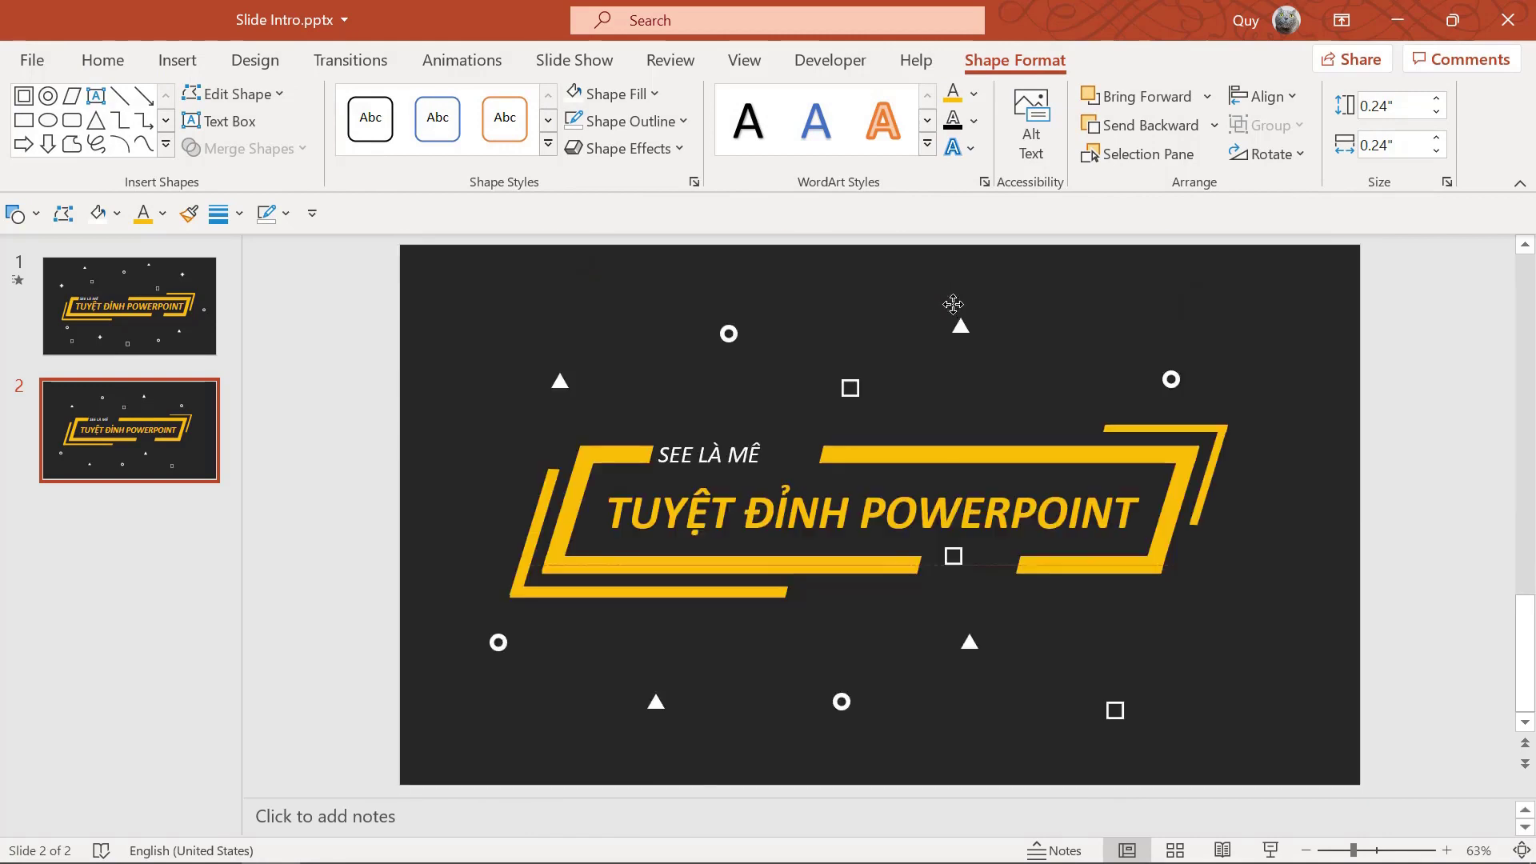
left_click(128, 388)
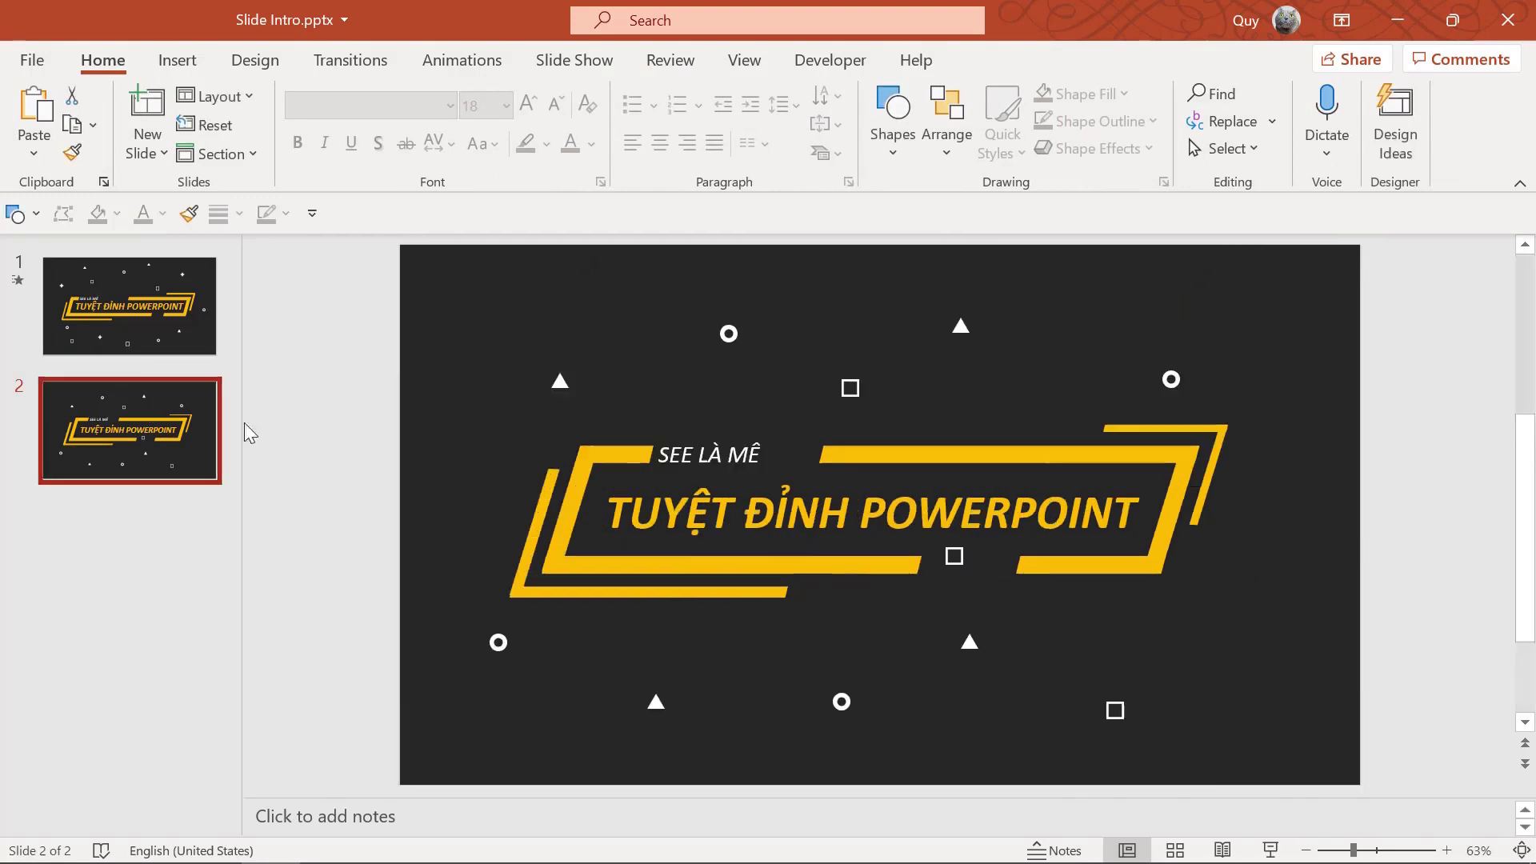
left_click(956, 558)
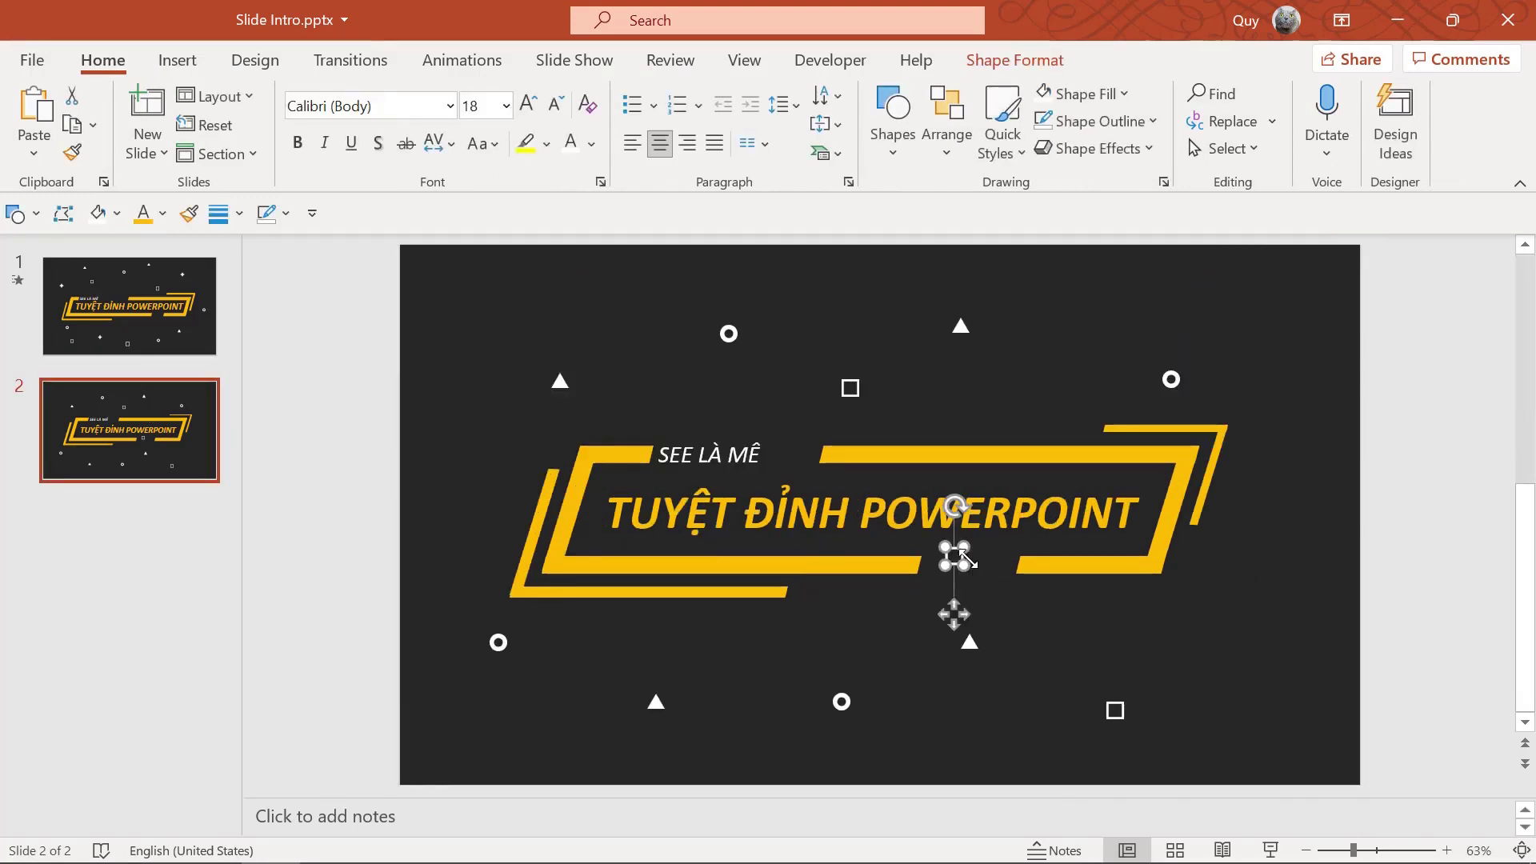
left_click_drag(957, 558, 1105, 334)
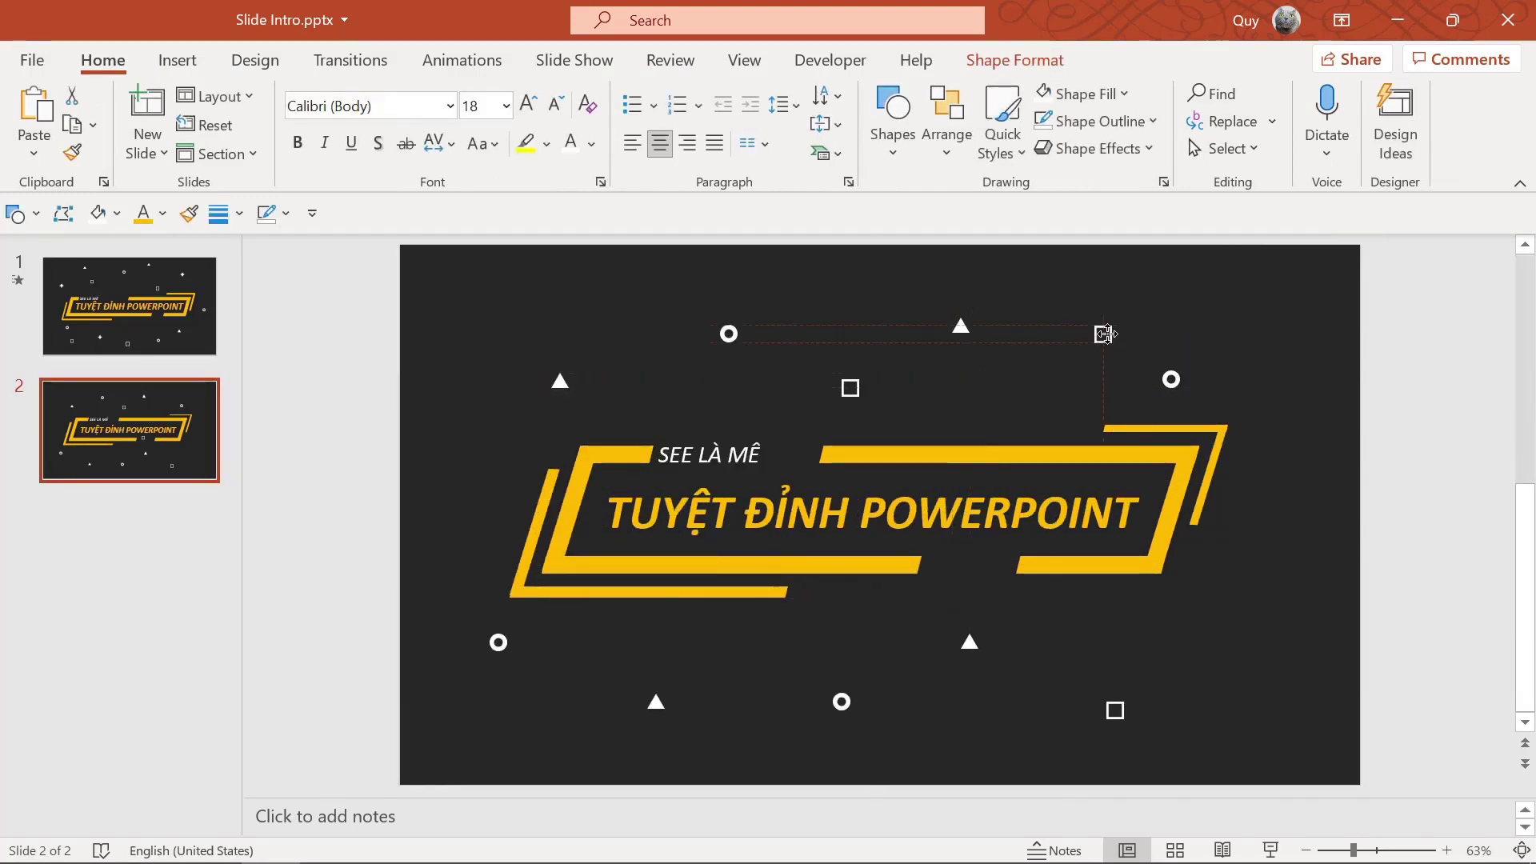
left_click(79, 319)
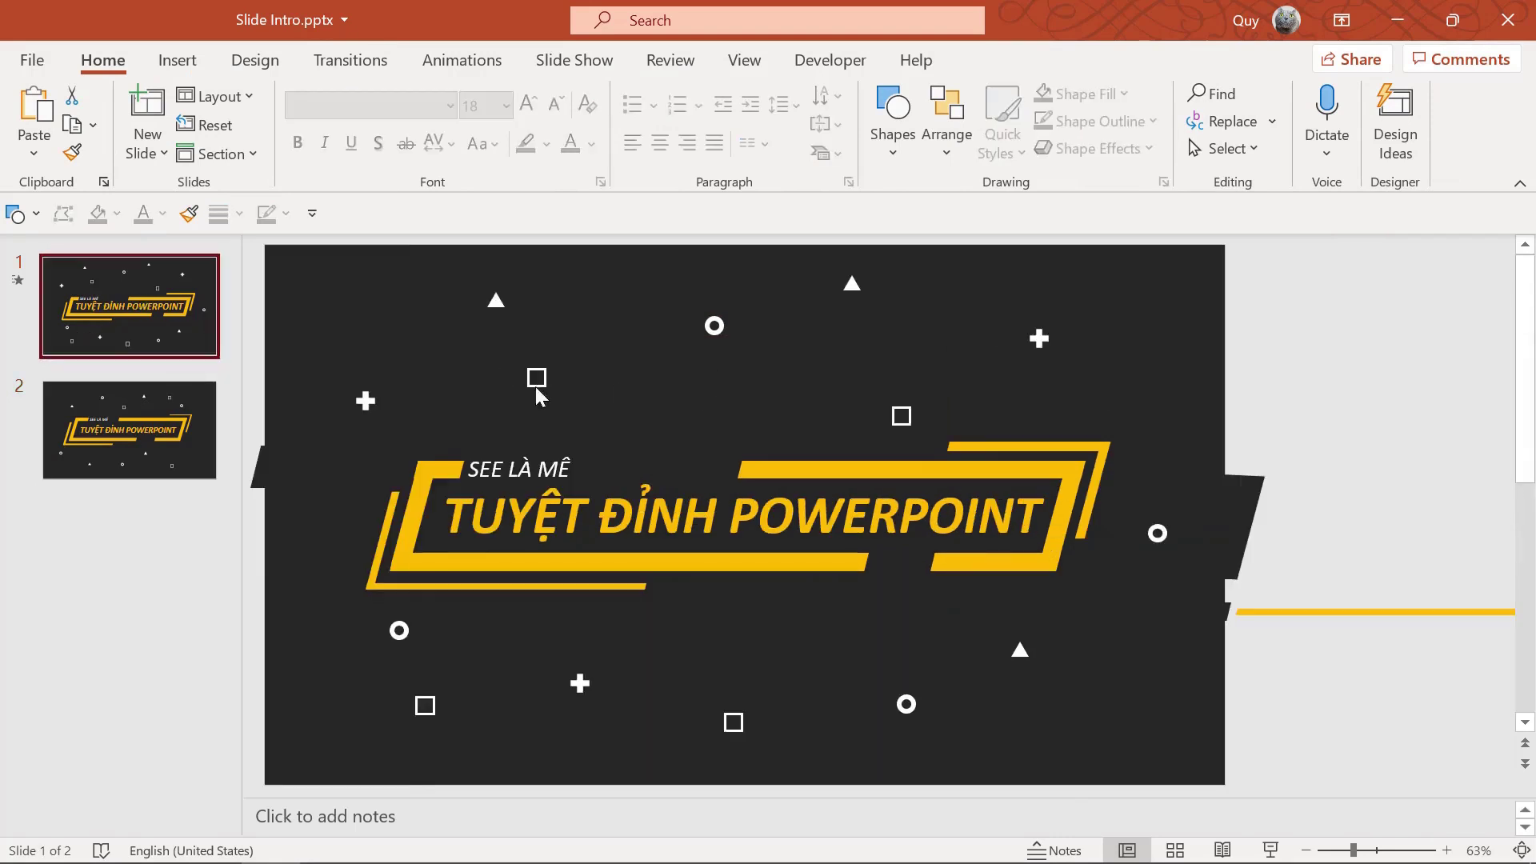
left_click(128, 429)
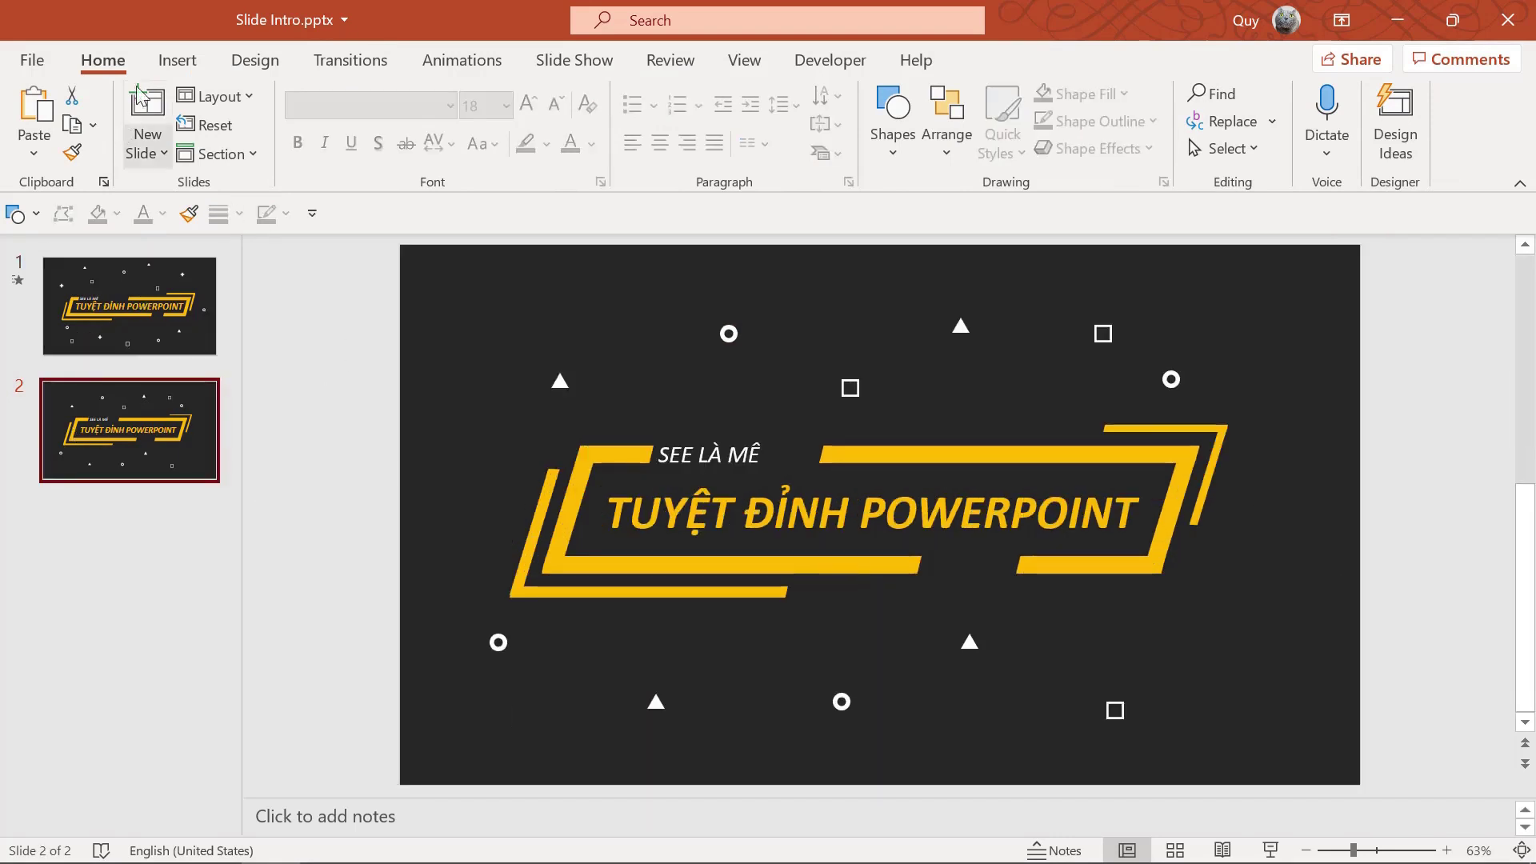
left_click(178, 60)
left_click(383, 142)
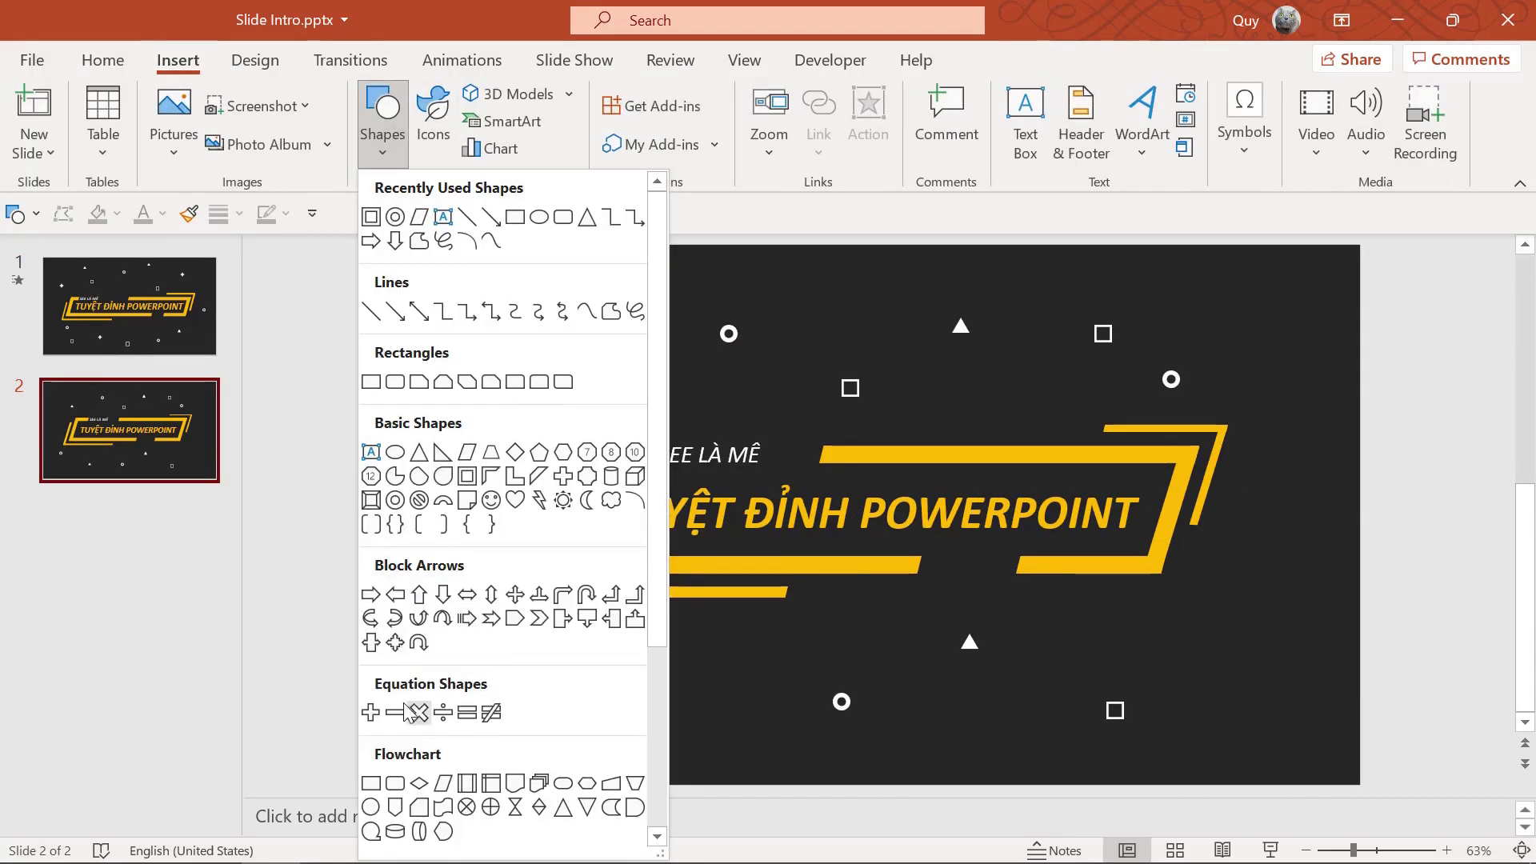
Draw a white plus shape above 'SEE LÀ MÊ' and place copies below and beside the title.
left_click(371, 712)
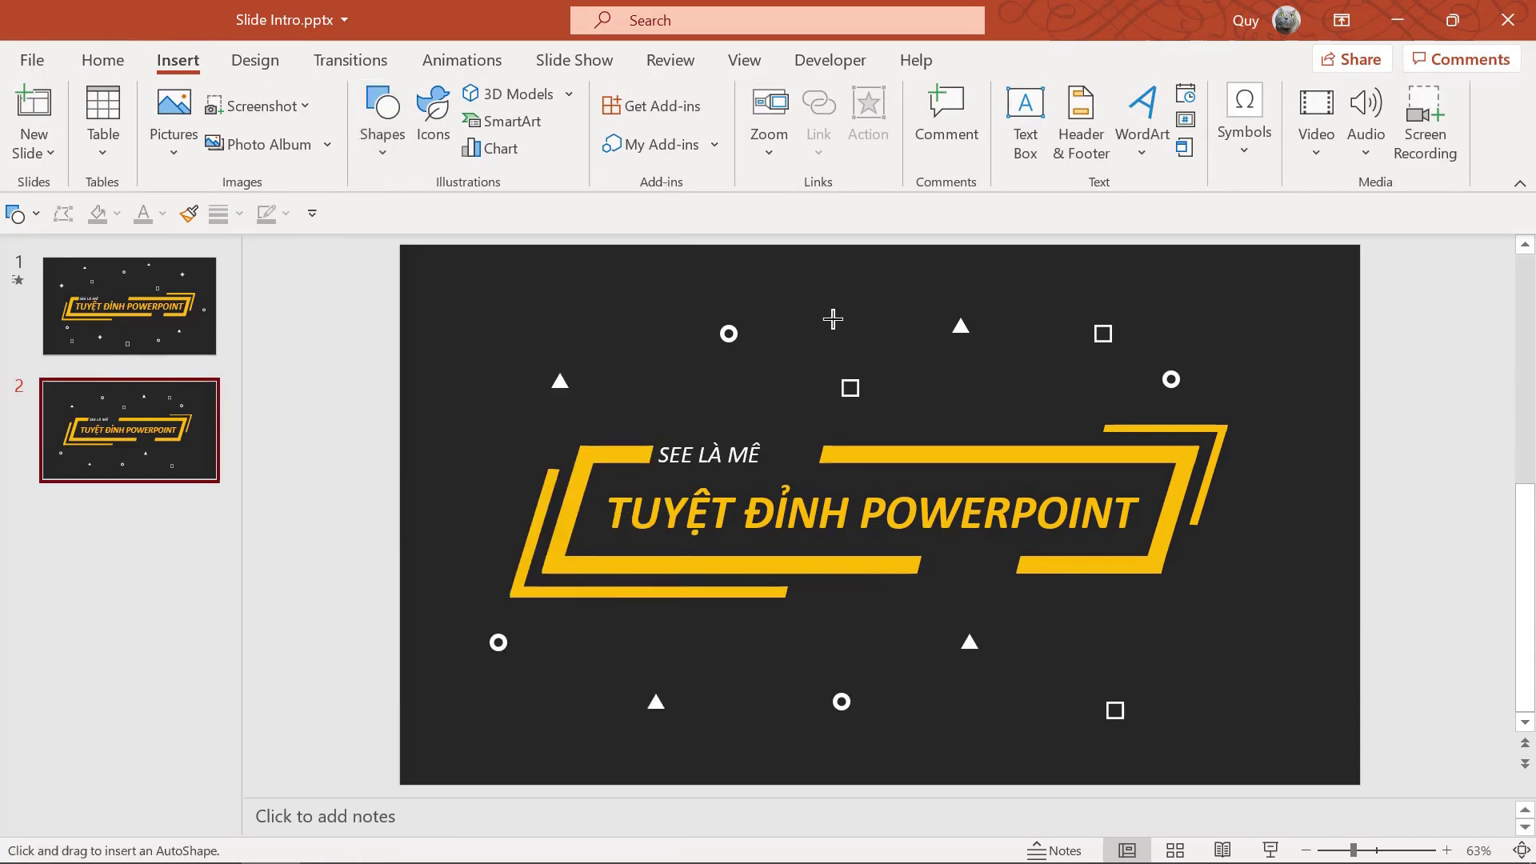
left_click_drag(837, 321, 860, 345)
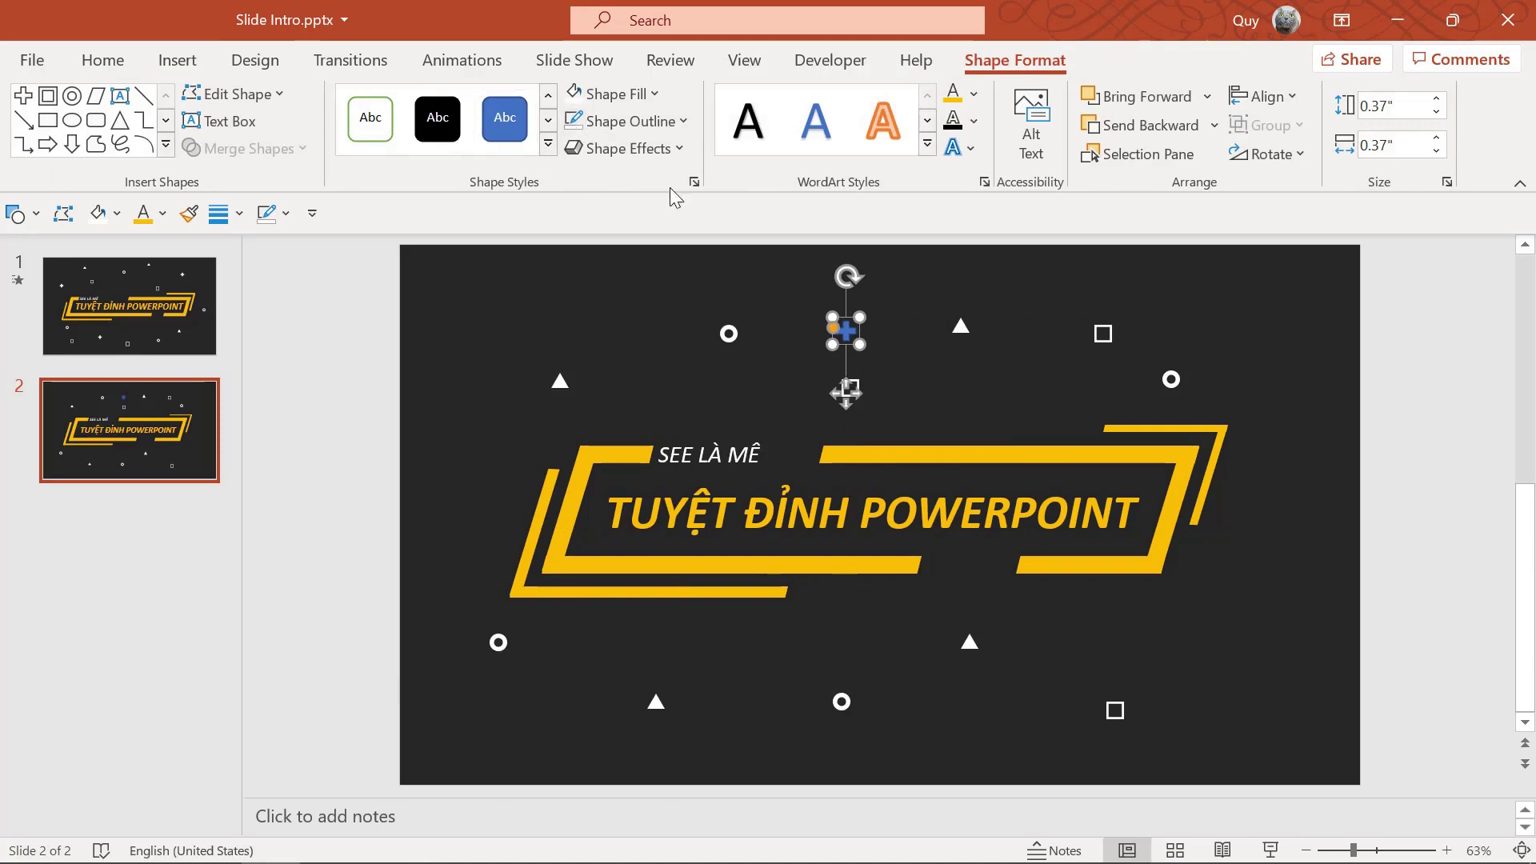
left_click(575, 94)
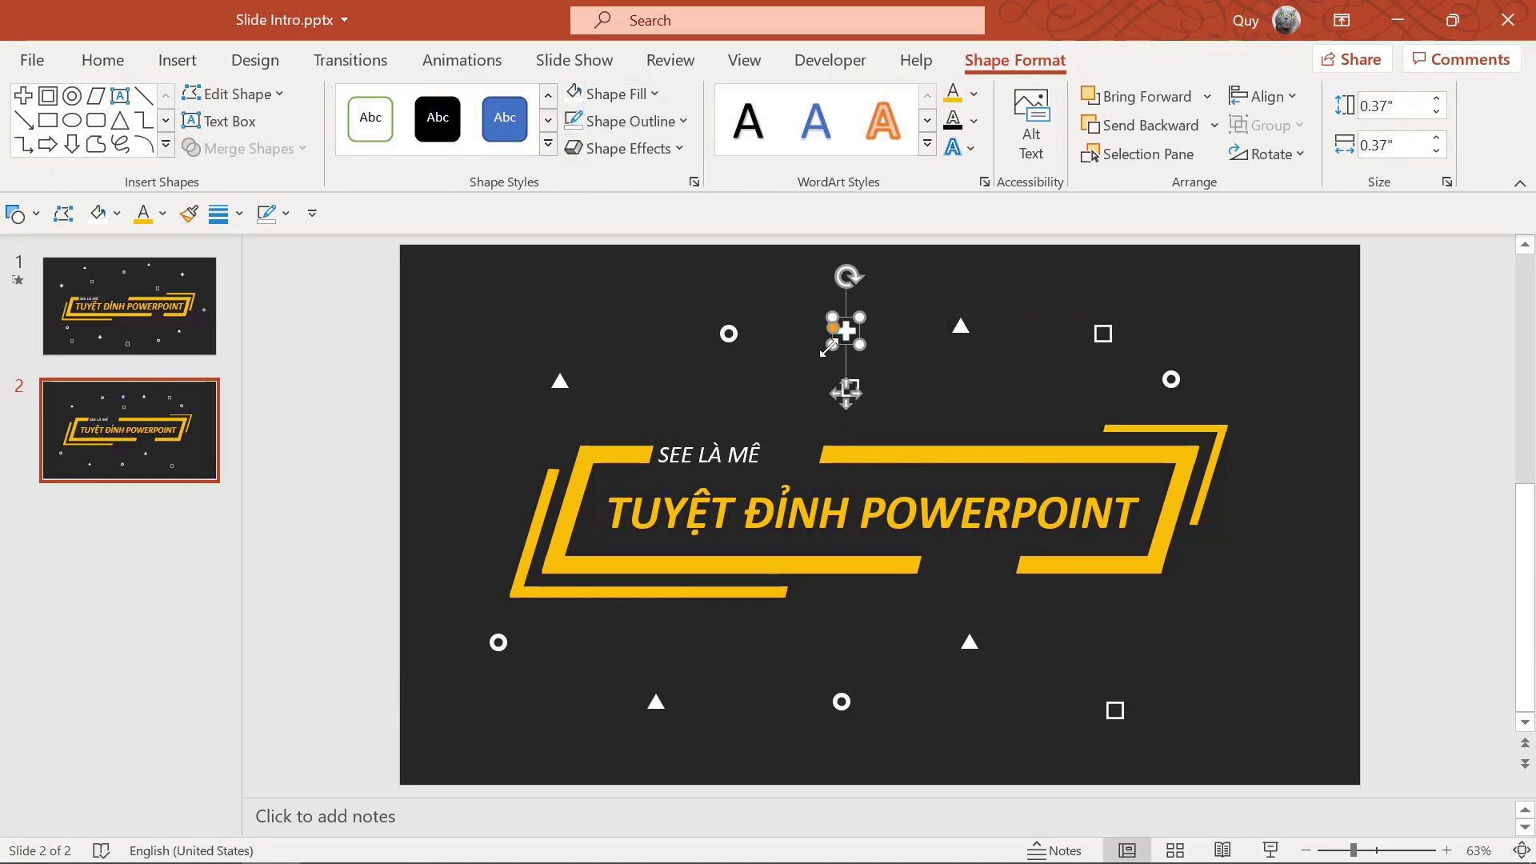
mouse_move(850, 340)
left_mouse_down()
mouse_move(697, 424)
mouse_move(1012, 392)
mouse_move(1026, 367)
left_mouse_up()
key("Tab")
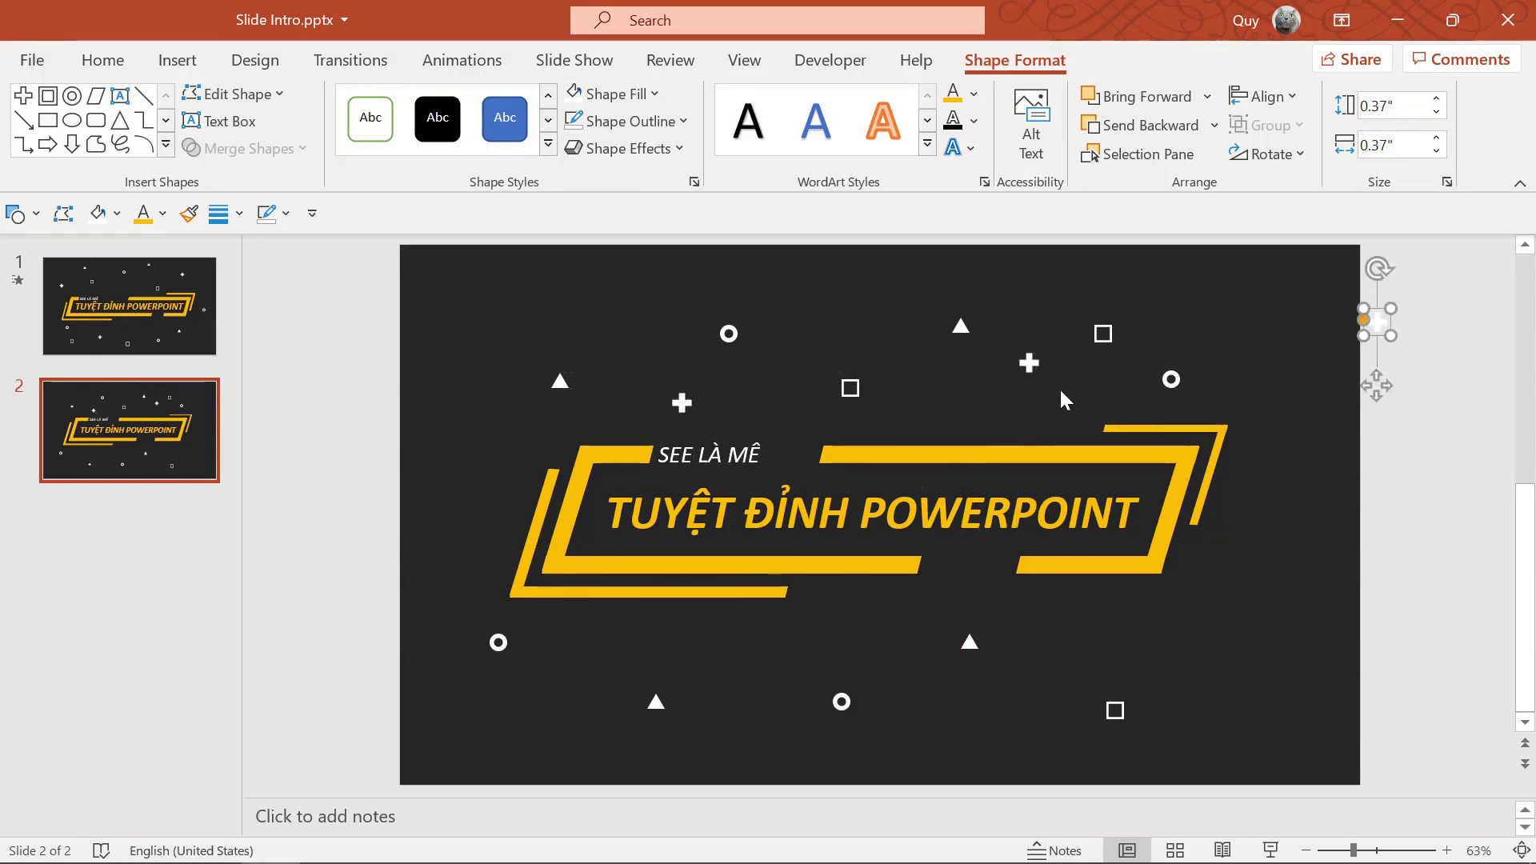
mouse_move(1378, 329)
left_mouse_down()
mouse_move(725, 629)
mouse_move(729, 642)
left_mouse_up()
key("Tab")
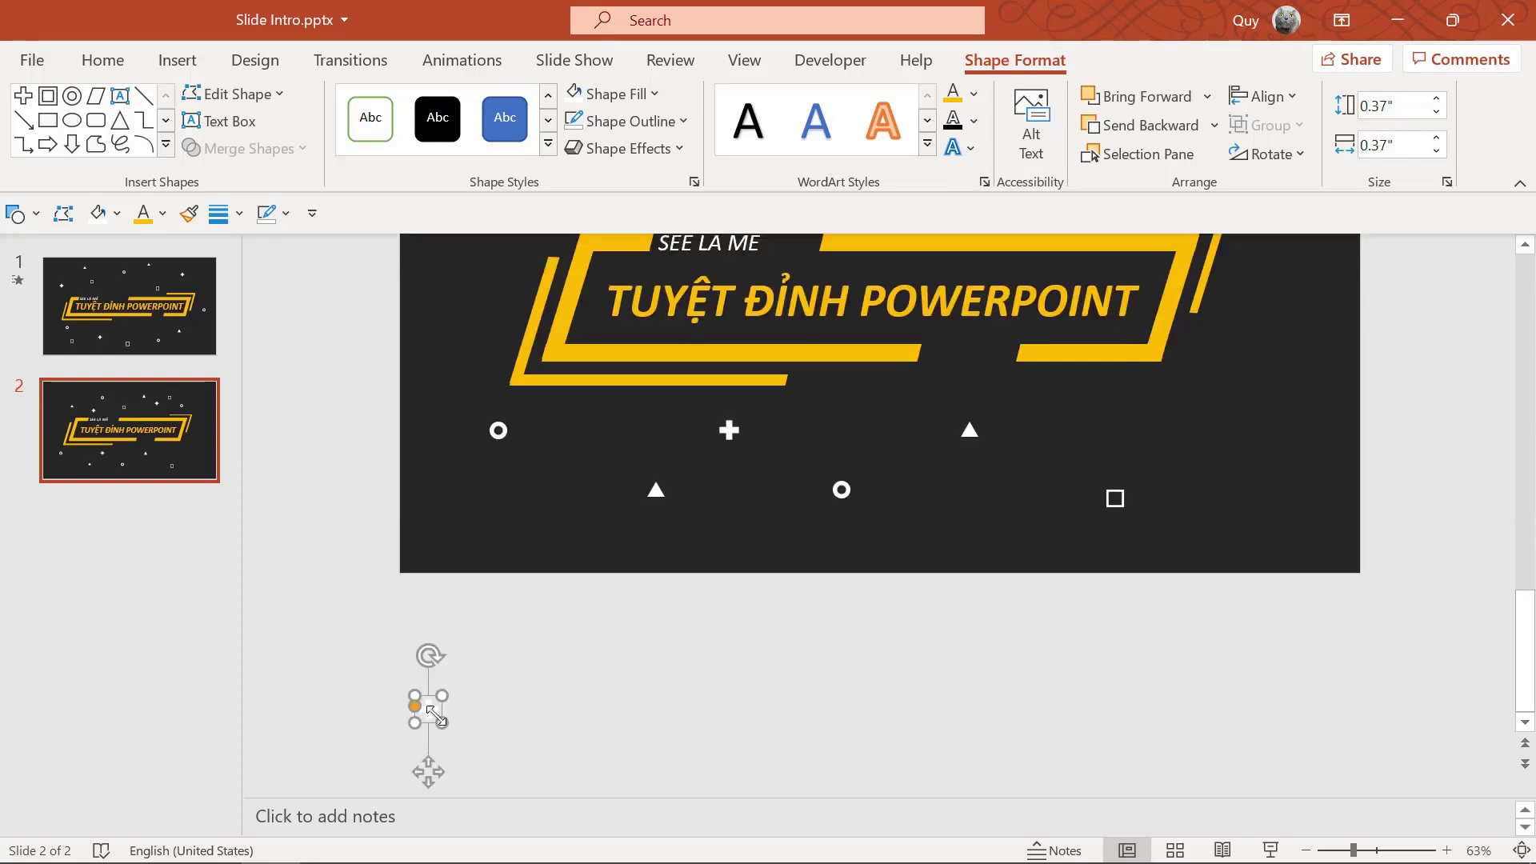
left_click_drag(432, 708, 1116, 516)
scroll(1242, 536, "up", 2)
Shift-select all thirteen small triangles, rings, squares and plus shapes around the title.
left_click(1288, 640)
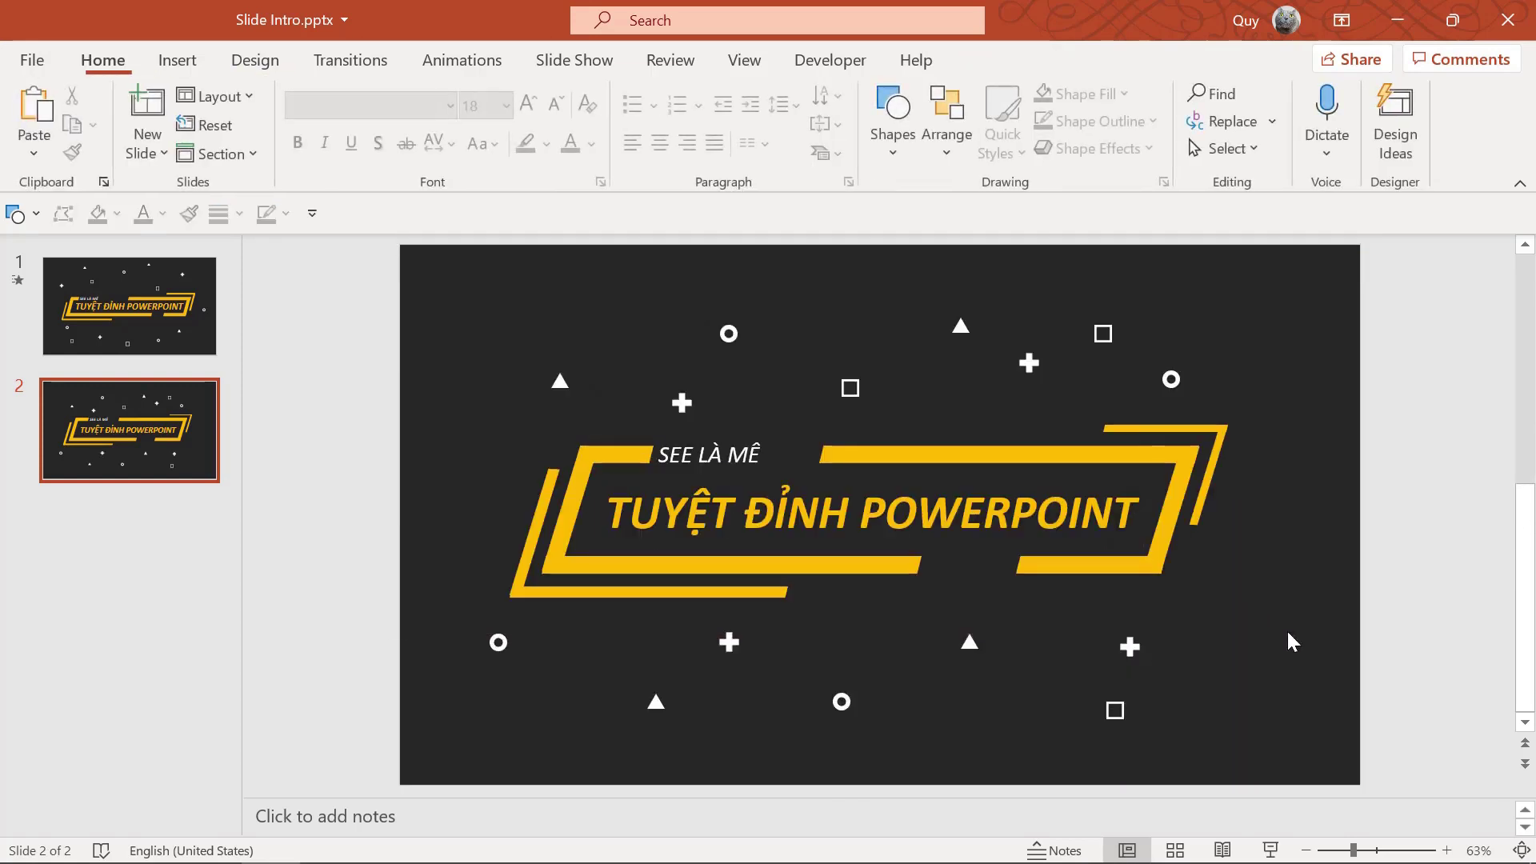
left_click(560, 382)
left_click(682, 402, "shift")
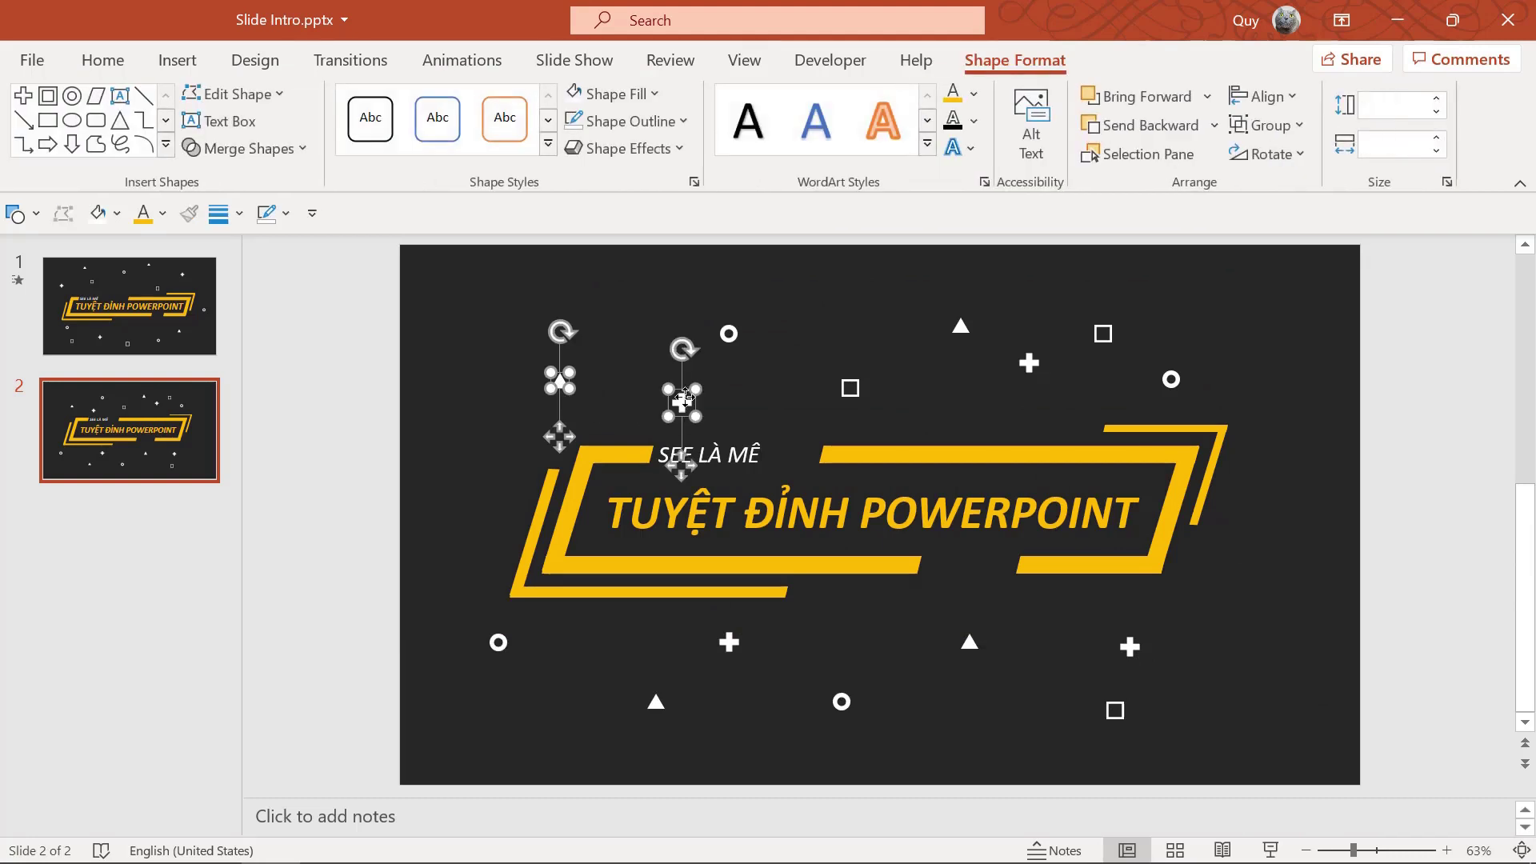
left_click(729, 334, "shift")
left_click(851, 388, "shift")
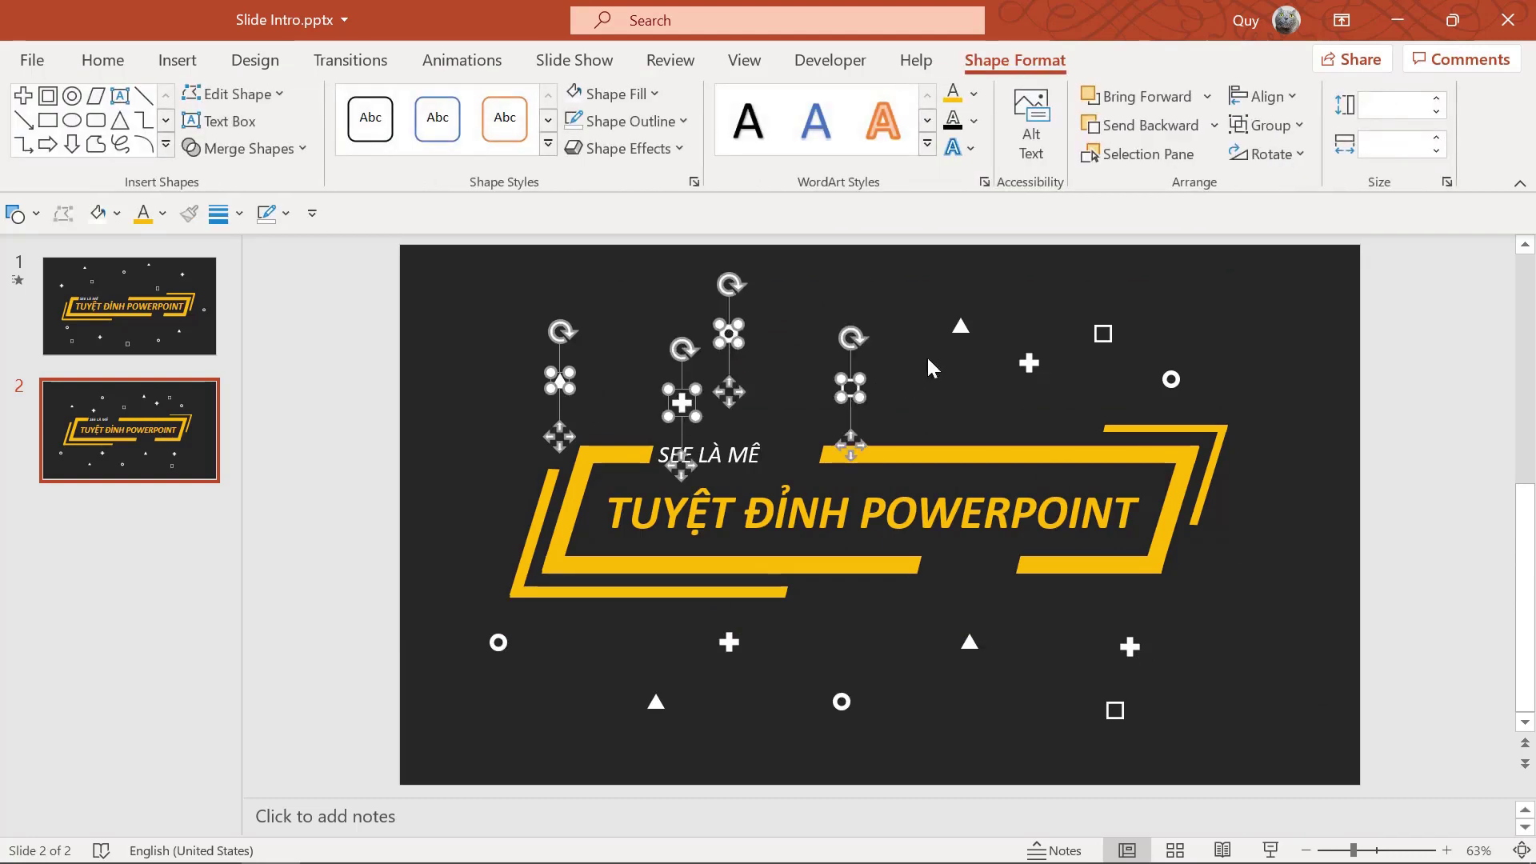
left_click(961, 325, "shift")
left_click(1029, 363, "shift")
left_click(1112, 338, "shift")
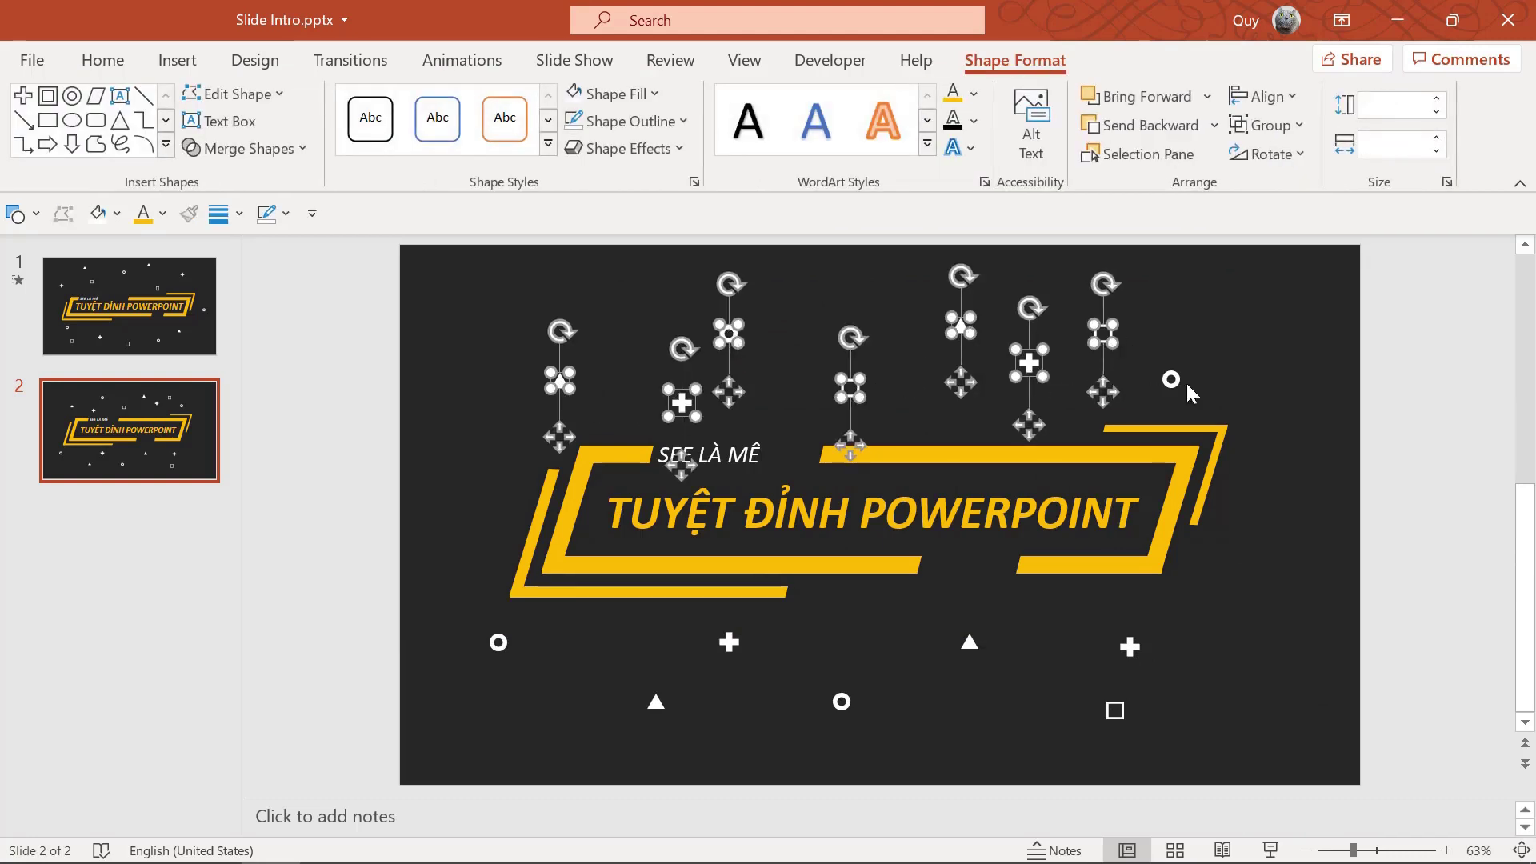
left_click(1114, 710, "shift")
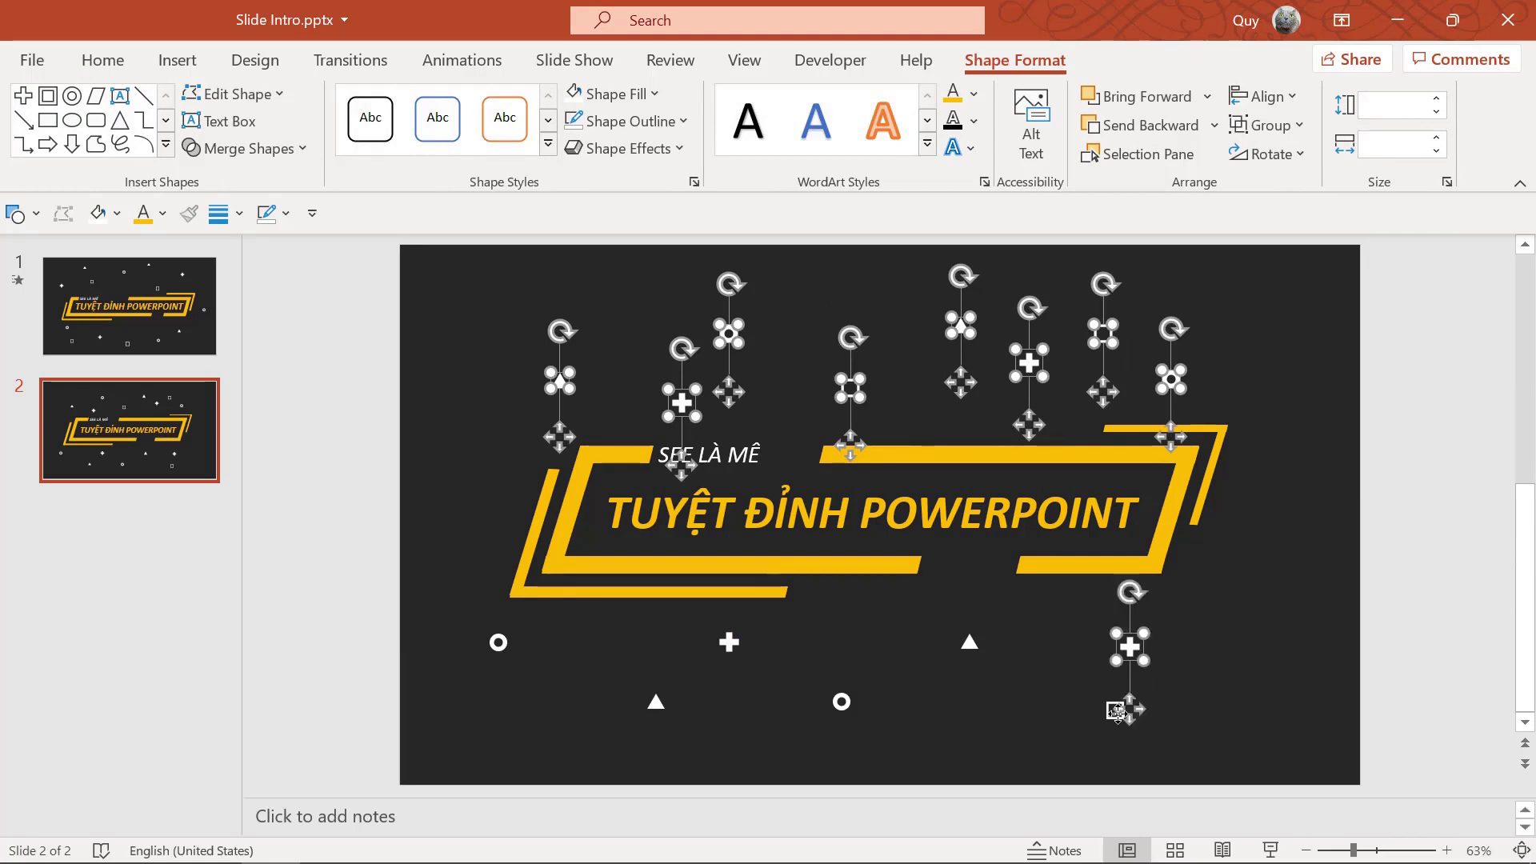
left_click(1136, 658, "shift")
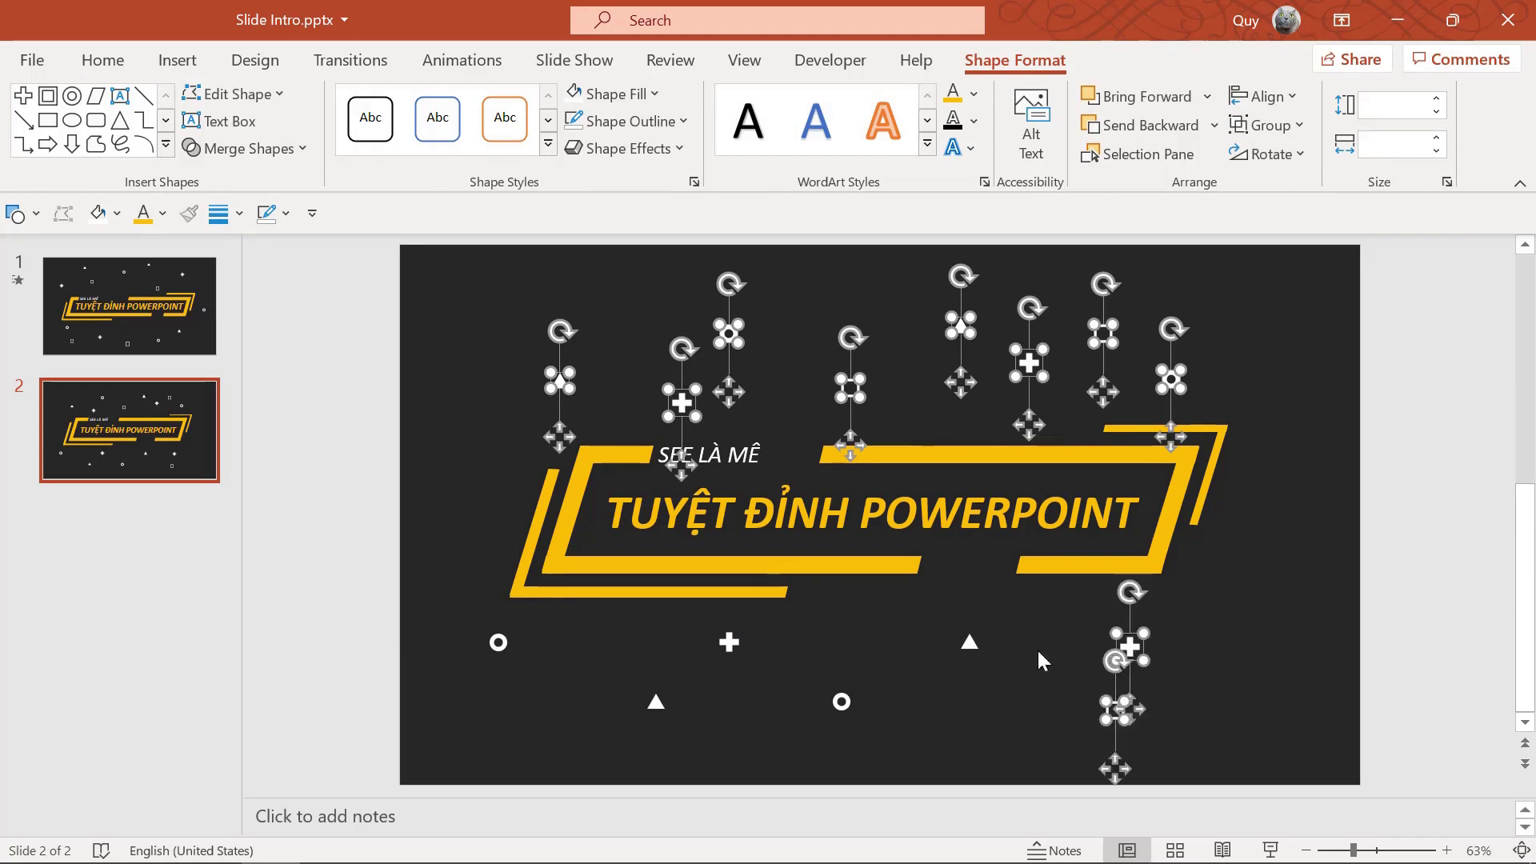
left_click(970, 642, "shift")
left_click(738, 644, "shift")
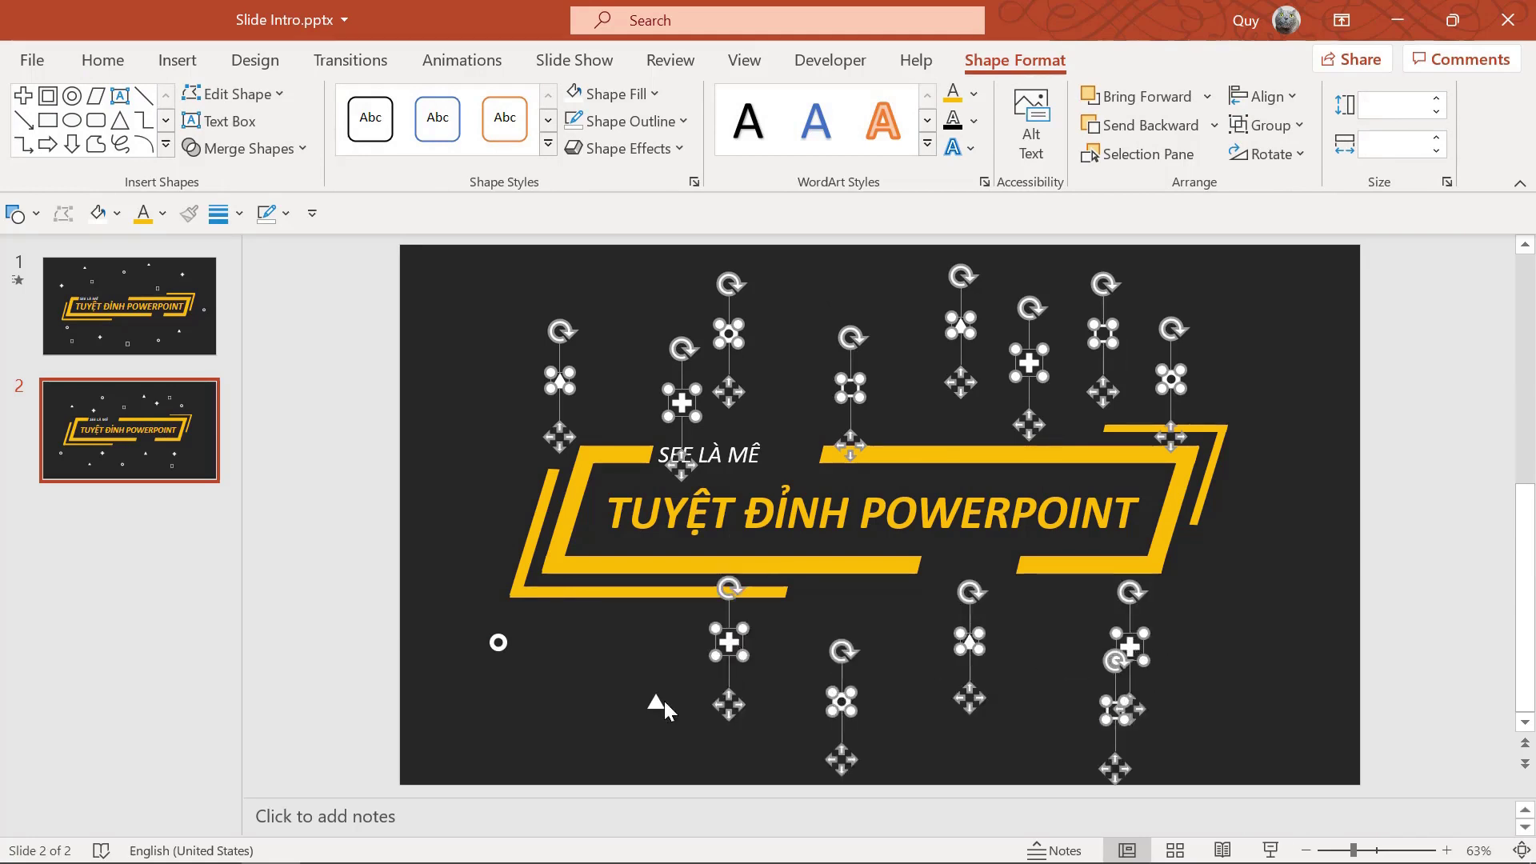
left_click(659, 700, "shift")
left_click(496, 649, "shift")
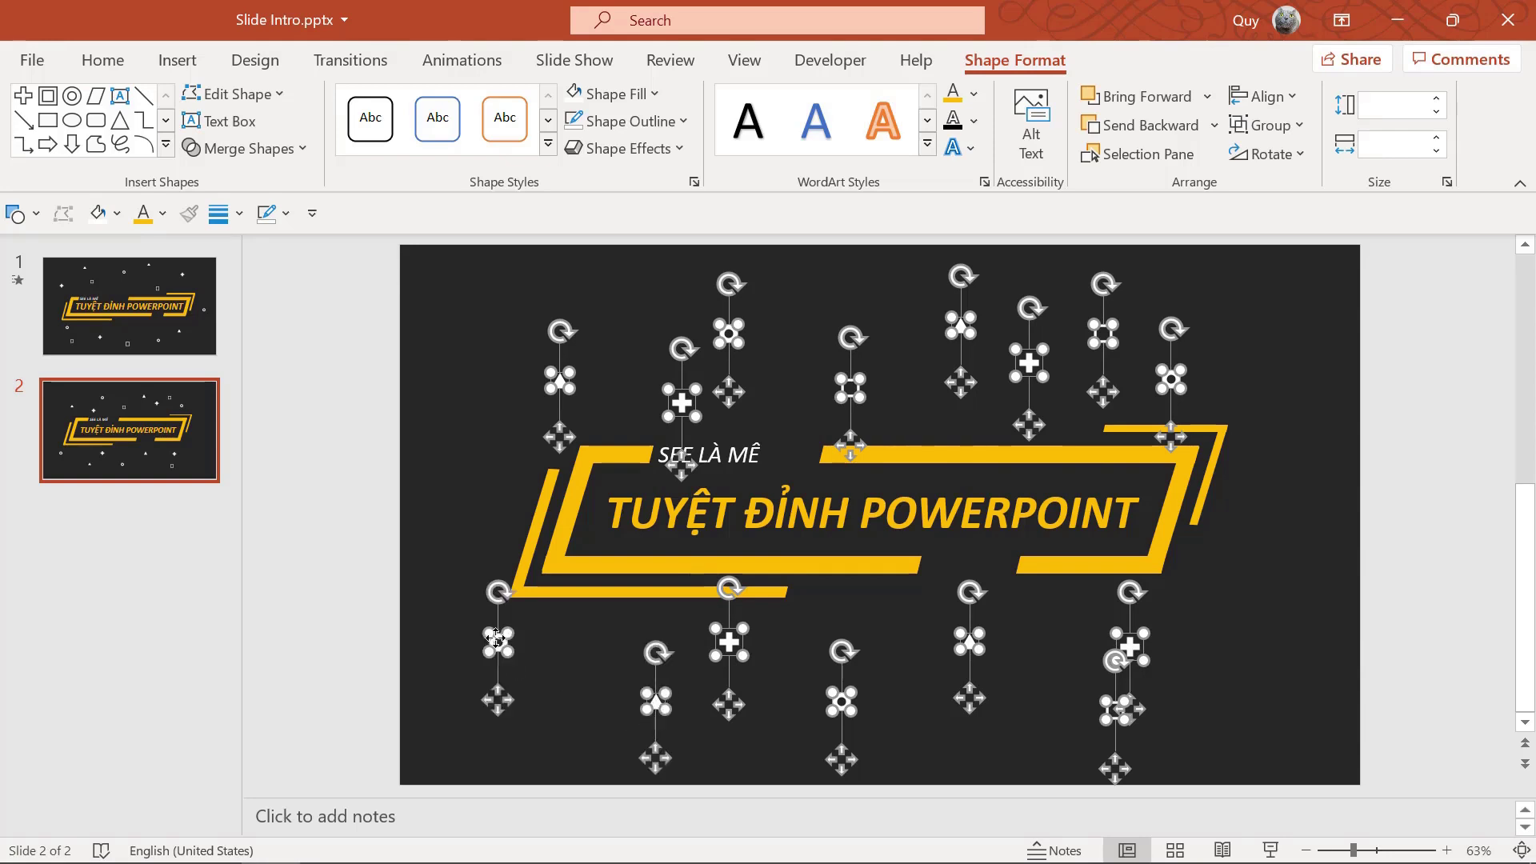
Group the selected shapes with Ctrl+G, undoing an accidental move, then deselect.
key("ctrl+g")
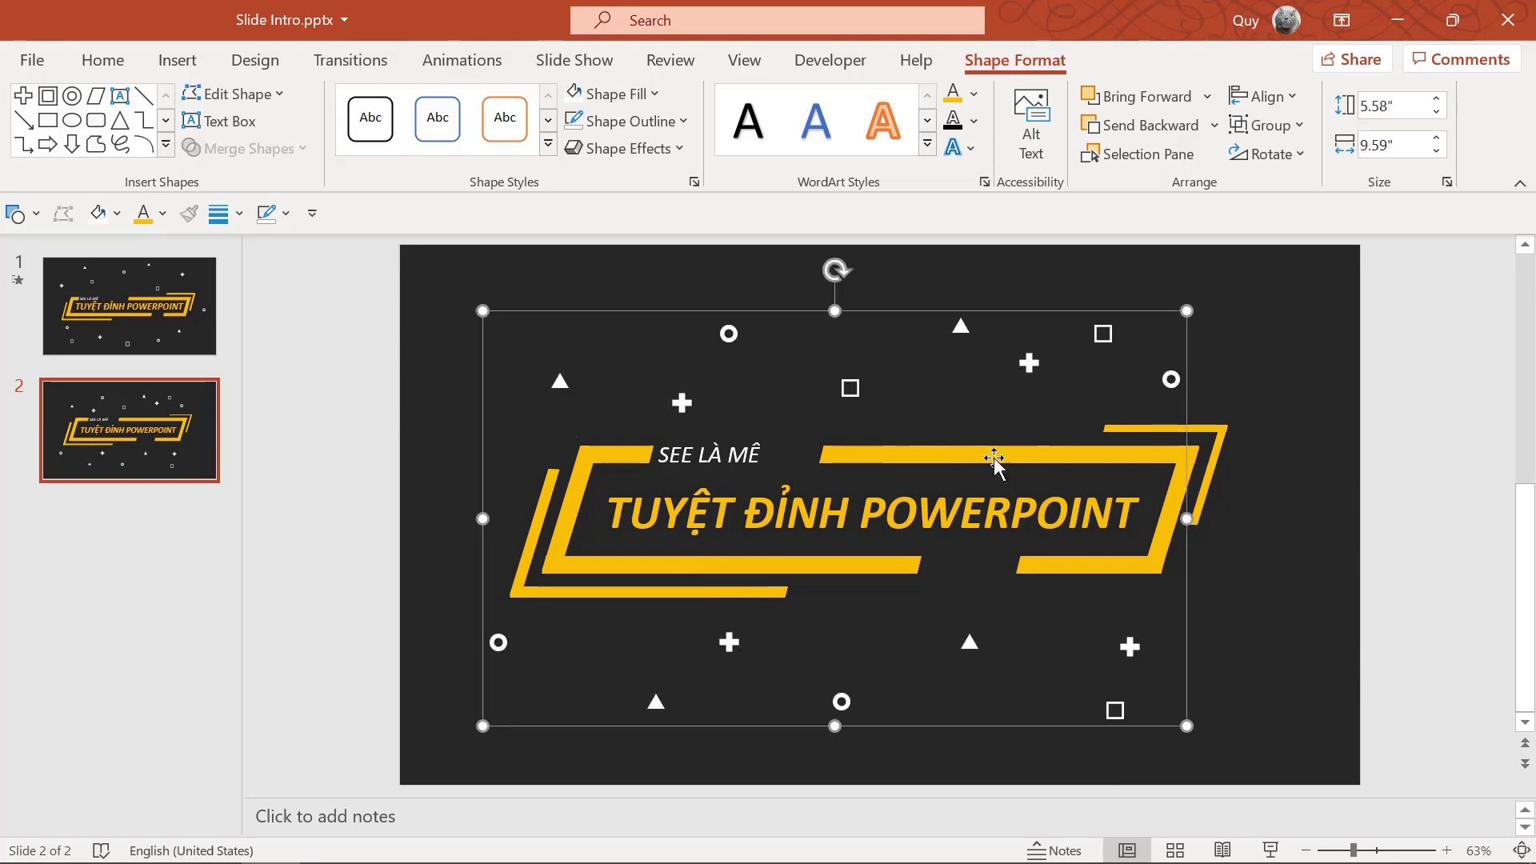
left_click_drag(842, 404, 865, 446)
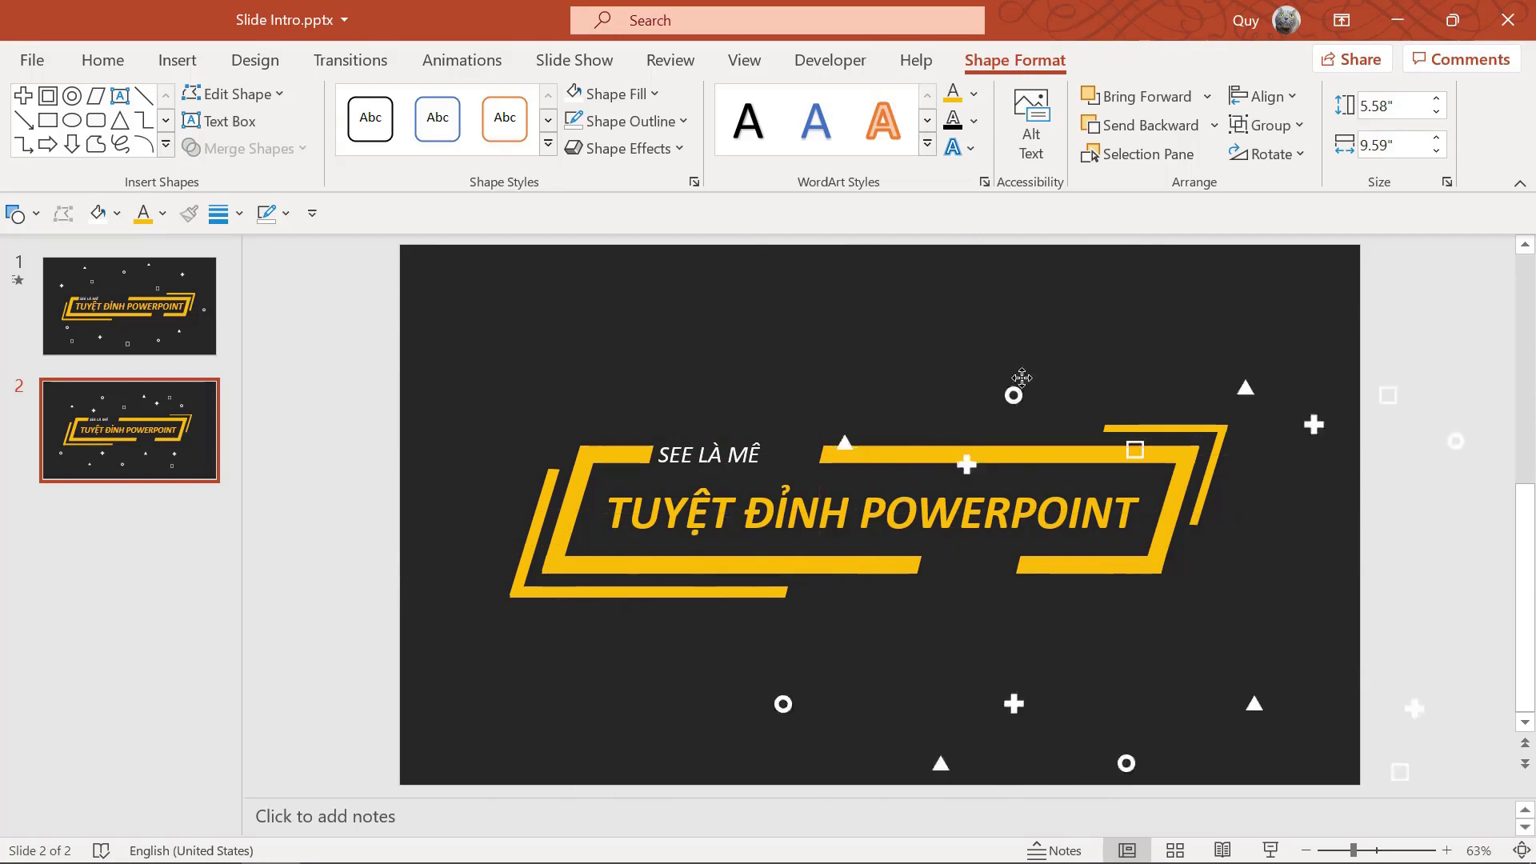
key("ctrl+z")
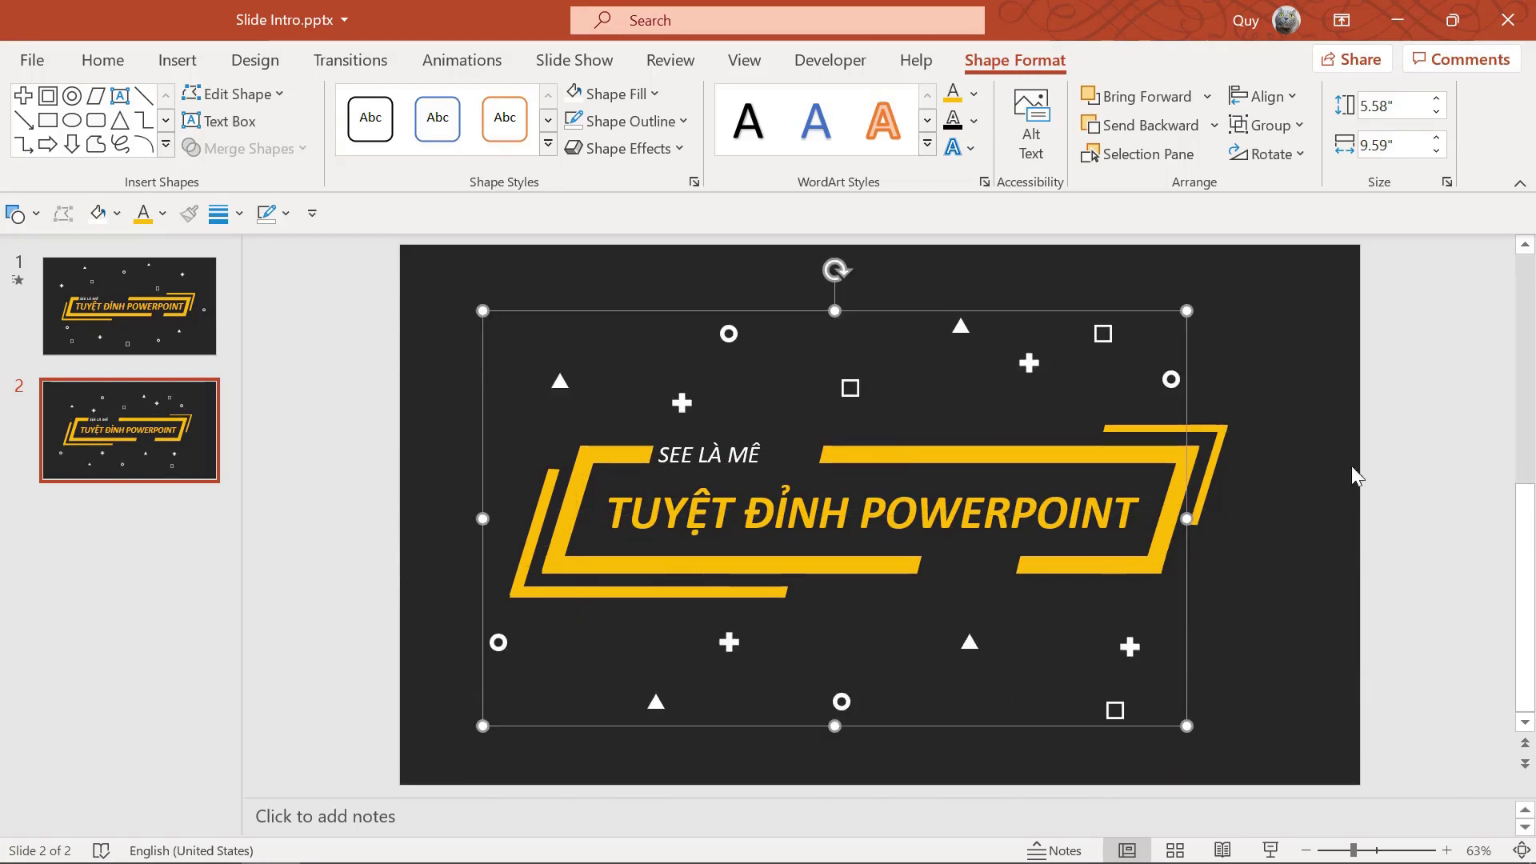
left_click(1352, 466)
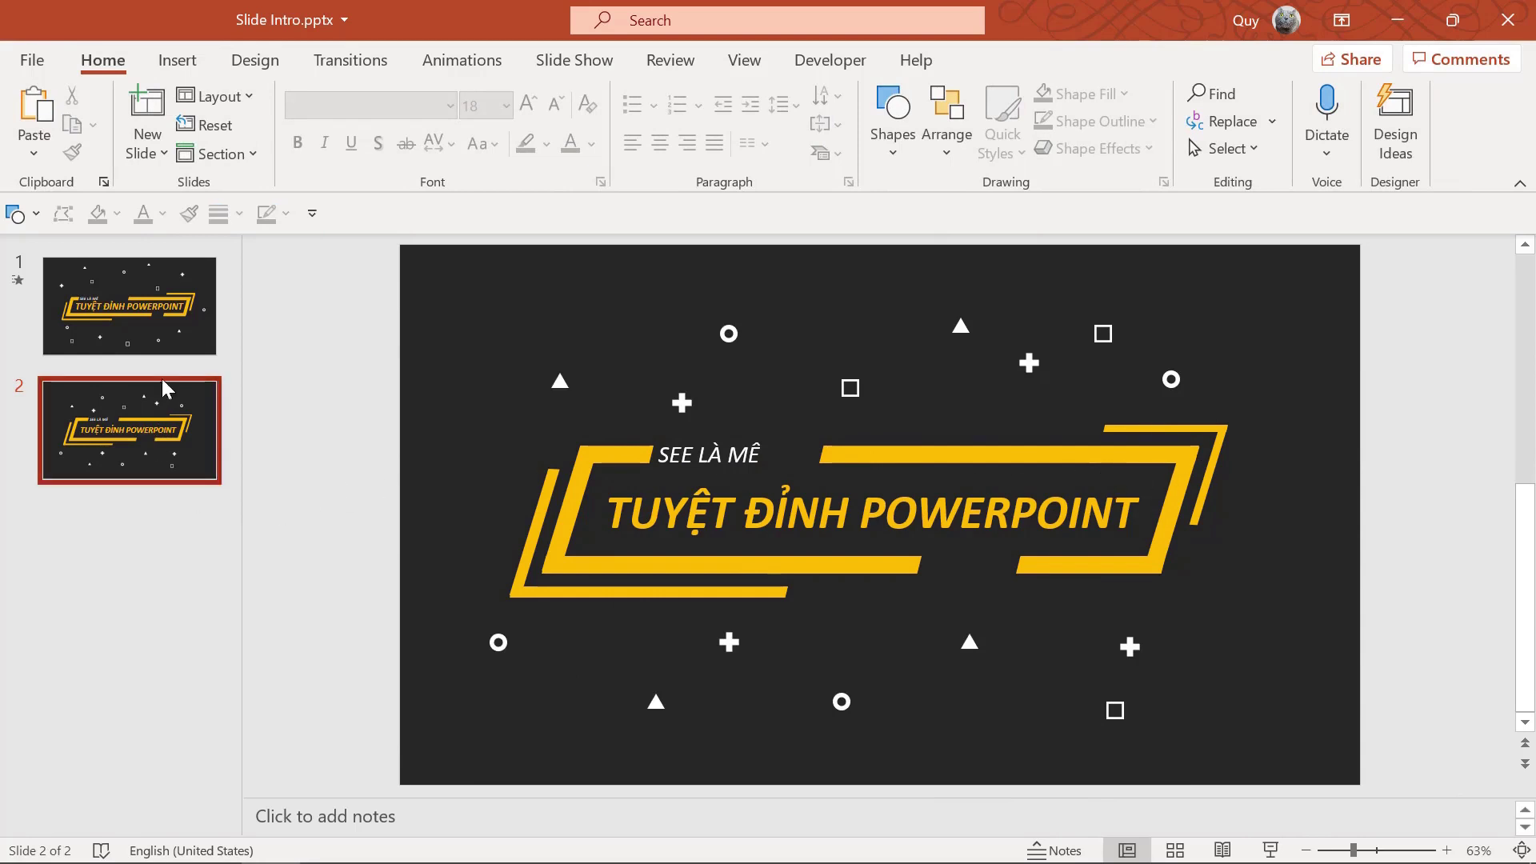
left_click(138, 350)
Stretch the yellow bar beside 'SEE LÀ MÊ' leftward past the slide edge, up to the text.
left_click(123, 459)
left_click(613, 455)
scroll(613, 460, "up", 4, "ctrl")
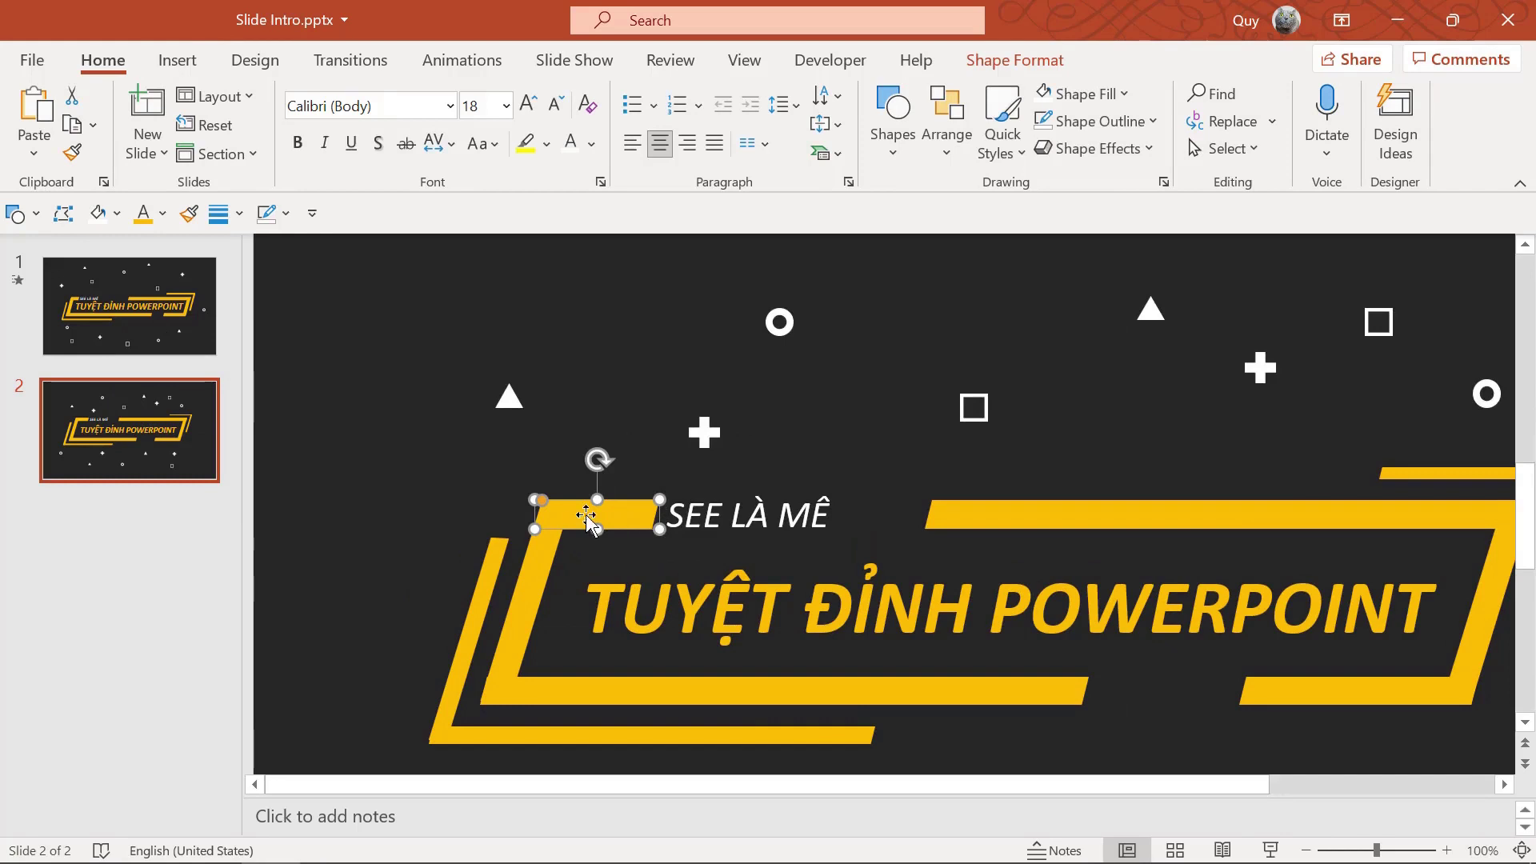
left_click_drag(584, 506, 625, 484)
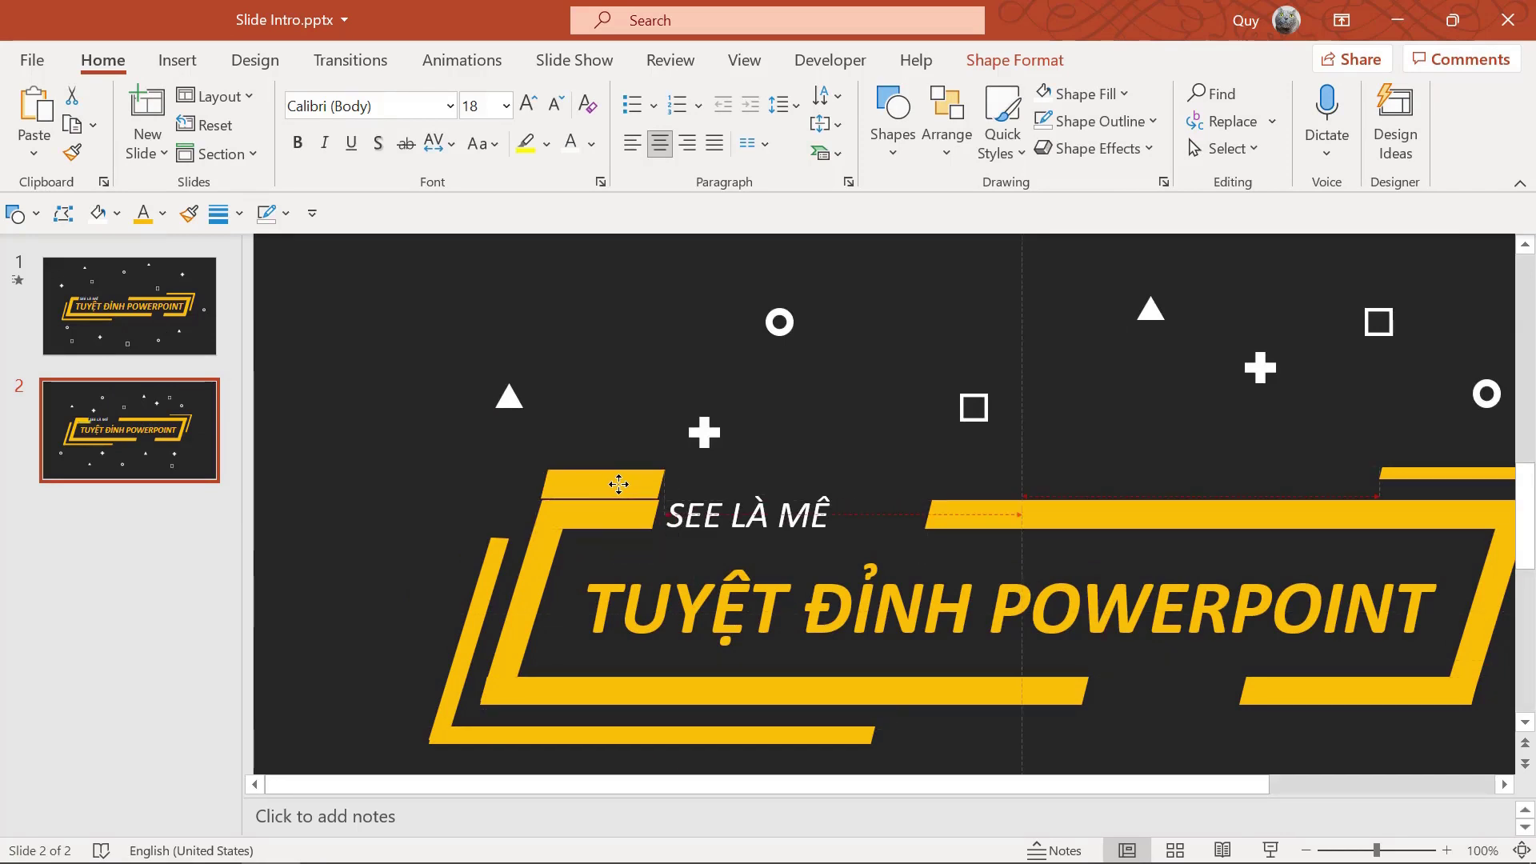
left_click(622, 484)
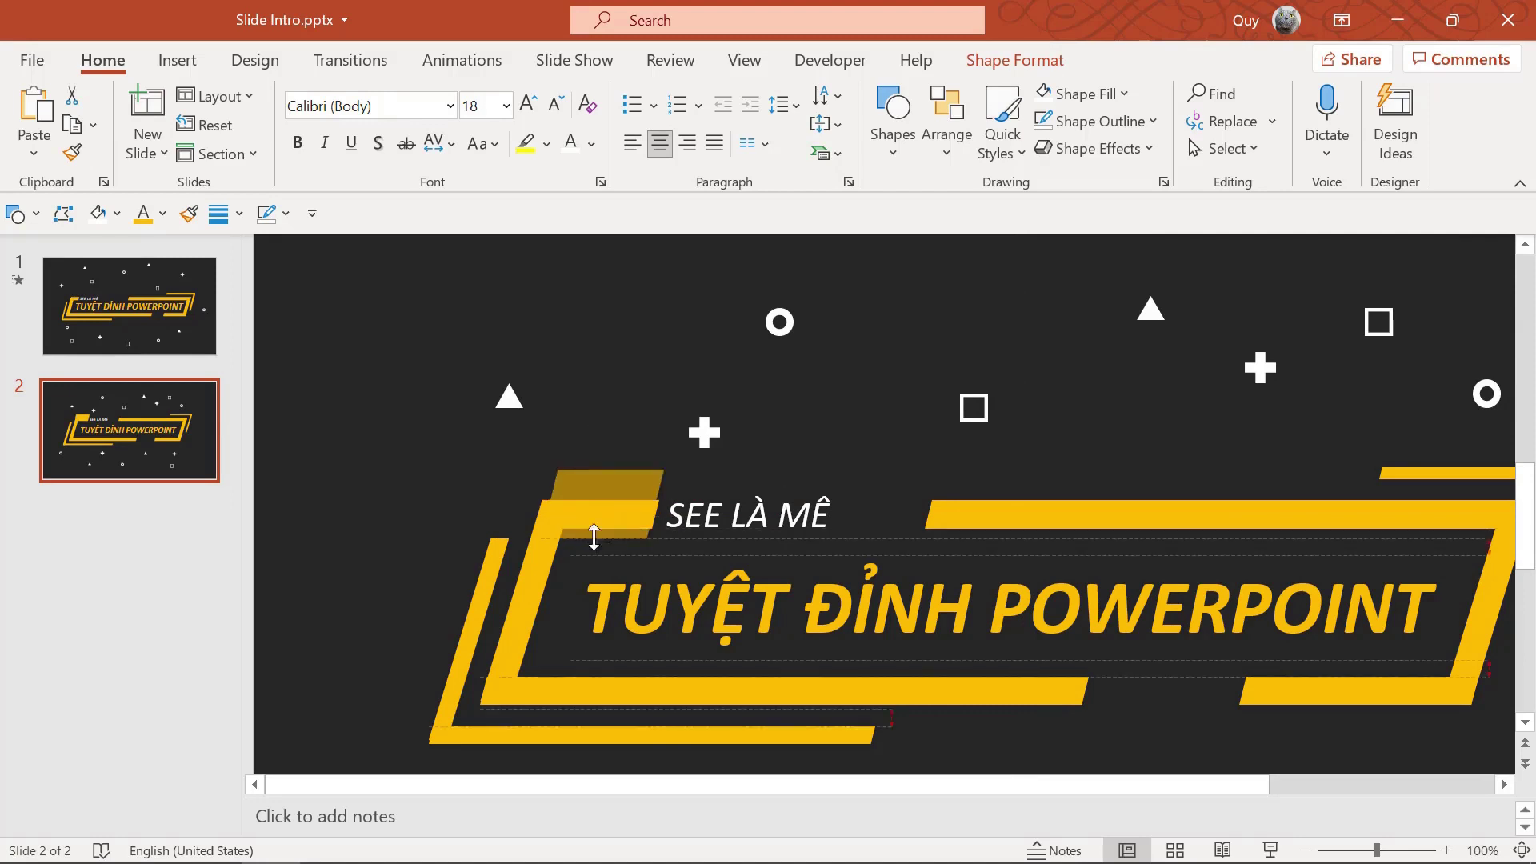
mouse_move(598, 527)
left_mouse_down()
mouse_move(216, 494)
mouse_move(232, 494)
left_mouse_up()
scroll(316, 489, "down", 2)
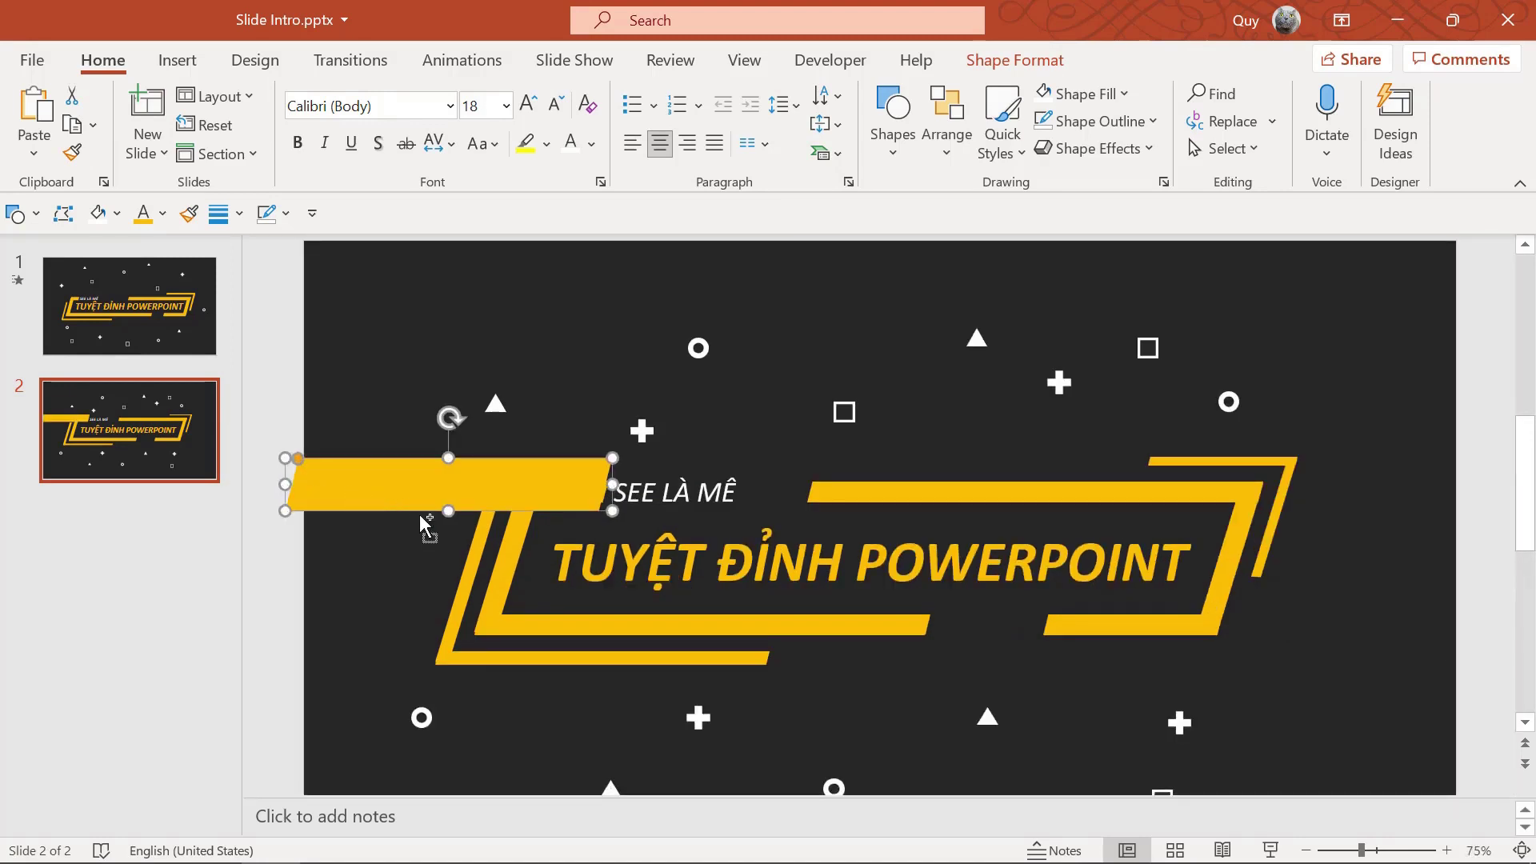
scroll(618, 470, "up", 10)
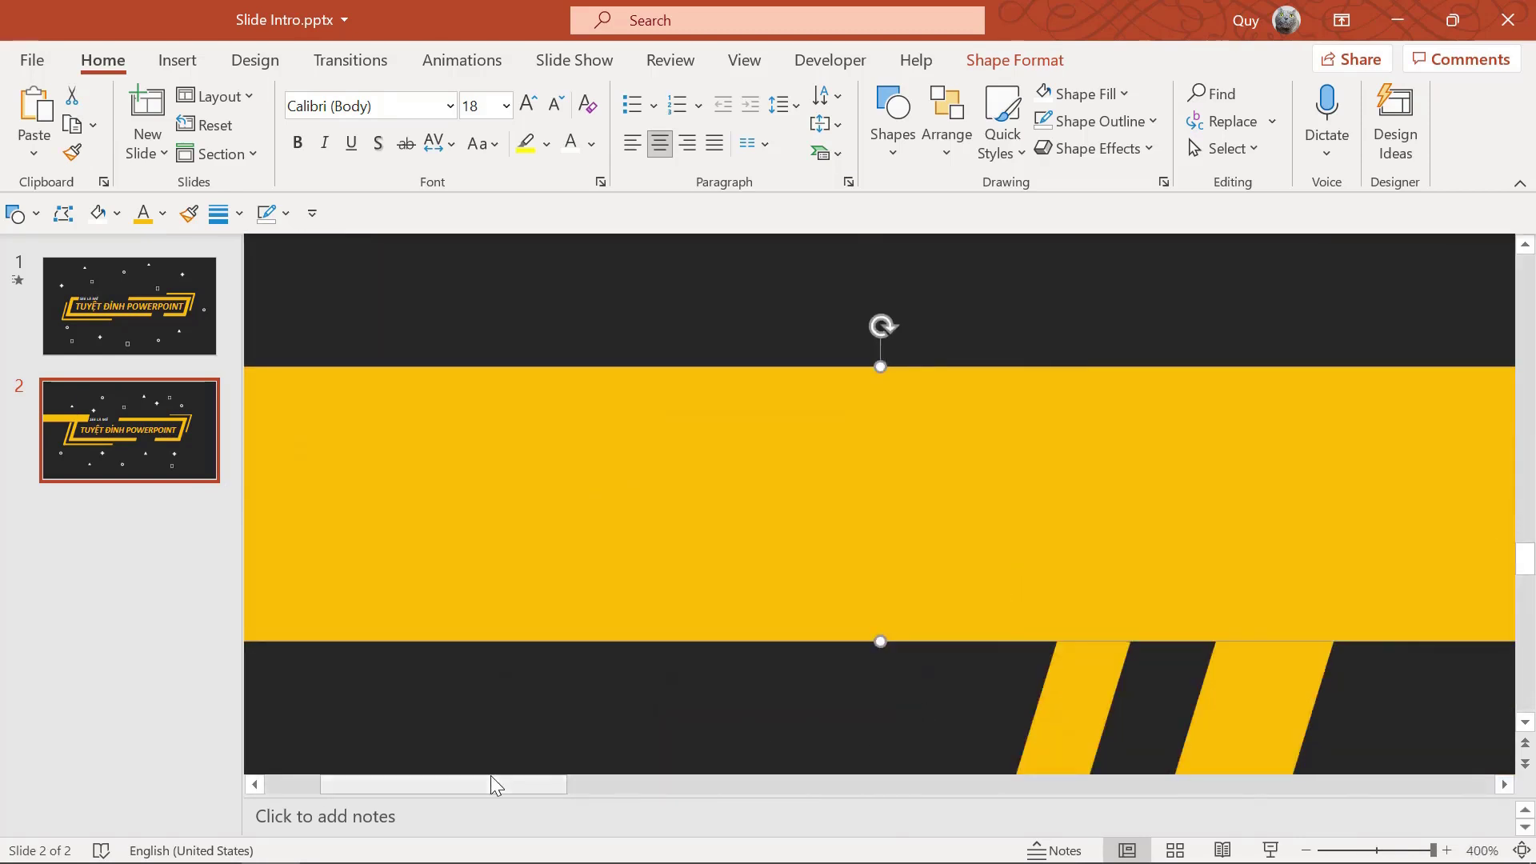
left_click_drag(491, 785, 628, 783)
left_click_drag(1067, 501, 1079, 513)
scroll(1079, 544, "down", 3)
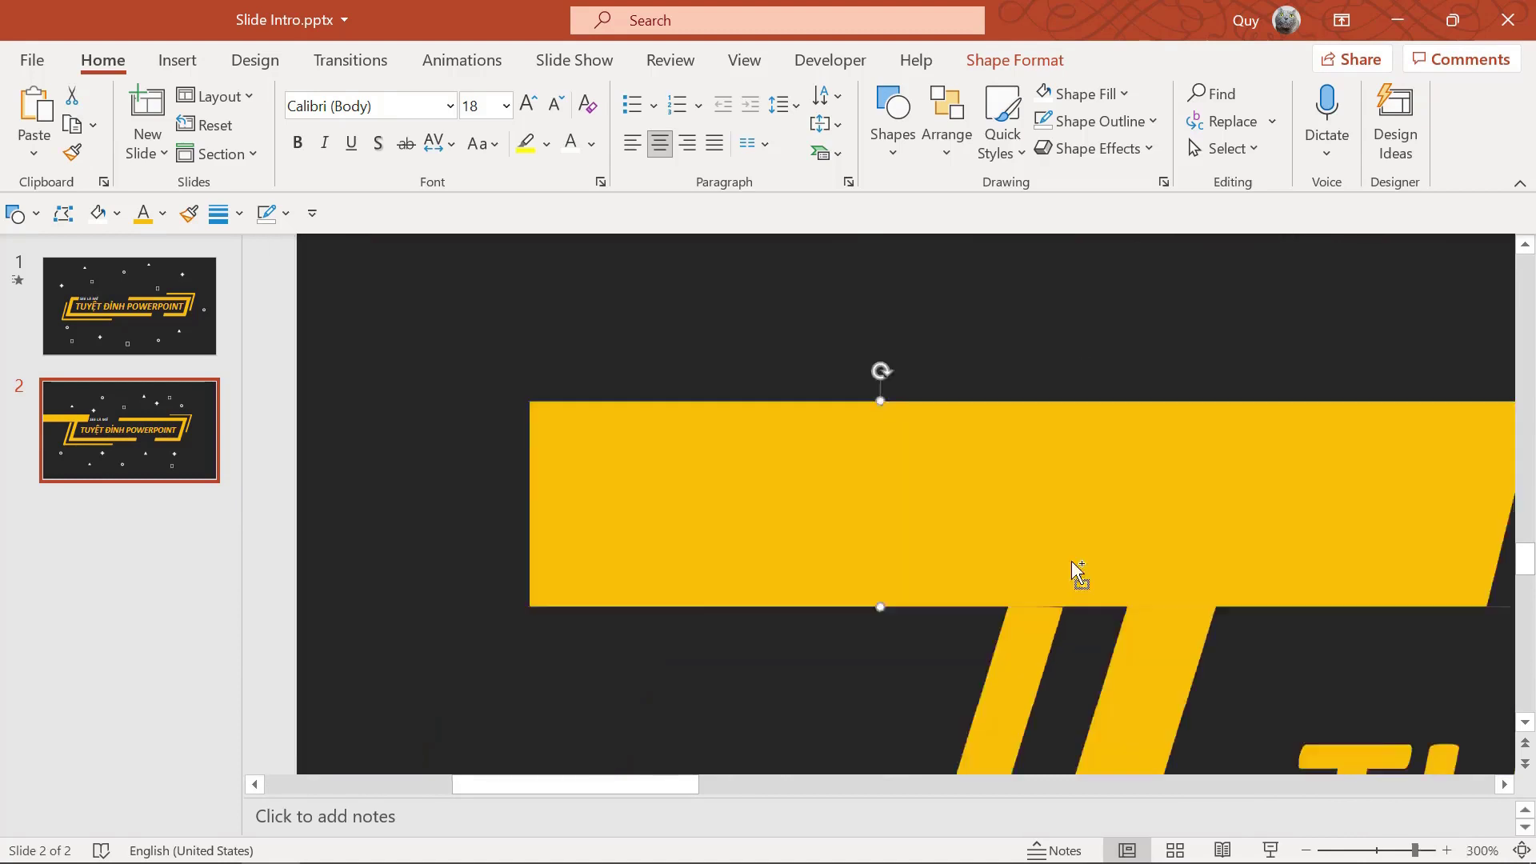
scroll(880, 536, "down", 3)
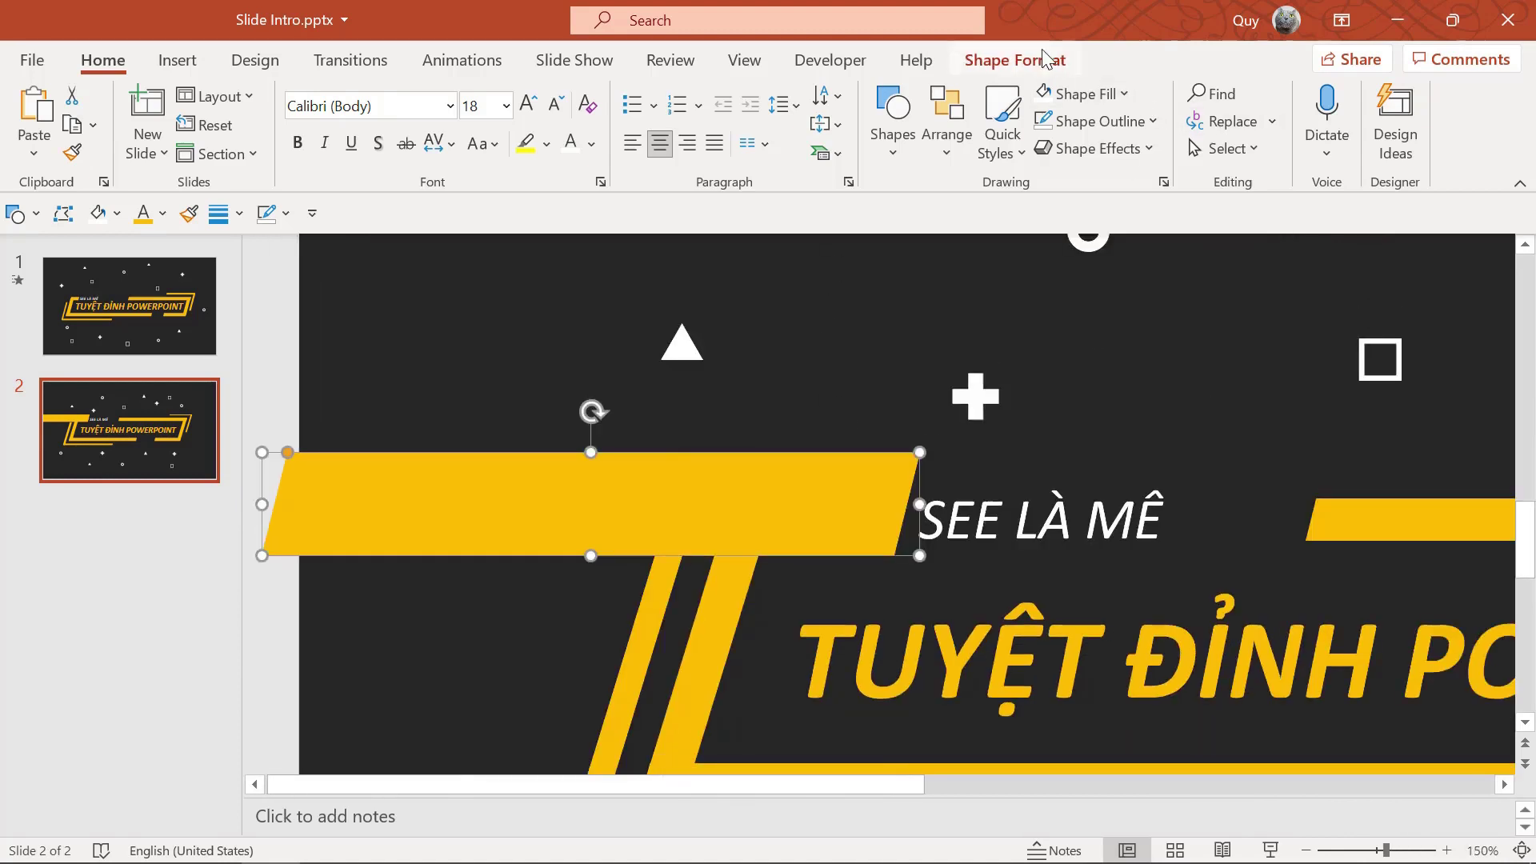
Fill the bar with the dark background colour using the Shape Fill eyedropper.
left_click(1014, 60)
left_click(616, 93)
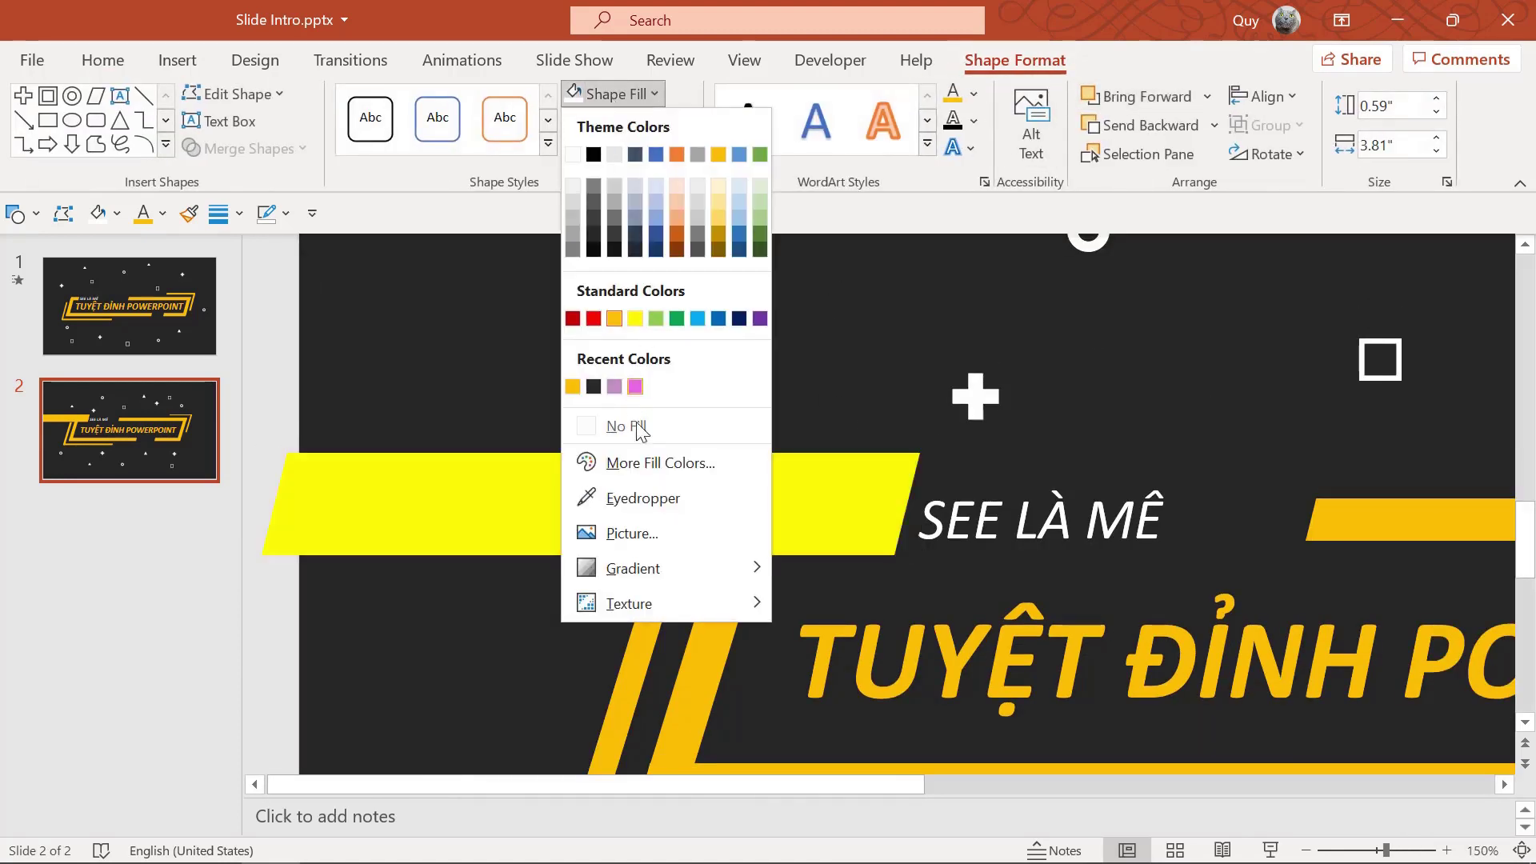
left_click(645, 500)
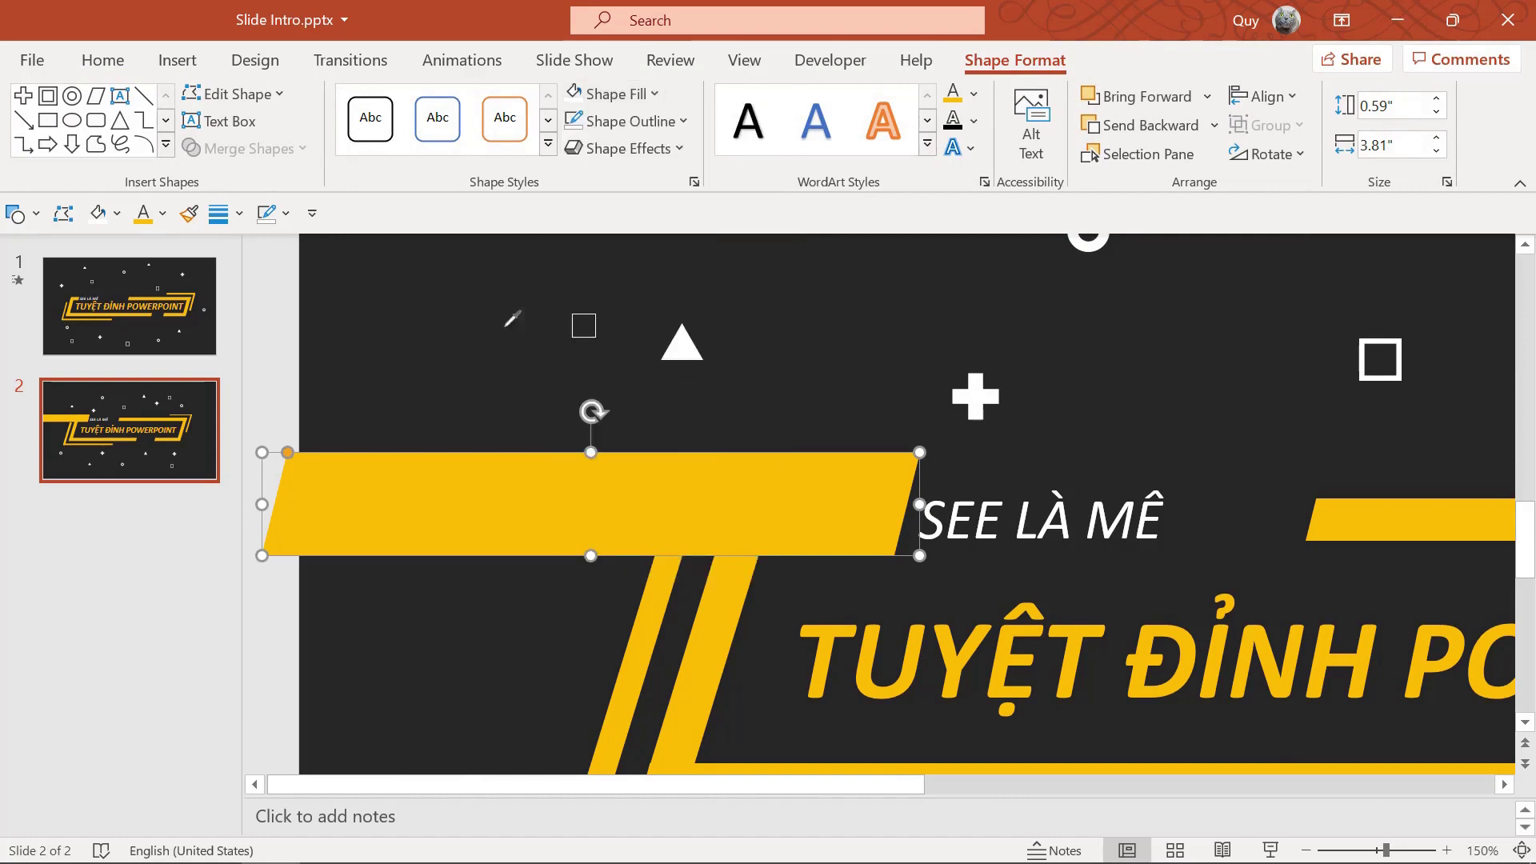
left_click(473, 336)
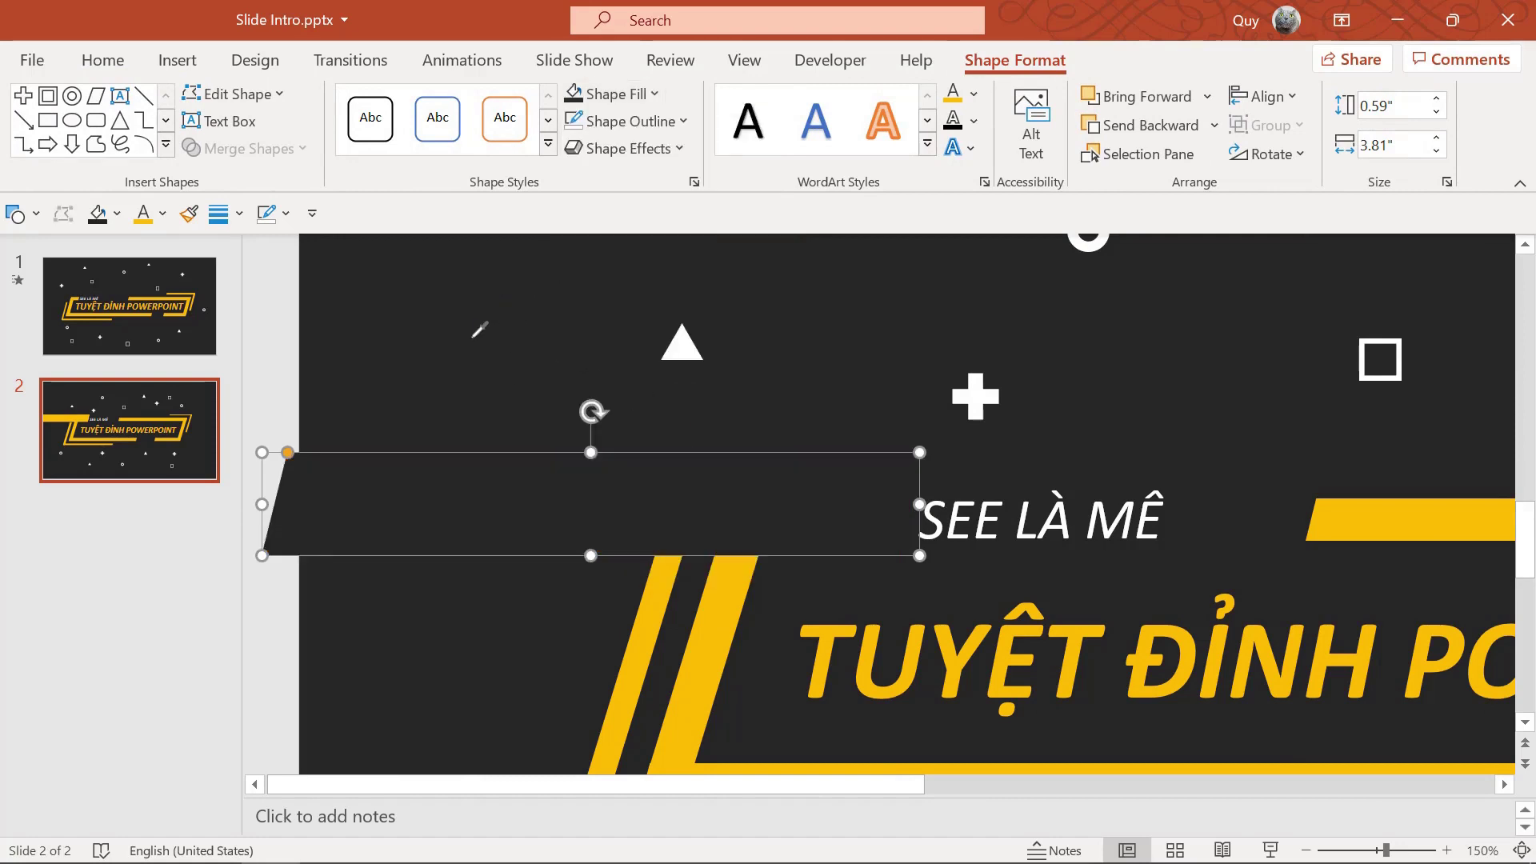
Send the dark bar to the back, behind the yellow brackets and title.
right_click(693, 491)
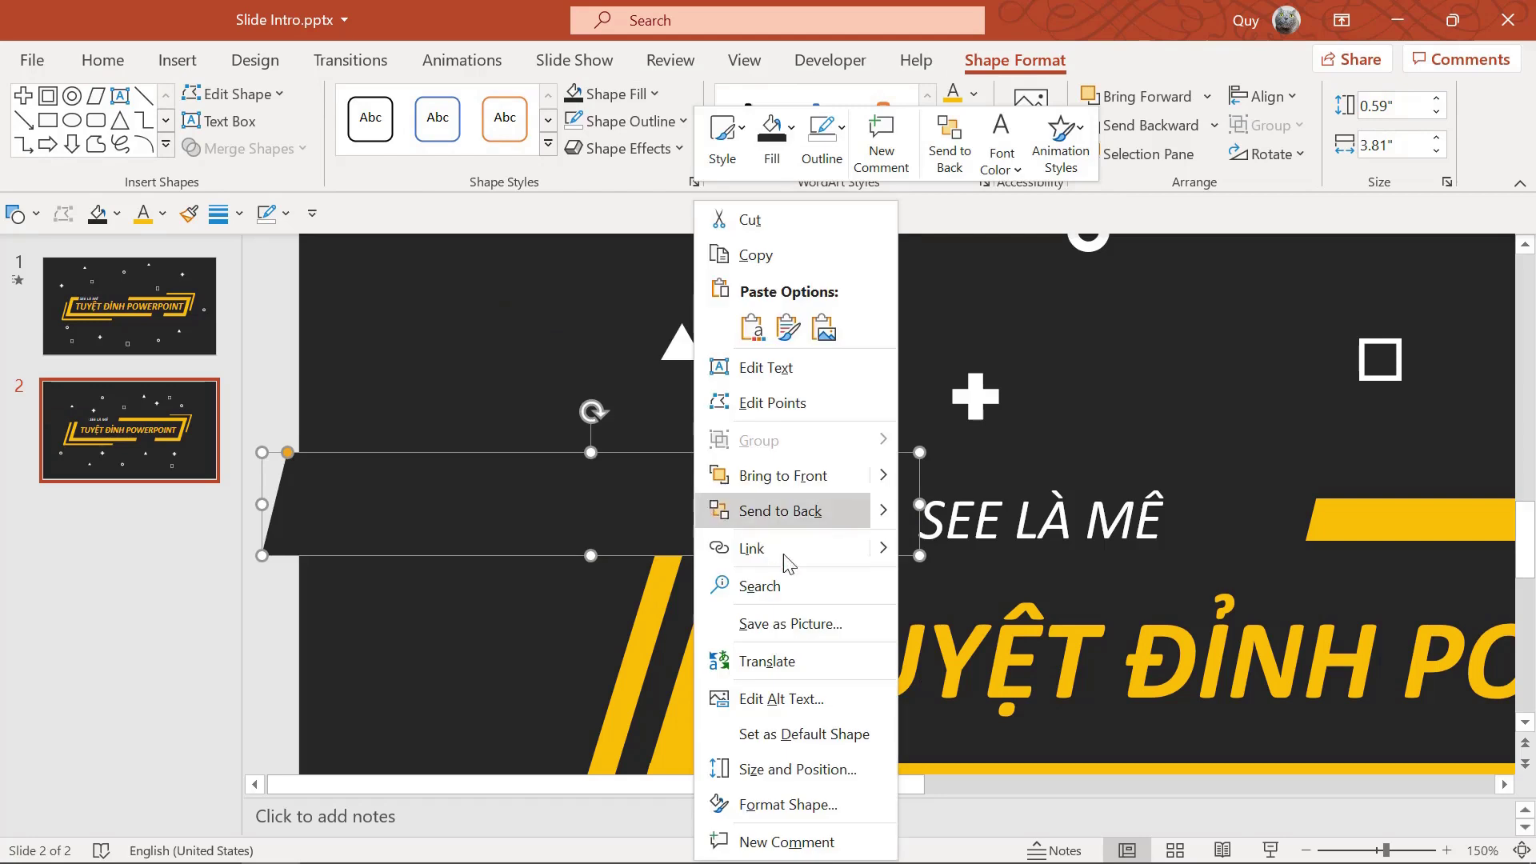
left_click(794, 510)
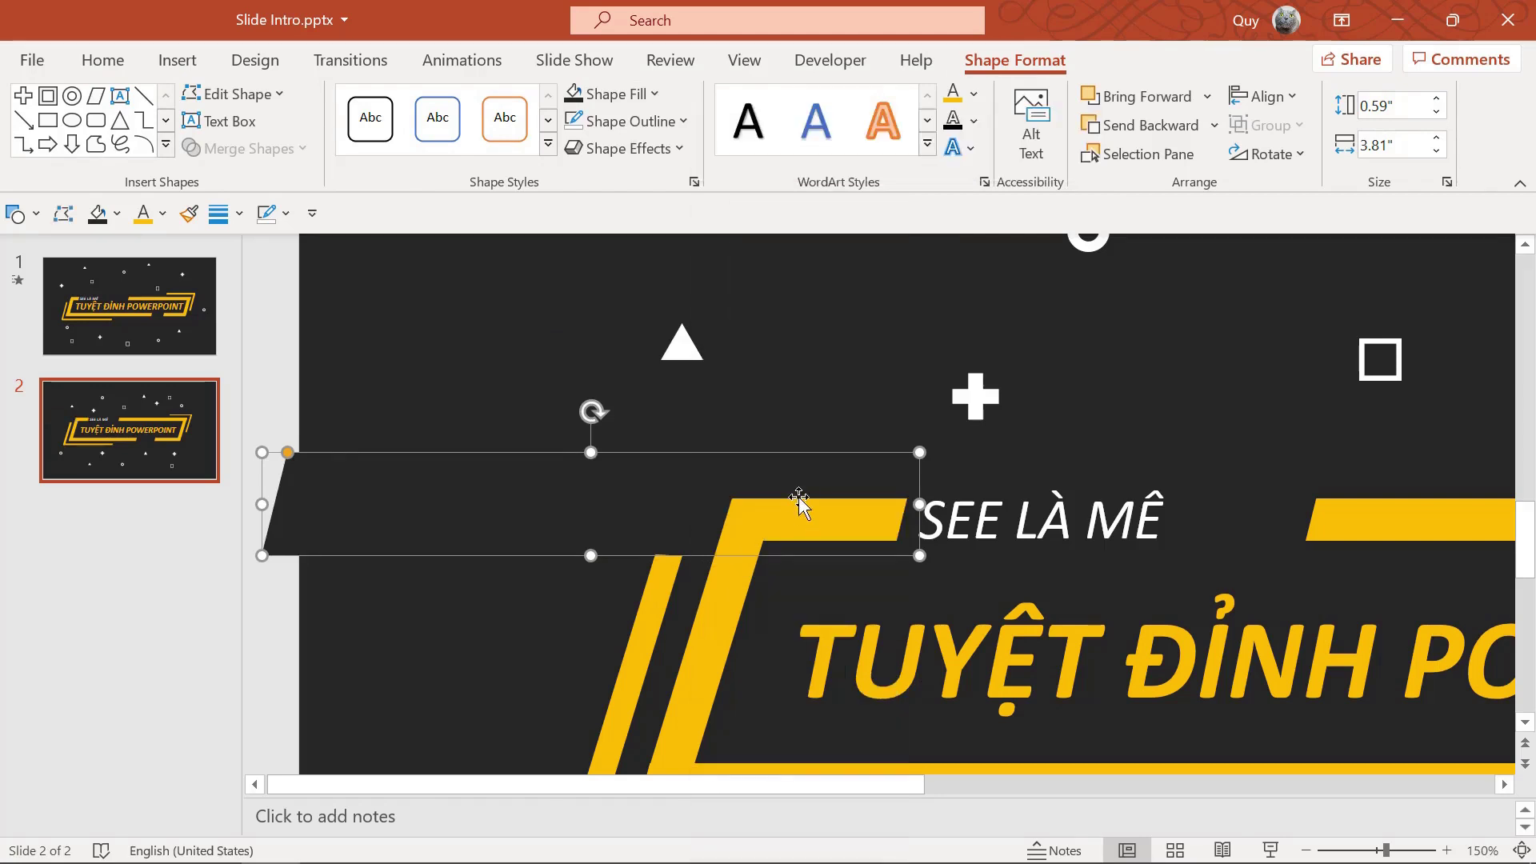
right_click(595, 513)
left_click(670, 506)
left_click(819, 352)
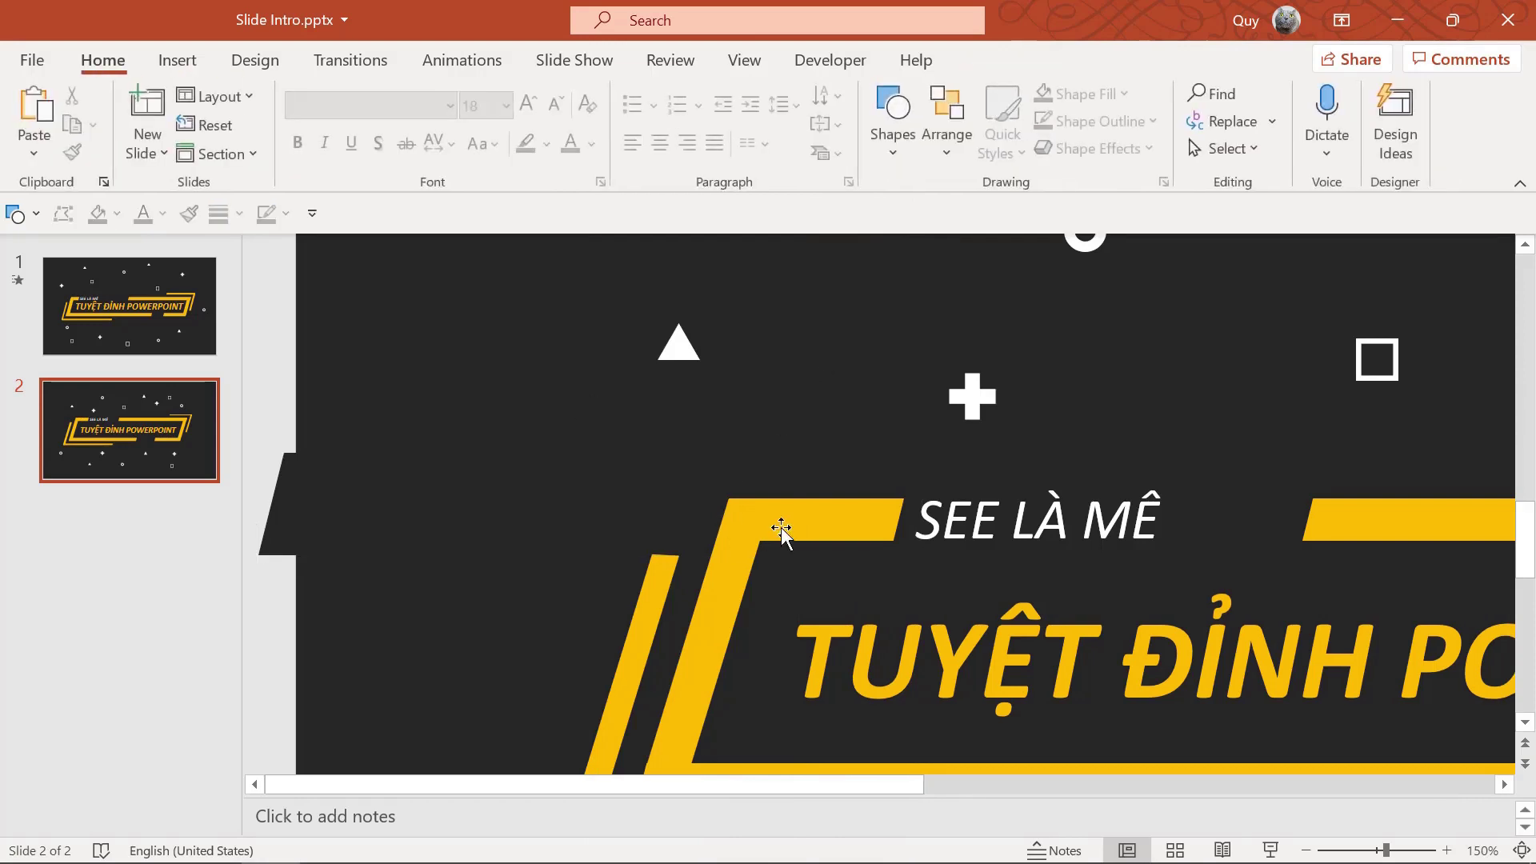
left_click(662, 574)
left_click(573, 488)
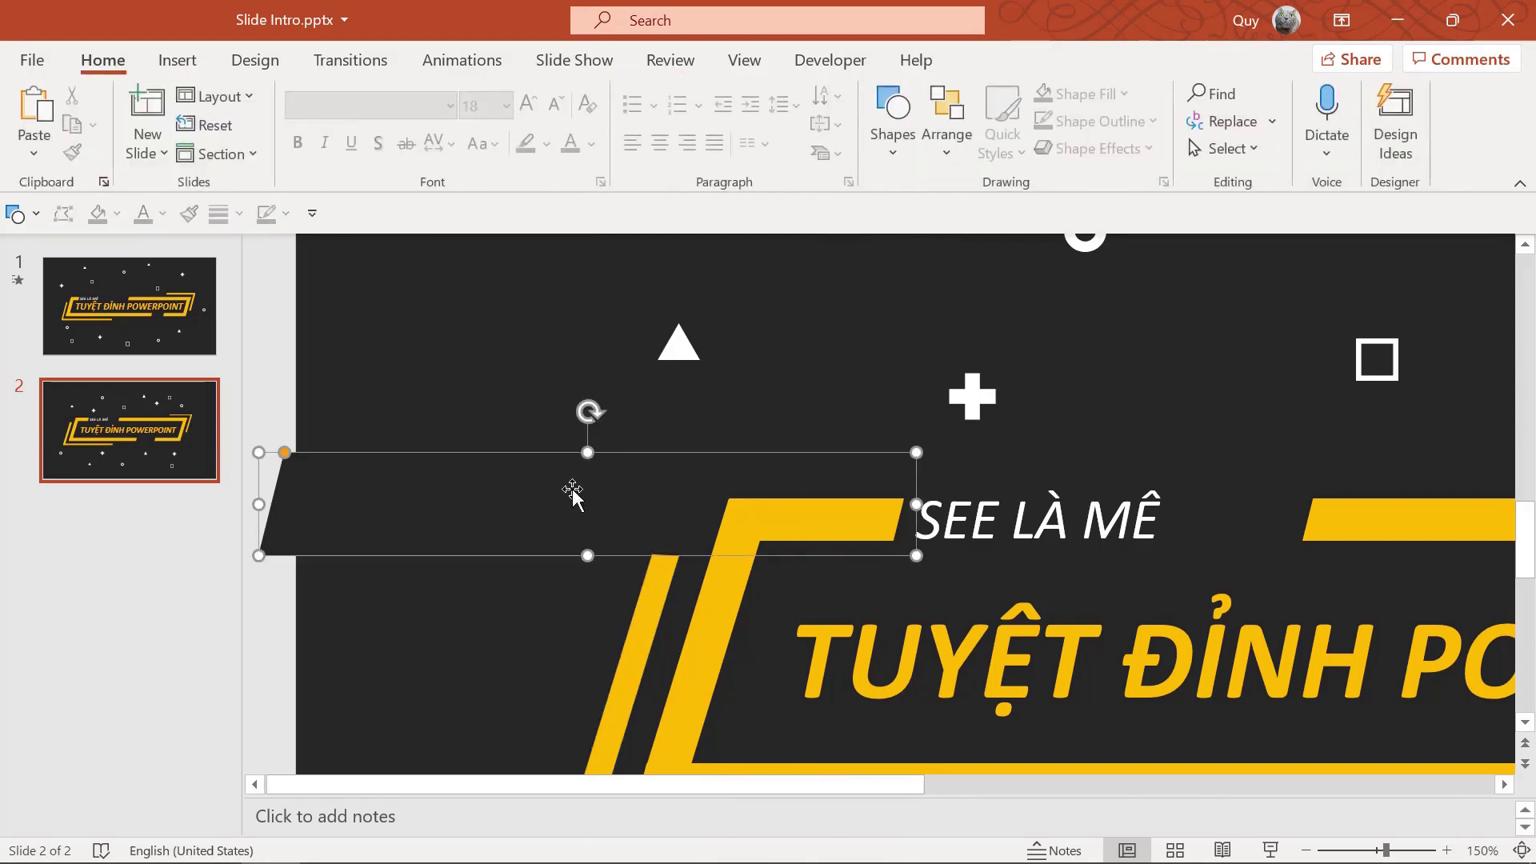
Move the 'SEE LÀ MÊ' text box slightly lower, just above the frame's top-left edge.
left_click(1011, 520)
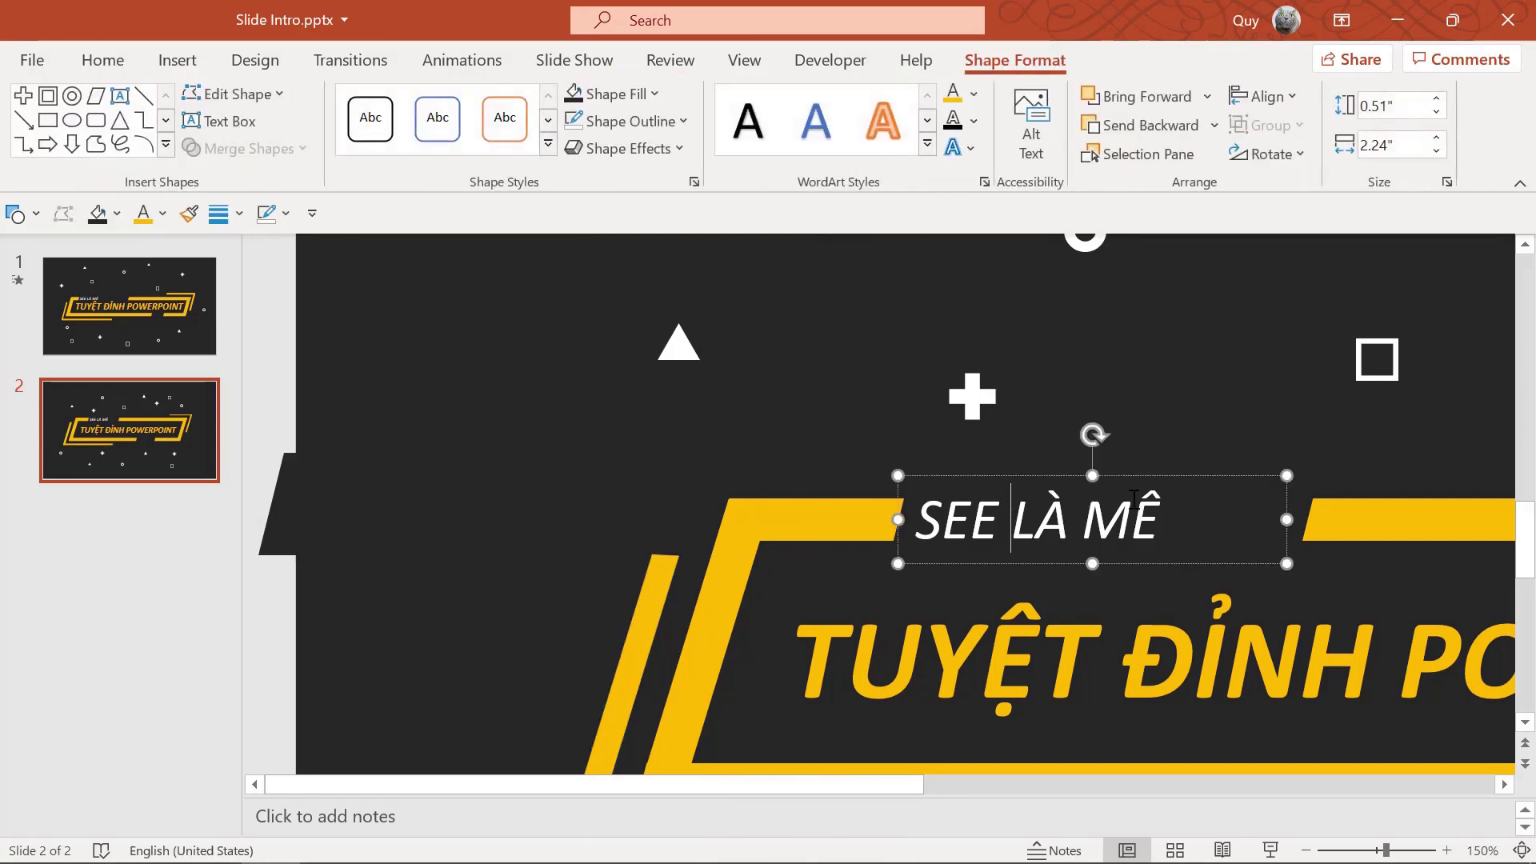
left_click(1187, 482)
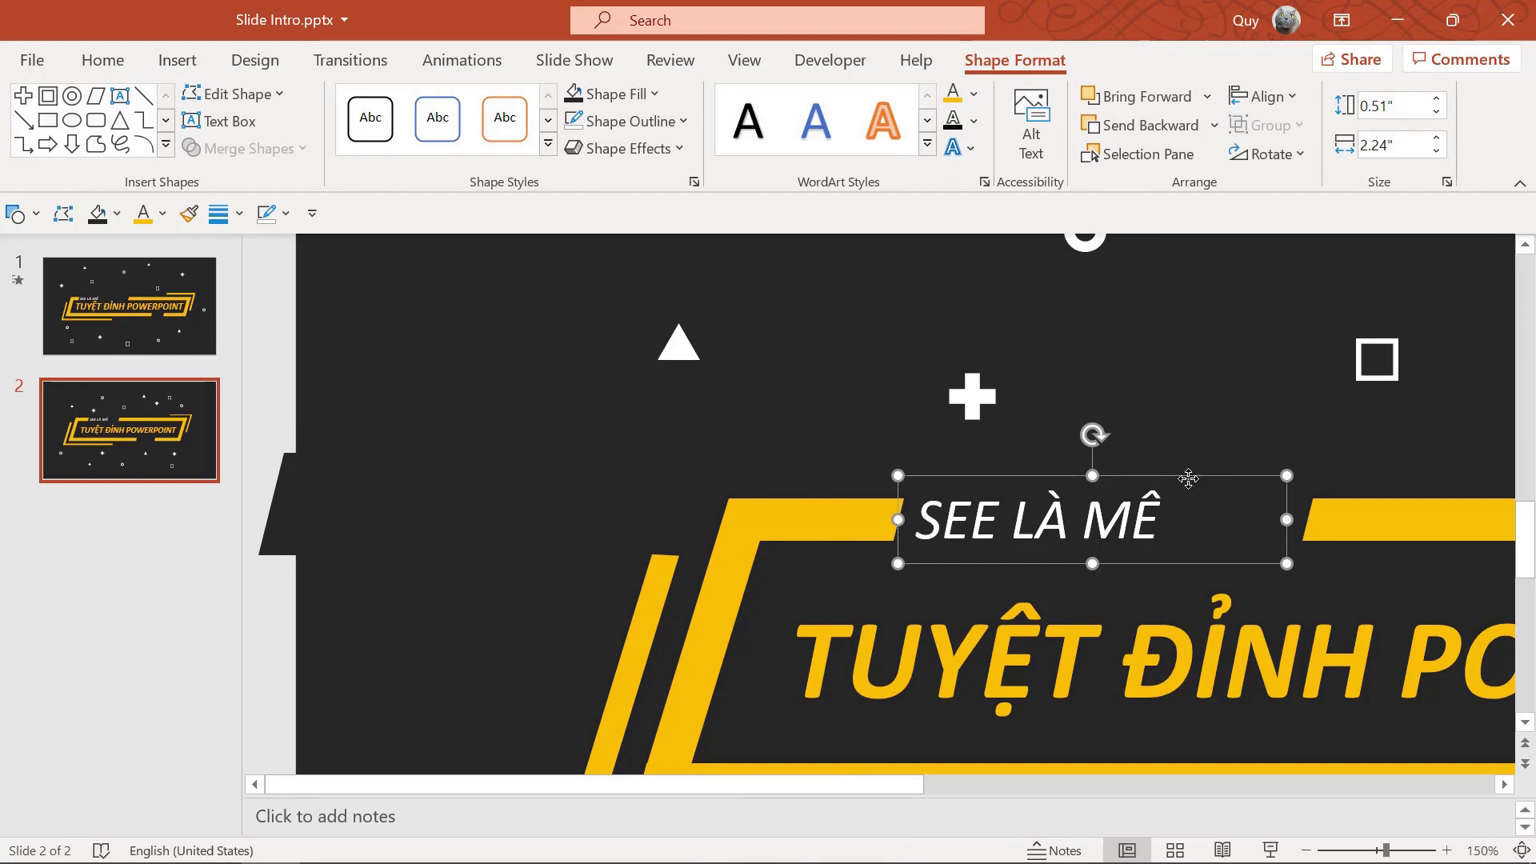
right_click(1031, 480)
left_click(1134, 517)
left_click(657, 496)
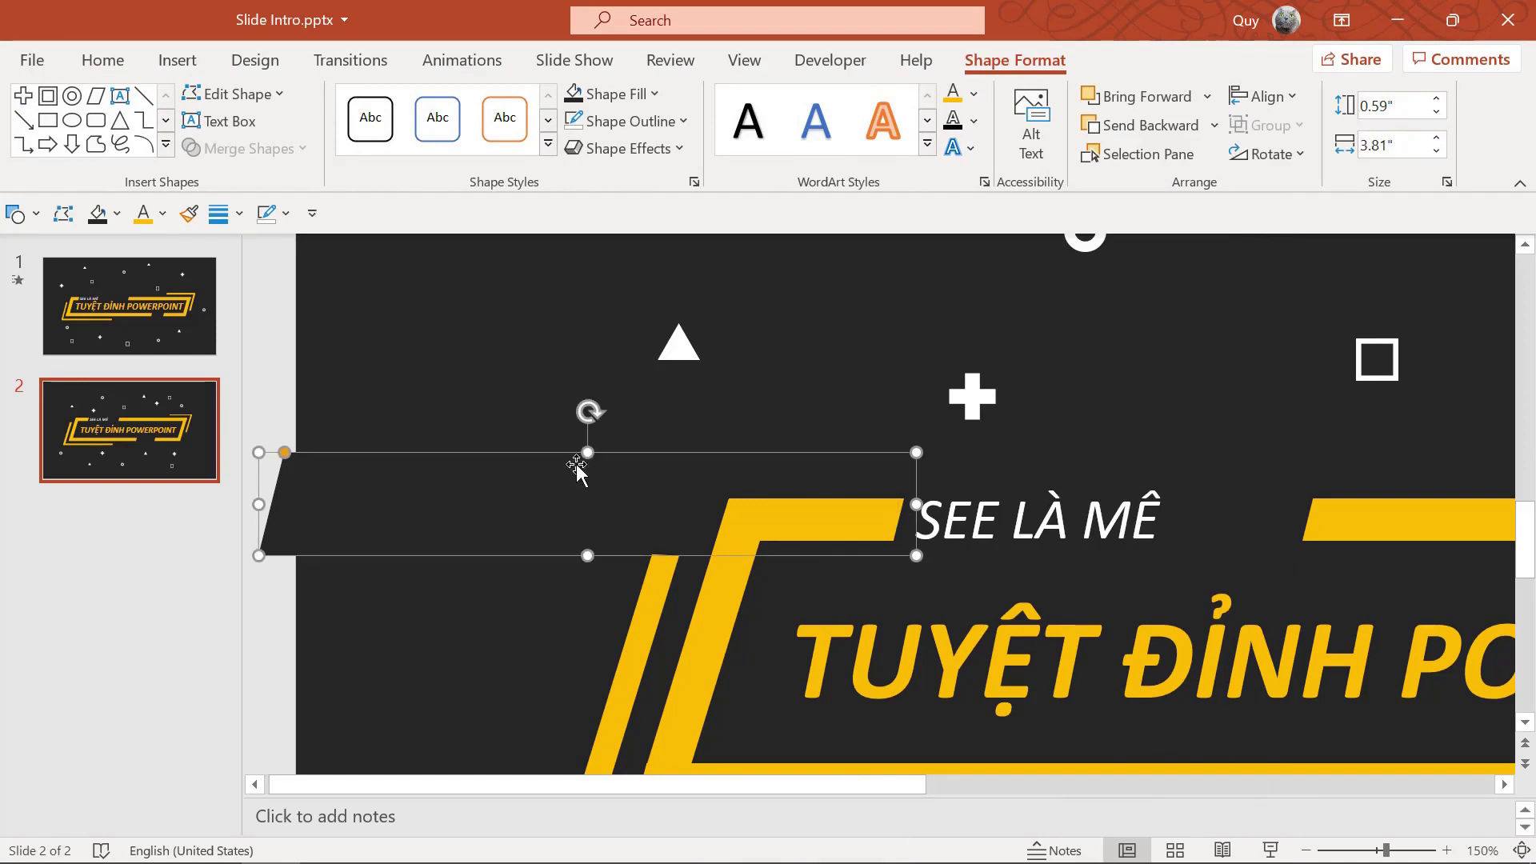
left_click(1166, 545)
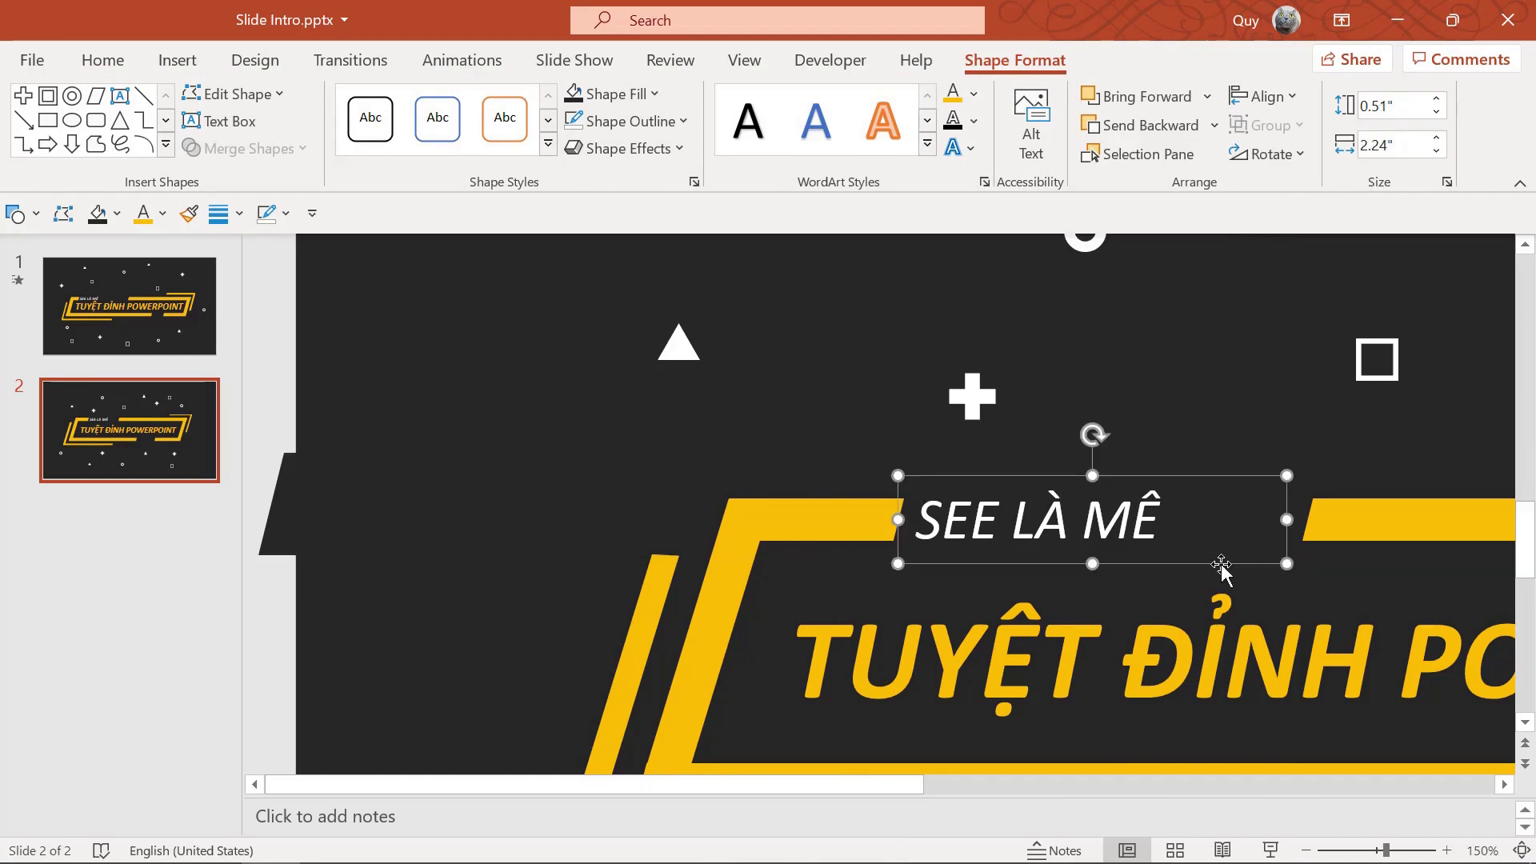
left_click_drag(1222, 565, 1168, 557)
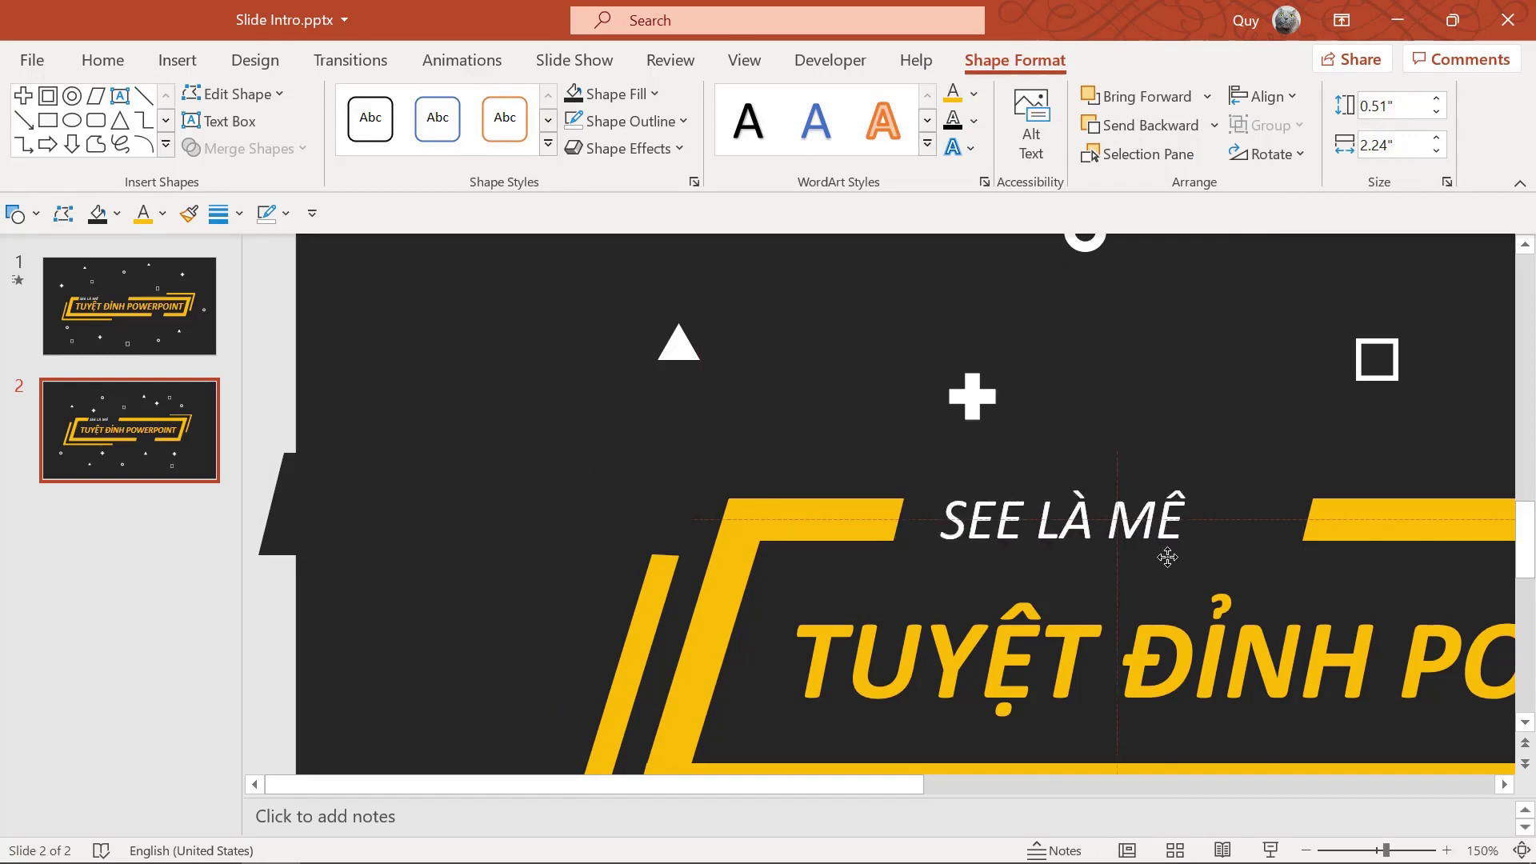
left_click_drag(1168, 557, 1242, 583)
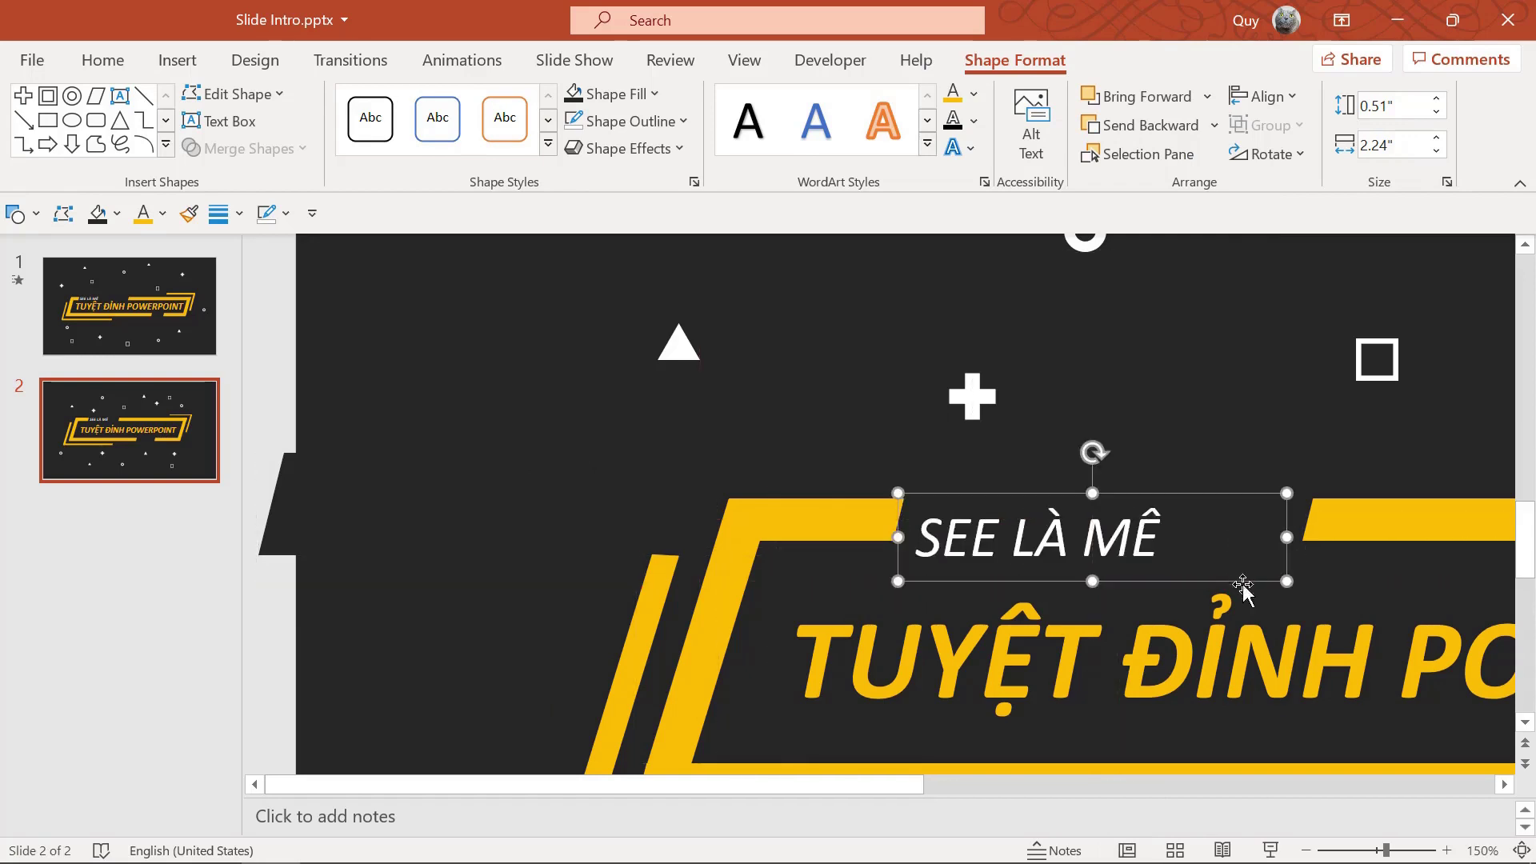
scroll(1237, 582, "down", 5)
Ctrl-drag a copy of the right bracket's thin yellow stripe.
left_click(1250, 593)
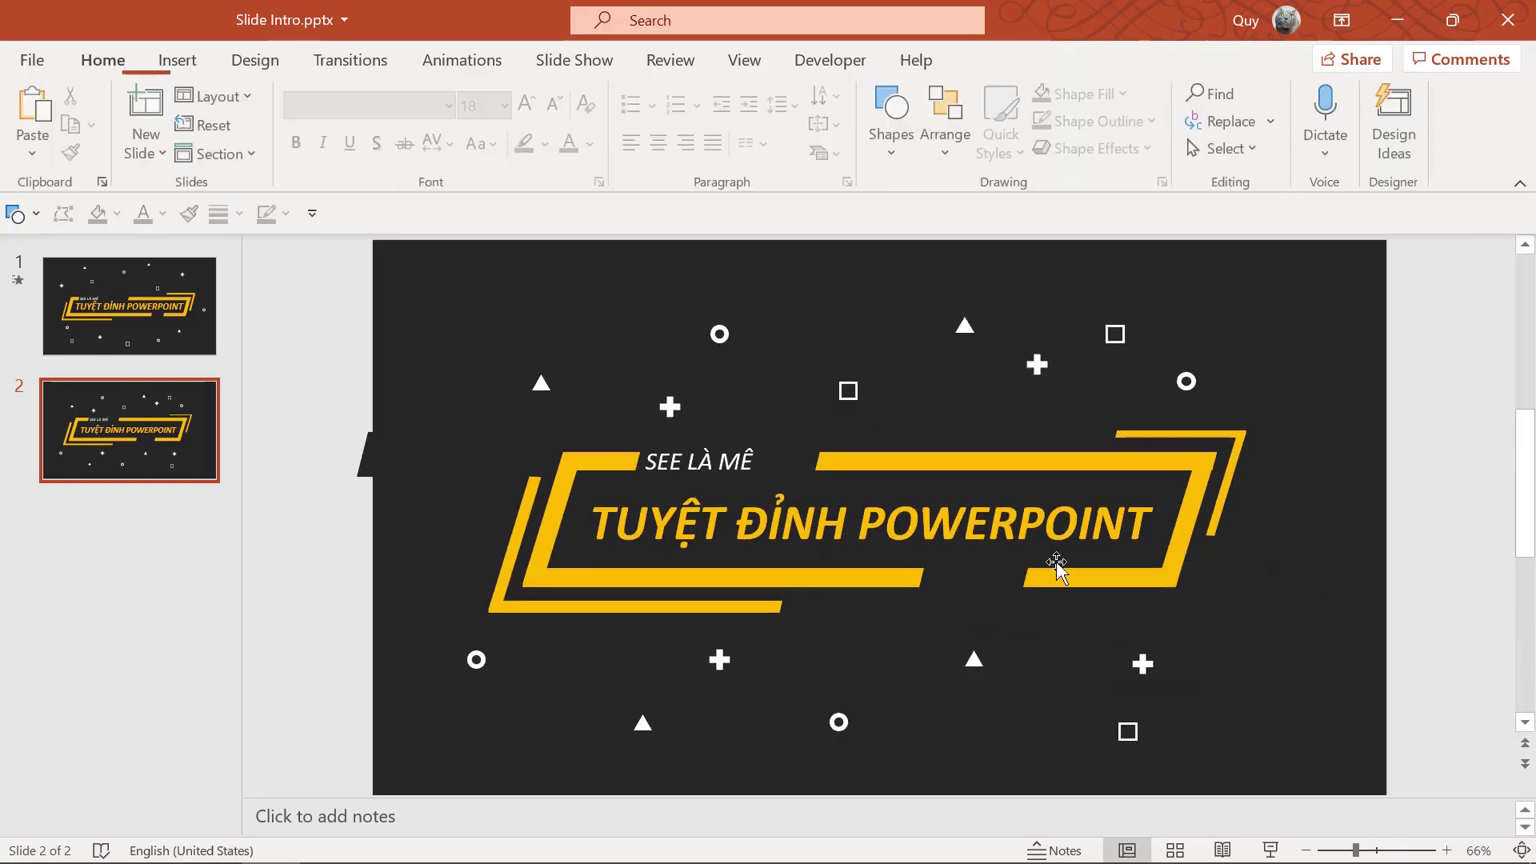
scroll(1057, 564, "up", 1)
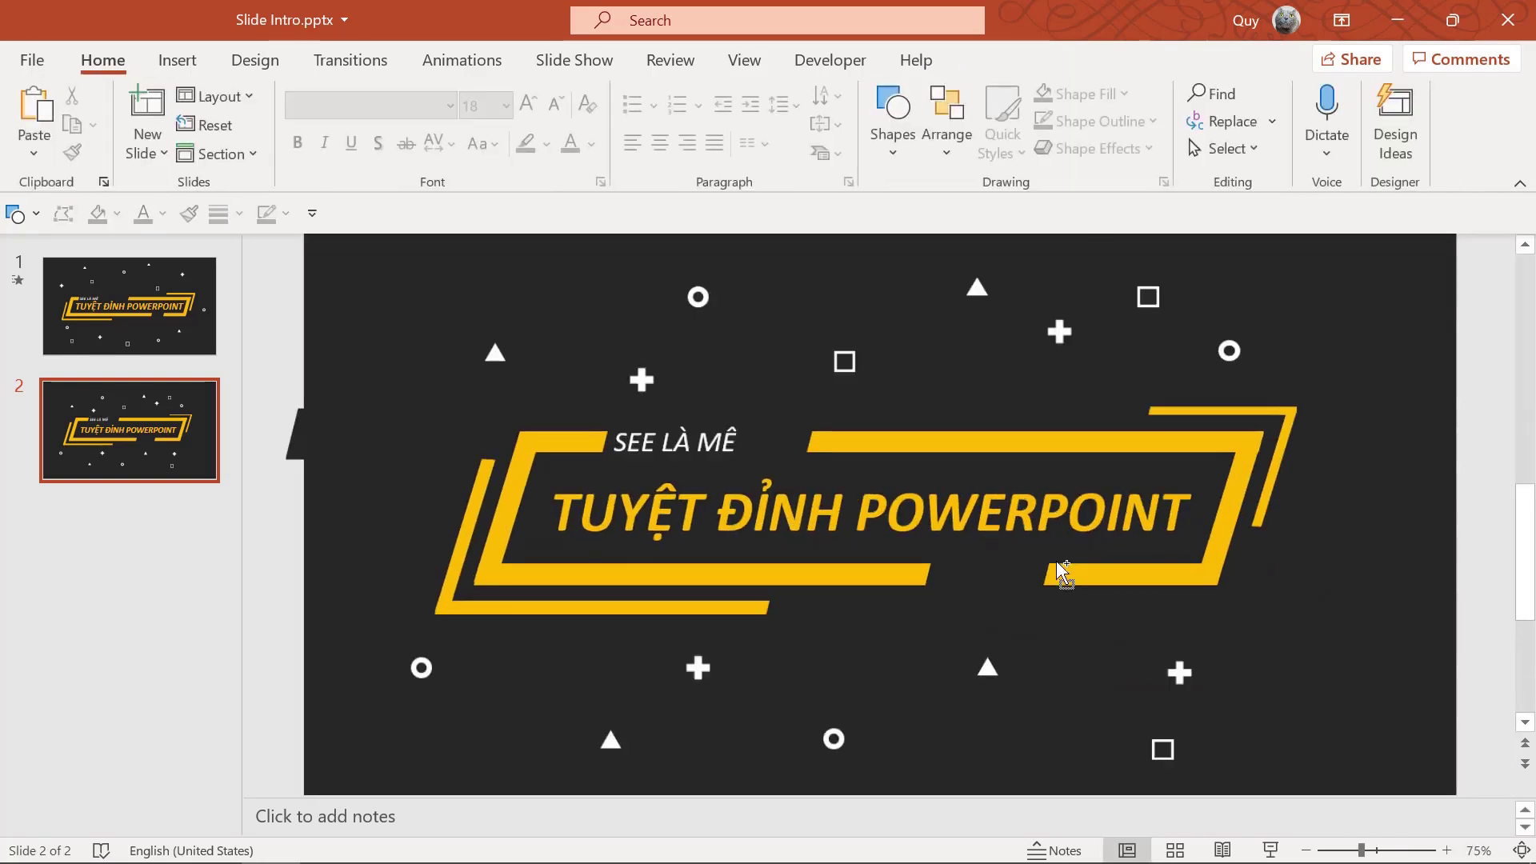
left_click(1226, 524)
scroll(1329, 564, "up", 5)
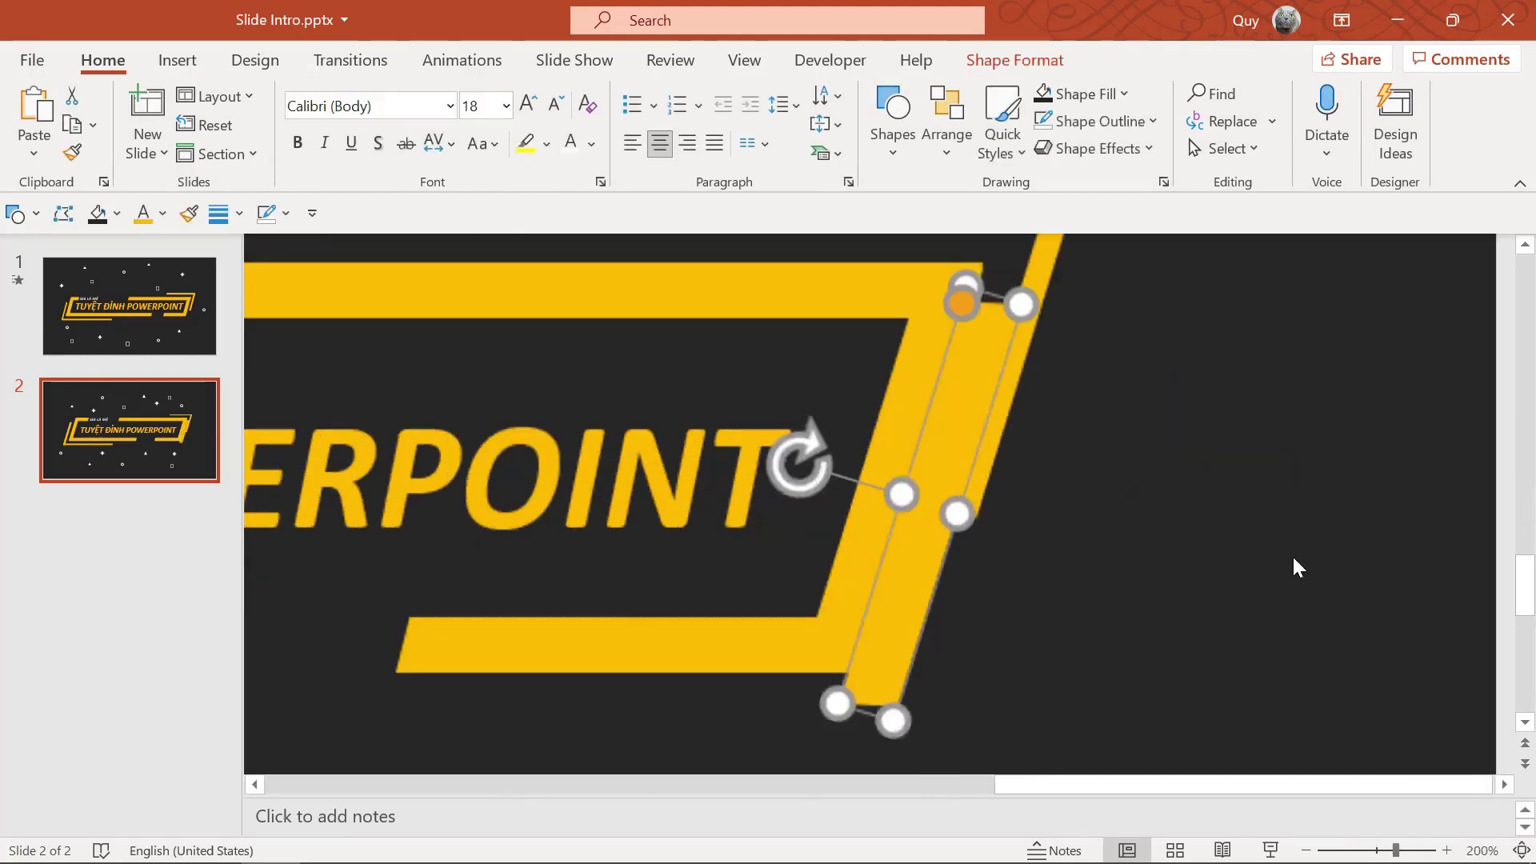
left_click_drag(968, 456, 940, 418)
left_click_drag(878, 462, 832, 469)
Widen the copied stripe past the slide's right edge and make the slanted bar taller.
left_click_drag(940, 477, 1488, 472)
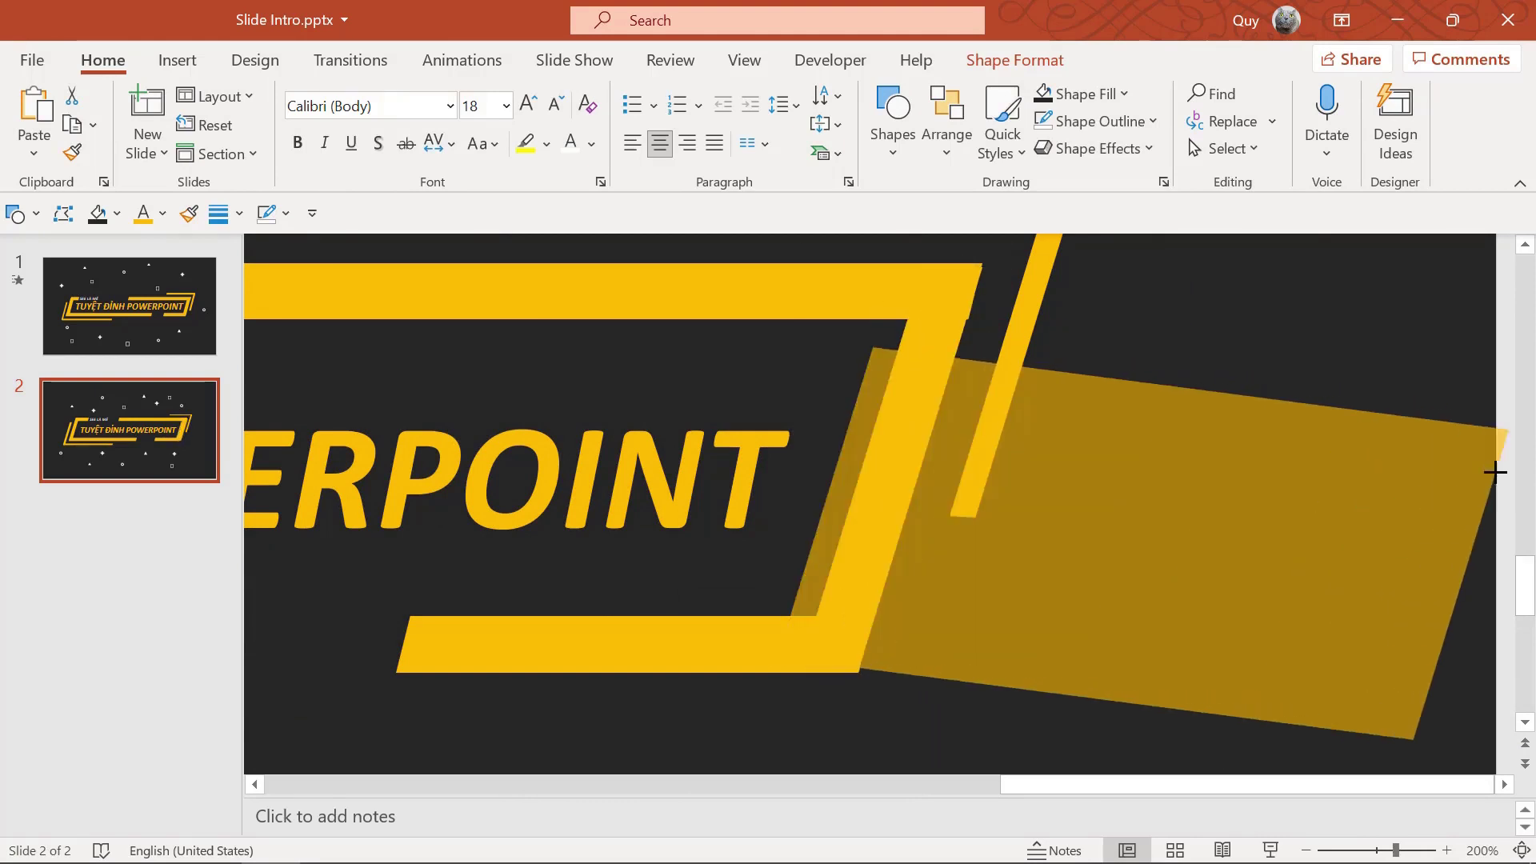
scroll(1486, 497, "down", 5, "ctrl")
left_click_drag(1432, 539, 1505, 560)
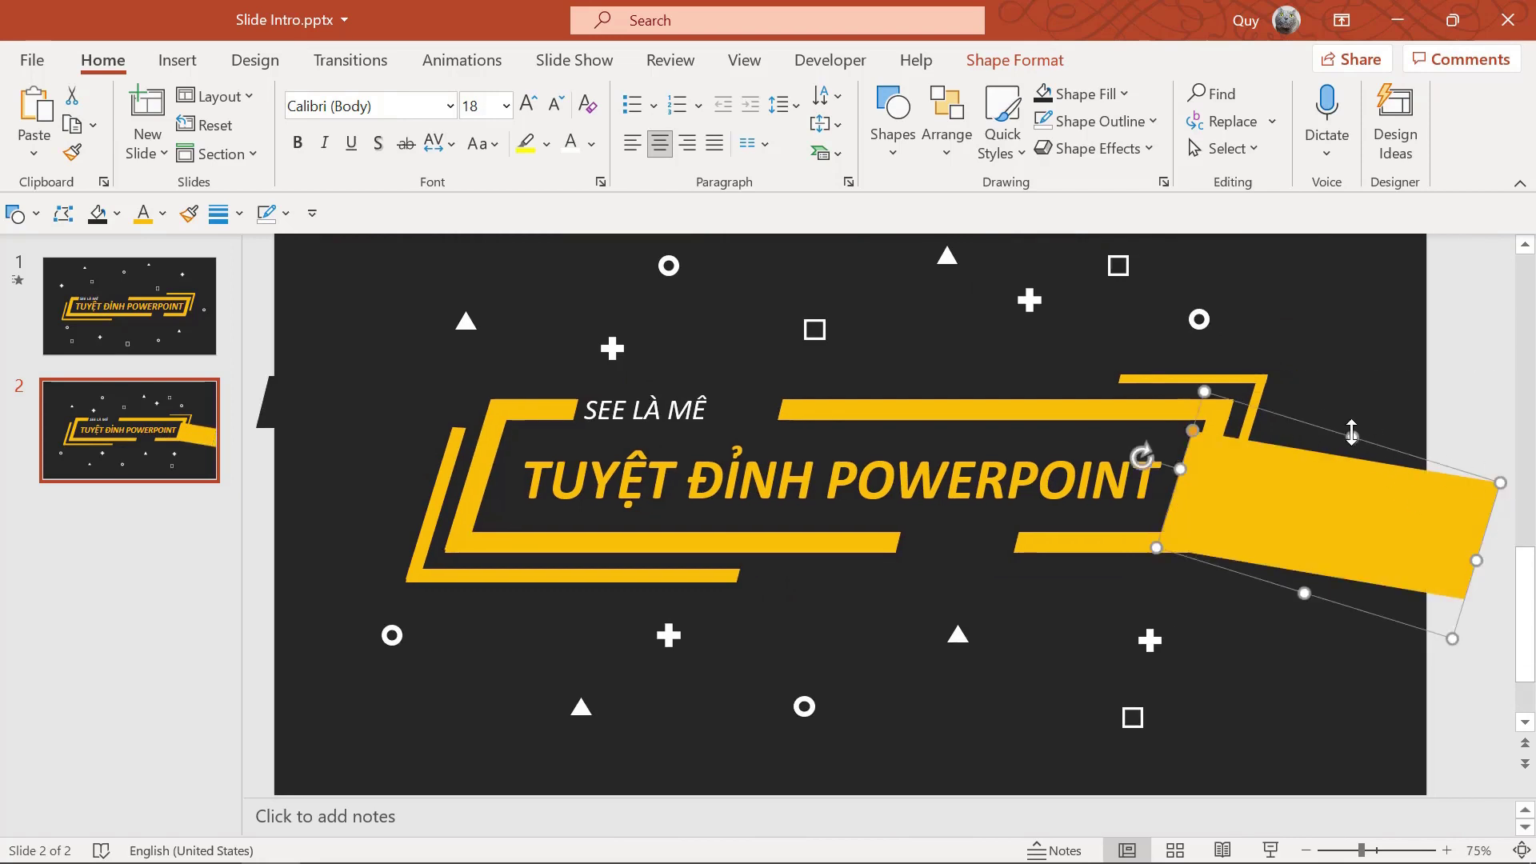
left_click_drag(1351, 433, 1352, 416)
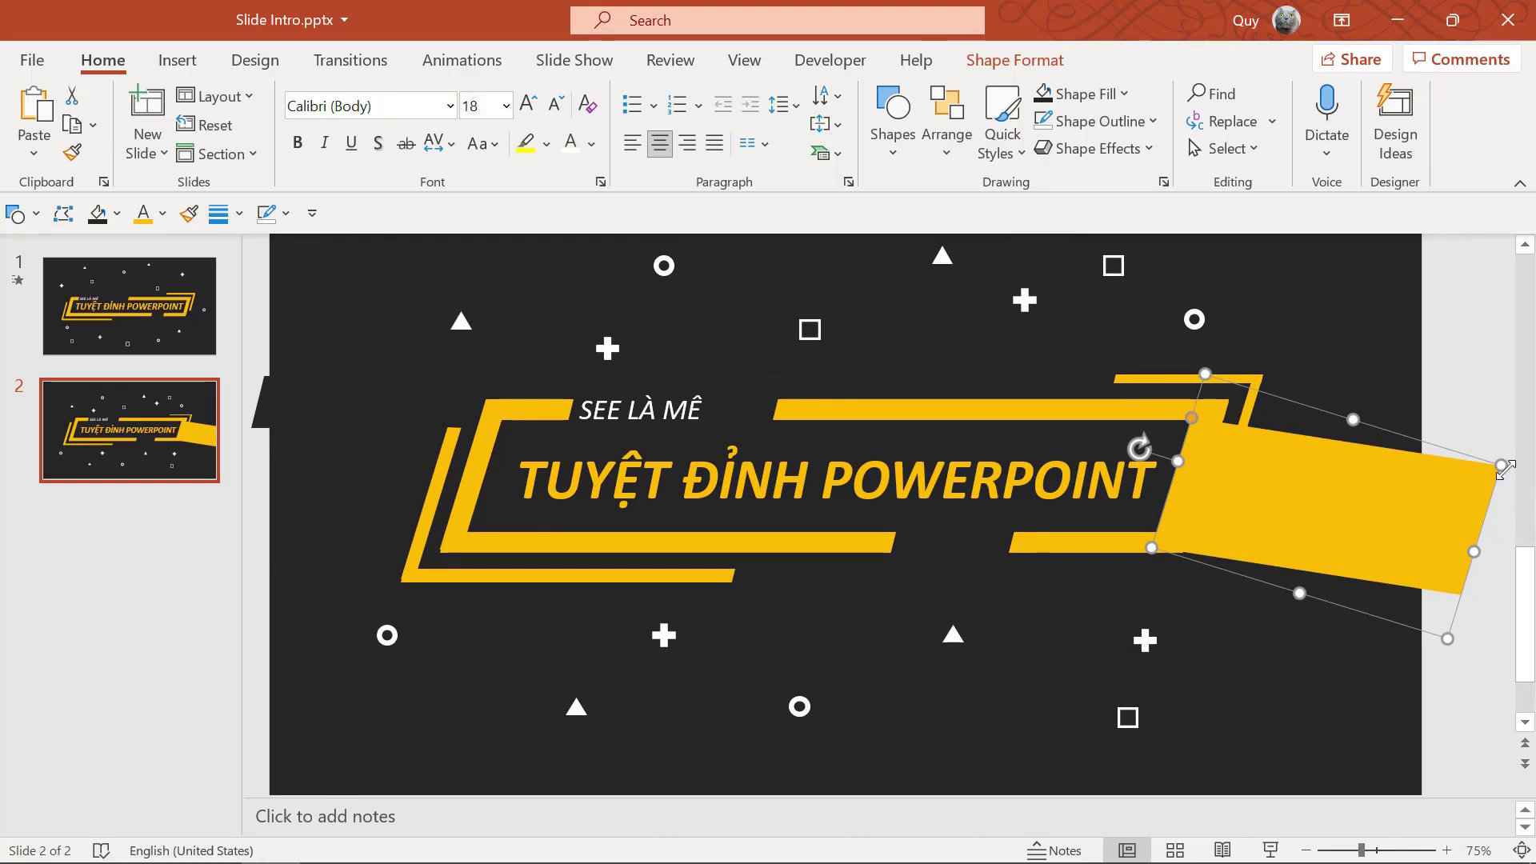
scroll(1510, 502, "down", 1)
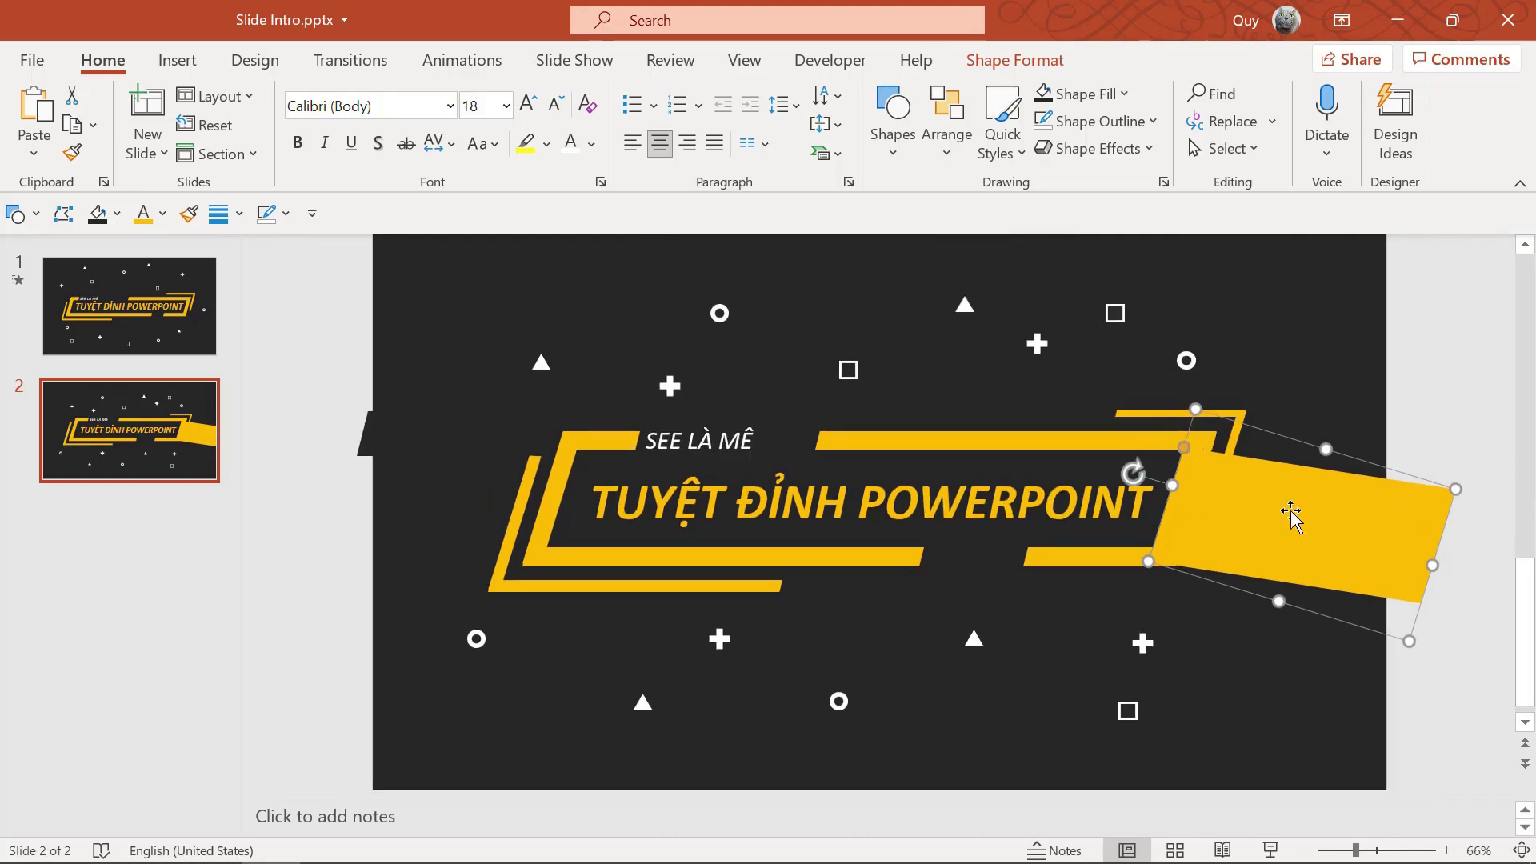
left_click_drag(1185, 448, 1193, 424)
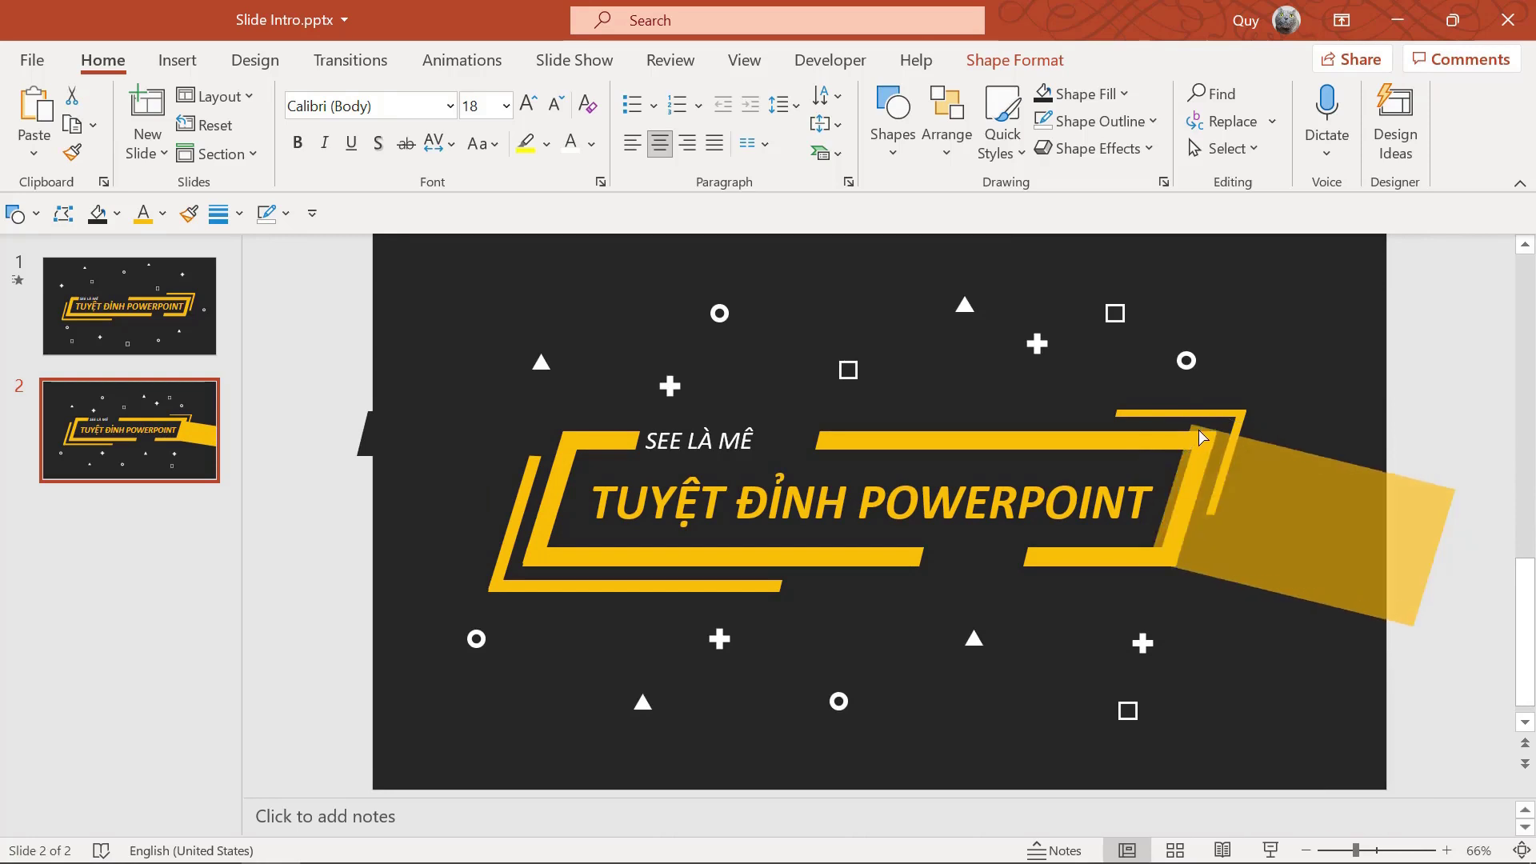
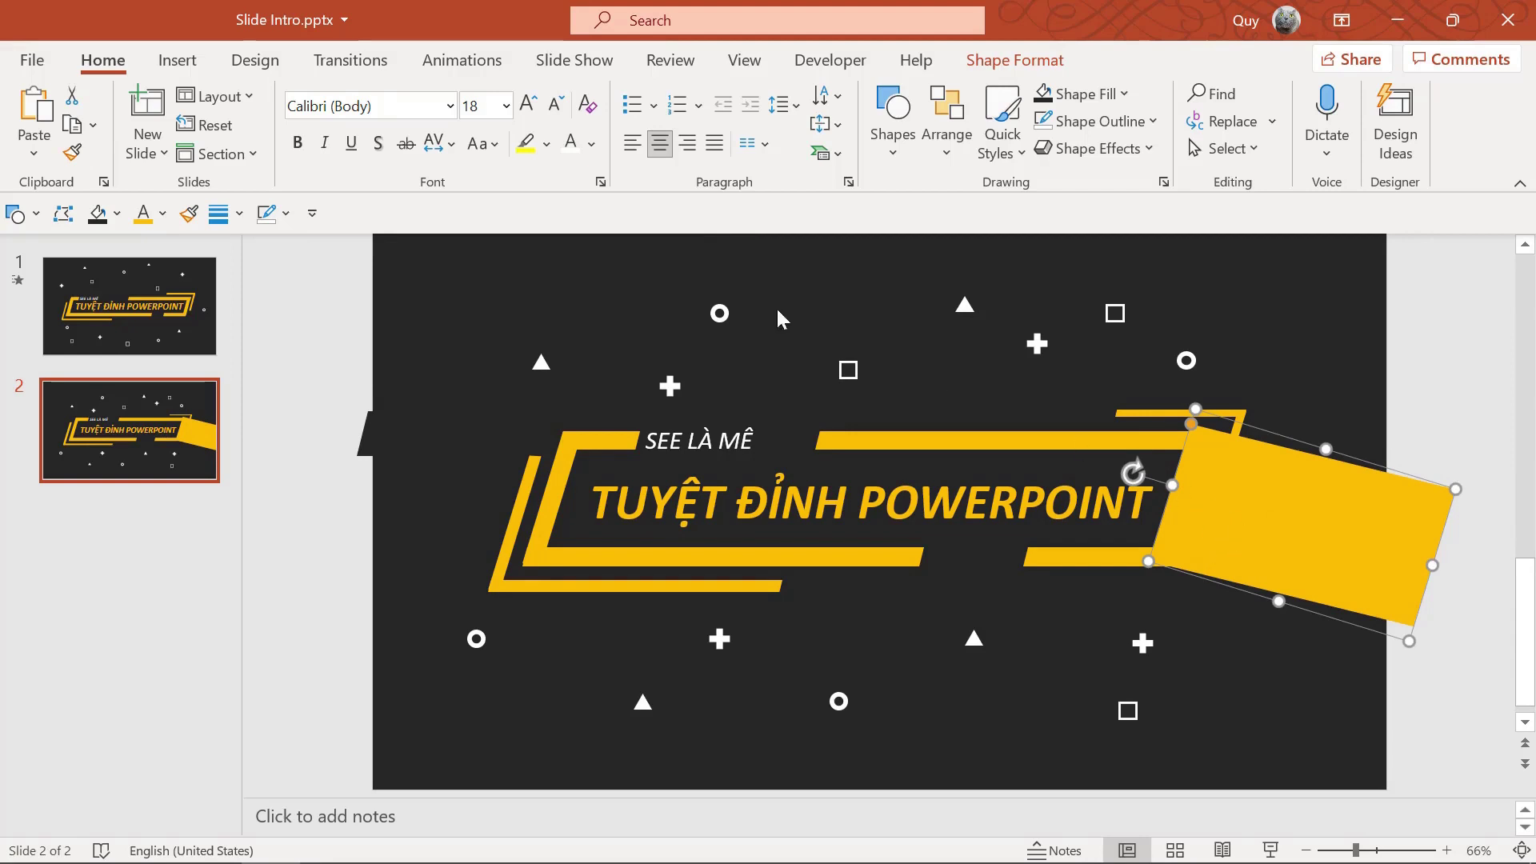
Fill the slanted block with the dark background colour, shift it right, and send it to back.
left_click(1044, 94)
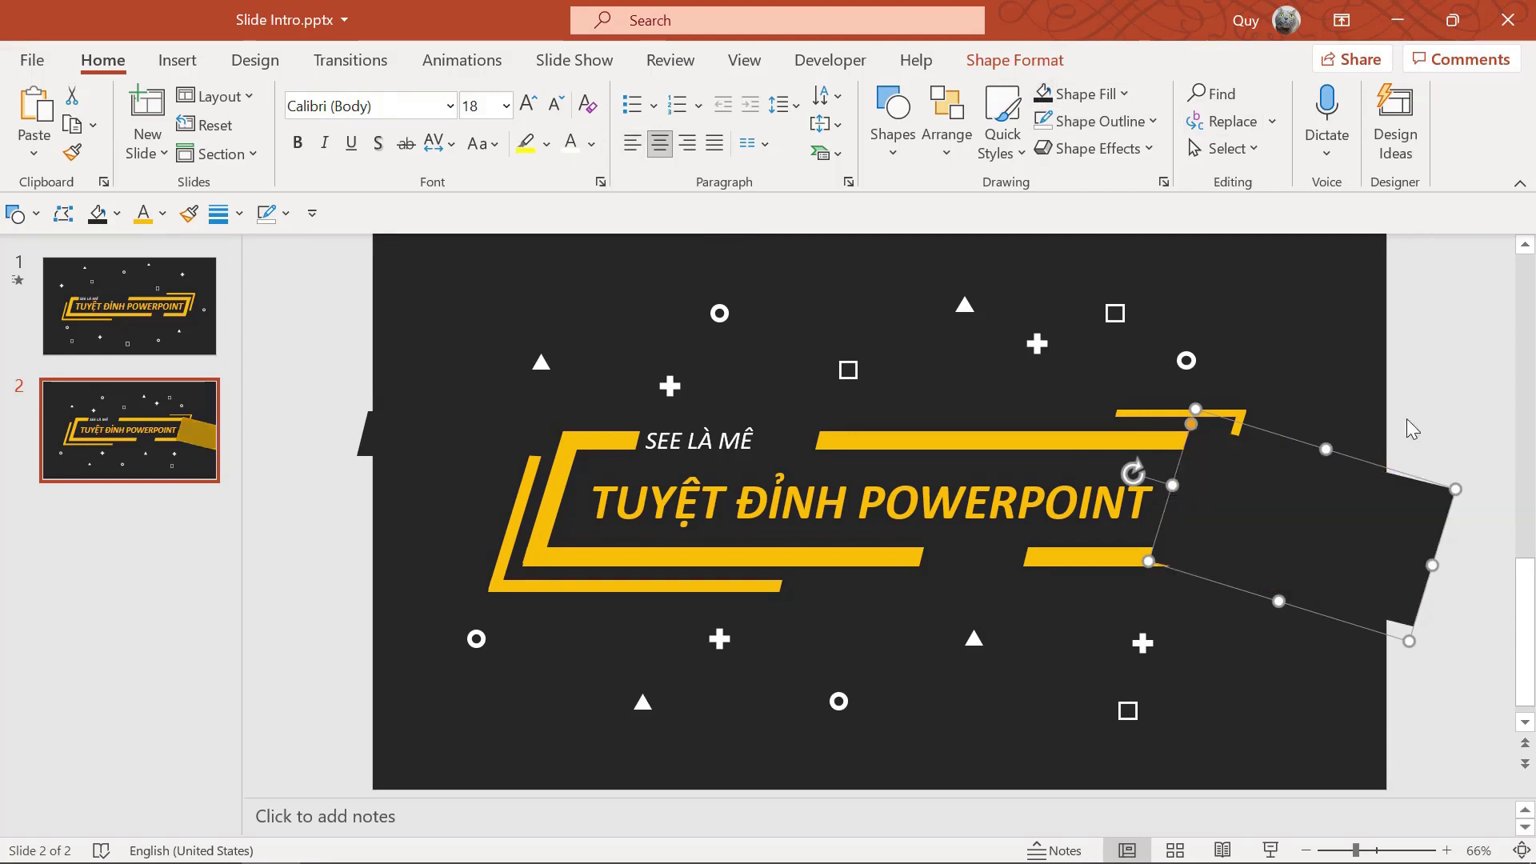
scroll(1456, 462, "up", 4, "ctrl")
mouse_move(1201, 506)
left_mouse_down()
mouse_move(1217, 505)
mouse_move(1218, 552)
left_mouse_up()
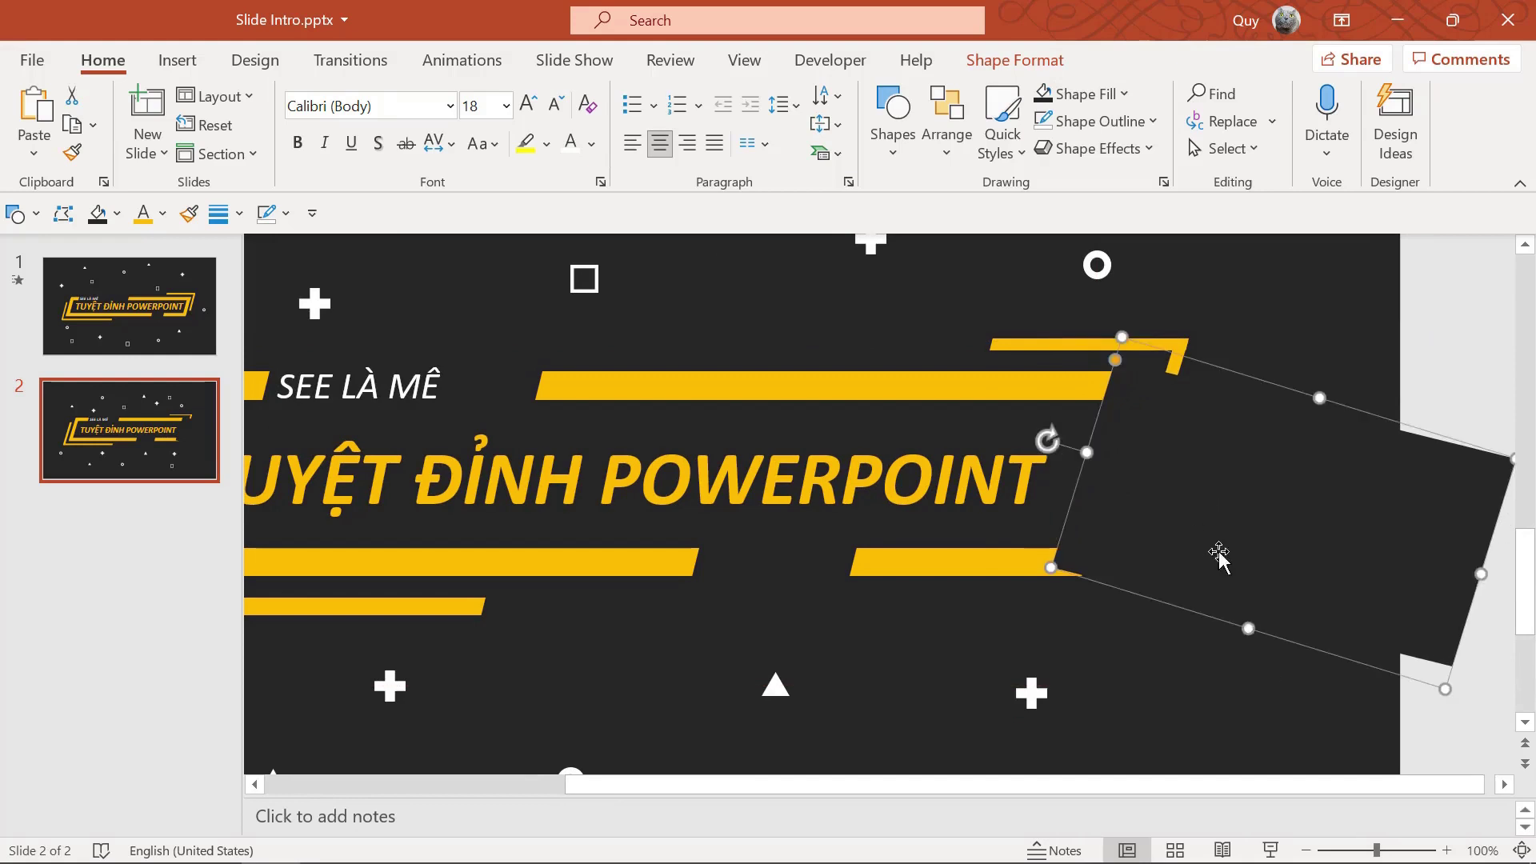
right_click(1245, 456)
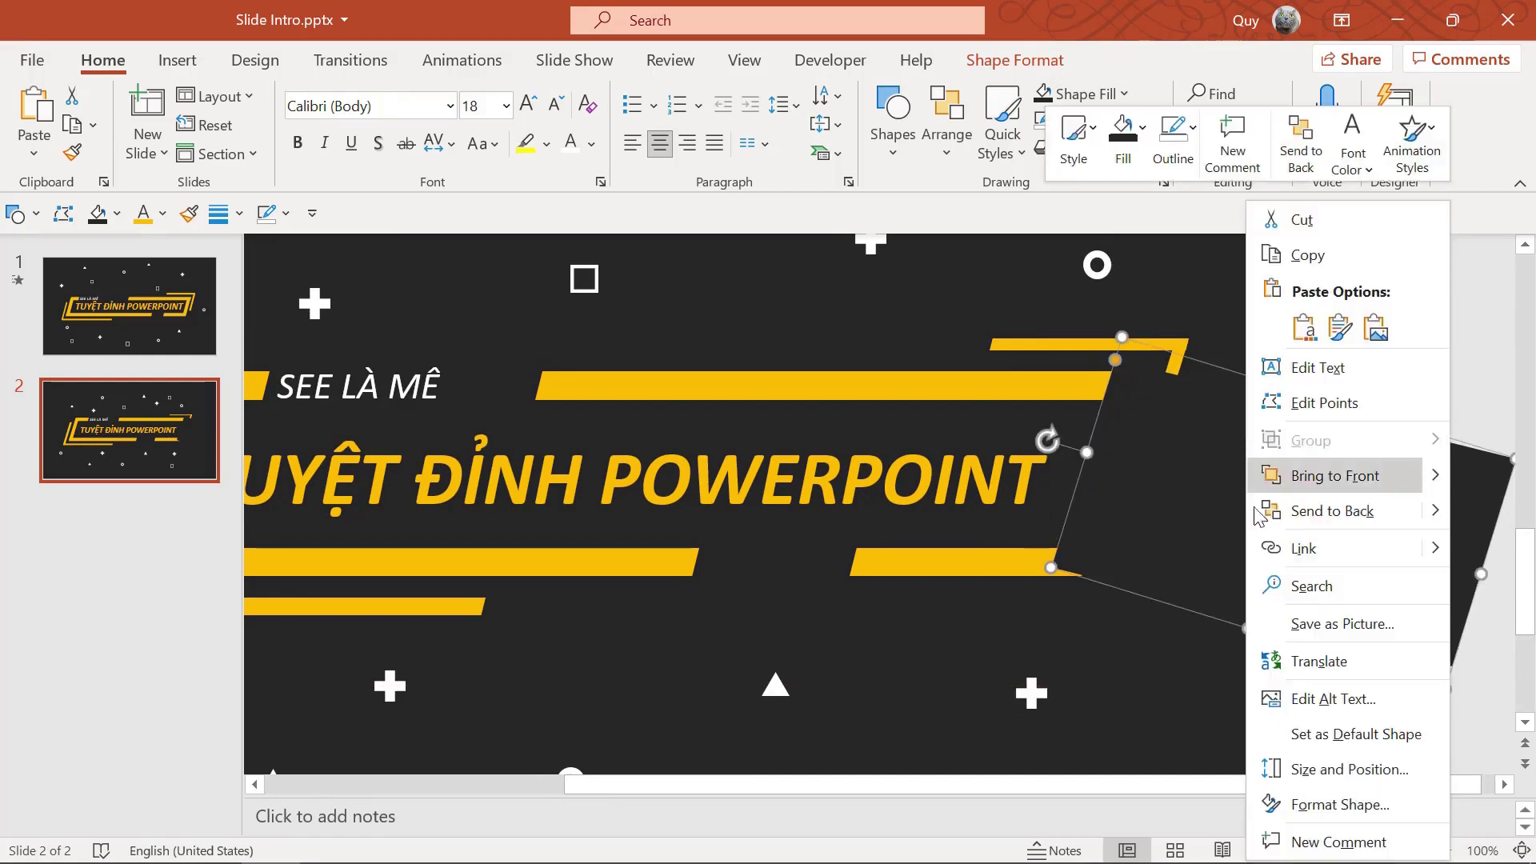
left_click(1335, 509)
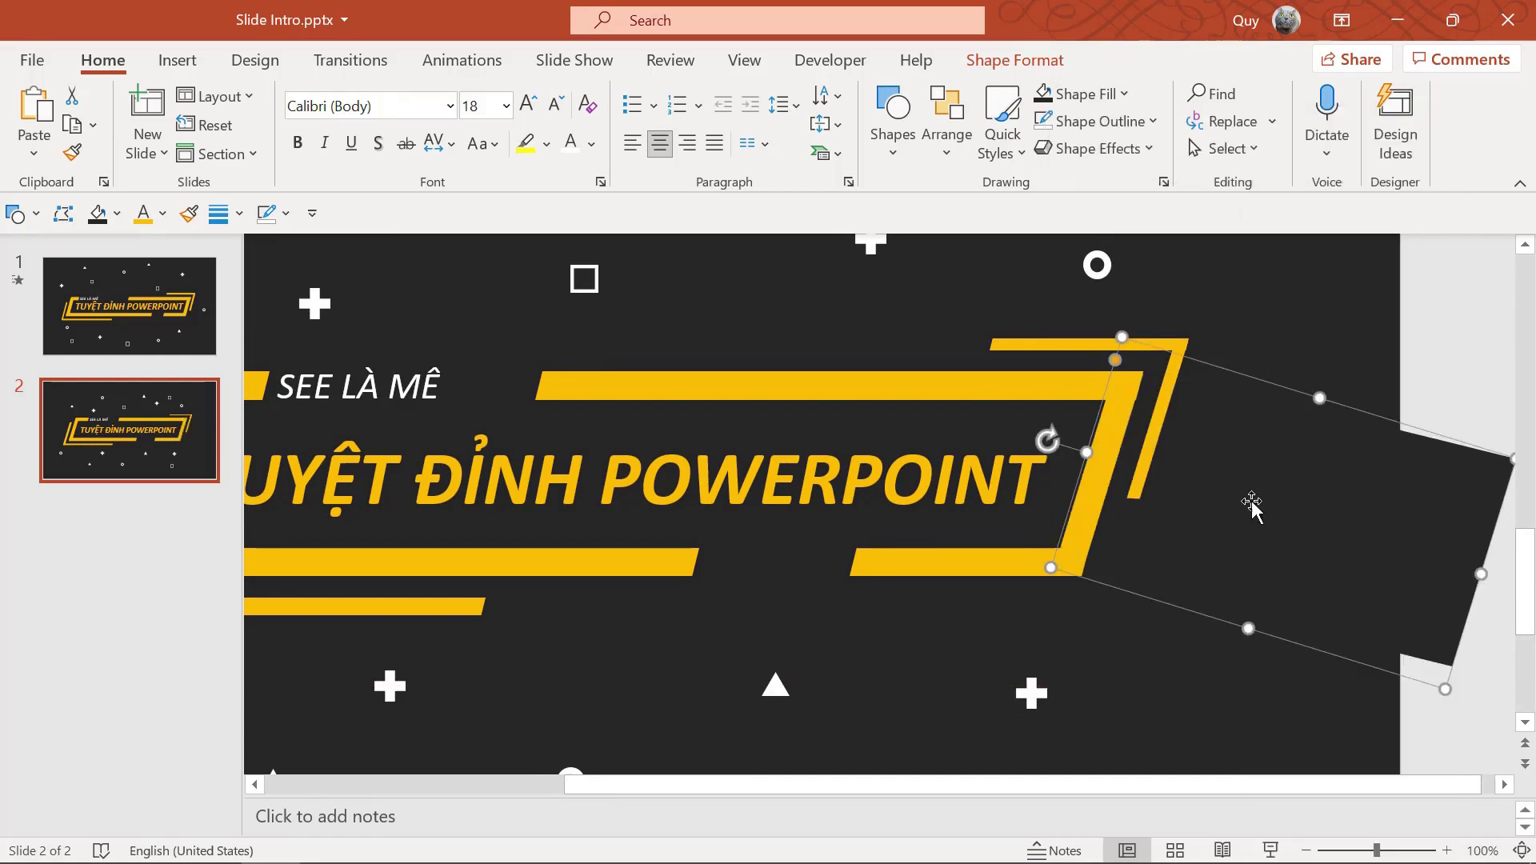
Check the title's layering by dragging its text box right, then undo the move.
left_click(908, 508)
left_click(925, 528)
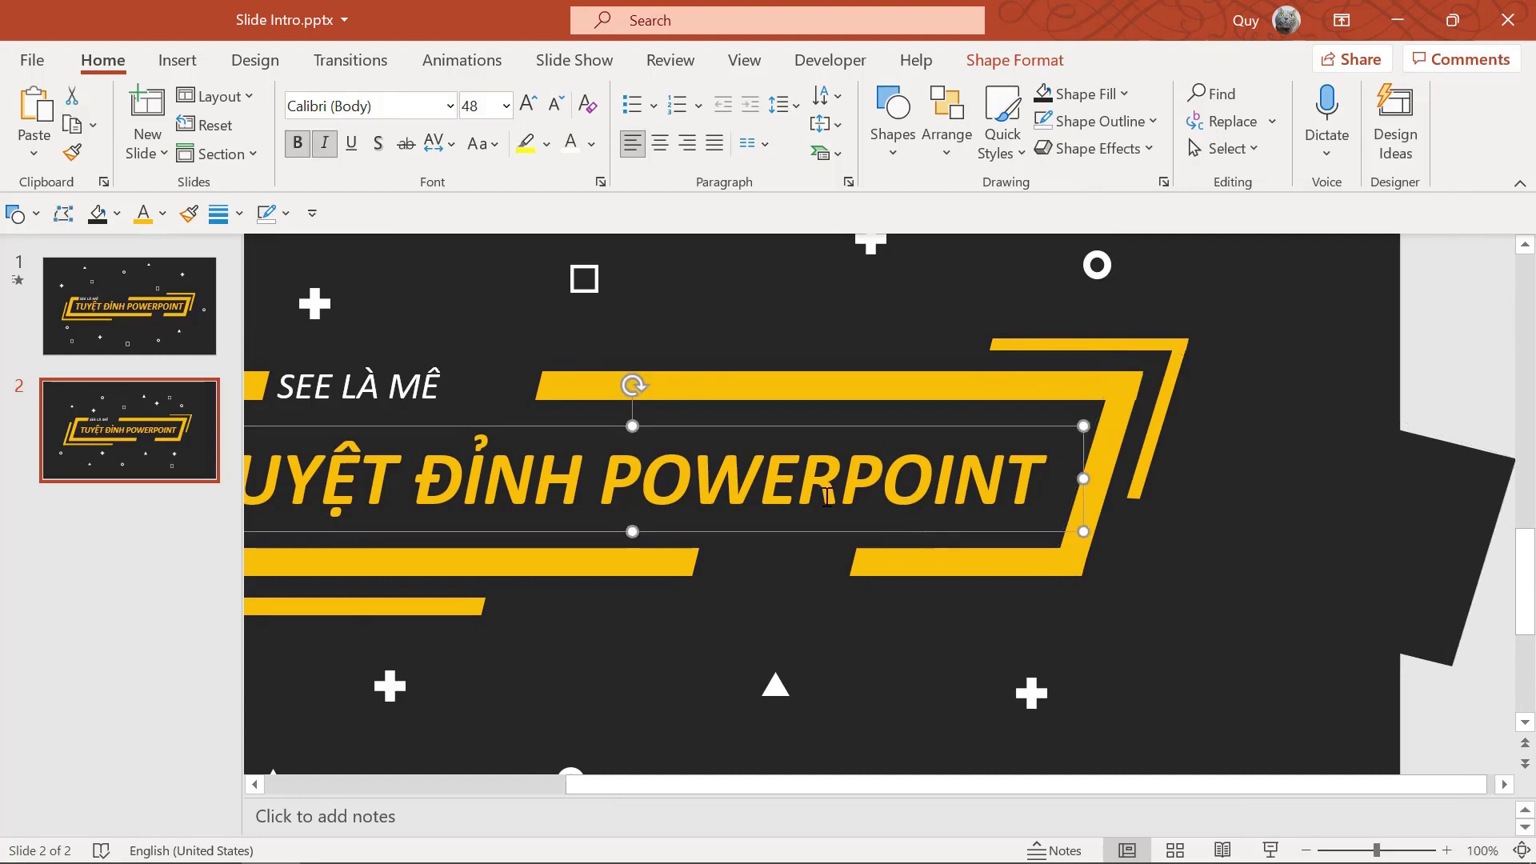
right_click(866, 524)
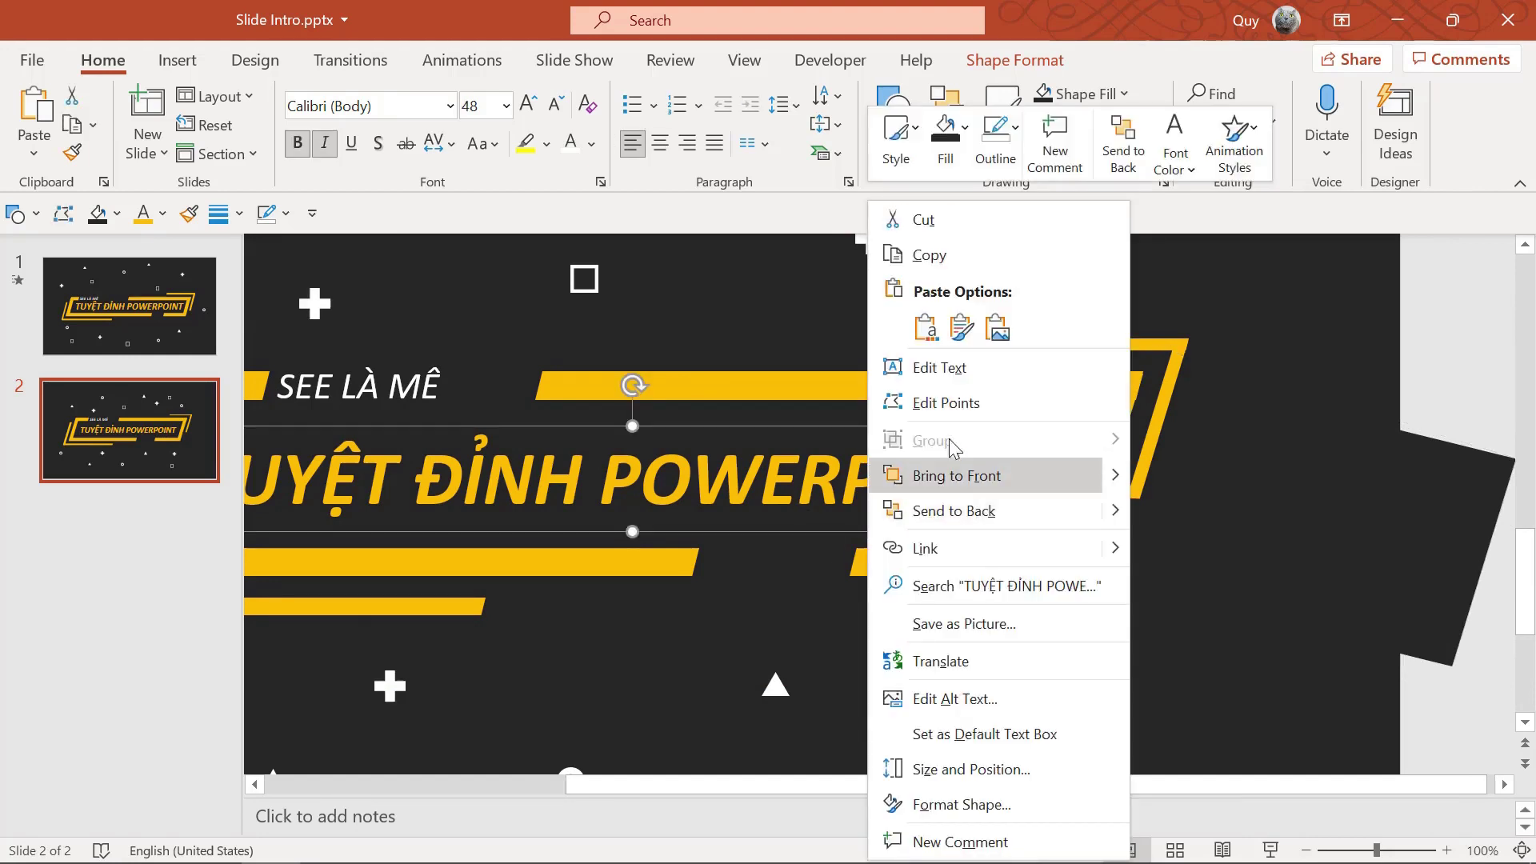
left_click(977, 508)
scroll(898, 599, "down", 2, "ctrl")
scroll(868, 574, "down", 1, "ctrl")
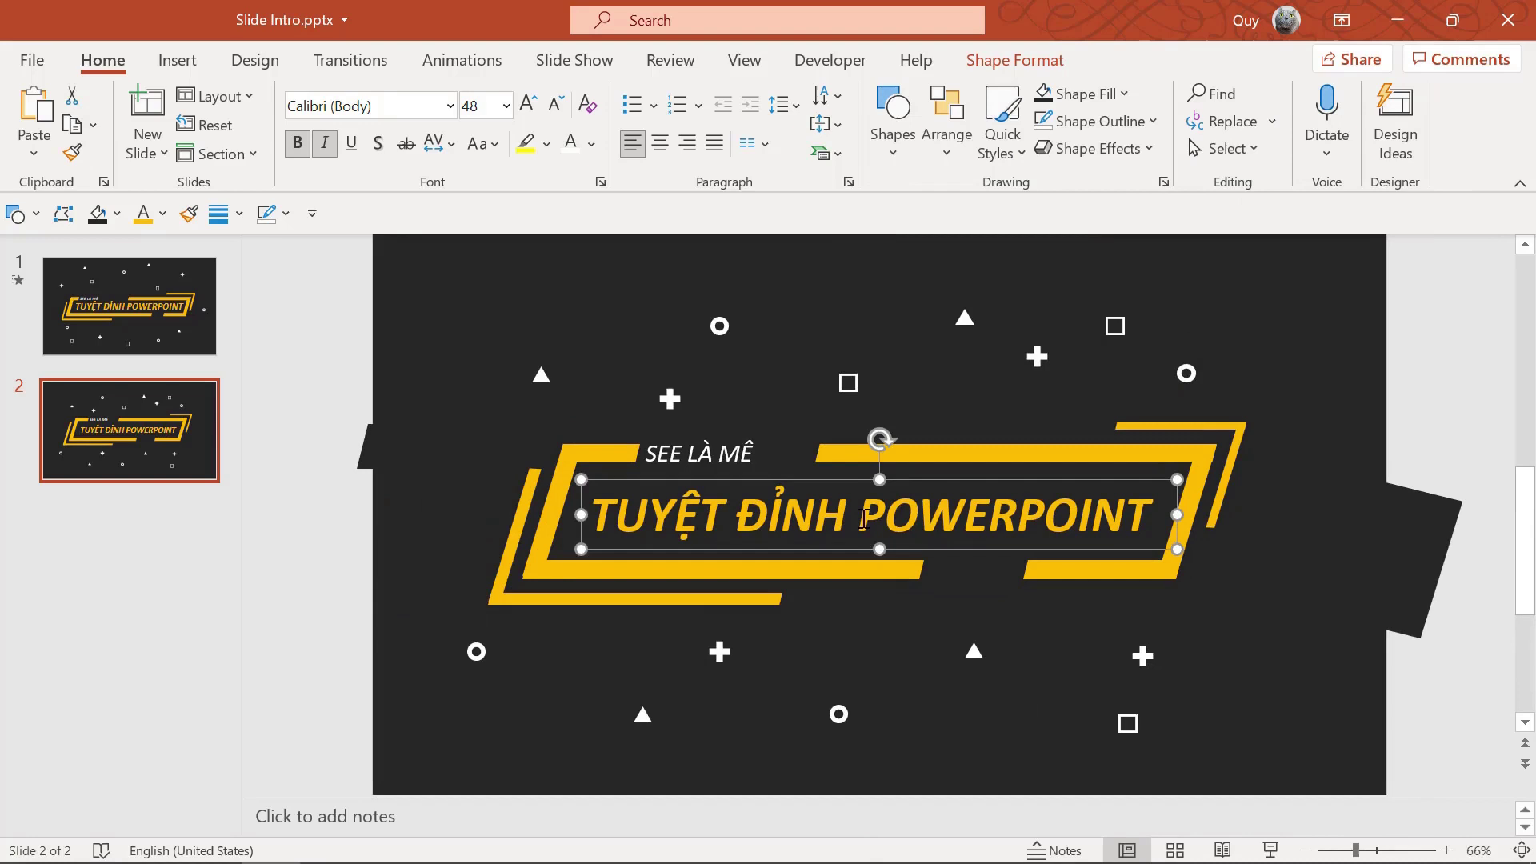
left_click(1367, 520)
left_click(713, 491)
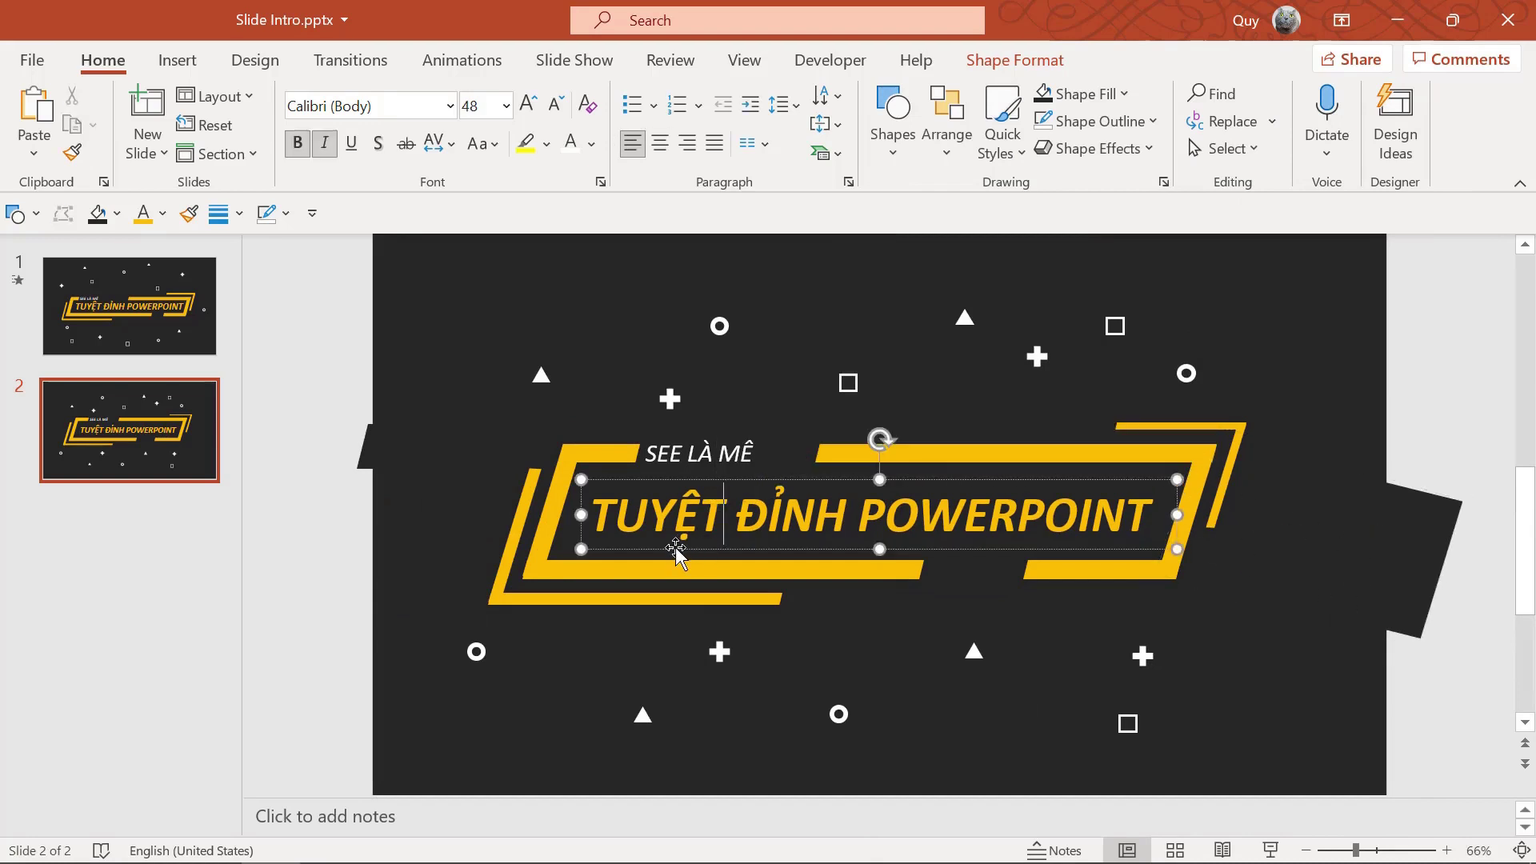
mouse_move(676, 546)
left_mouse_down()
mouse_move(1118, 556)
mouse_move(814, 555)
left_mouse_up()
key("ctrl+z")
left_click(1258, 714)
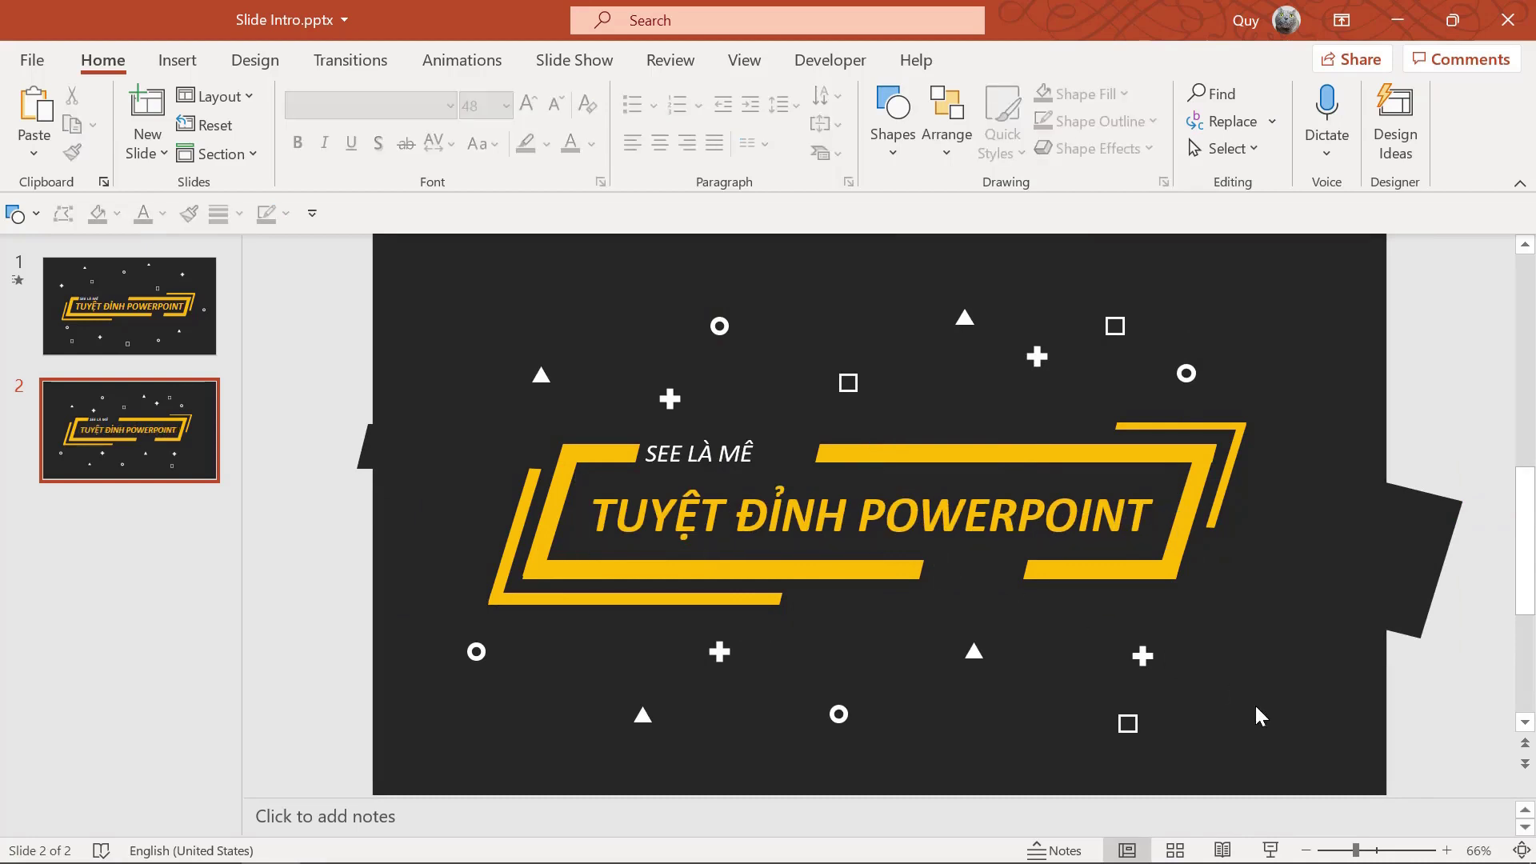
left_click(185, 316)
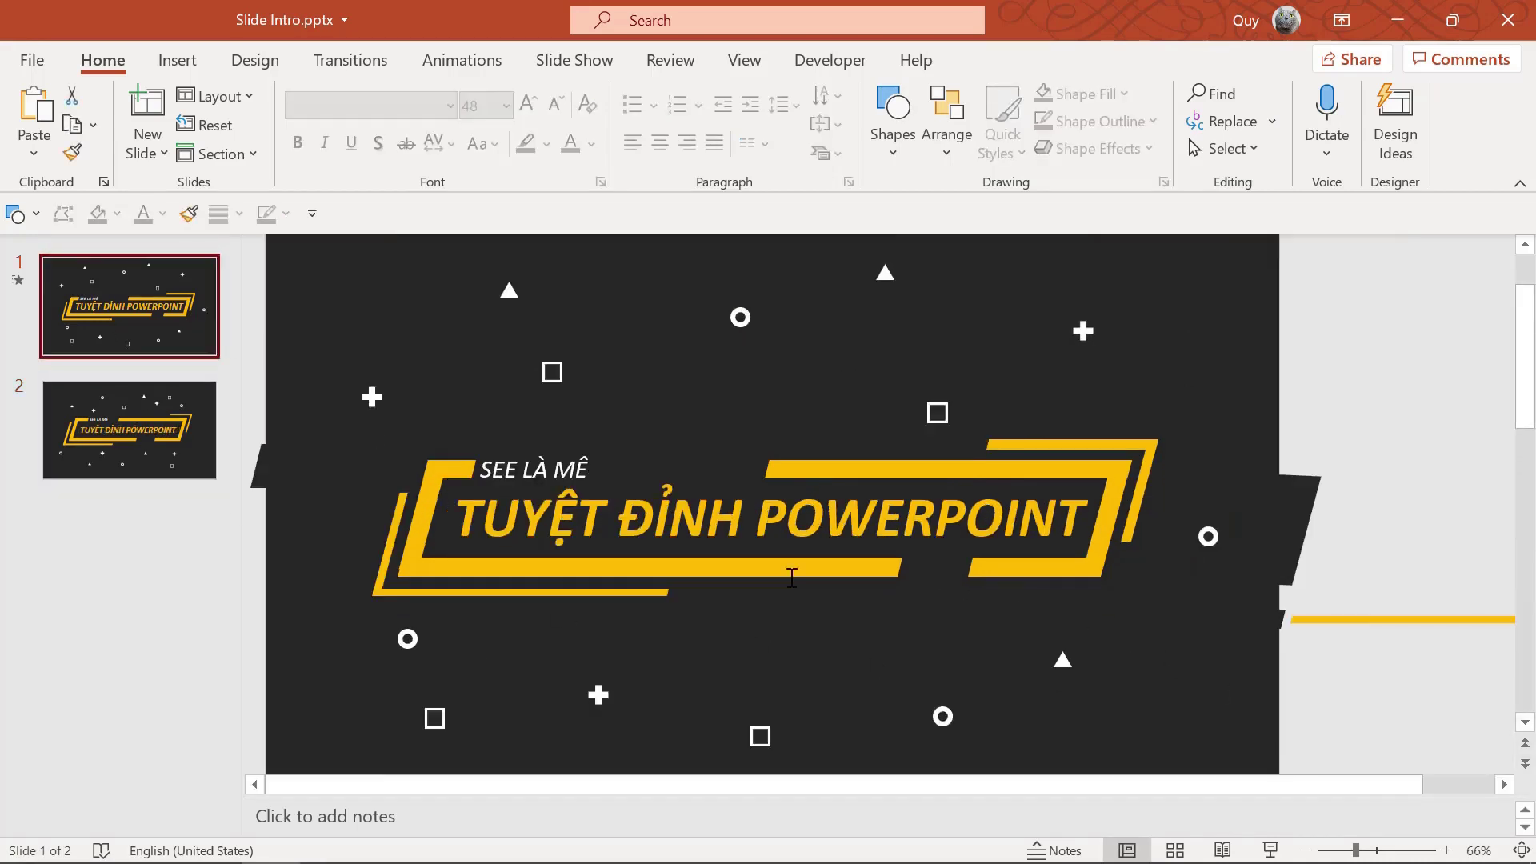
left_click(1205, 620)
left_click(1408, 640)
left_click(1441, 621)
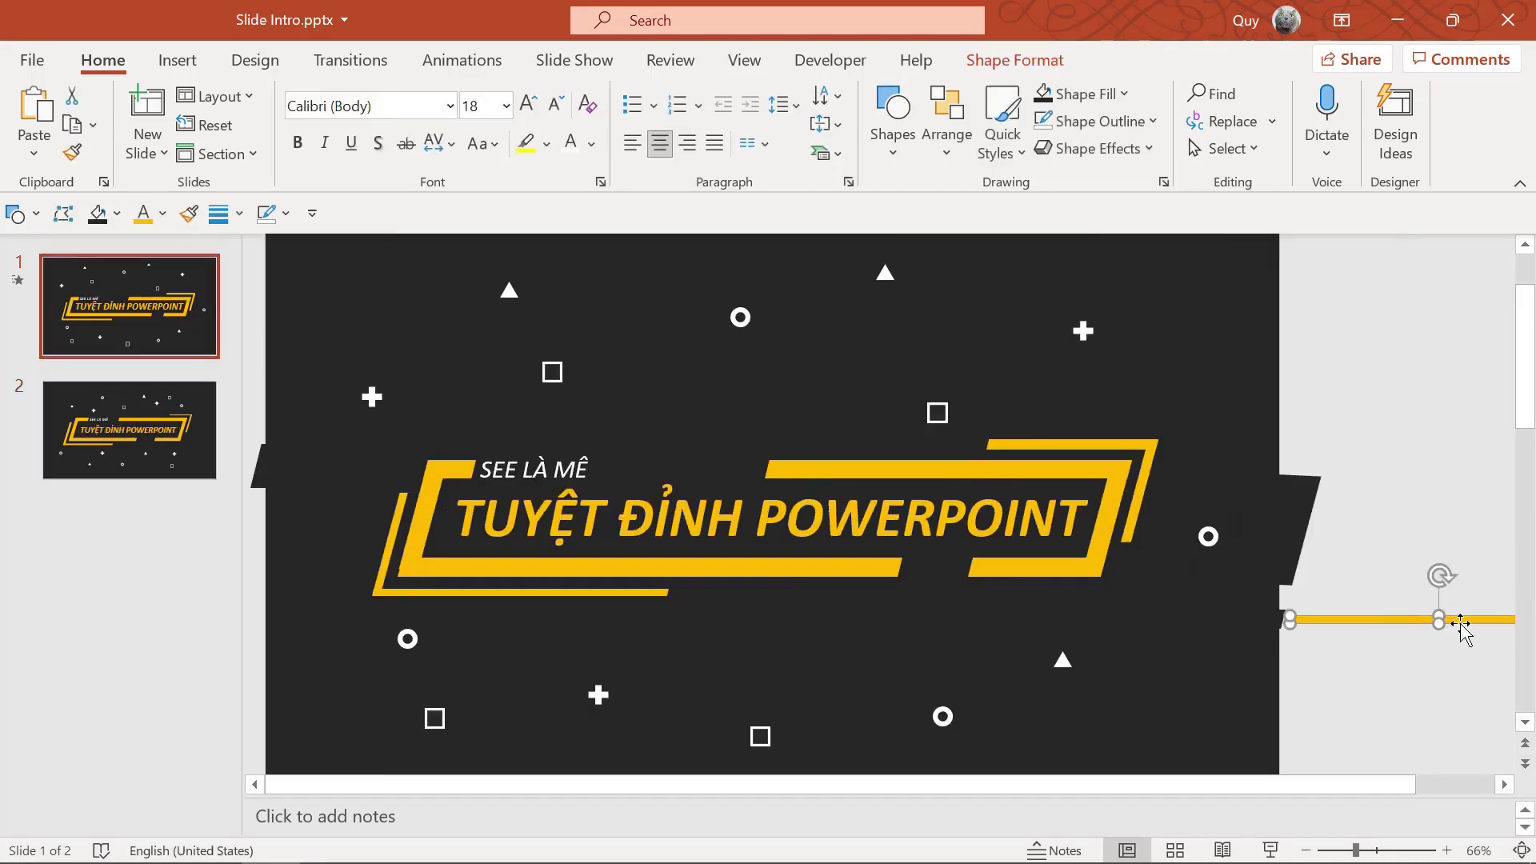
left_click_drag(1472, 619, 666, 621)
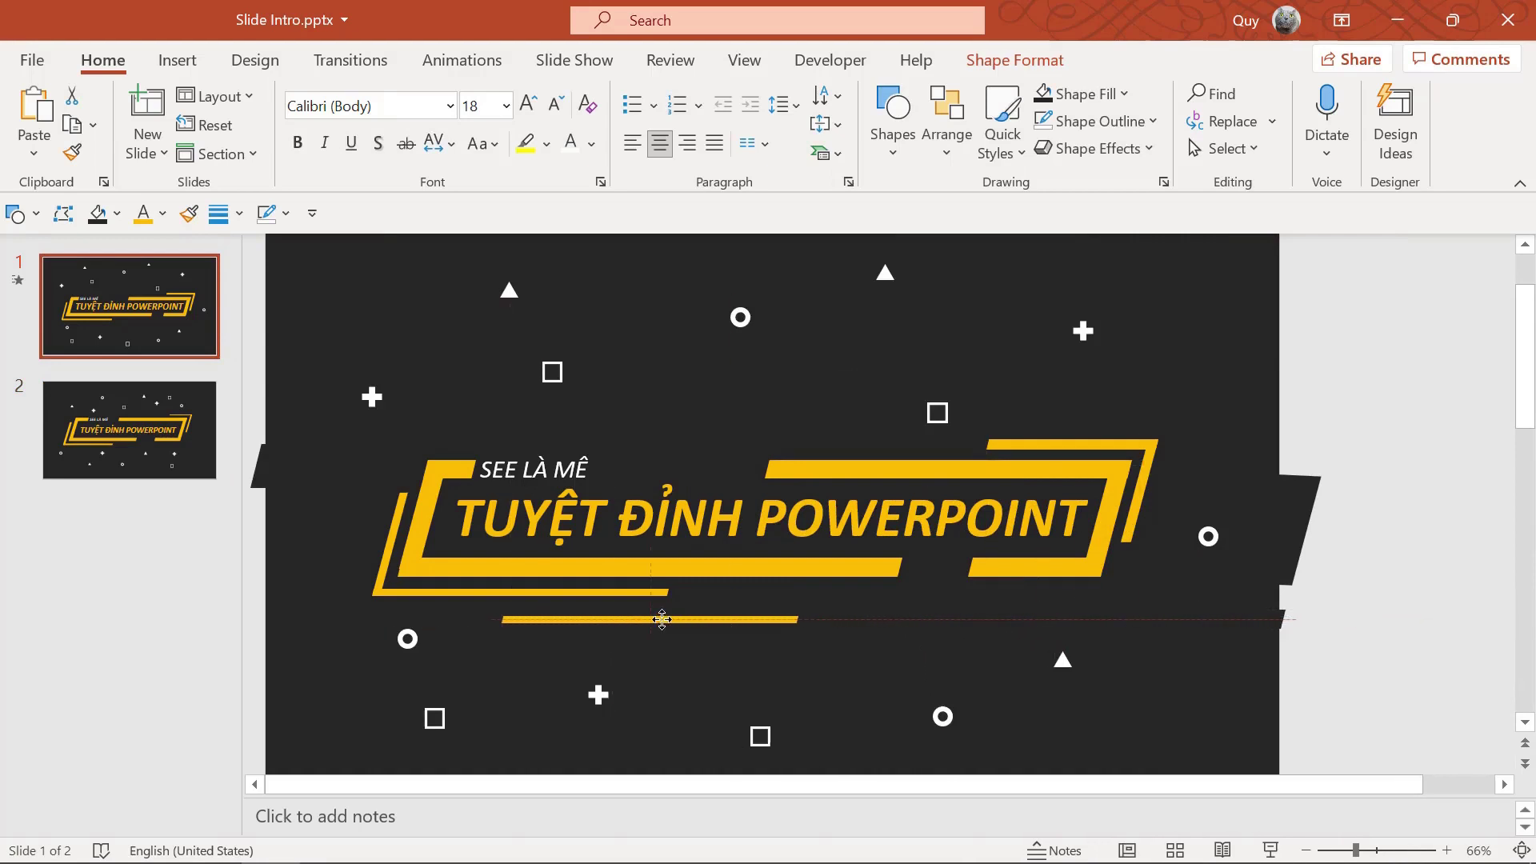
key("ctrl+z")
left_click(165, 448)
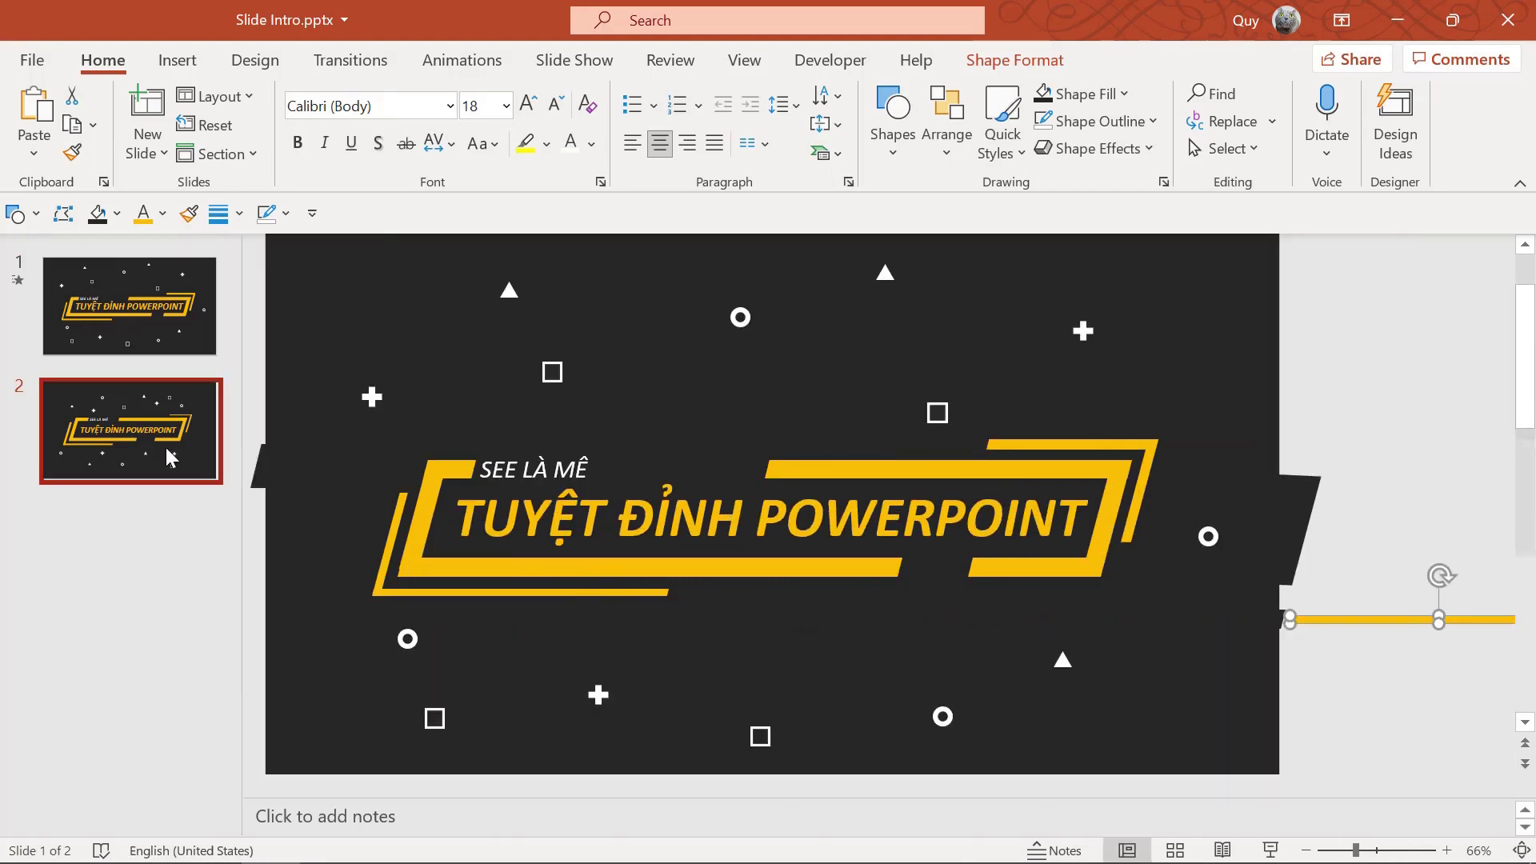
left_click(562, 600)
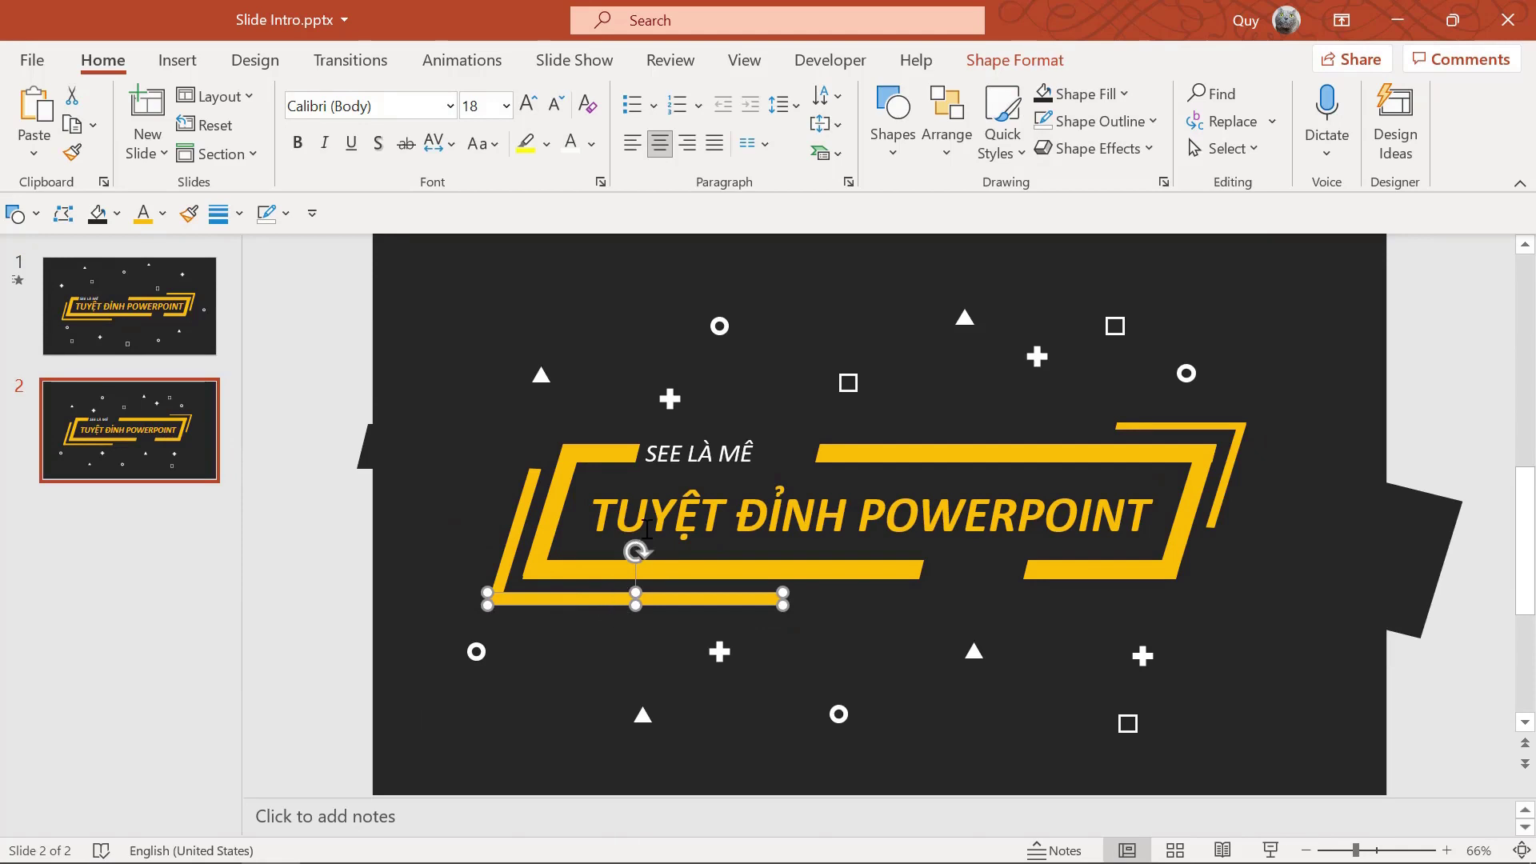
Reposition the yellow line beneath the title's right side.
mouse_move(709, 600)
left_mouse_down()
mouse_move(1121, 629)
mouse_move(971, 634)
mouse_move(1098, 654)
left_mouse_up()
scroll(1098, 655, "up", 5)
left_click_drag(863, 501, 862, 504)
scroll(943, 555, "down", 5)
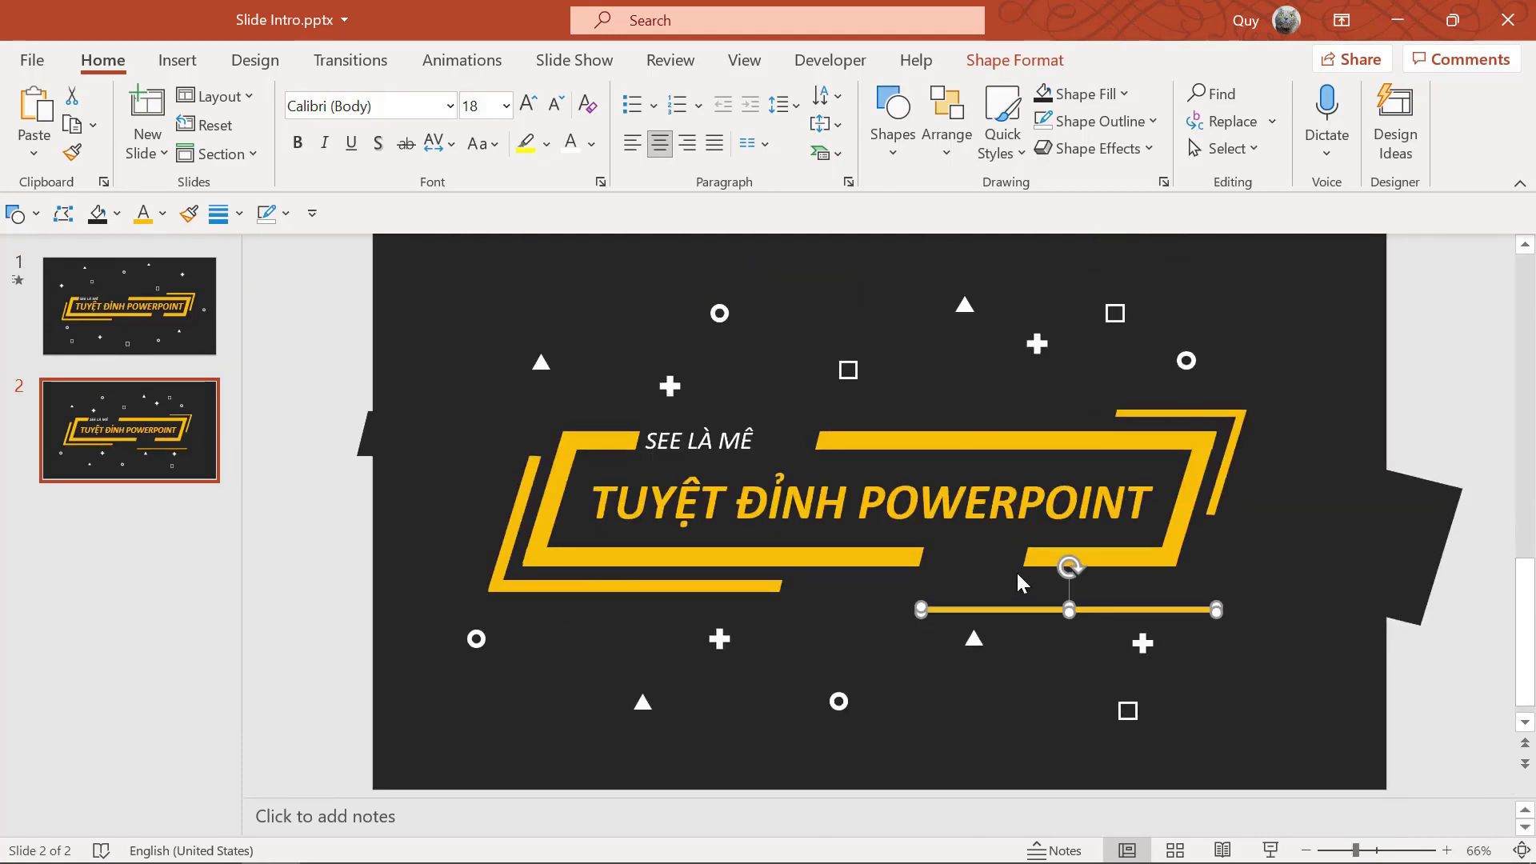
left_click_drag(966, 612, 1423, 617)
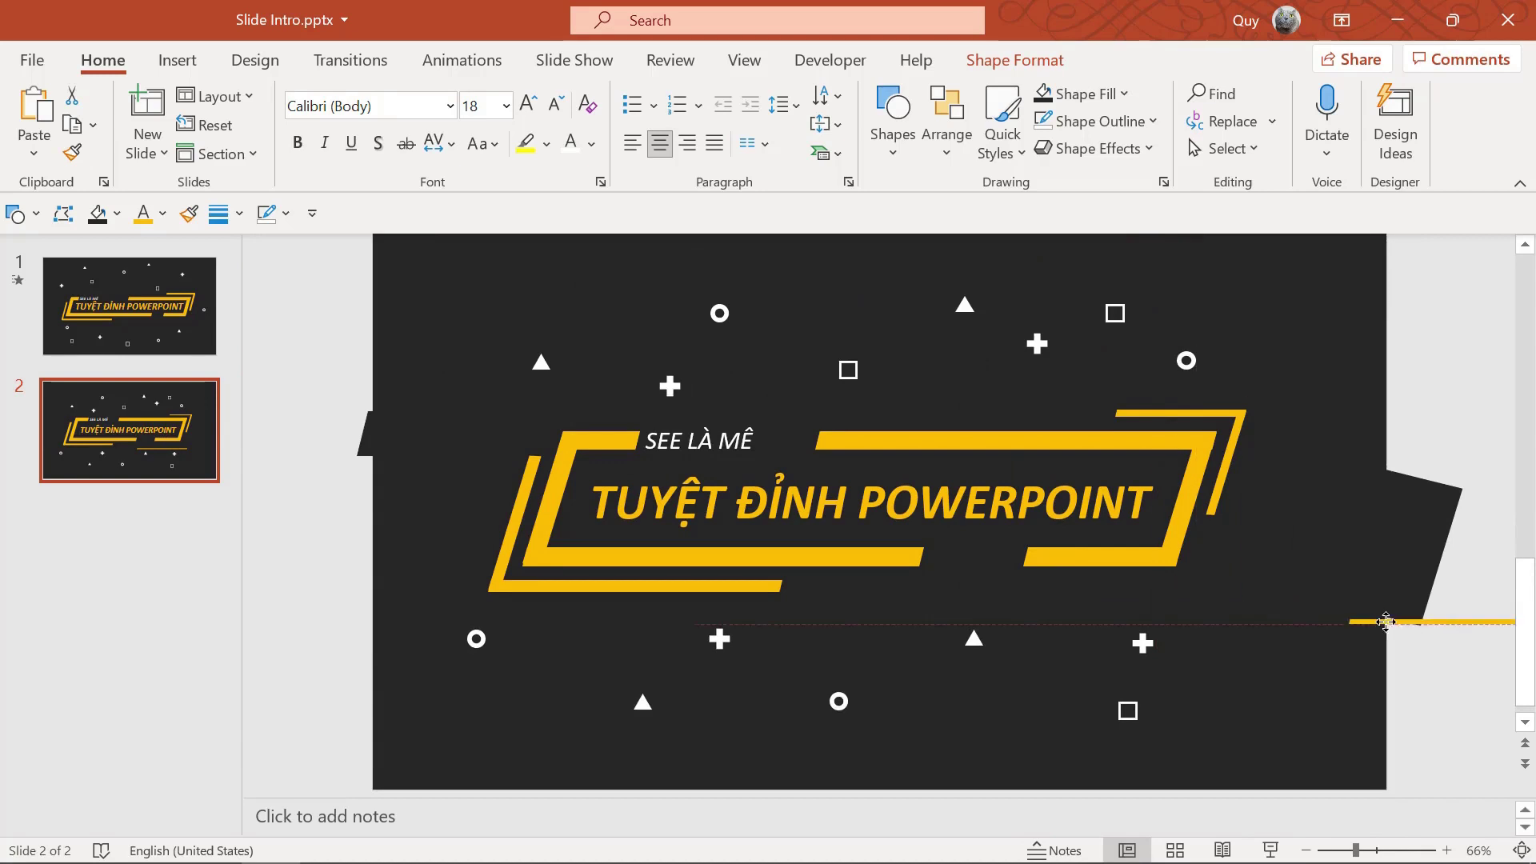
mouse_move(1423, 617)
left_mouse_down()
mouse_move(906, 613)
mouse_move(982, 608)
left_mouse_up()
scroll(1069, 634, "up", 4)
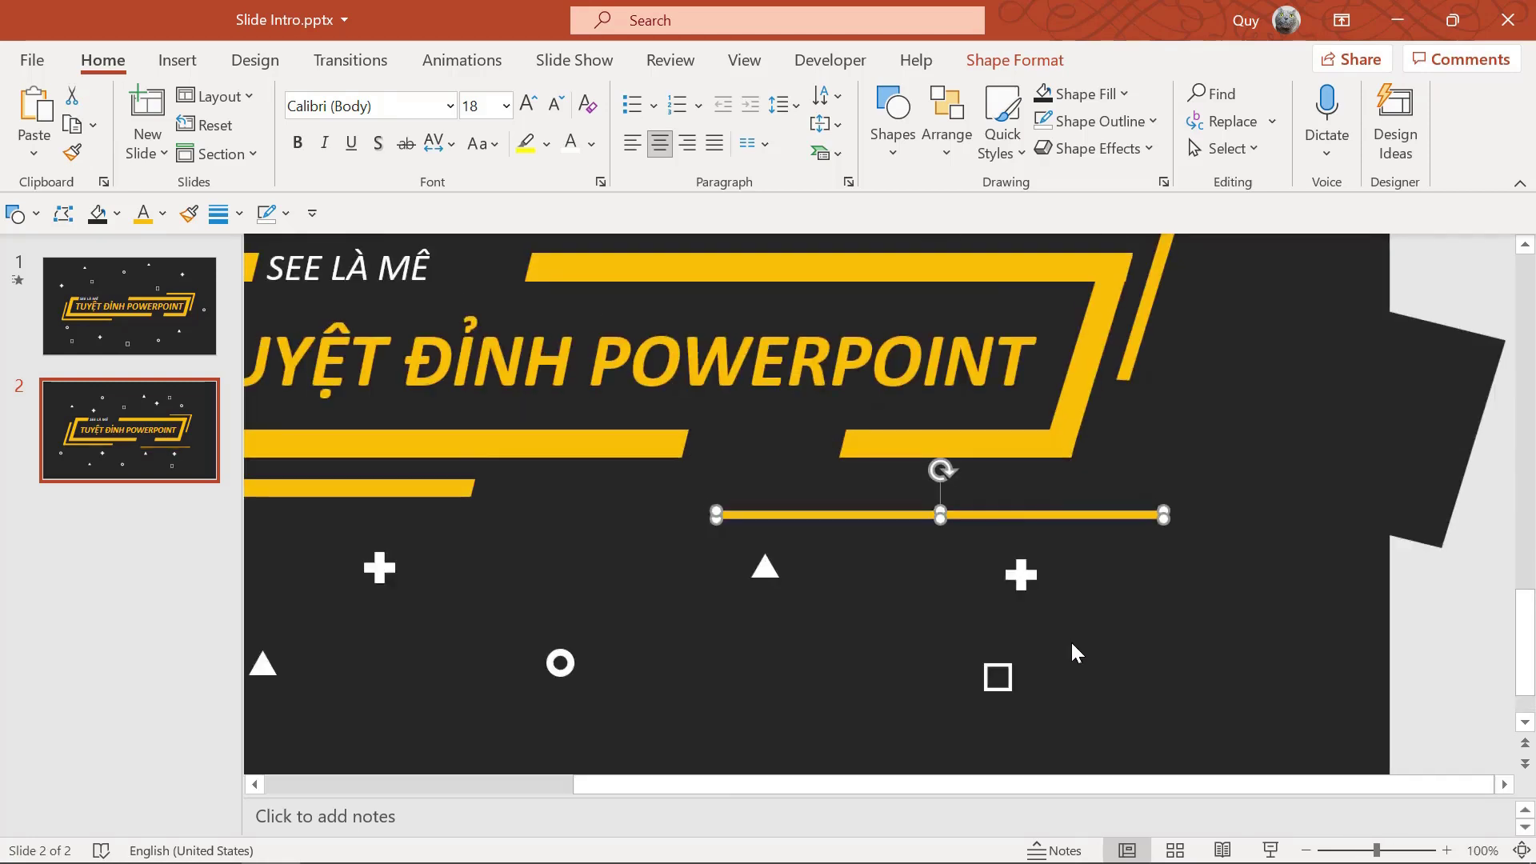
key("ctrl+z")
left_click_drag(1214, 528, 608, 487)
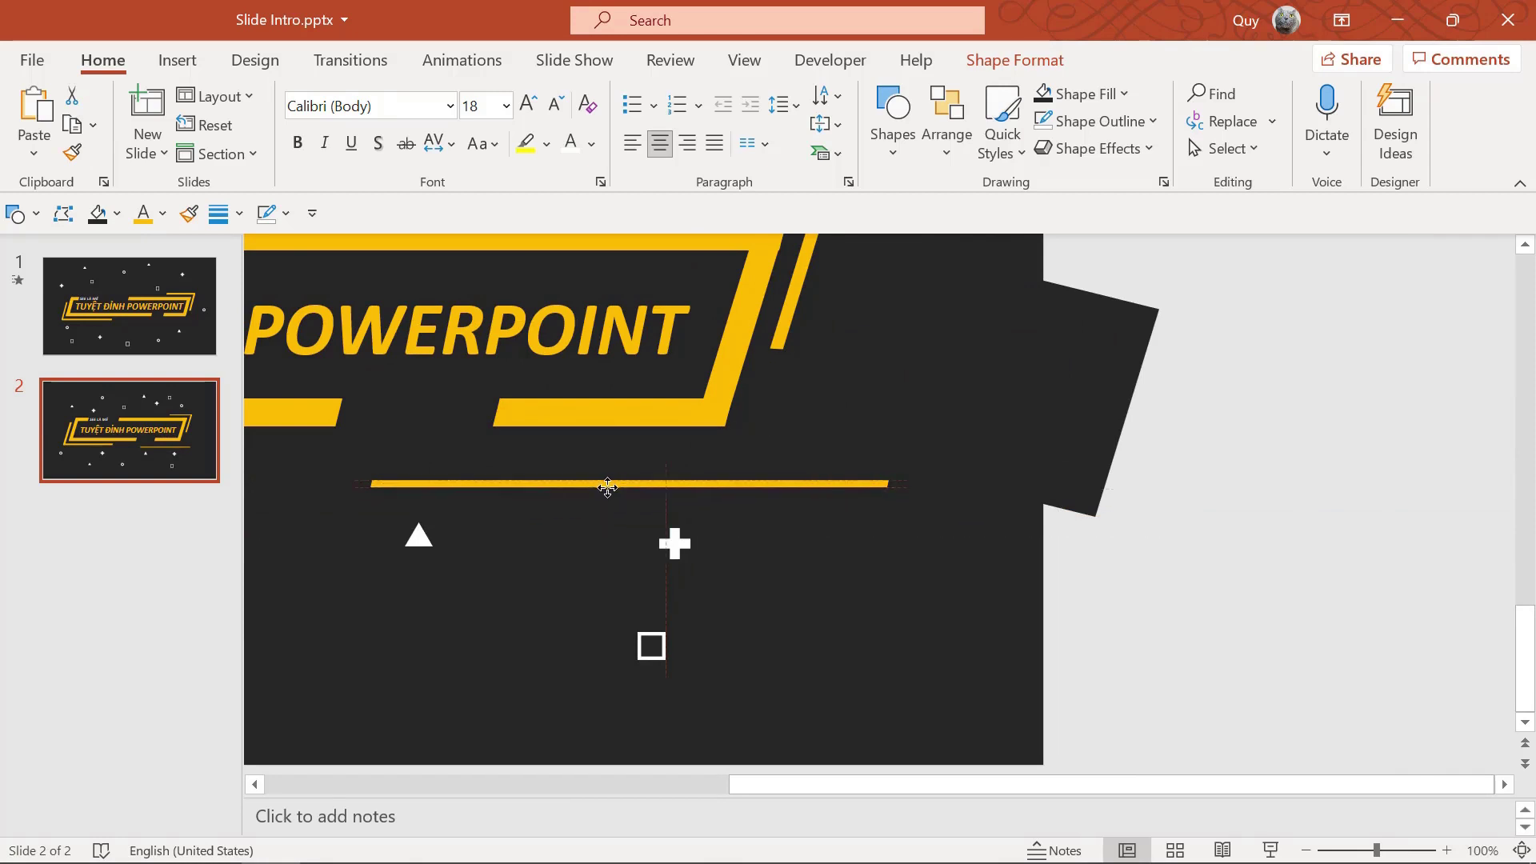
Stretch the left of the two overlapping yellow lines taller into a bar.
scroll(956, 502, "left", 3)
scroll(1017, 492, "up", 5, "ctrl")
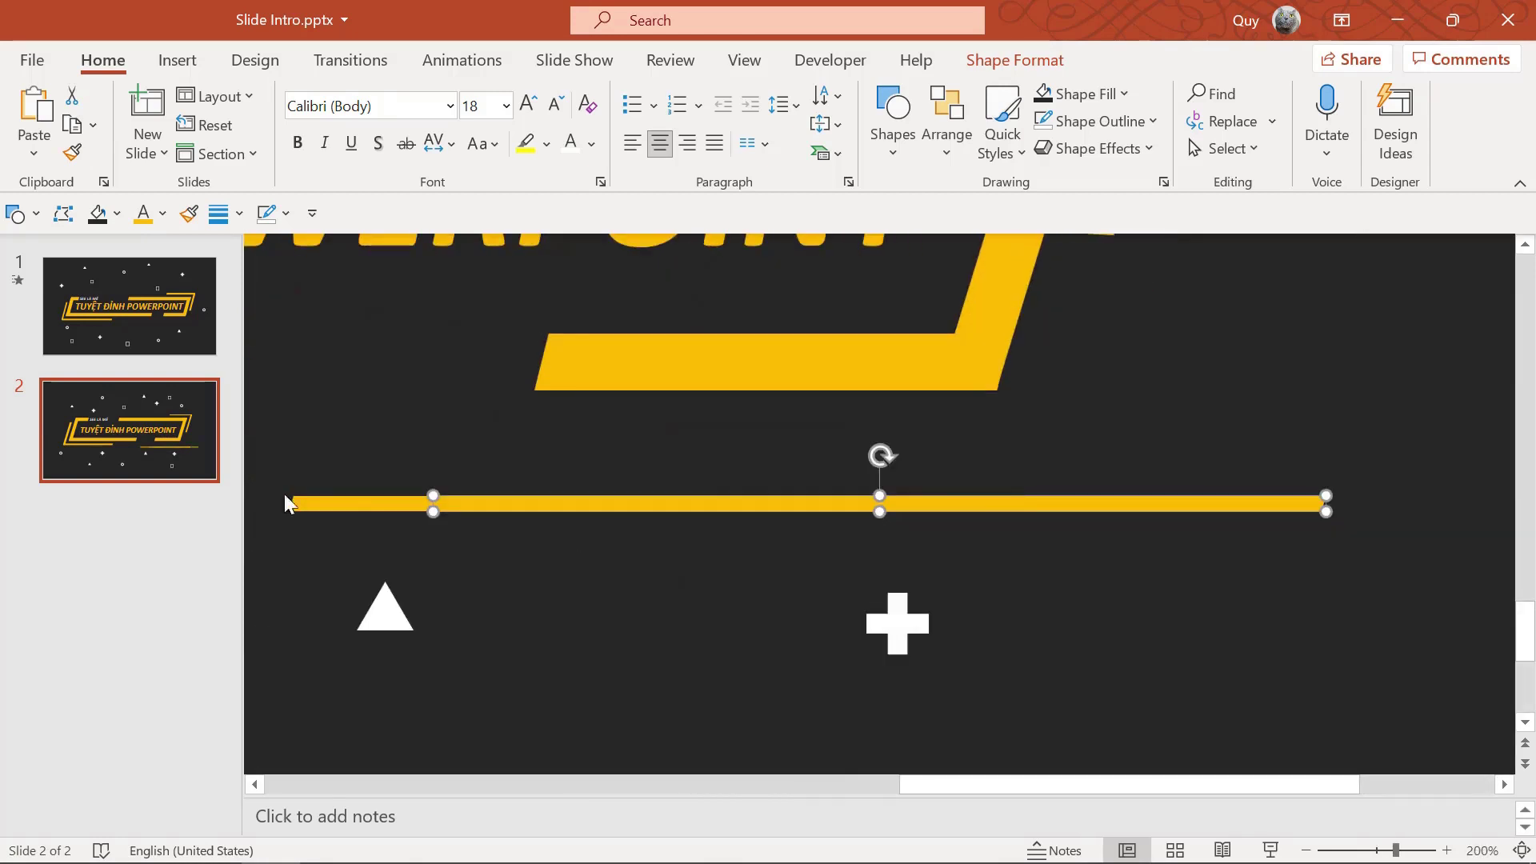
left_click(356, 502)
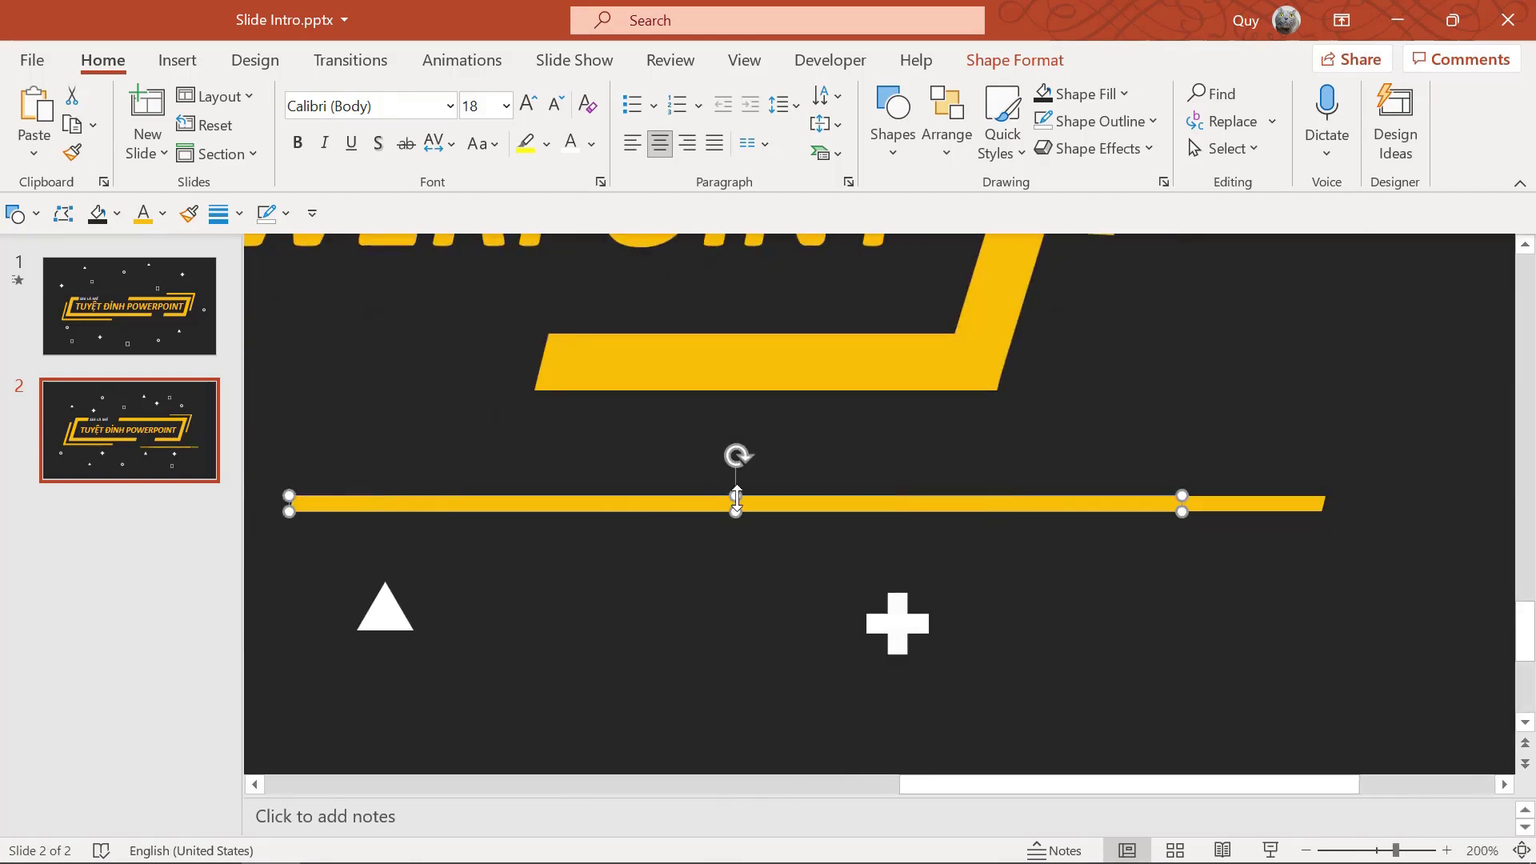
mouse_move(737, 497)
left_mouse_down()
mouse_move(736, 483)
mouse_move(740, 524)
left_mouse_up()
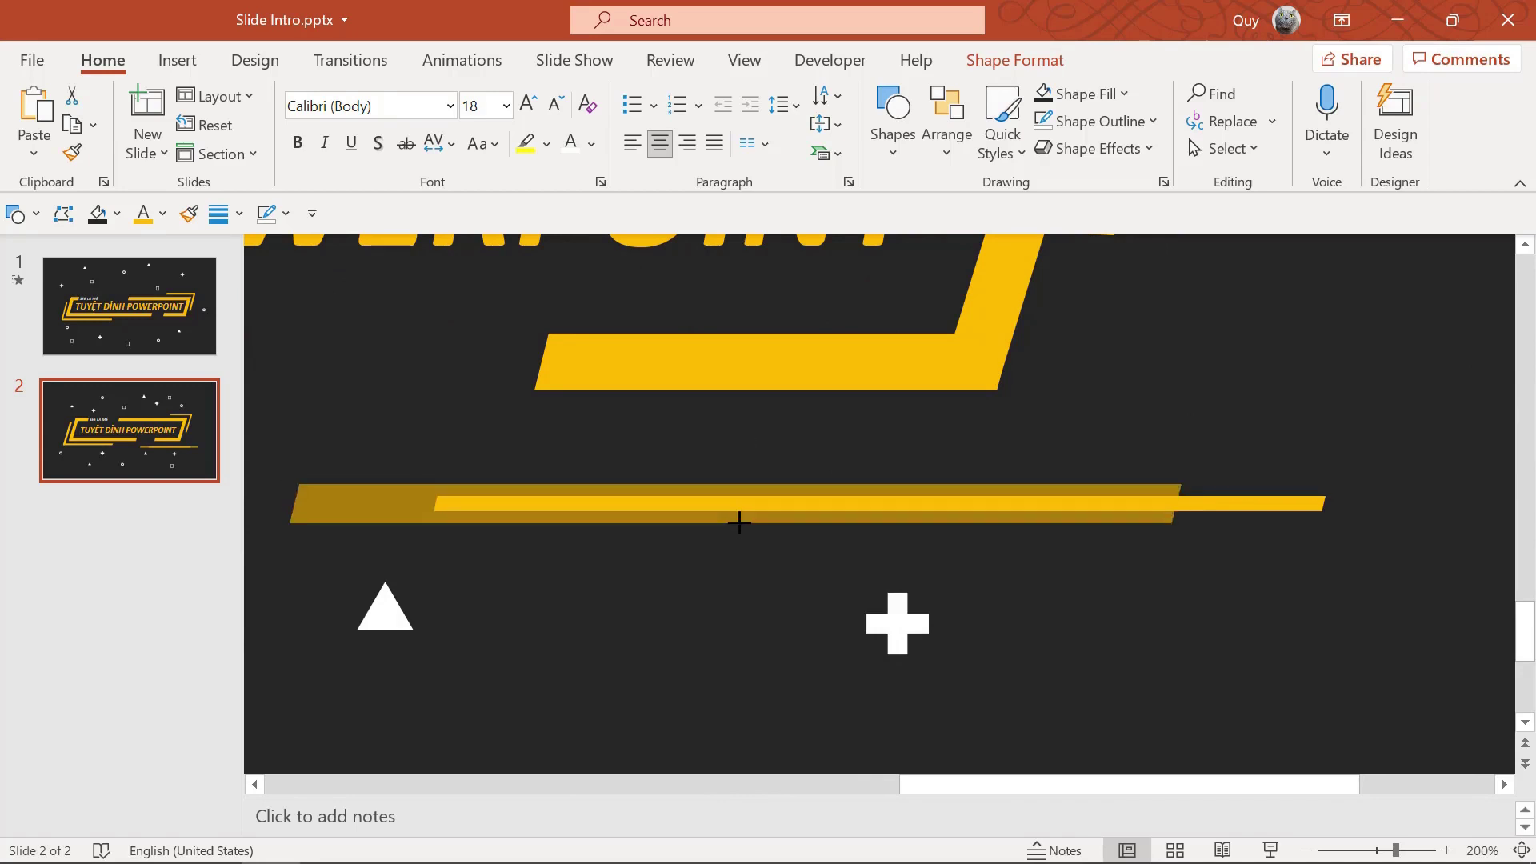
scroll(747, 545, "down", 5, "ctrl")
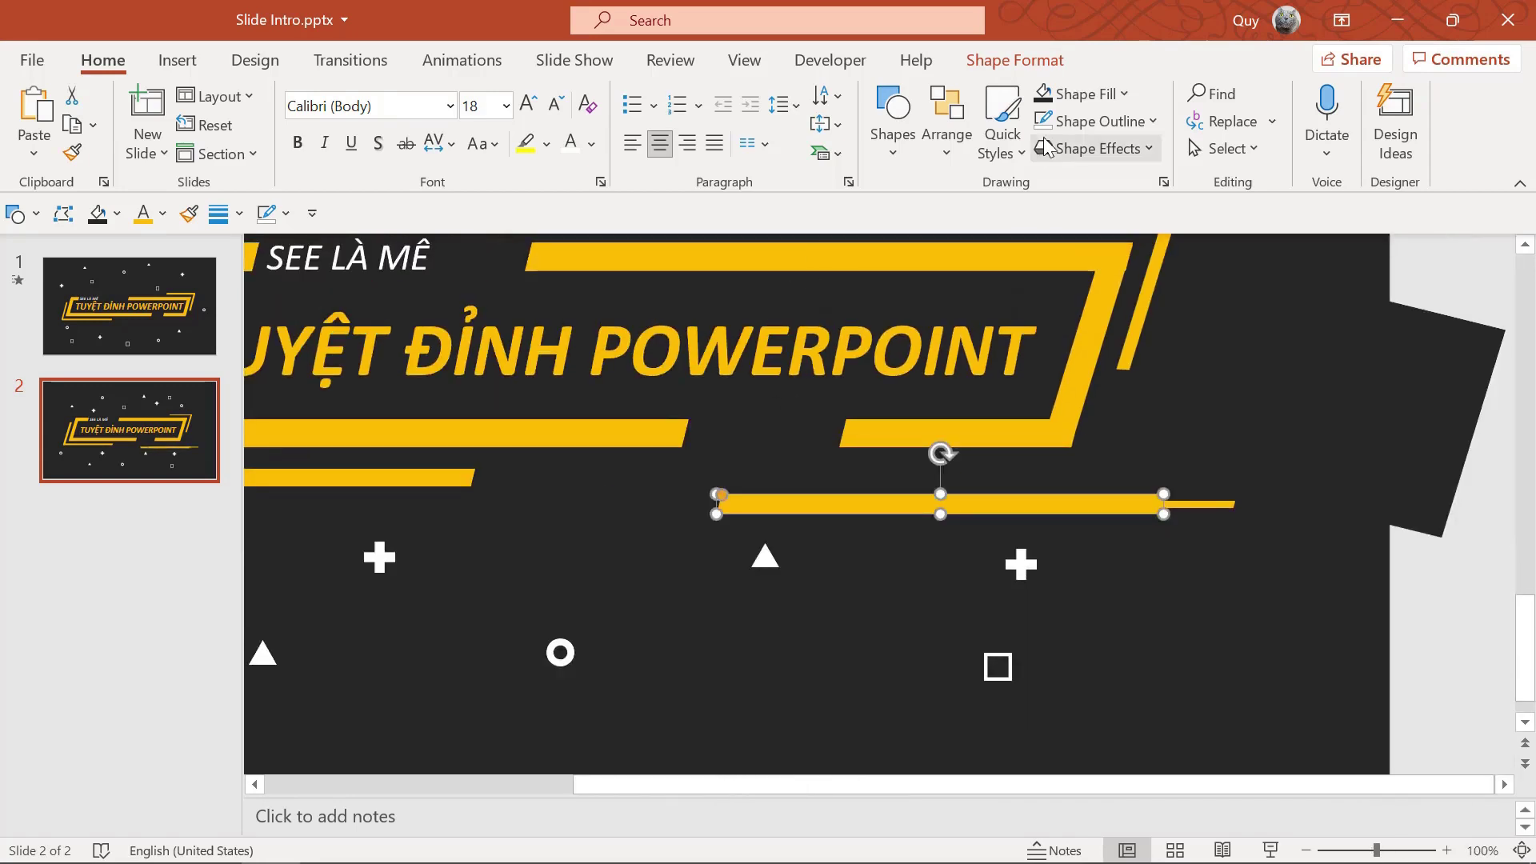
Darken the yellow bar's fill and send the thin yellow line behind it.
left_click(1042, 94)
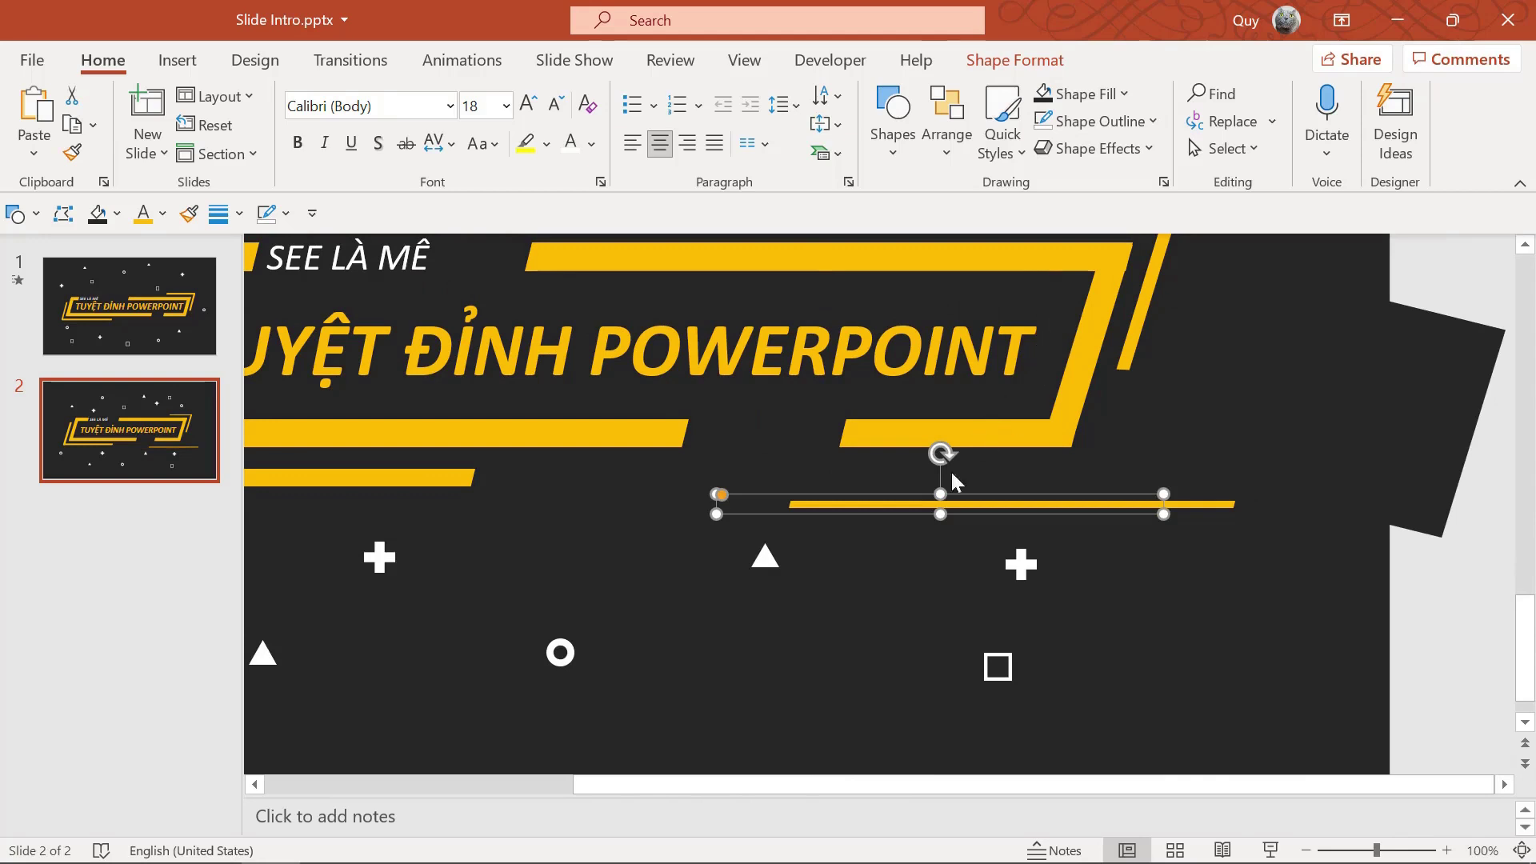
left_click(1223, 506)
right_click(1223, 506)
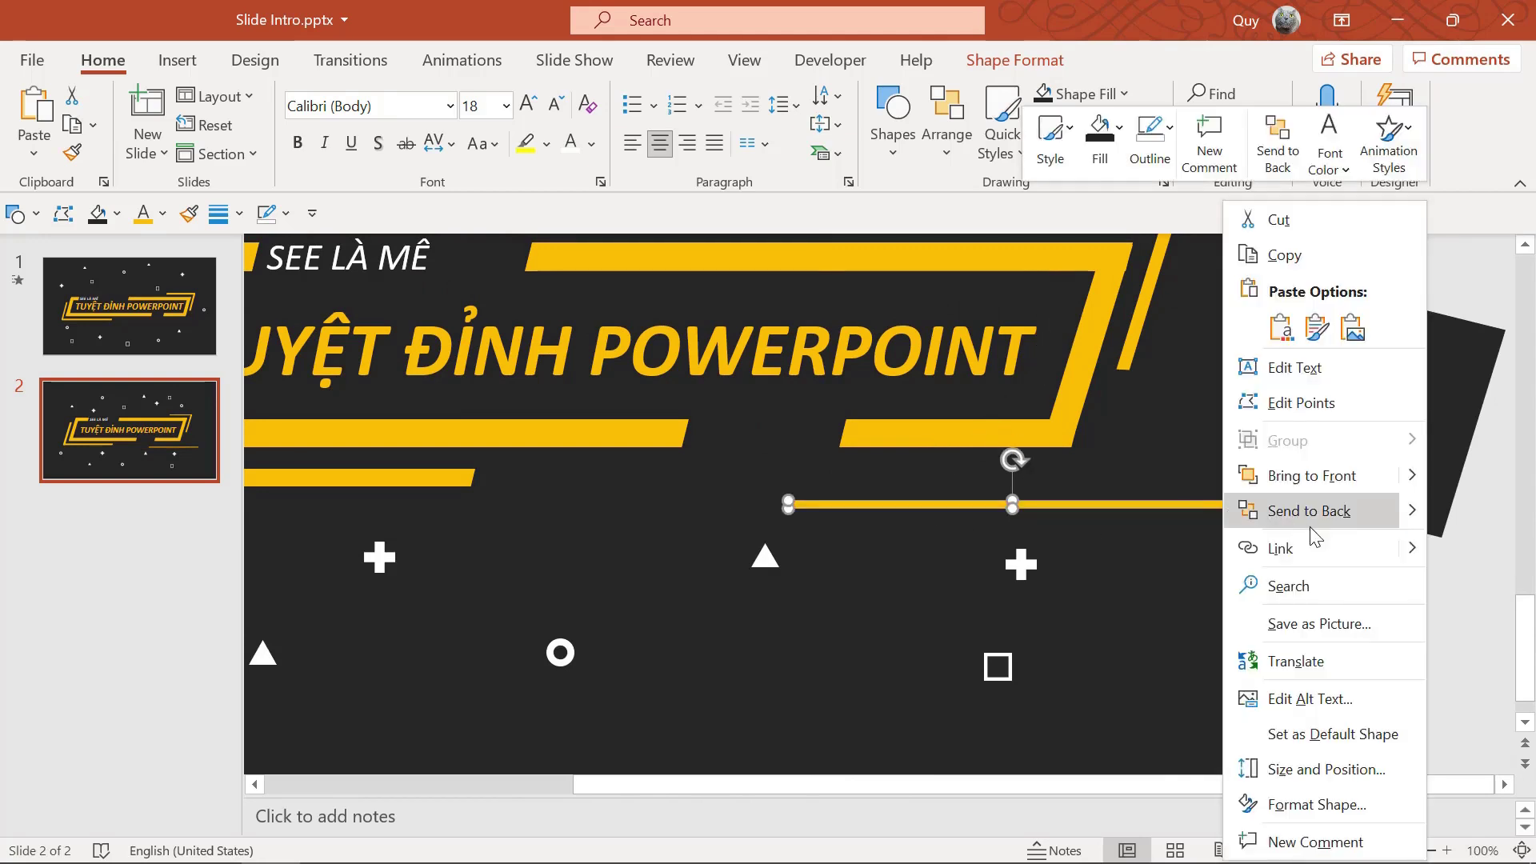
left_click(1313, 531)
Shorten the dark bar from its left end.
left_click(746, 508)
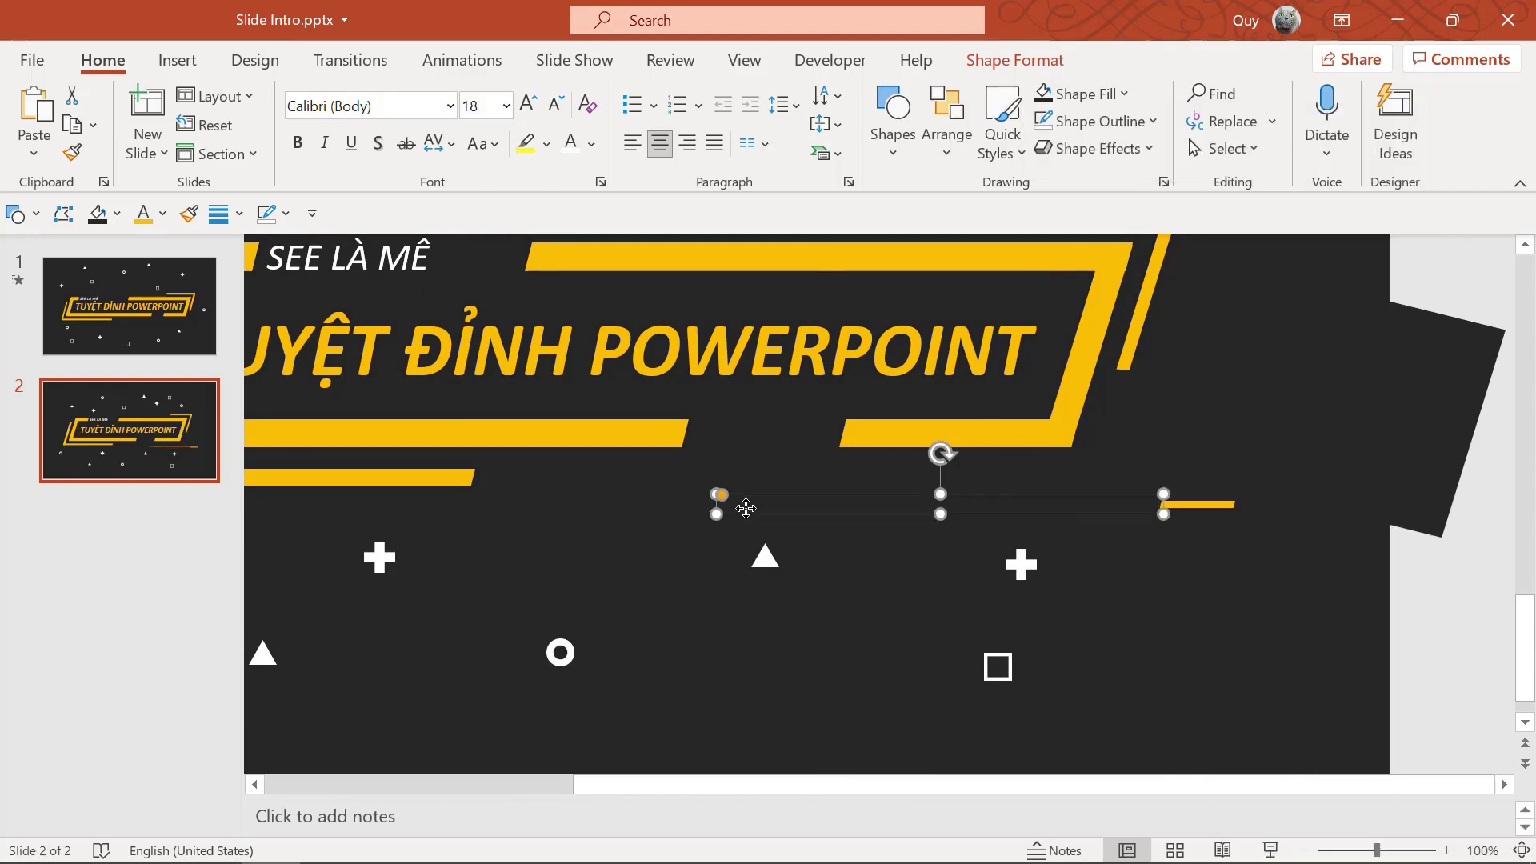
scroll(1218, 517, "down", 2)
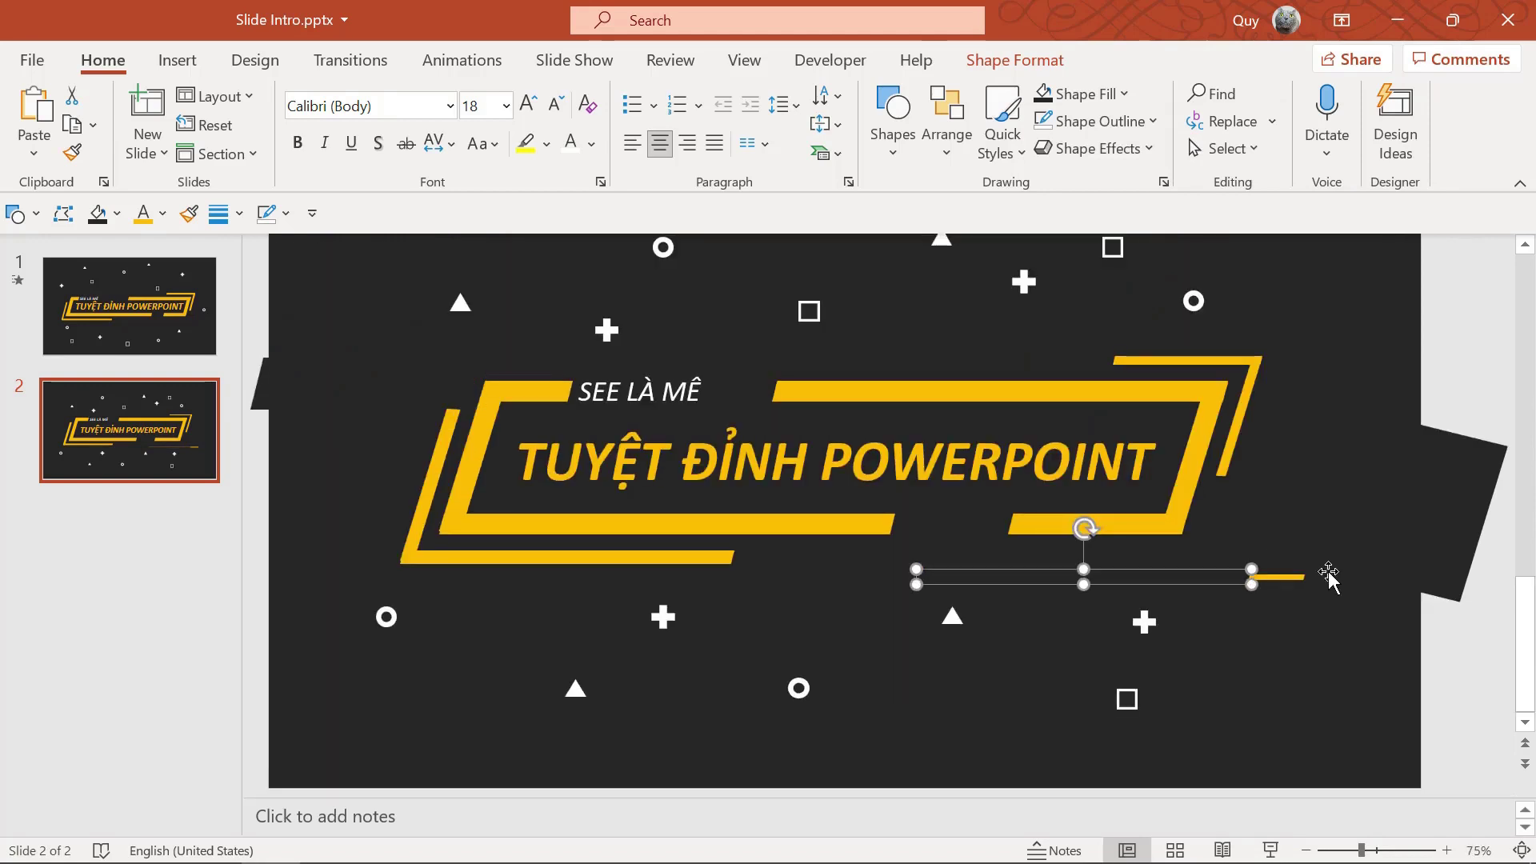
scroll(936, 601, "up", 3)
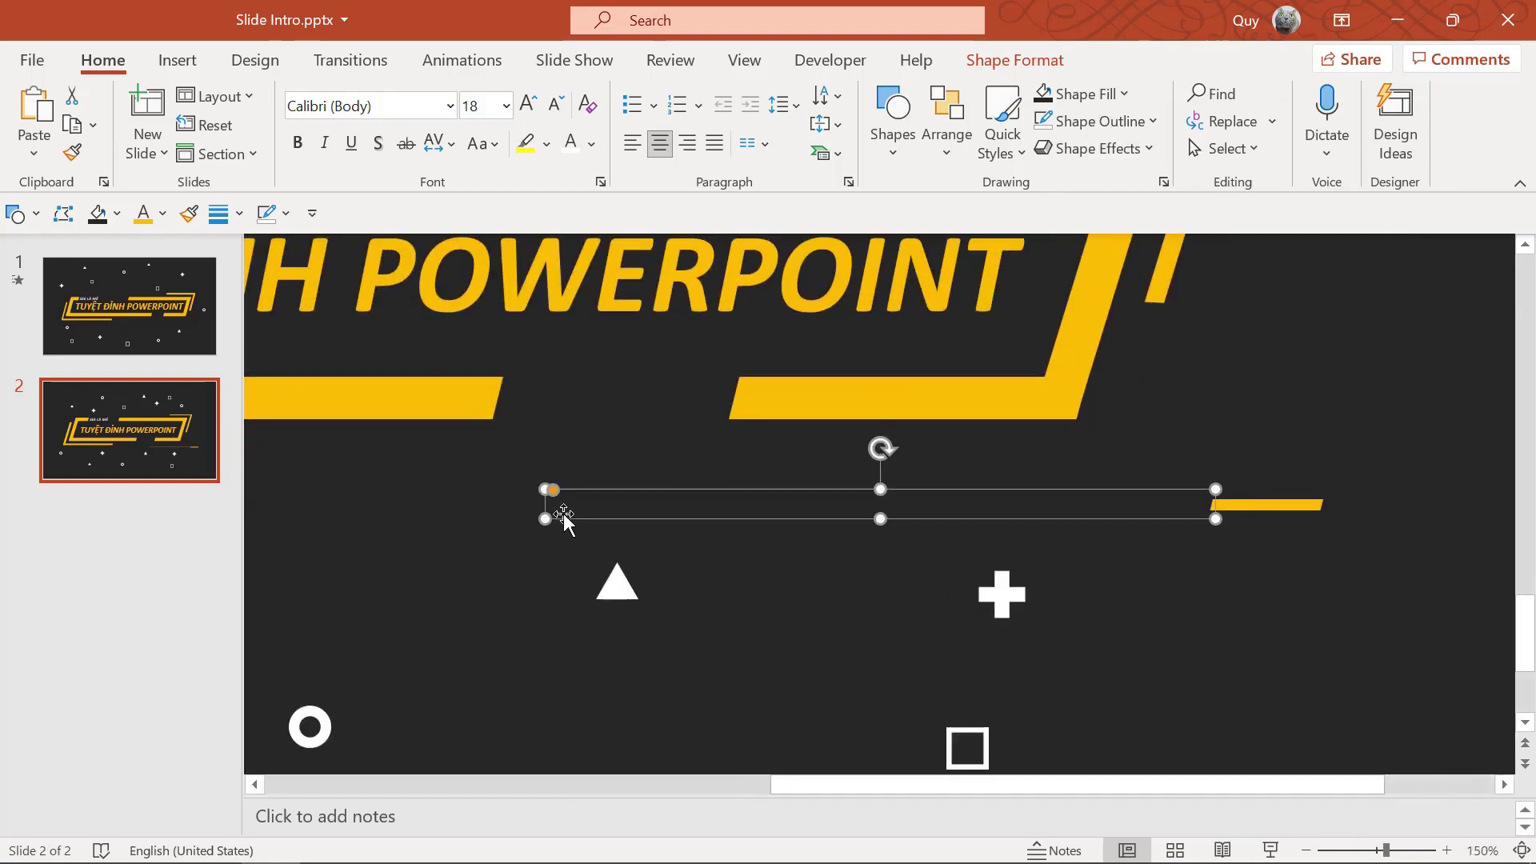
left_click_drag(548, 516, 940, 521)
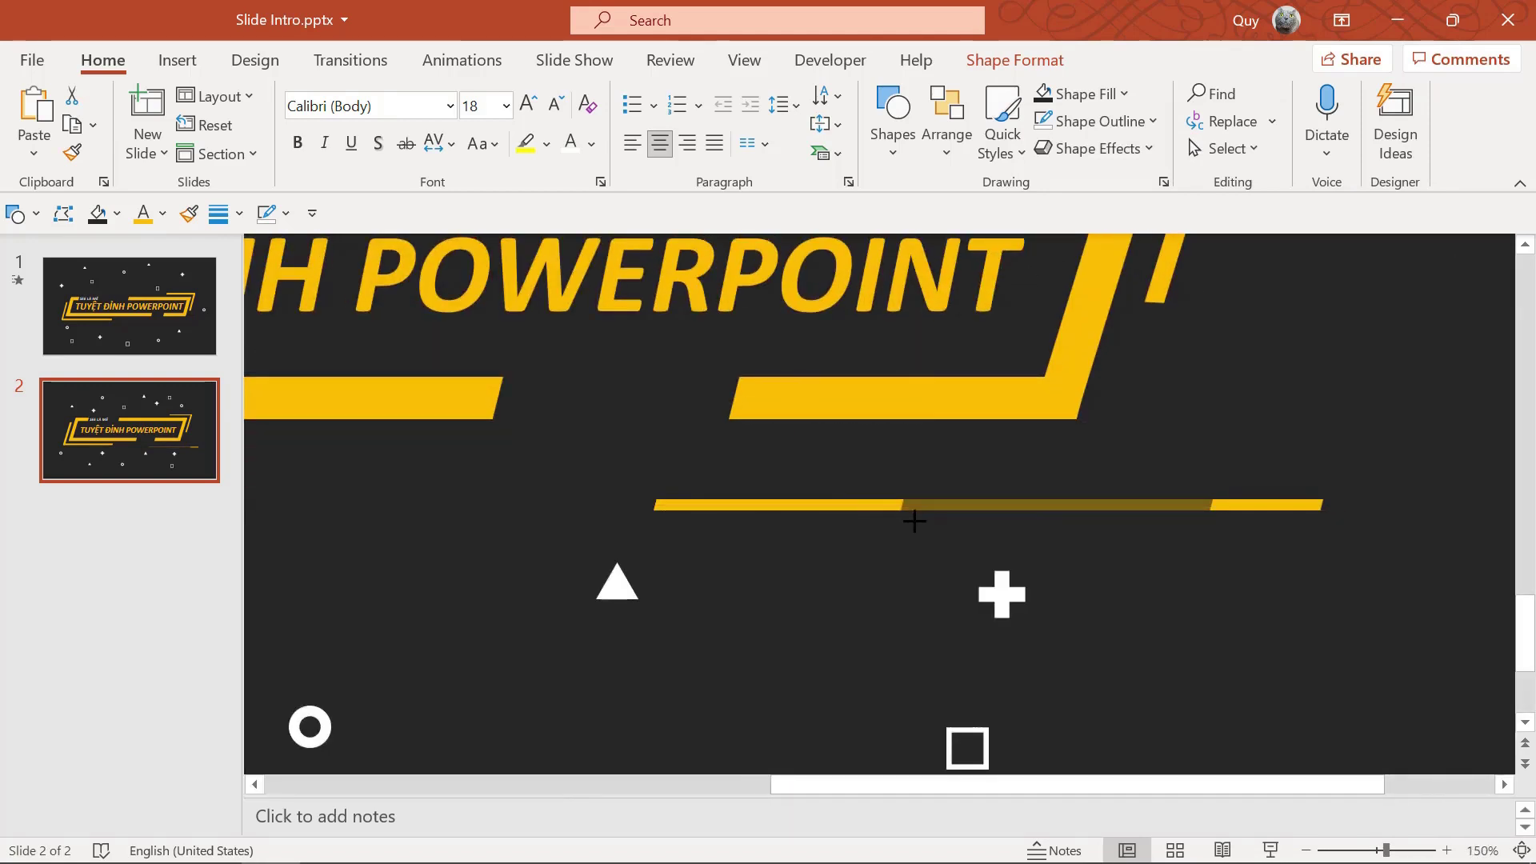
Place the thin yellow line just off slide 2's right edge beside the dark block, then deselect it.
scroll(1209, 557, "down", 2)
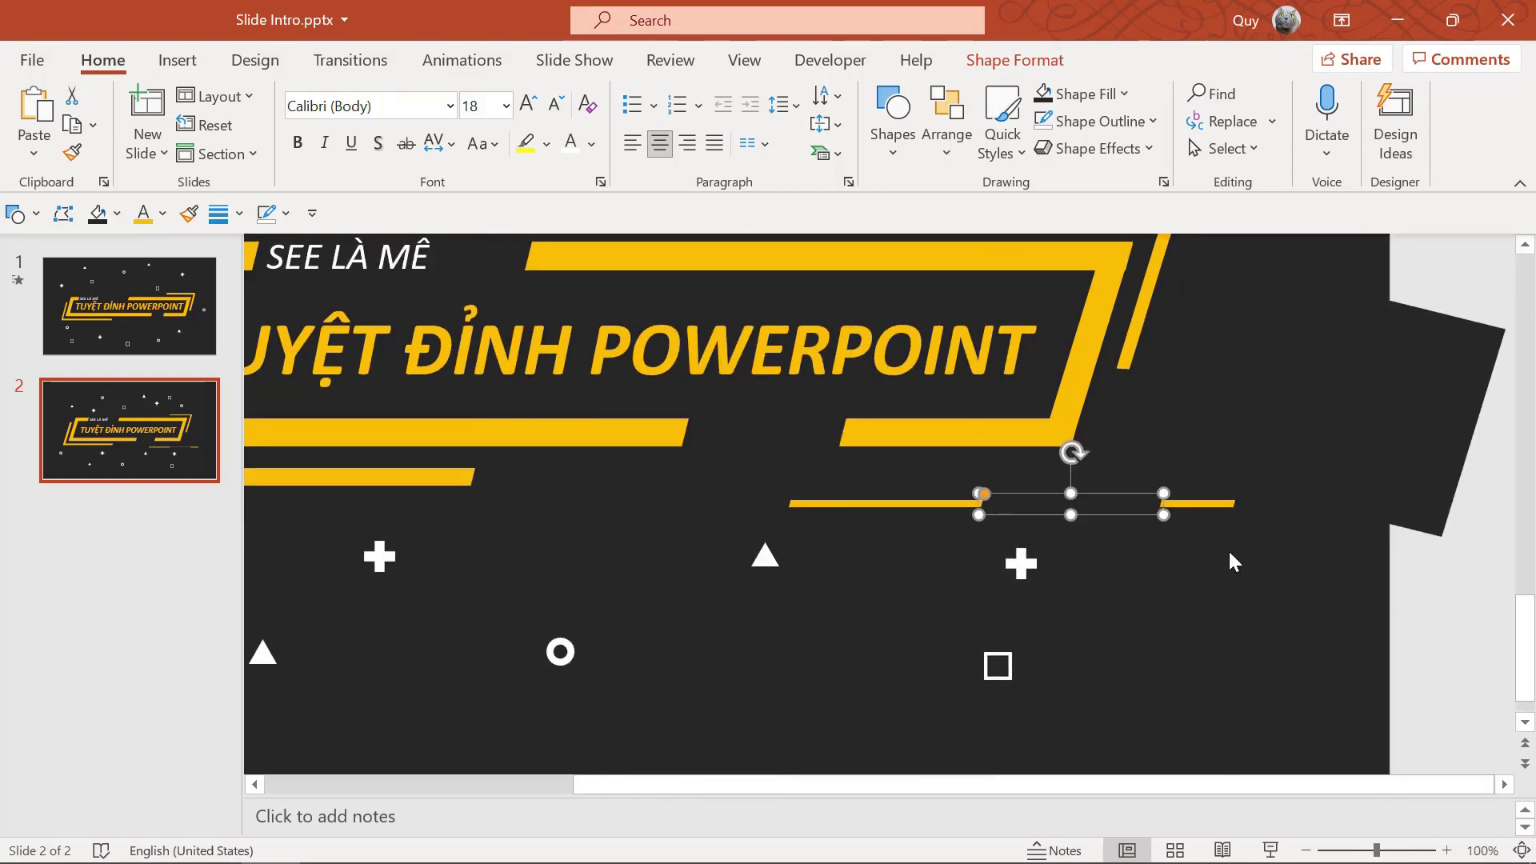
left_click_drag(1164, 514, 1404, 529)
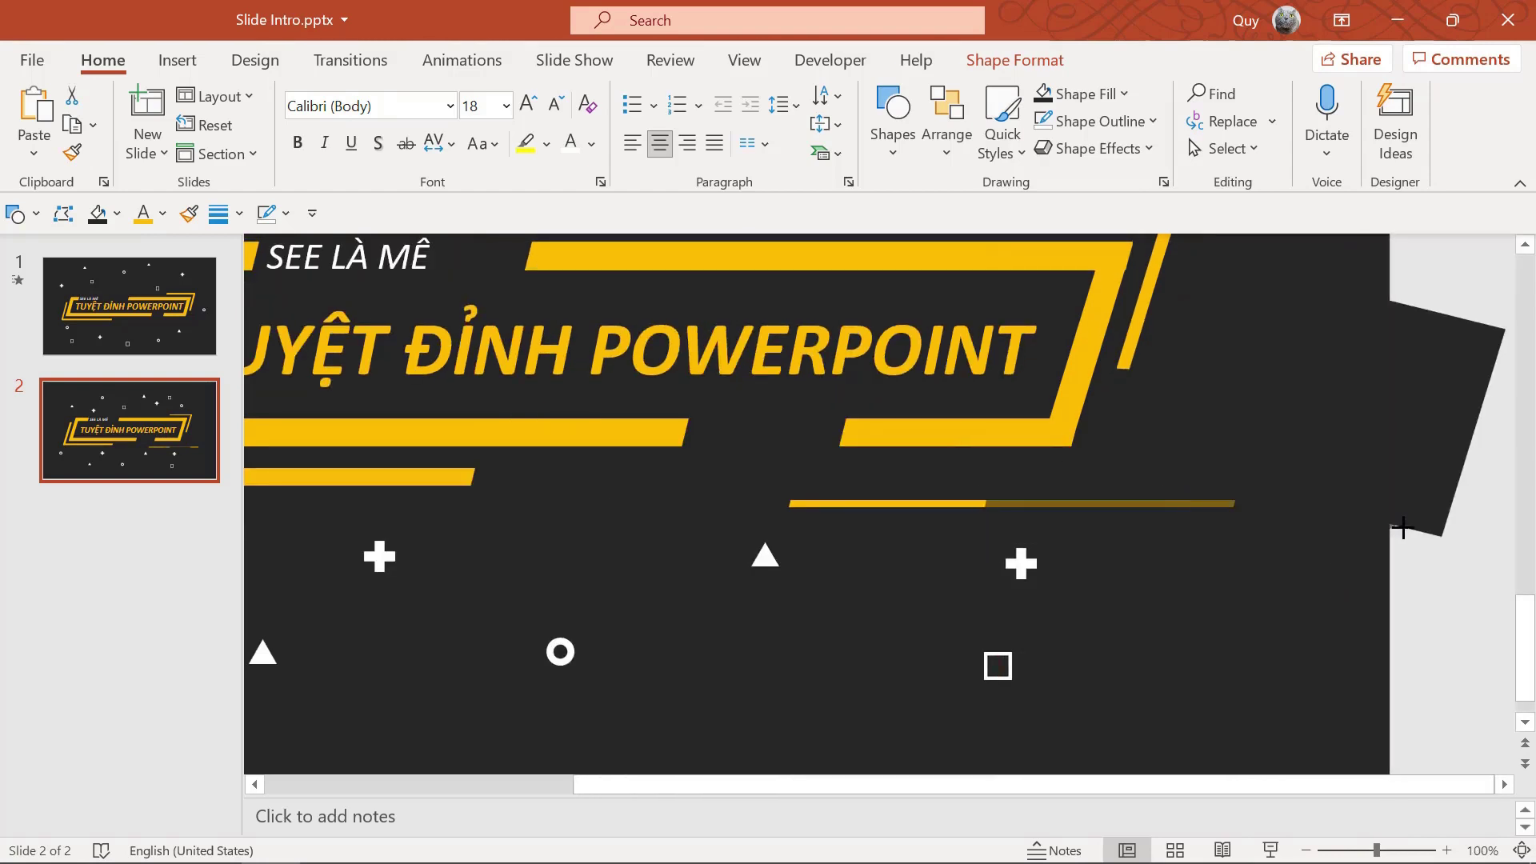
left_click(916, 503)
left_click_drag(1022, 503, 1392, 501)
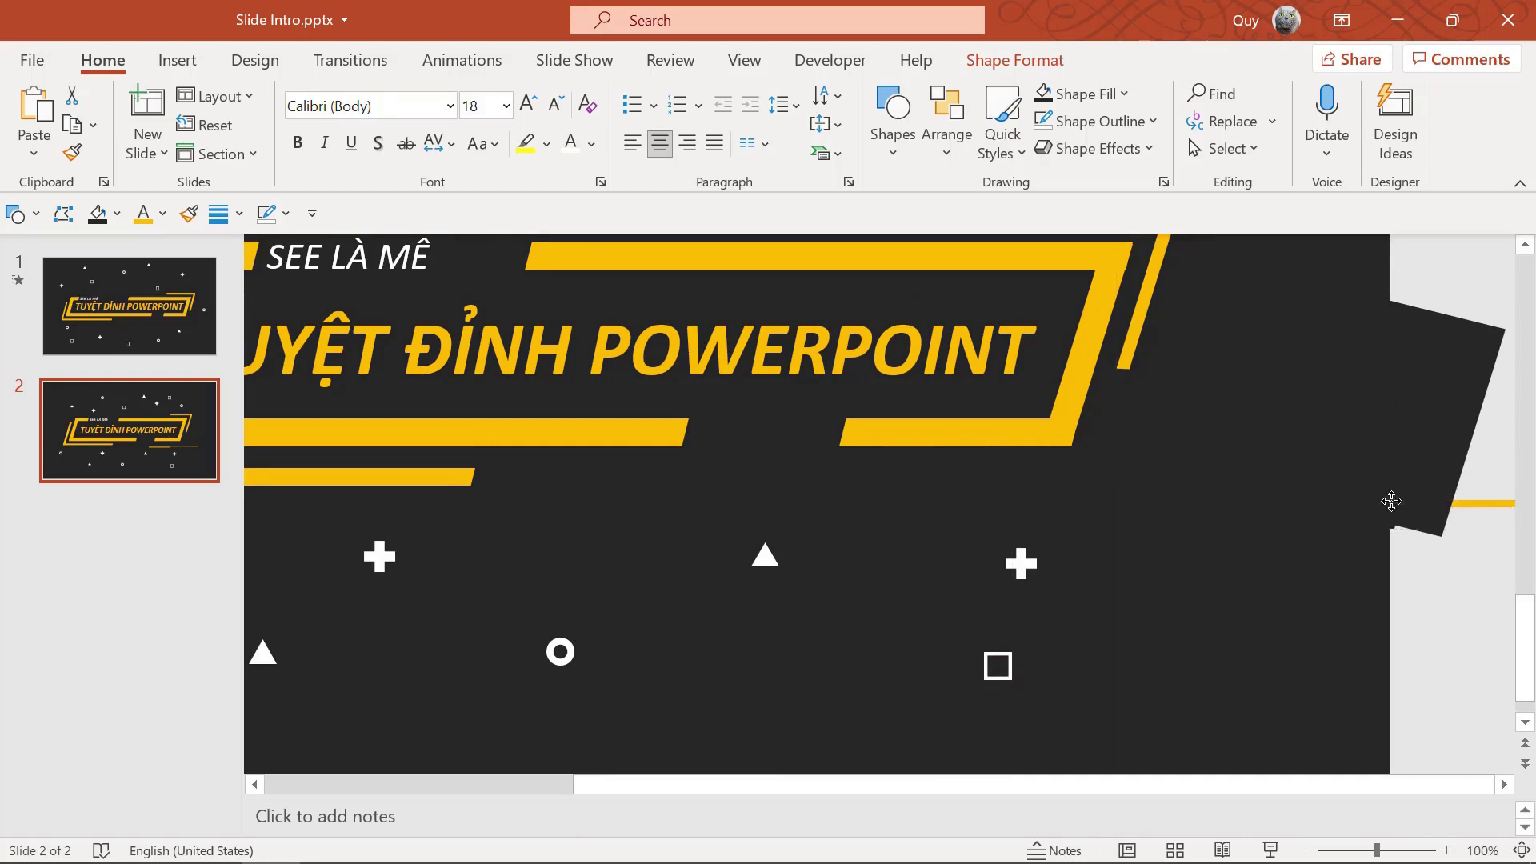
mouse_move(1185, 506)
left_mouse_down()
mouse_move(826, 506)
mouse_move(1147, 510)
left_mouse_up()
left_click_drag(1435, 513, 1277, 521)
left_click_drag(1530, 517, 1455, 517)
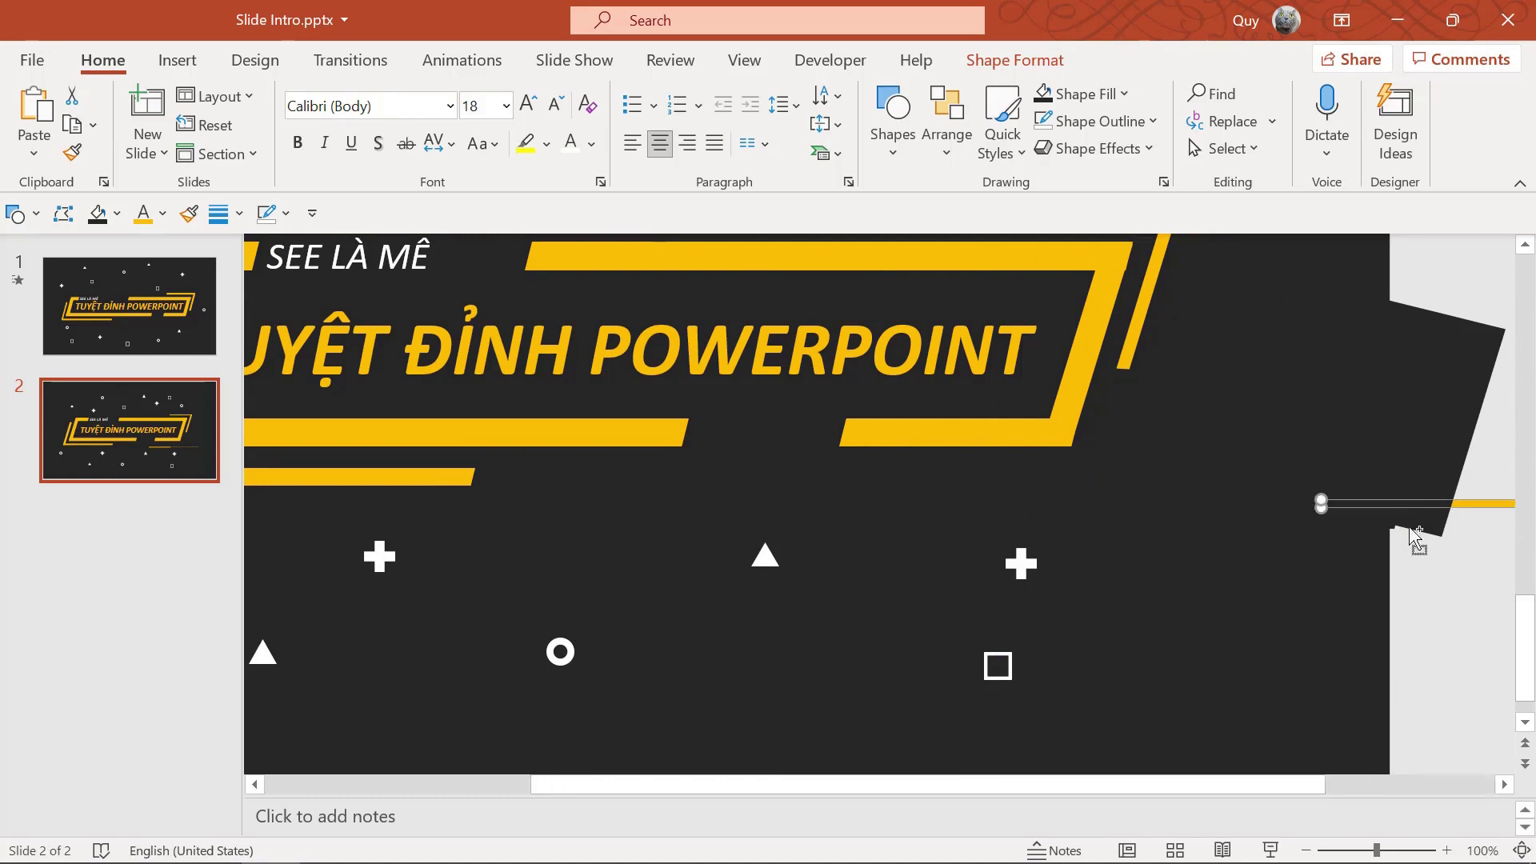
scroll(1410, 516, "down", 4)
mouse_move(1386, 600)
left_mouse_down()
mouse_move(1444, 599)
mouse_move(1424, 607)
left_mouse_up()
left_click(1360, 413)
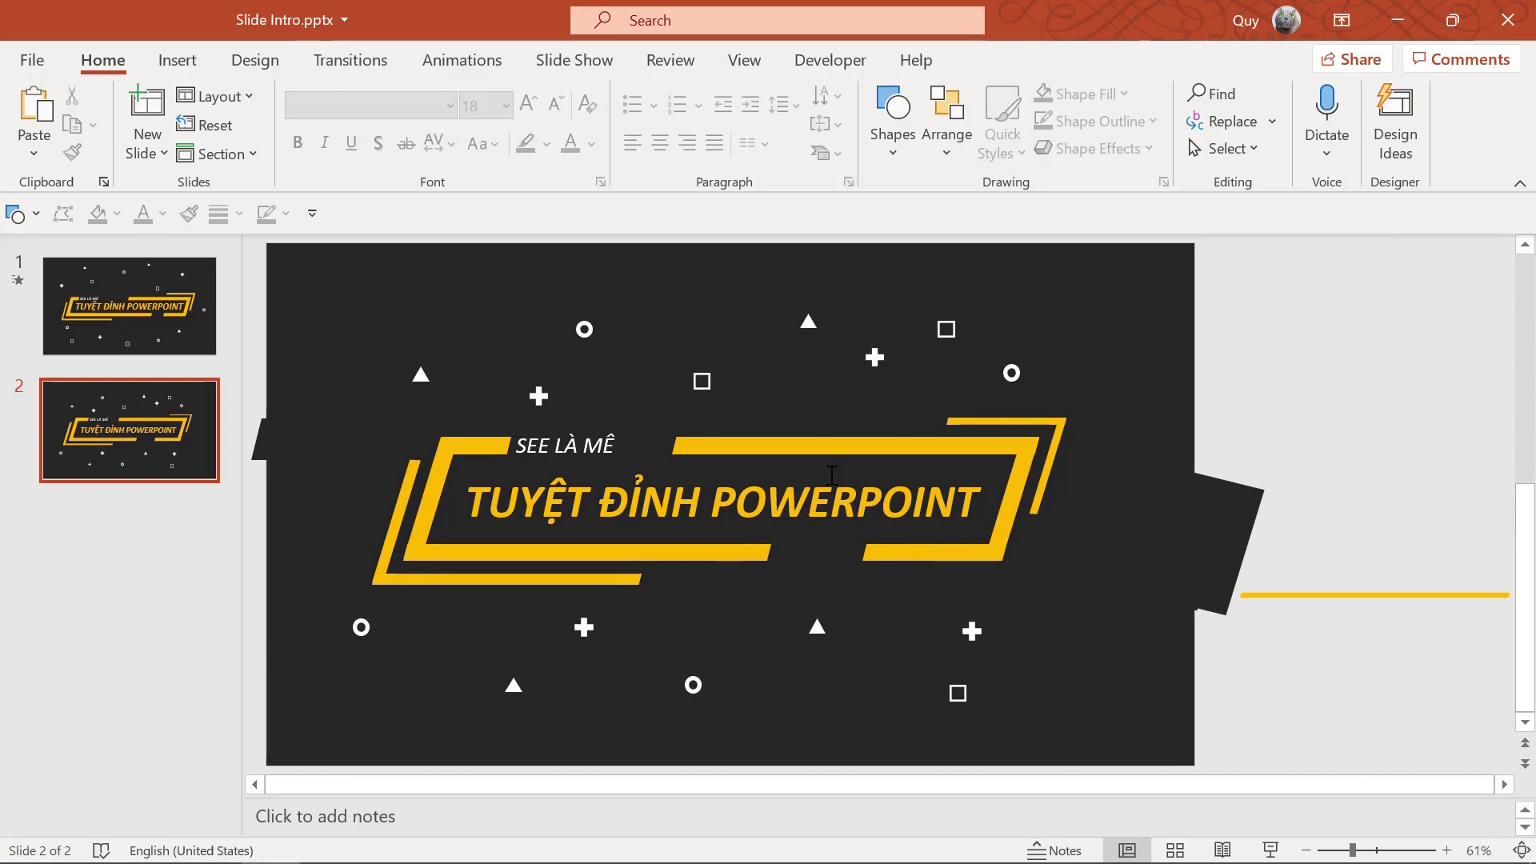
left_click(157, 323)
left_click(127, 400)
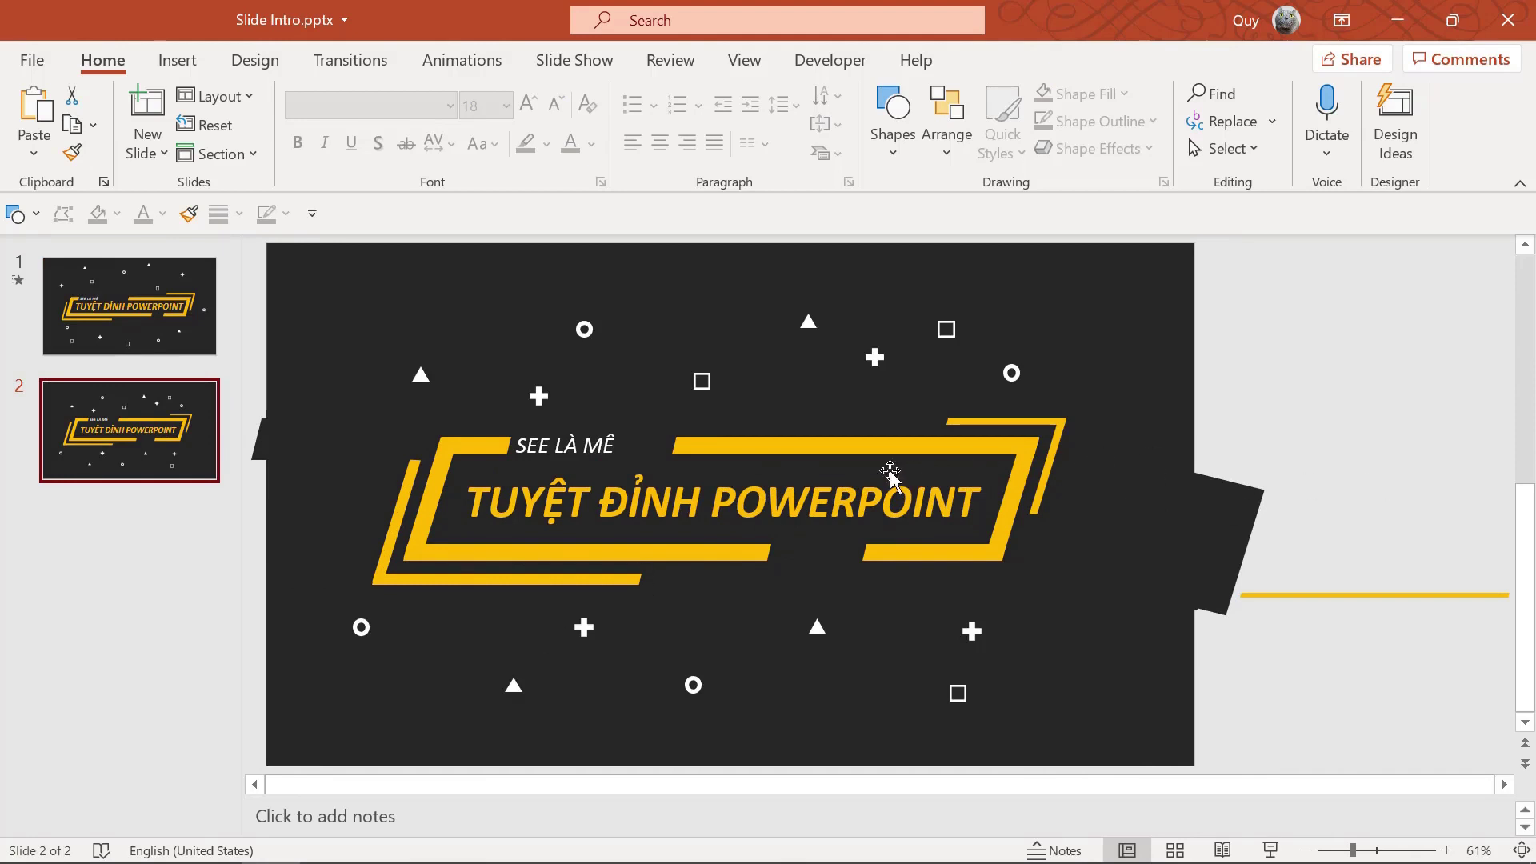
left_click(124, 316)
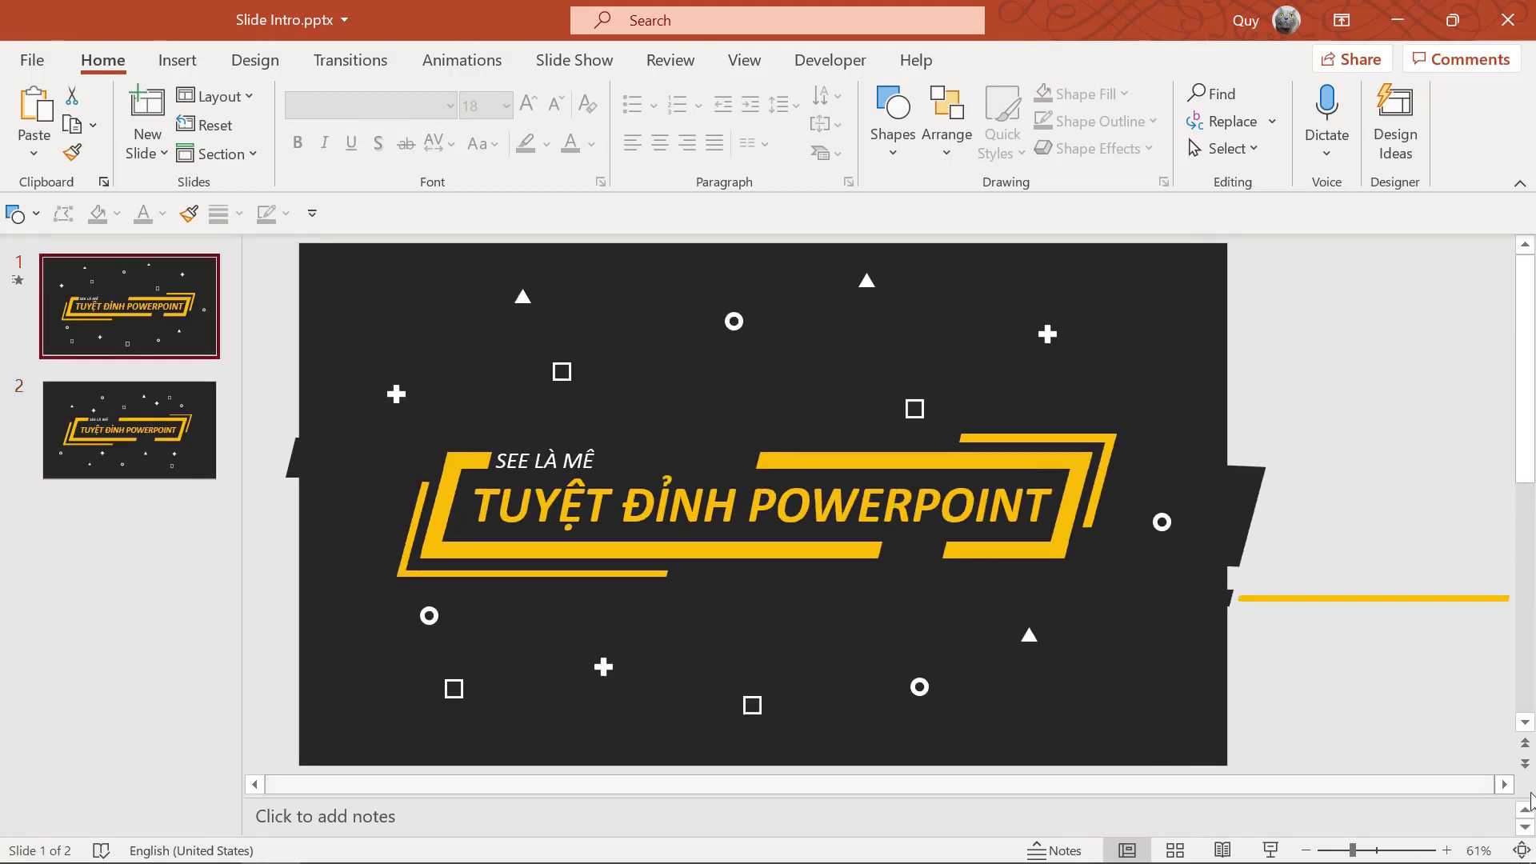
left_click(1283, 852)
left_click(1006, 411)
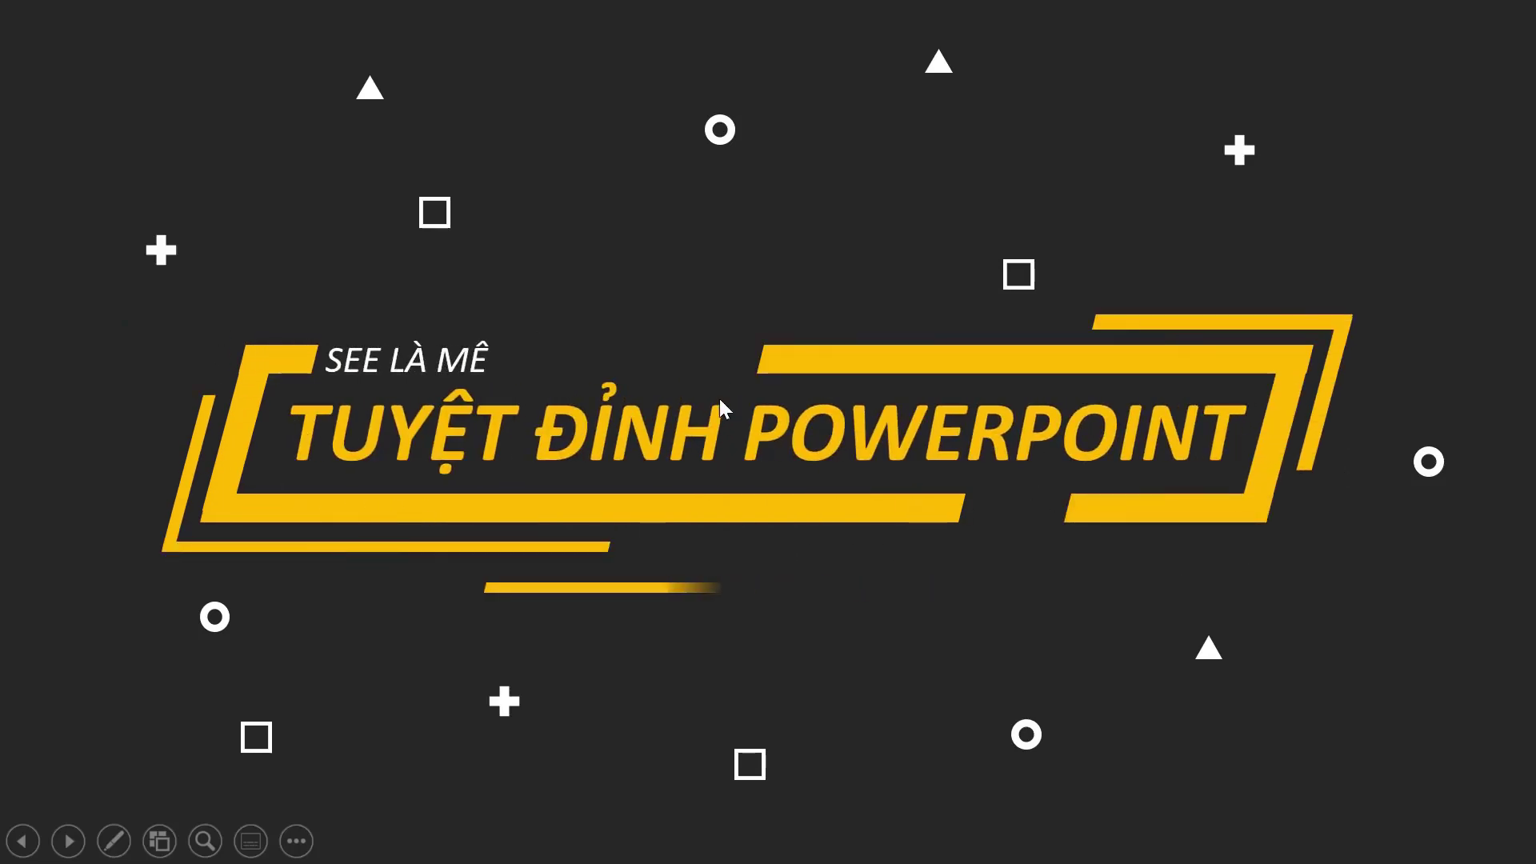
key("Escape")
left_click(48, 436)
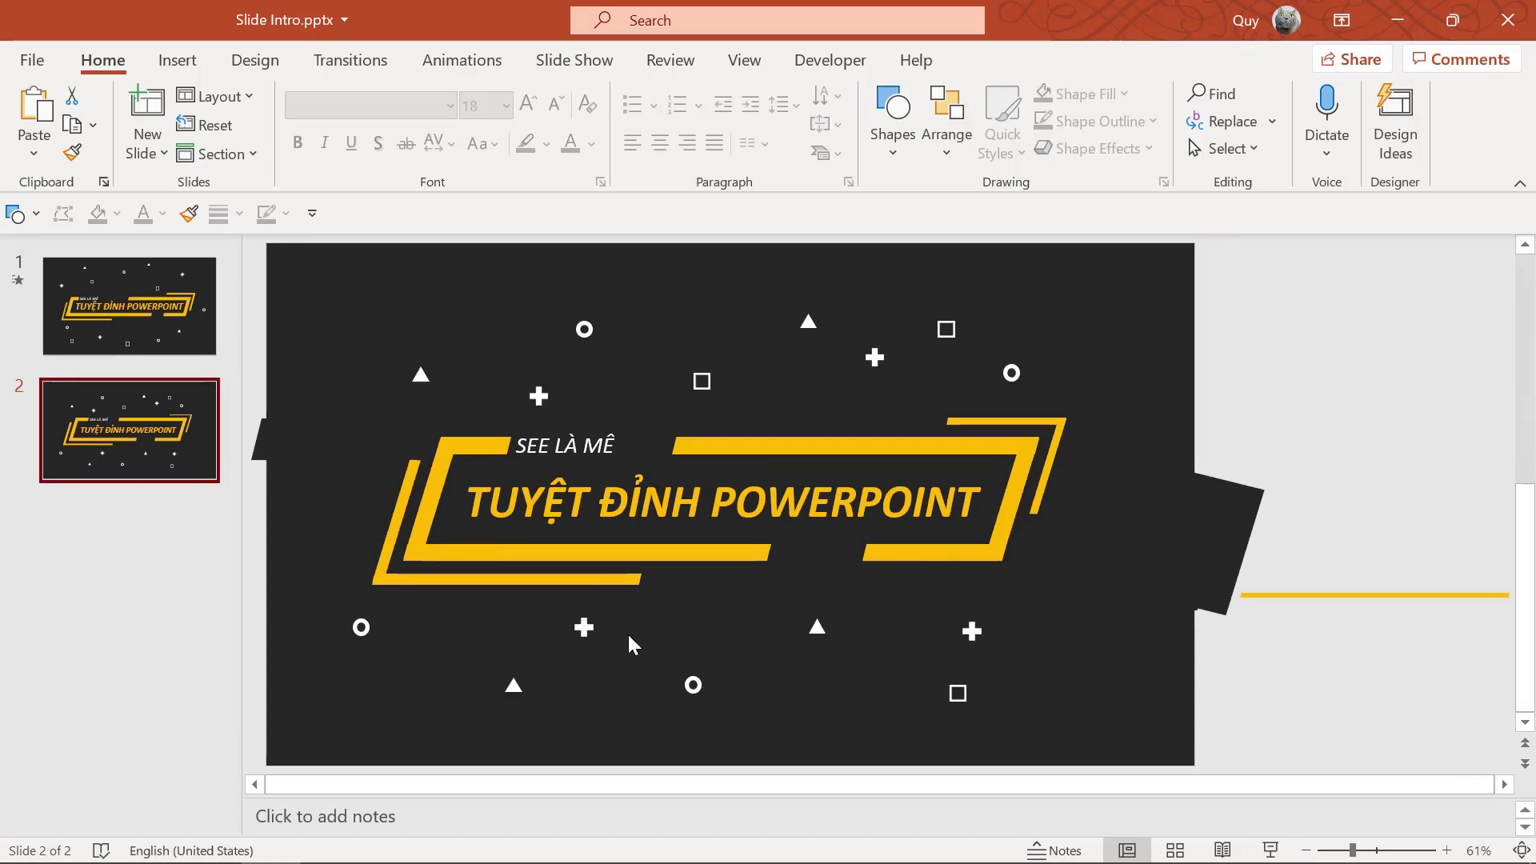
left_click(580, 582)
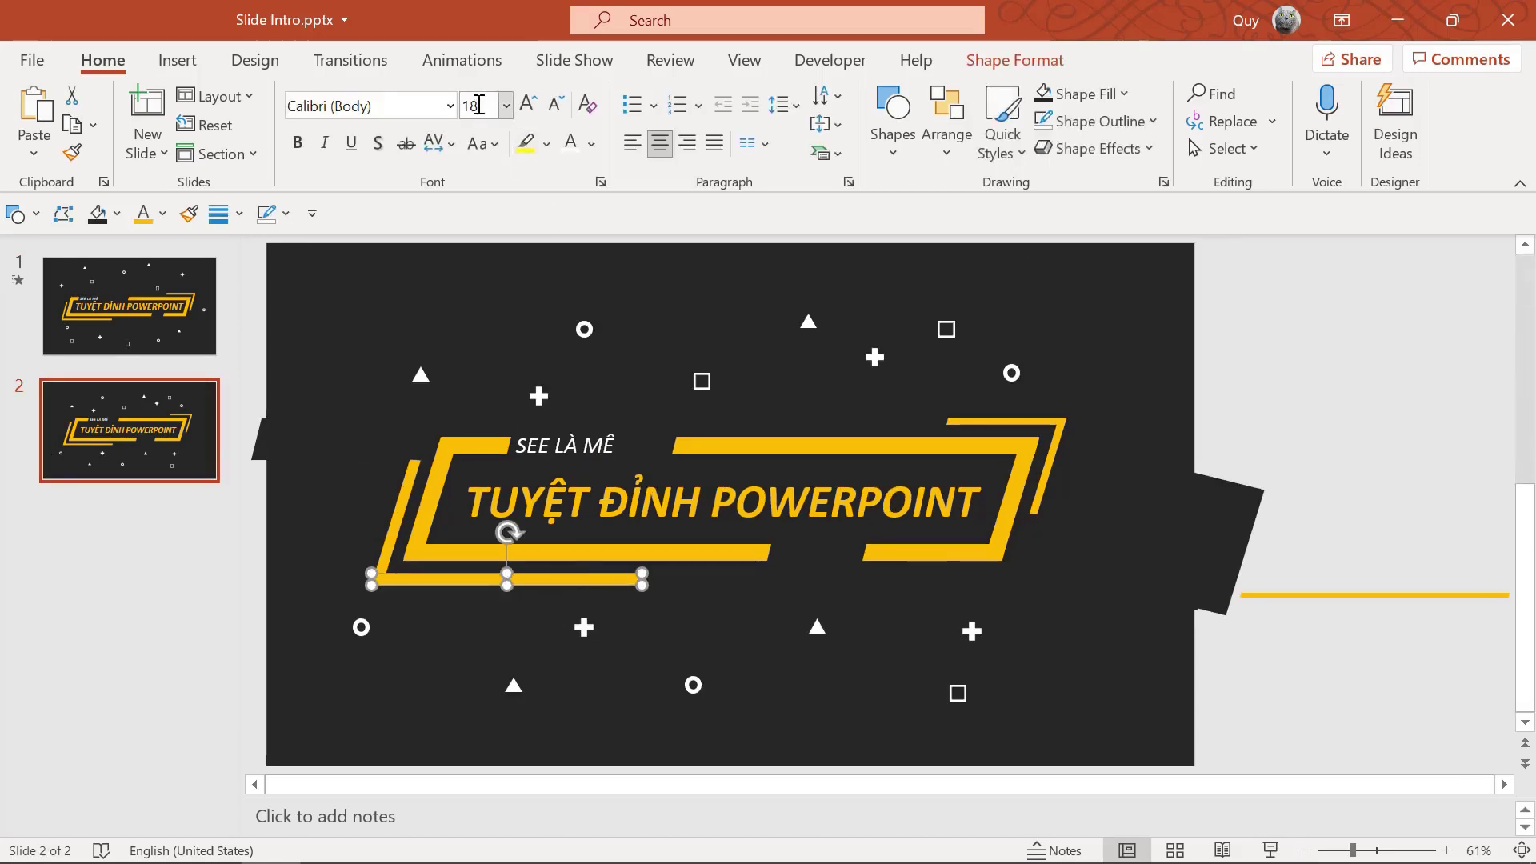
Give the lower bar a Wipe From Right entrance and show the Animation Pane.
left_click(462, 60)
left_click(714, 140)
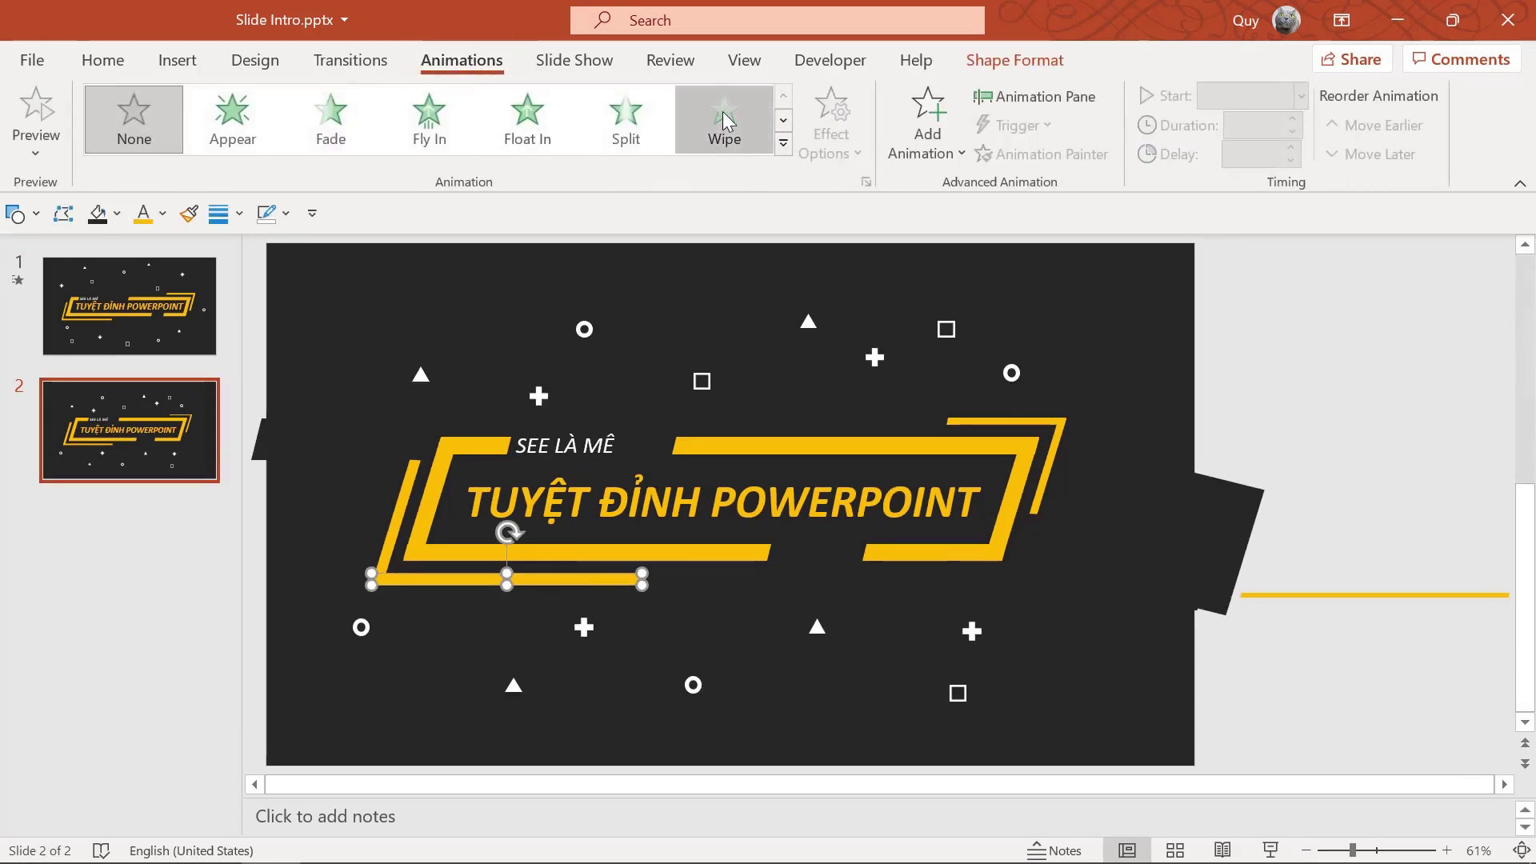
left_click(849, 142)
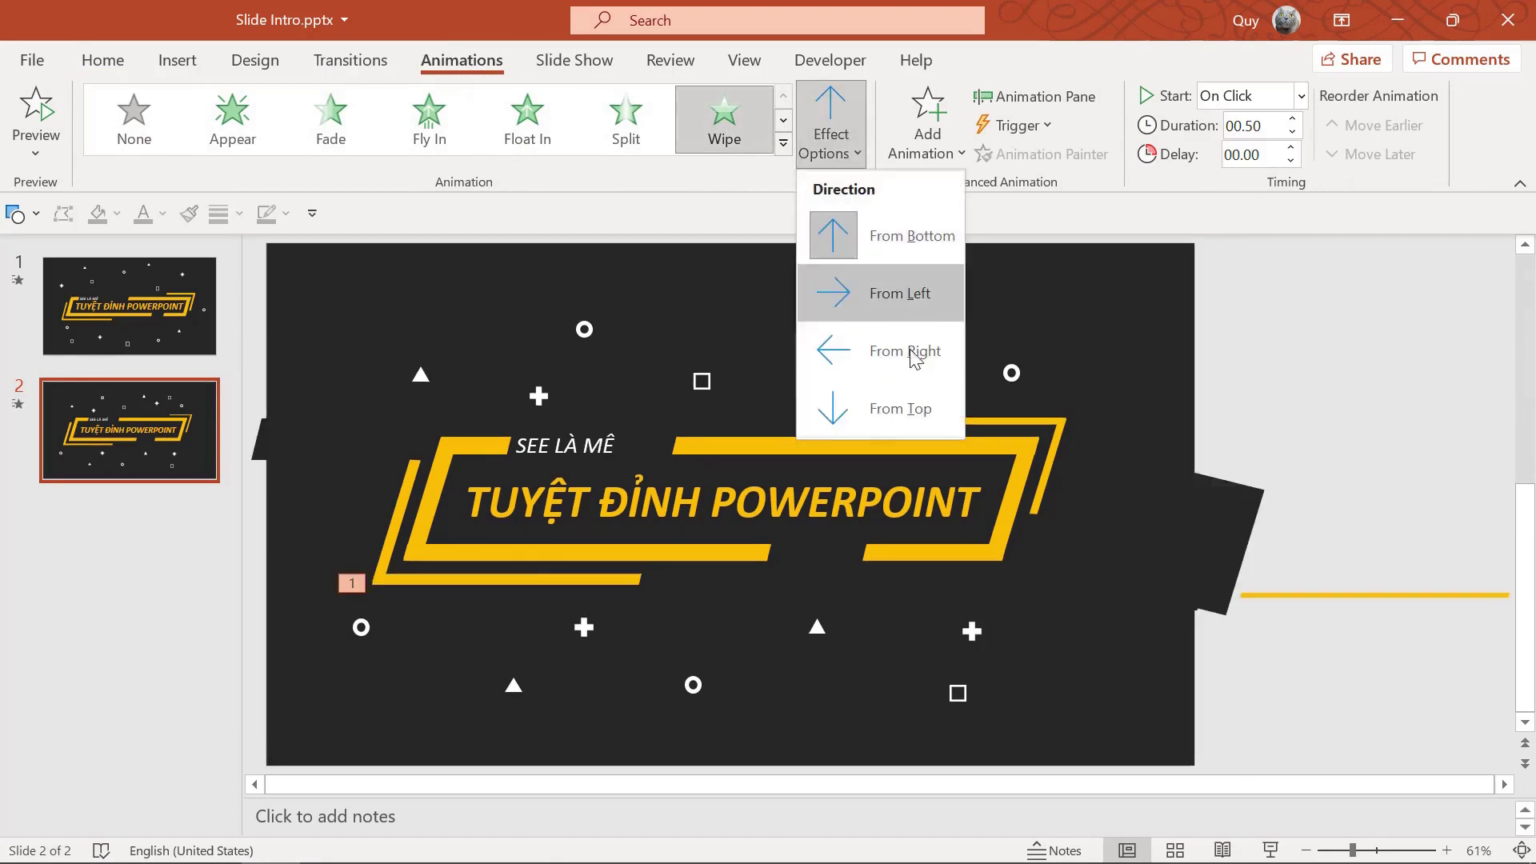
left_click(923, 358)
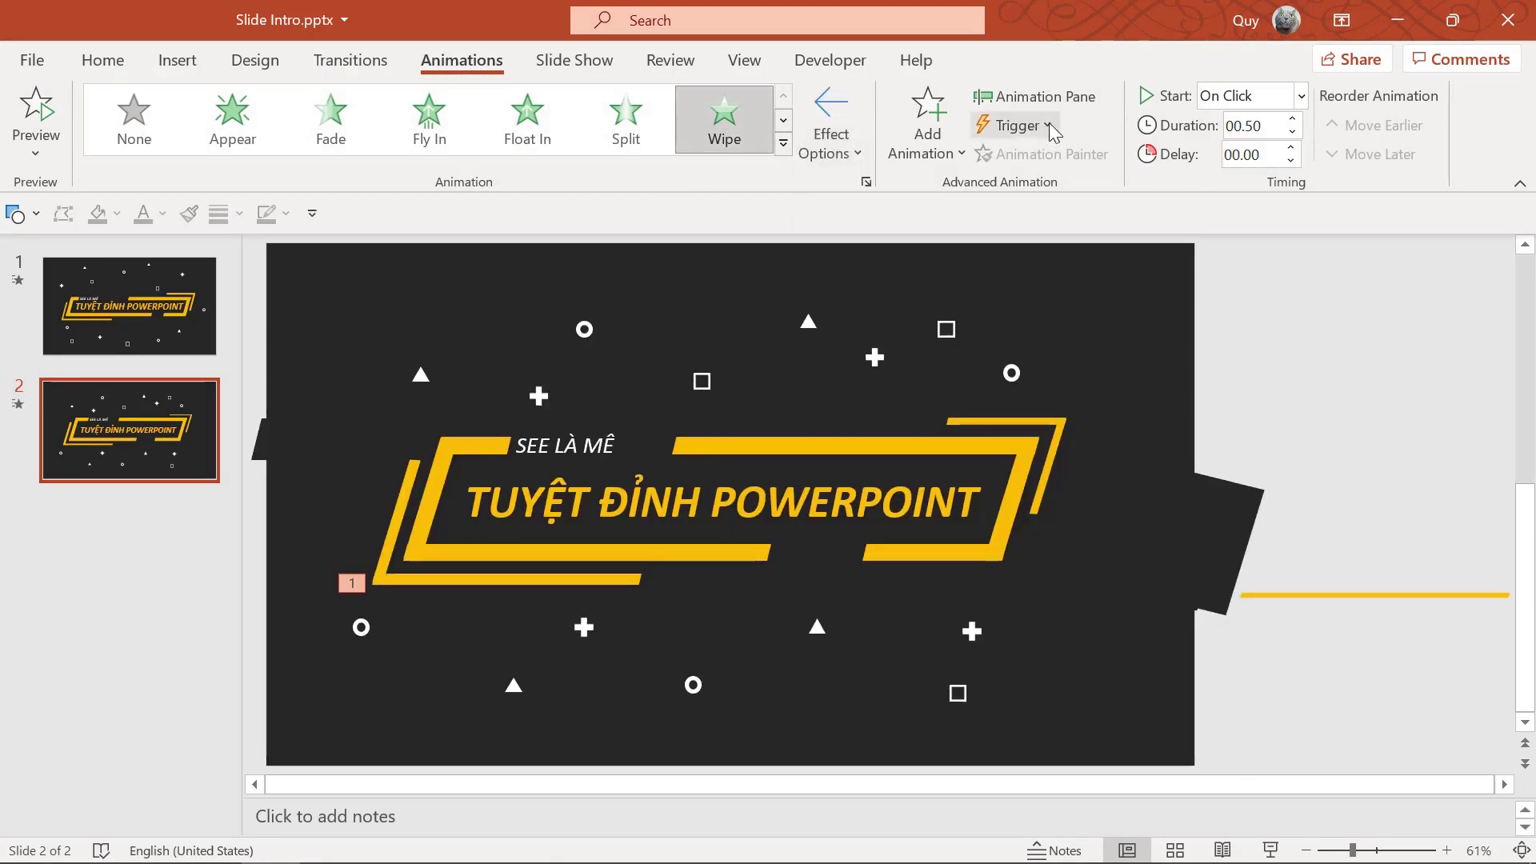
left_click(1036, 97)
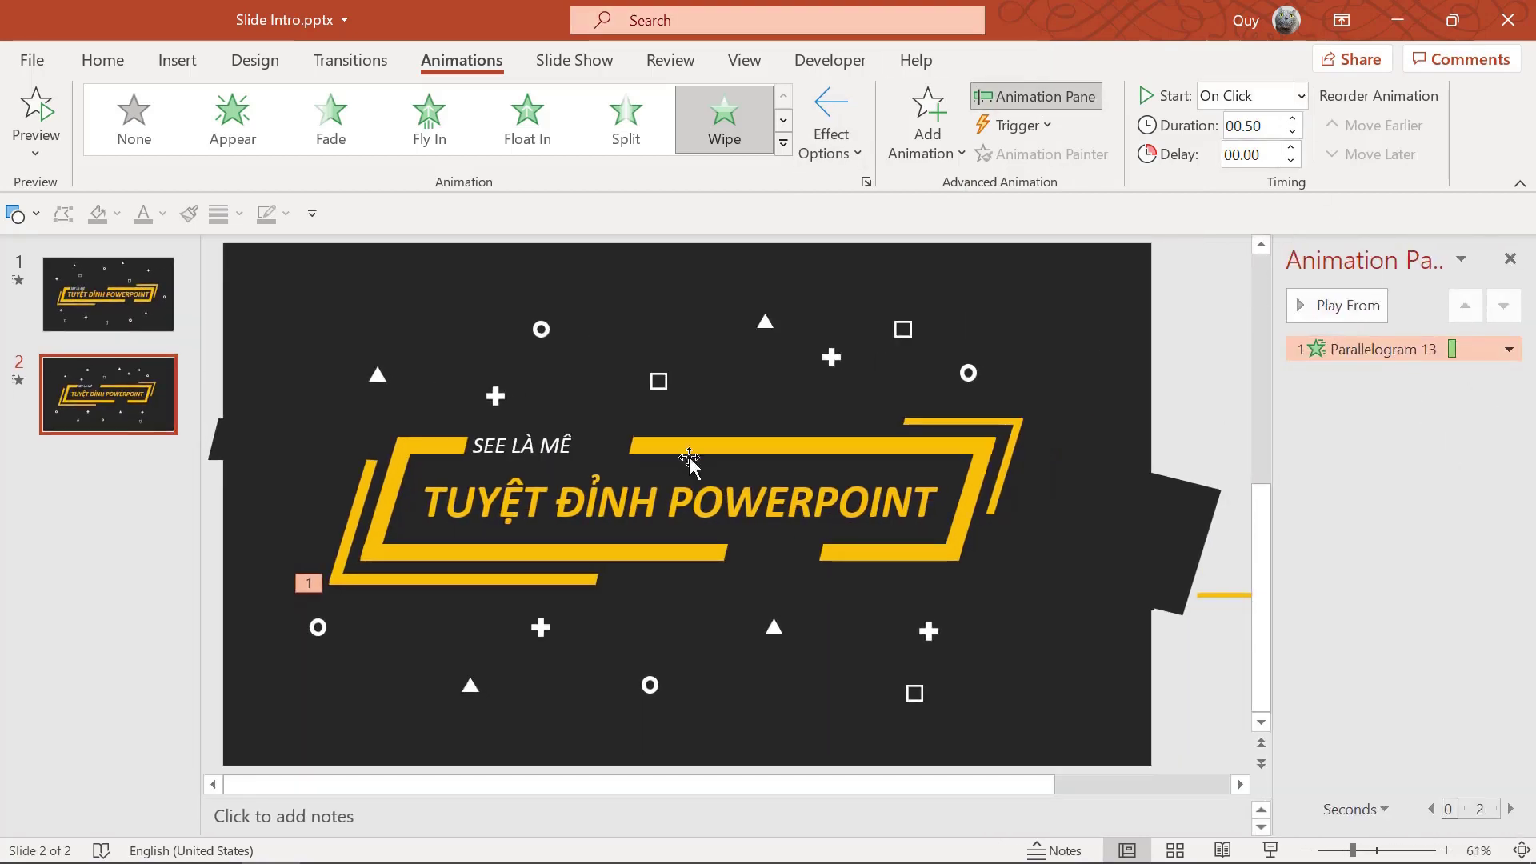
Add Wipe entrances to the left bracket and the short top-right bar.
left_click(359, 503)
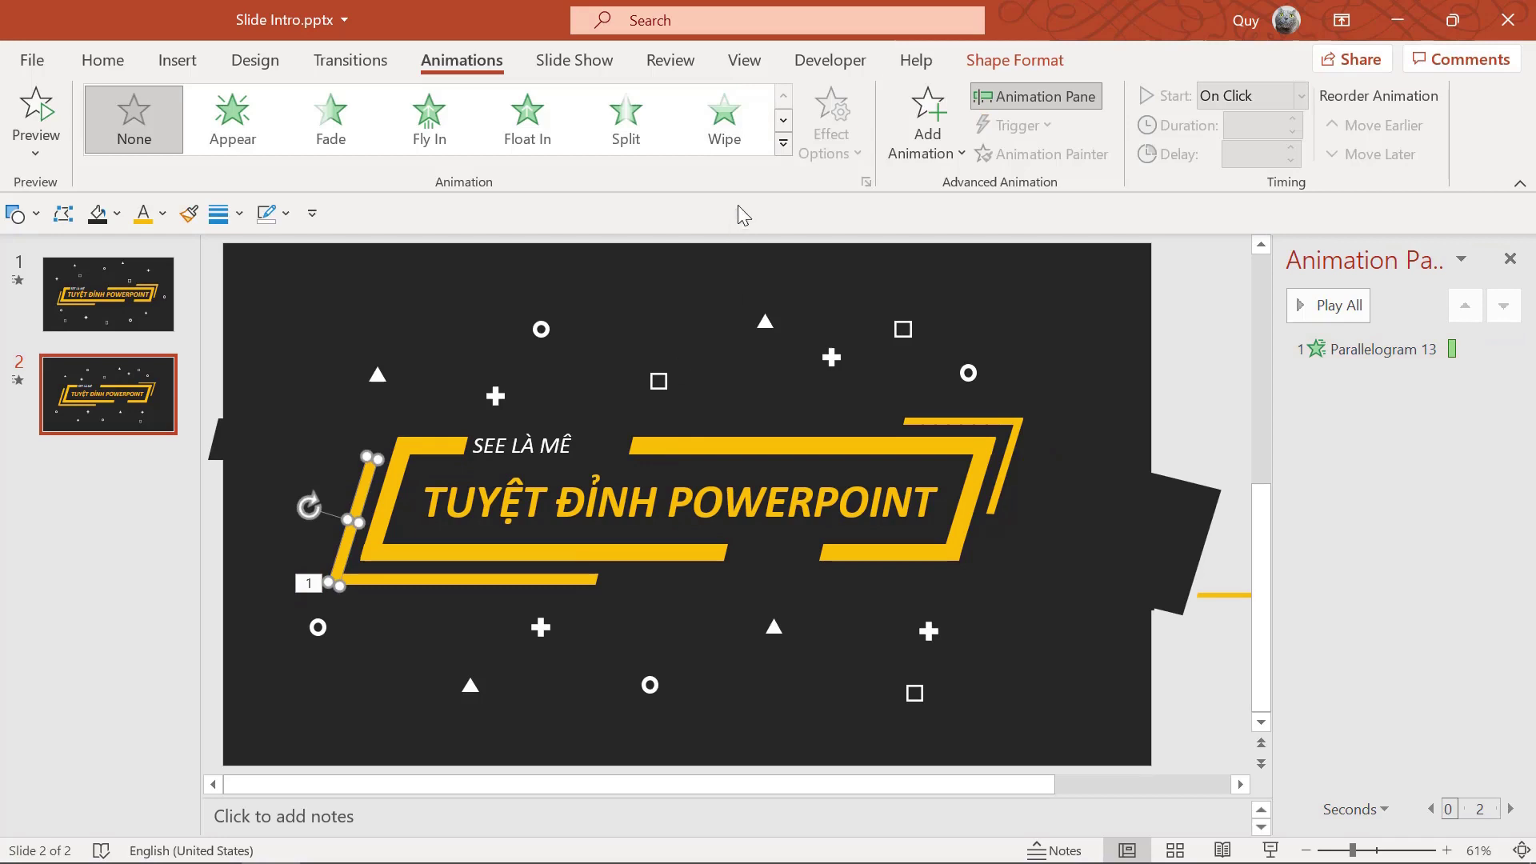
left_click(742, 116)
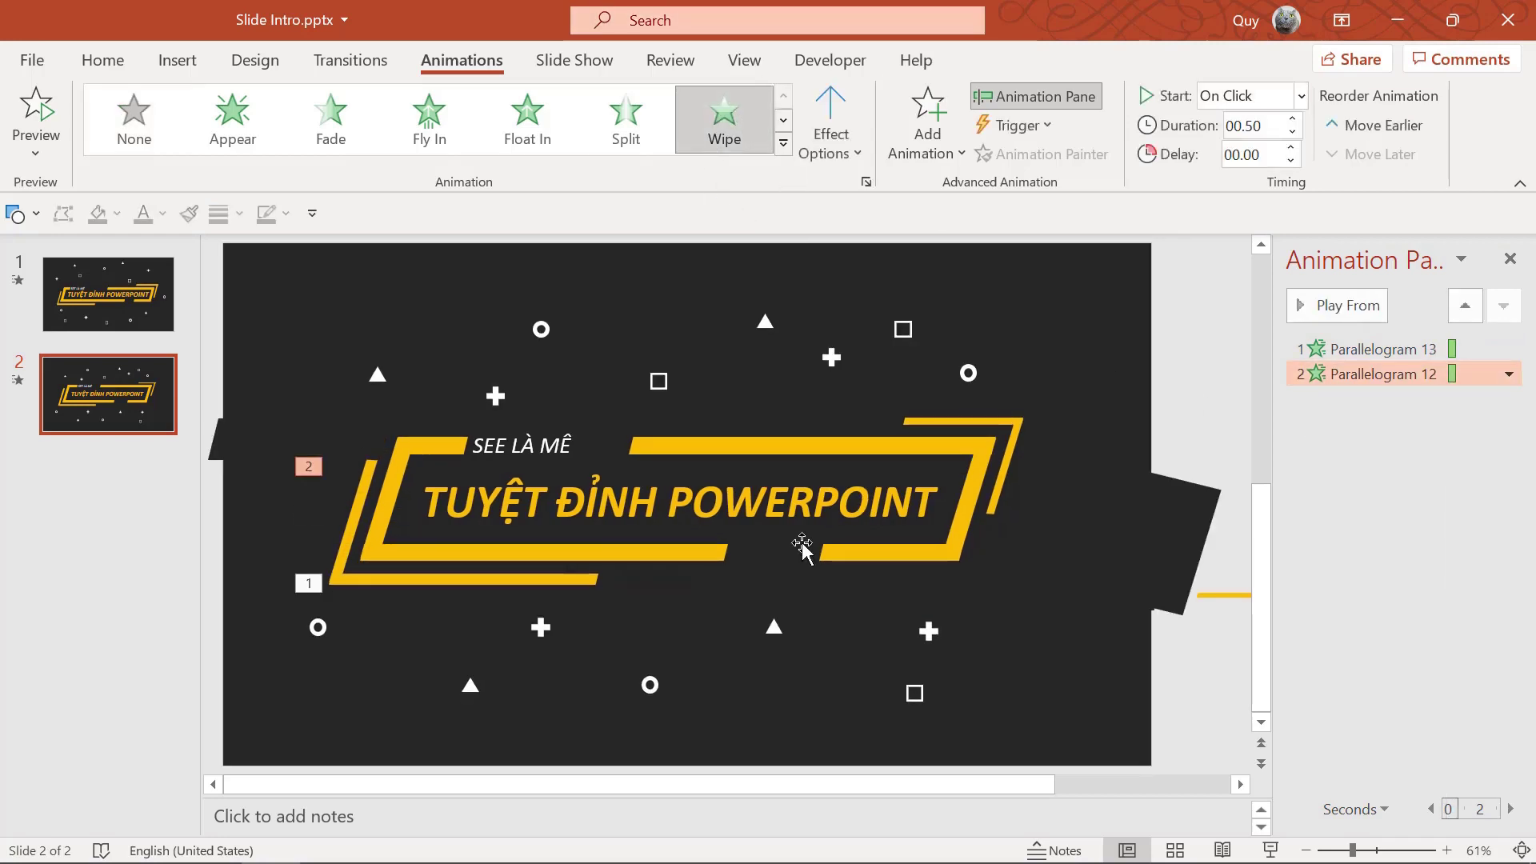
left_click(966, 423)
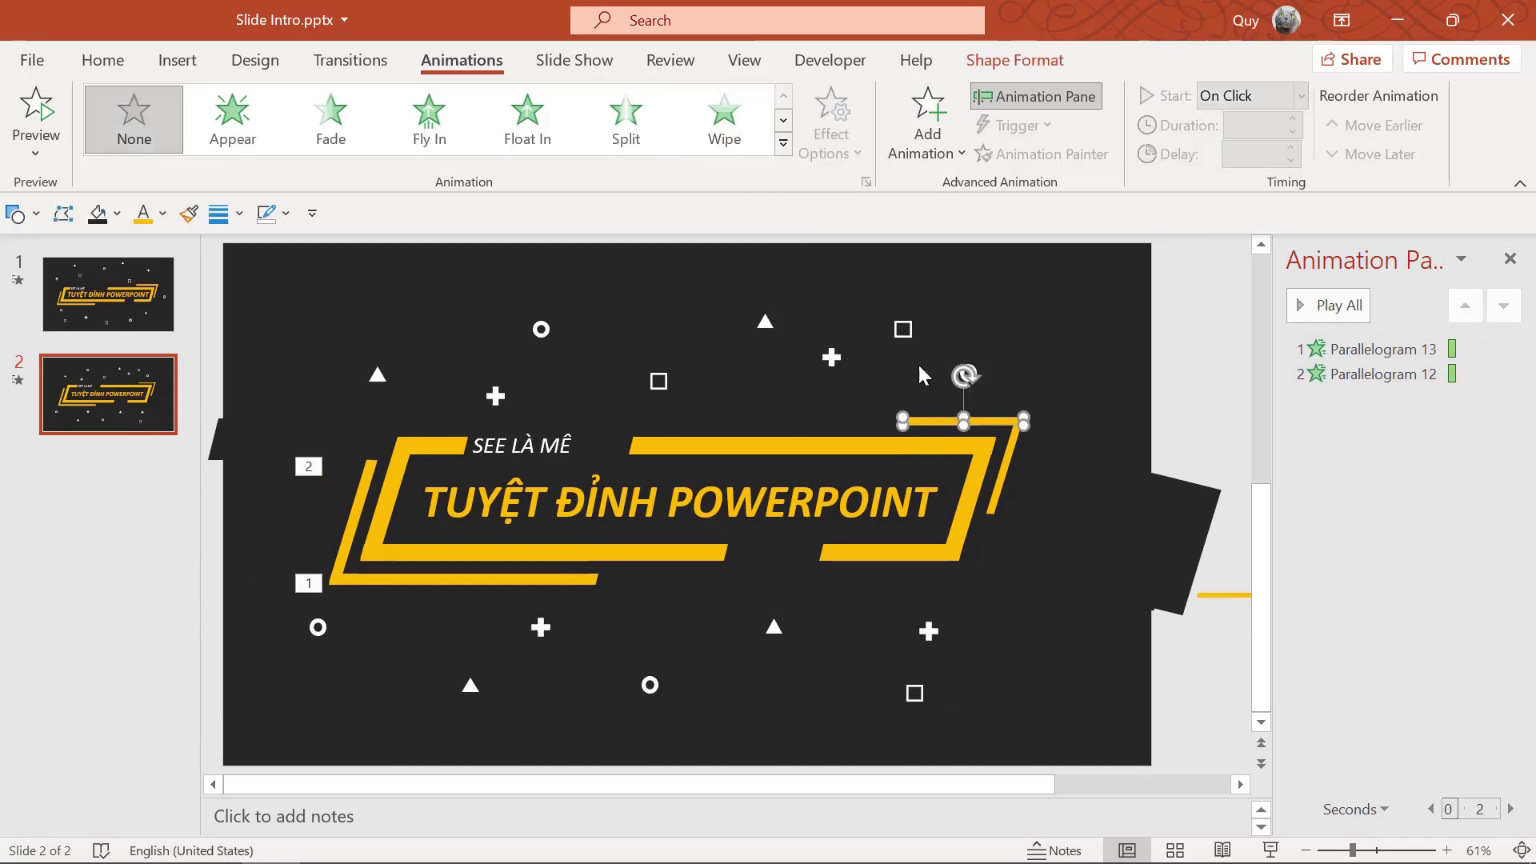
left_click(728, 128)
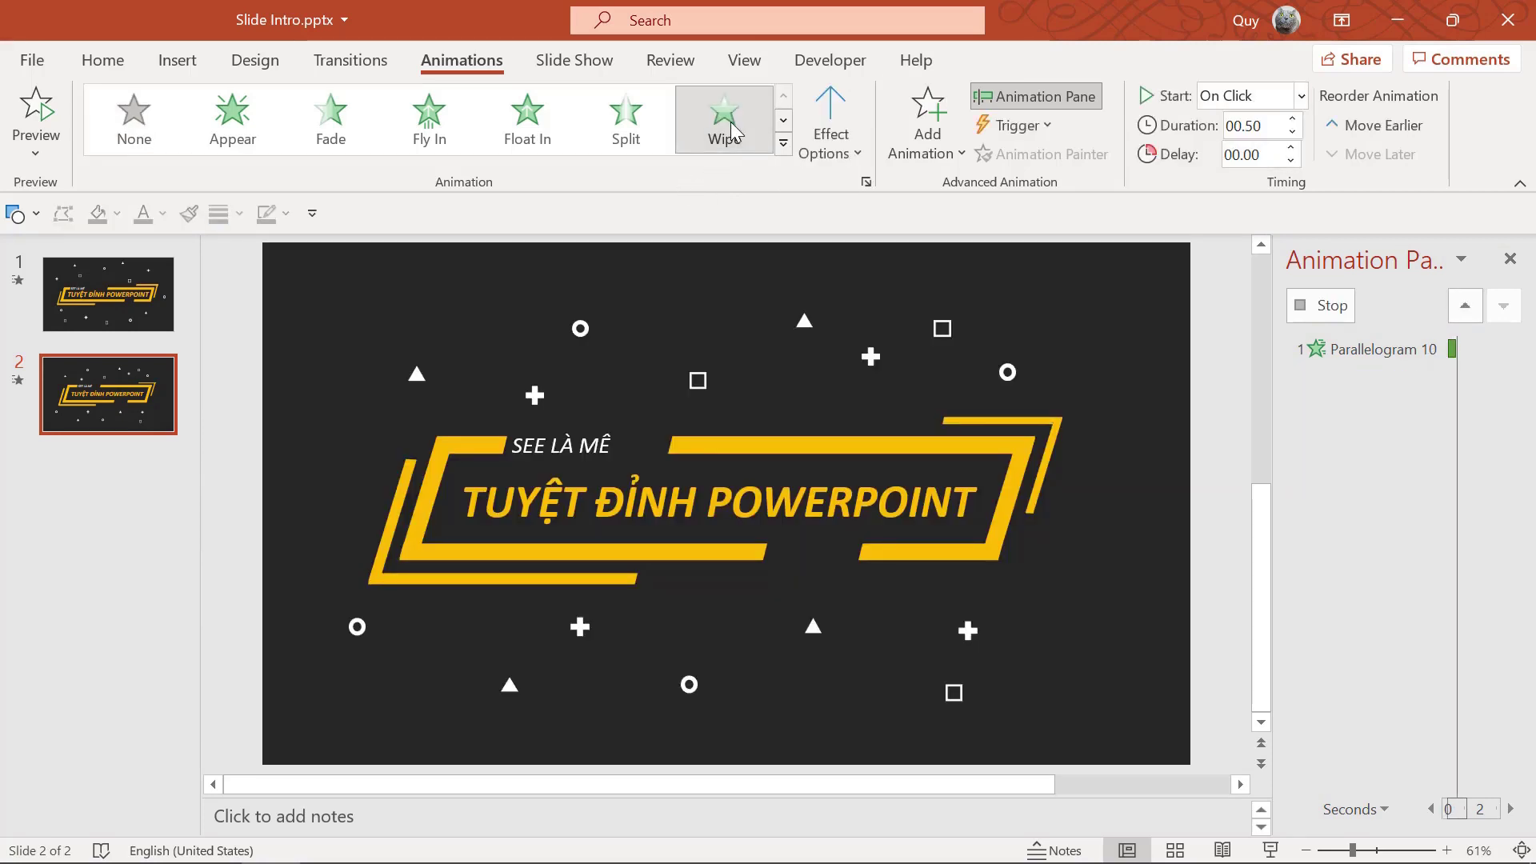
Select all three trial animations in the pane and delete them.
left_click(1364, 349)
left_click(1364, 373, "shift")
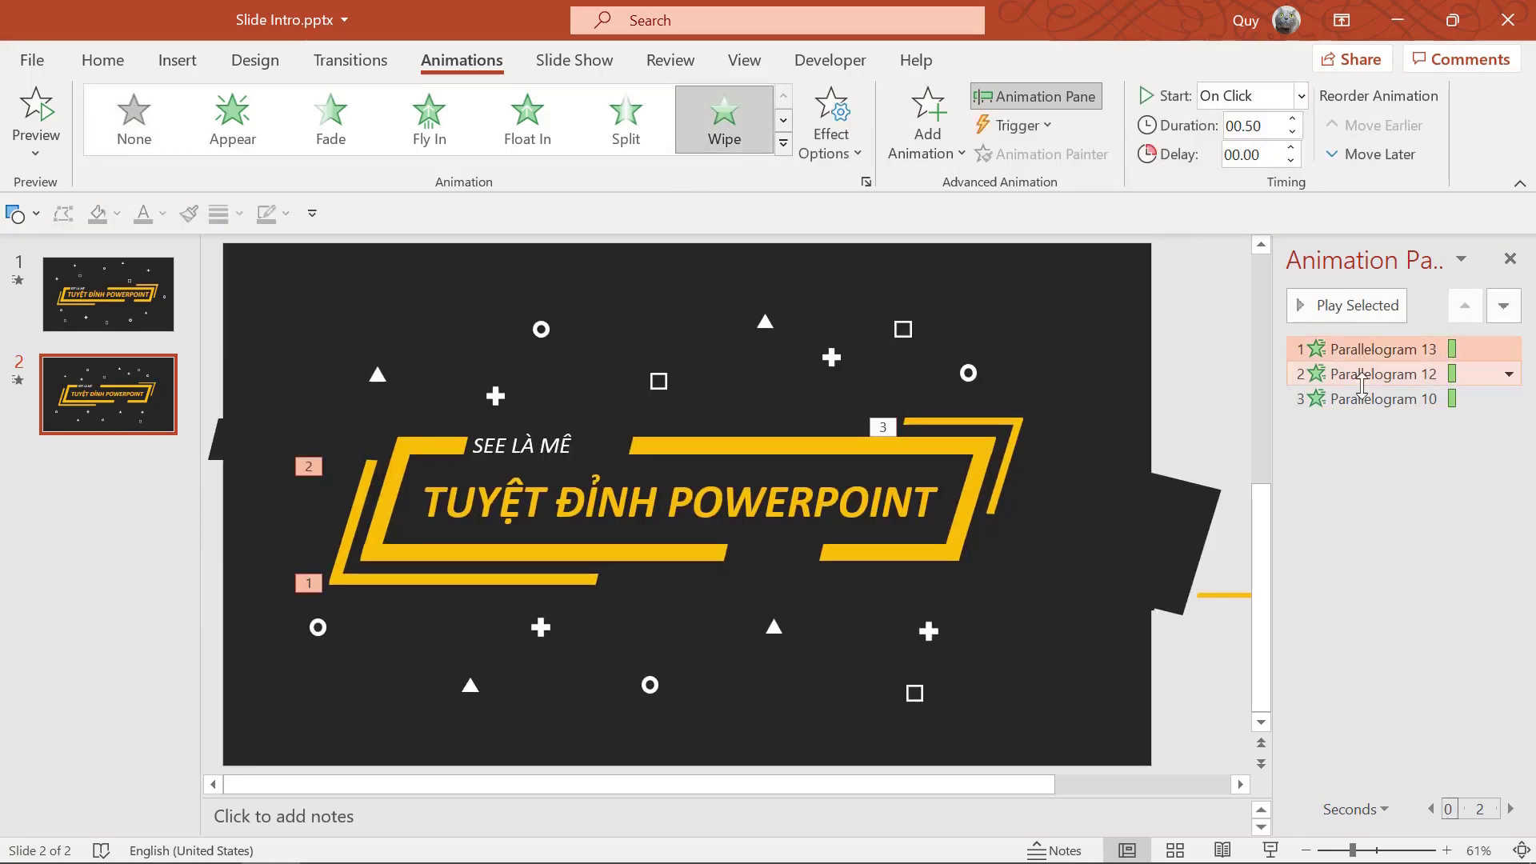
left_click(1364, 398, "shift")
key("Delete")
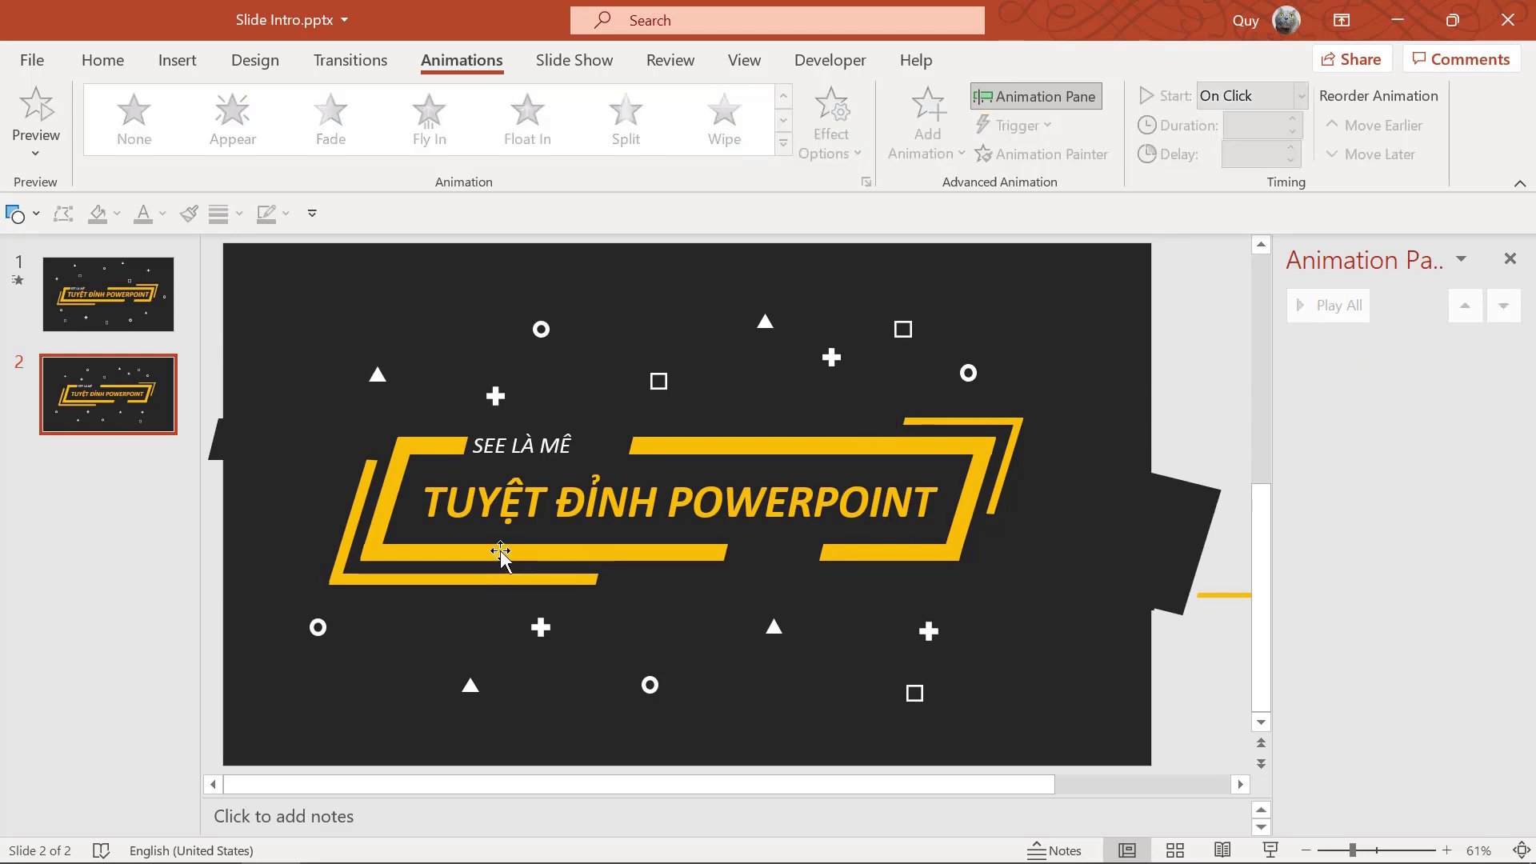
Give the lower bar Wipe From Right and the left bracket a Wipe entrance.
left_click(500, 552)
left_click(725, 120)
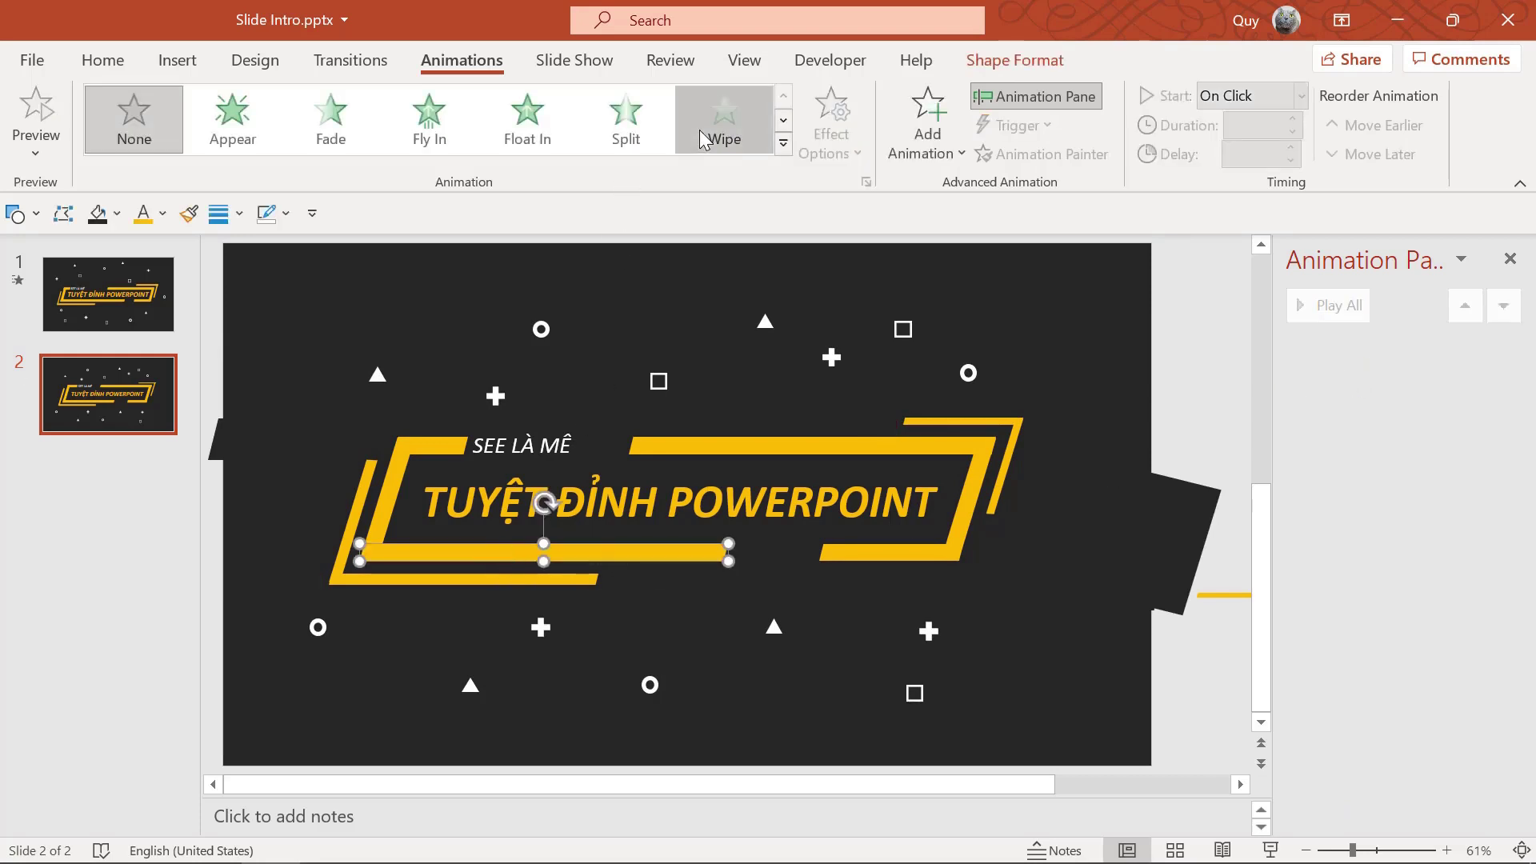
left_click(832, 140)
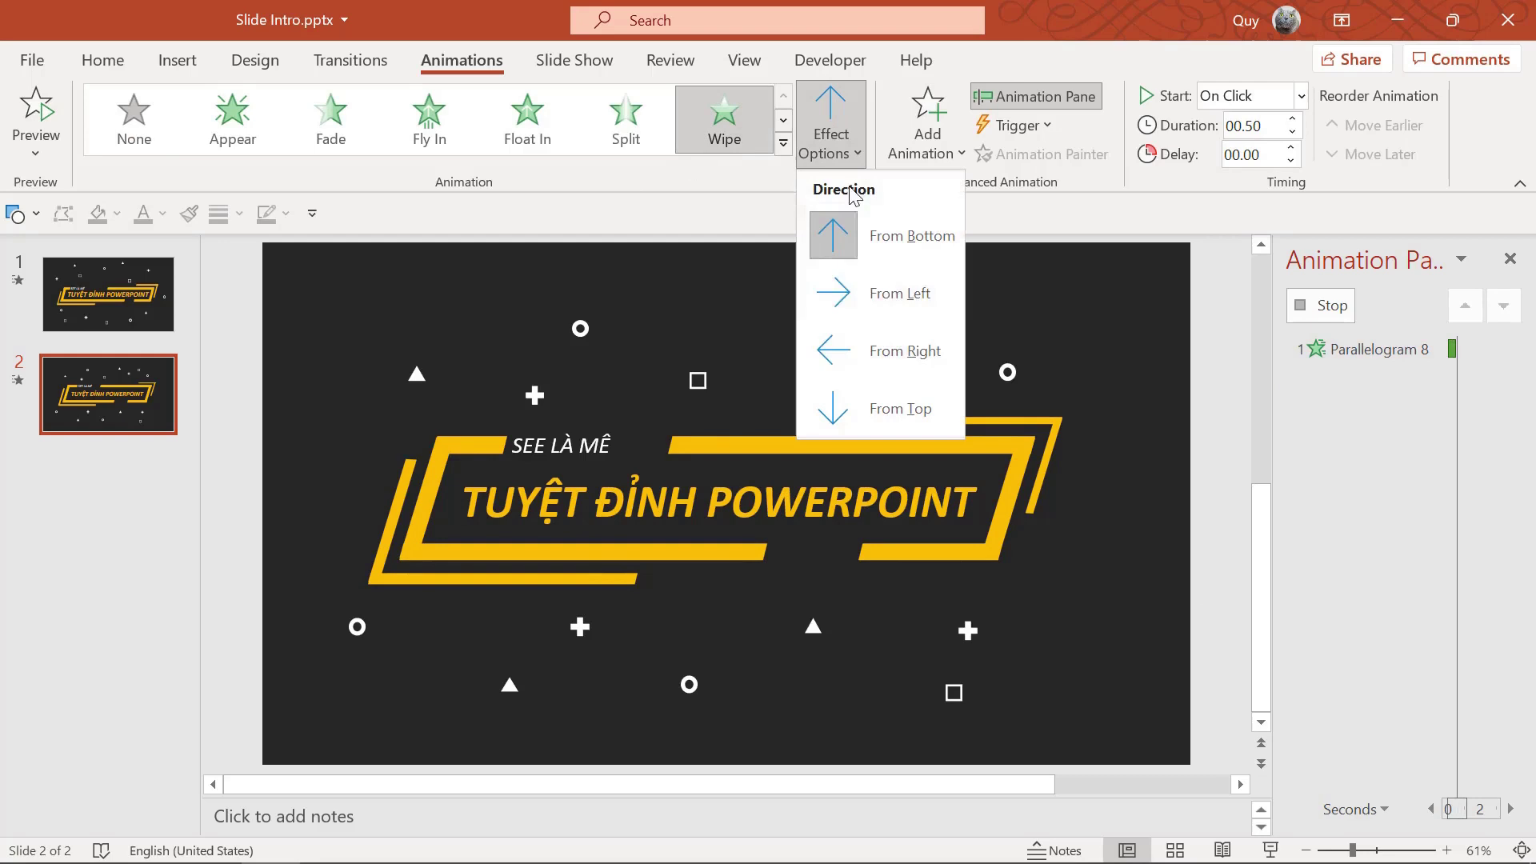
left_click(893, 333)
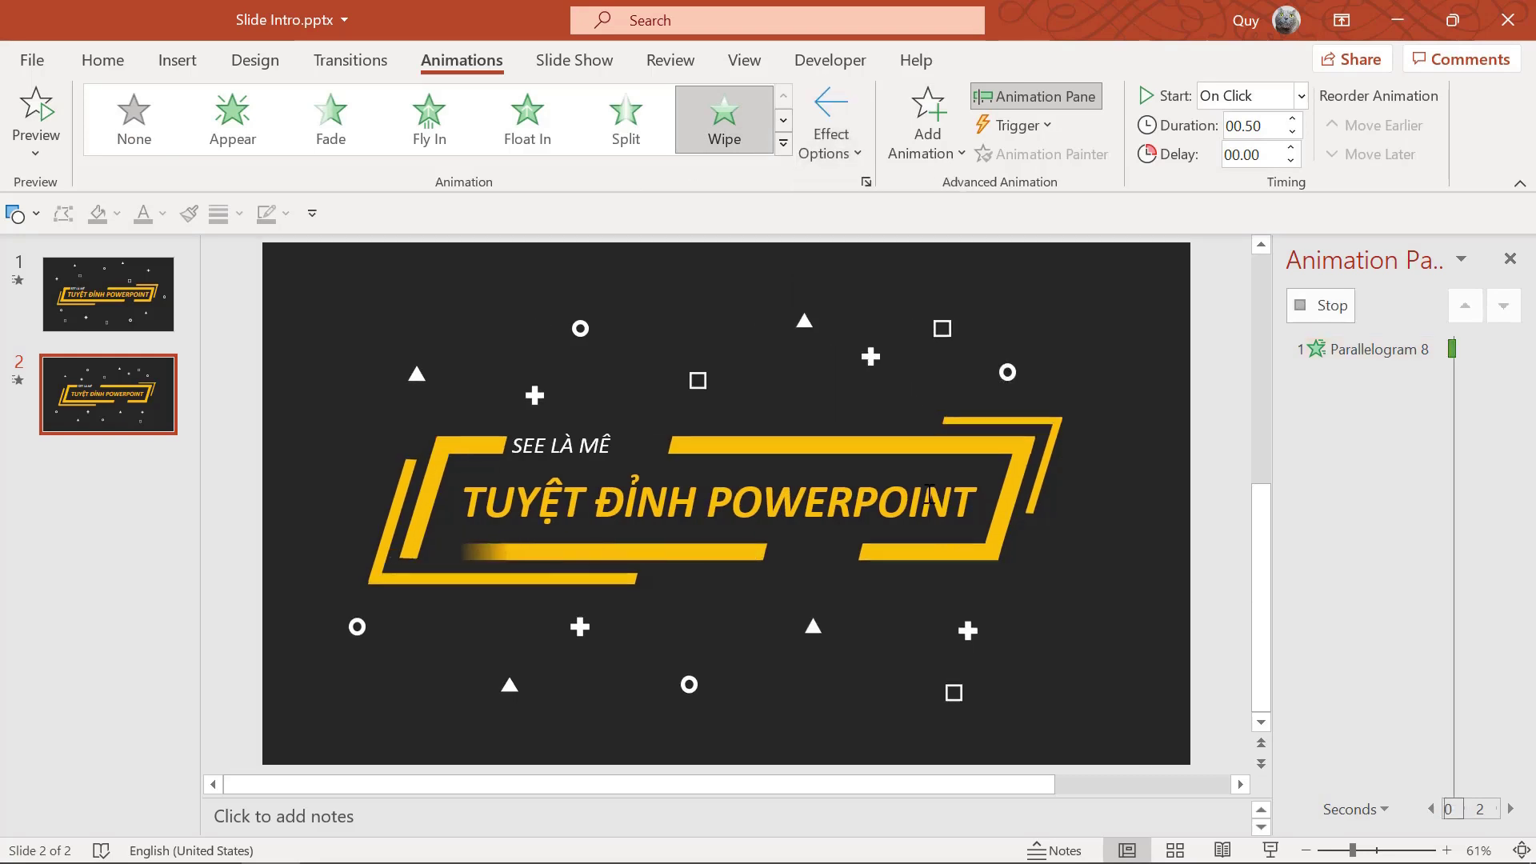
left_click(414, 506)
left_click(741, 118)
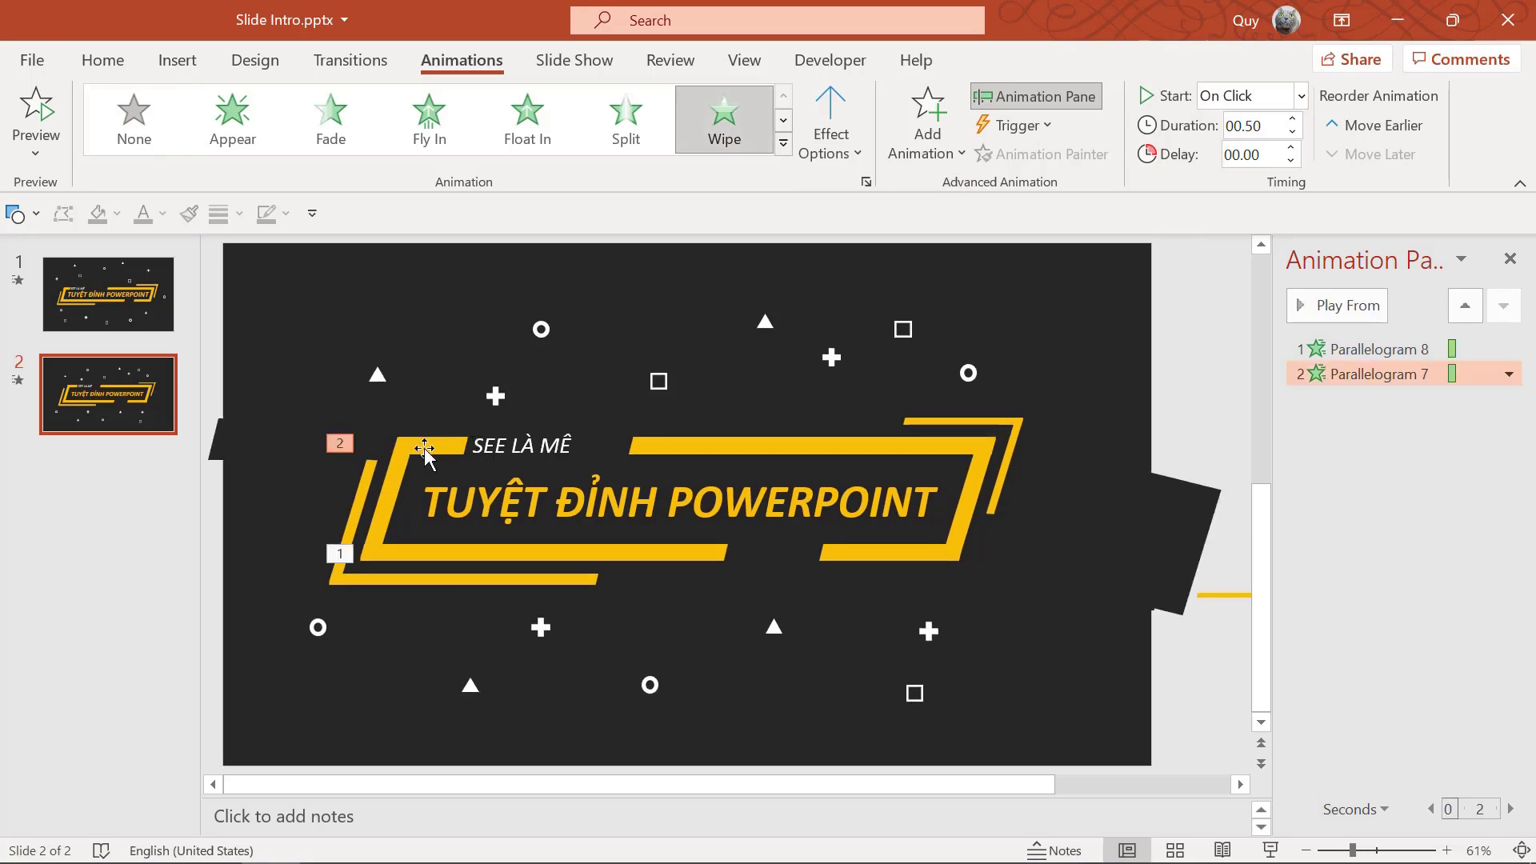
Give the short bar Wipe From Left and make SEE LÀ MÊ Fly In.
left_click(440, 460)
left_click(725, 127)
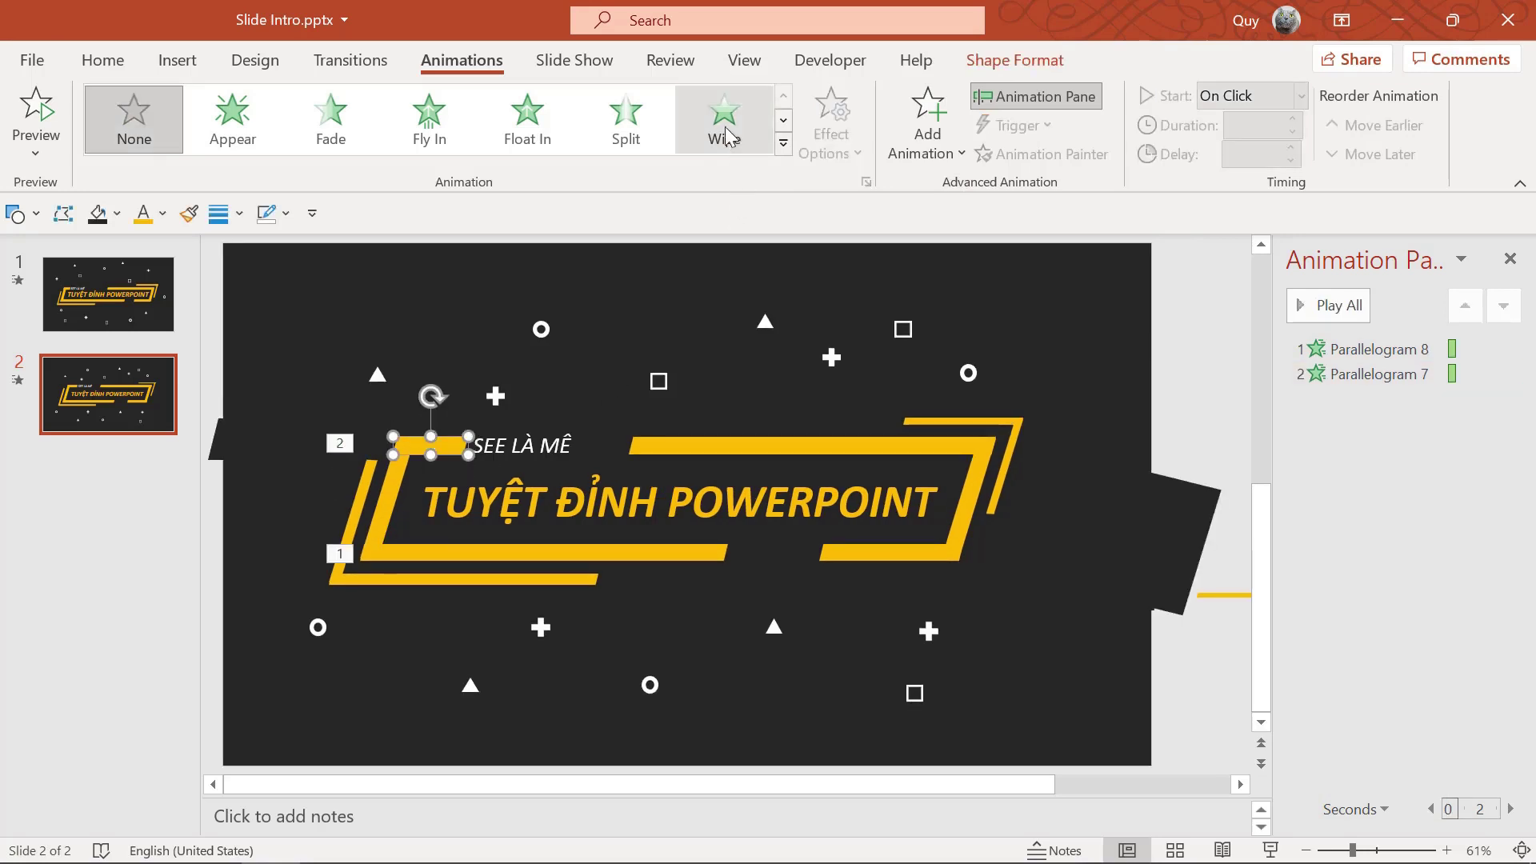
left_click(831, 128)
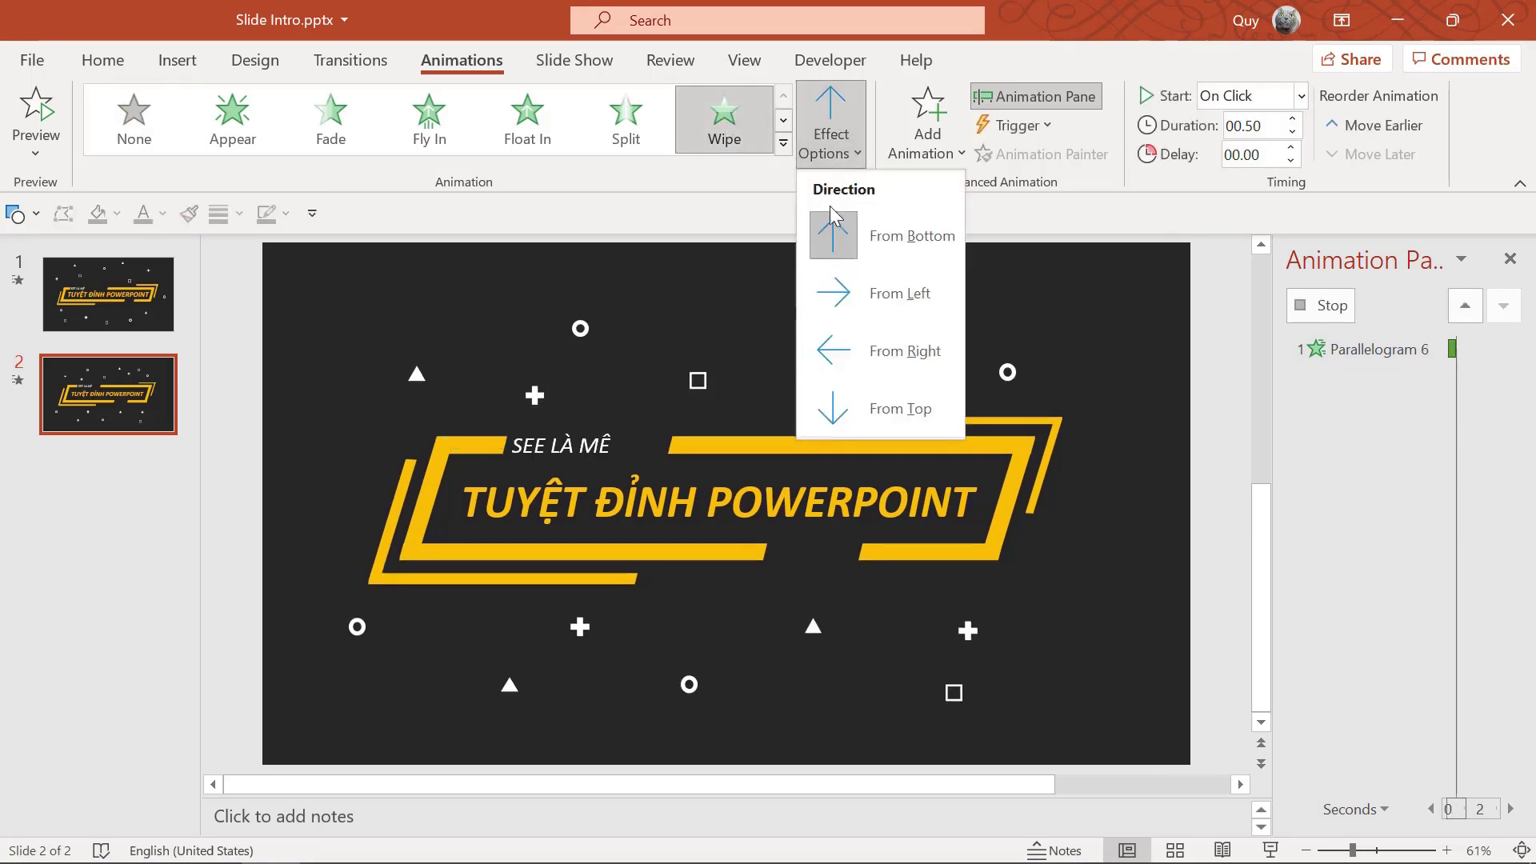
left_click(897, 293)
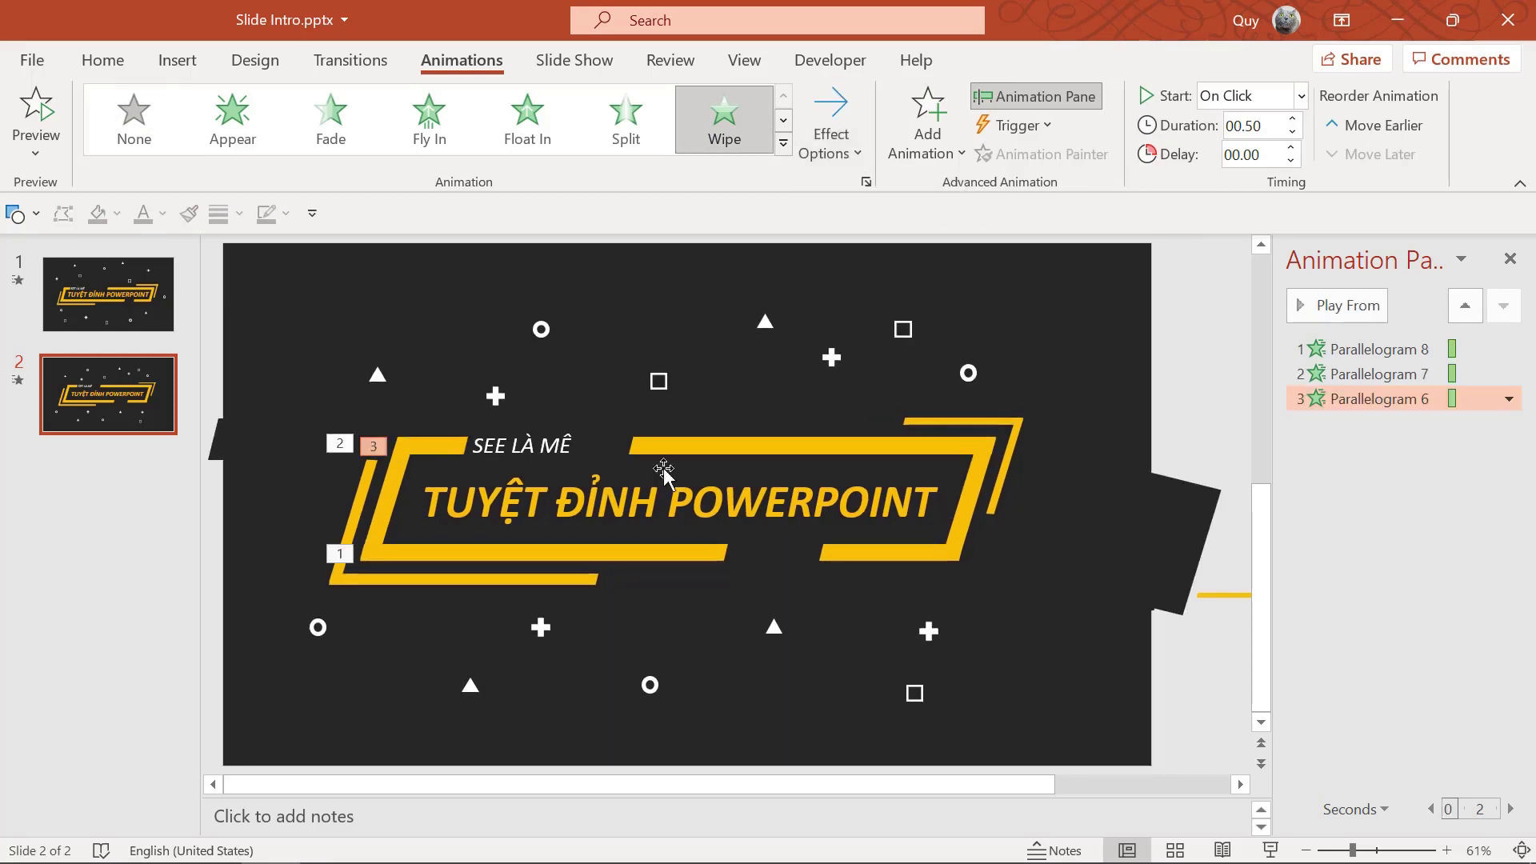
left_click(563, 450)
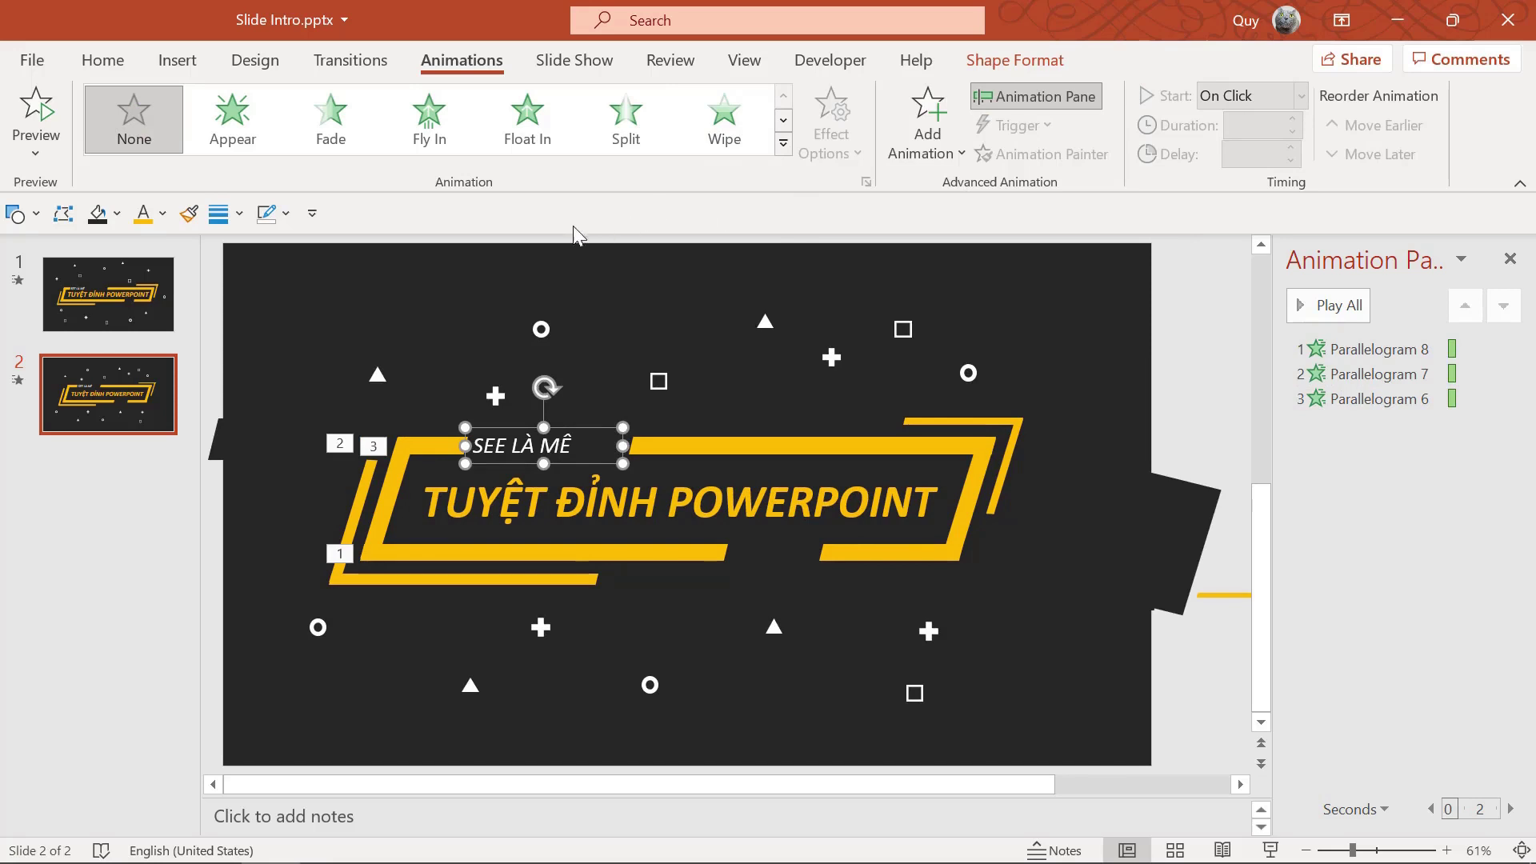
left_click(437, 122)
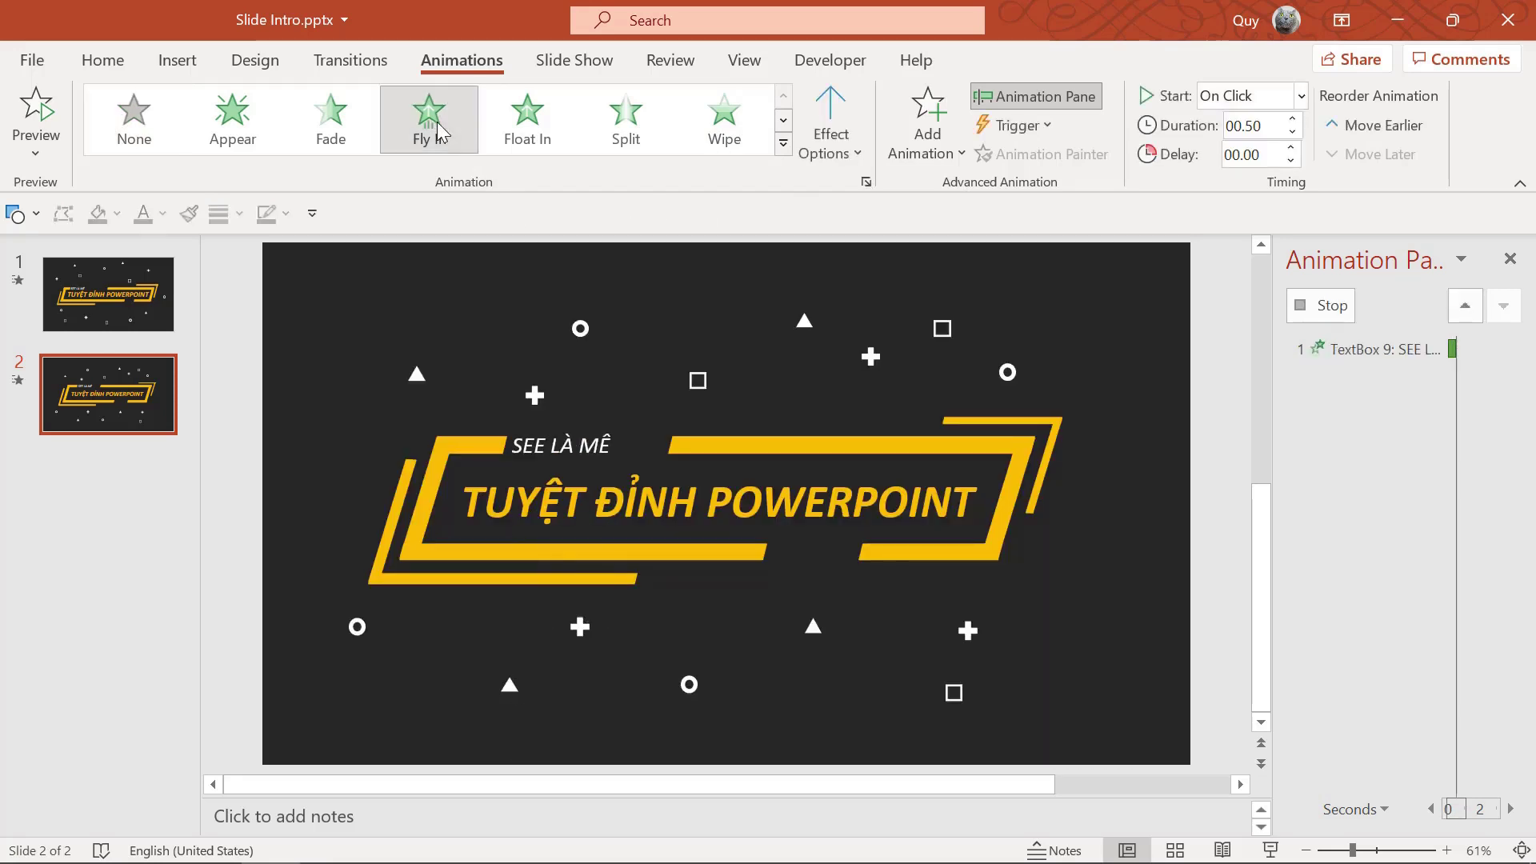
Set SEE LÀ MÊ to fly in from the left and give a frame bar Wipe From Left.
left_click(839, 120)
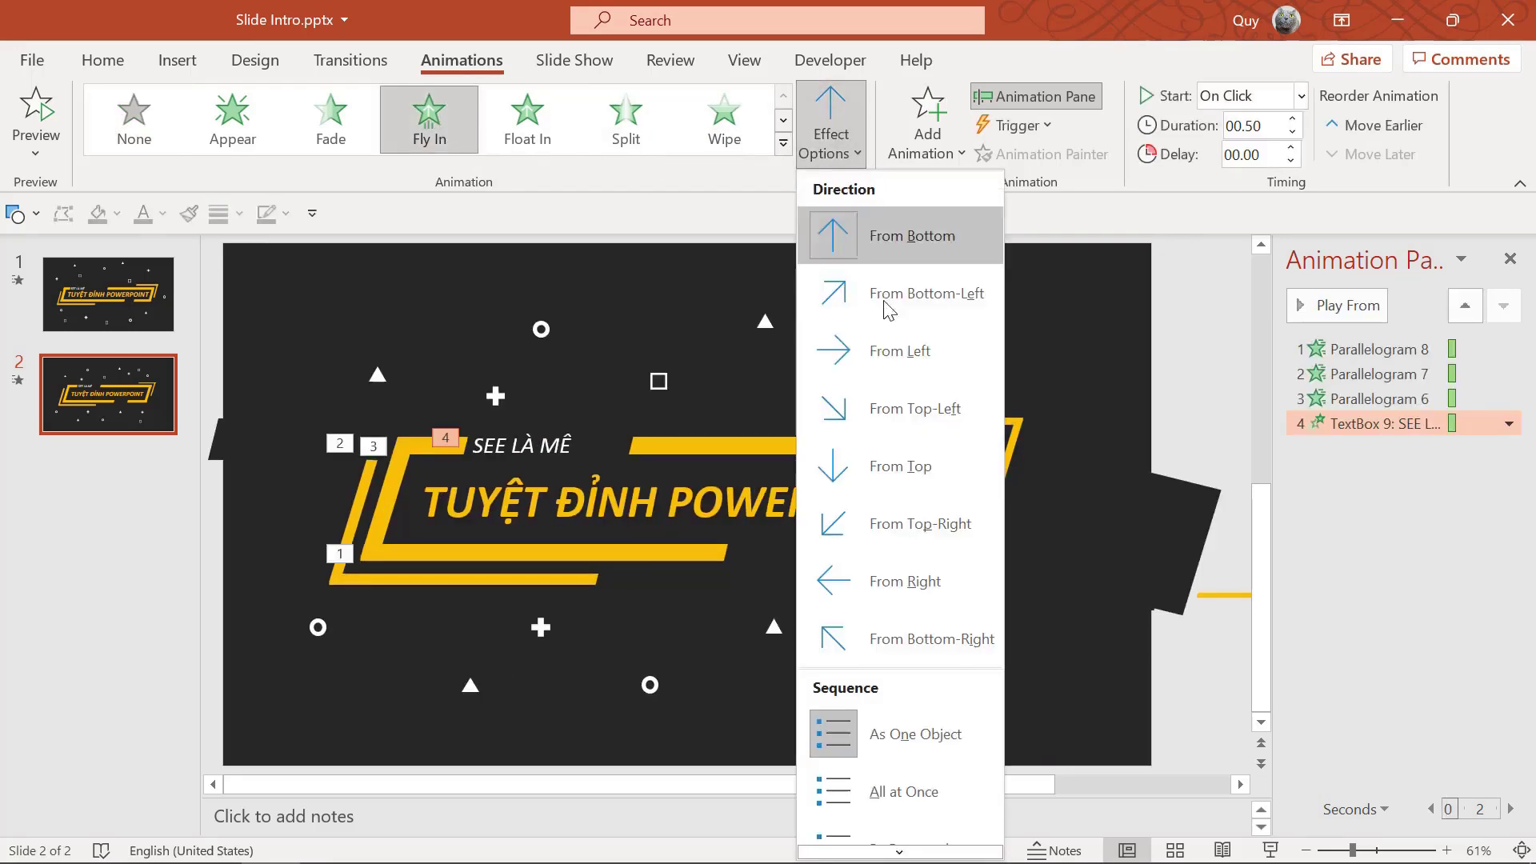
left_click(909, 362)
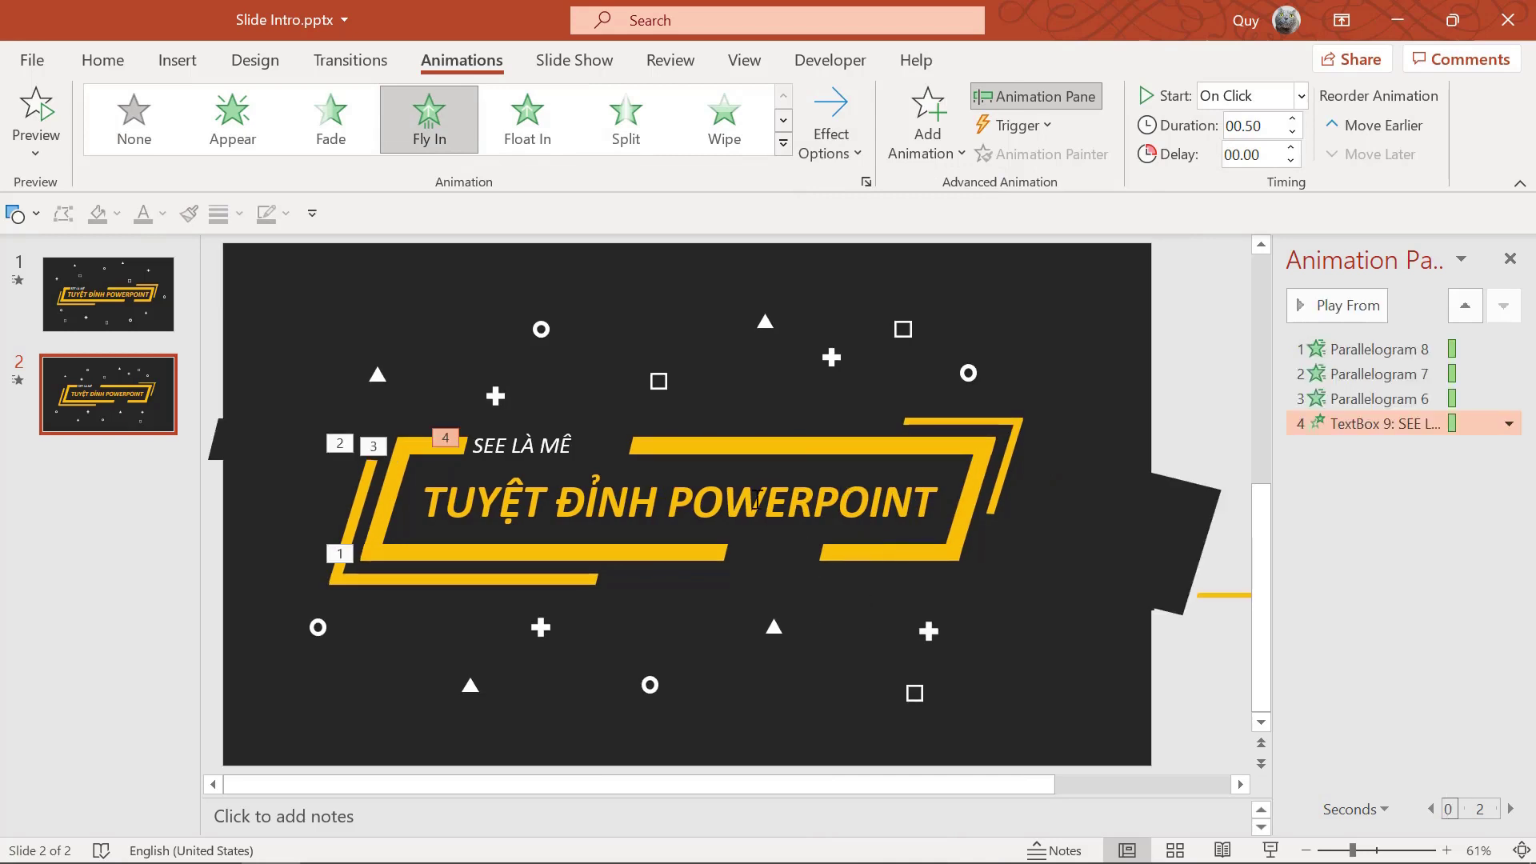
left_click(772, 451)
left_click(744, 140)
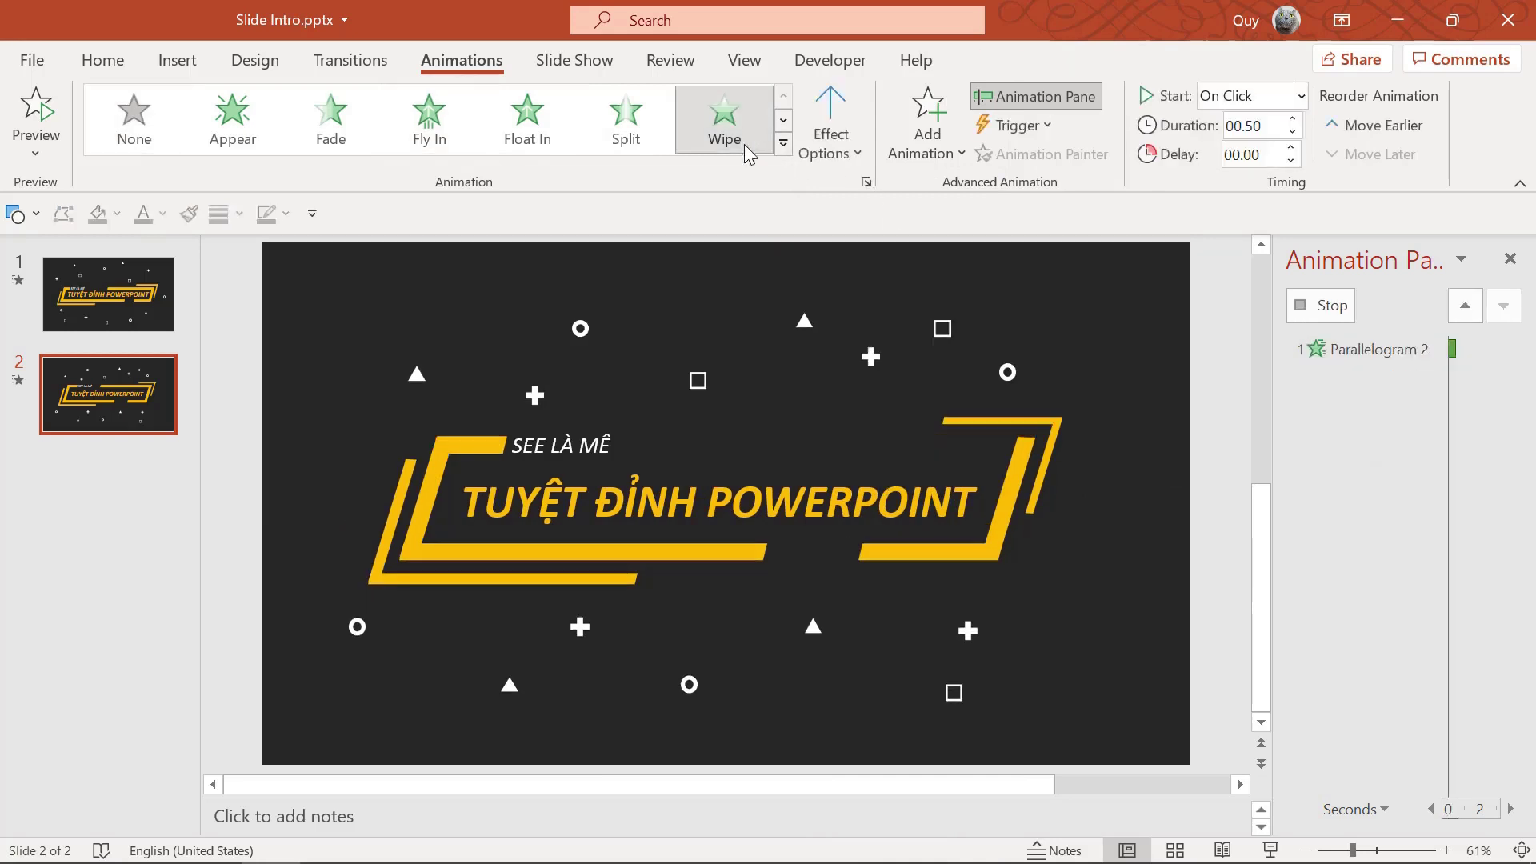
left_click(830, 128)
left_click(890, 293)
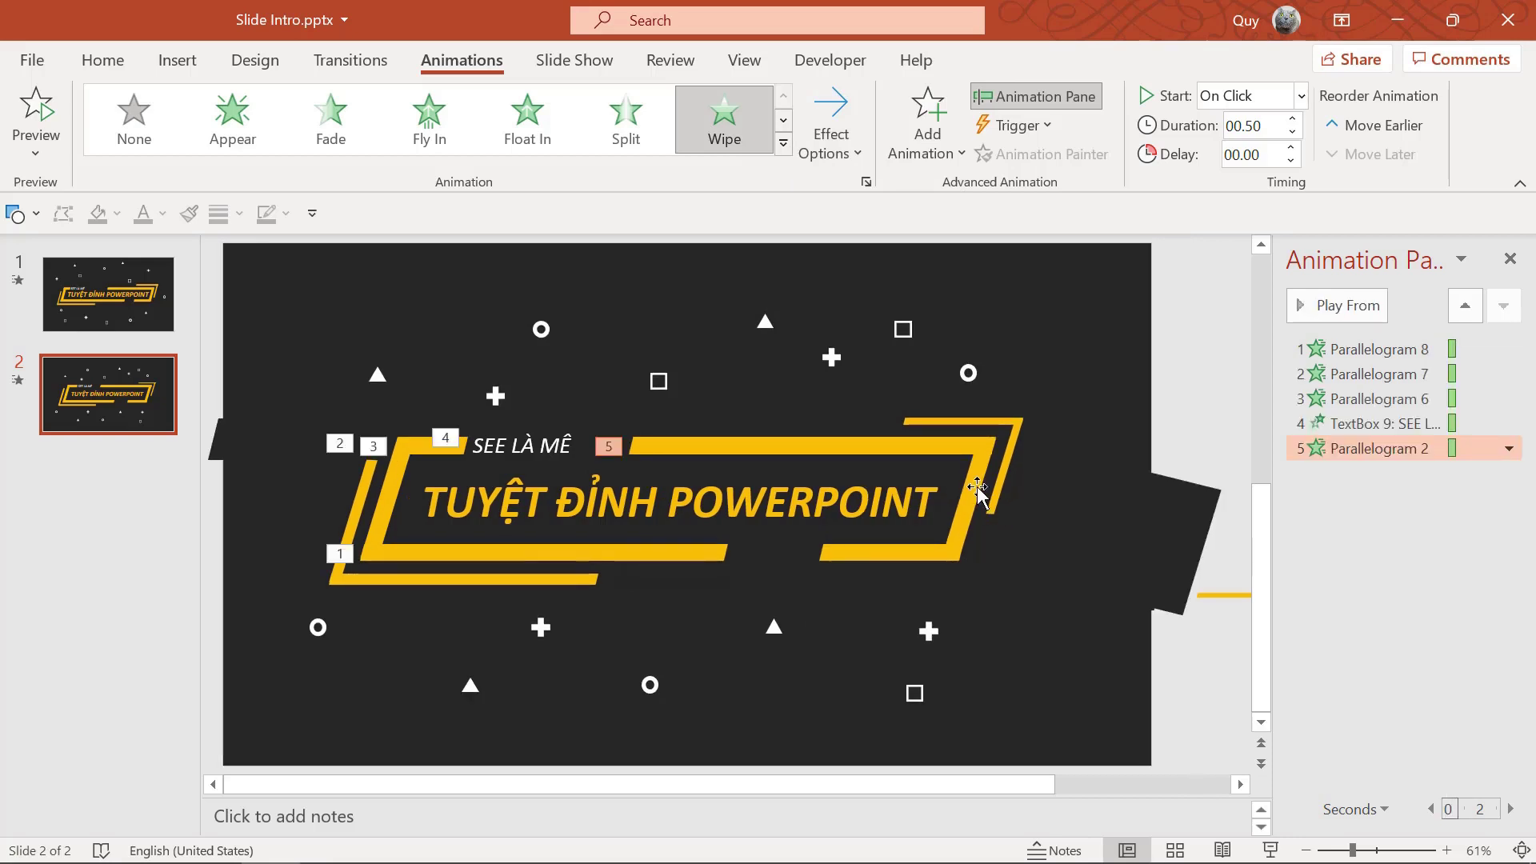
Add Wipe From Top to the right frame piece and Wipe From Right to the bottom-right bar.
left_click(977, 487)
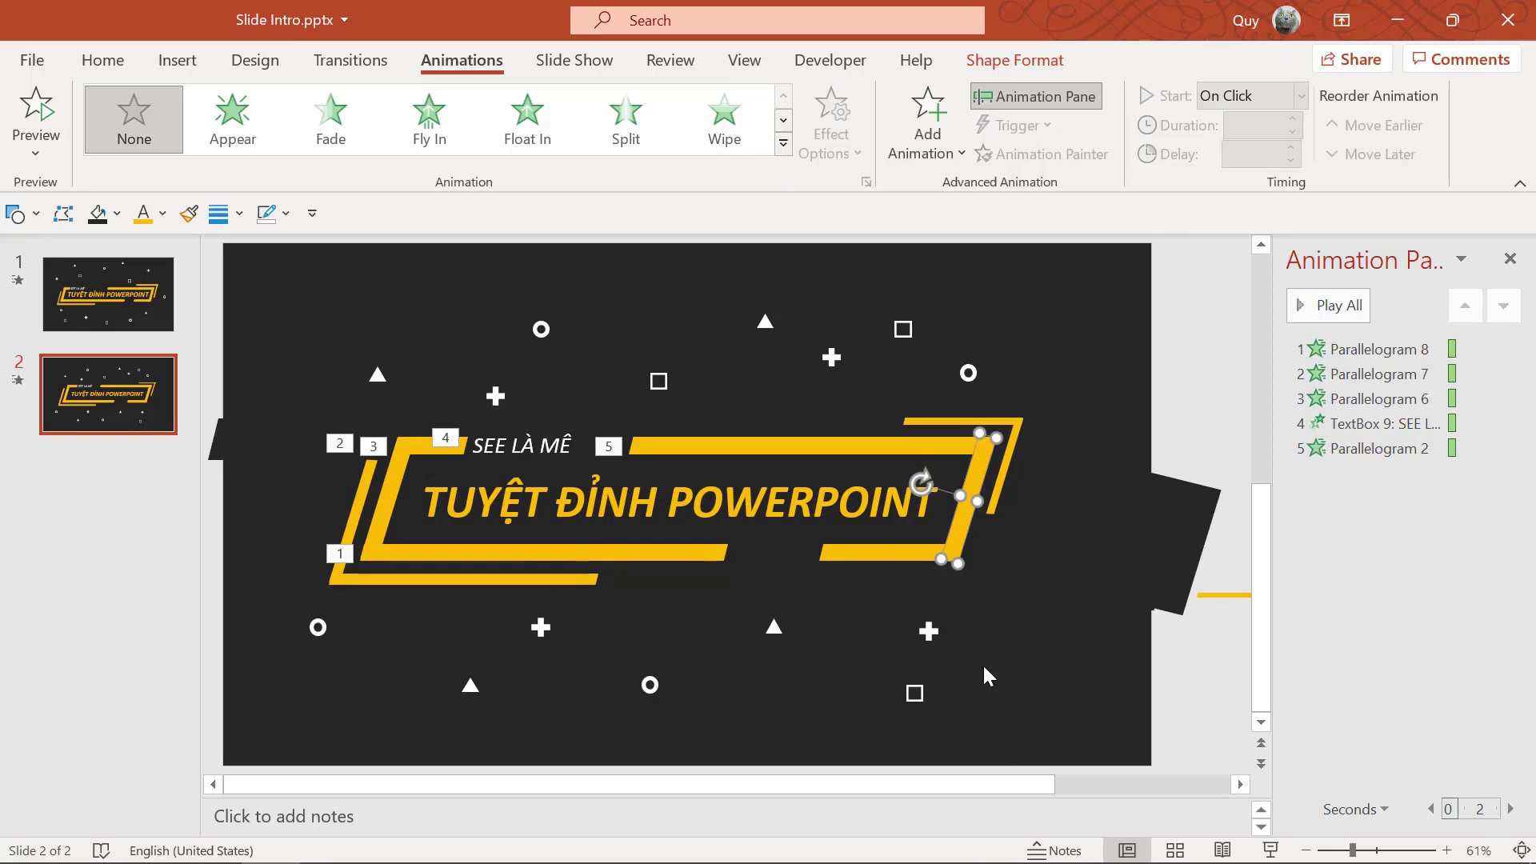
left_click(724, 128)
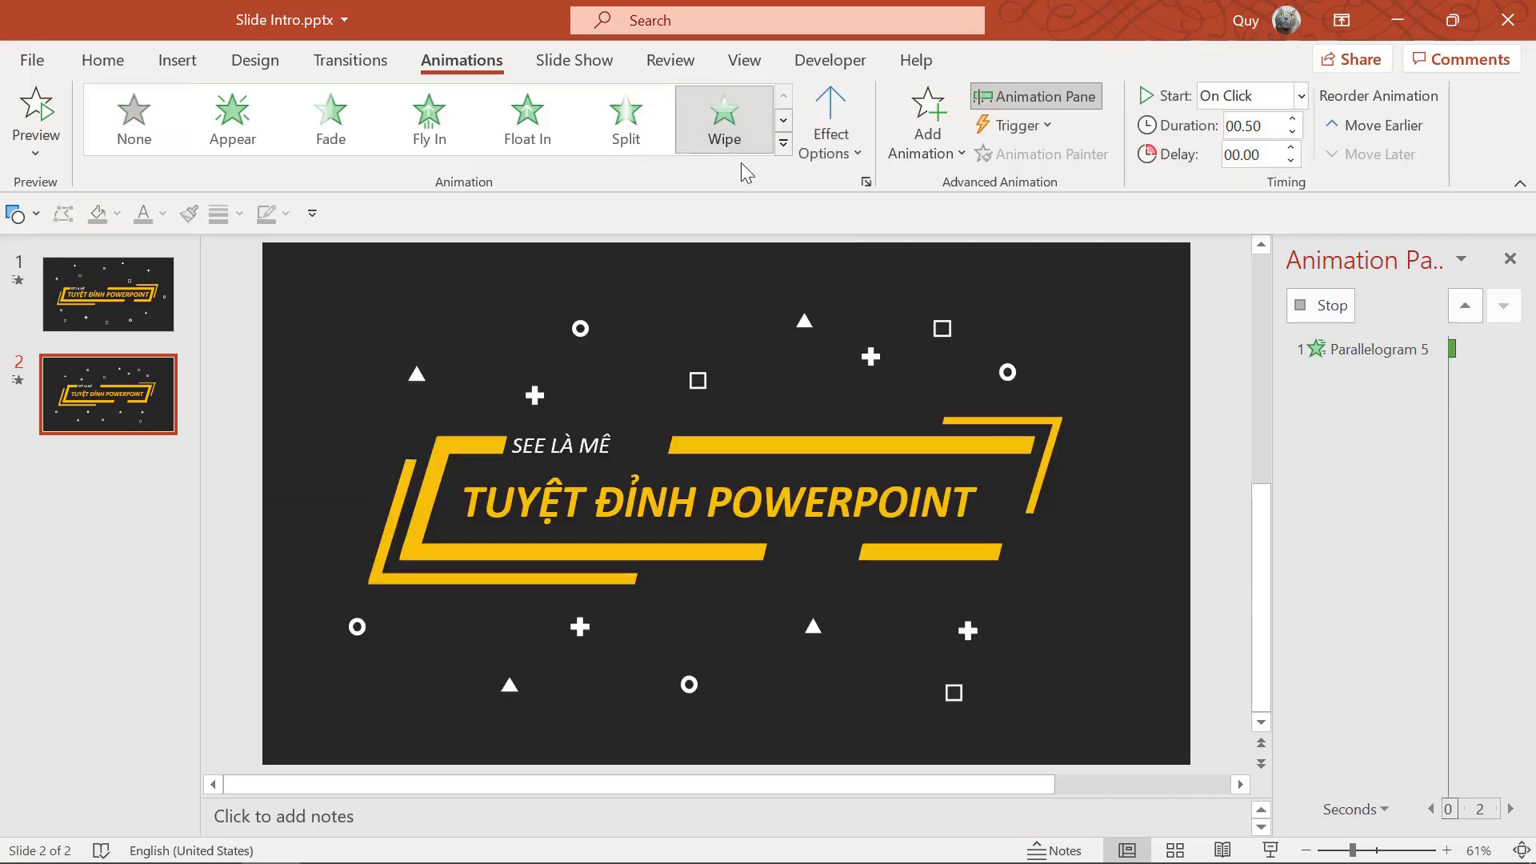
left_click(830, 134)
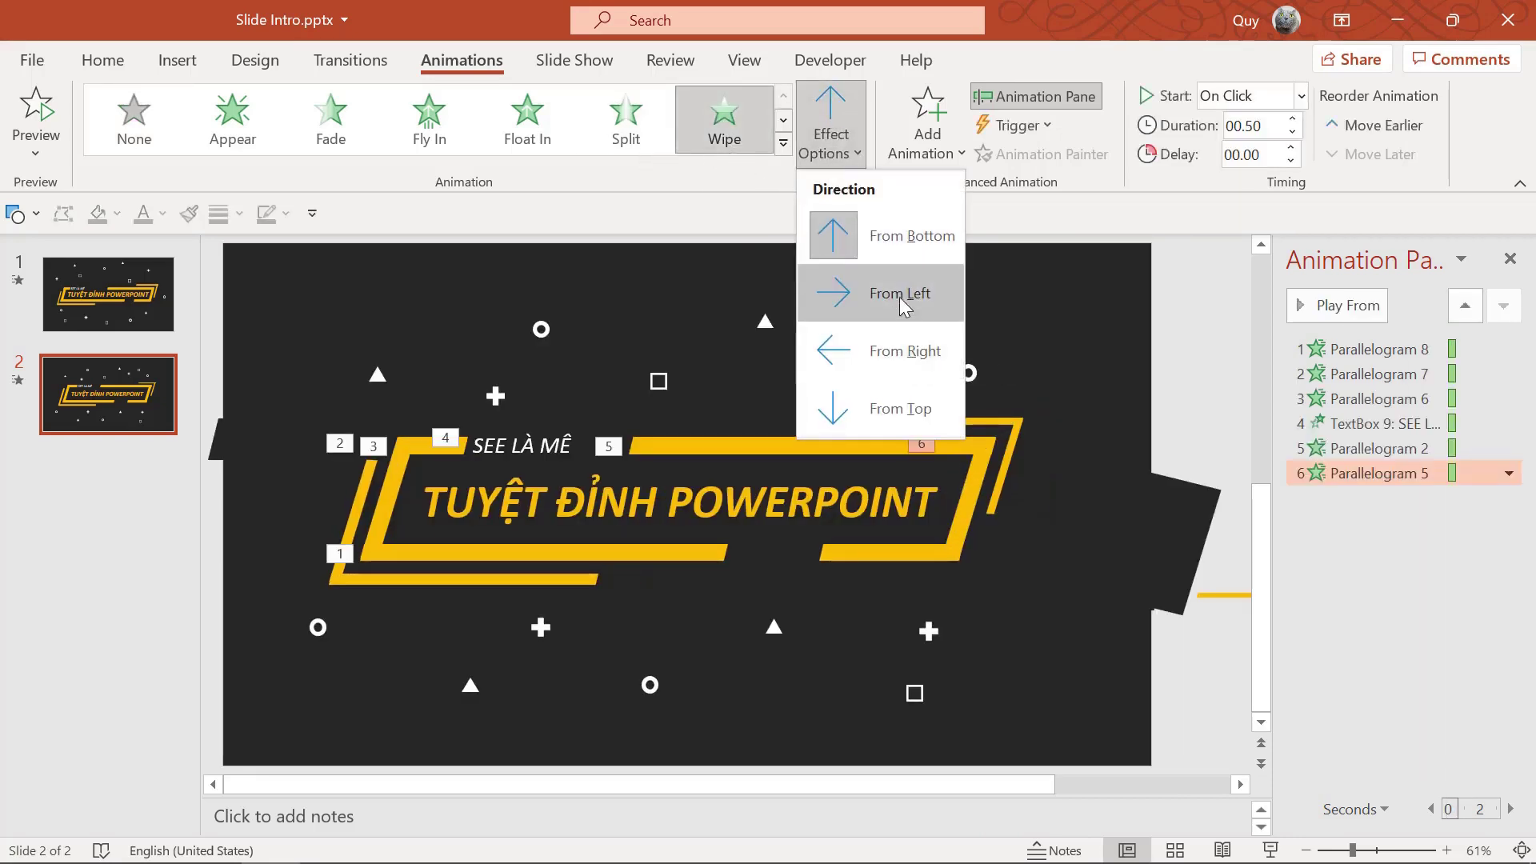
left_click(888, 402)
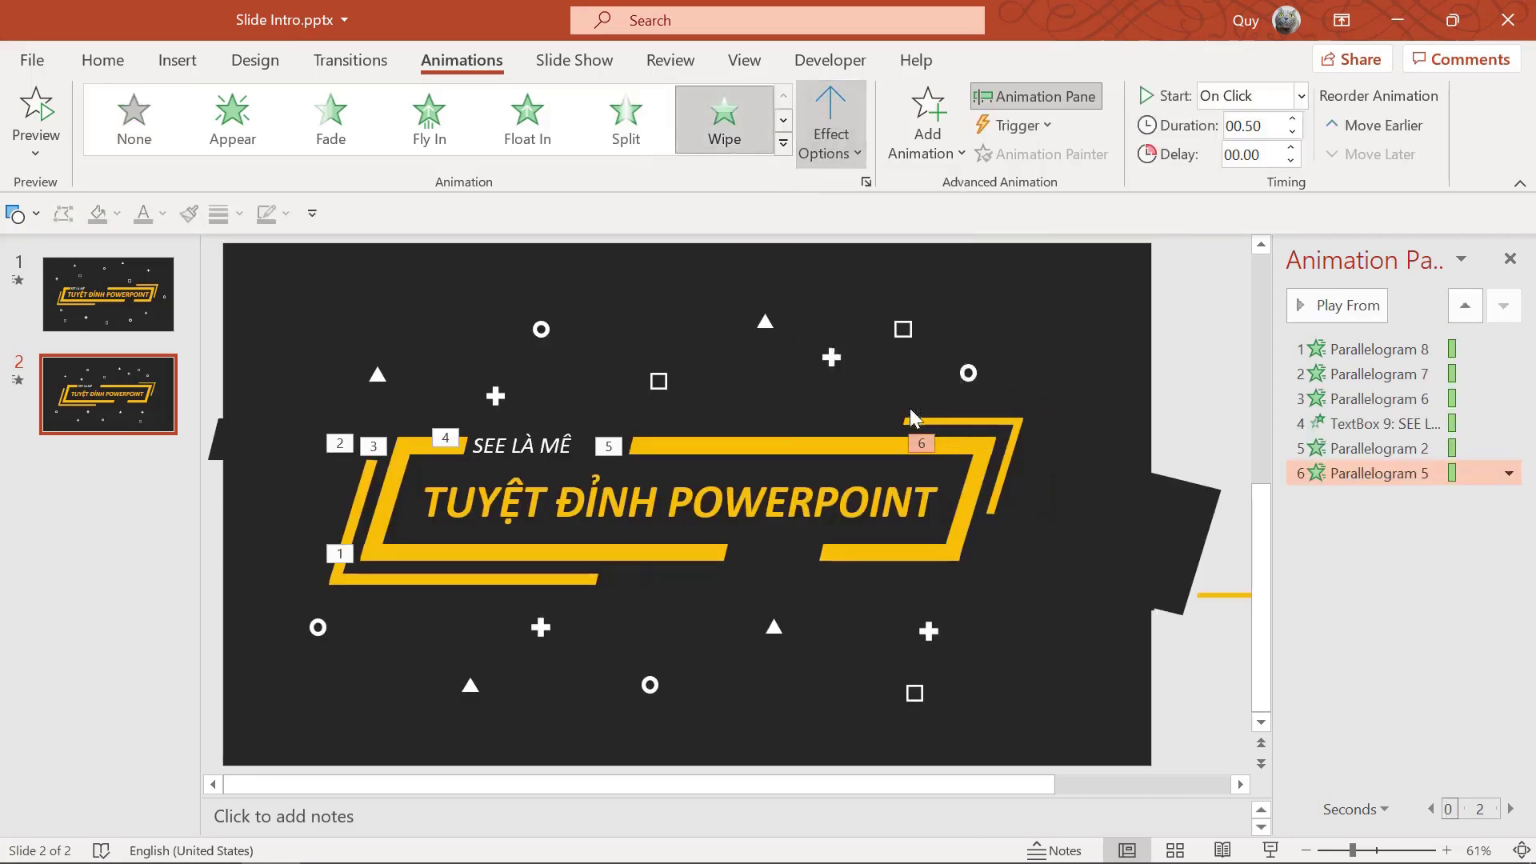
left_click(914, 554)
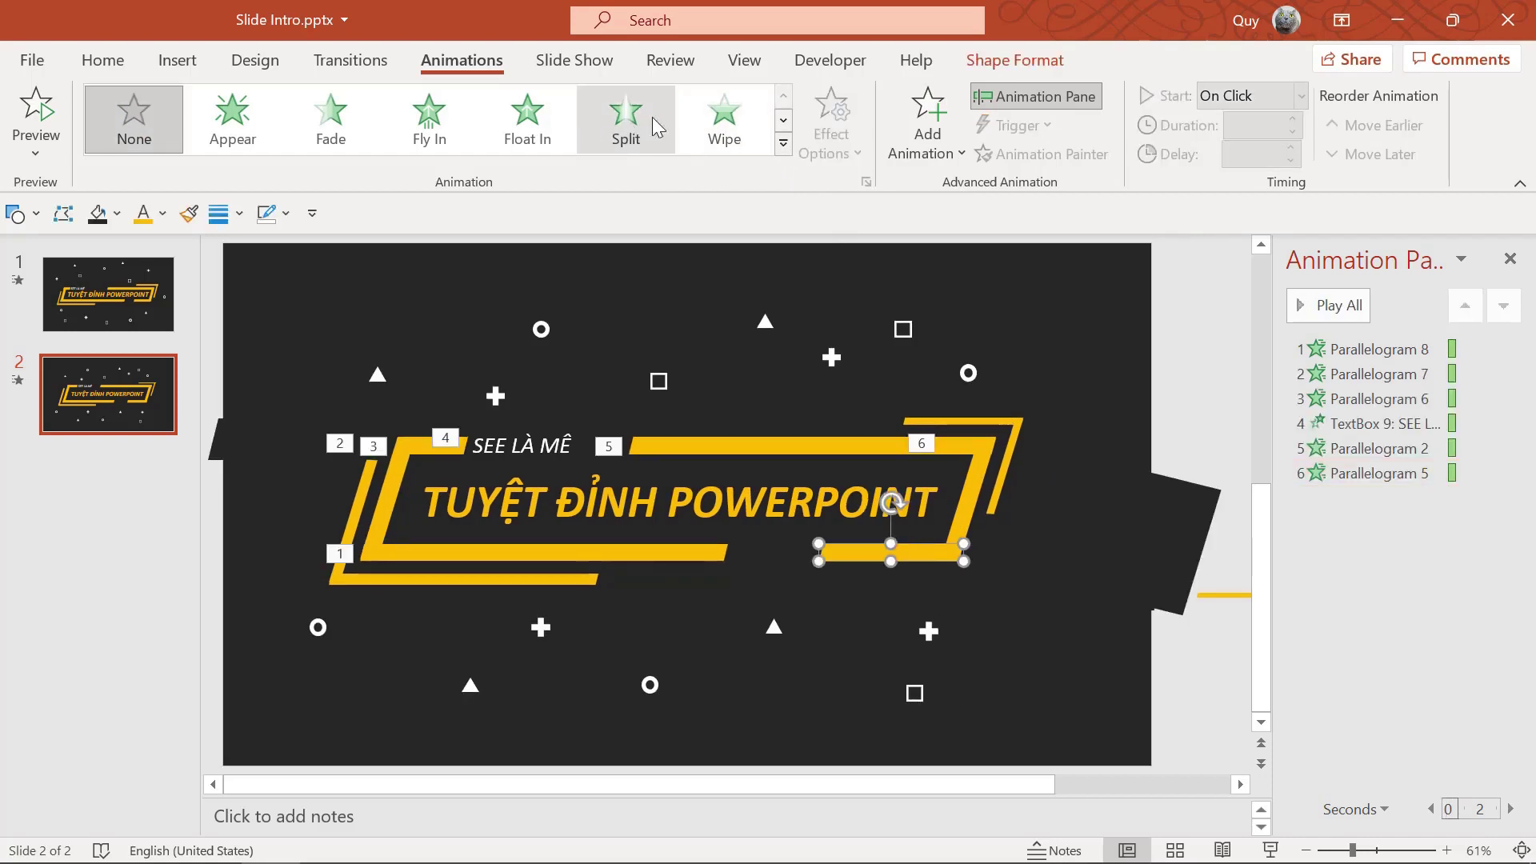
left_click(724, 120)
left_click(831, 128)
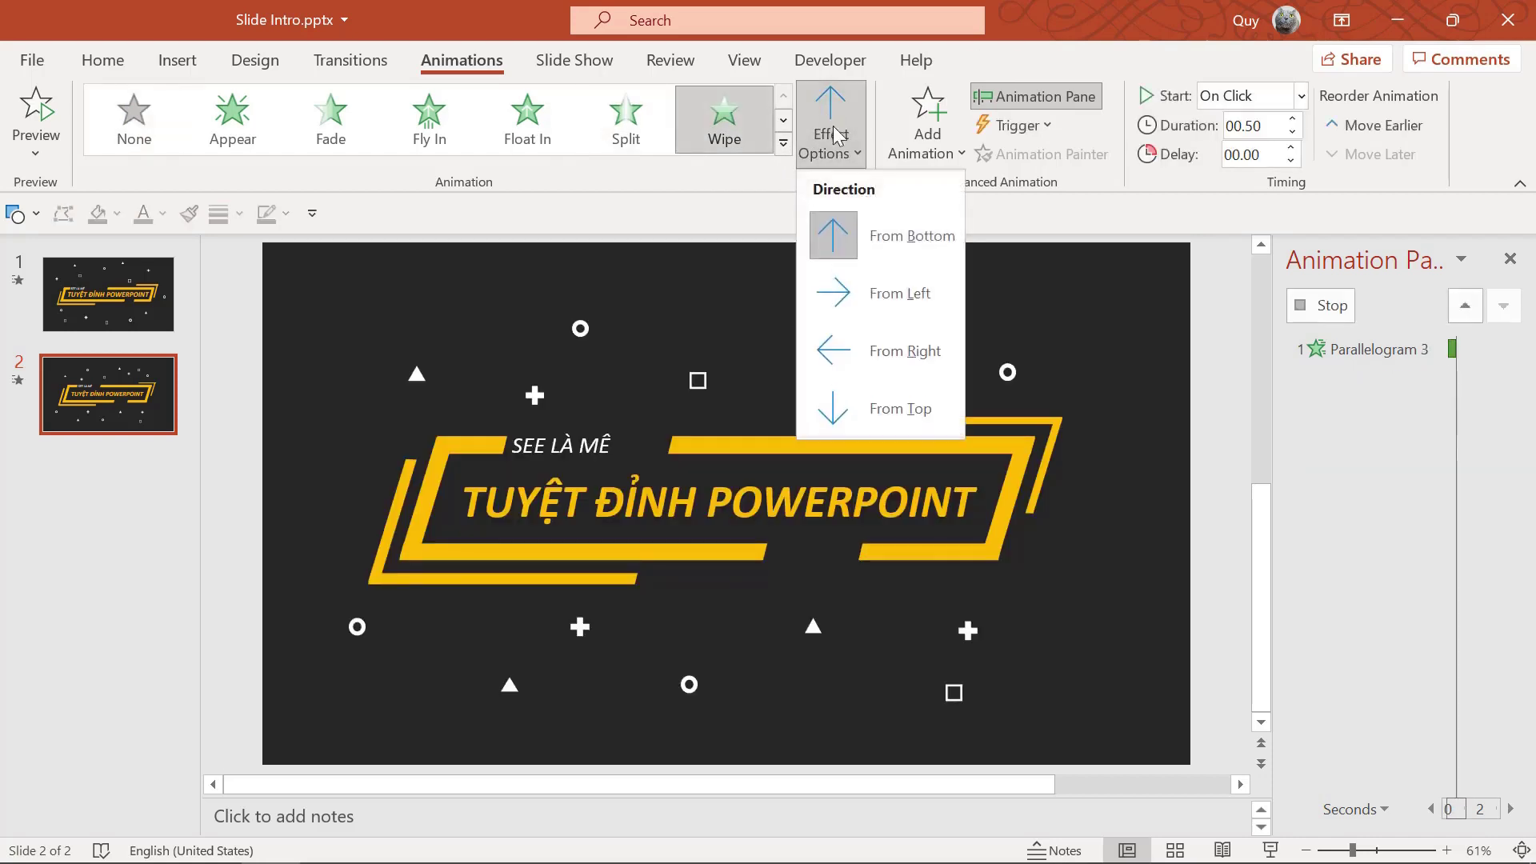
left_click(912, 349)
Play slide 1's intro as a full-screen slide show, then return to slide 2.
left_click(84, 320)
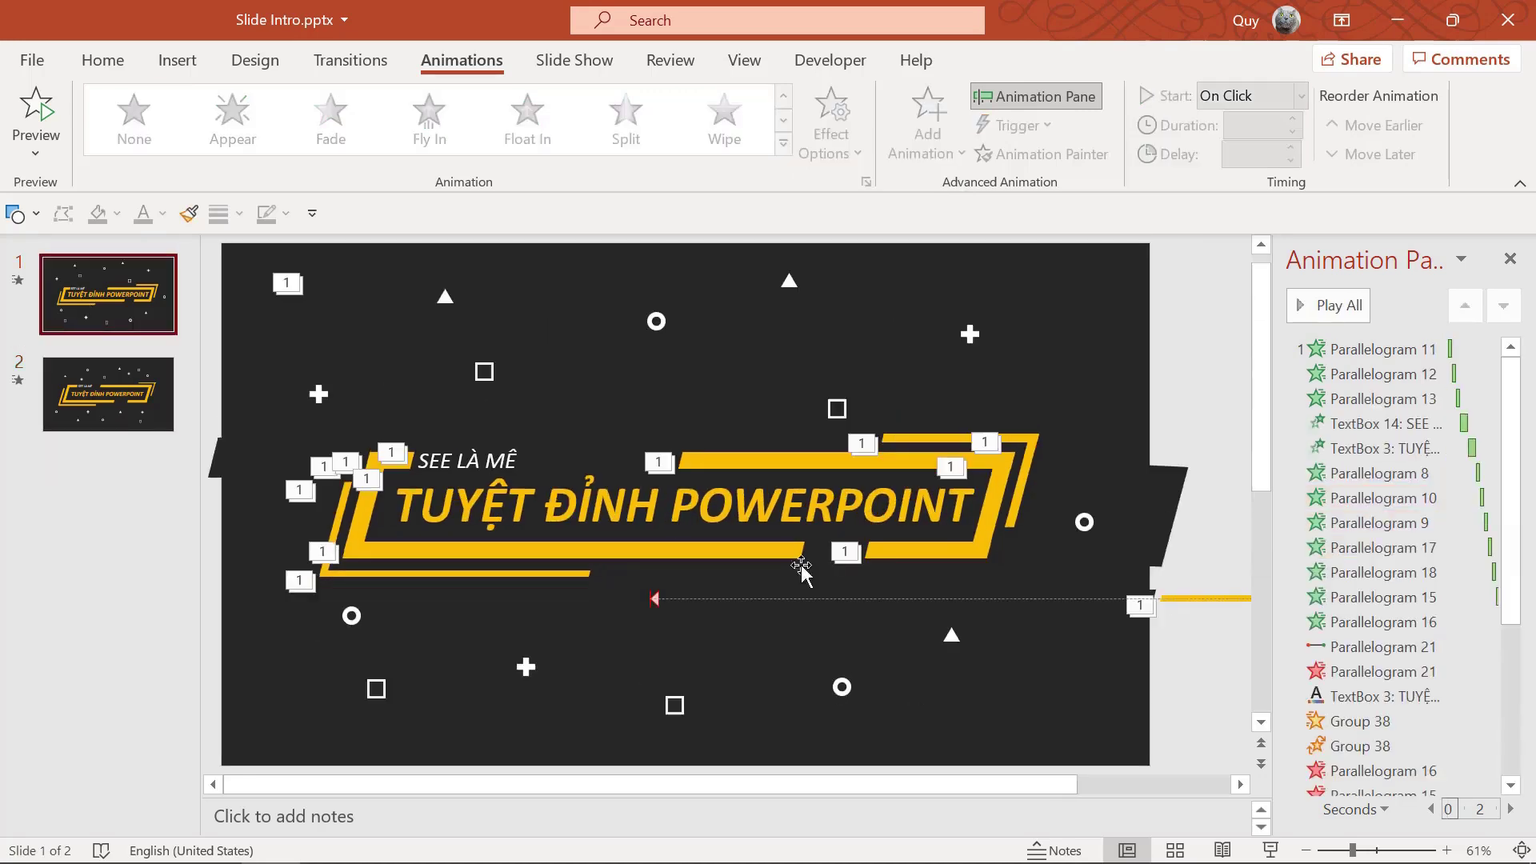
left_click(1271, 850)
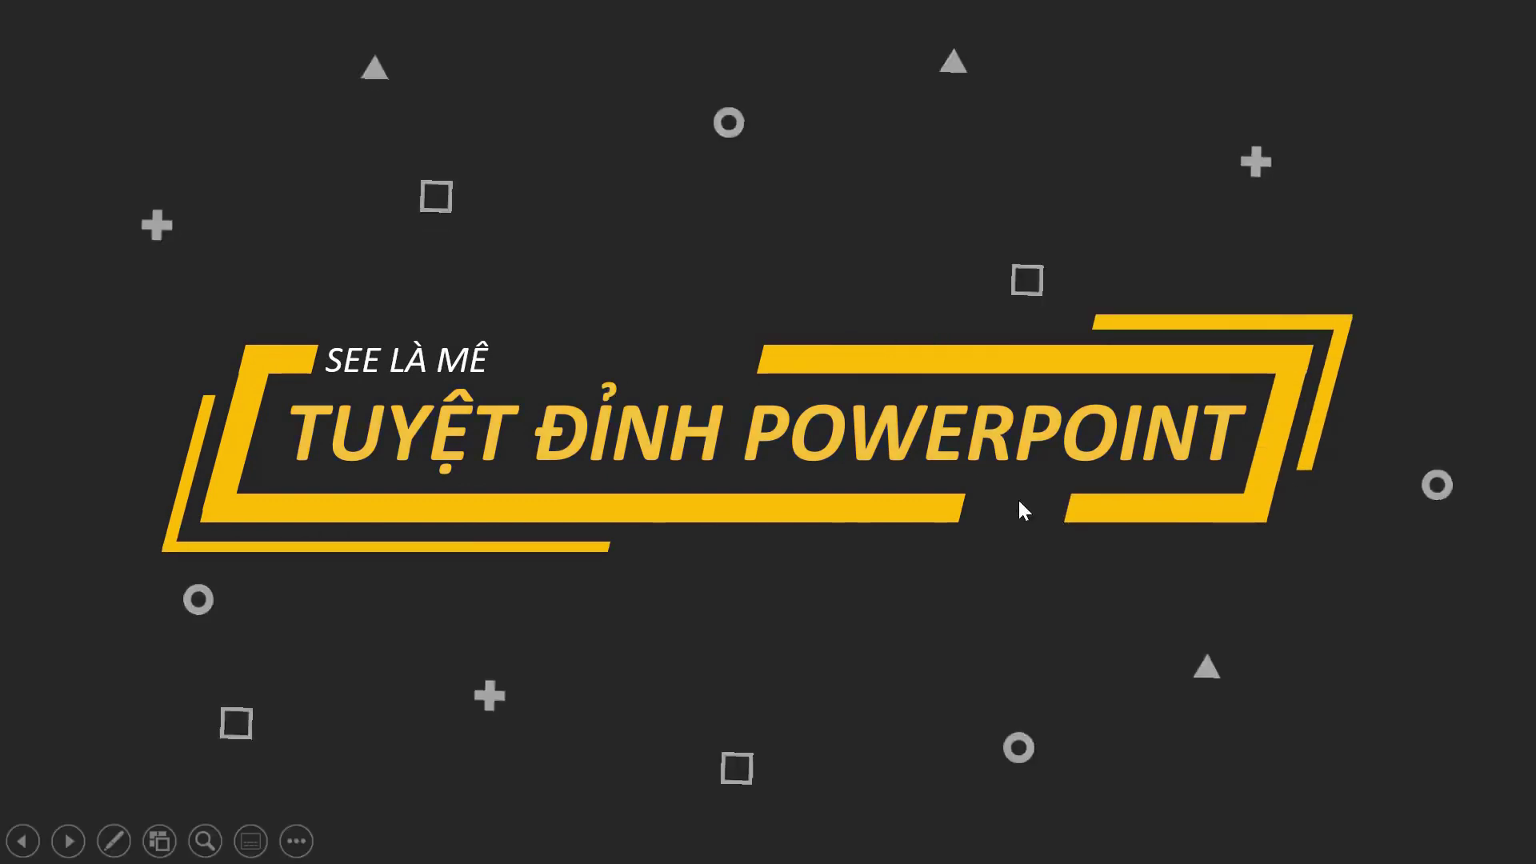
key("Escape")
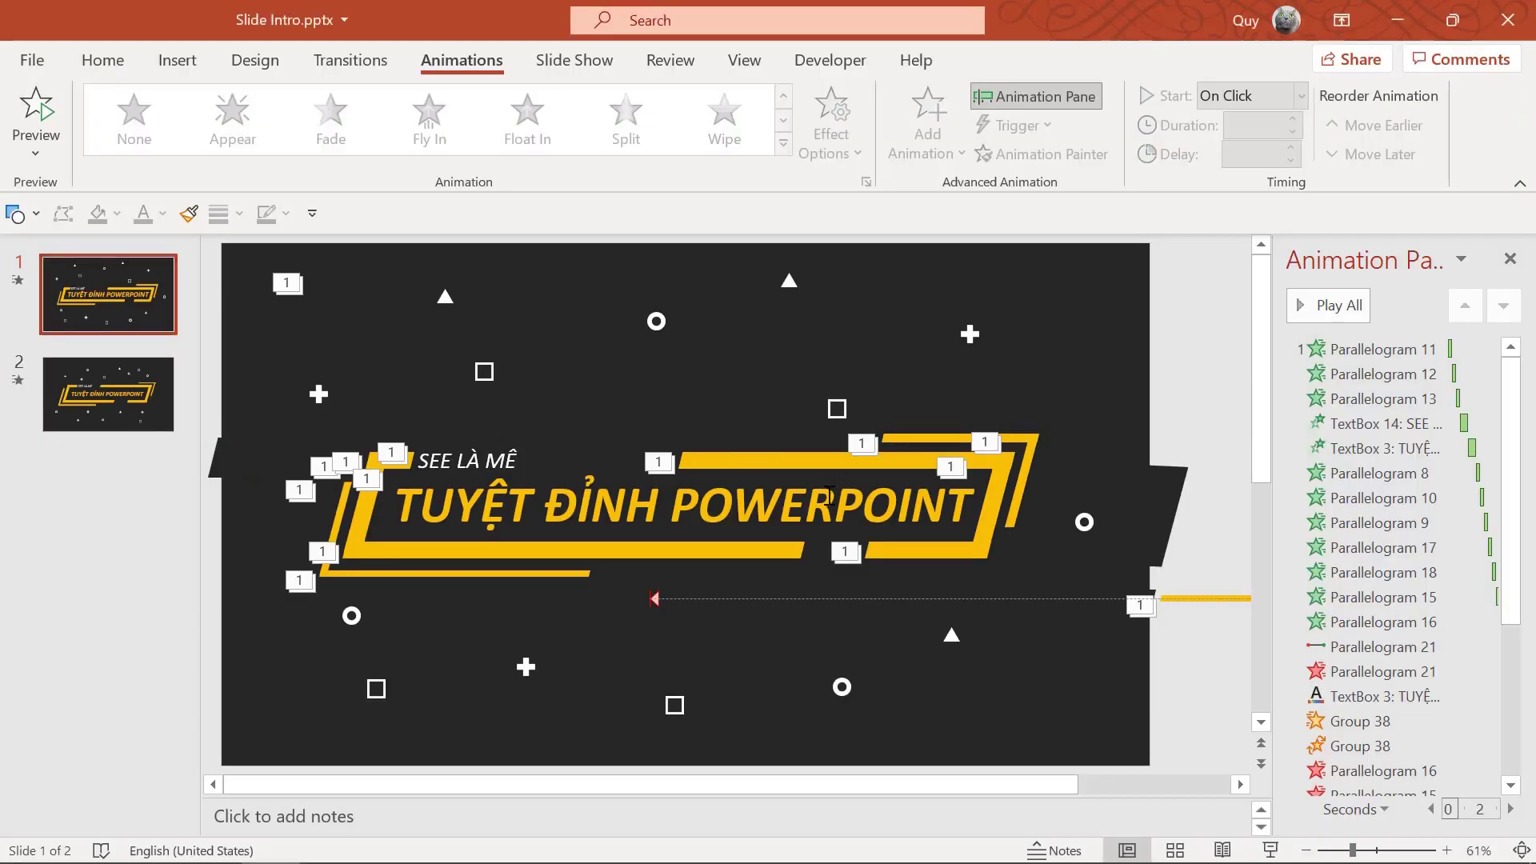
key("ctrl+a")
left_click(94, 383)
Give the TUYỆT ĐỈNH POWERPOINT title a Fly In From Right entrance.
left_click(795, 506)
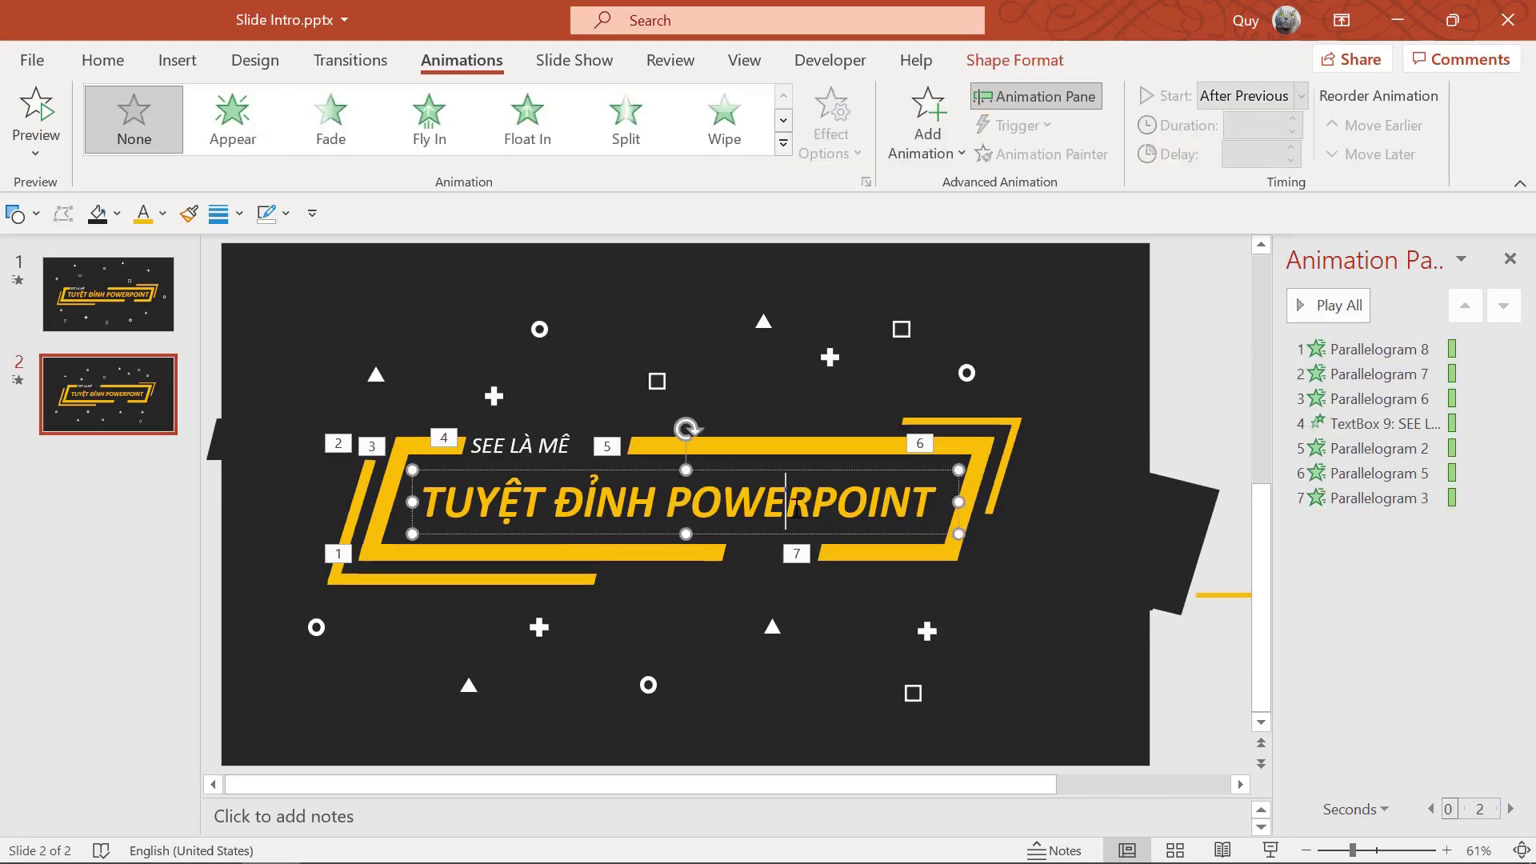
left_click(429, 120)
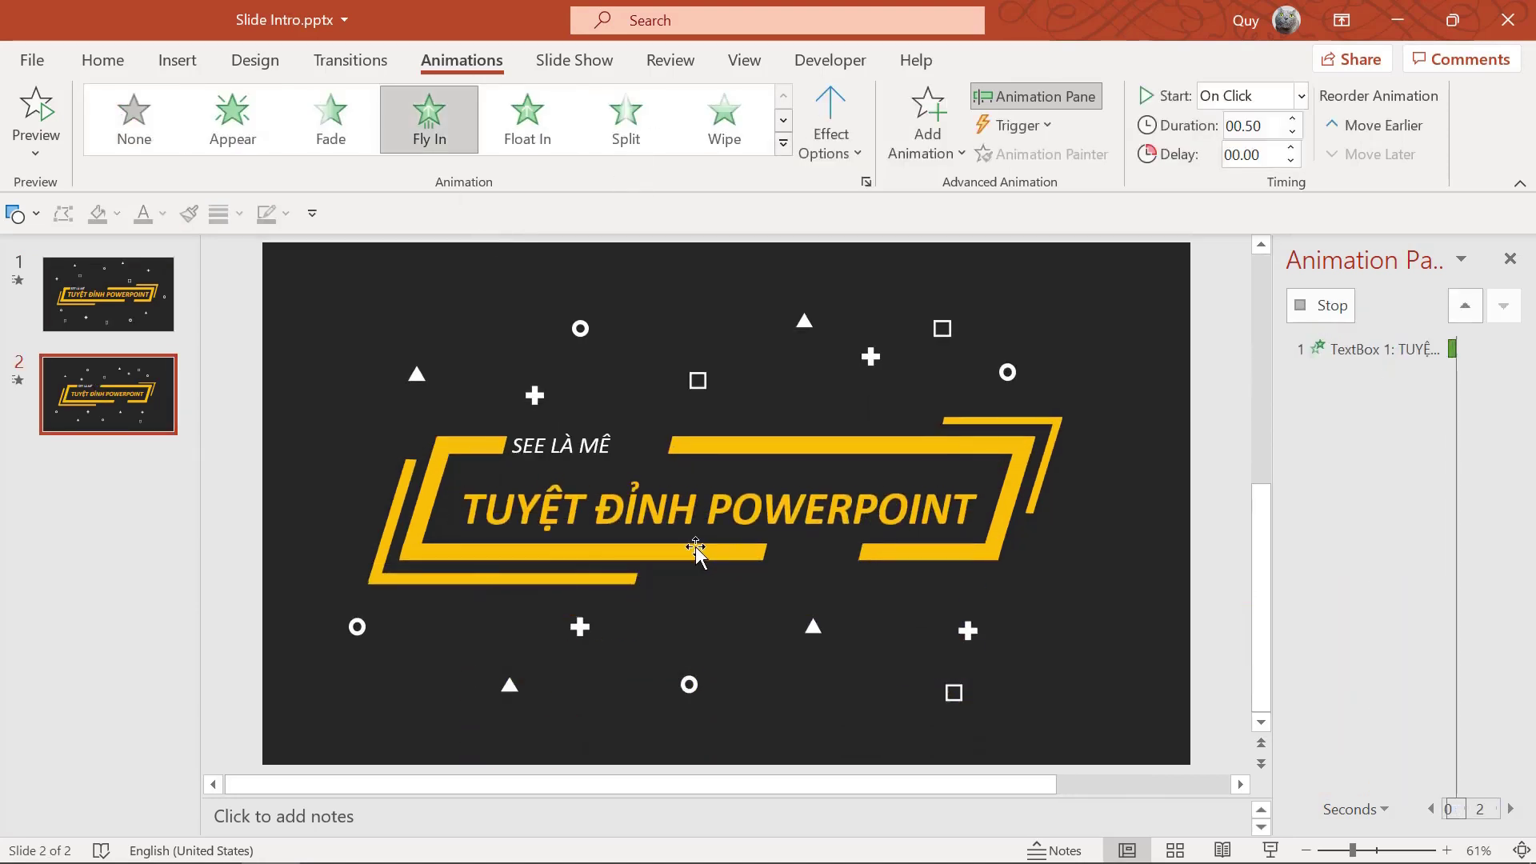
left_click(833, 149)
left_click(926, 583)
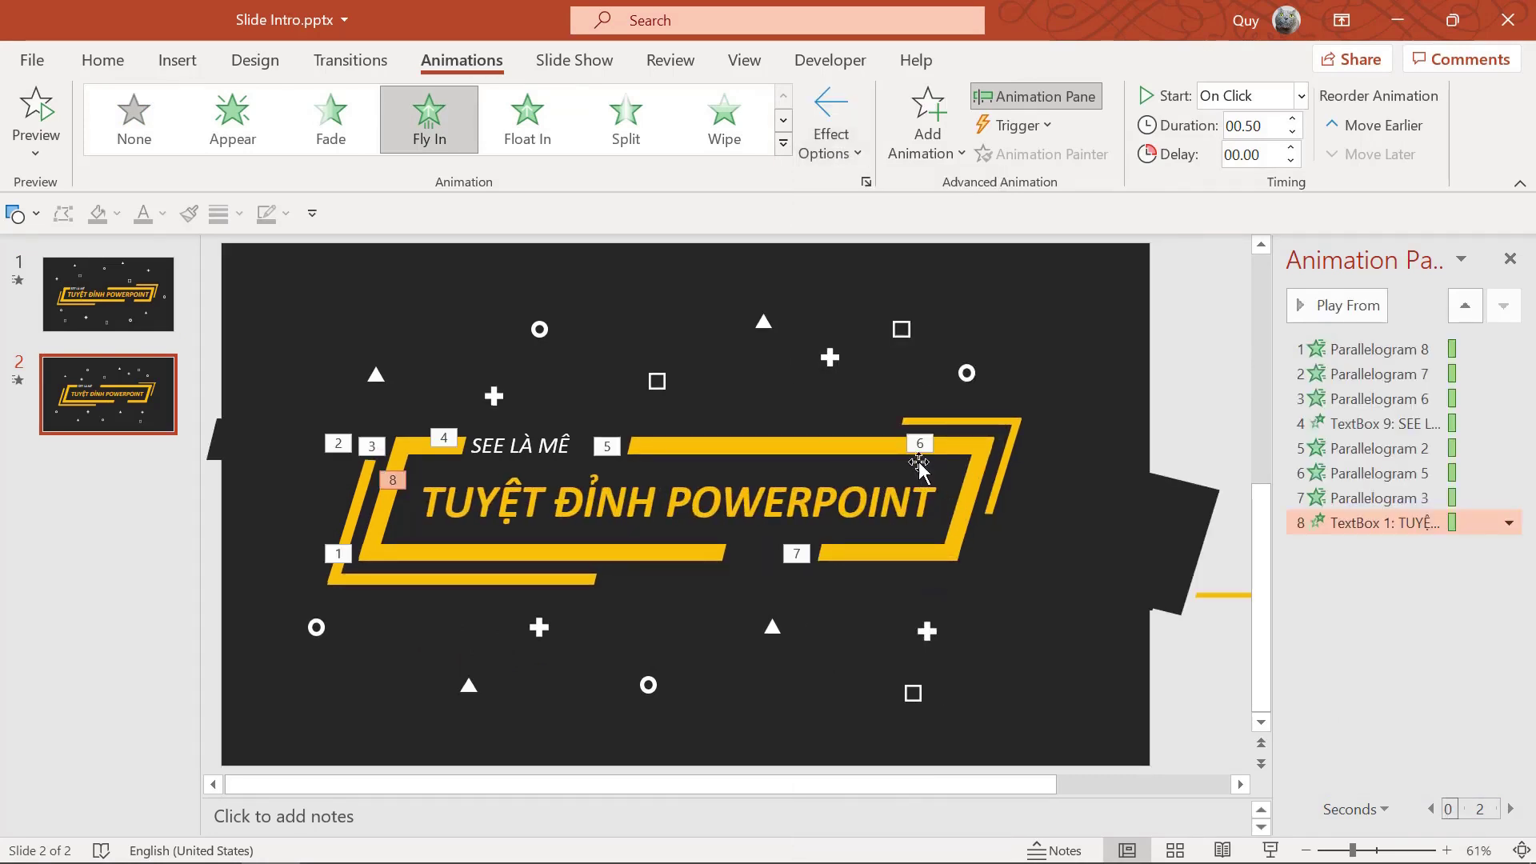
Move the title's animation to fifth place, right after SEE LÀ MÊ.
left_click(519, 442)
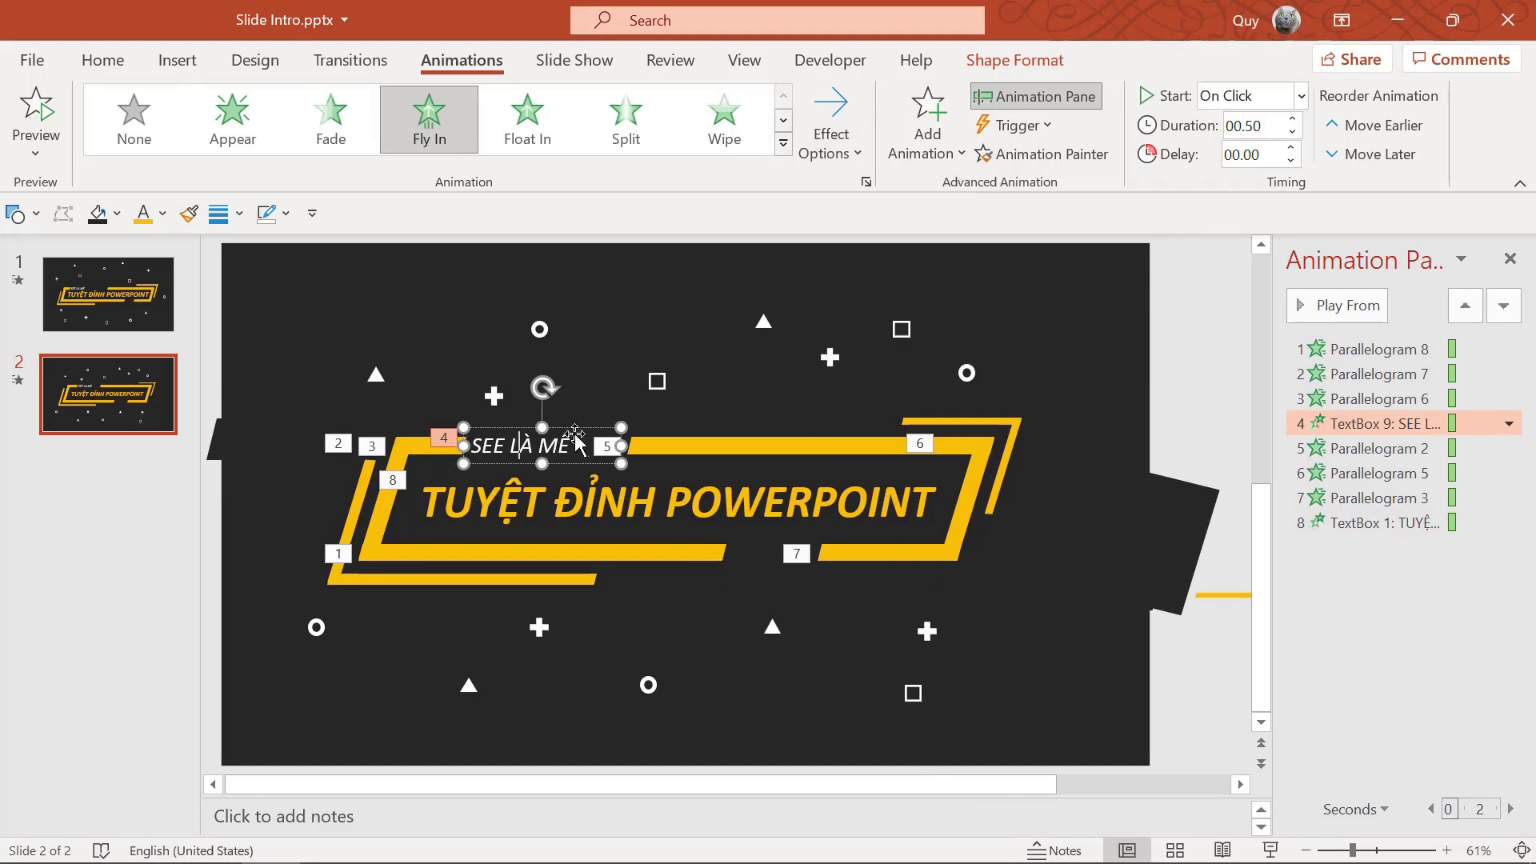
left_click(1384, 524)
left_click_drag(1370, 502, 1431, 432)
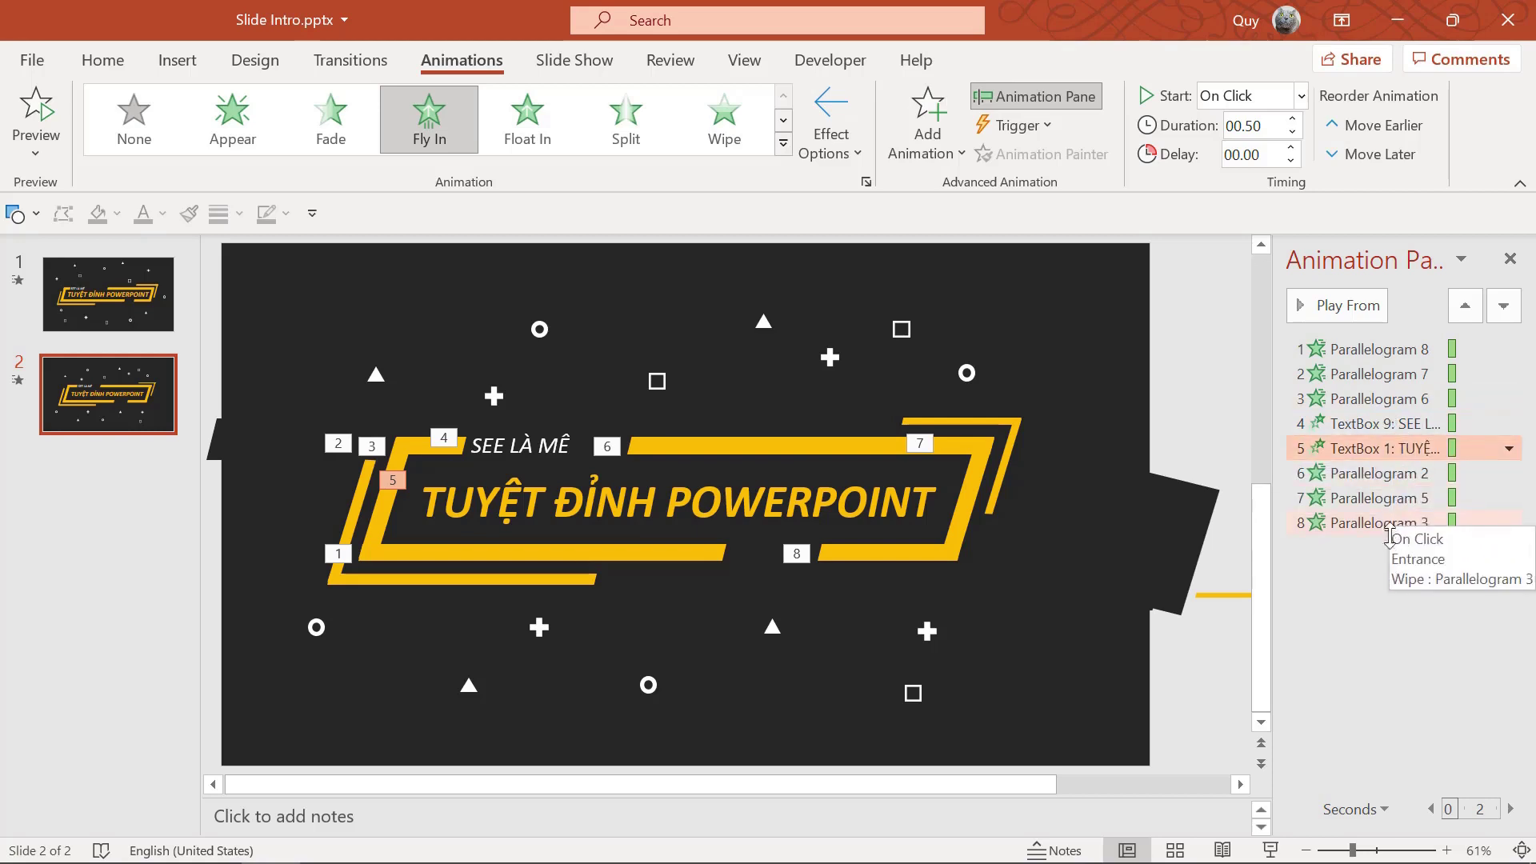
Give the thin top-right yellow line a Wipe From Left entrance.
left_click(1345, 525)
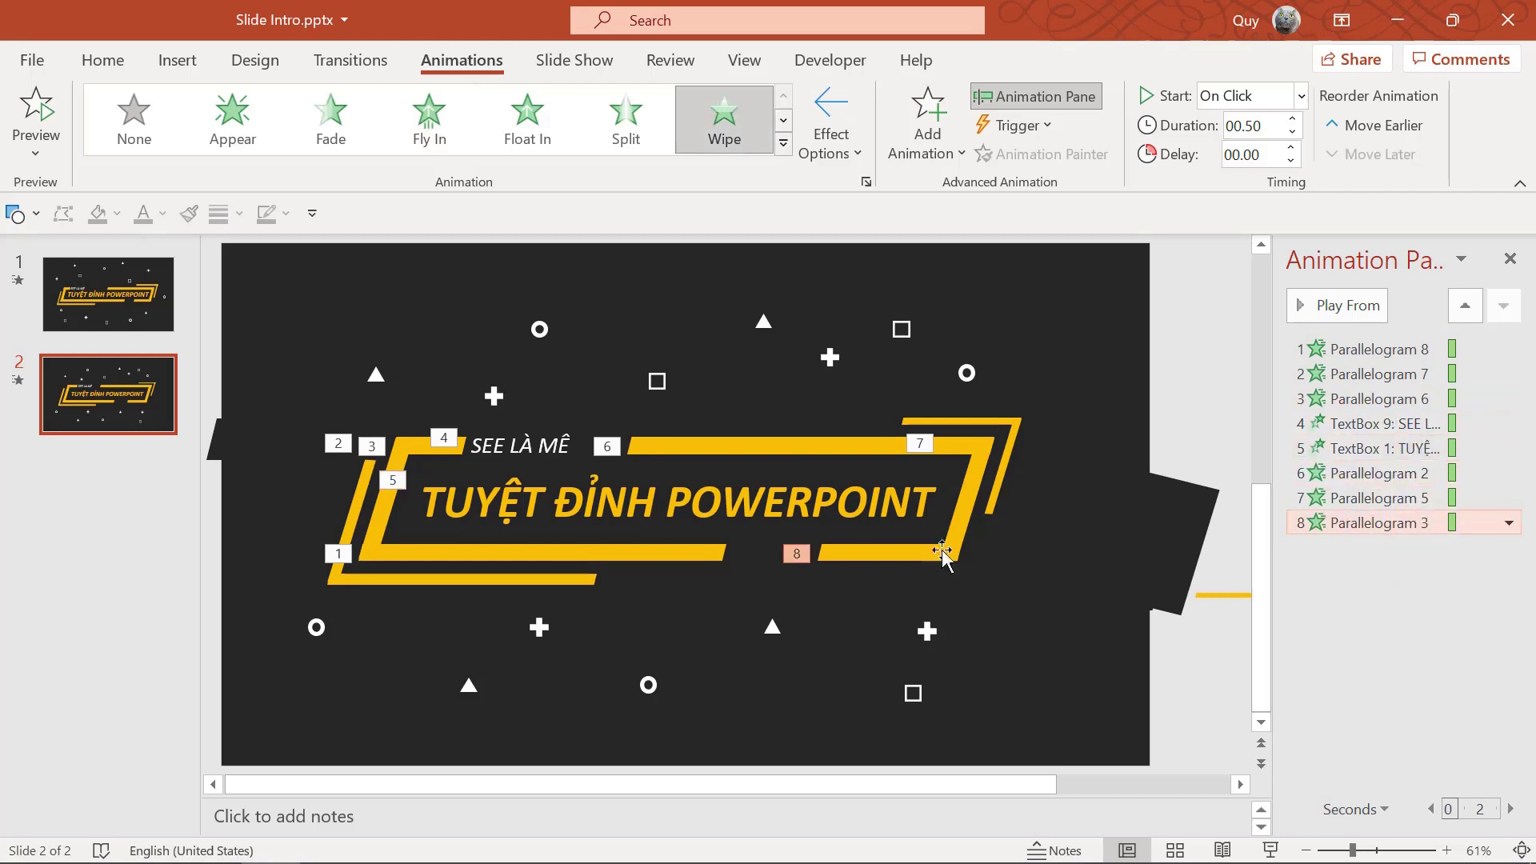
left_click(883, 553)
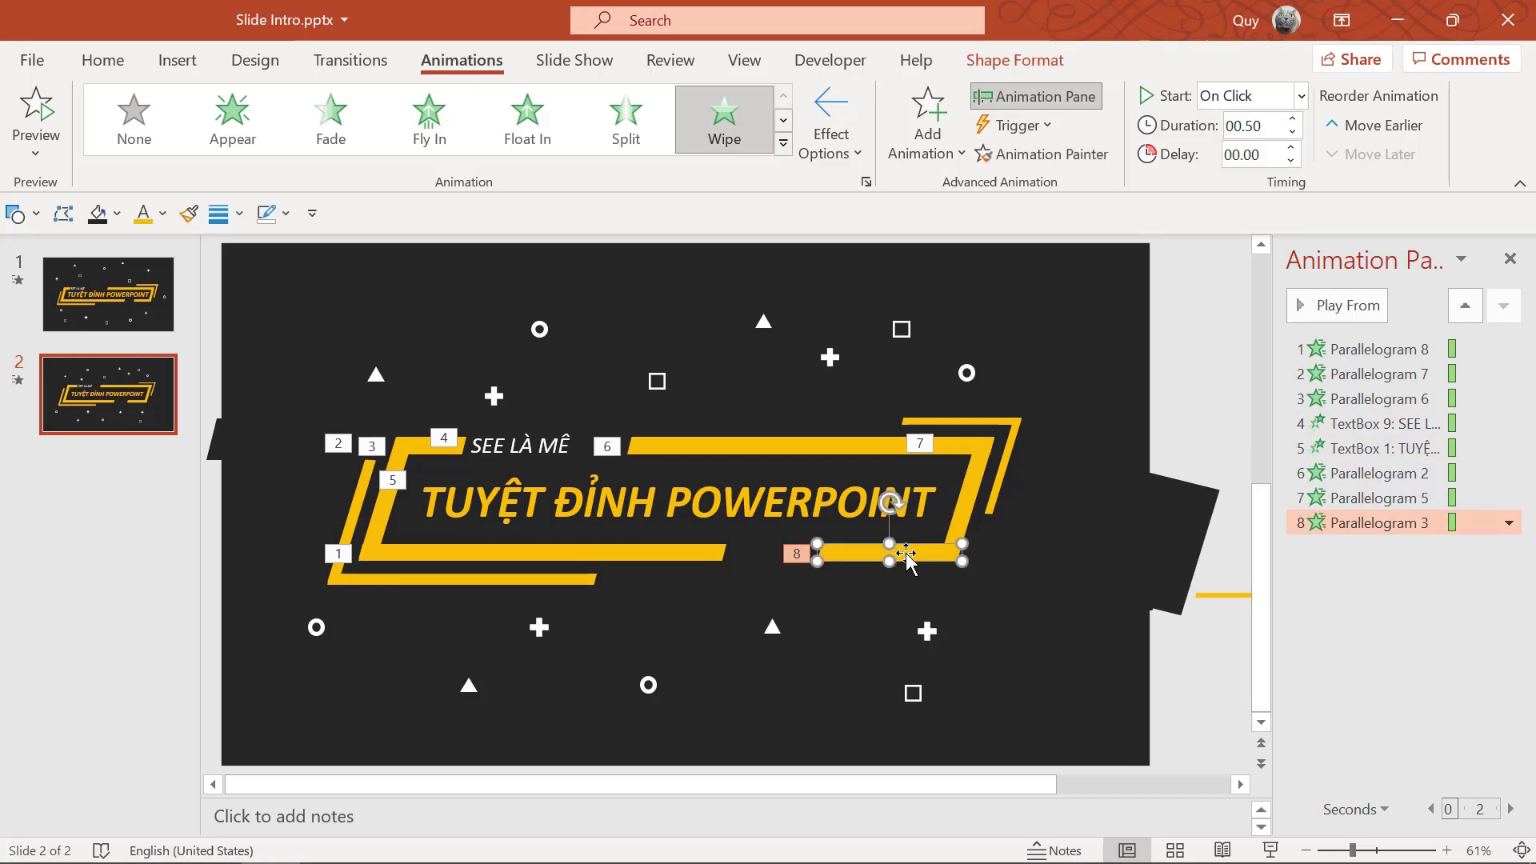
left_click(987, 430)
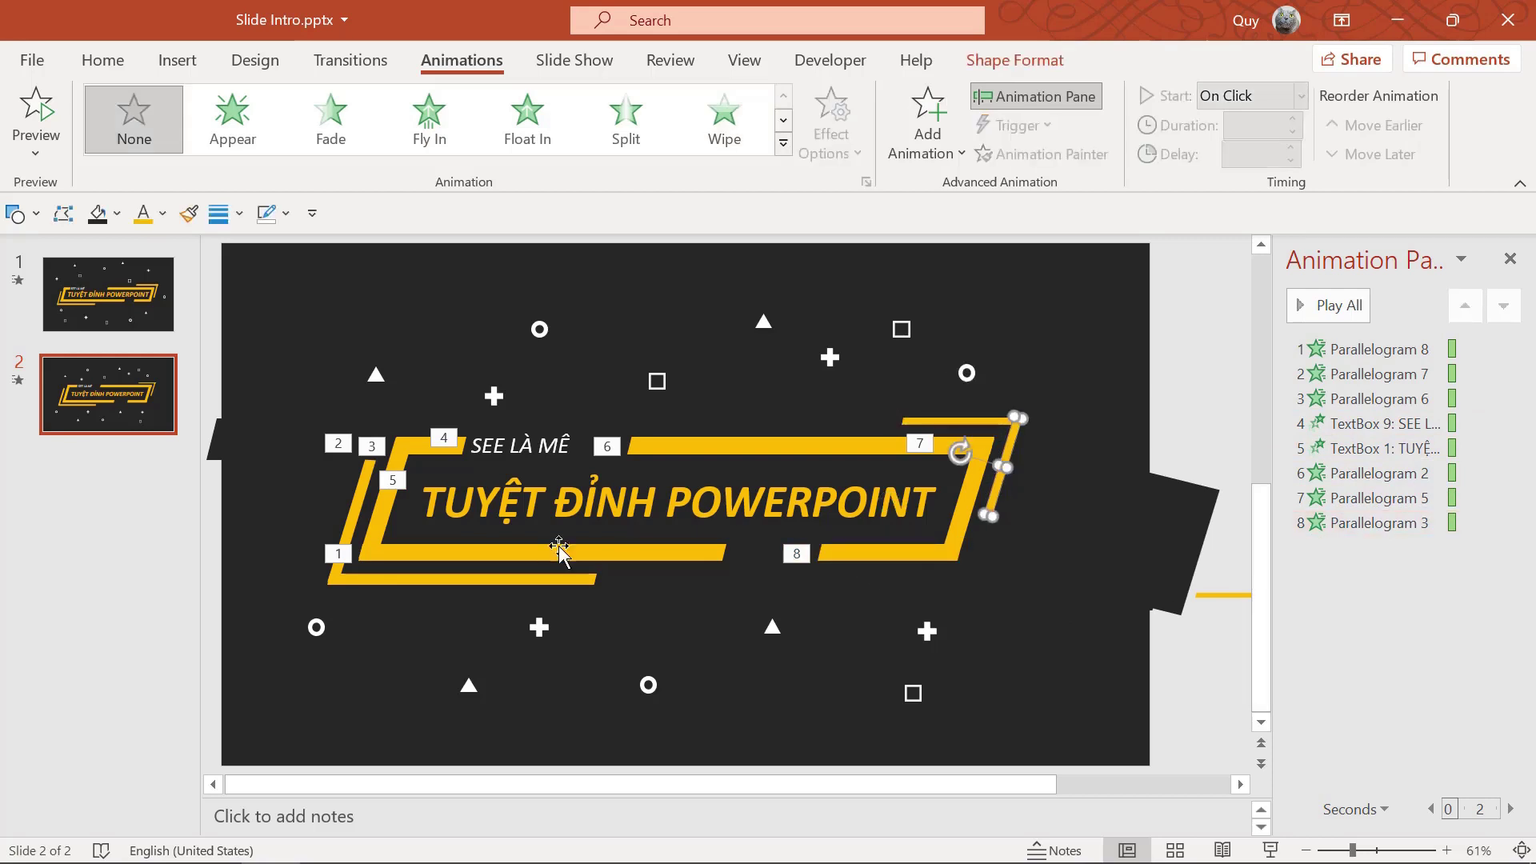
left_click(480, 580)
left_click(304, 505)
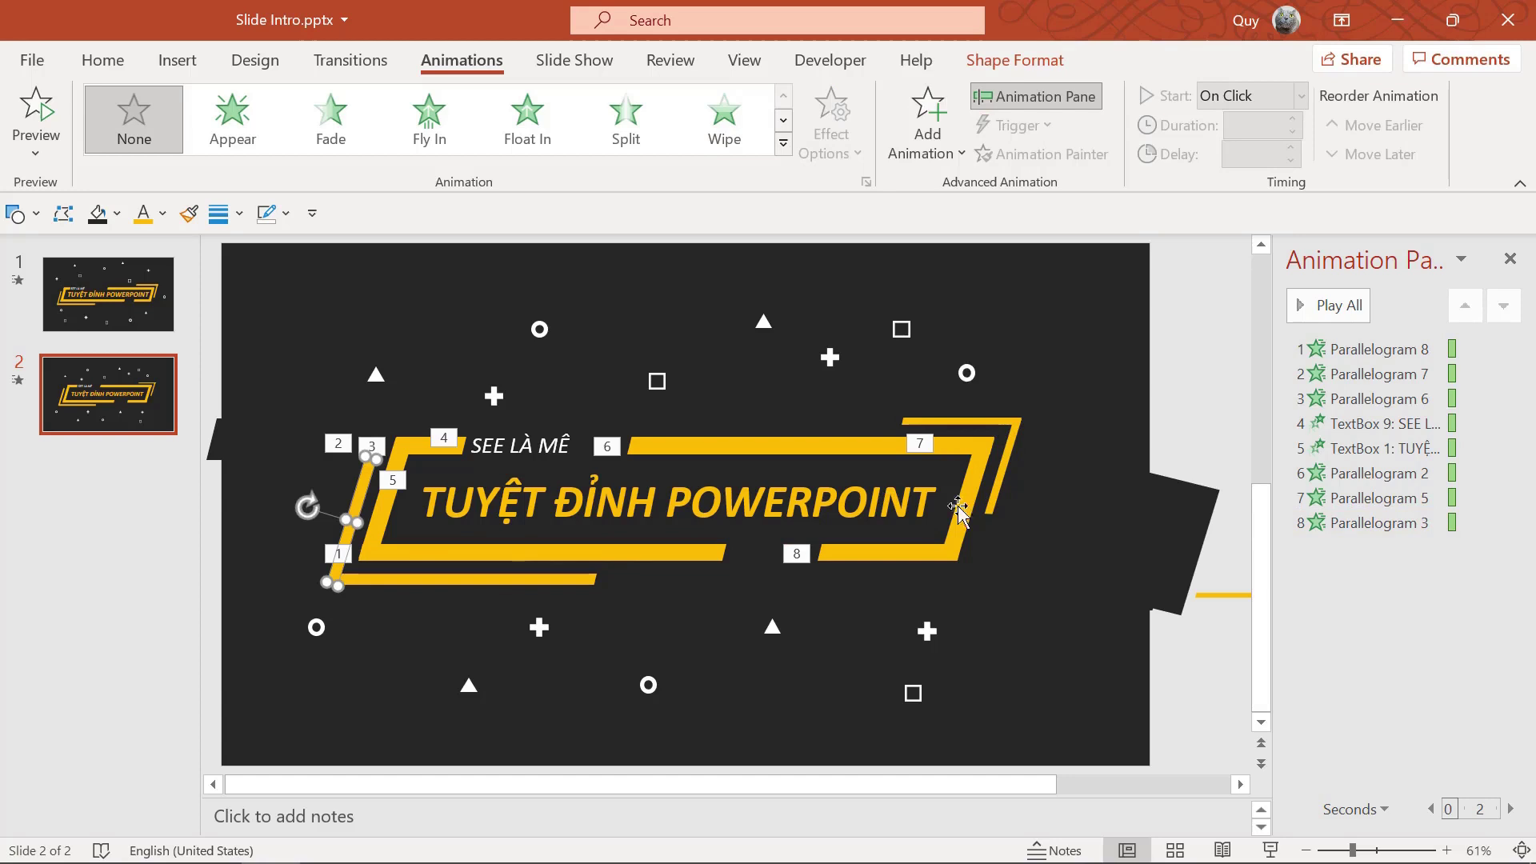
left_click(973, 422)
left_click(728, 106)
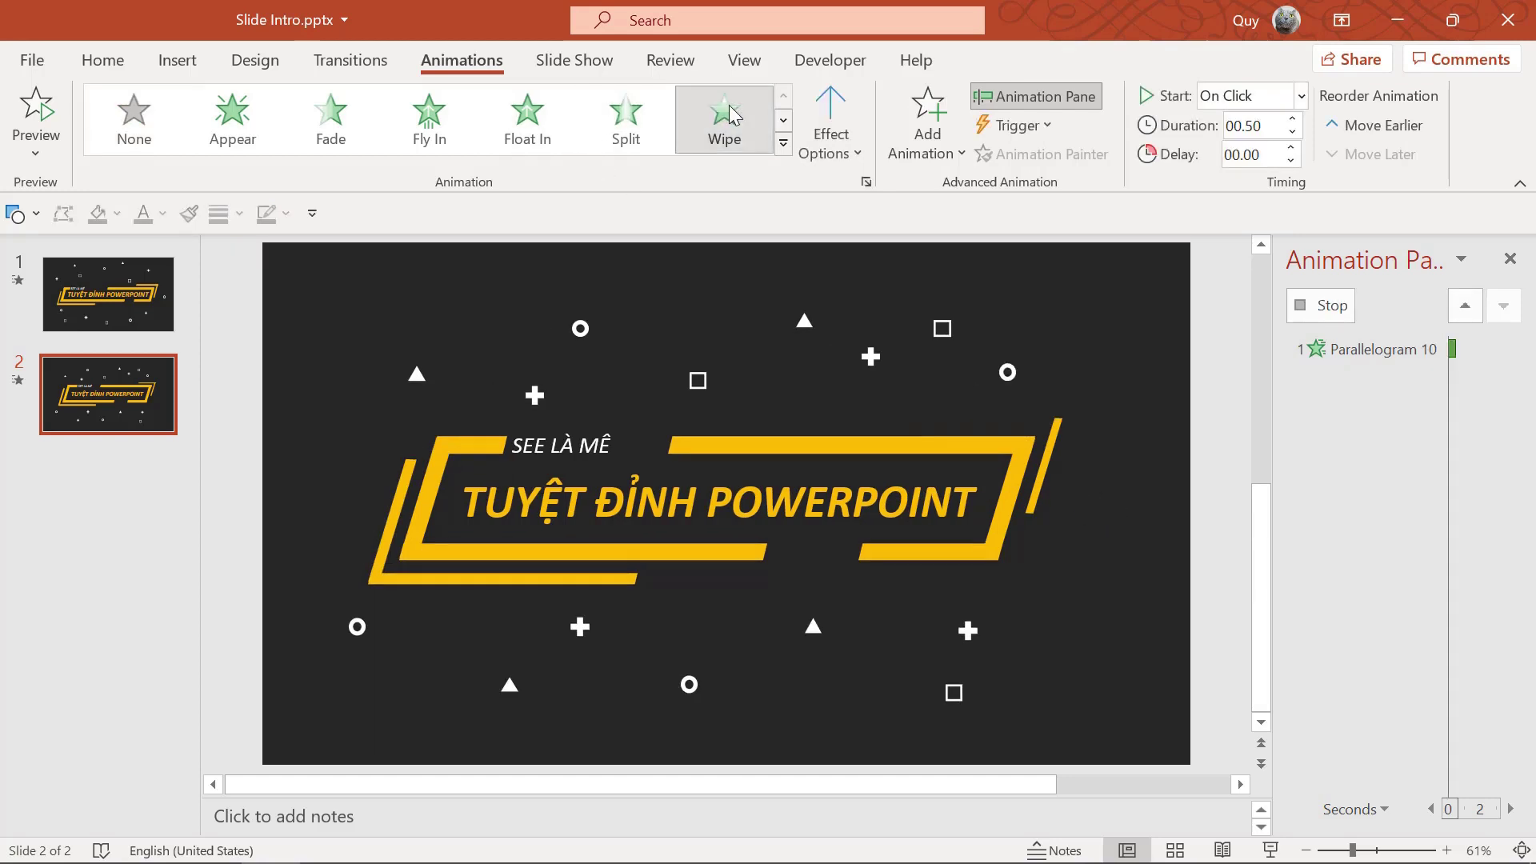
left_click(853, 126)
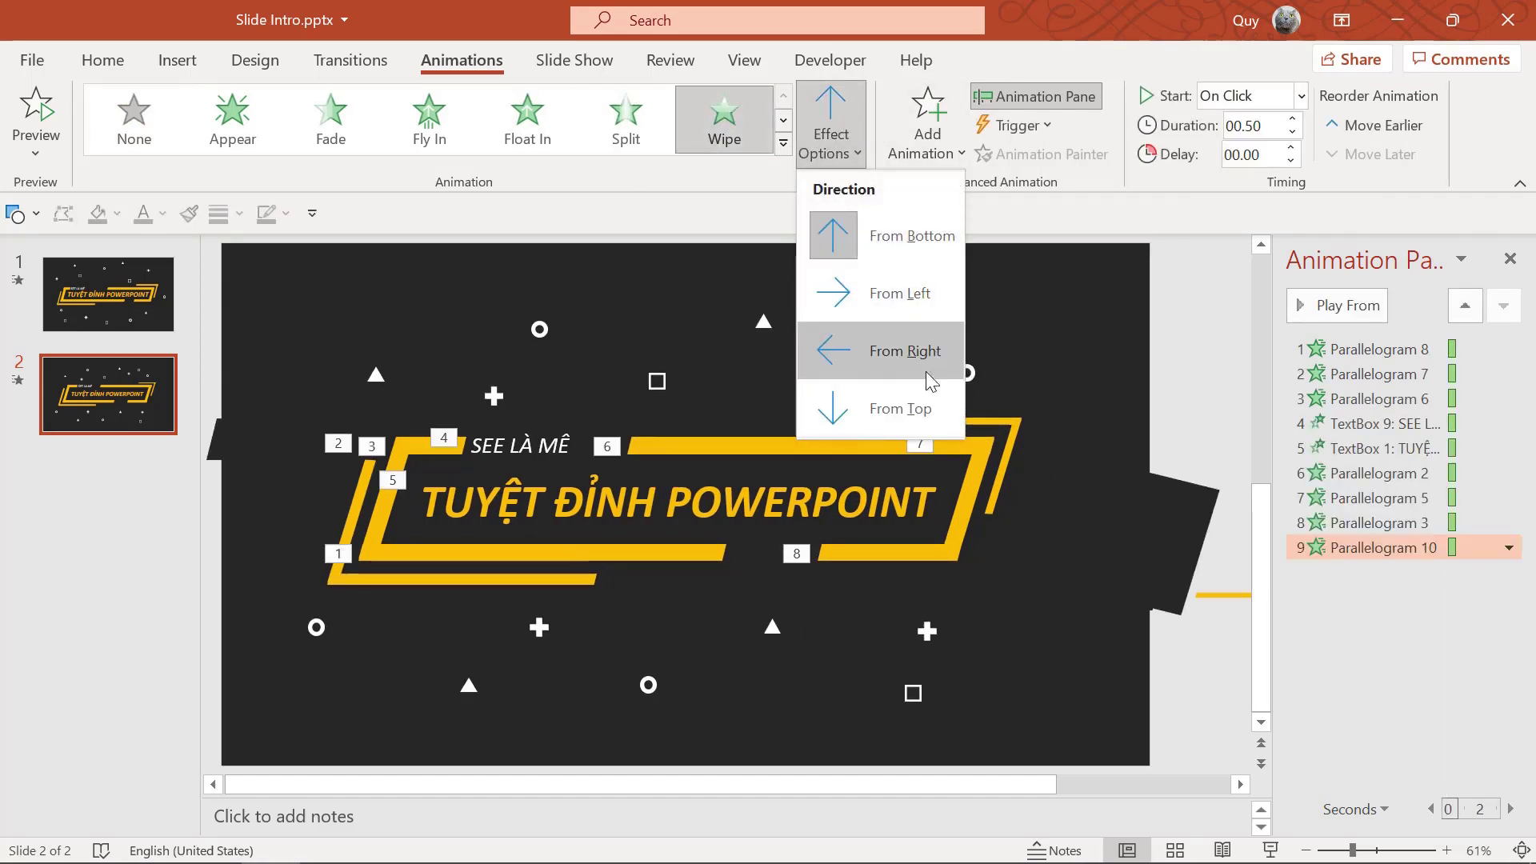
left_click(904, 290)
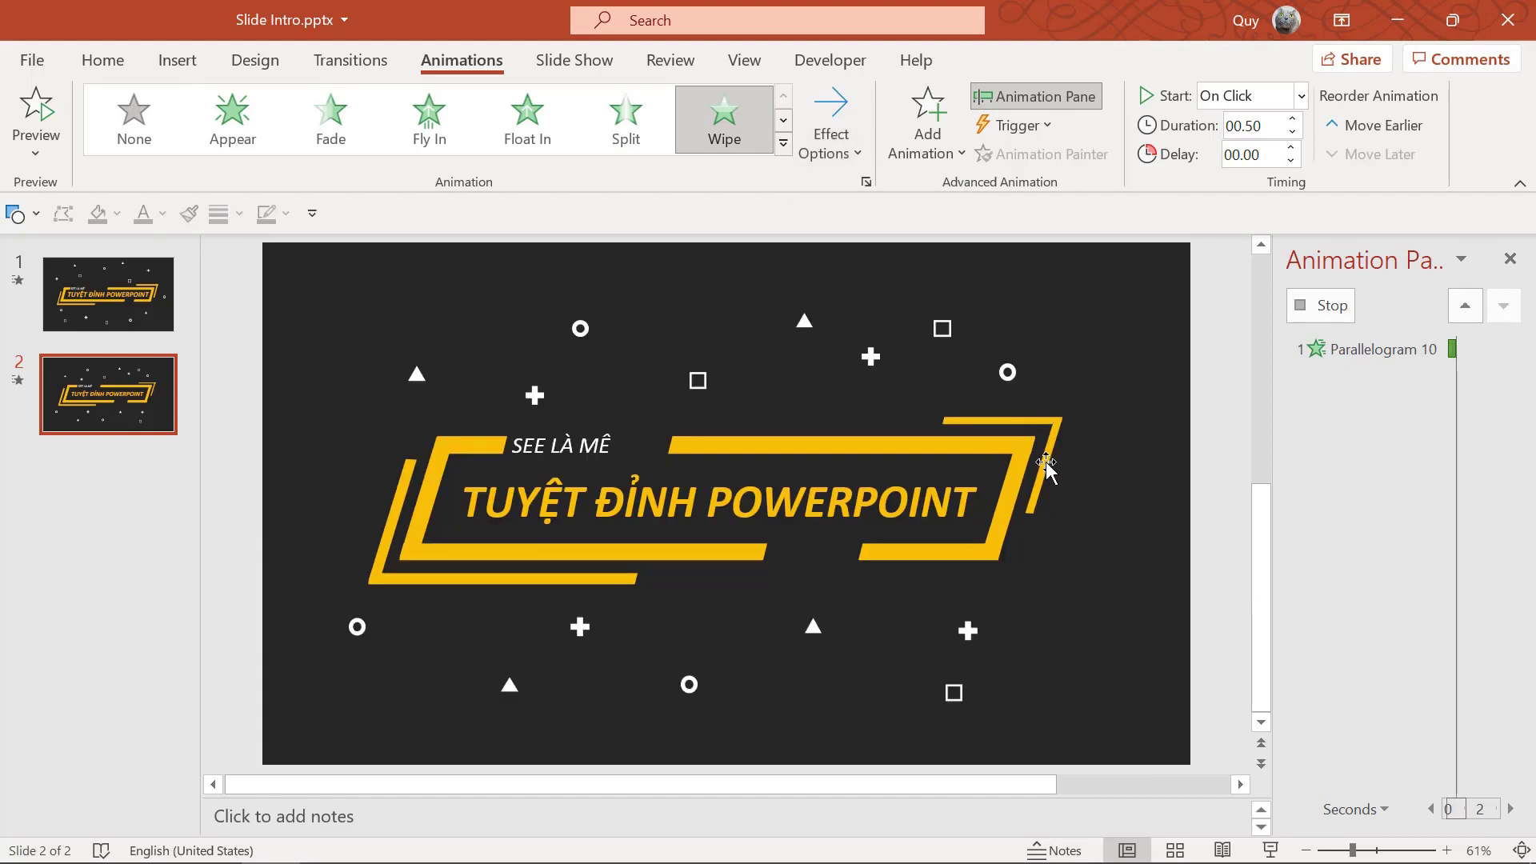
Give the right yellow frame piece a Wipe From Top entrance.
left_click(1008, 460)
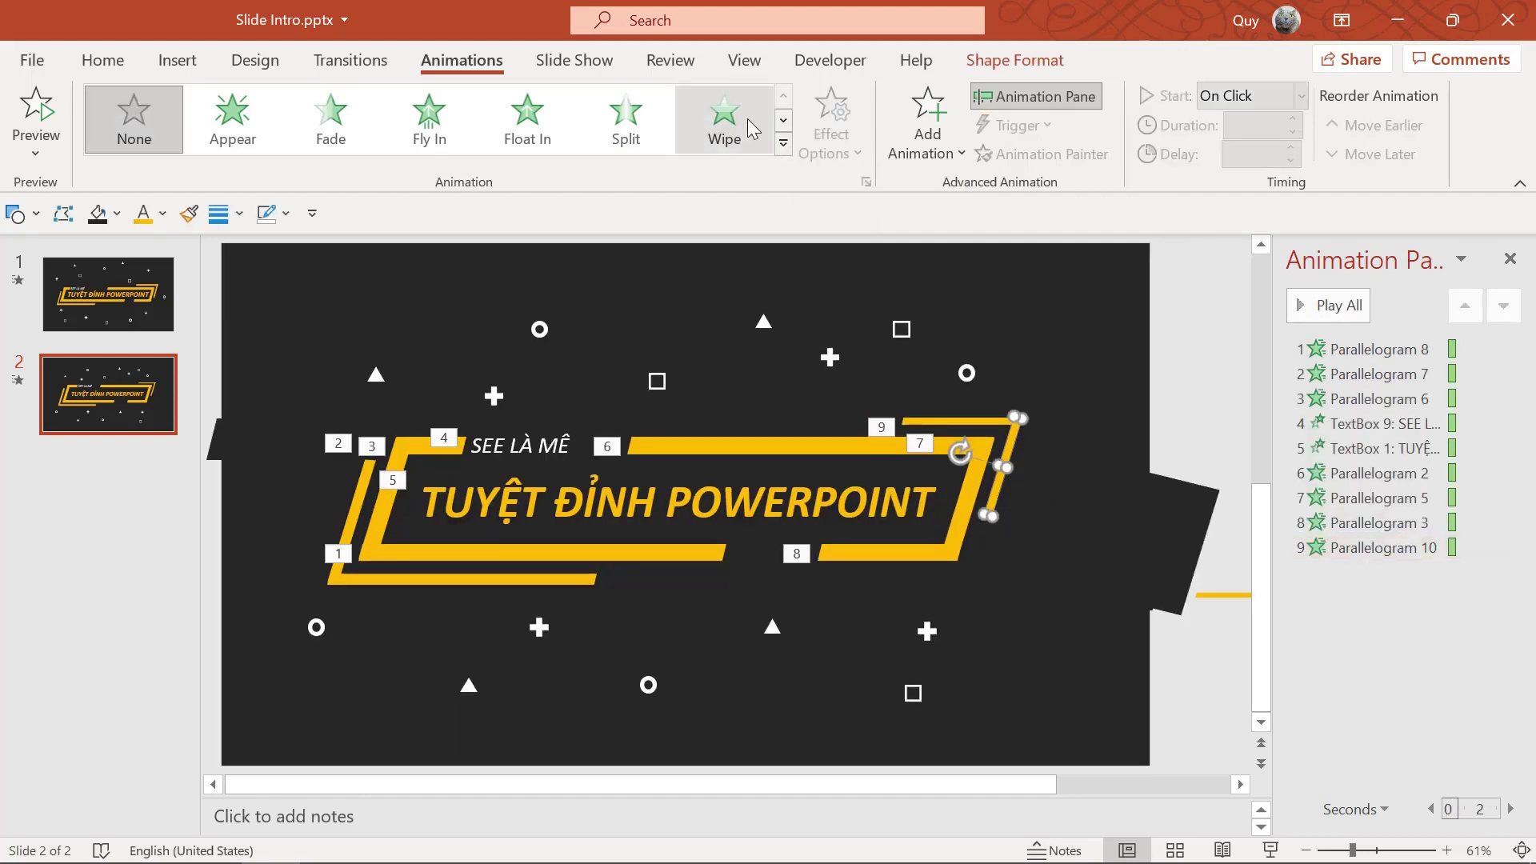
left_click(724, 120)
left_click(847, 119)
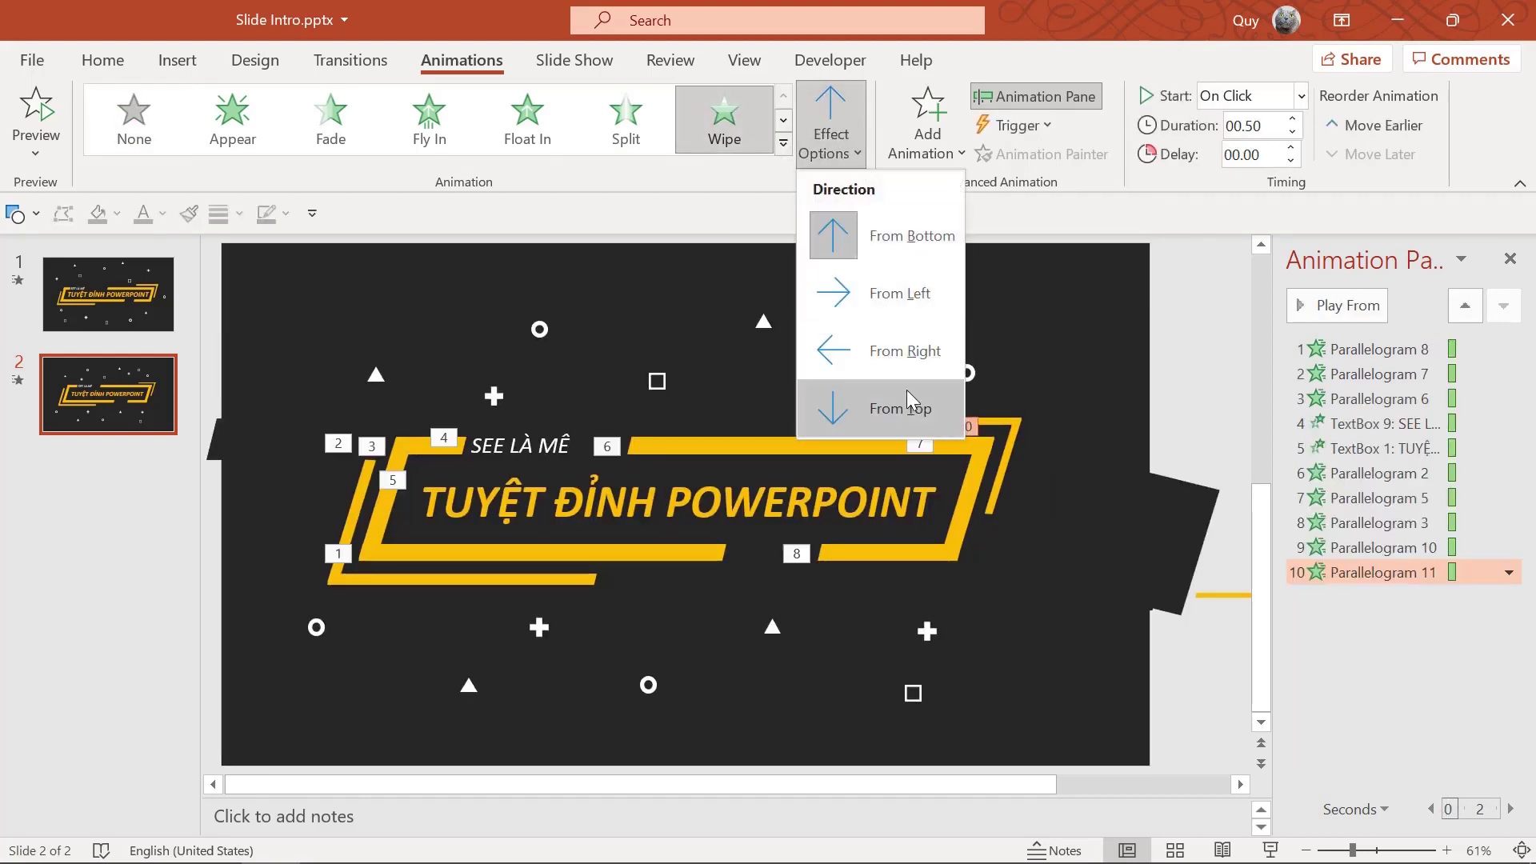
left_click(906, 390)
Add Wipe From Right to the bottom-left bar and a Wipe entrance to the left bar.
left_click(510, 581)
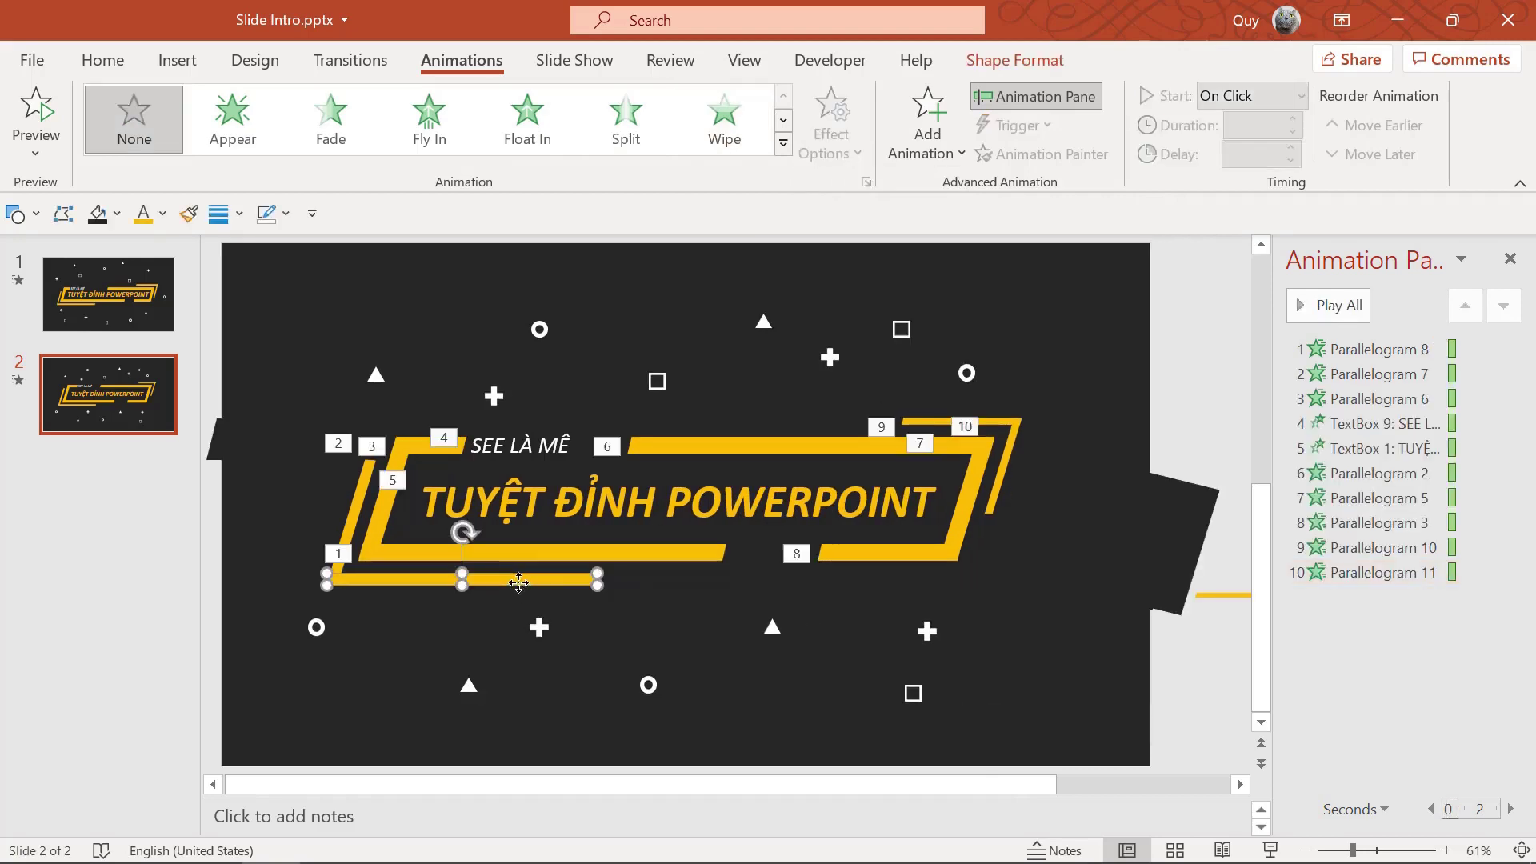
left_click(724, 120)
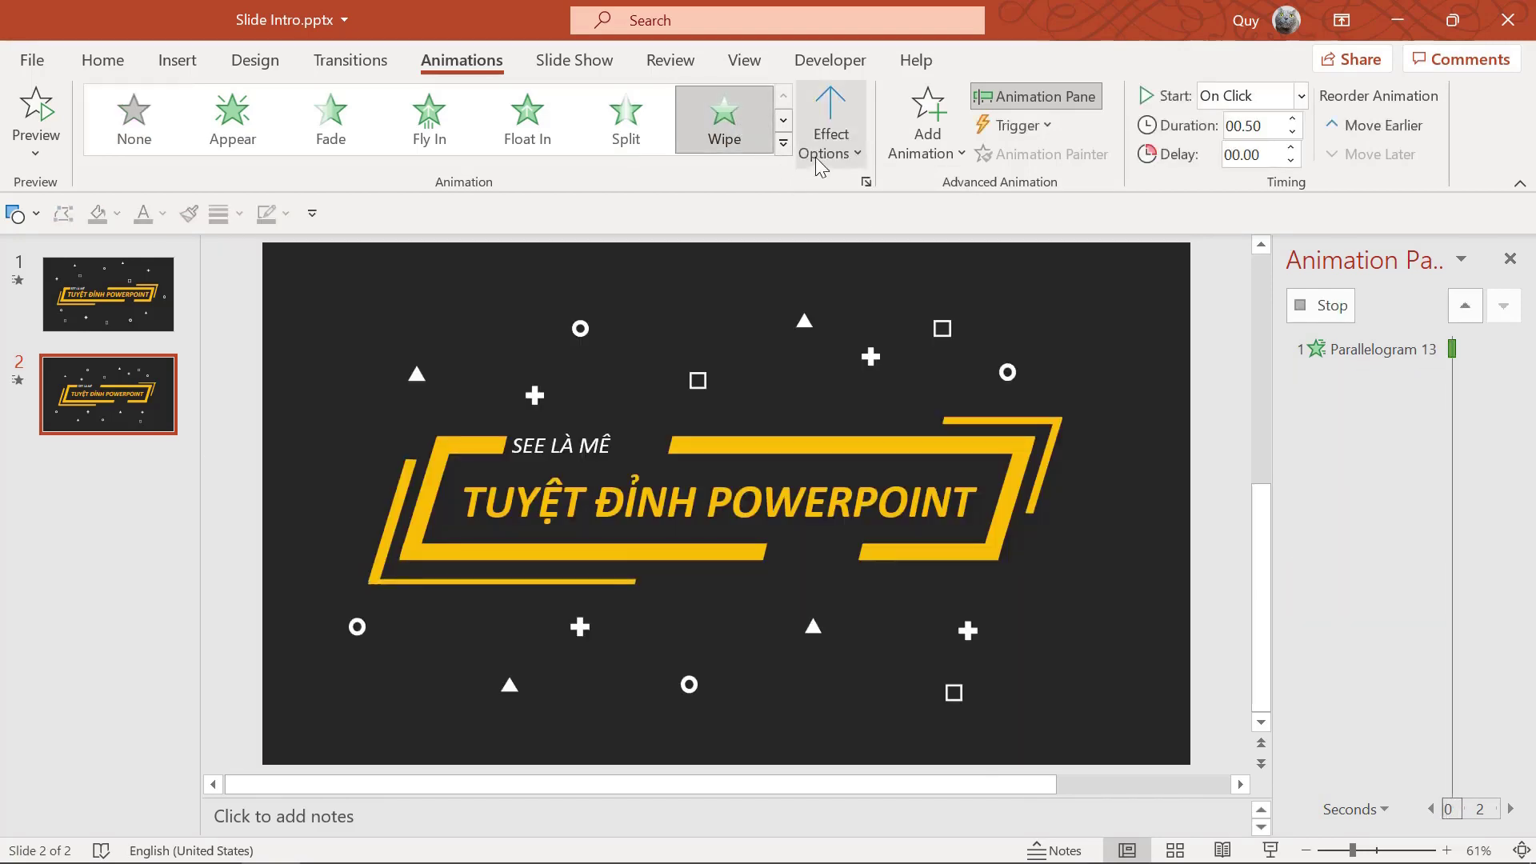
left_click(916, 141)
left_click(916, 142)
left_click(832, 136)
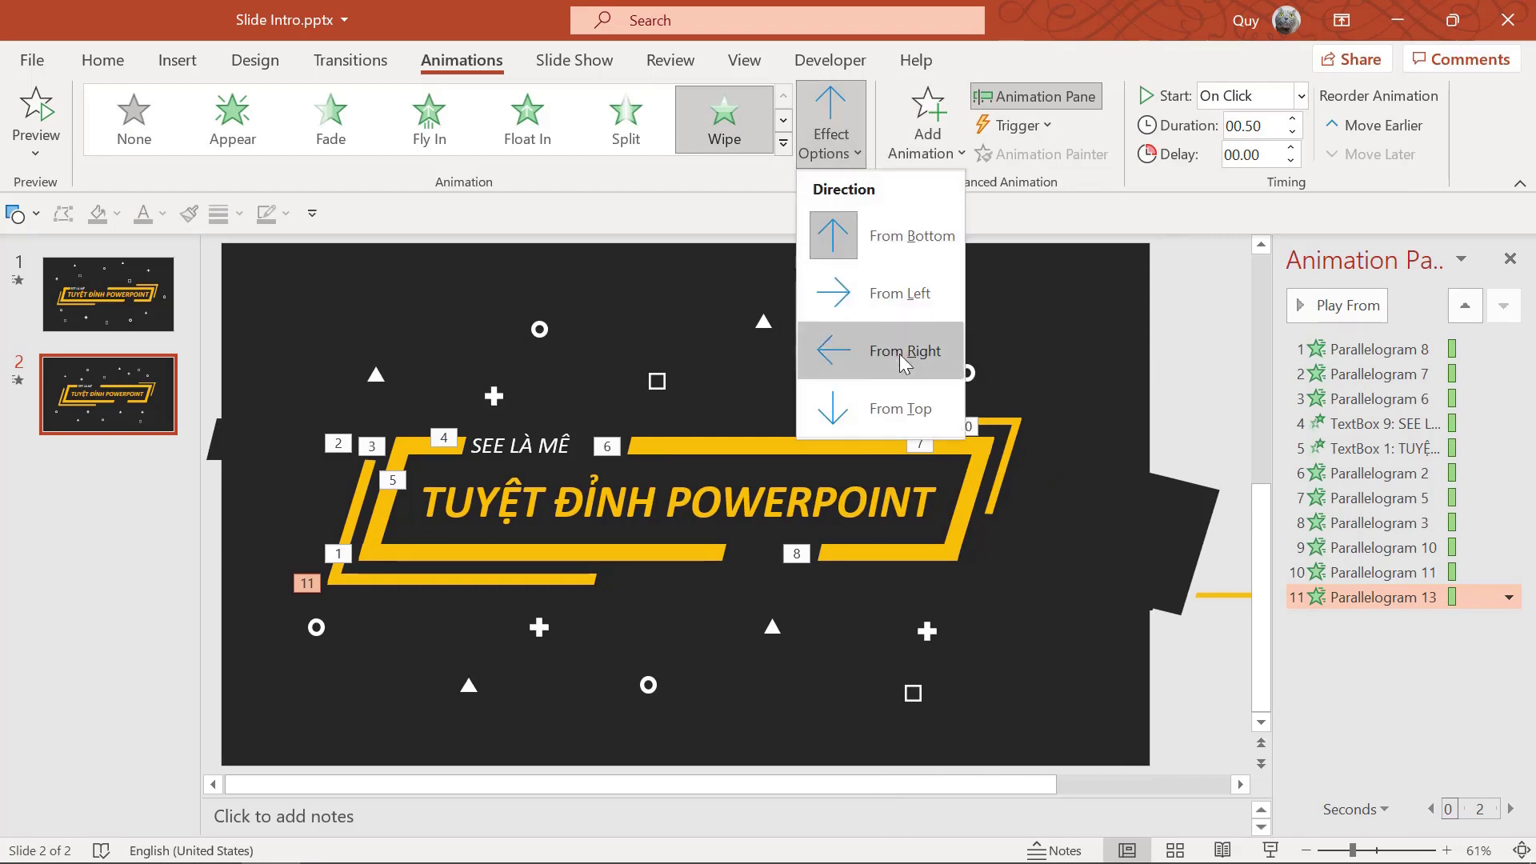
left_click(896, 362)
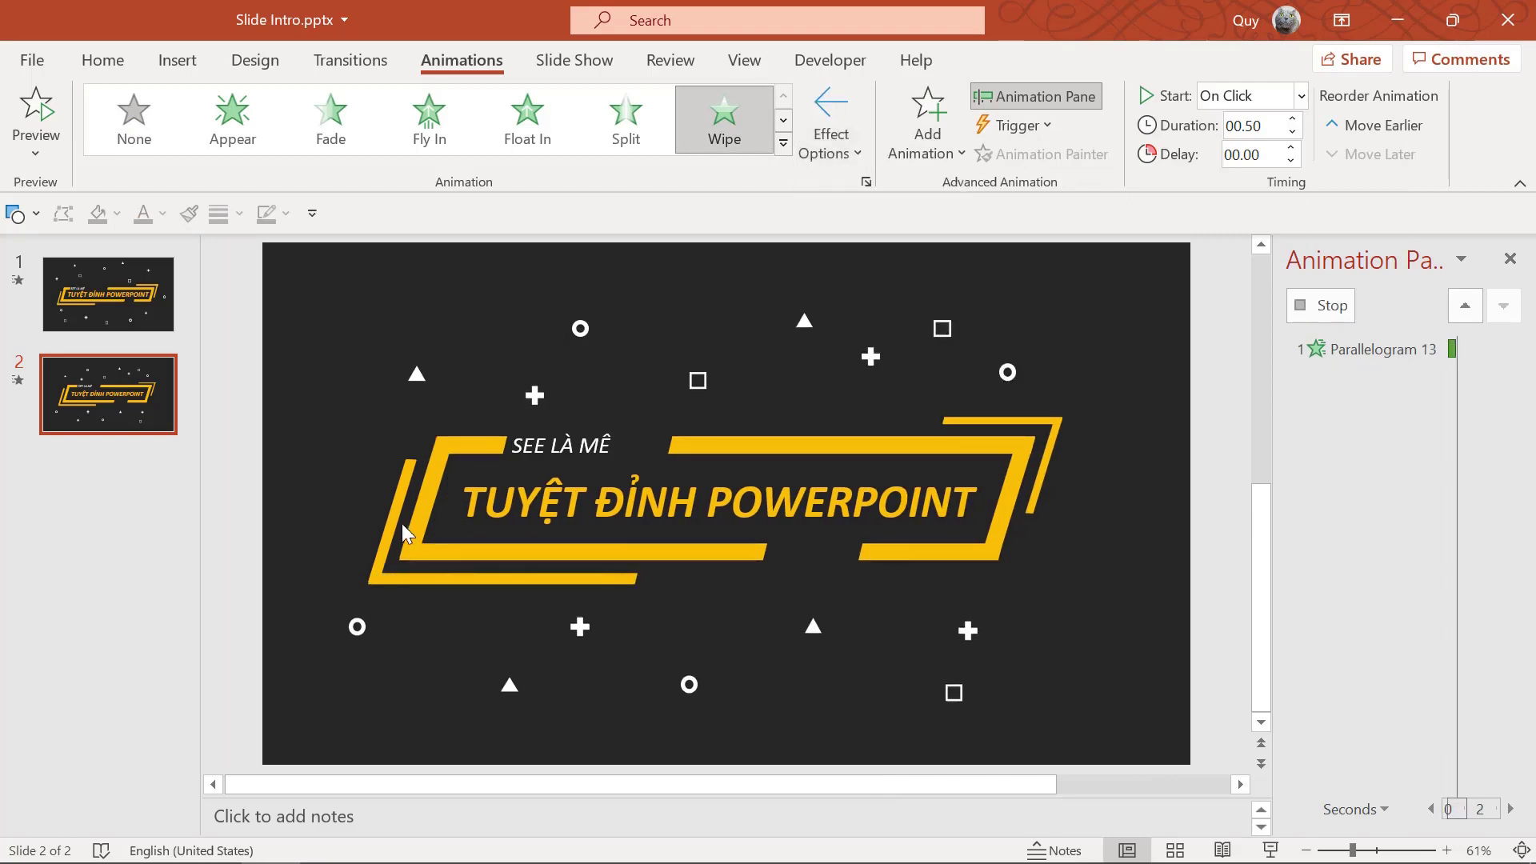
left_click(361, 512)
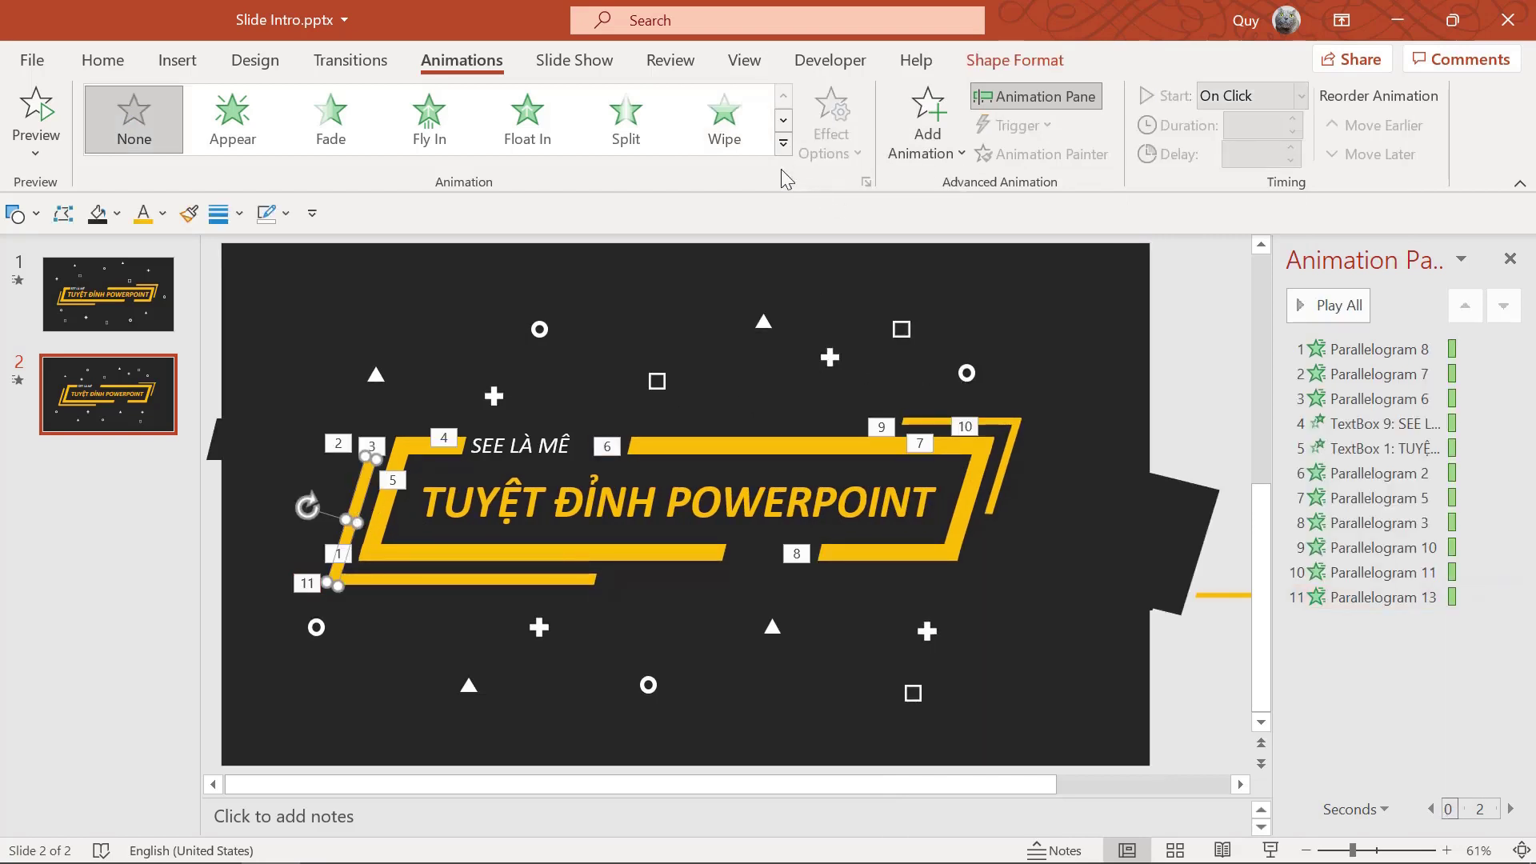
left_click(724, 116)
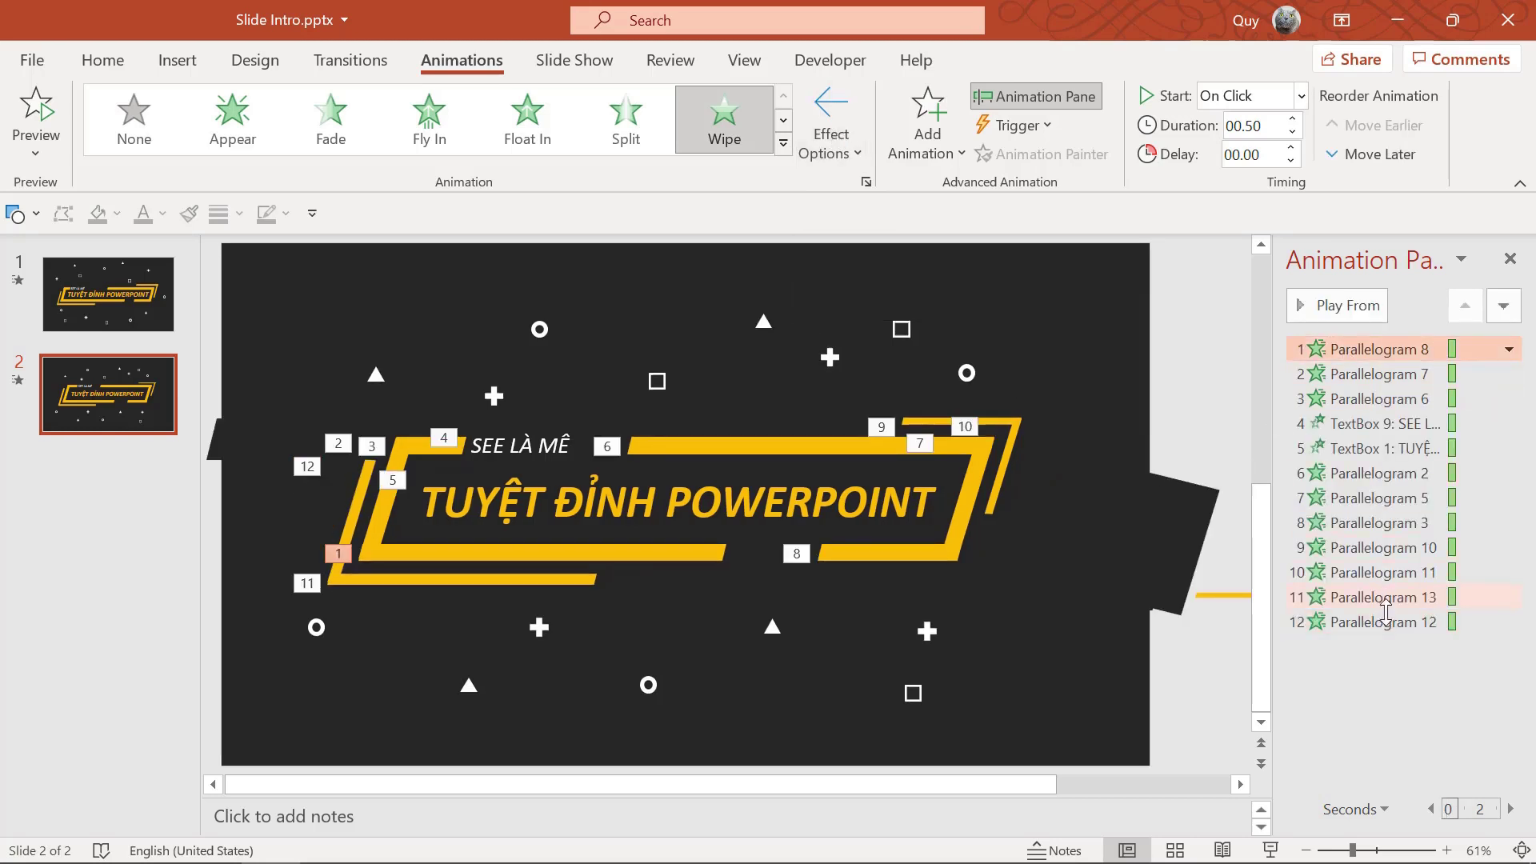
Set all twelve animations to start After Previous with a 0.25 s duration.
left_click(1387, 621, "shift")
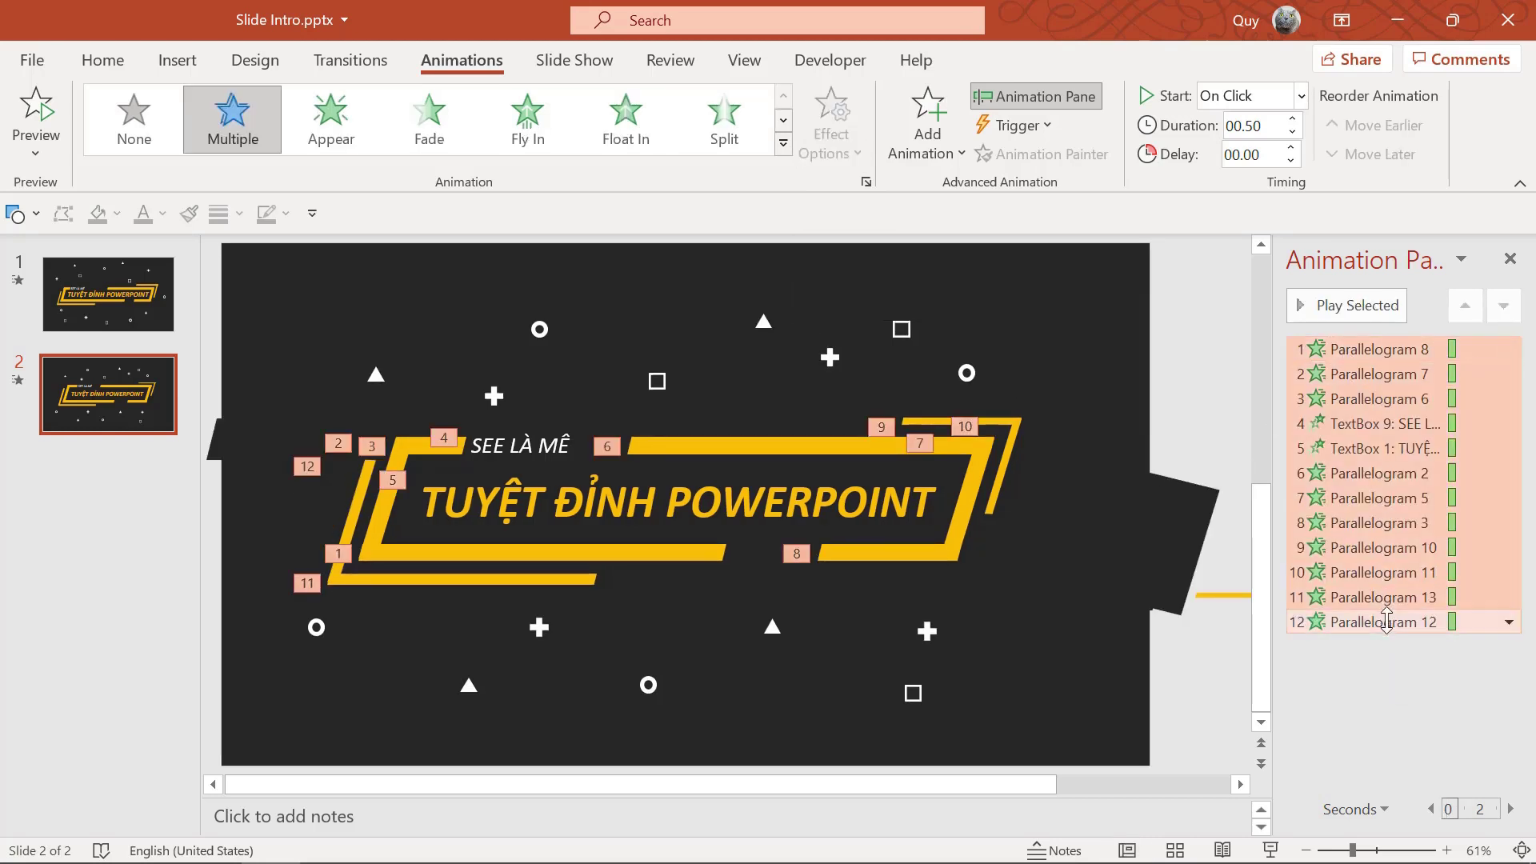
left_click(1302, 97)
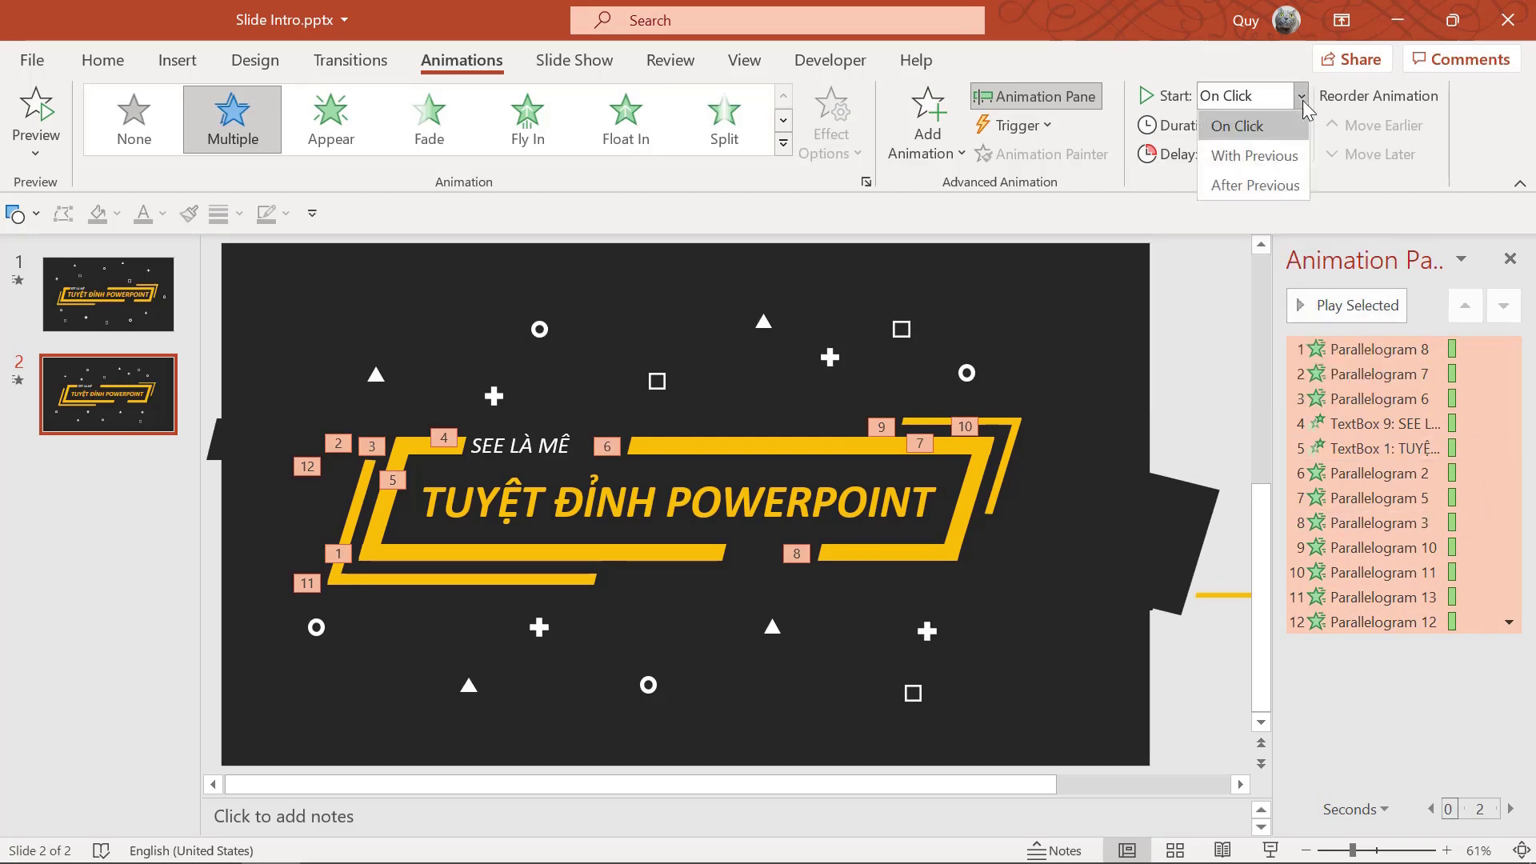
left_click(1269, 188)
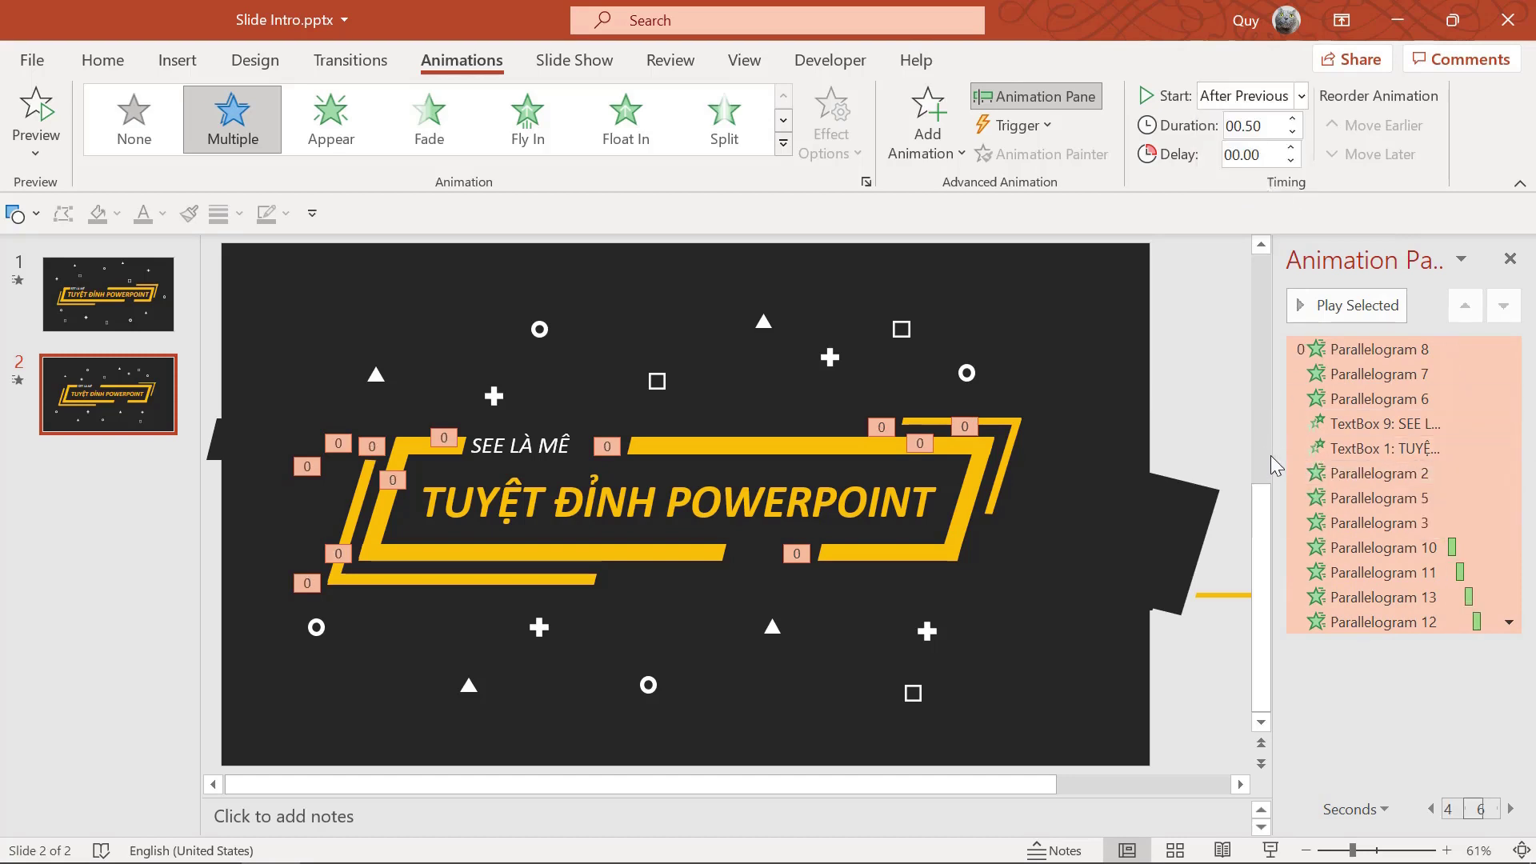
left_click_drag(1272, 456, 1122, 462)
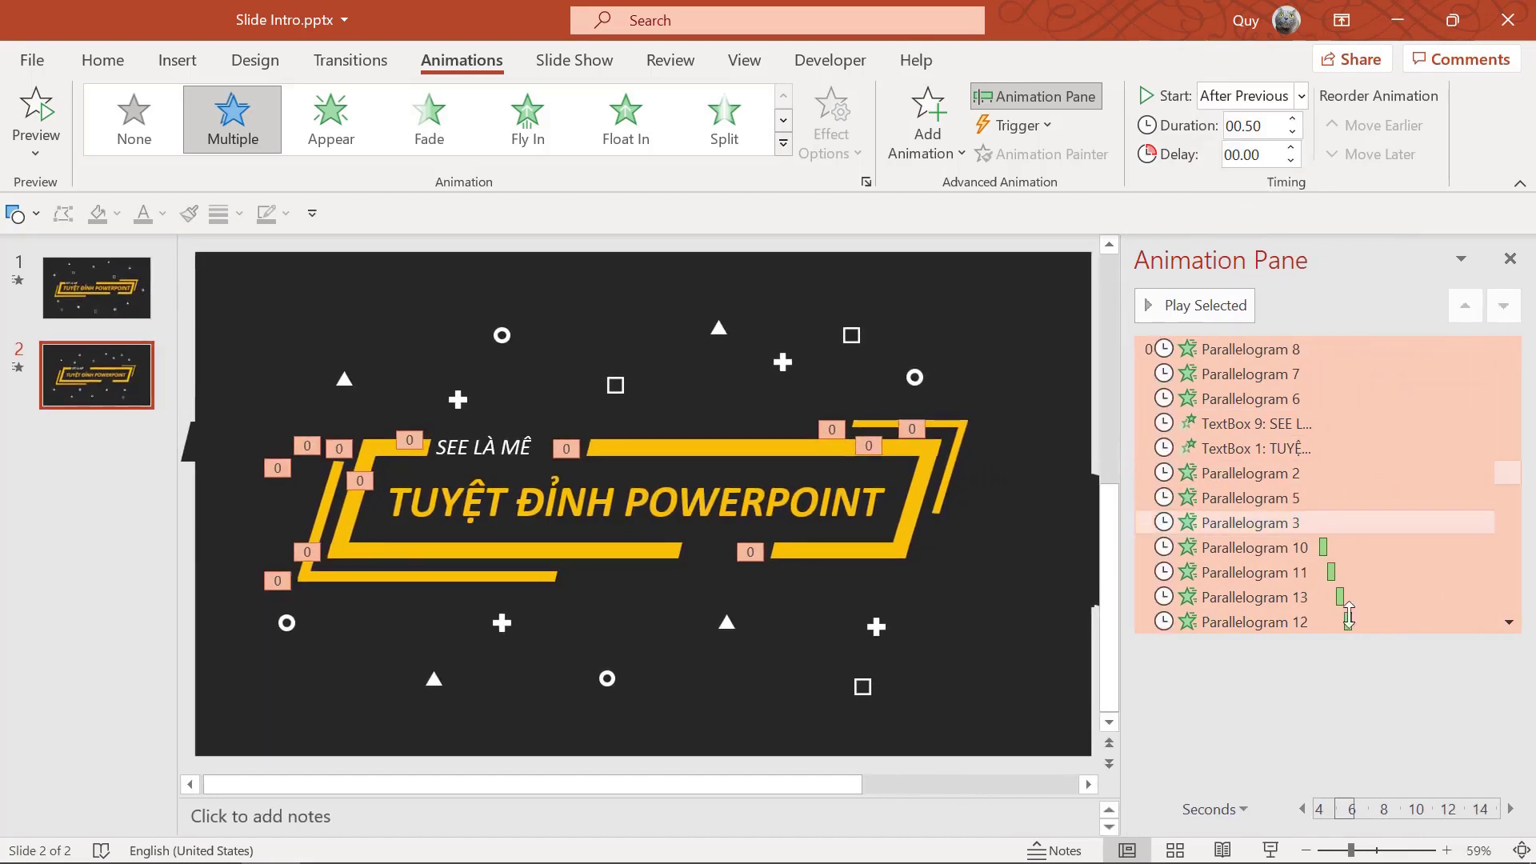
left_click(1302, 809)
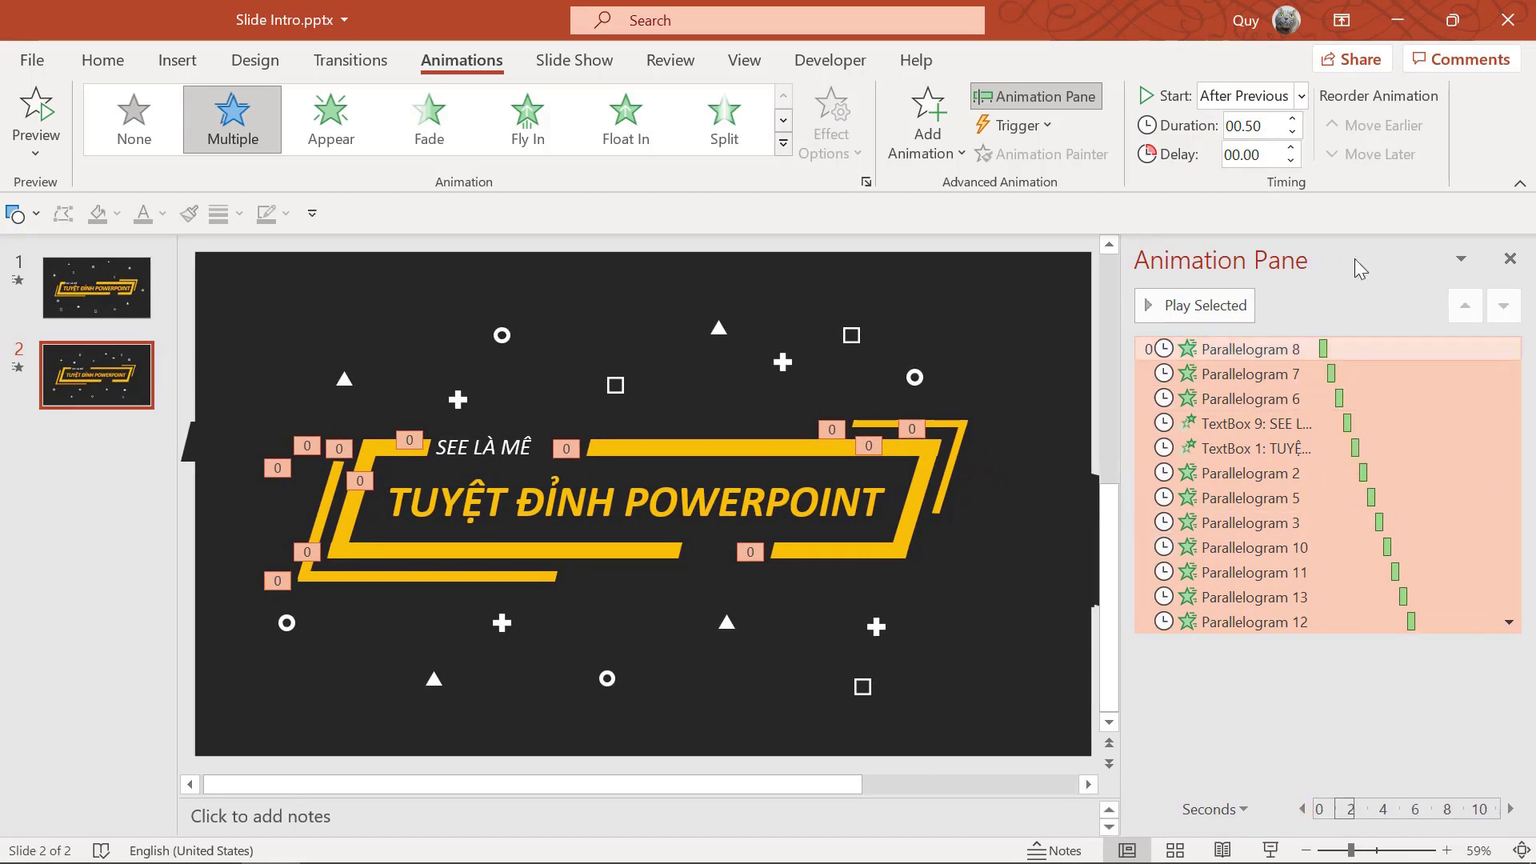
left_click(1257, 126)
type("0.")
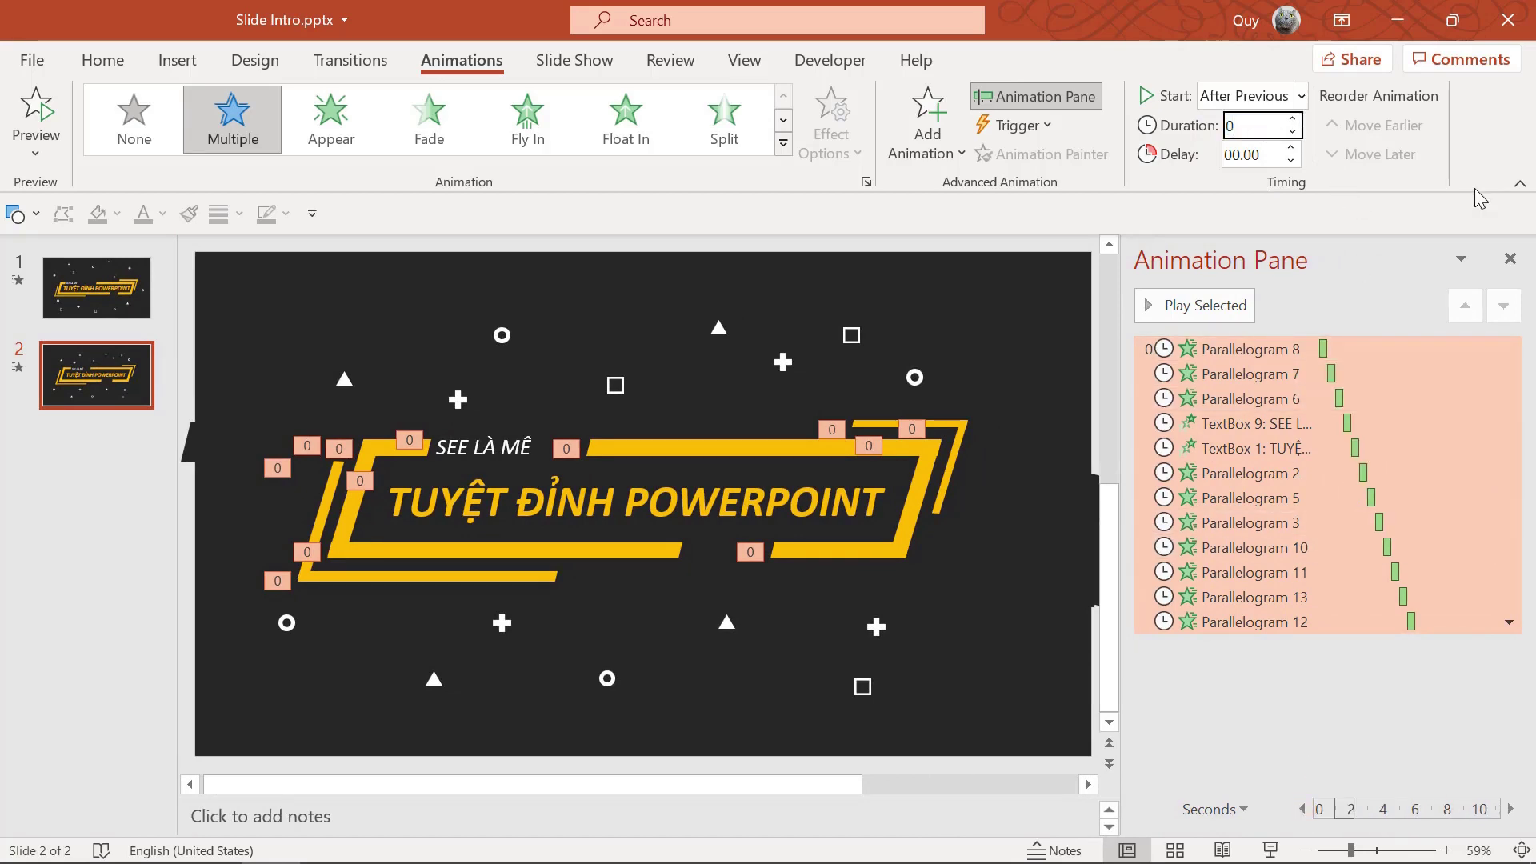
type("25")
key("Return")
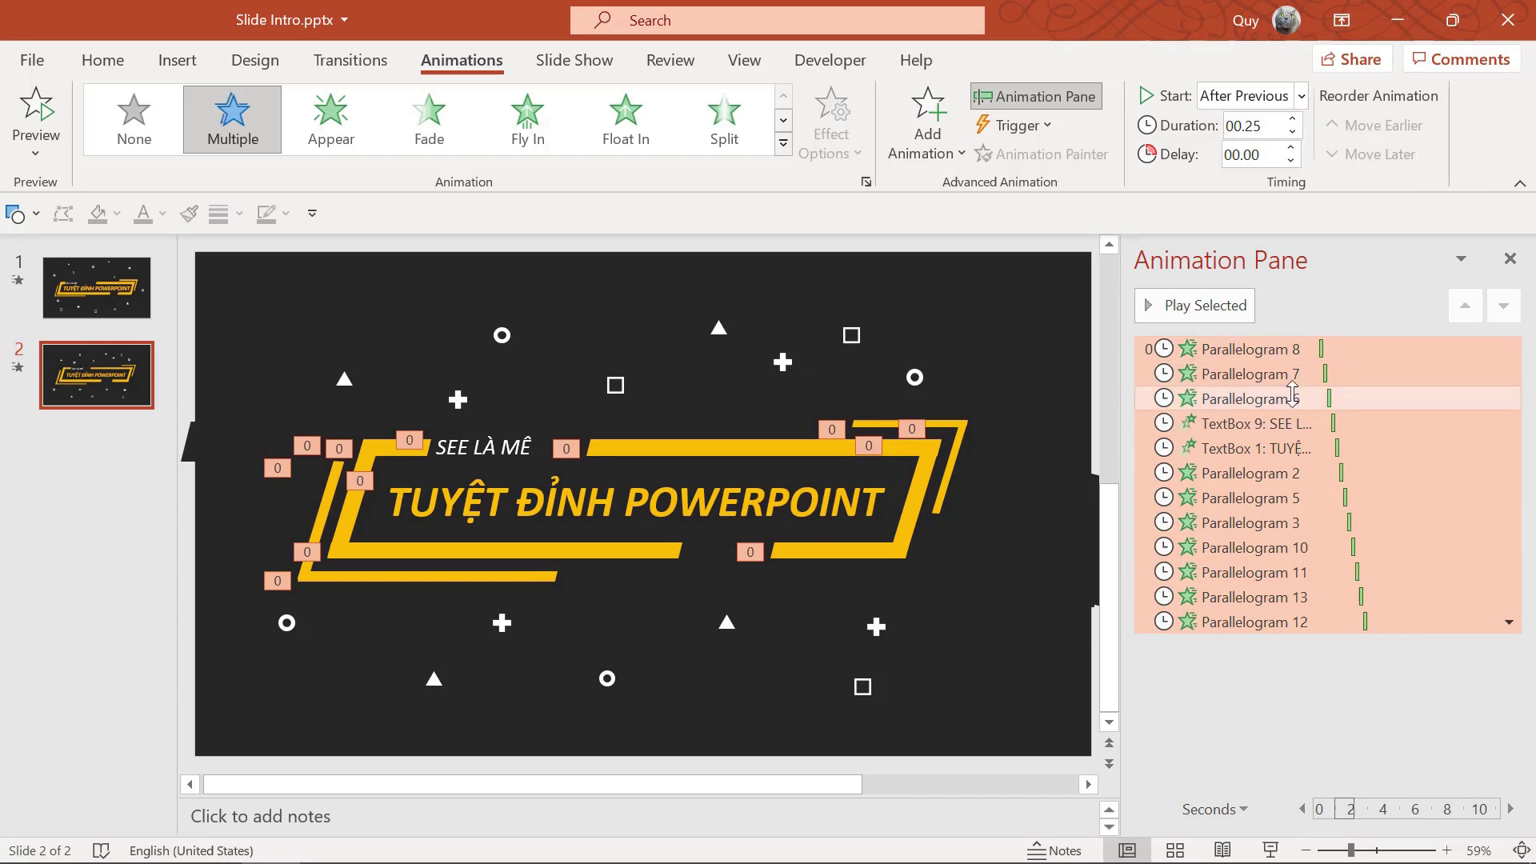
Set Parallelogram 8 to start On Click and play the slide show.
left_click(1243, 350)
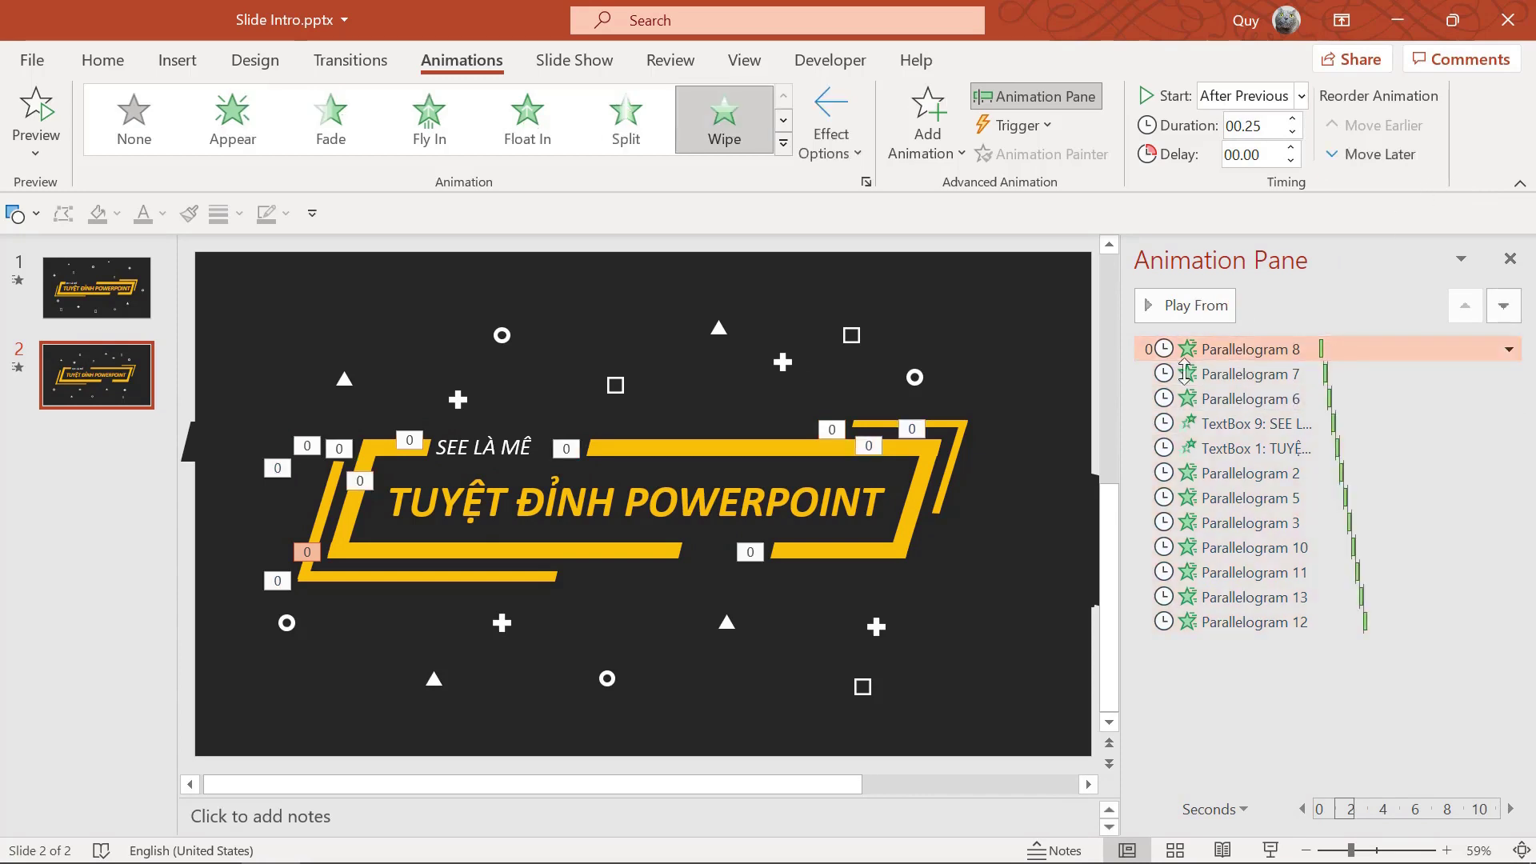
left_click(1508, 349)
left_click(1385, 376)
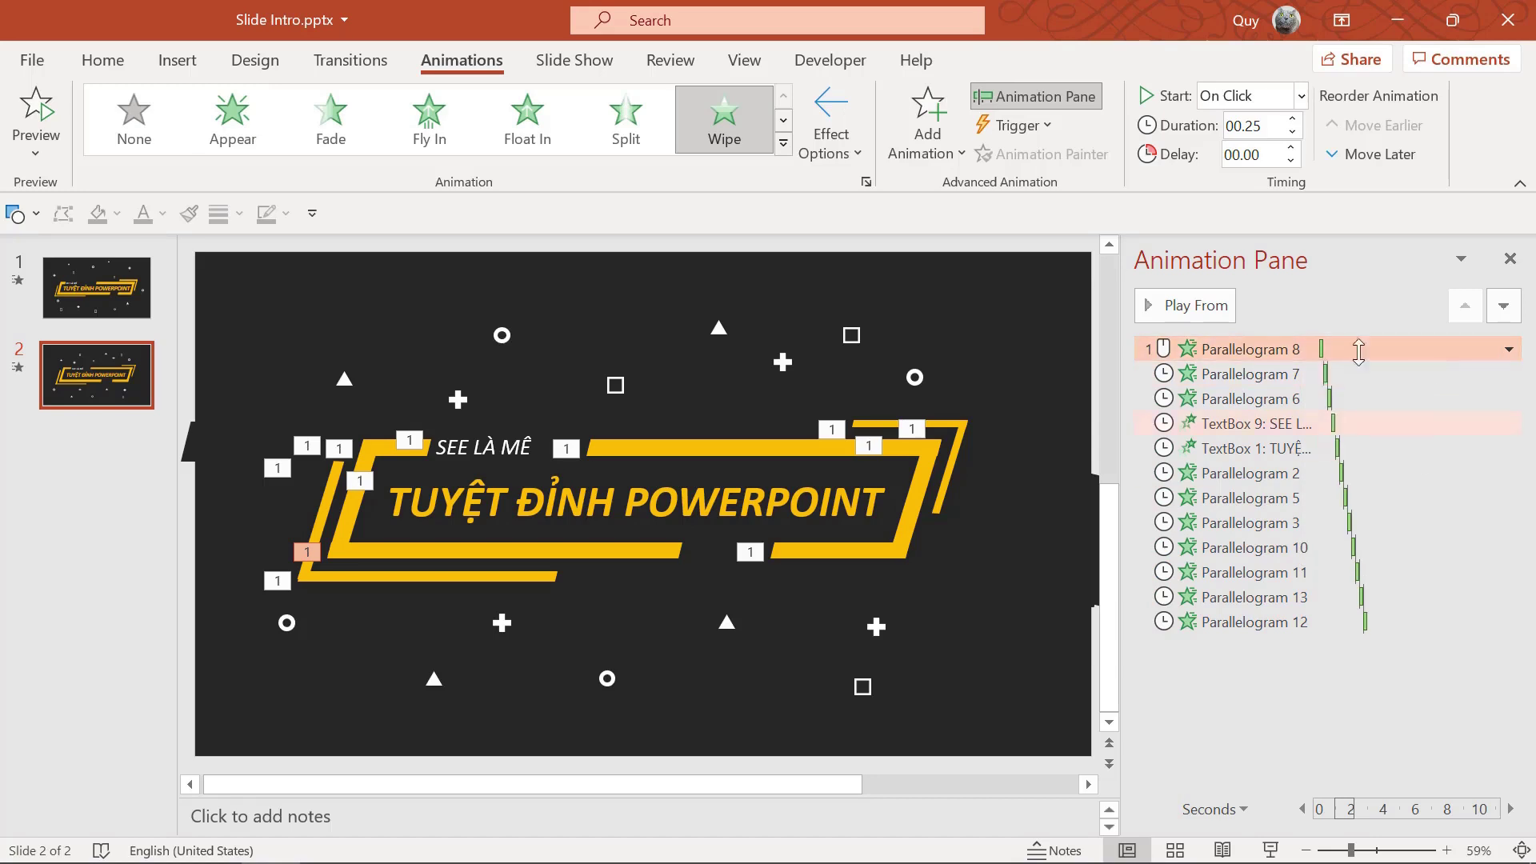
left_click(987, 535)
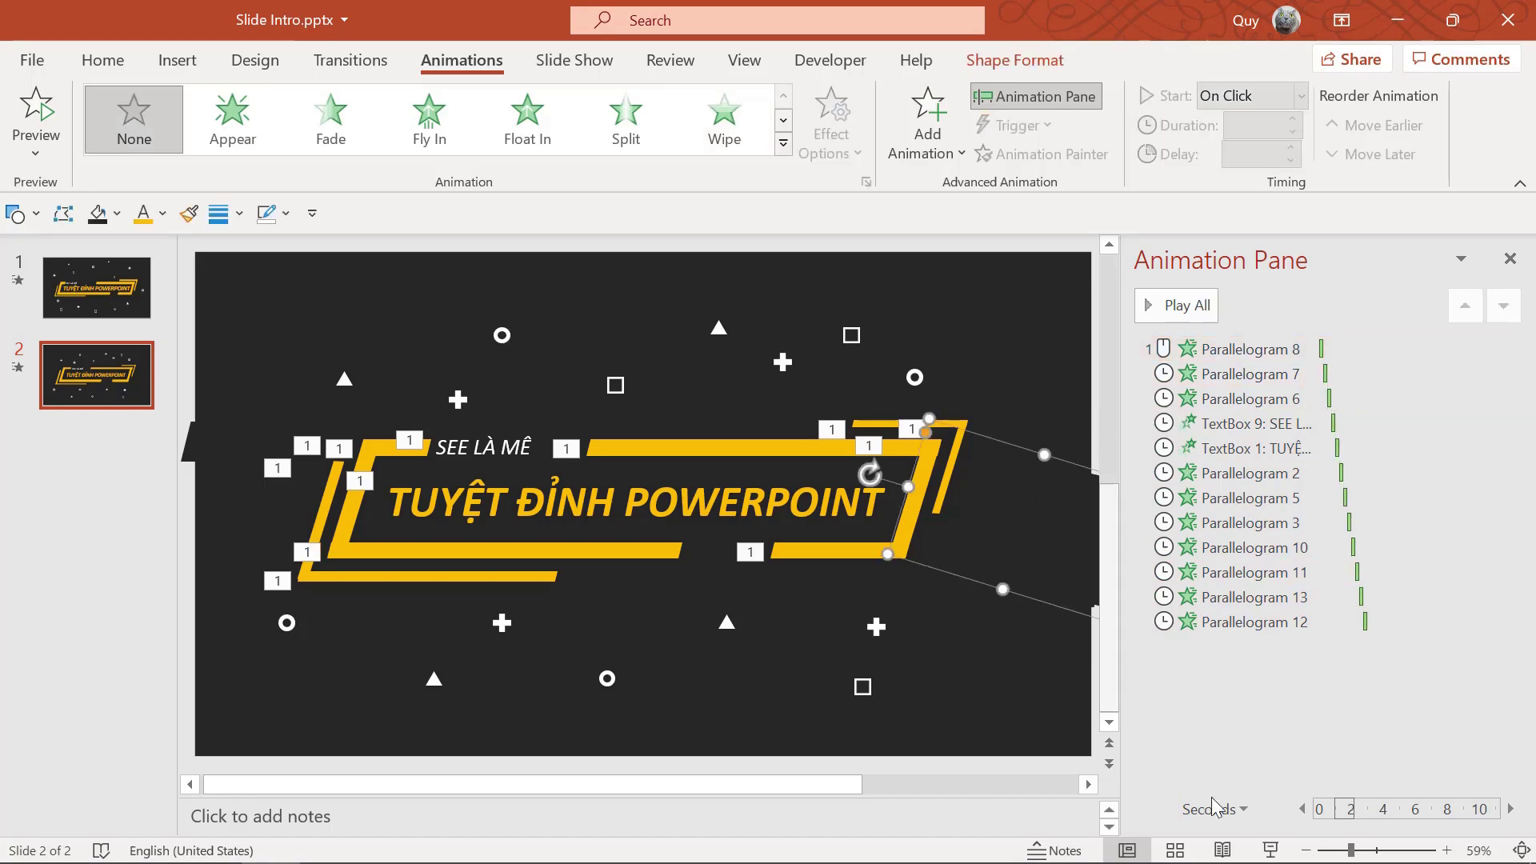
left_click(1270, 851)
After a slide show preview, set the SEE LÀ MÊ fly-in duration to 0.5 seconds.
left_click(1219, 429)
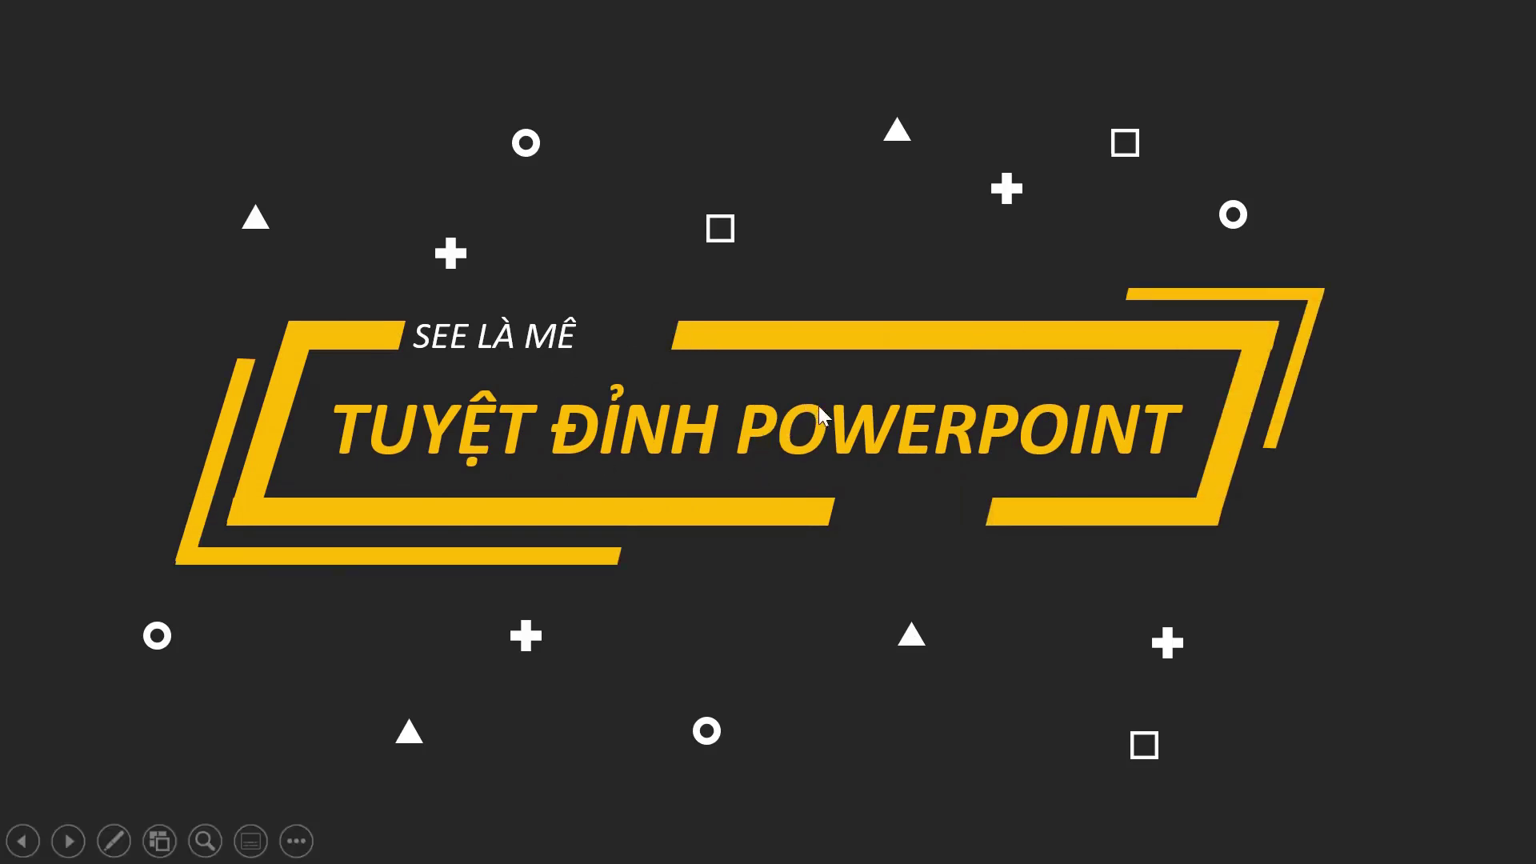
key("Escape")
left_click(1248, 423)
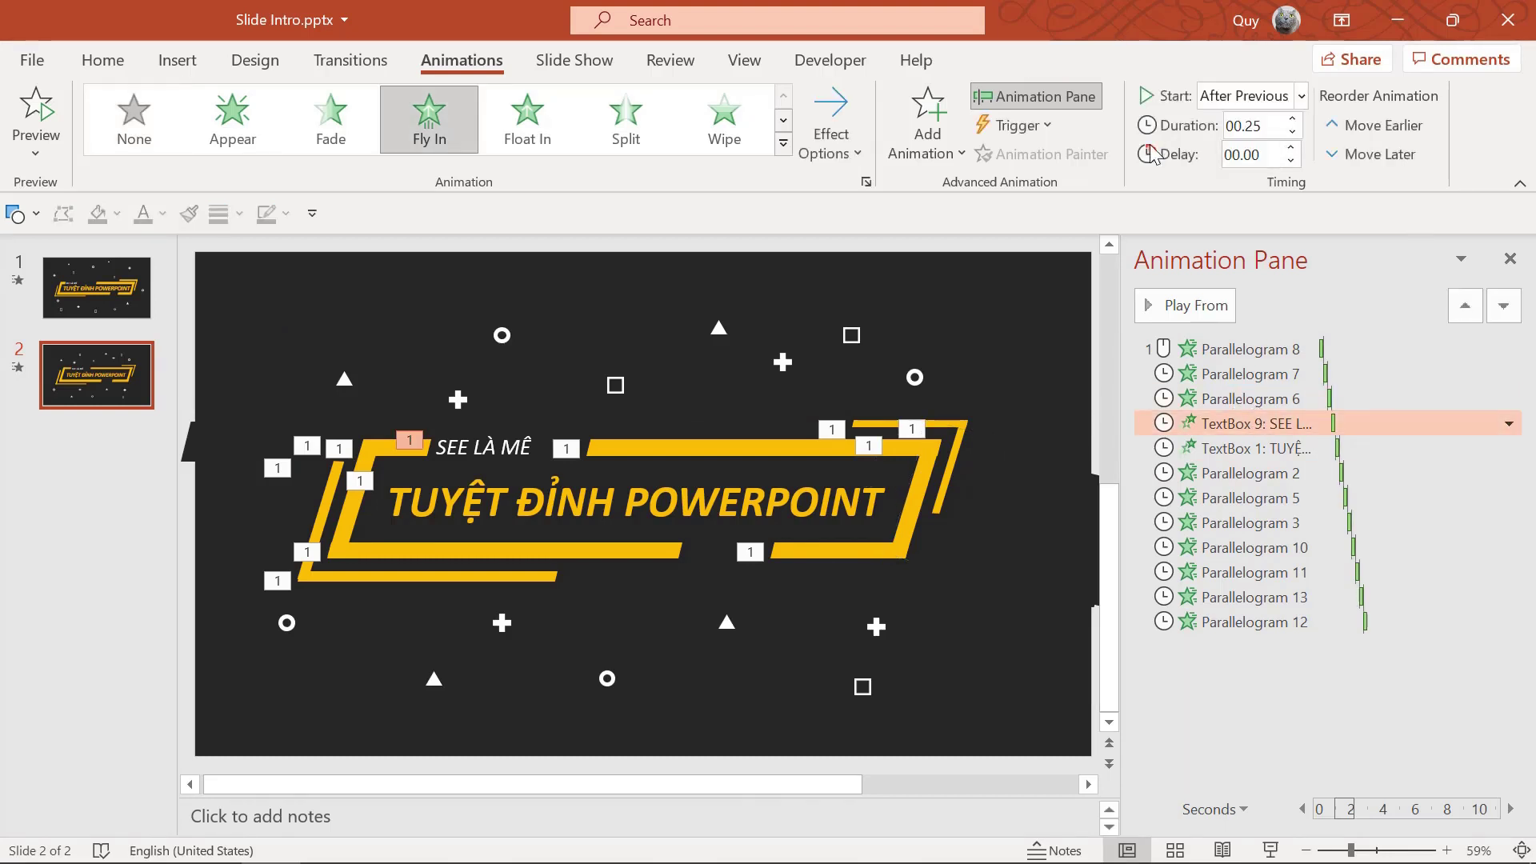
left_click(1262, 120)
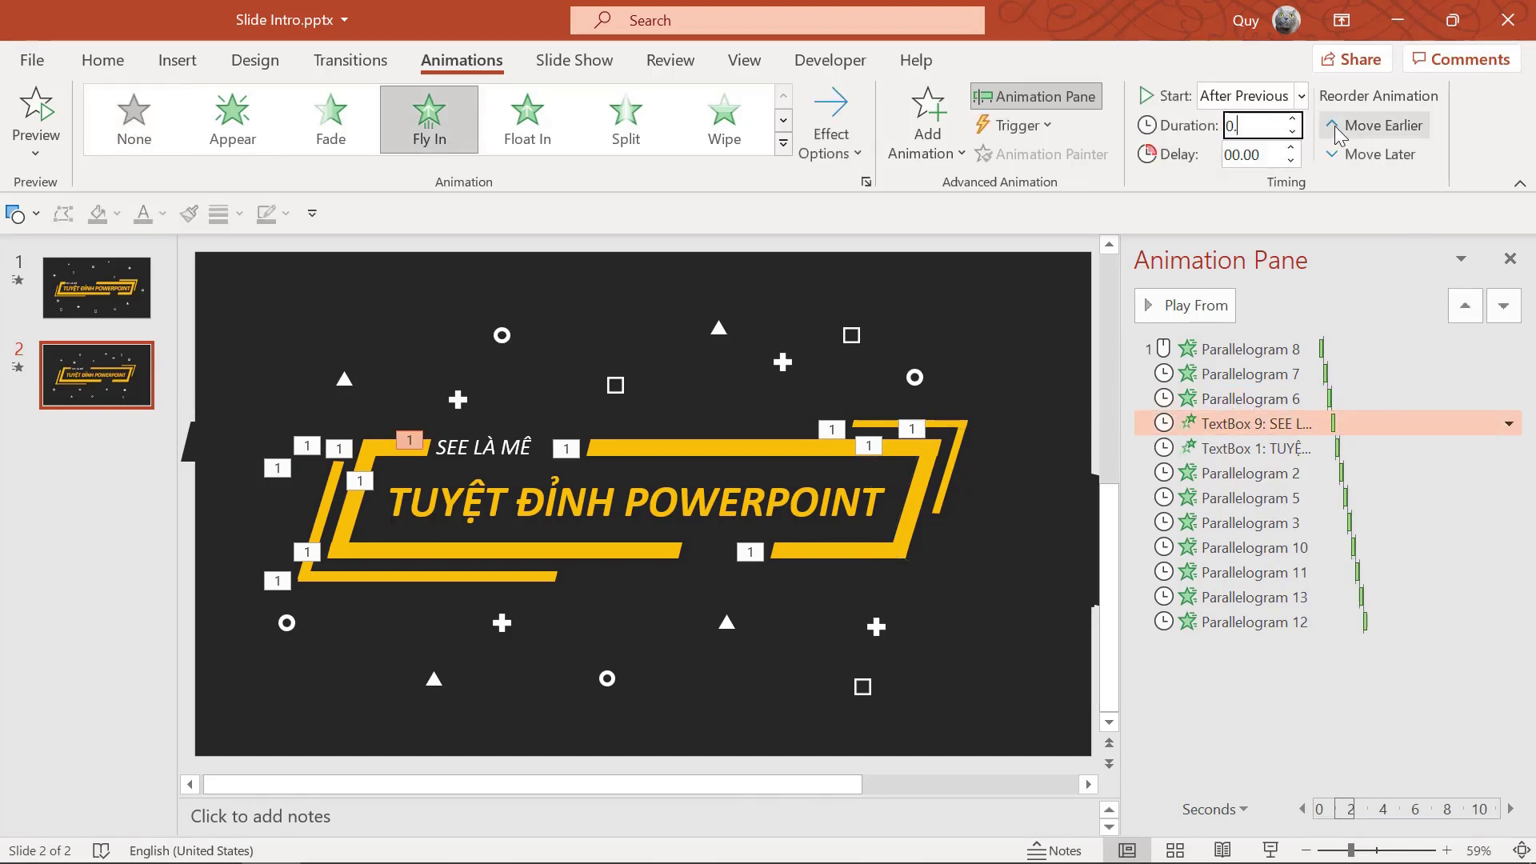
type("5")
key("Return")
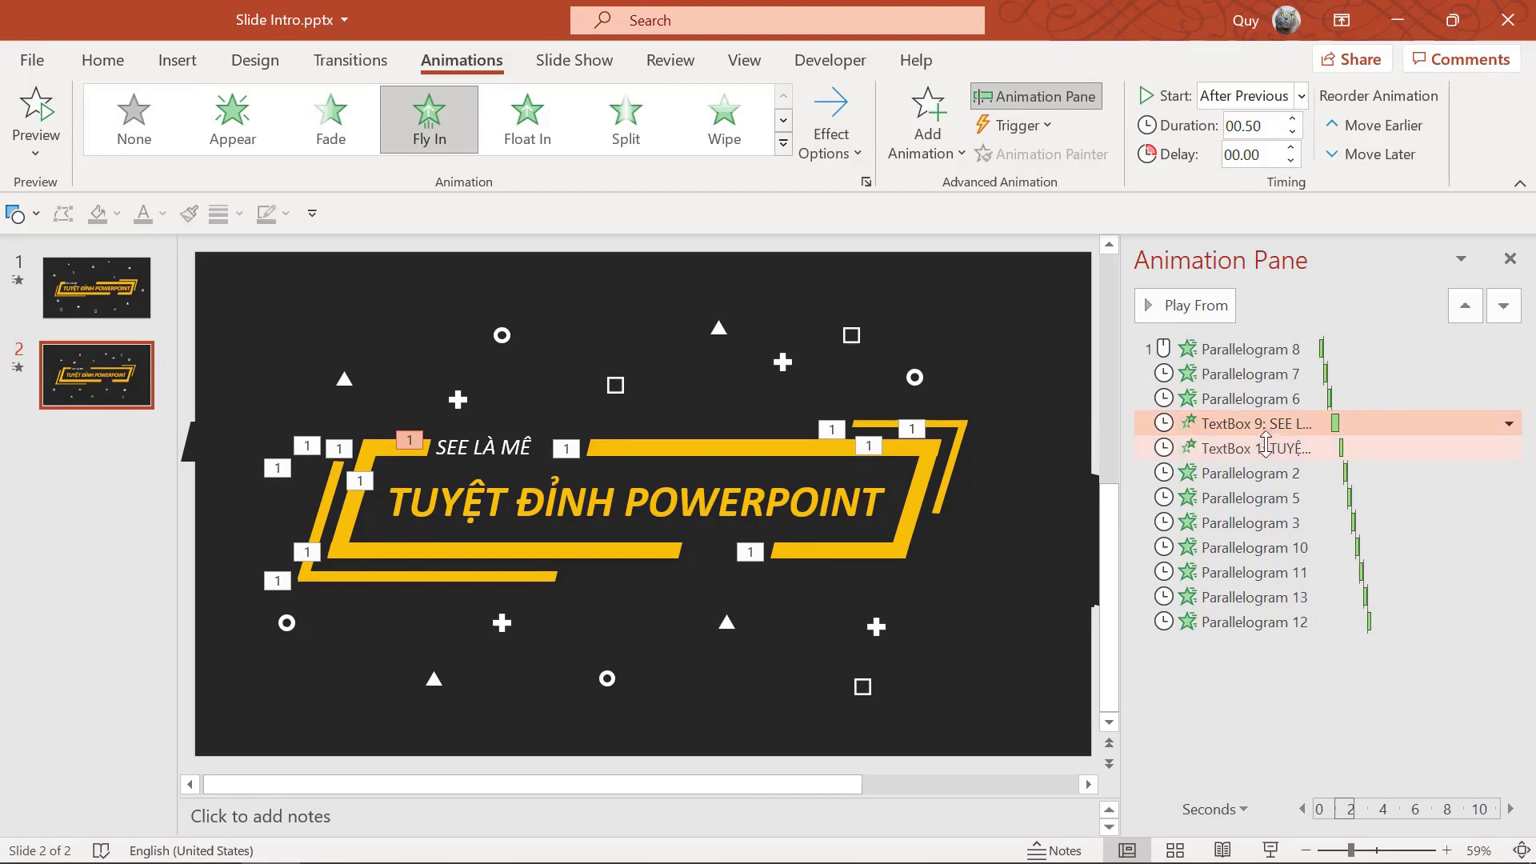
Set the TUYỆT ĐỈNH POWERPOINT title fly-in to 0.5 seconds and replay the slide show.
left_click(1253, 448)
left_click(1259, 126)
type("0")
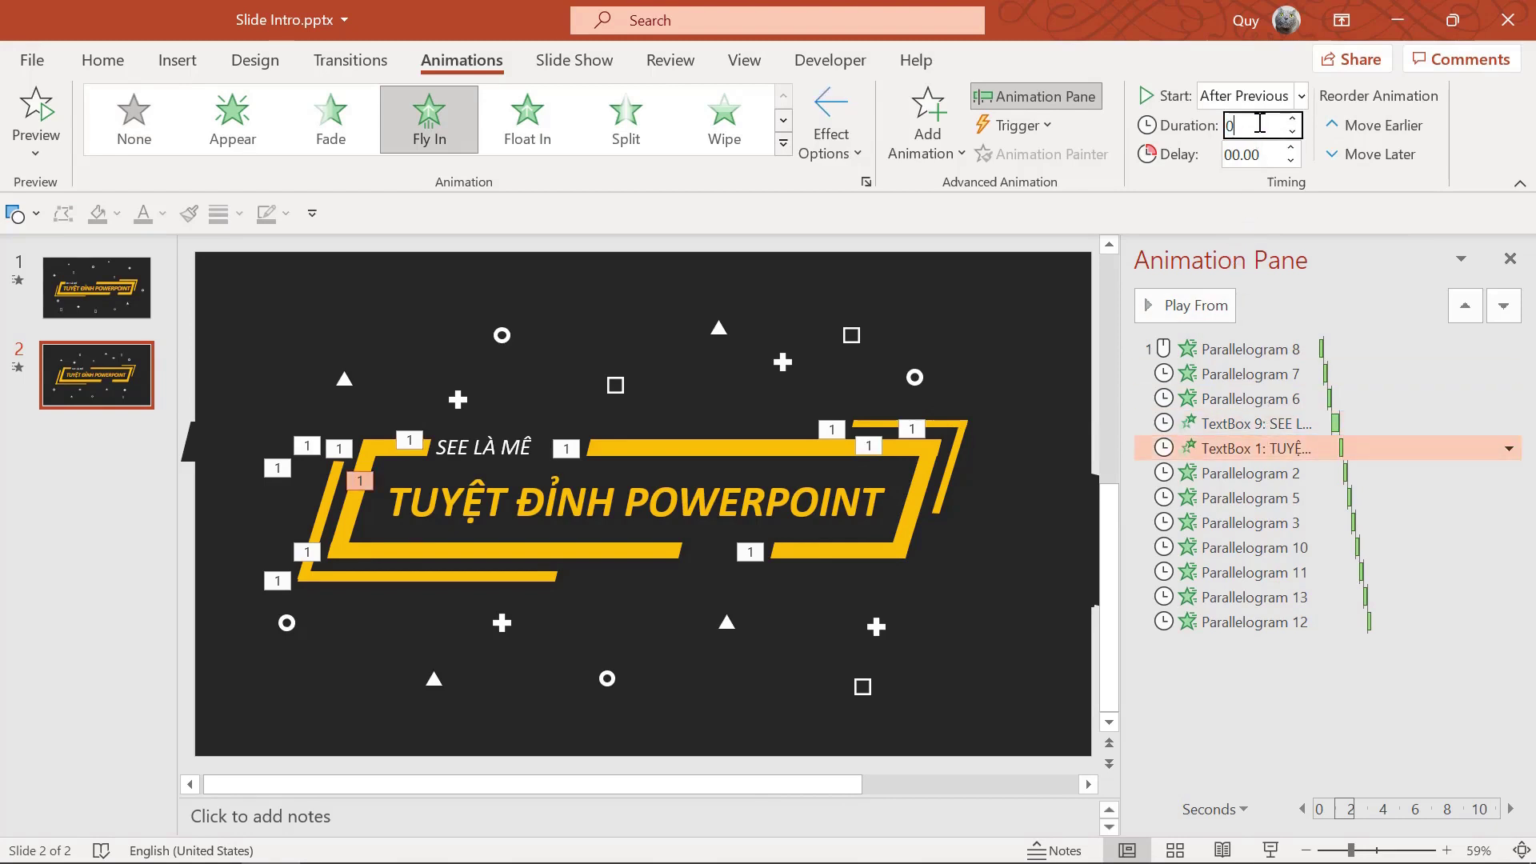
type(".5")
key("Return")
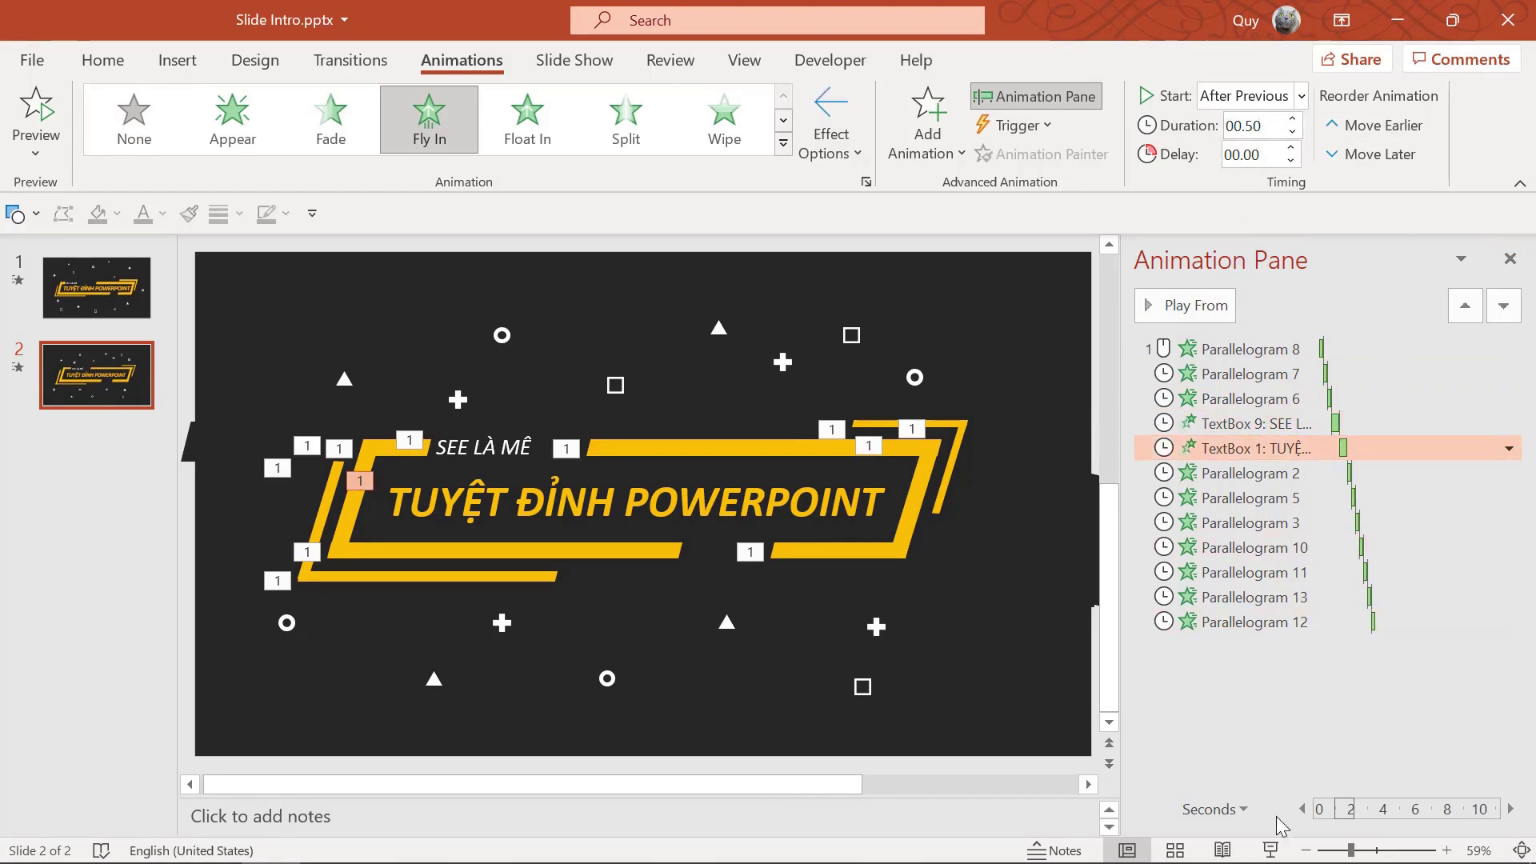
left_click(1274, 850)
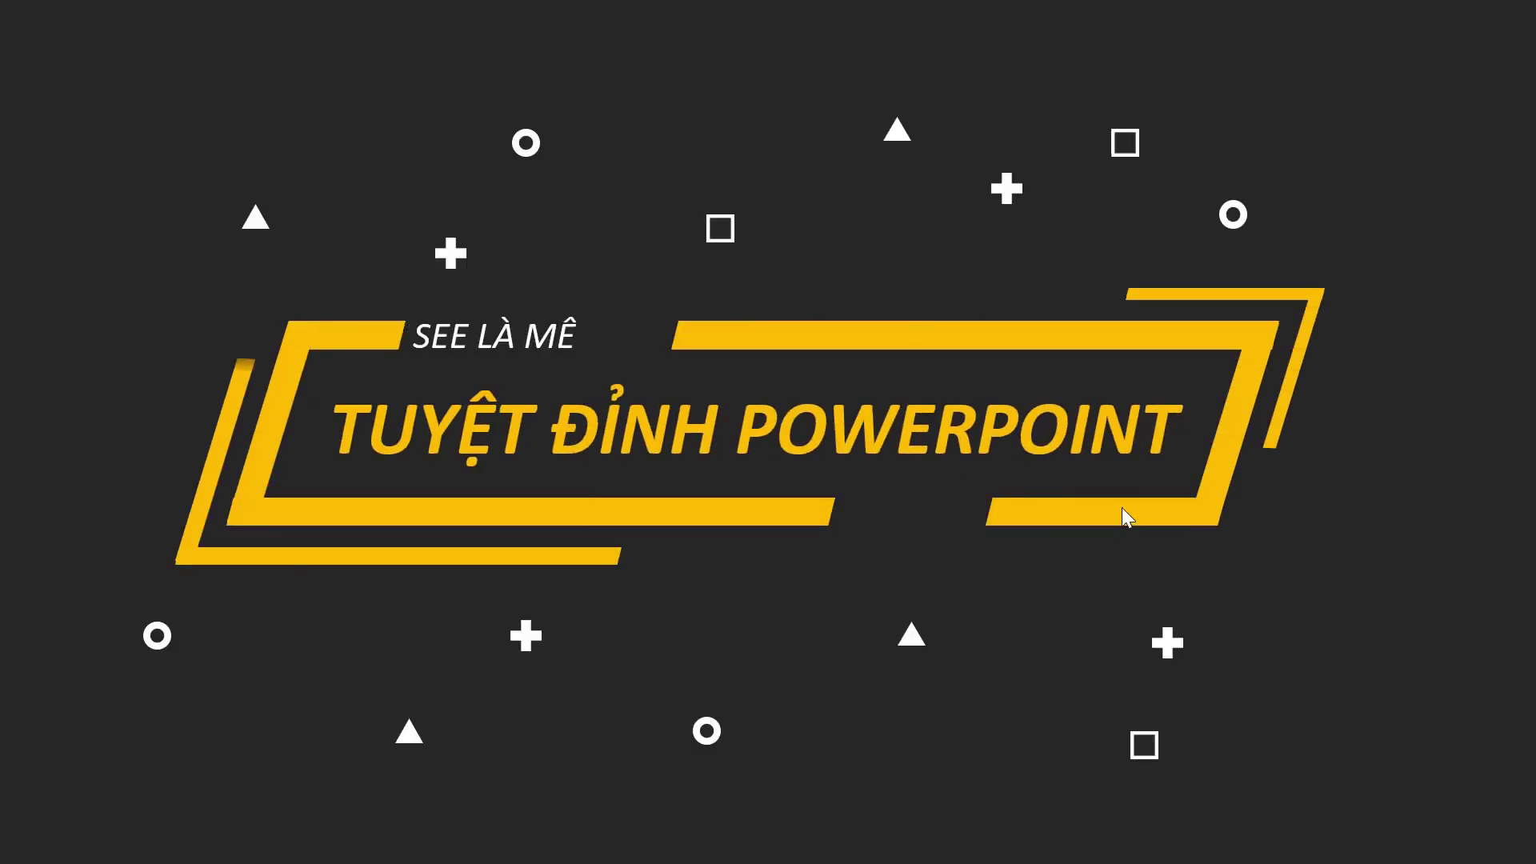
key("Escape")
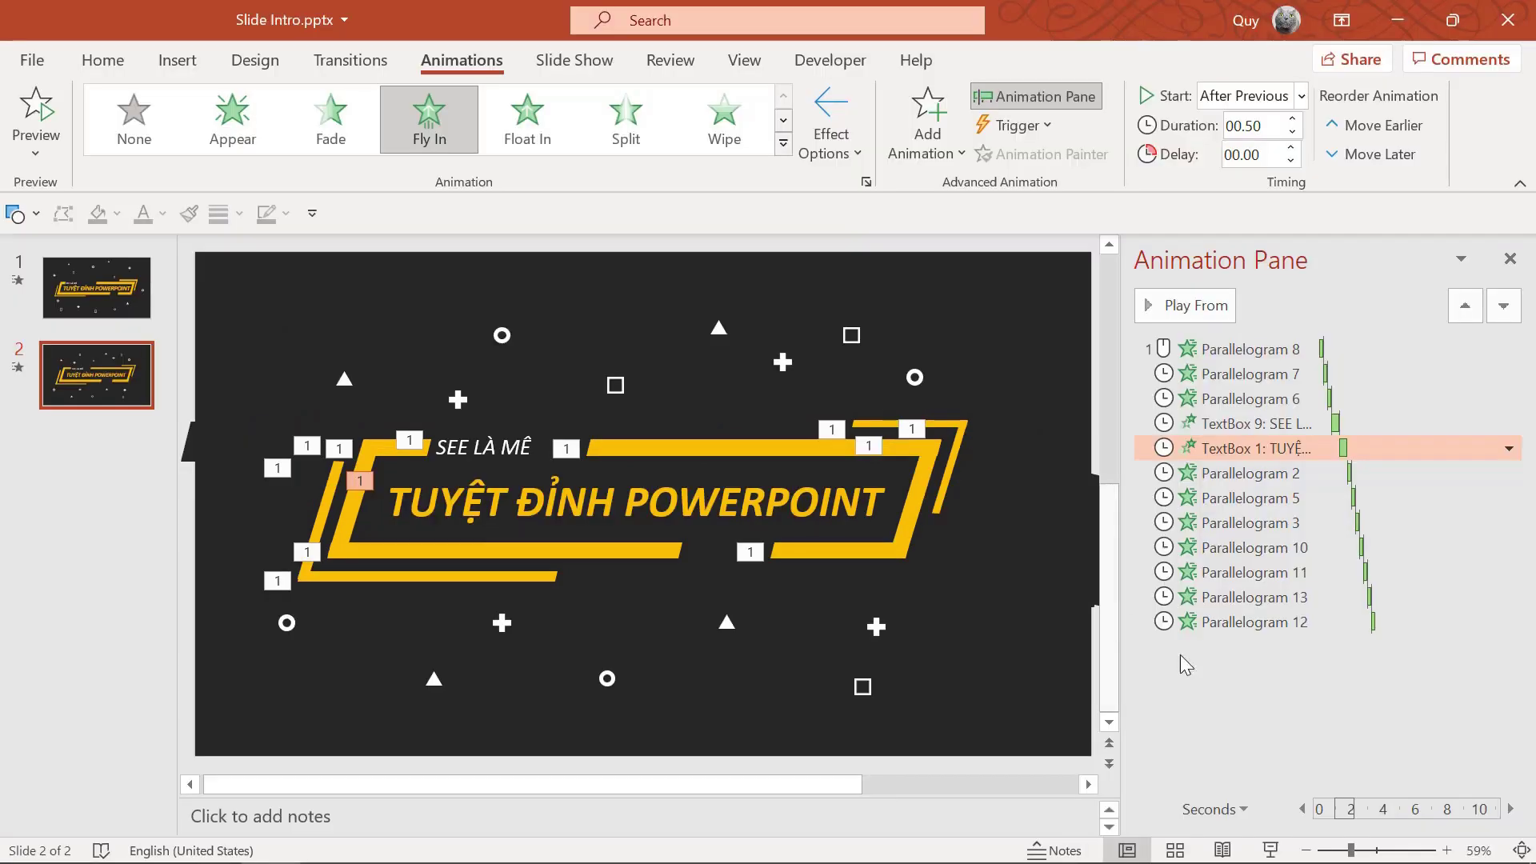
Give the slide's Group 29 a Pulse emphasis.
left_click(1253, 623)
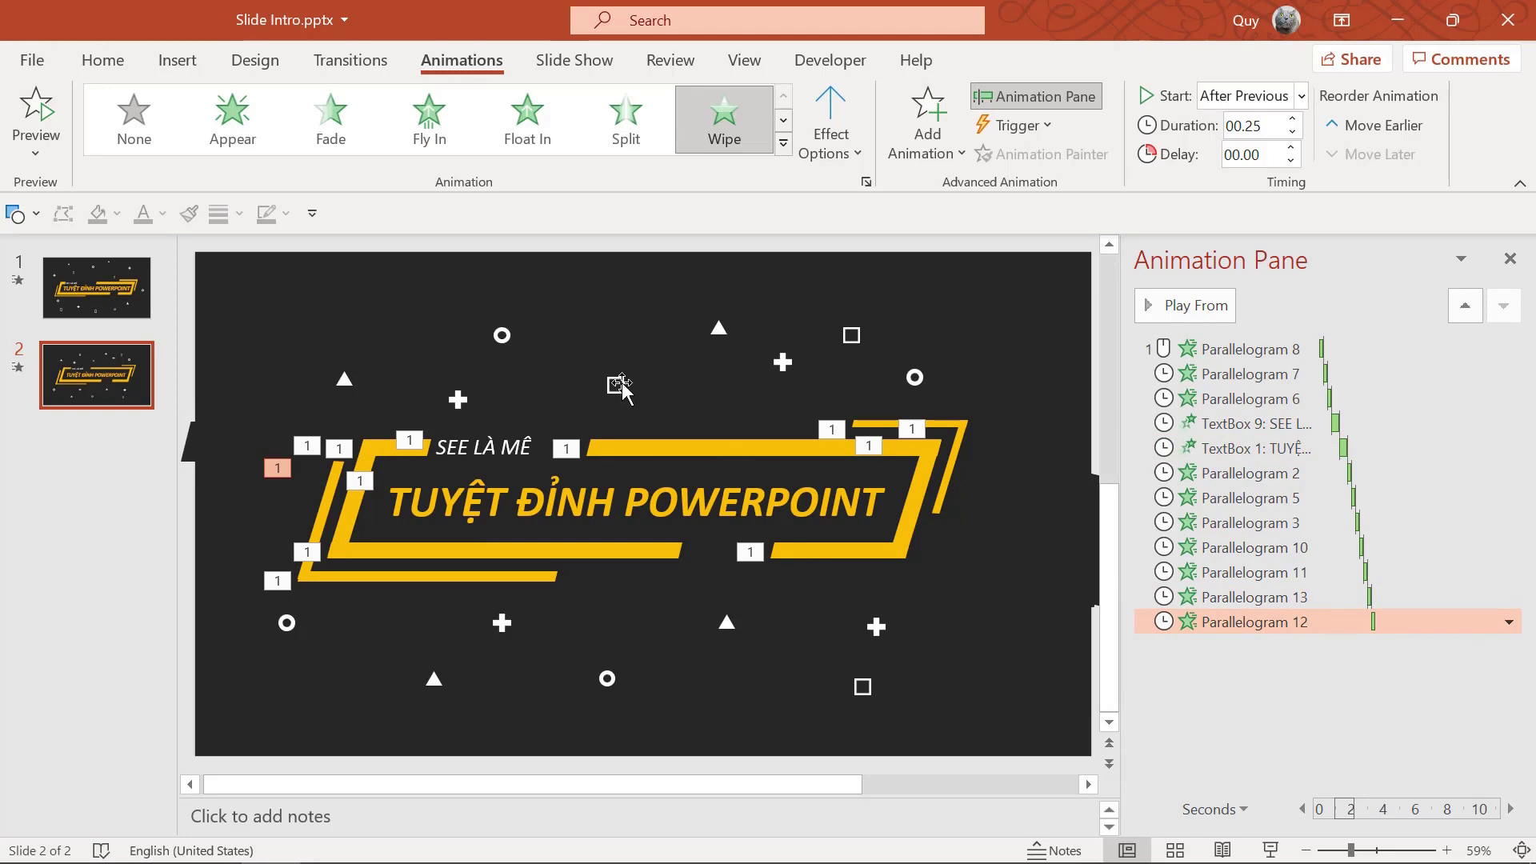
left_click(676, 362)
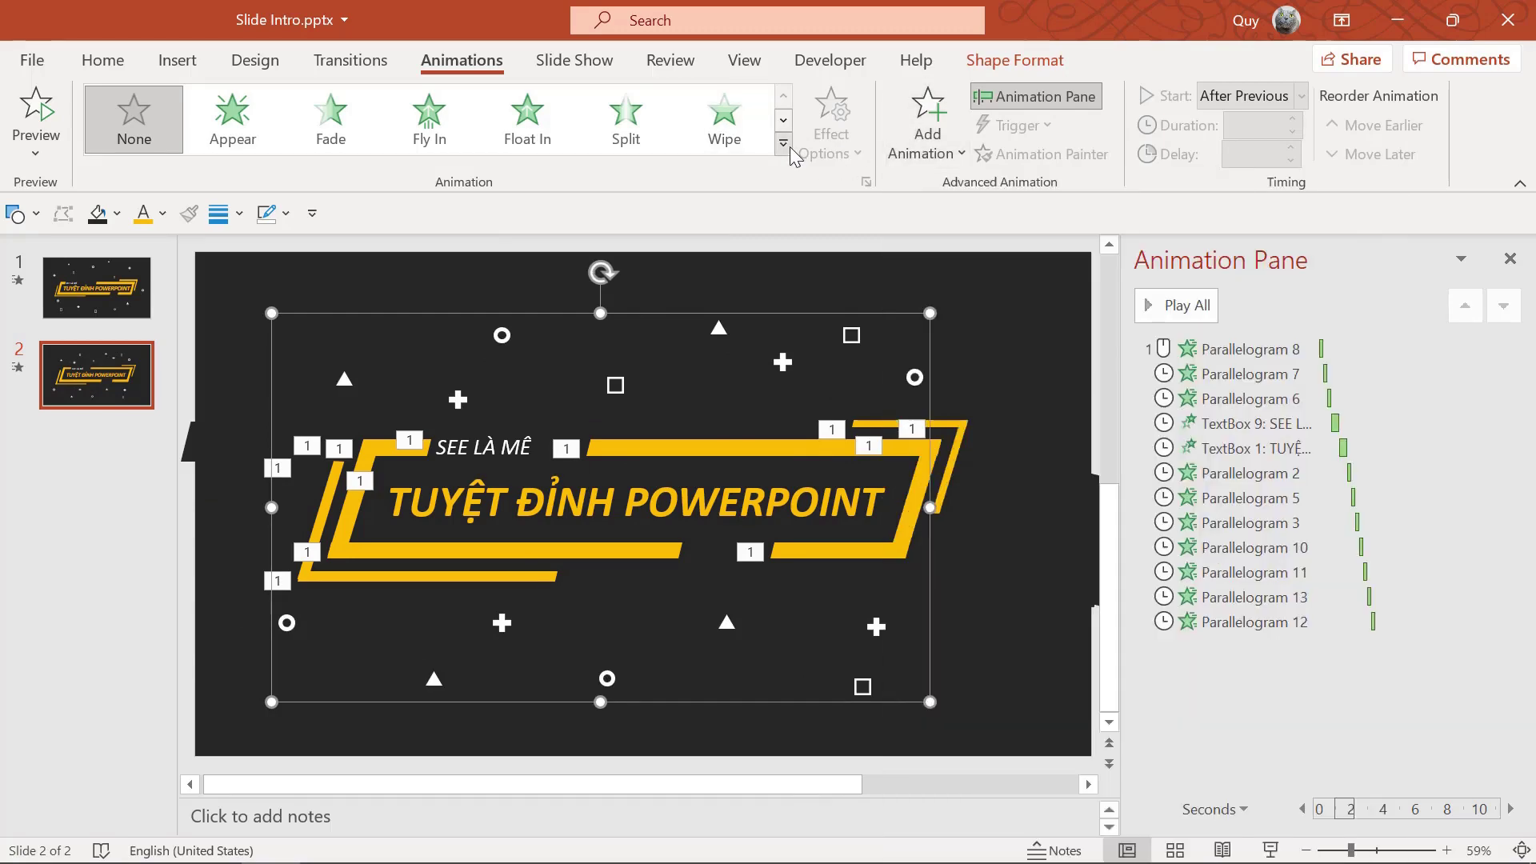
left_click(785, 144)
scroll(481, 456, "down", 5)
scroll(384, 489, "up", 5)
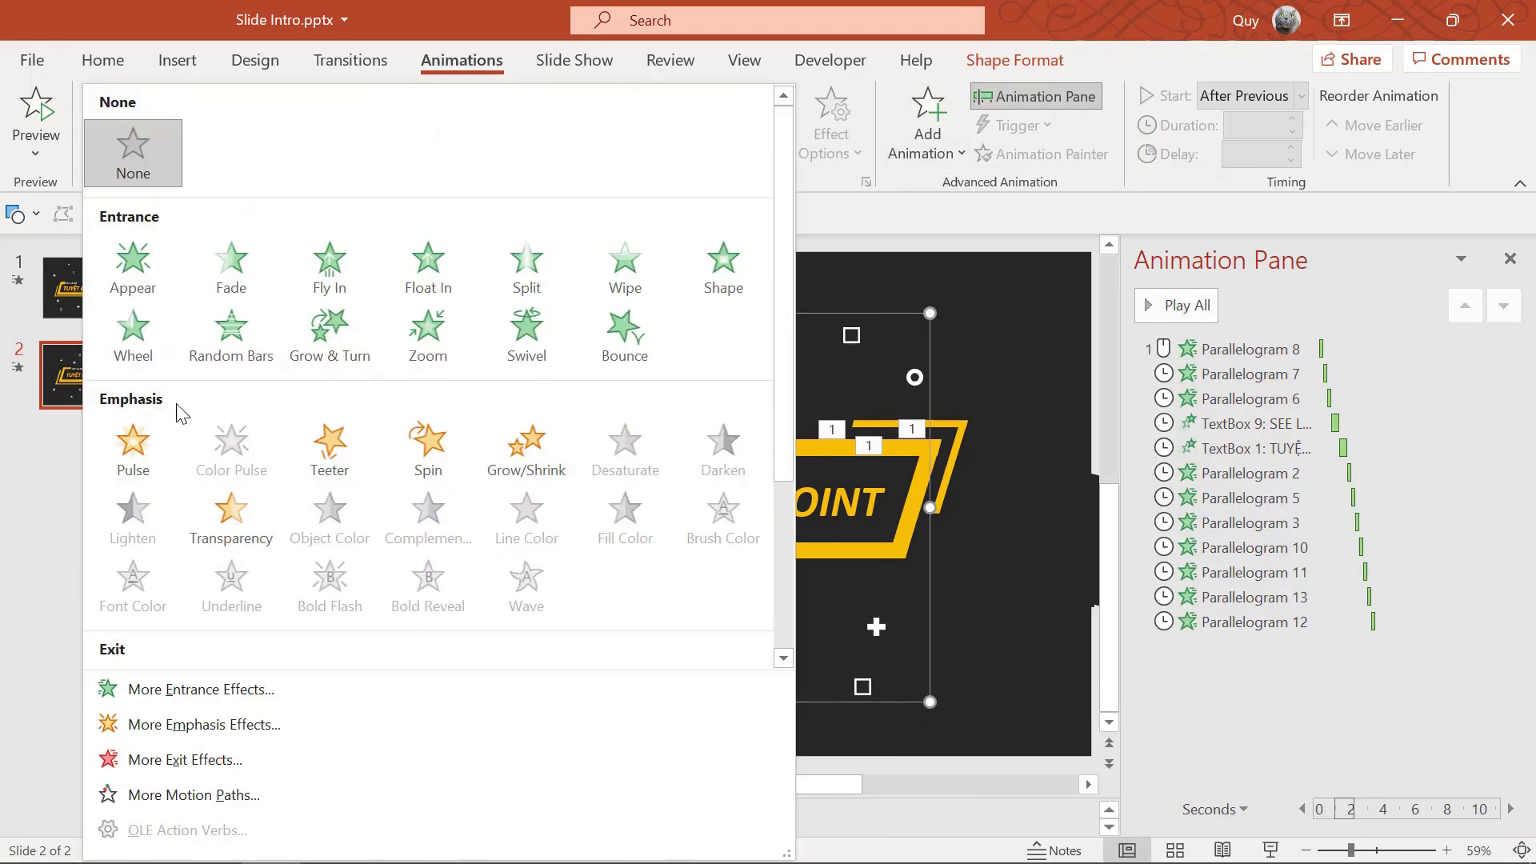
left_click(139, 446)
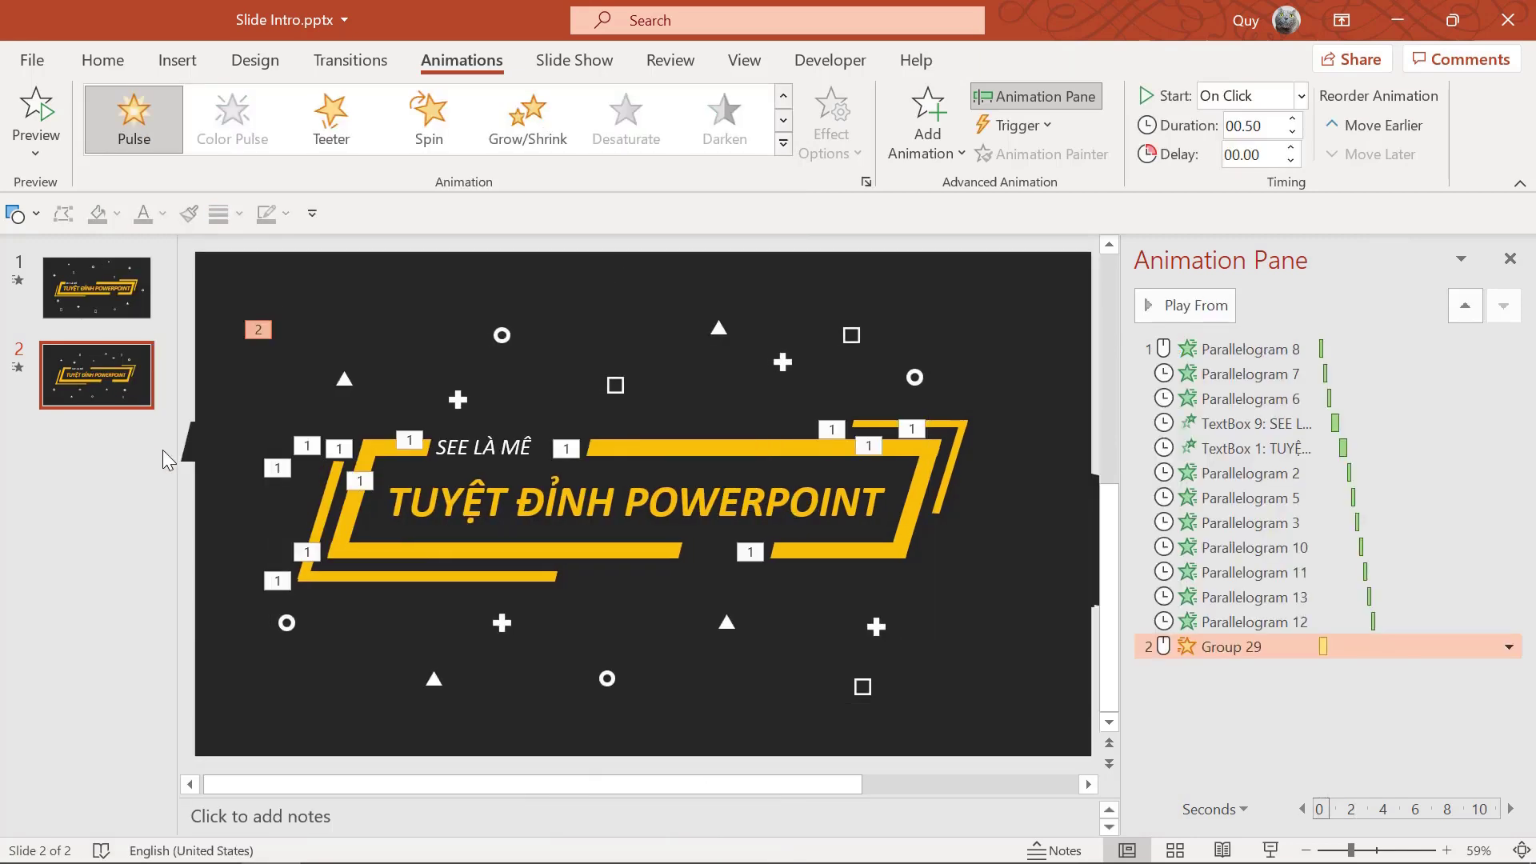
Make the Pulse start After Previous and repeat 10 times.
left_click(1517, 651)
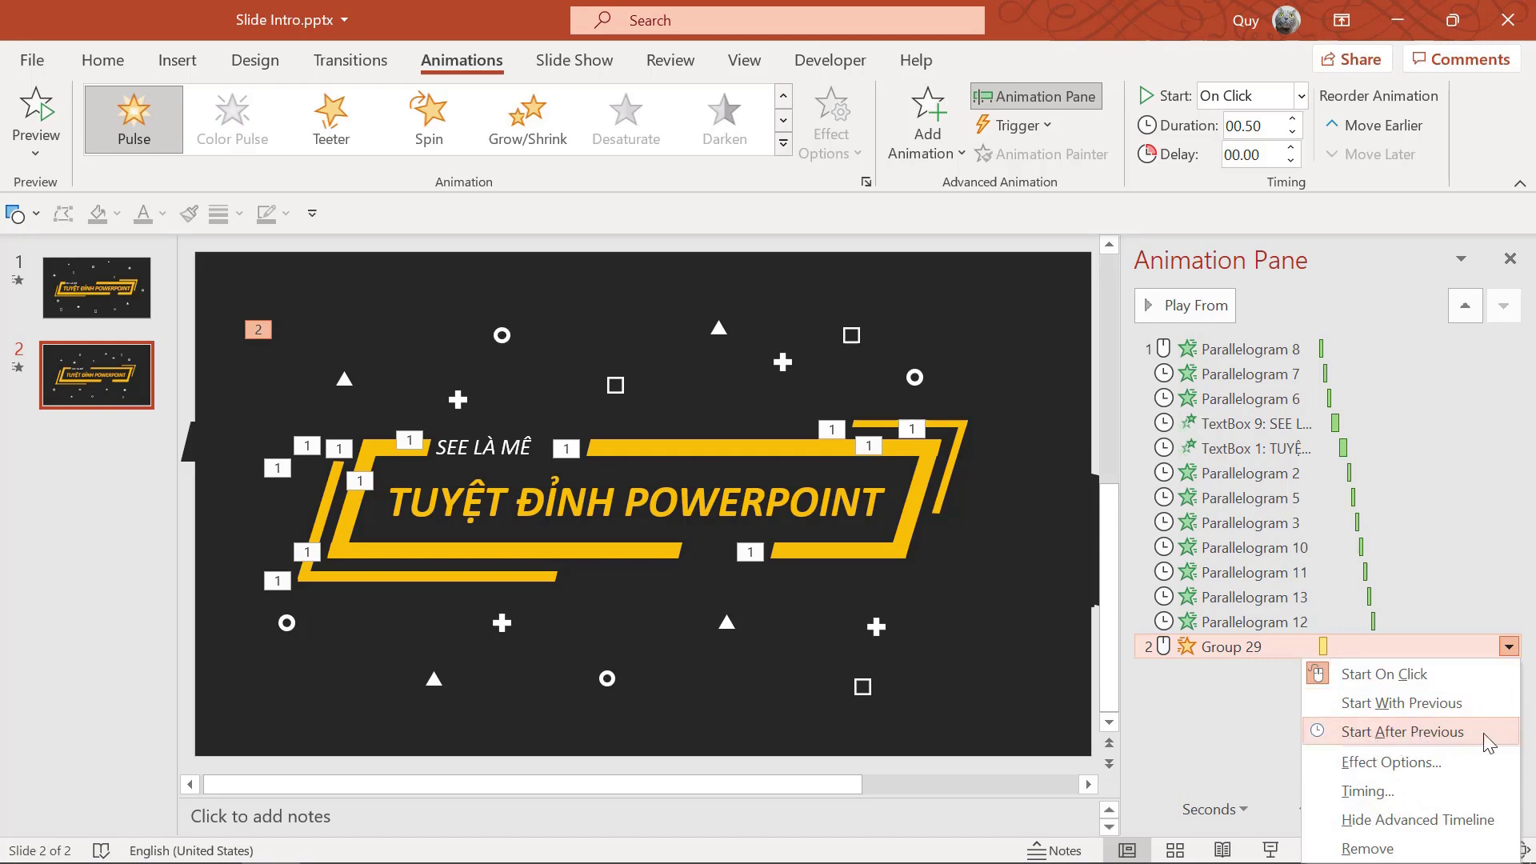
left_click(1450, 731)
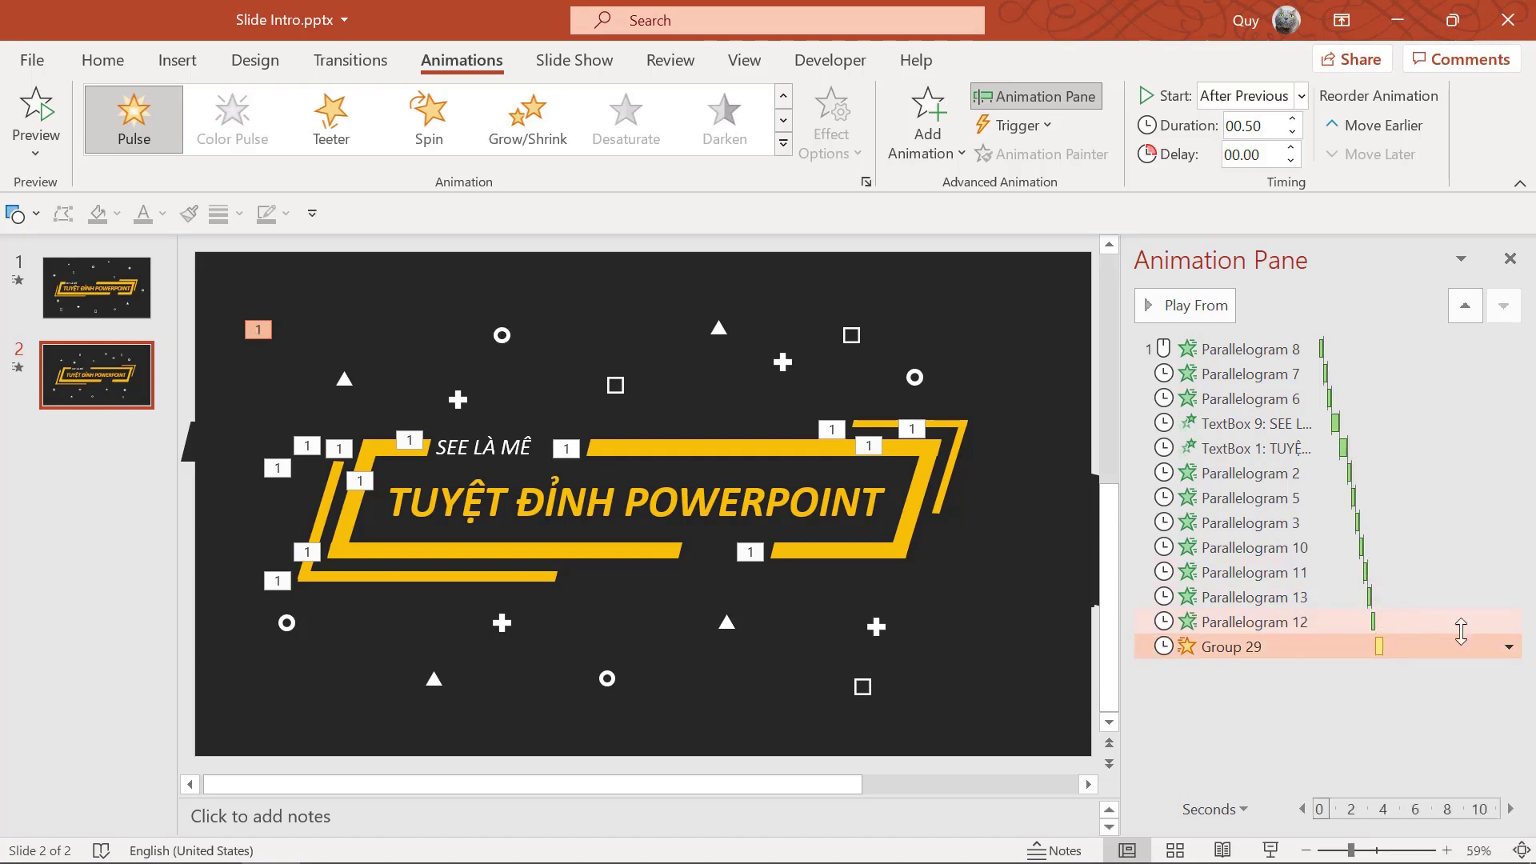
left_click(1509, 648)
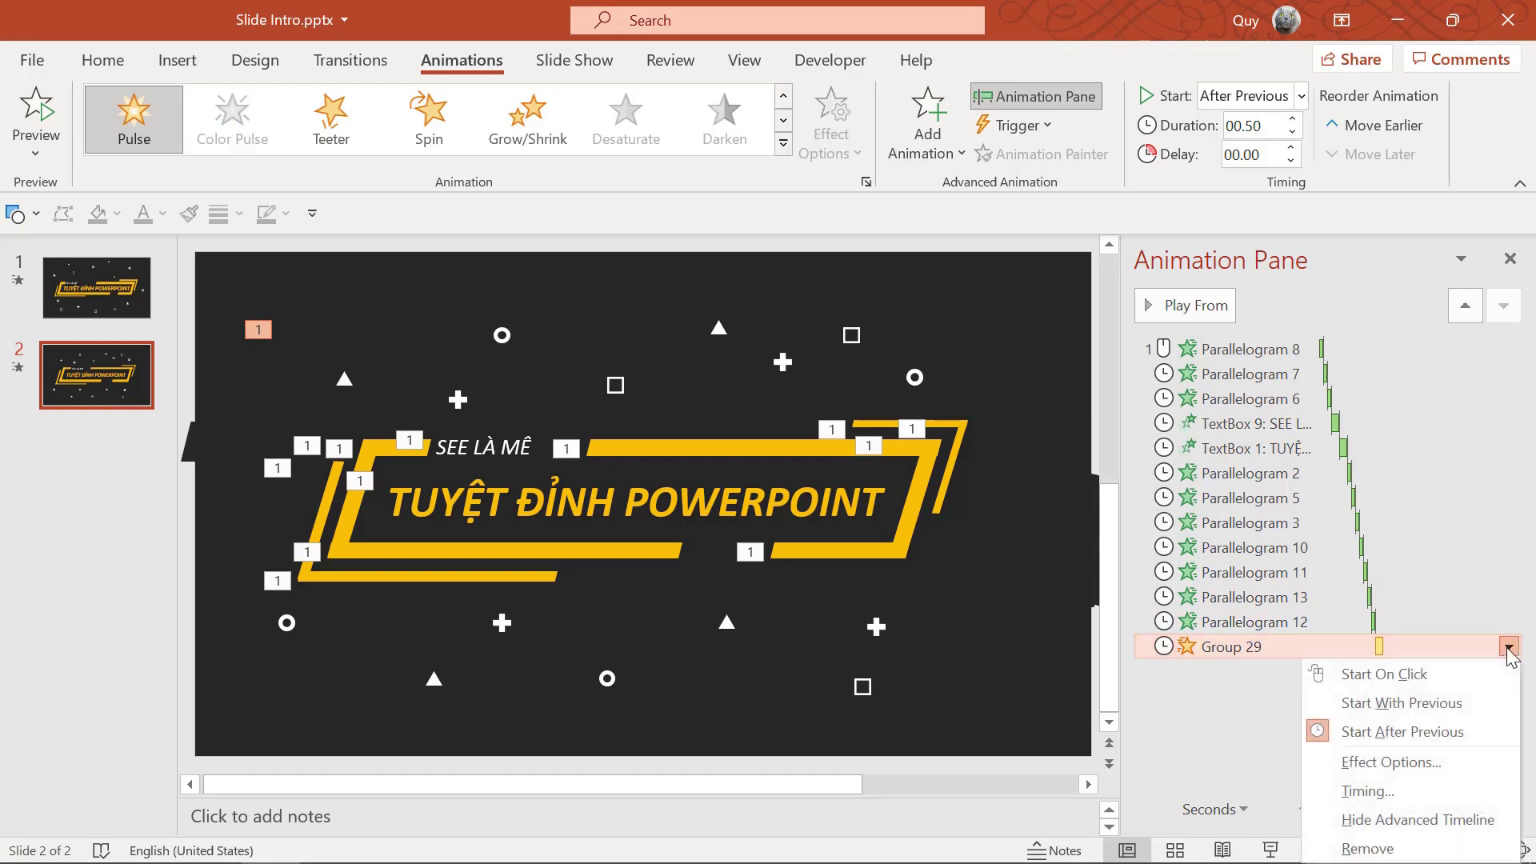
left_click(1423, 762)
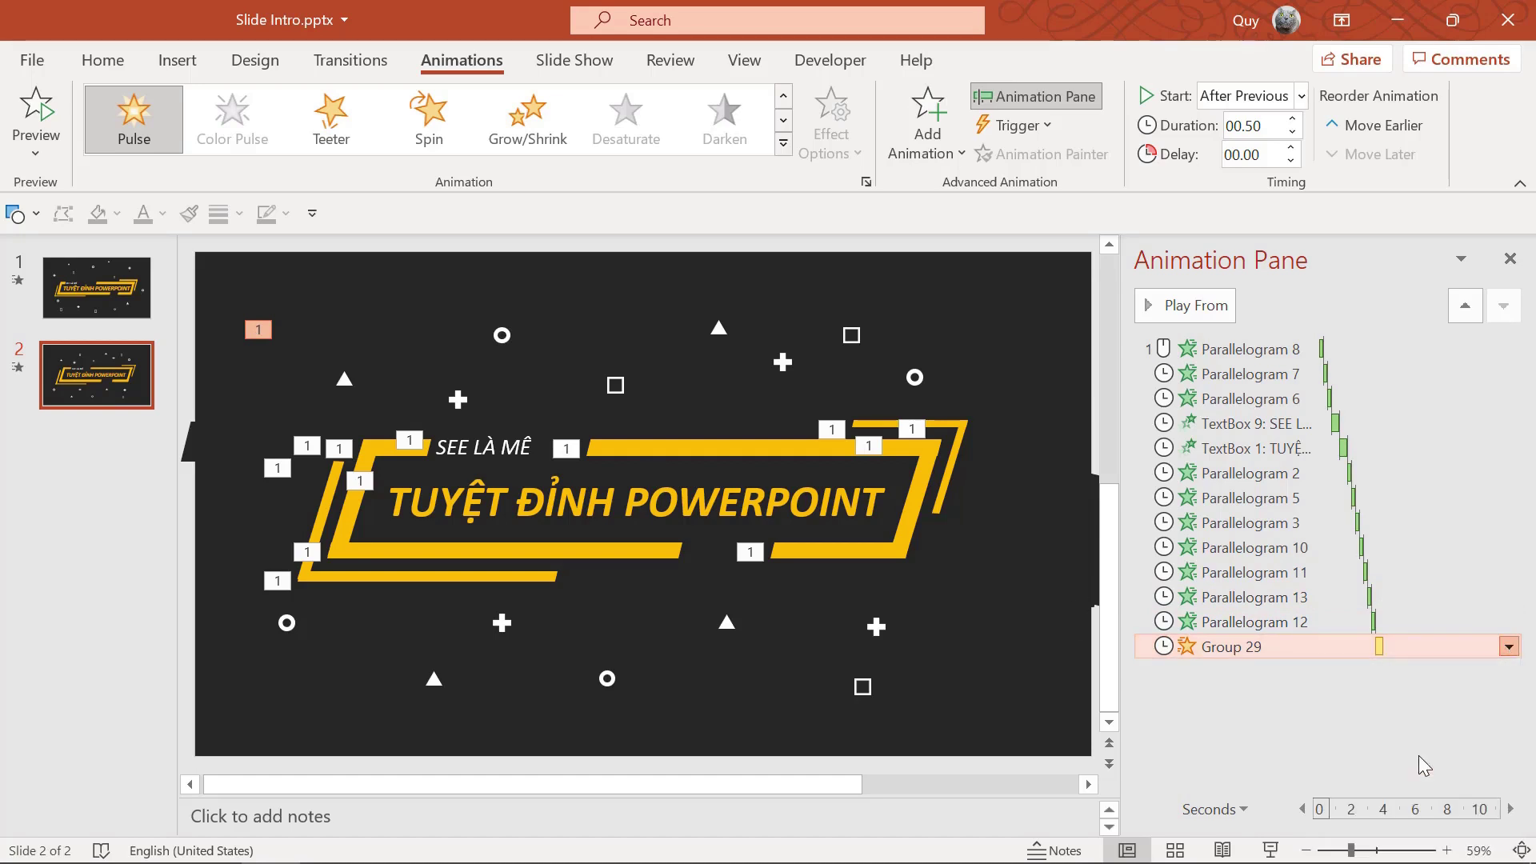
left_click(635, 274)
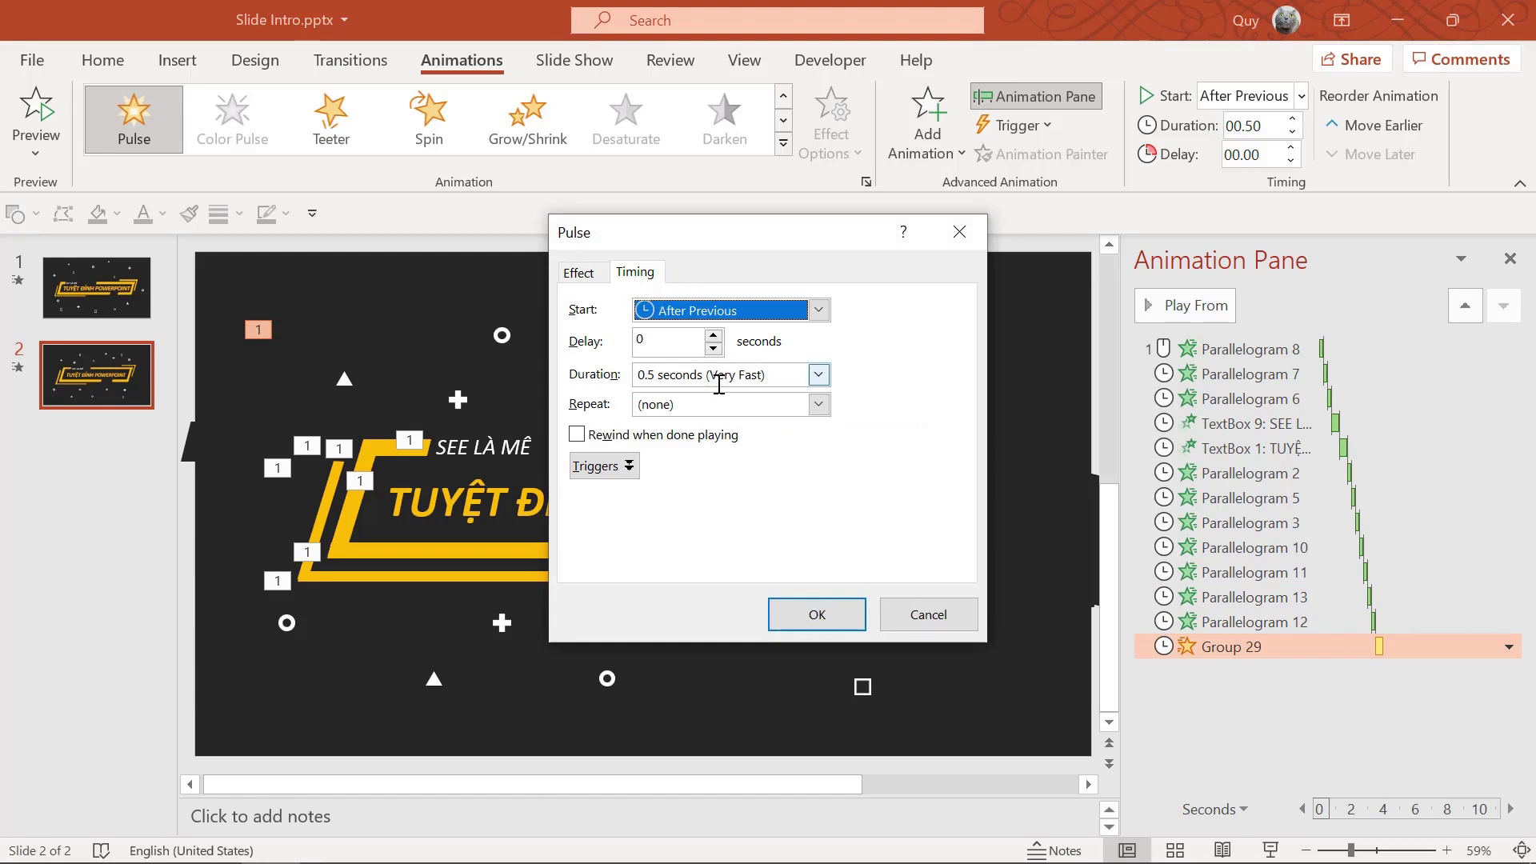
left_click(818, 405)
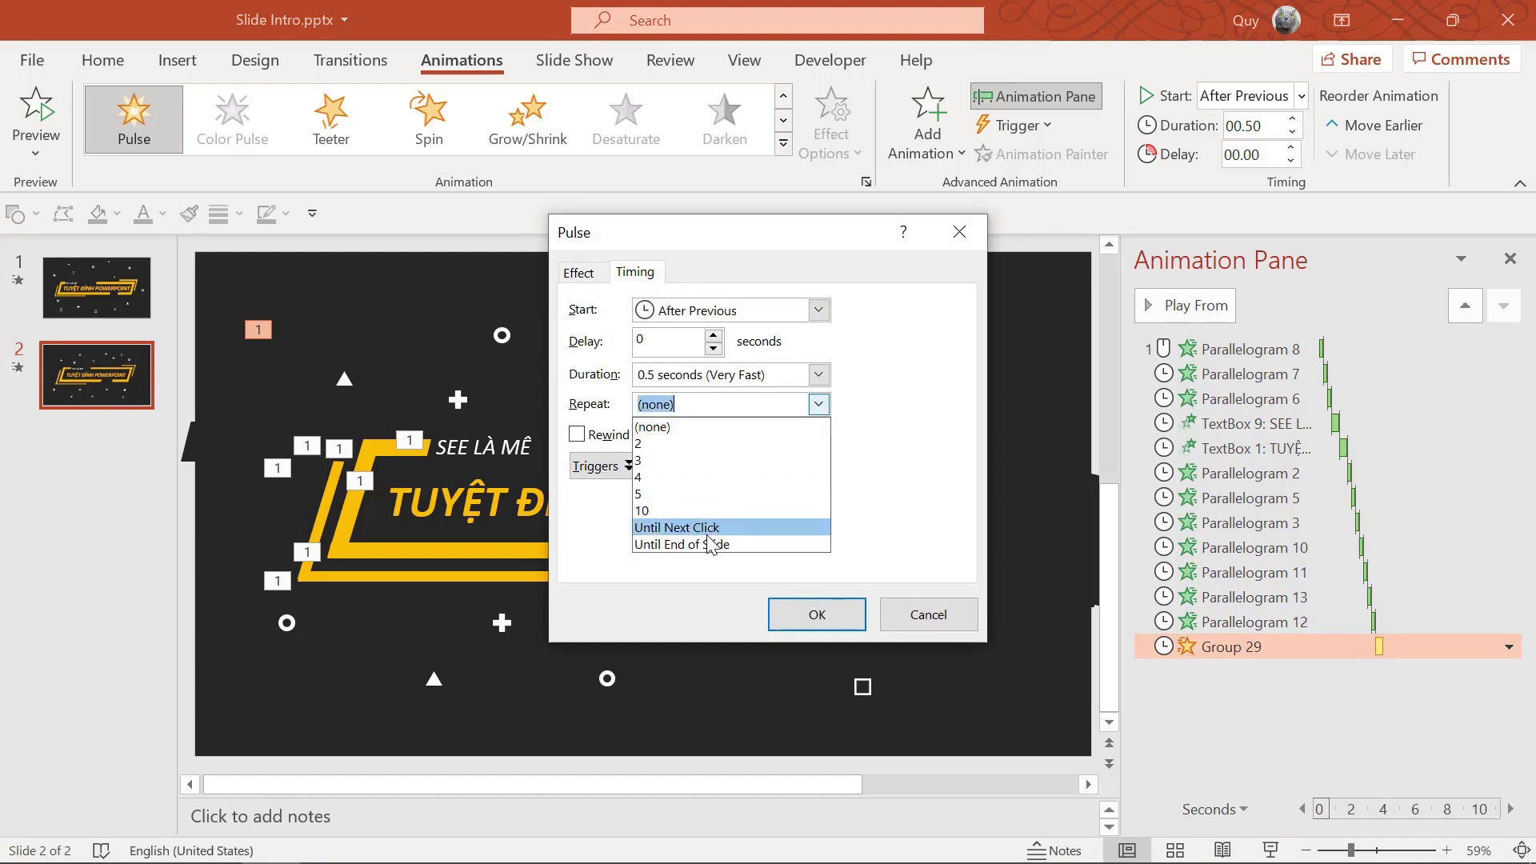
left_click(703, 512)
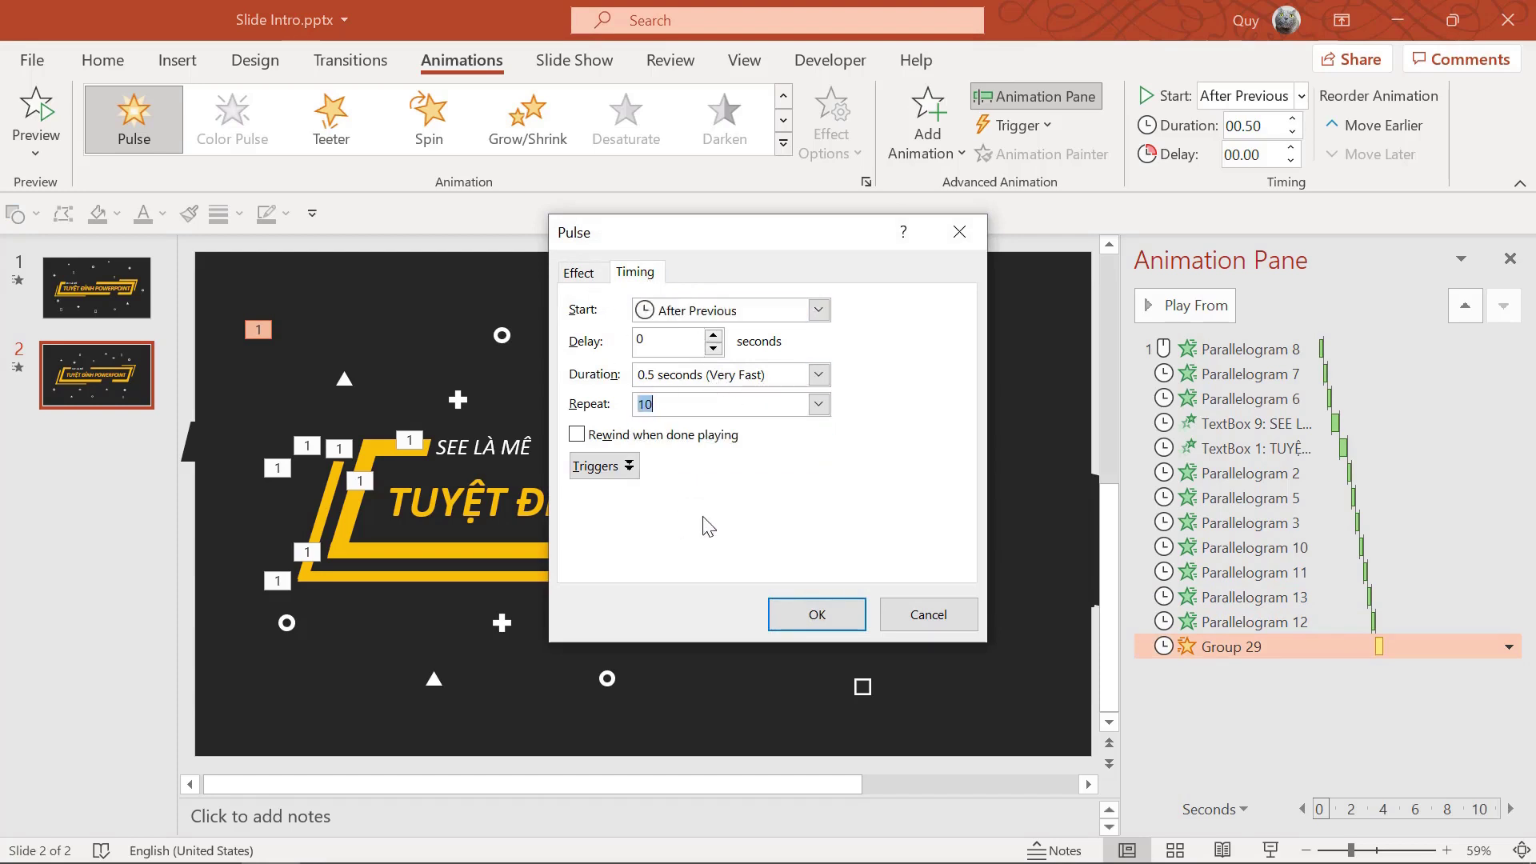
left_click(837, 615)
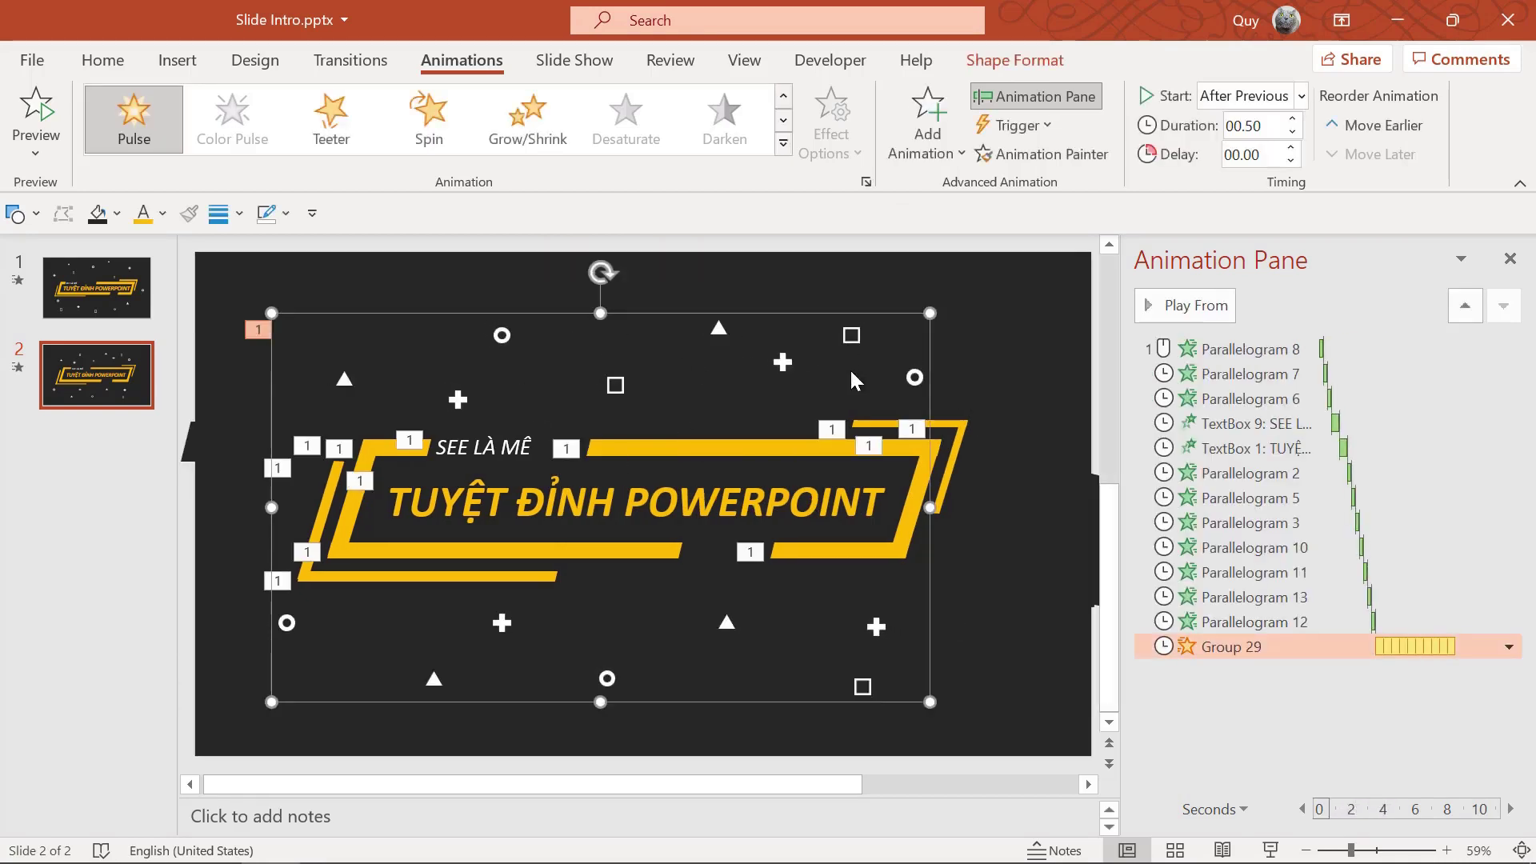
Shorten the Group 29 Pulse duration to 0.25 seconds.
left_click(928, 128)
left_click(928, 128)
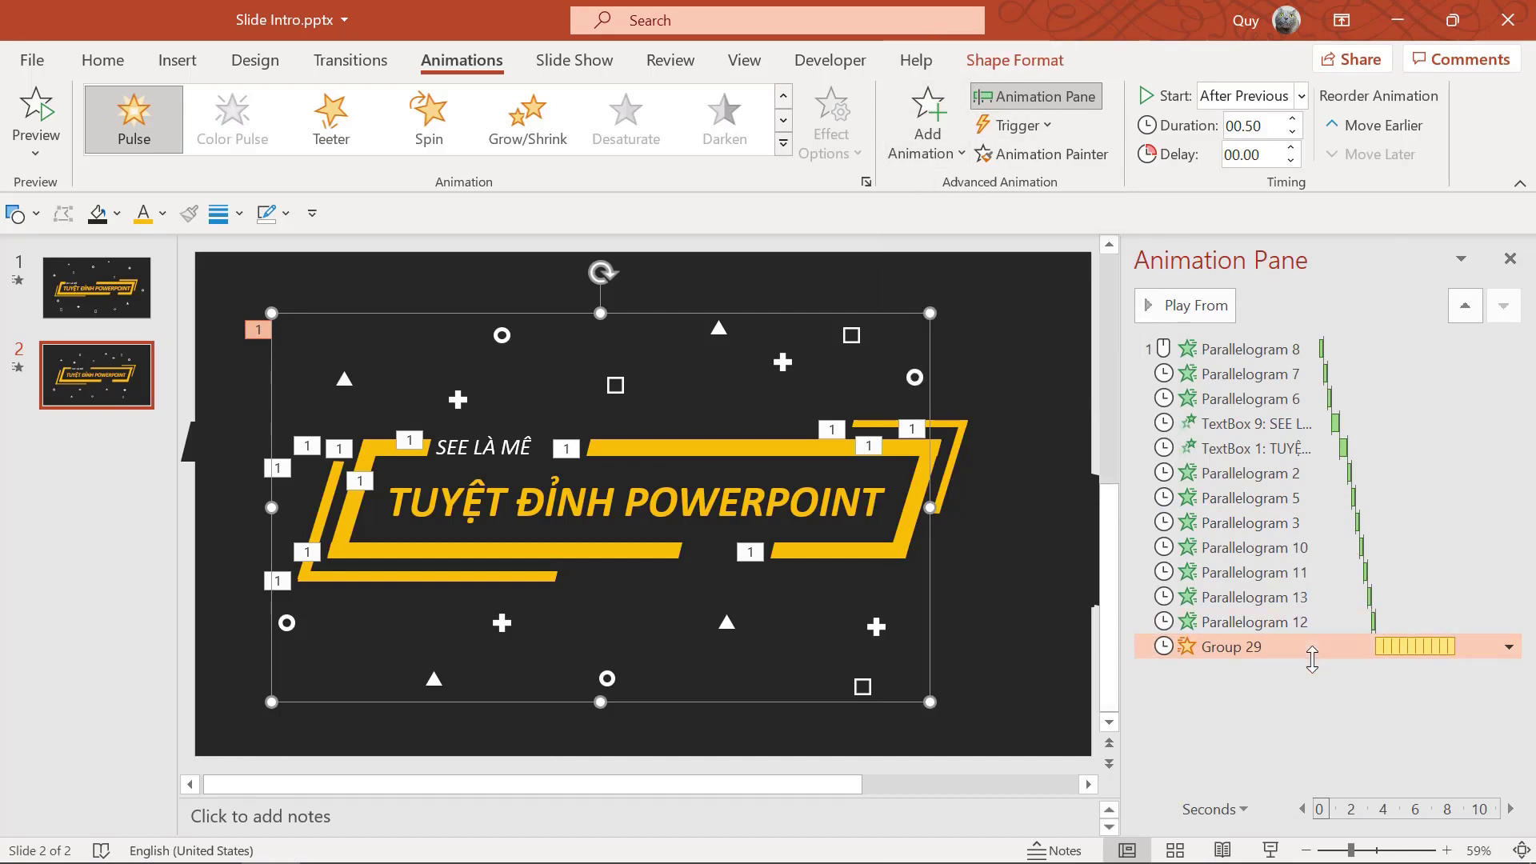
left_click(1313, 664)
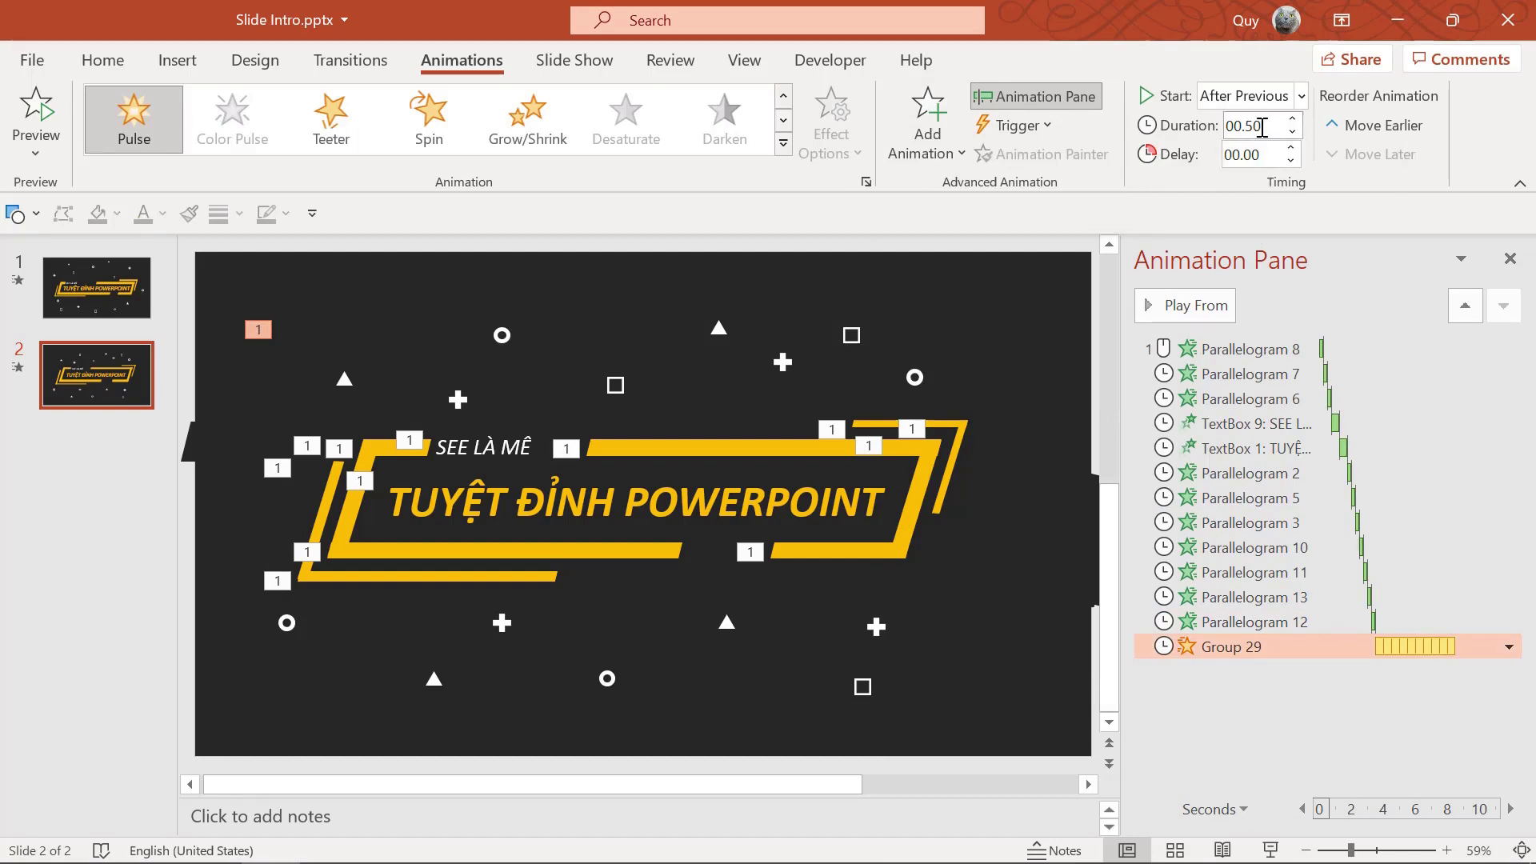
left_click(1262, 128)
type("00.25")
key("Return")
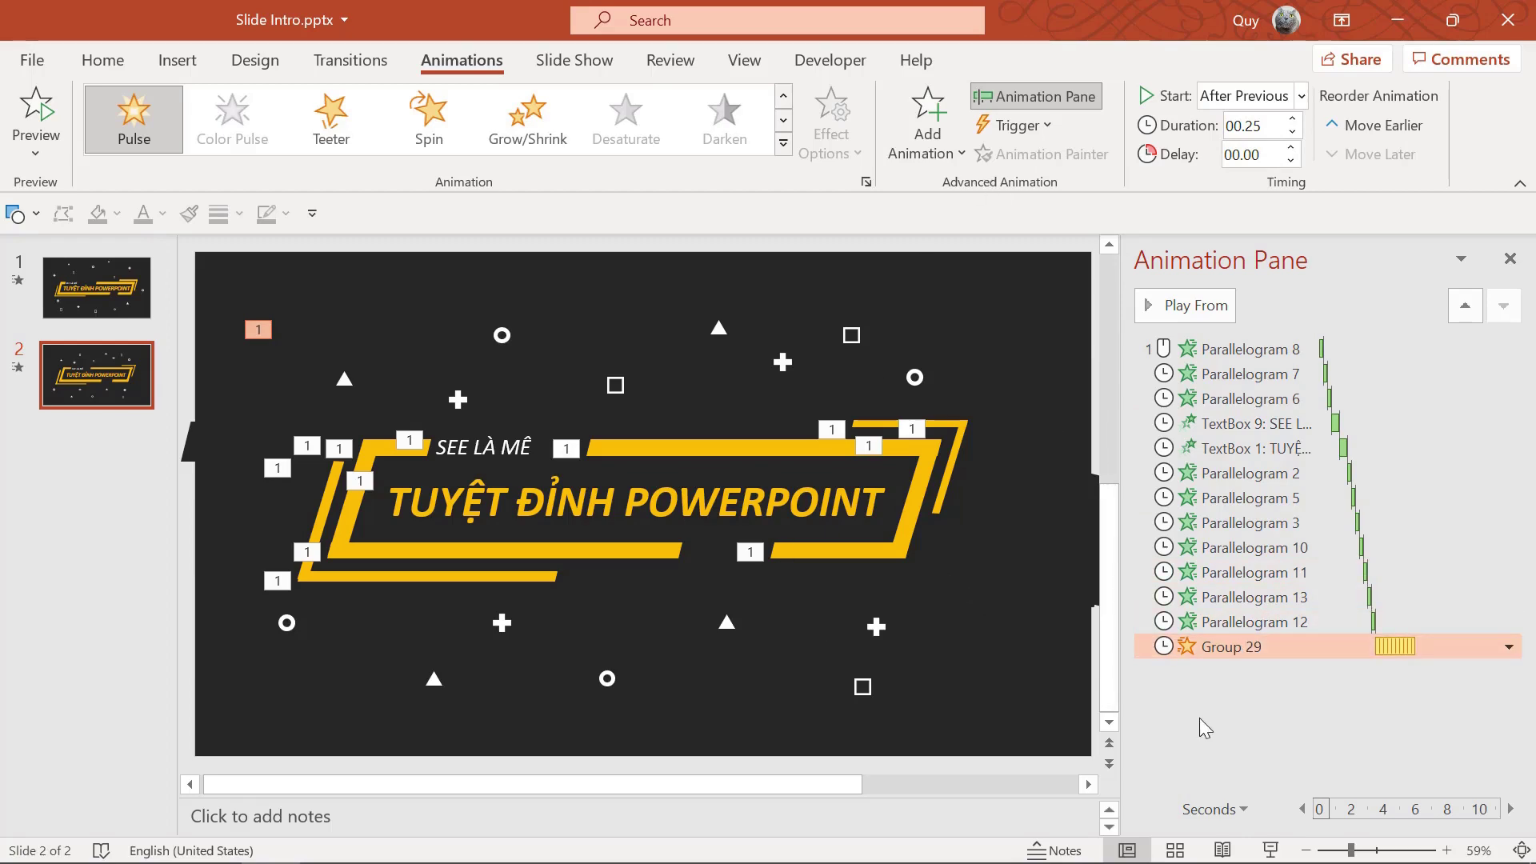
left_click(928, 120)
Add a Teeter emphasis to Group 29 starting With Previous, entering a 0.25 second duration.
scroll(1068, 533, "down", 5)
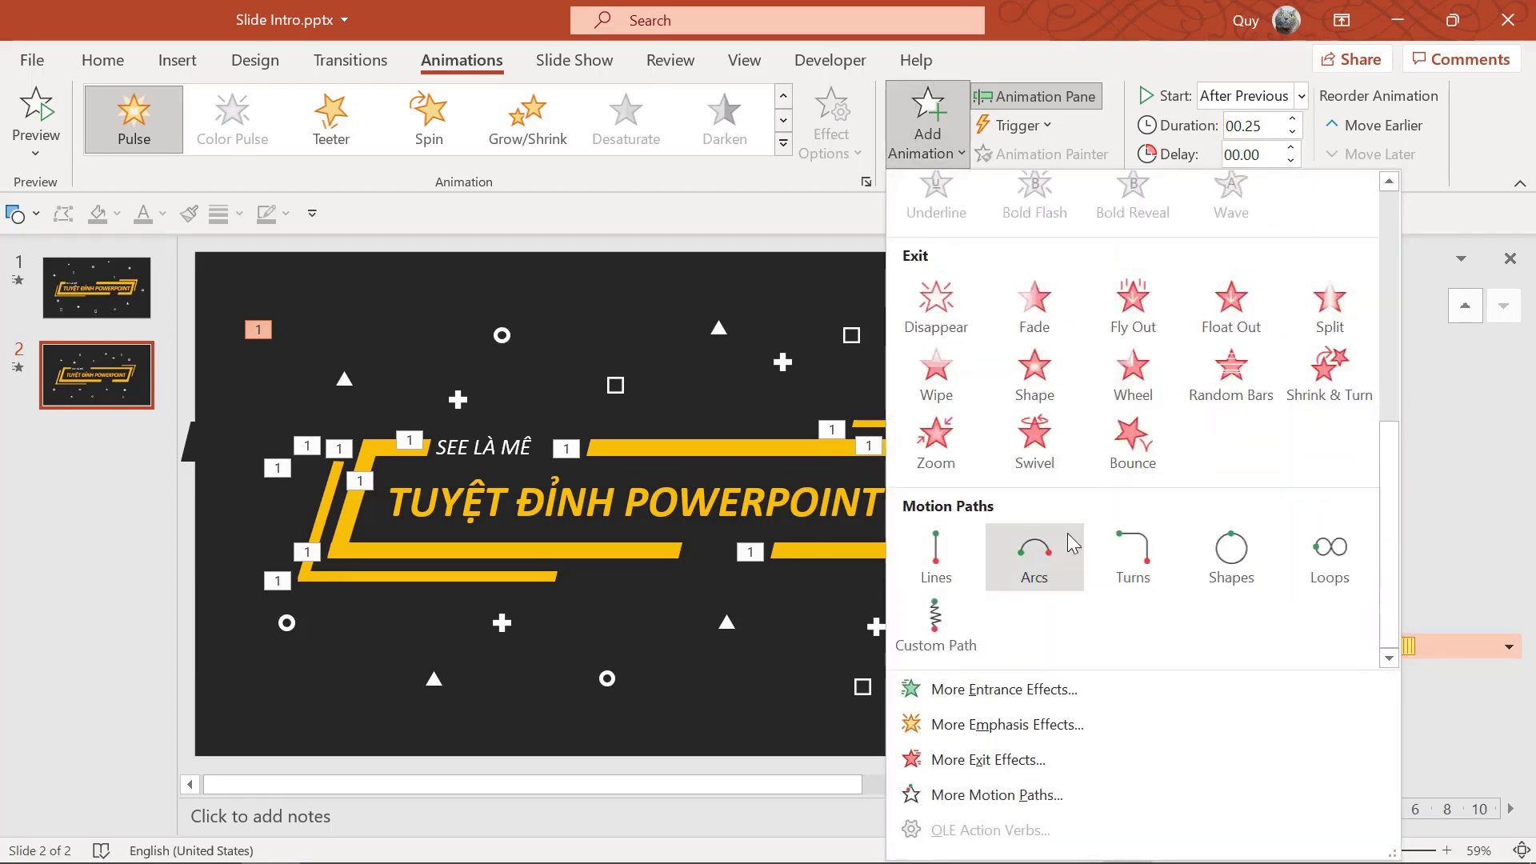
scroll(1160, 597, "up", 2)
scroll(1240, 308, "up", 4)
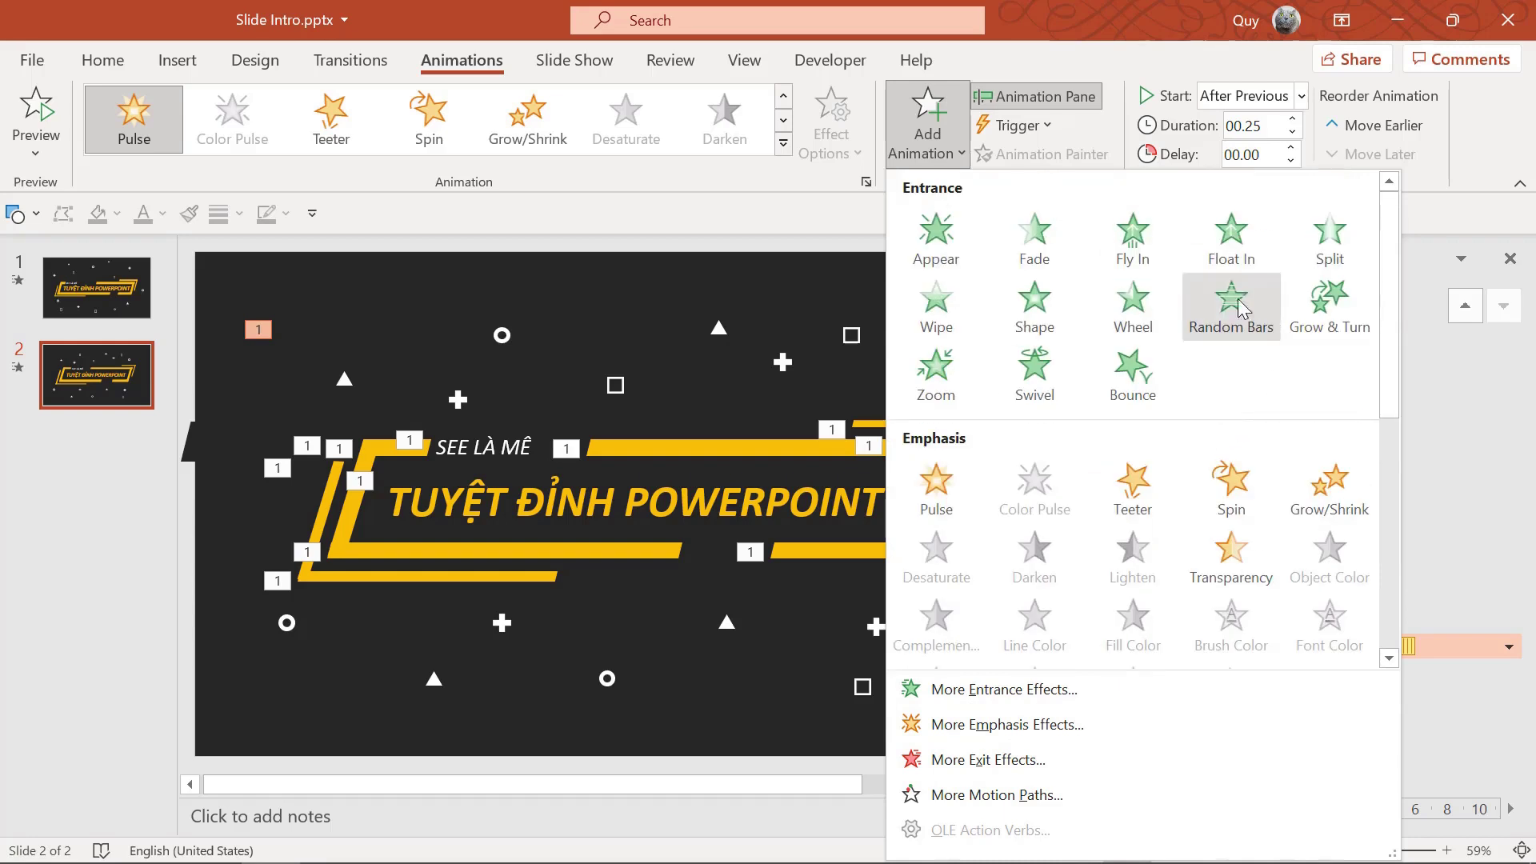
left_click(1133, 481)
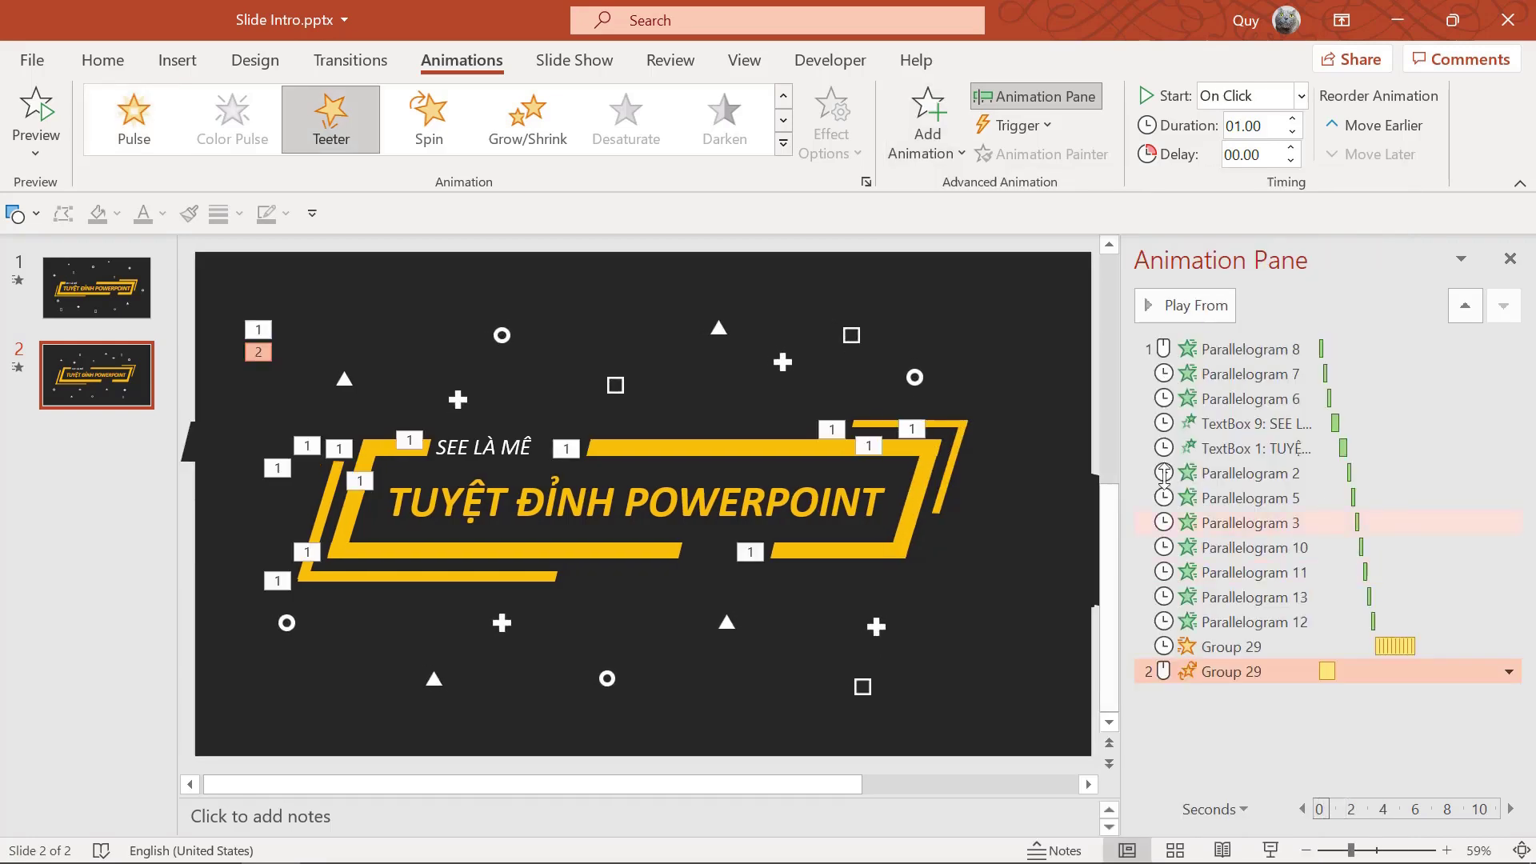
left_click(1509, 672)
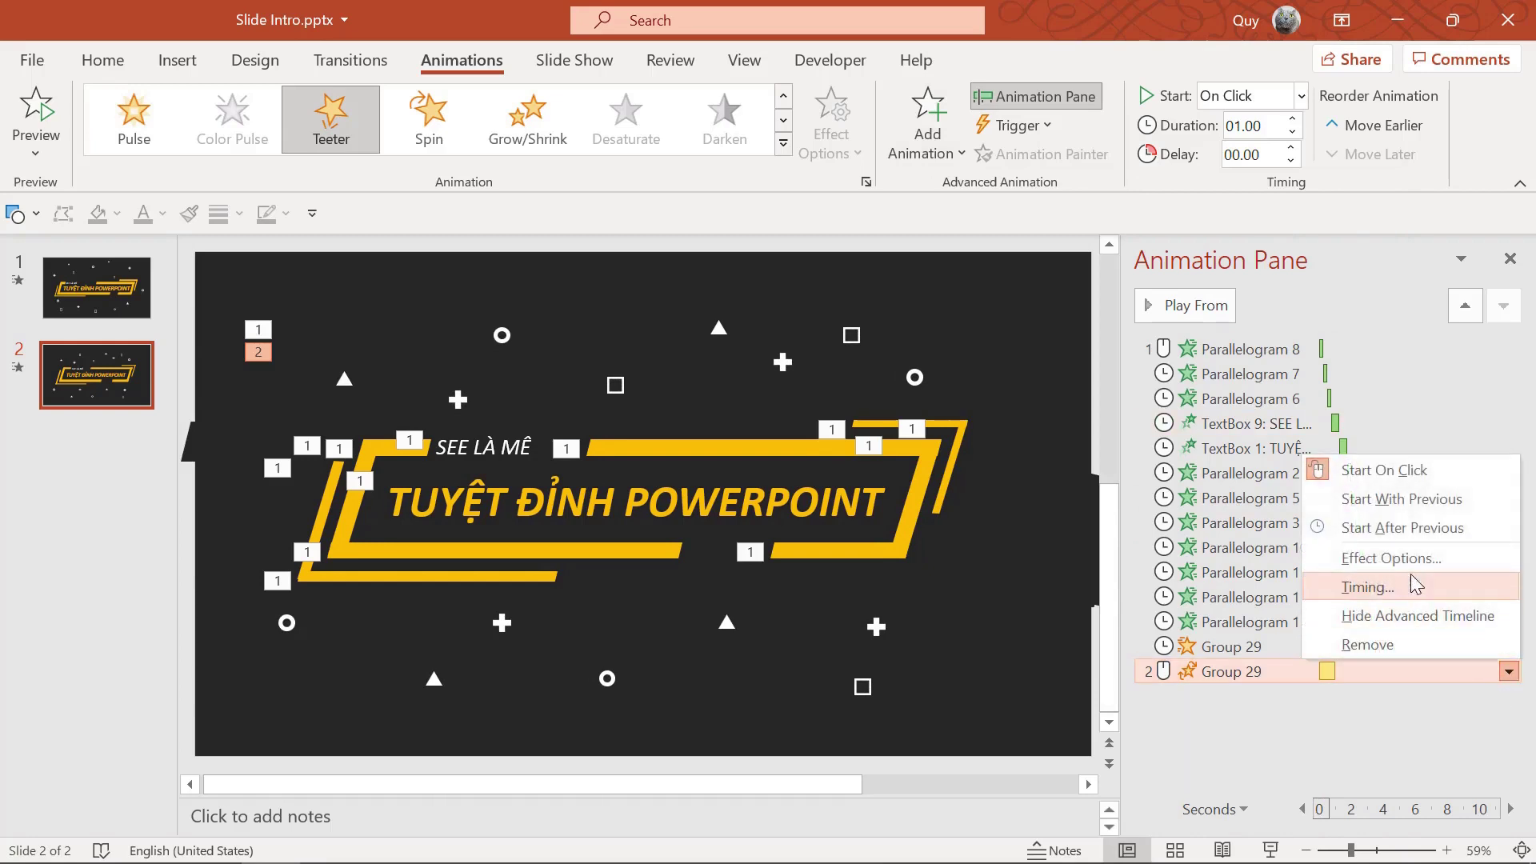
left_click(1416, 529)
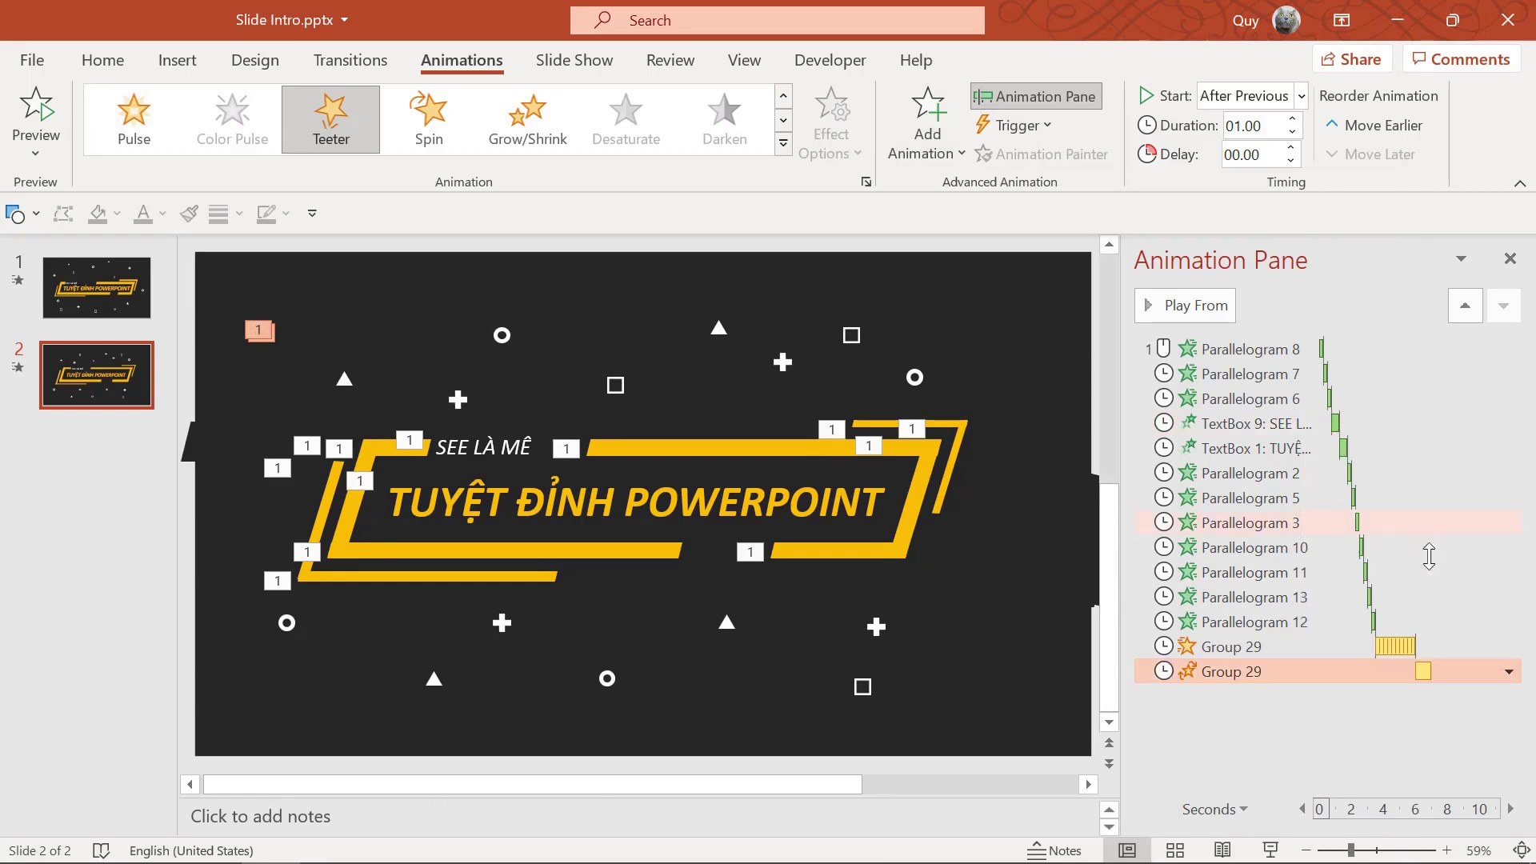
left_click(1509, 671)
left_click(1281, 497)
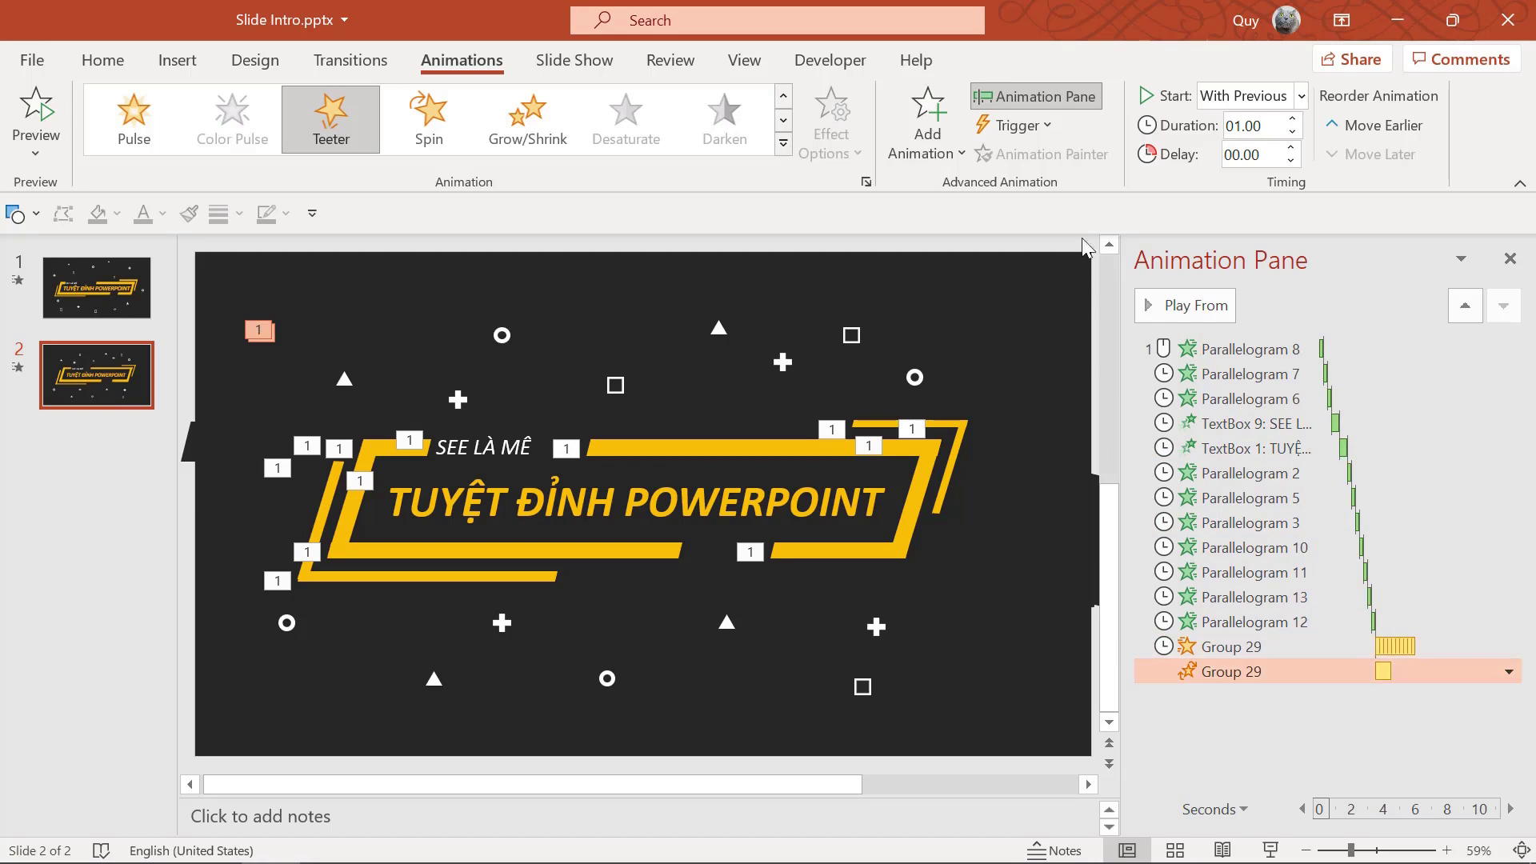
left_click(1264, 127)
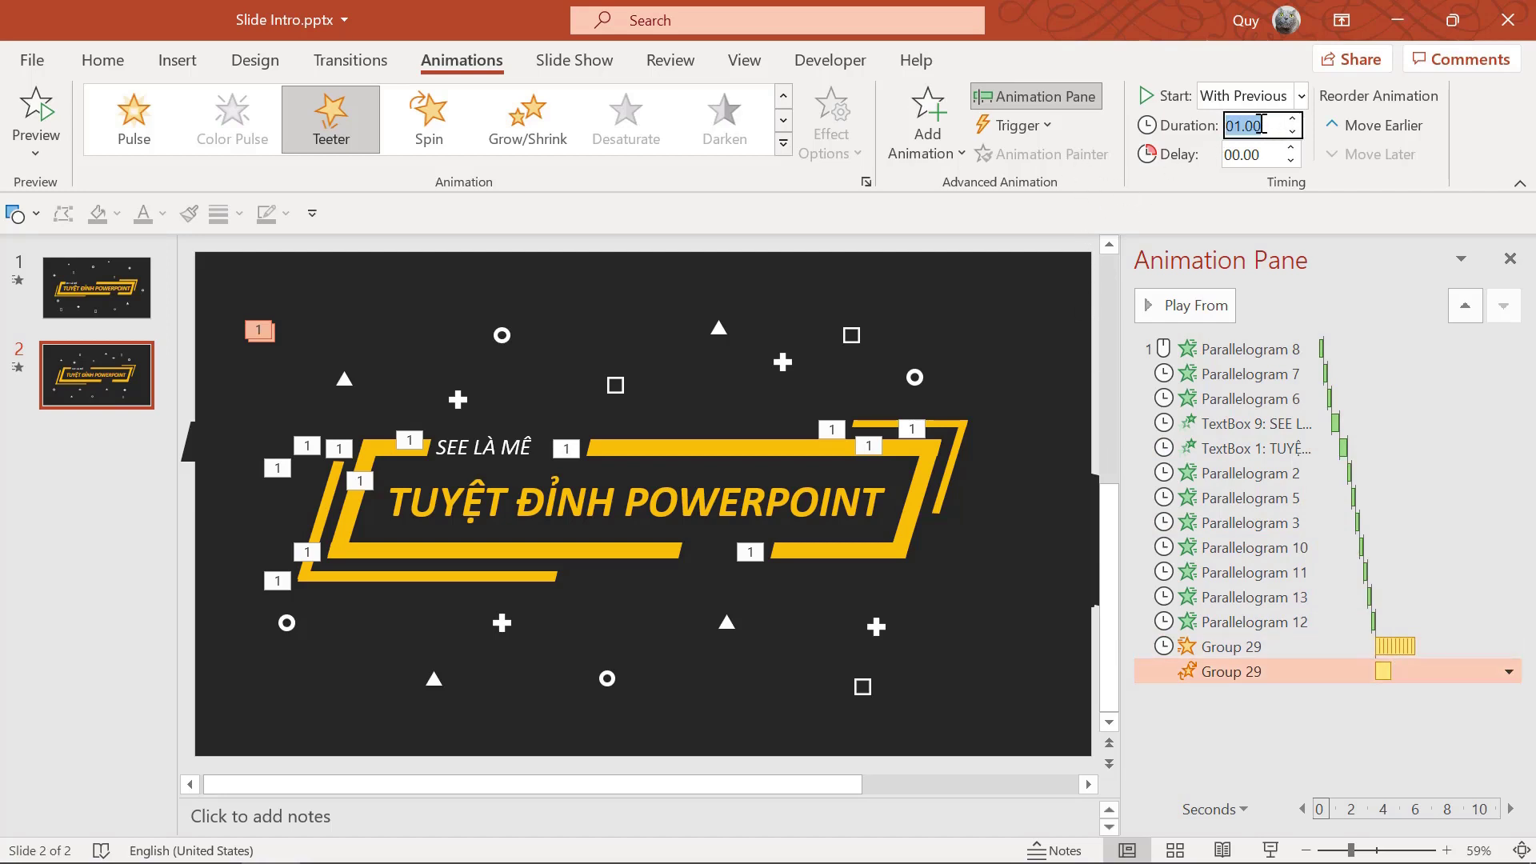
type("0.25")
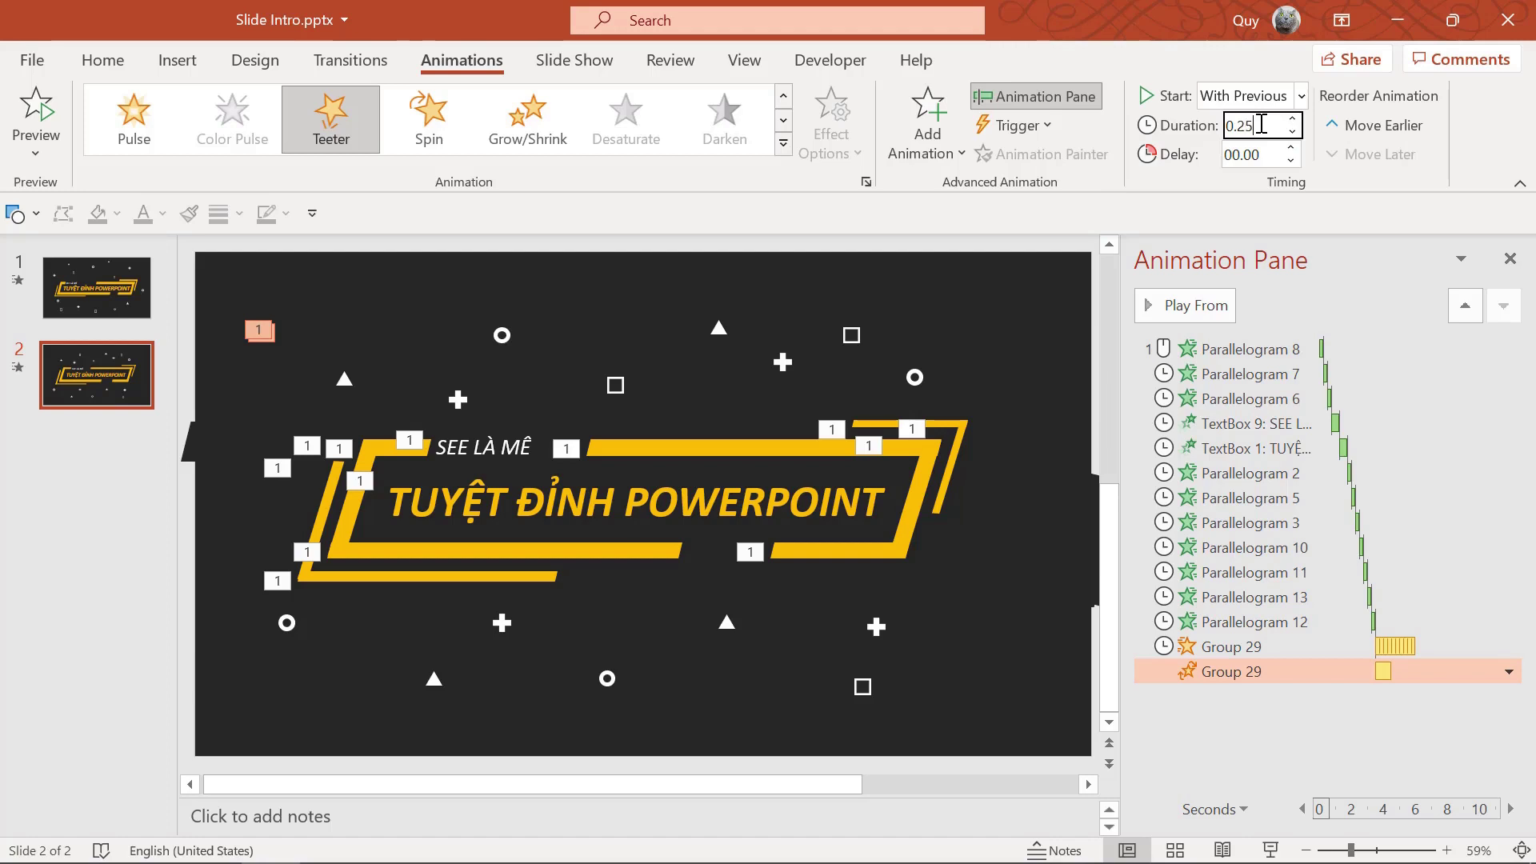
Make the Teeter repeat 10 times, then view slide 1's Group 38 animations.
left_click(1509, 671)
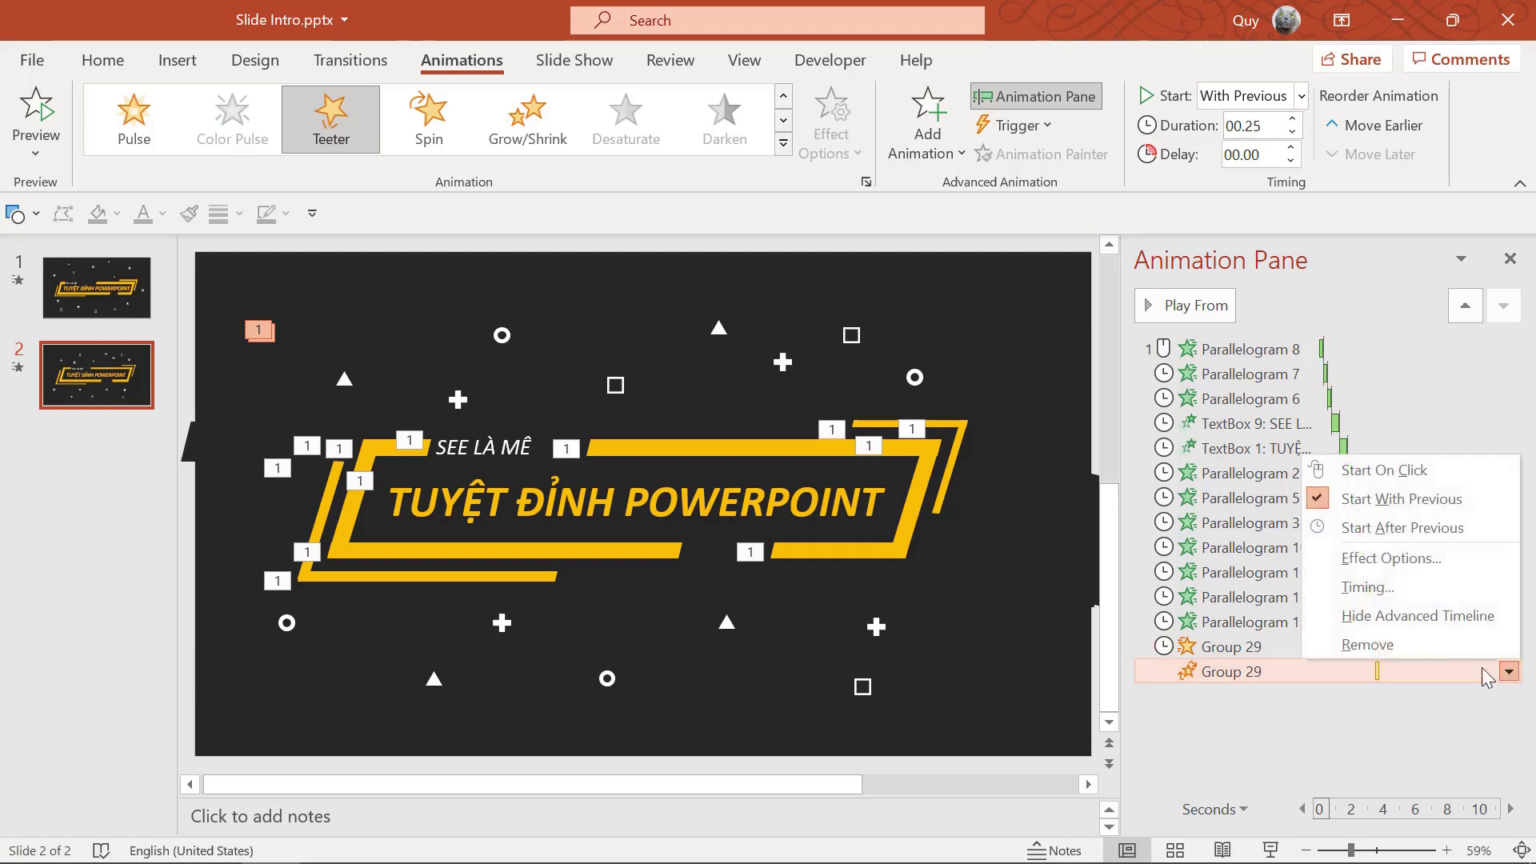
left_click(1421, 570)
left_click(661, 274)
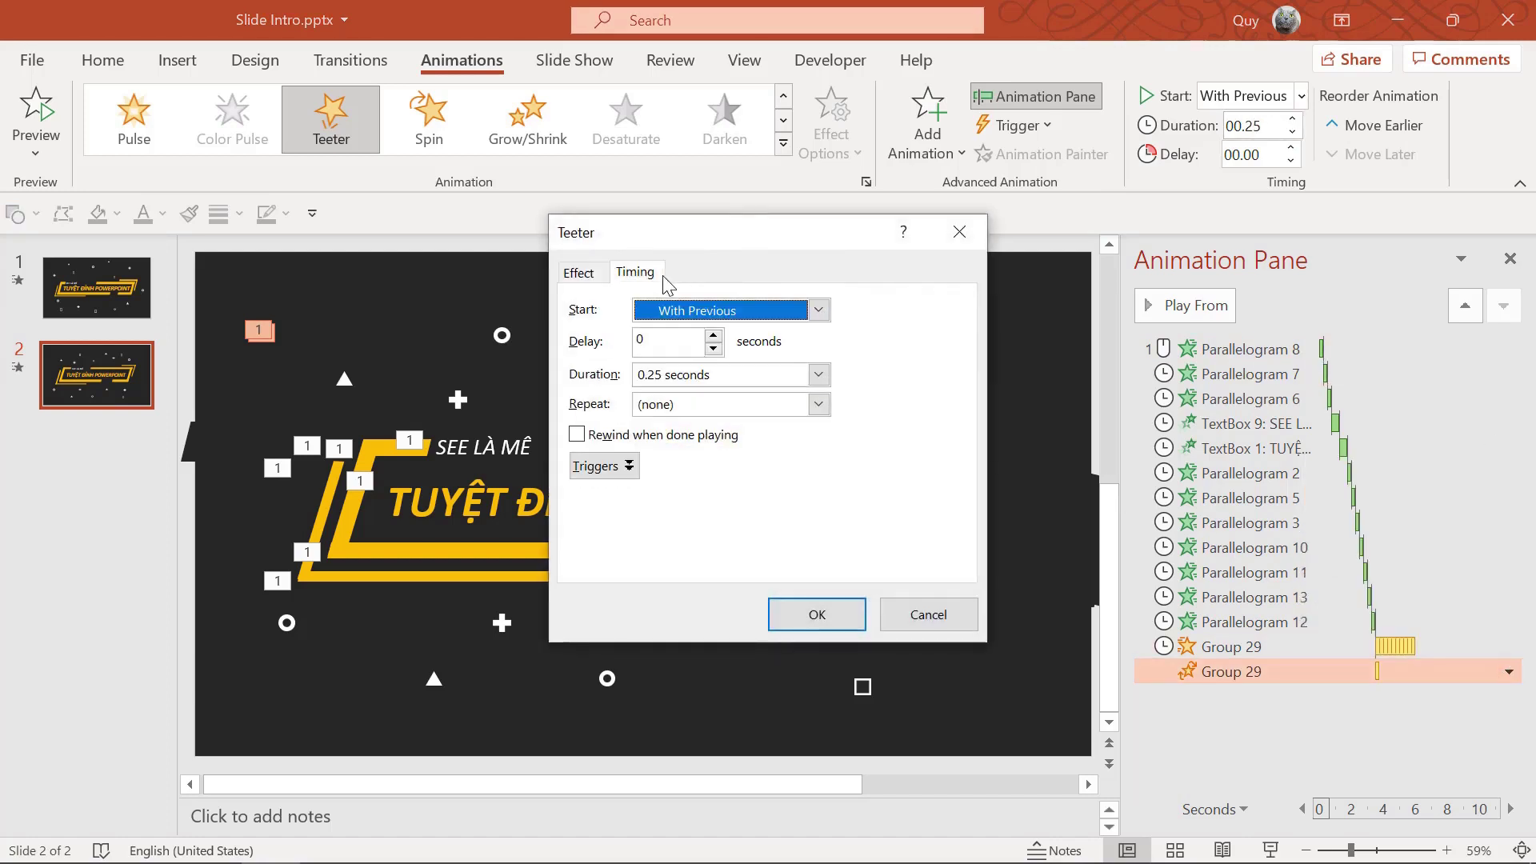
left_click(818, 375)
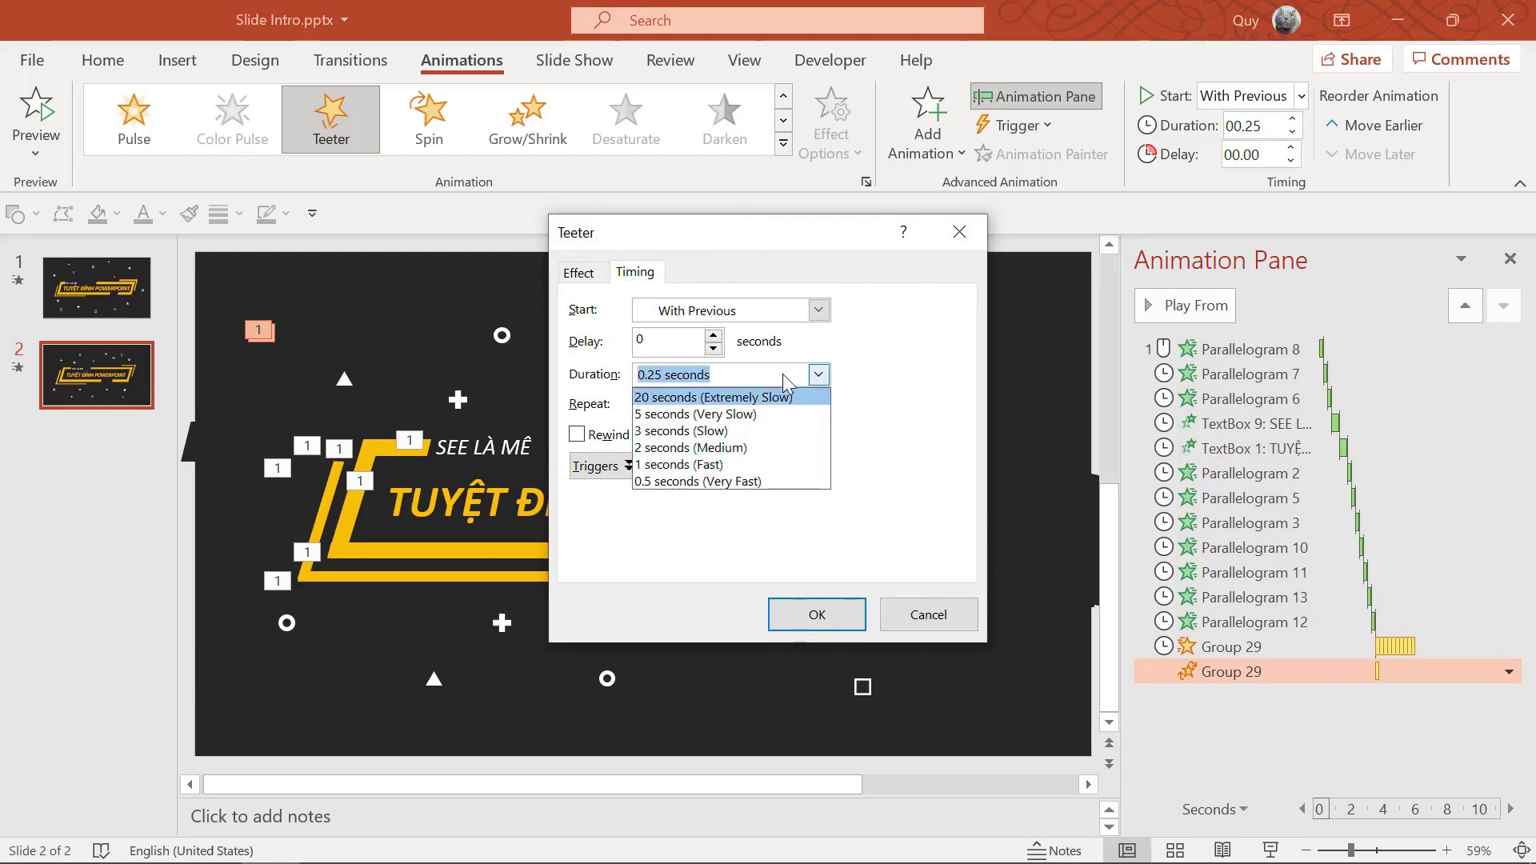
key("Escape")
left_click(817, 404)
left_click(693, 506)
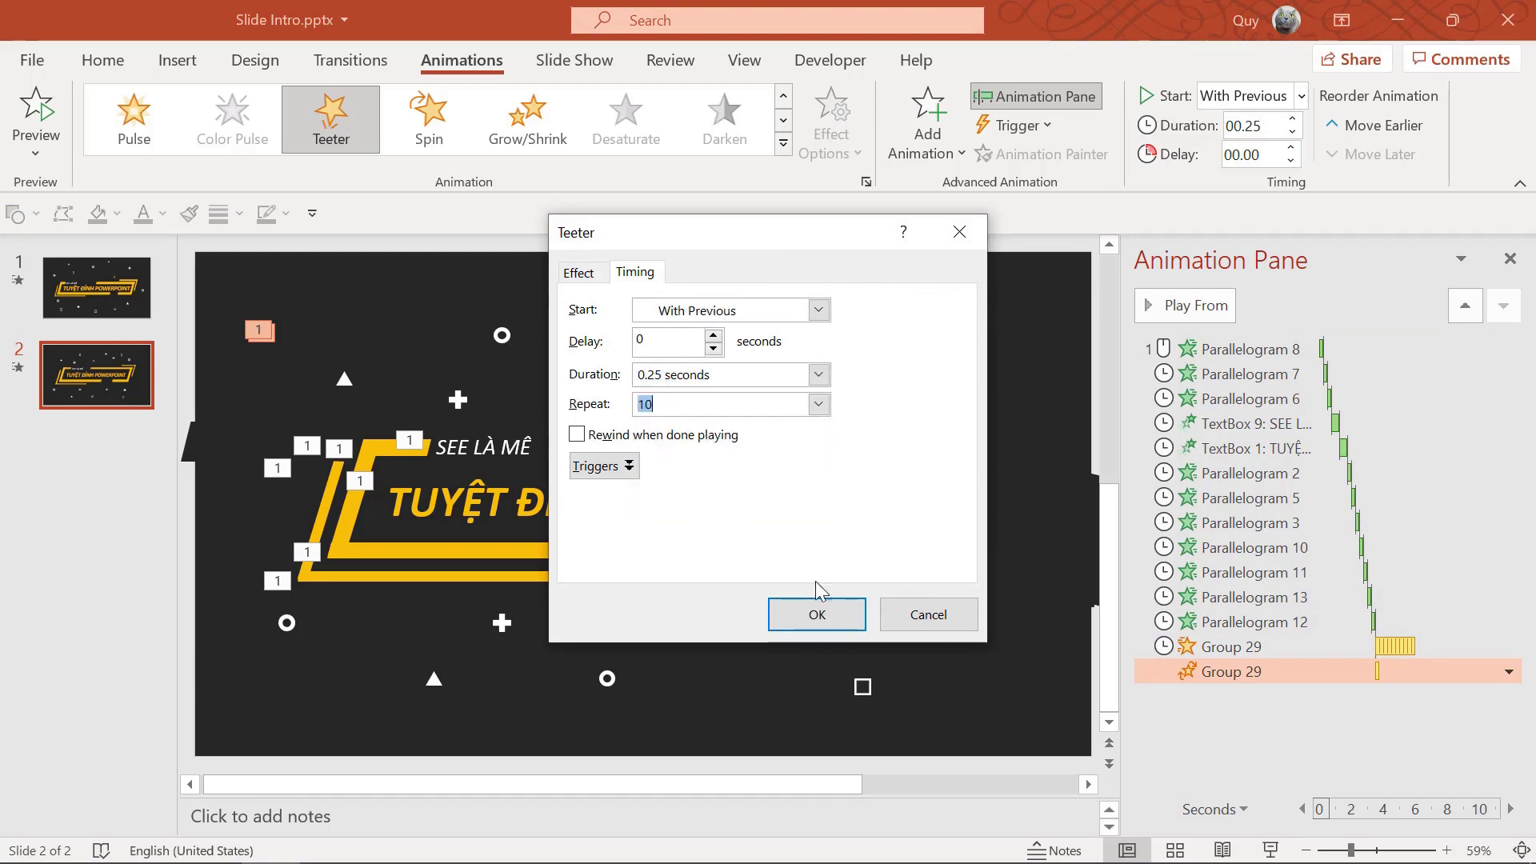
left_click(817, 615)
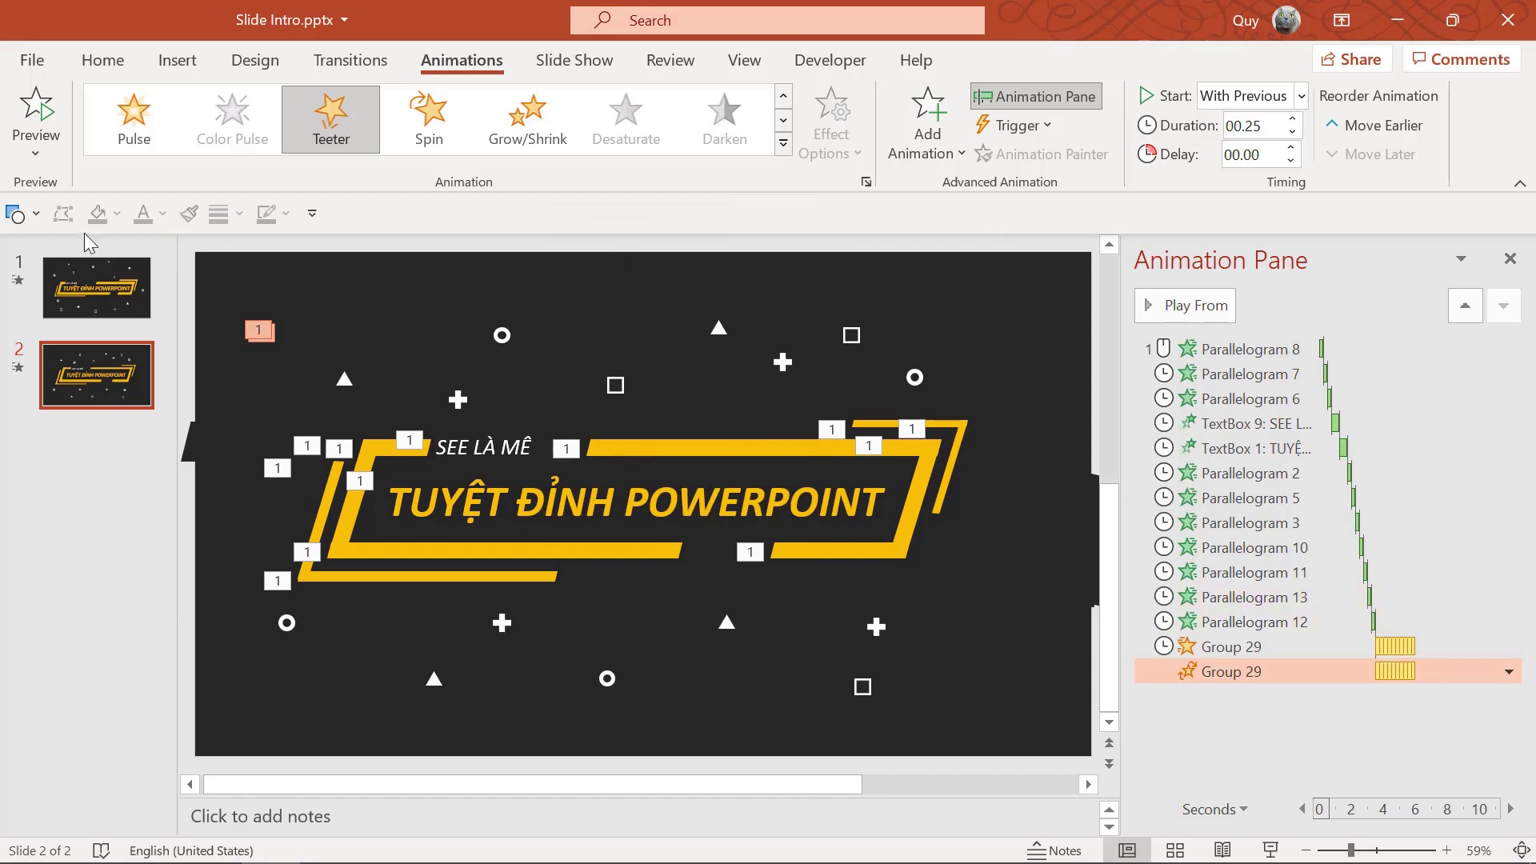
left_click(102, 288)
left_click(614, 323)
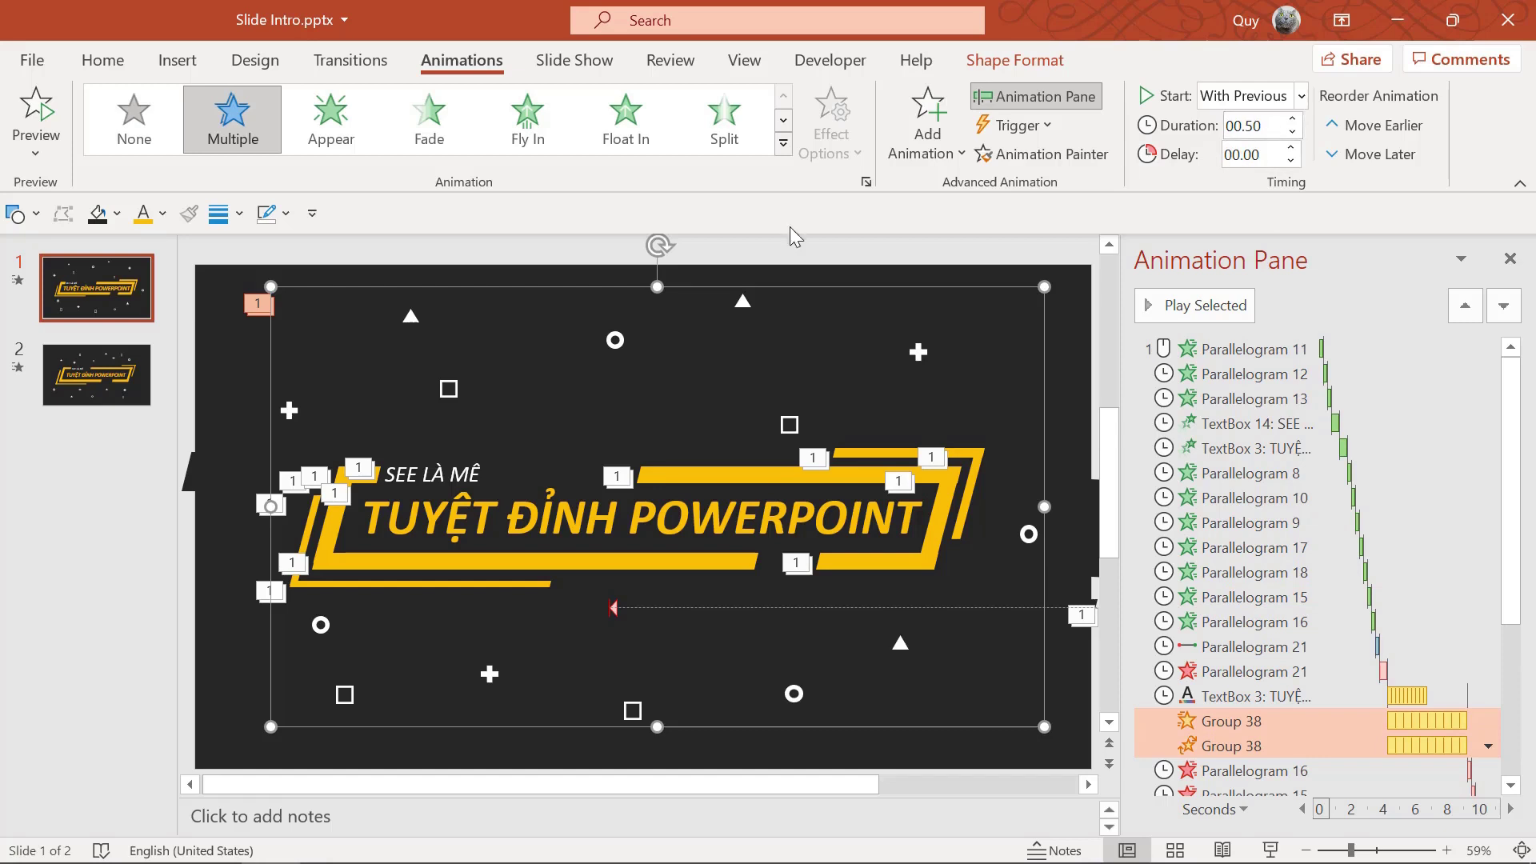
On slide 2, set both Group 29 emphasis effects to 0.50 seconds each.
left_click(92, 374)
left_click(1249, 646)
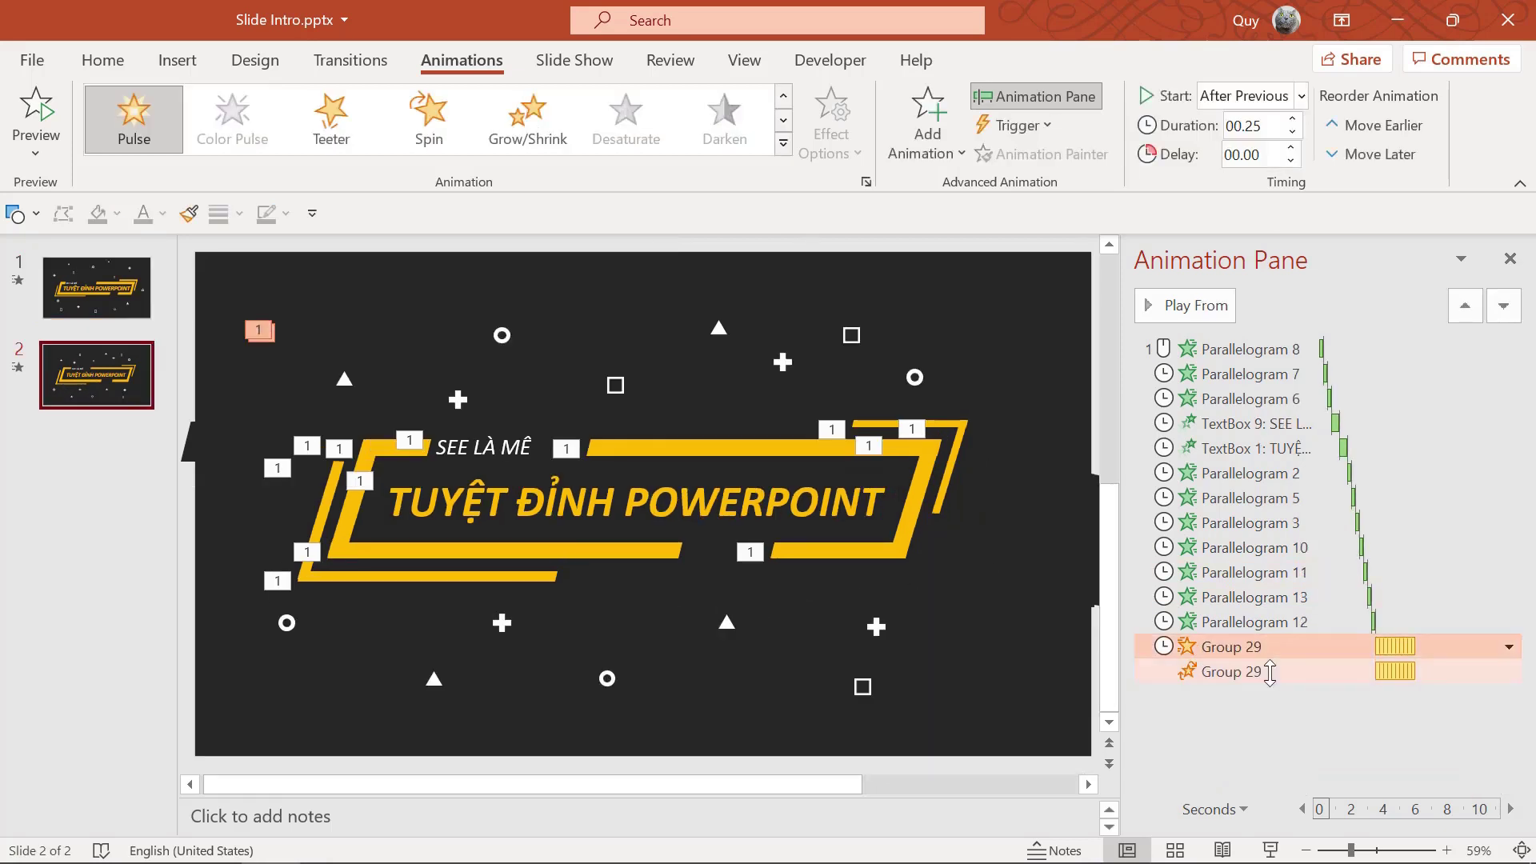
left_click(1248, 672, "ctrl")
double_click(1260, 126)
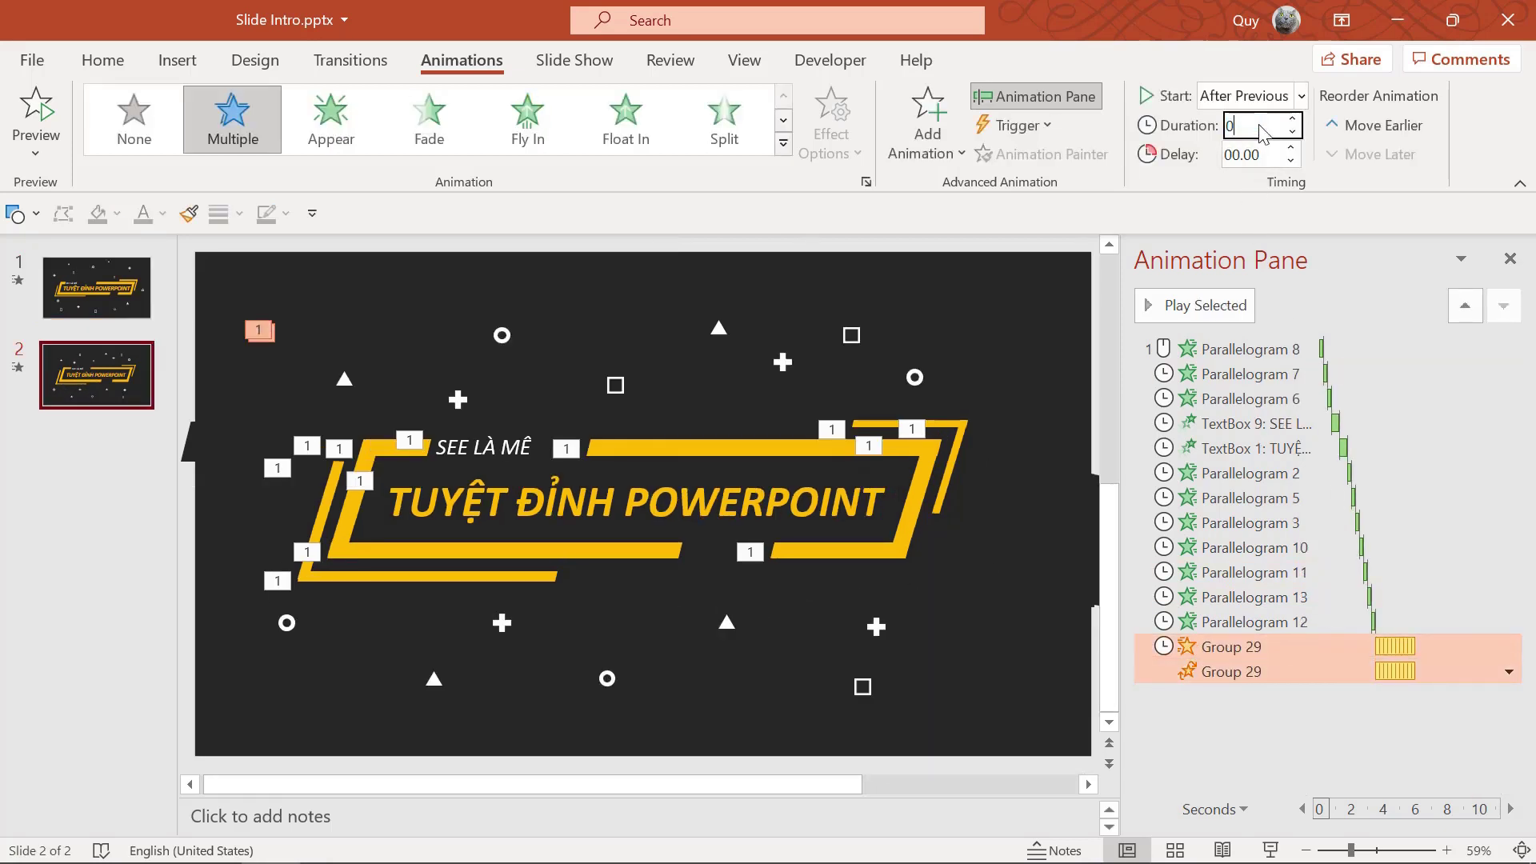
type("0.50")
key("Return")
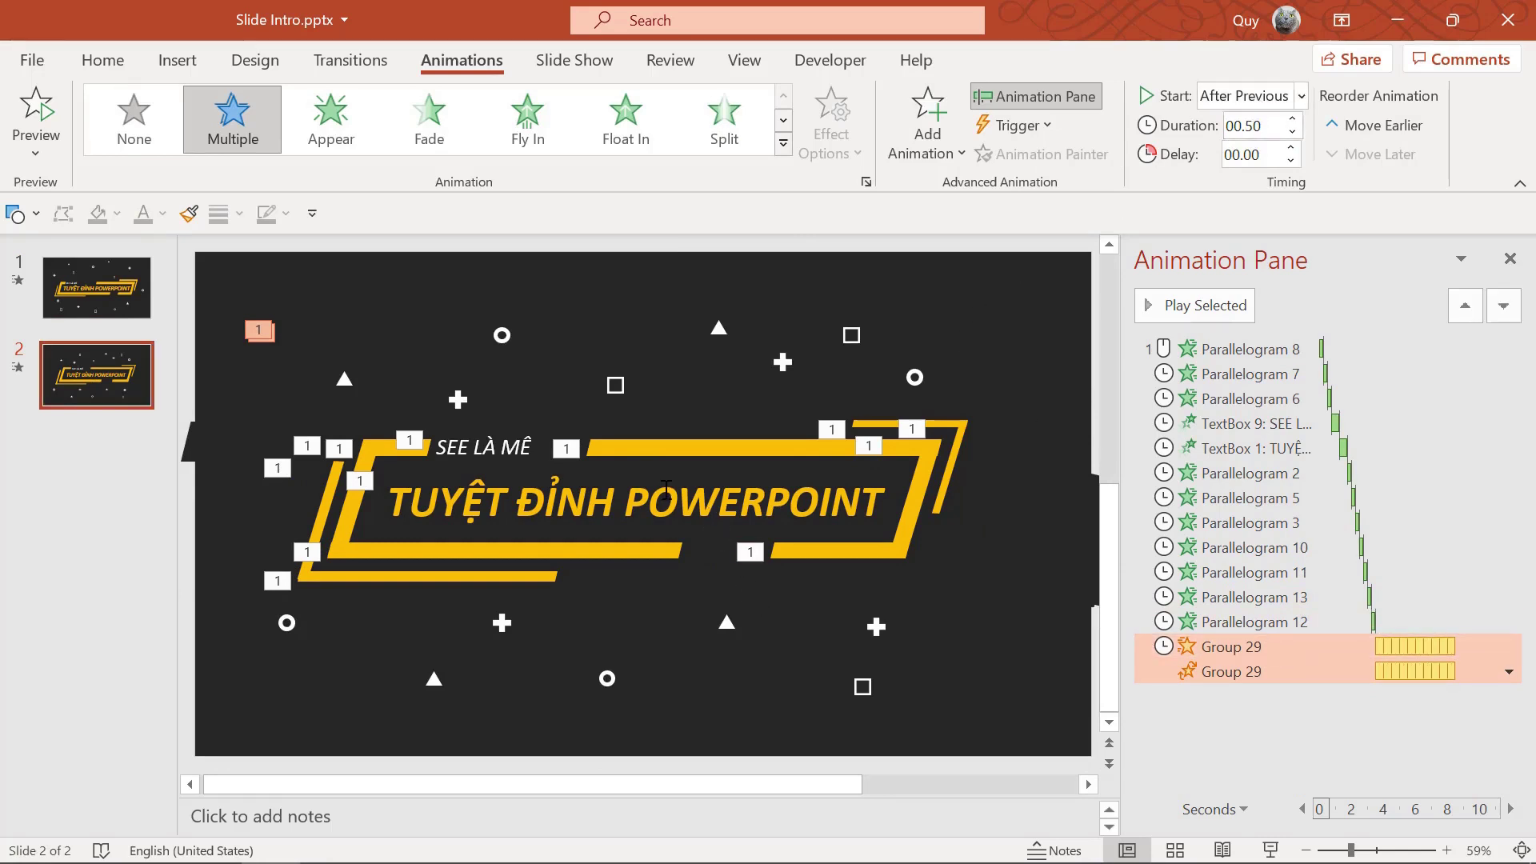
left_click(677, 501)
key("Escape")
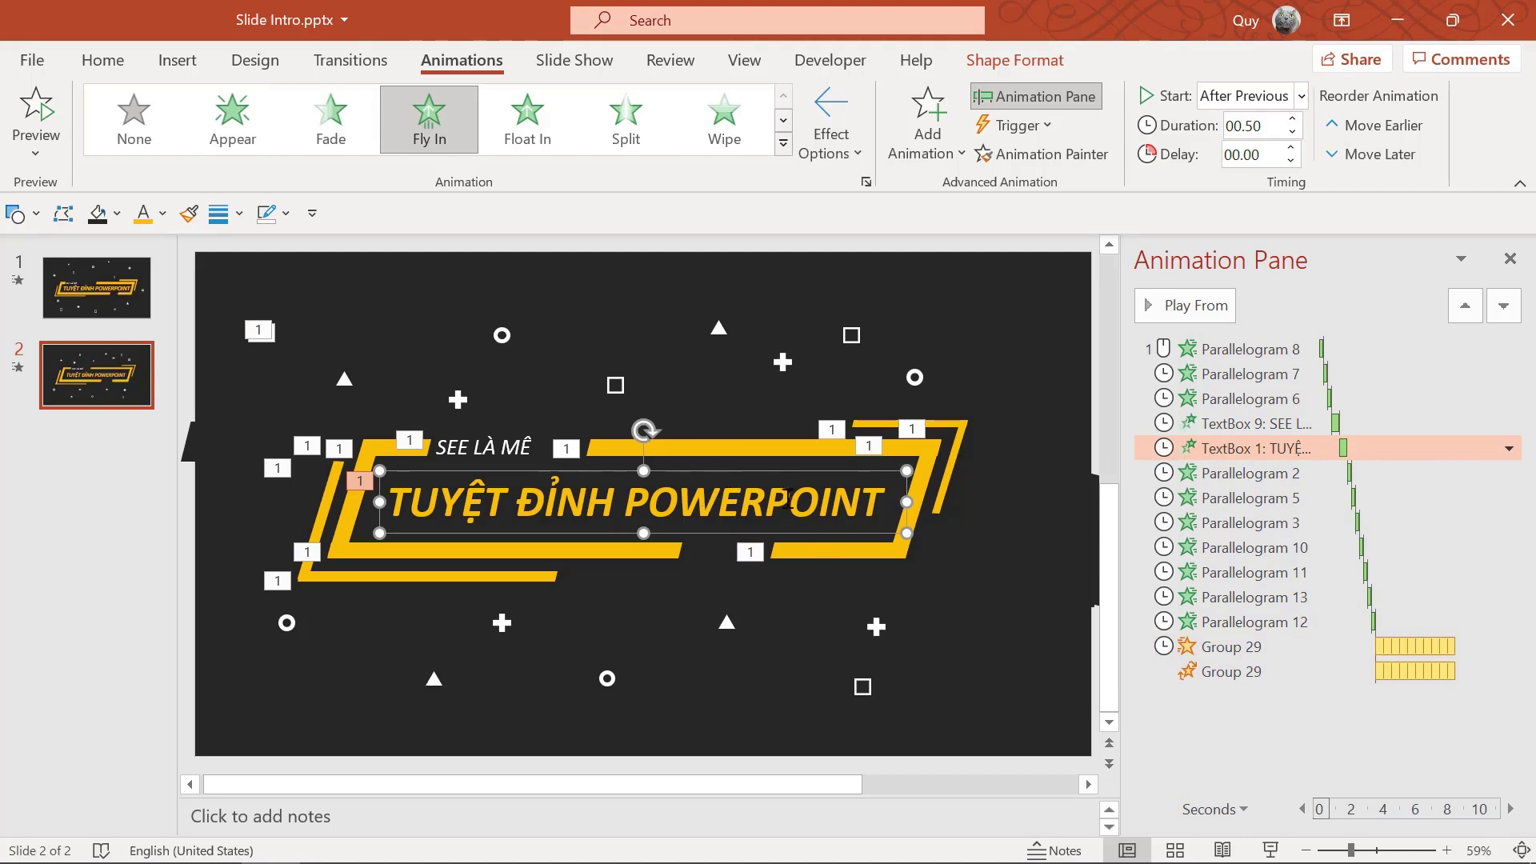
Add a Font Color emphasis to the TUYỆT ĐỈNH POWERPOINT title and pick its new colour.
left_click(933, 124)
left_click(933, 123)
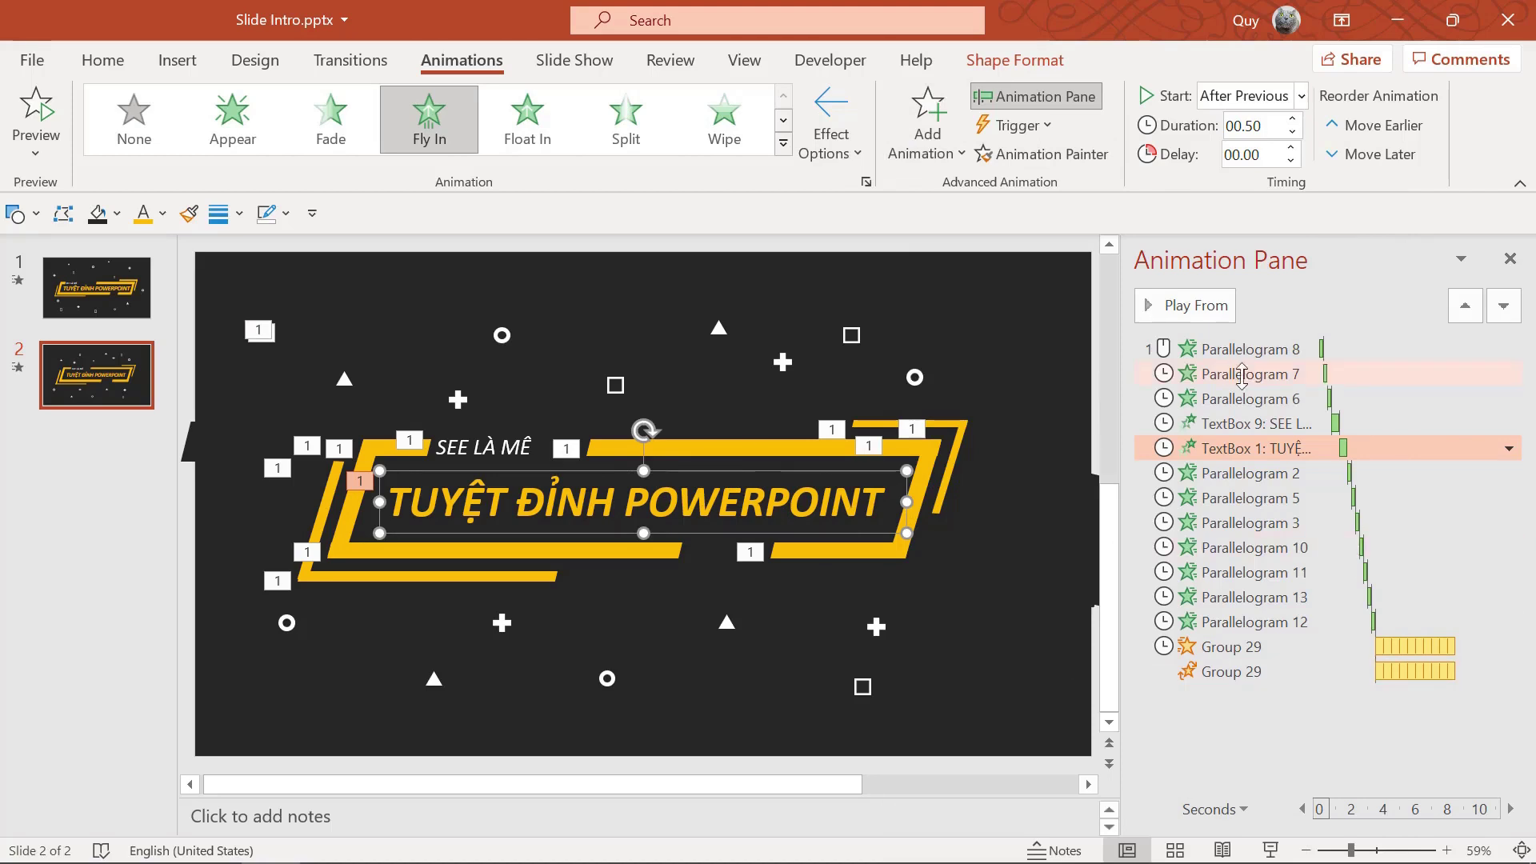
left_click(919, 101)
scroll(1121, 489, "down", 5)
scroll(1122, 492, "up", 4)
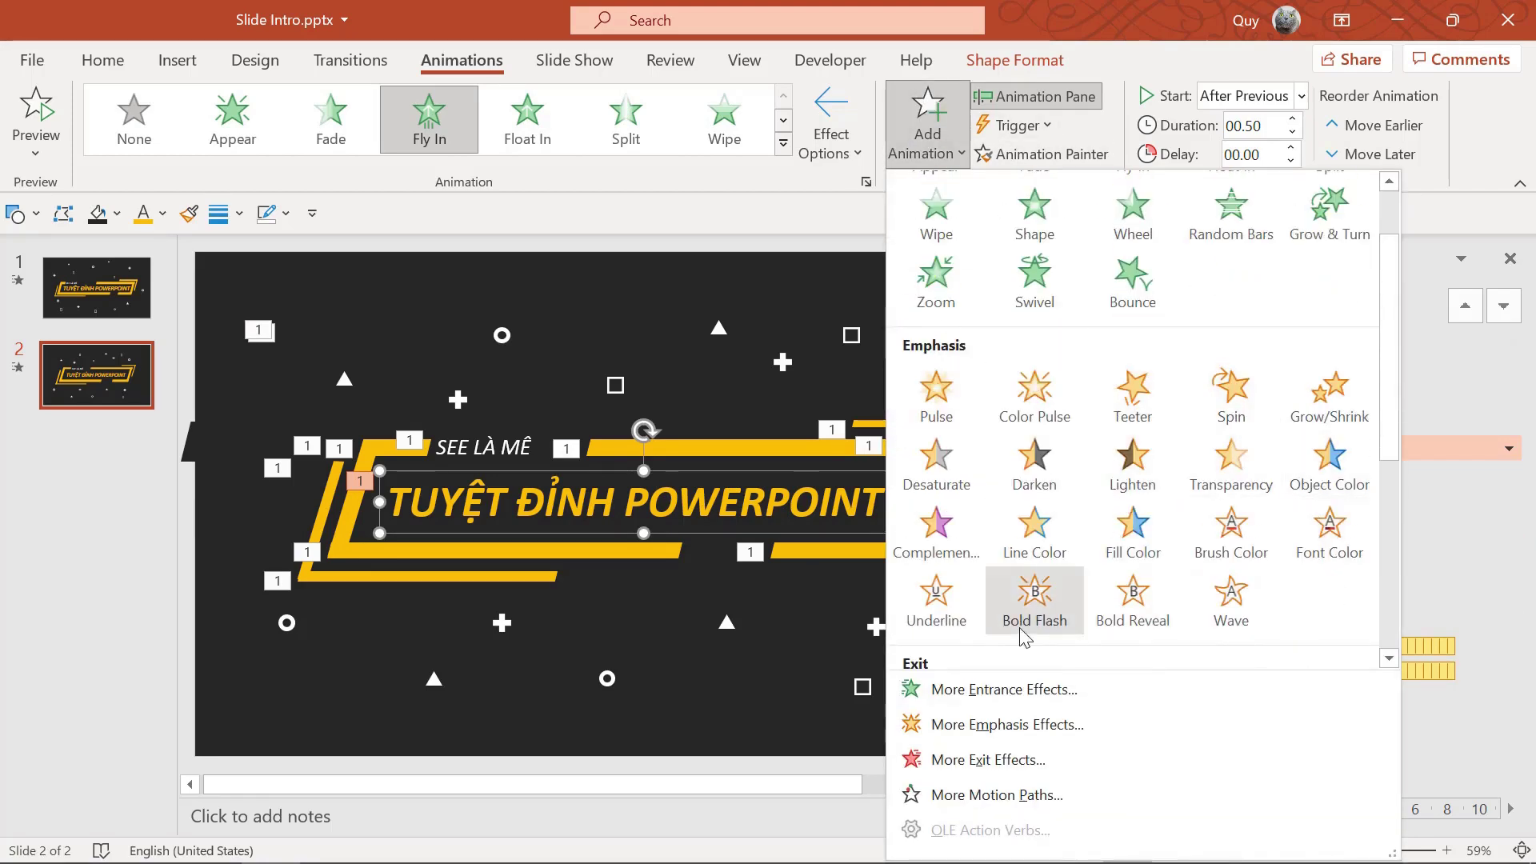
left_click(1332, 546)
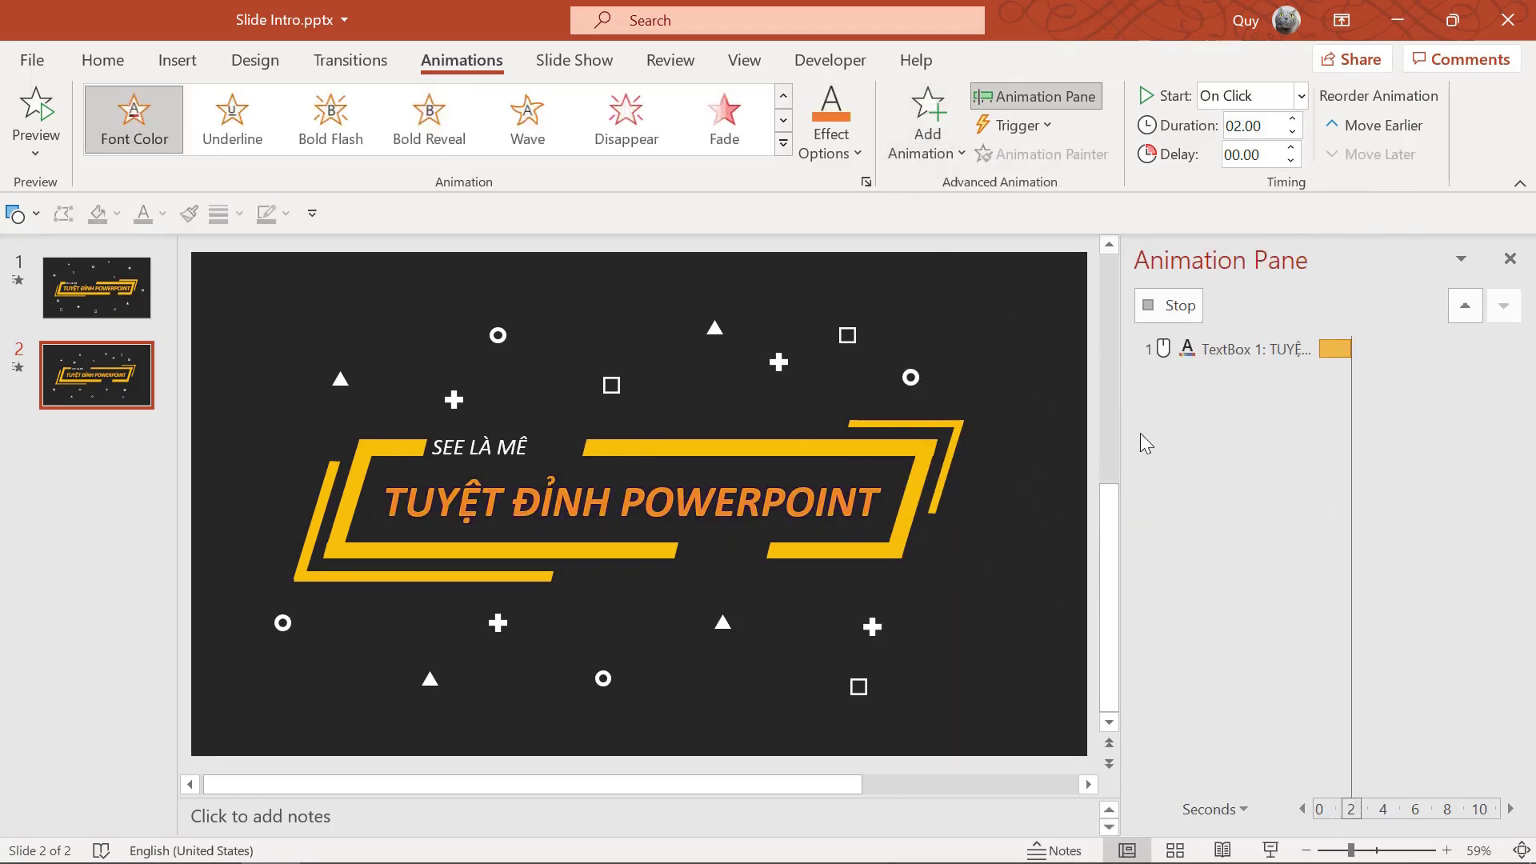
left_click(840, 138)
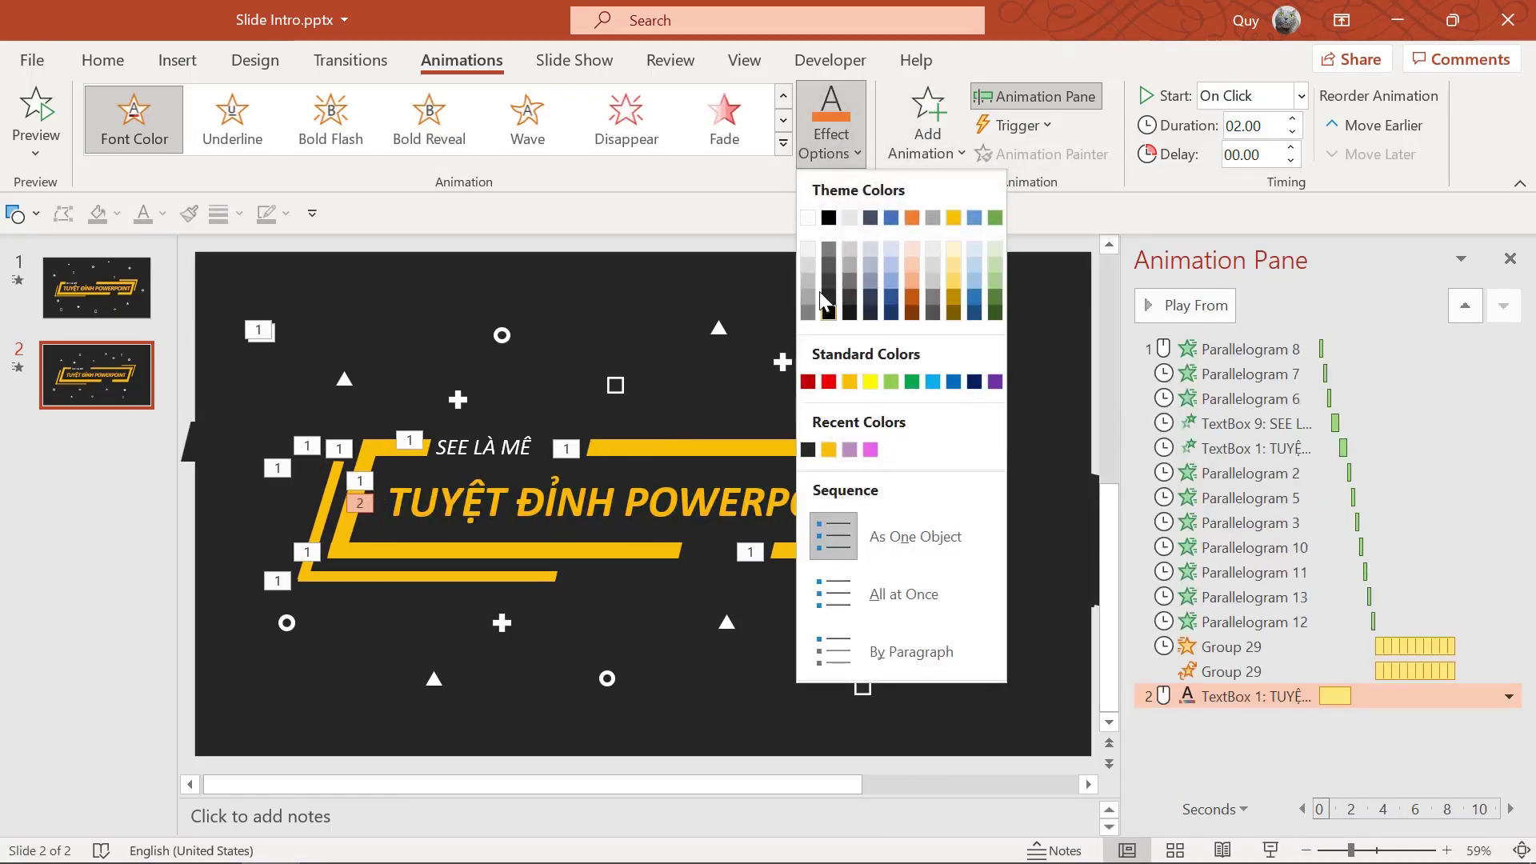
left_click(809, 270)
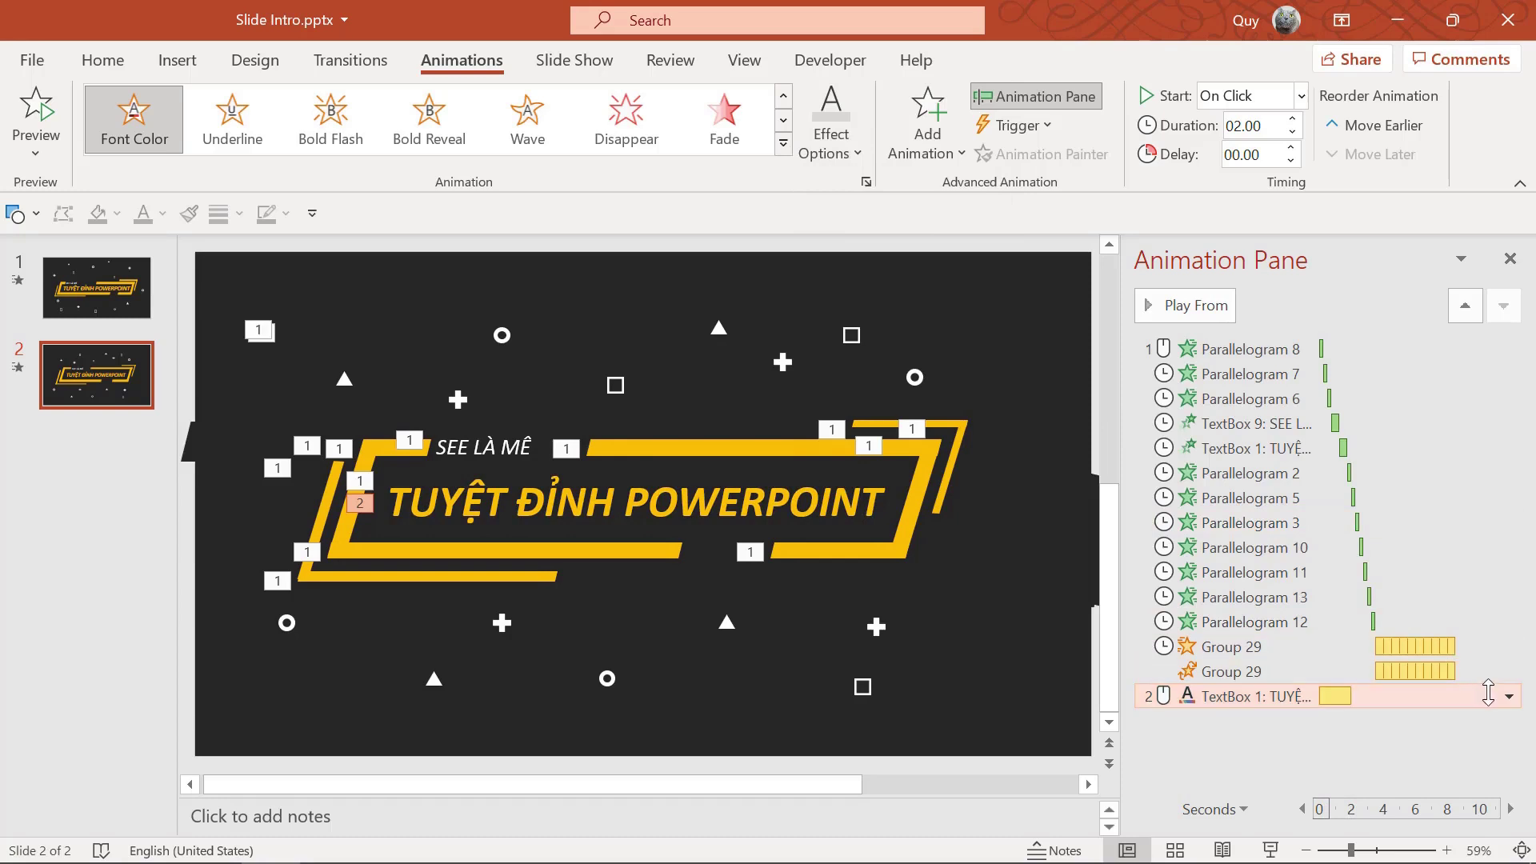
Set a repeat count for the title's Font Color effect in its Timing settings.
left_click(1509, 697)
left_click(1396, 583)
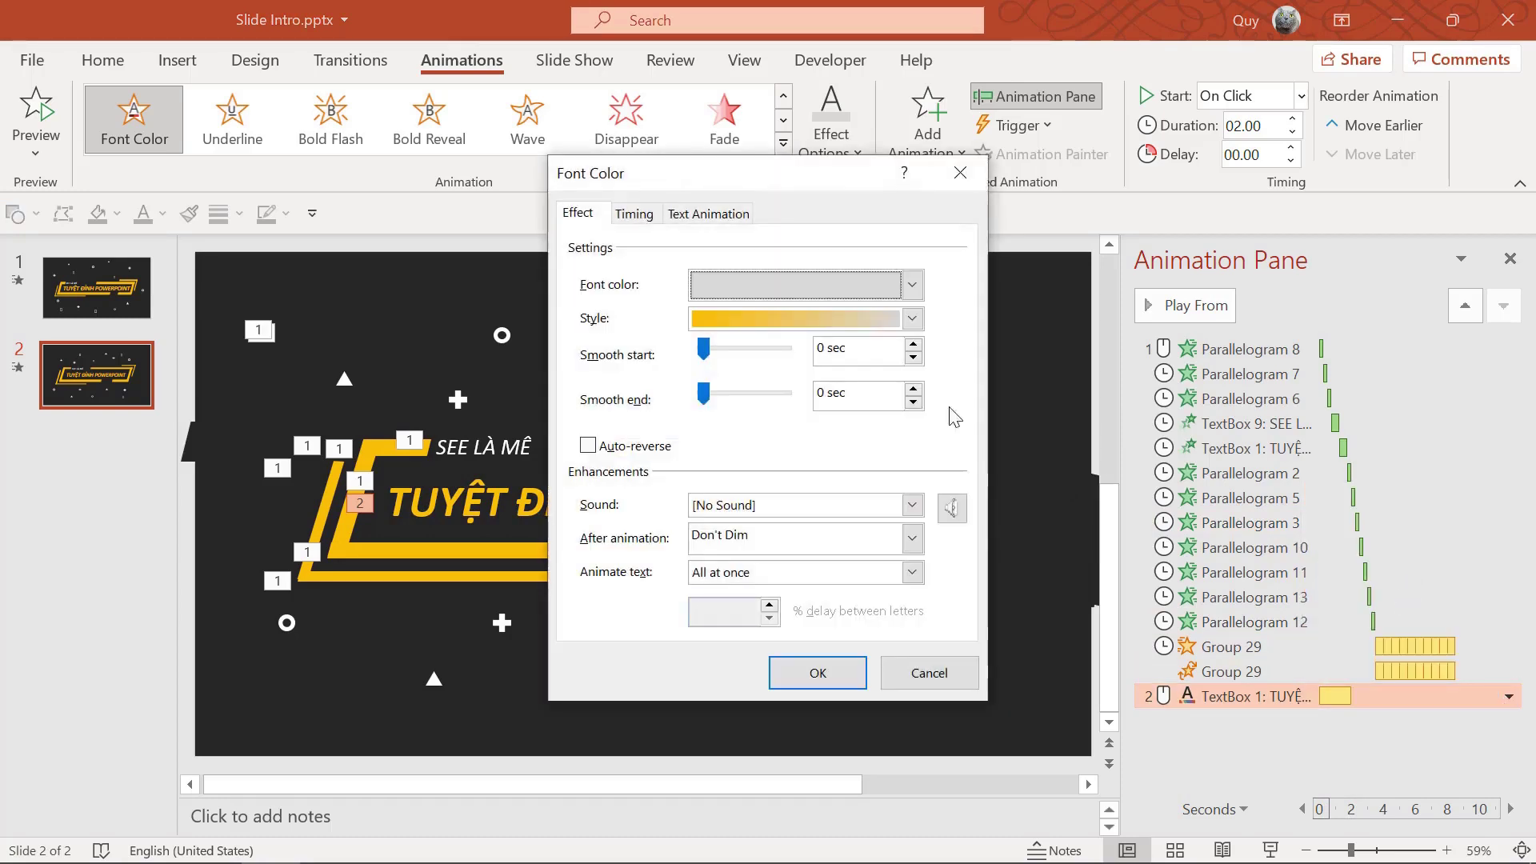
left_click(648, 219)
left_click(704, 213)
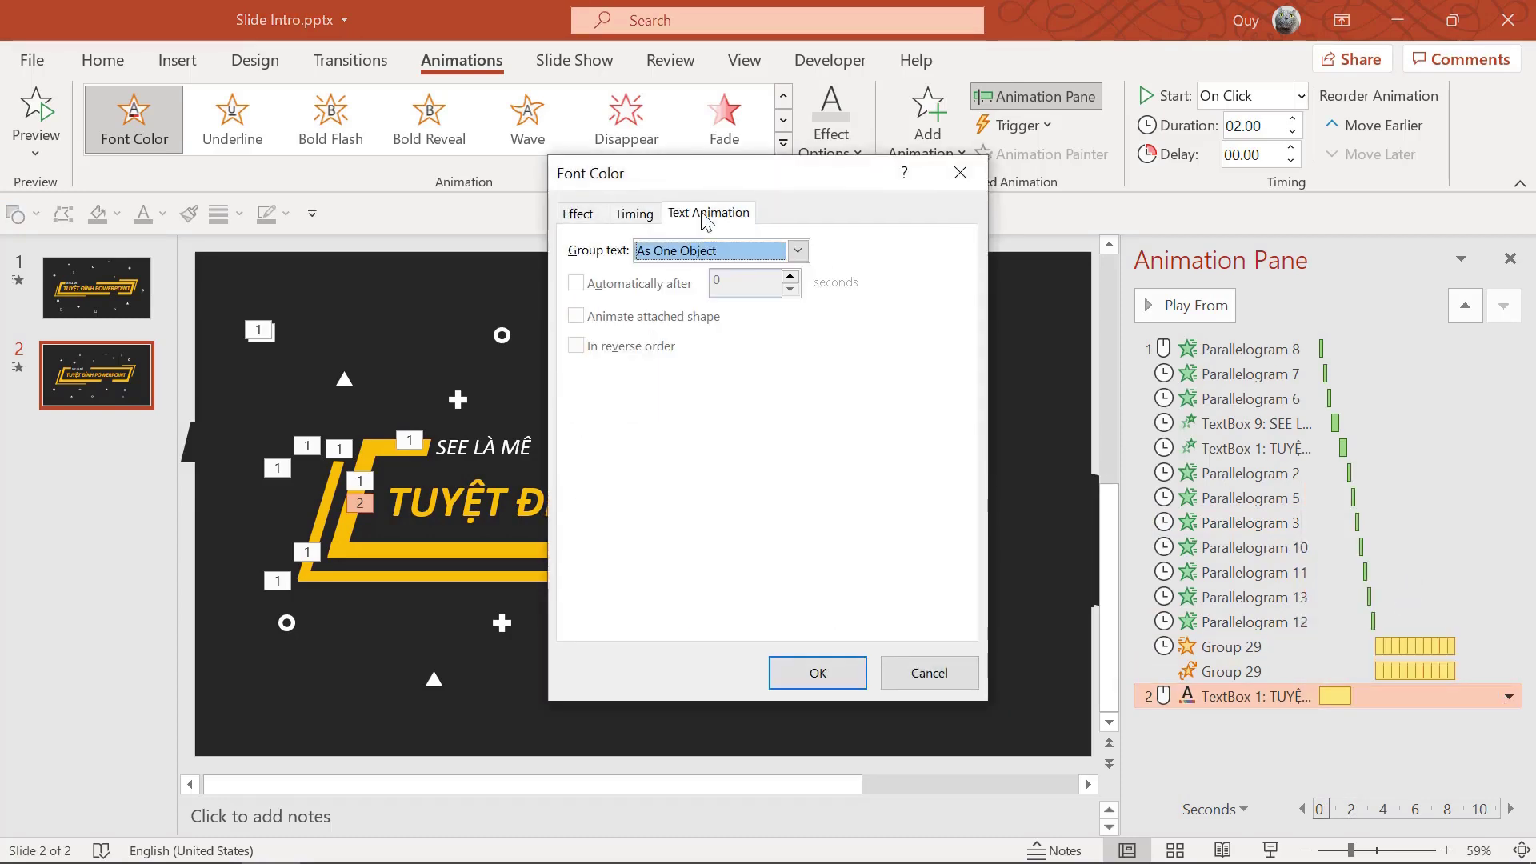
left_click(635, 213)
left_click(706, 345)
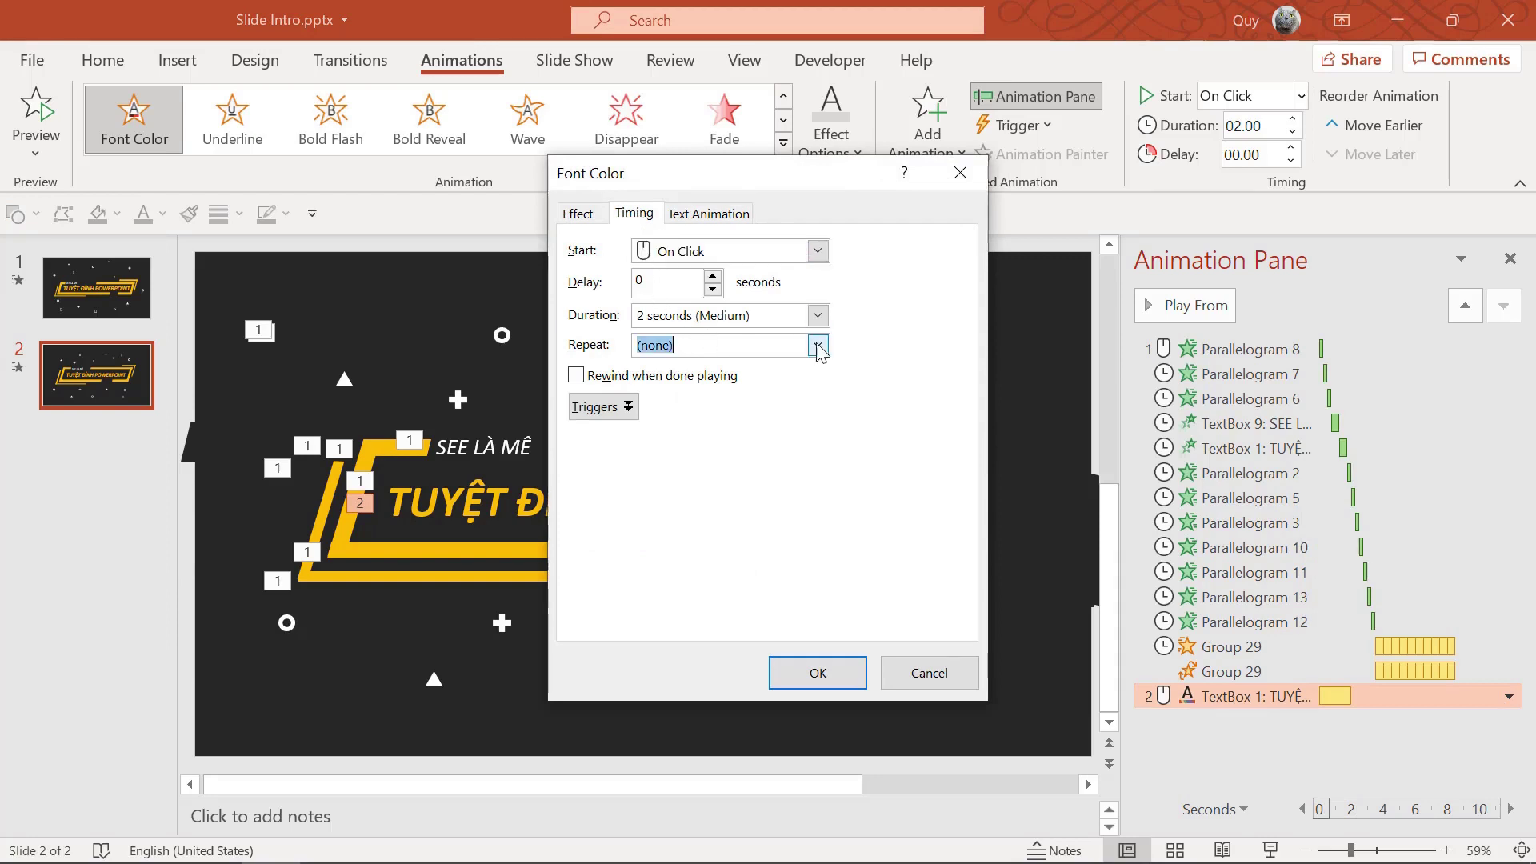
left_click(817, 344)
left_click(720, 451)
left_click(577, 213)
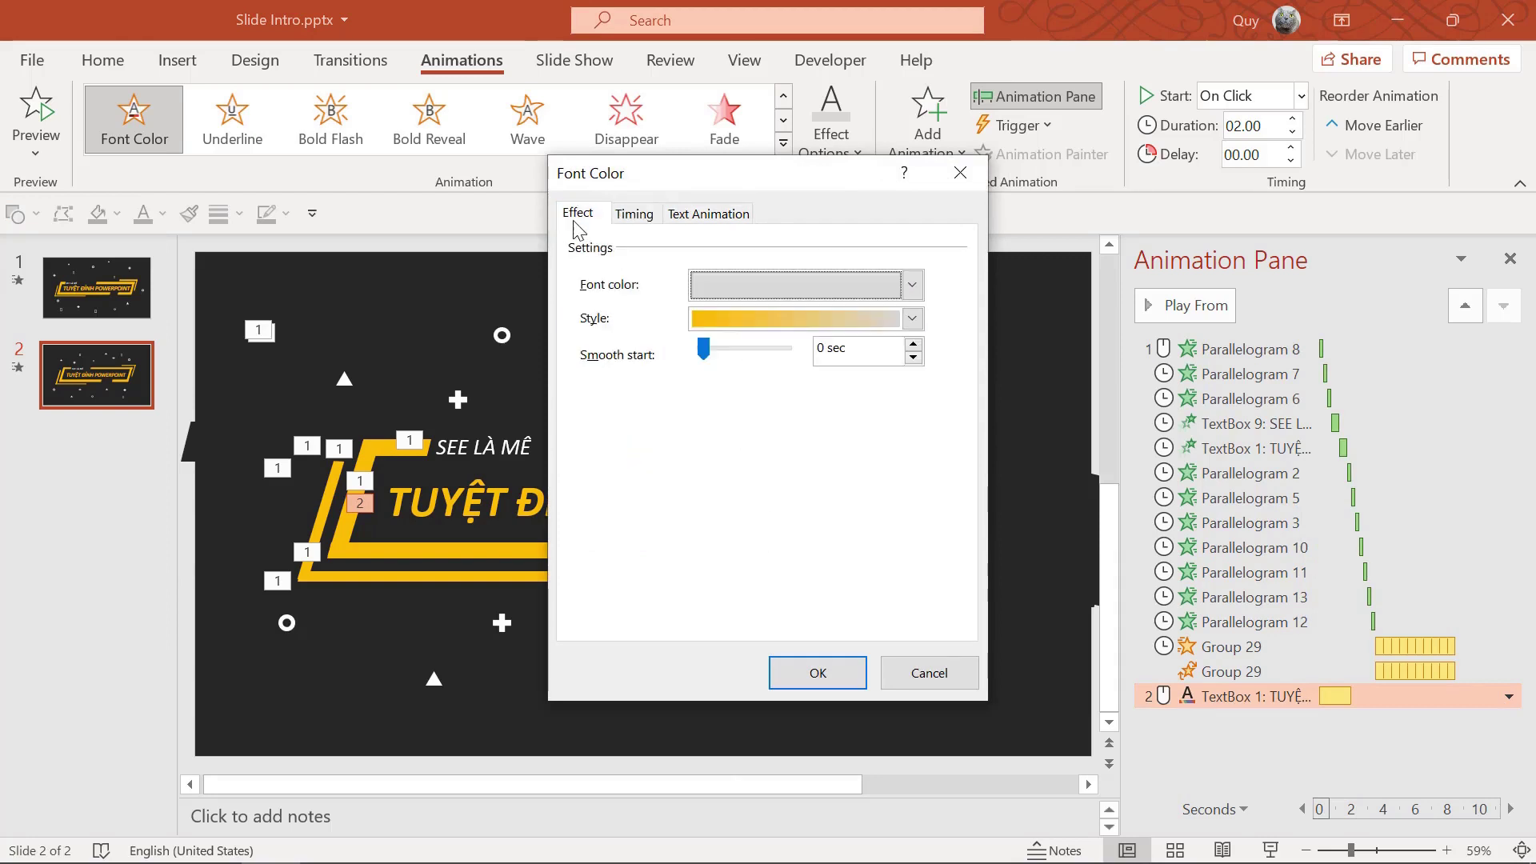
left_click(831, 677)
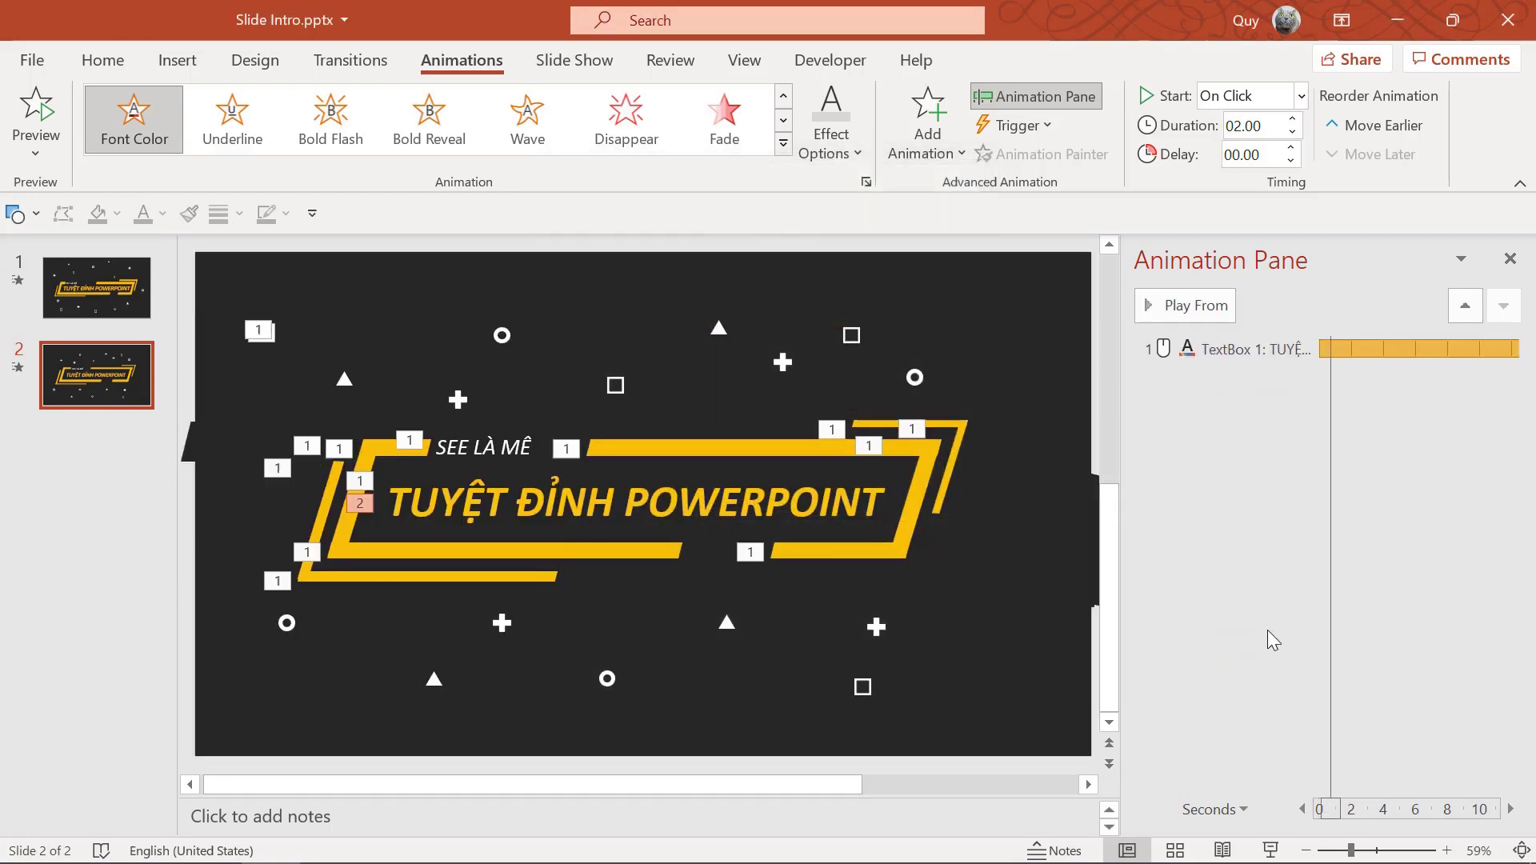
Run the title's colour change With Previous at 0.5 seconds, then preview the slide show.
left_click(1509, 696)
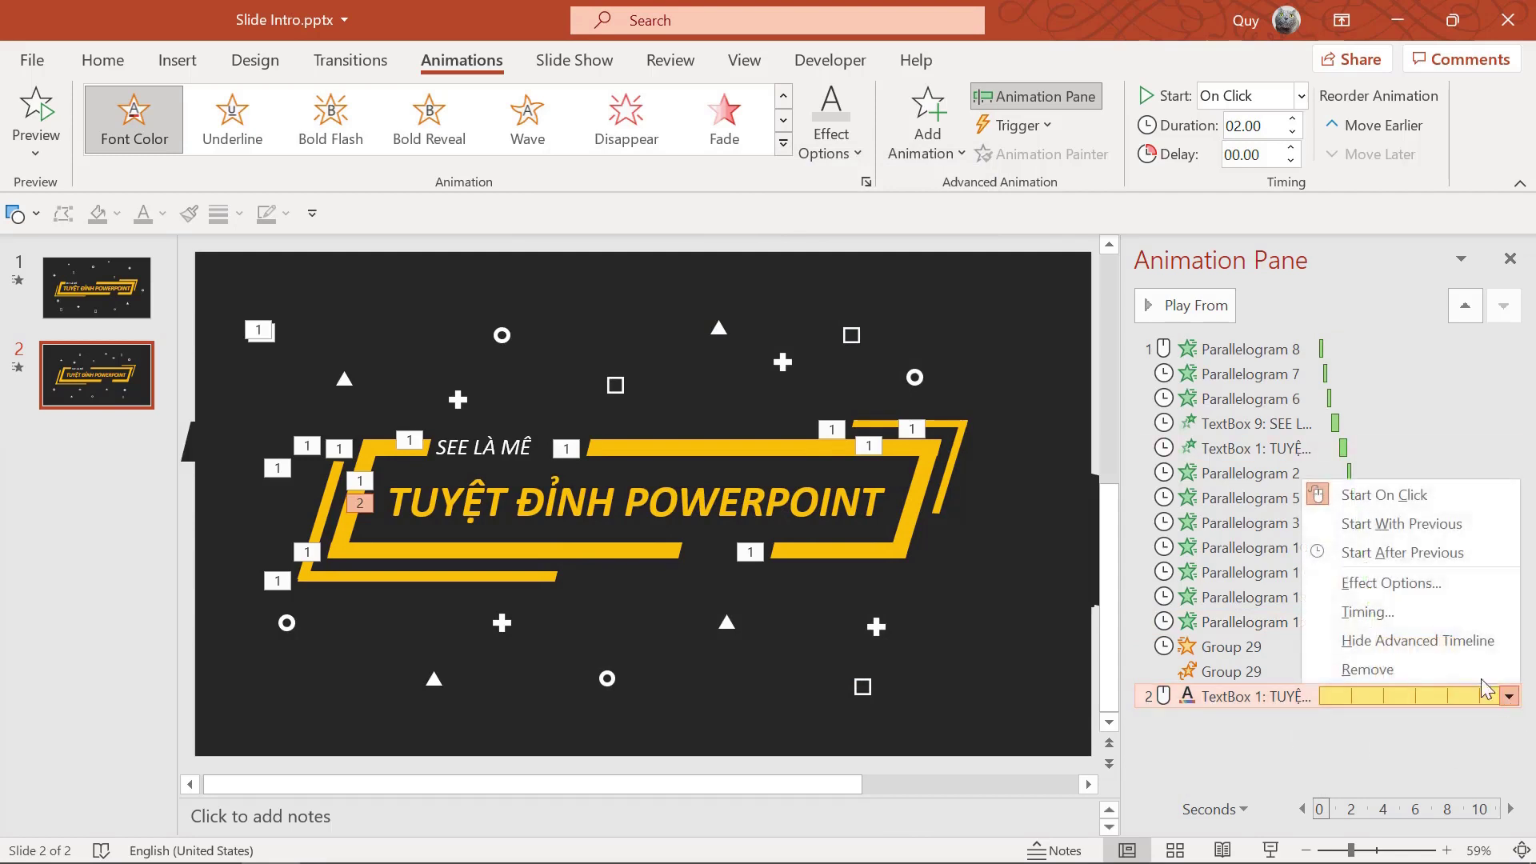
left_click(1360, 520)
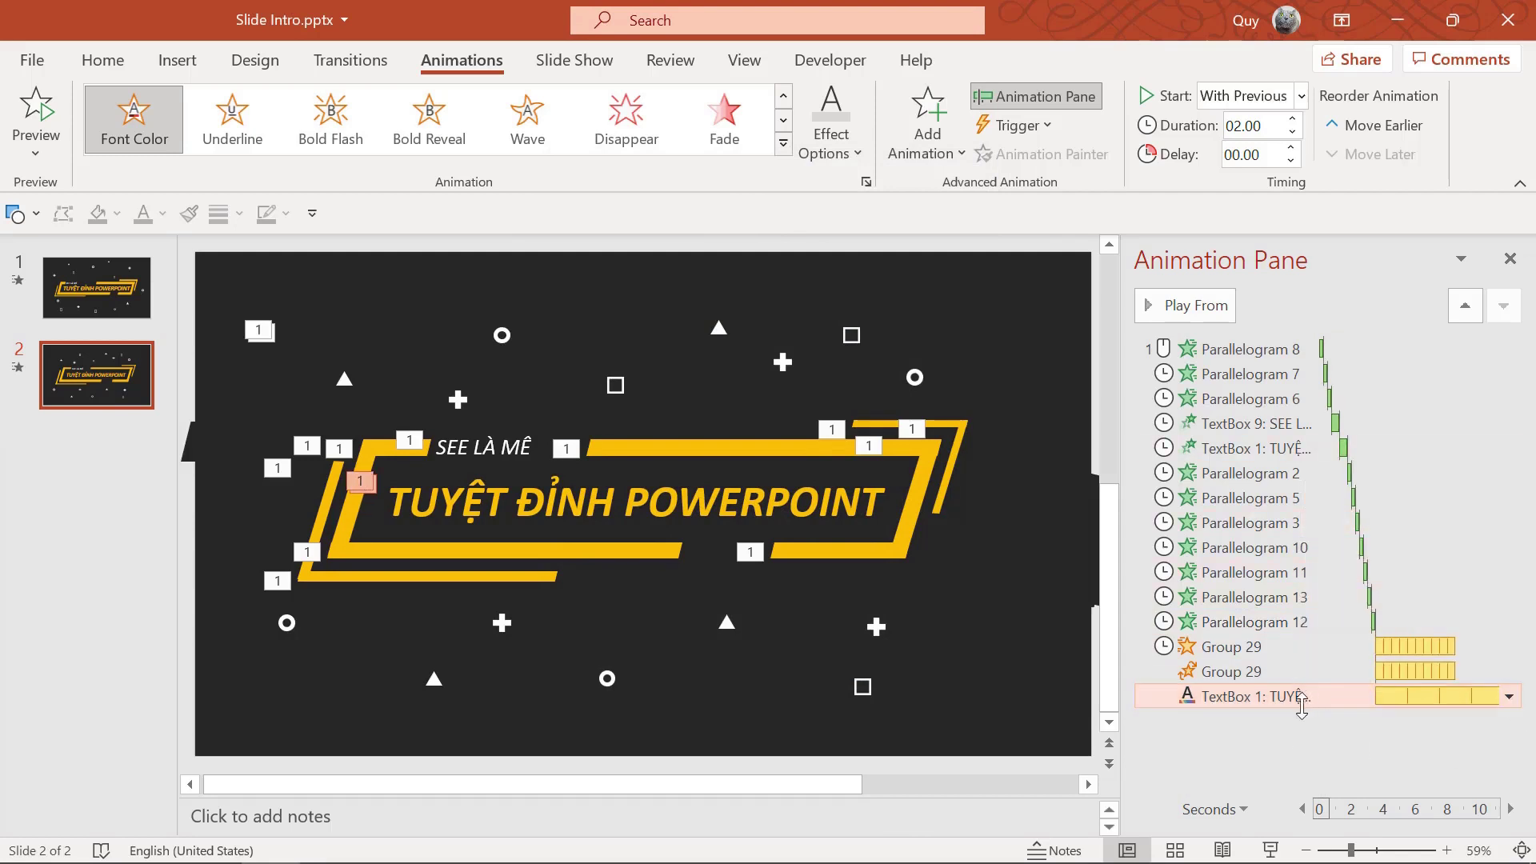
double_click(1256, 126)
type("0.5")
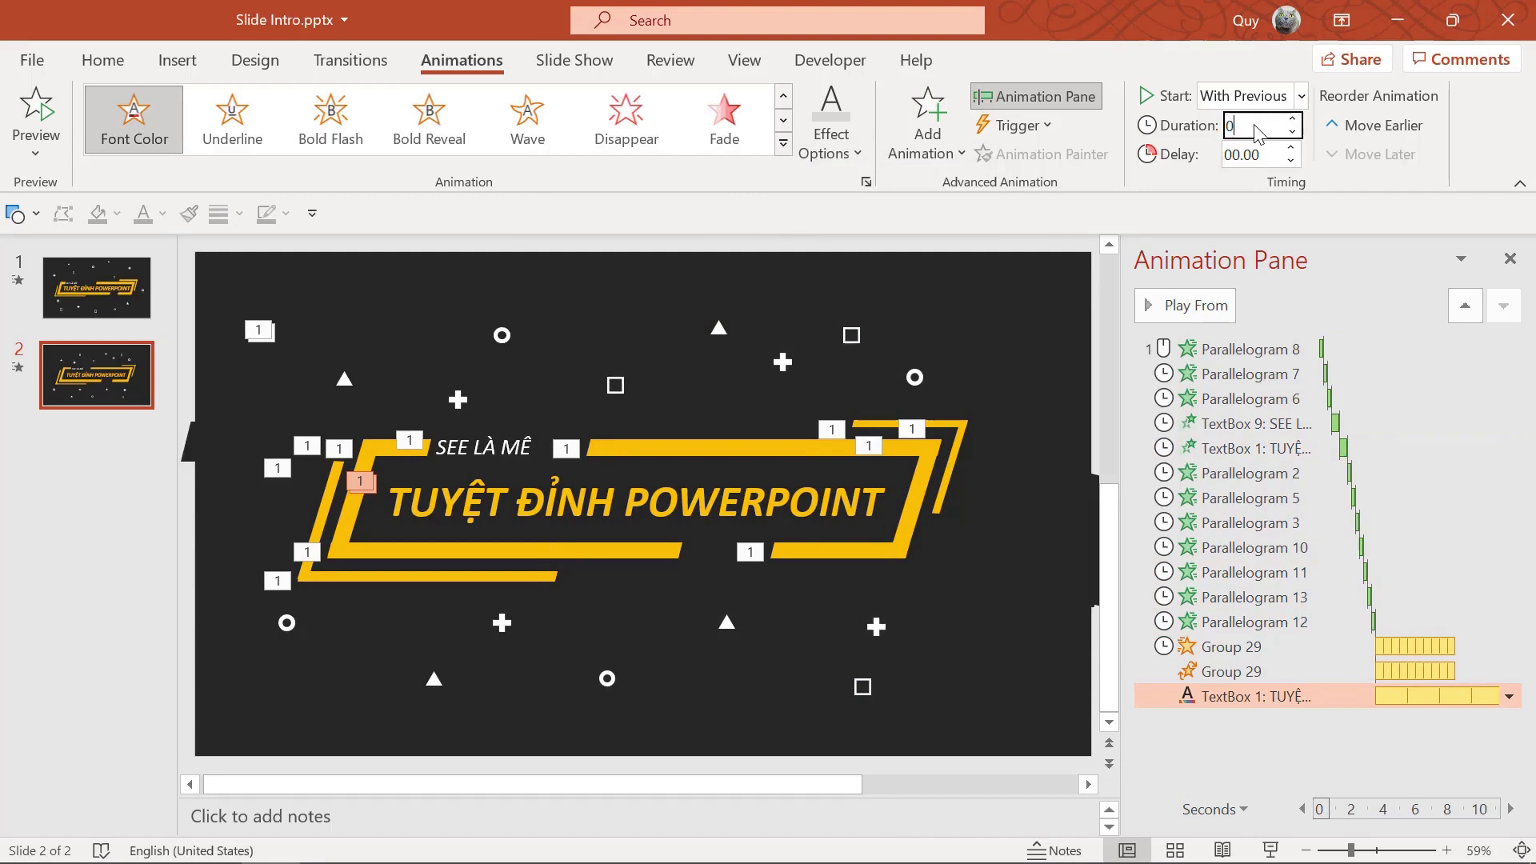
key("Return")
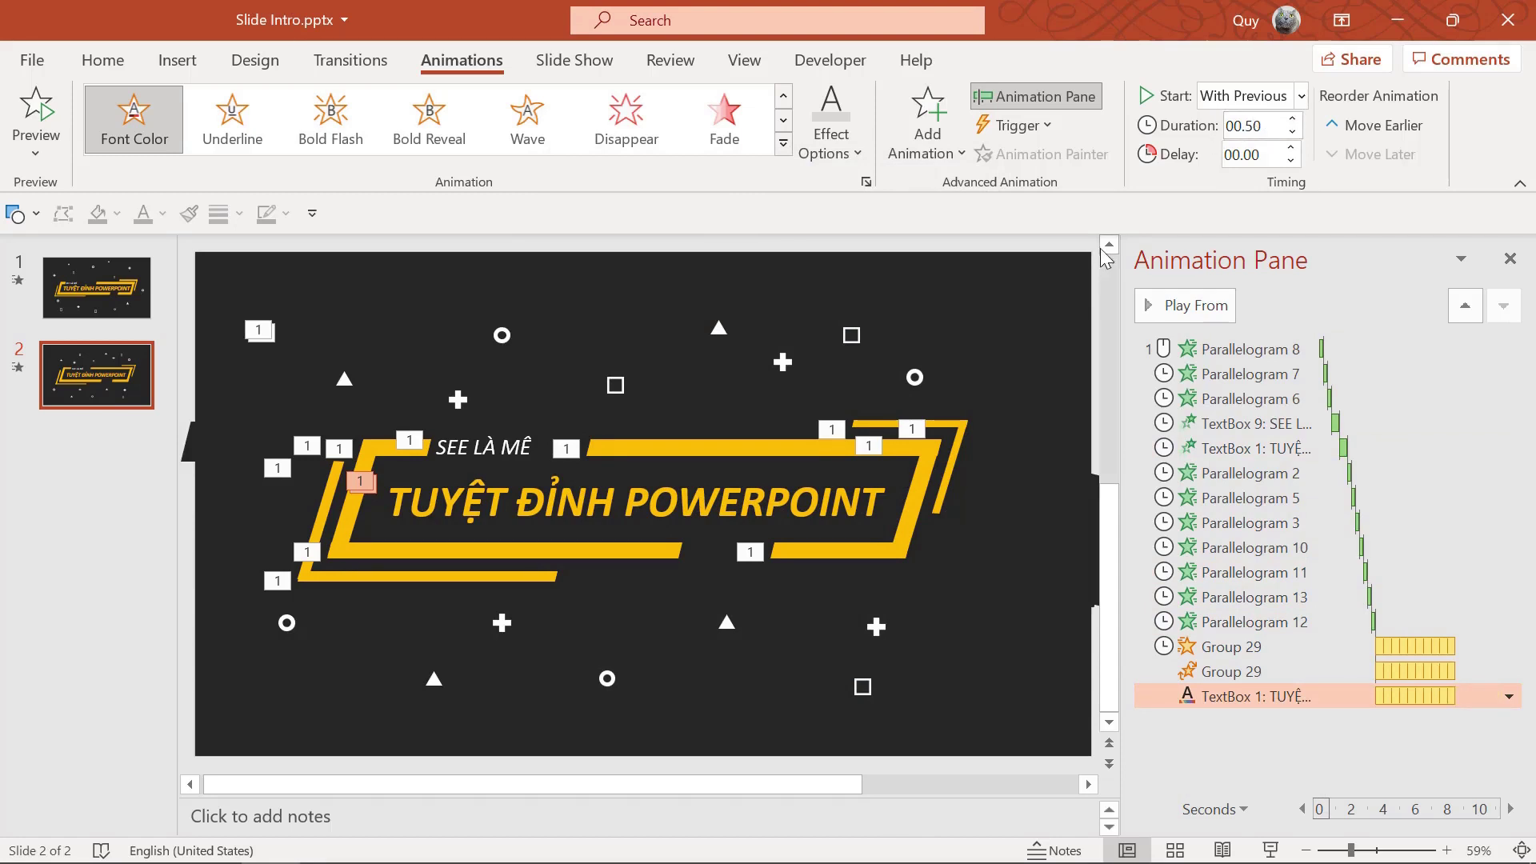
left_click(1272, 850)
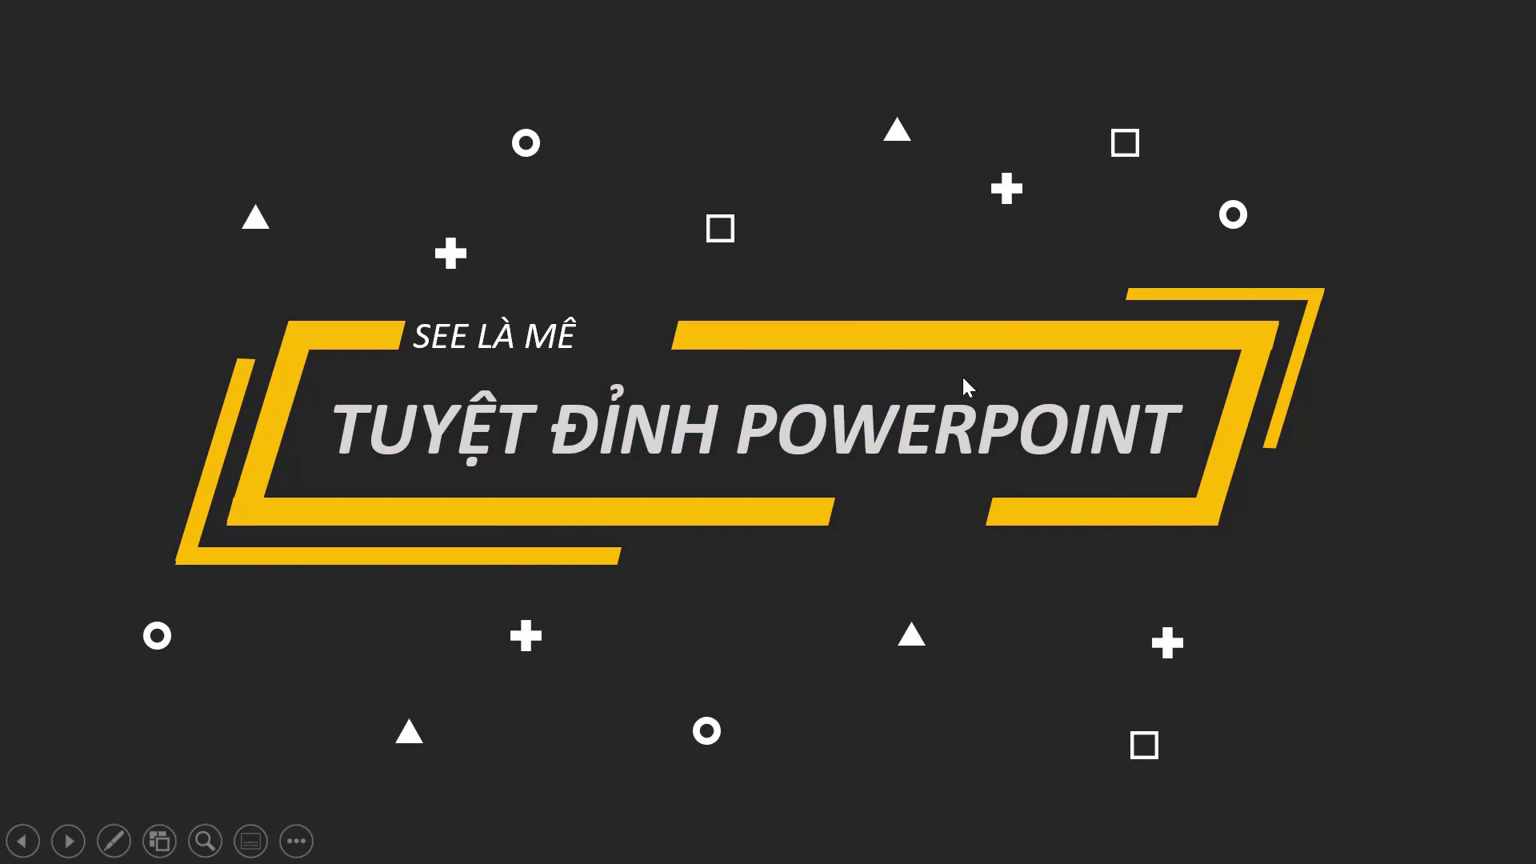
key("Escape")
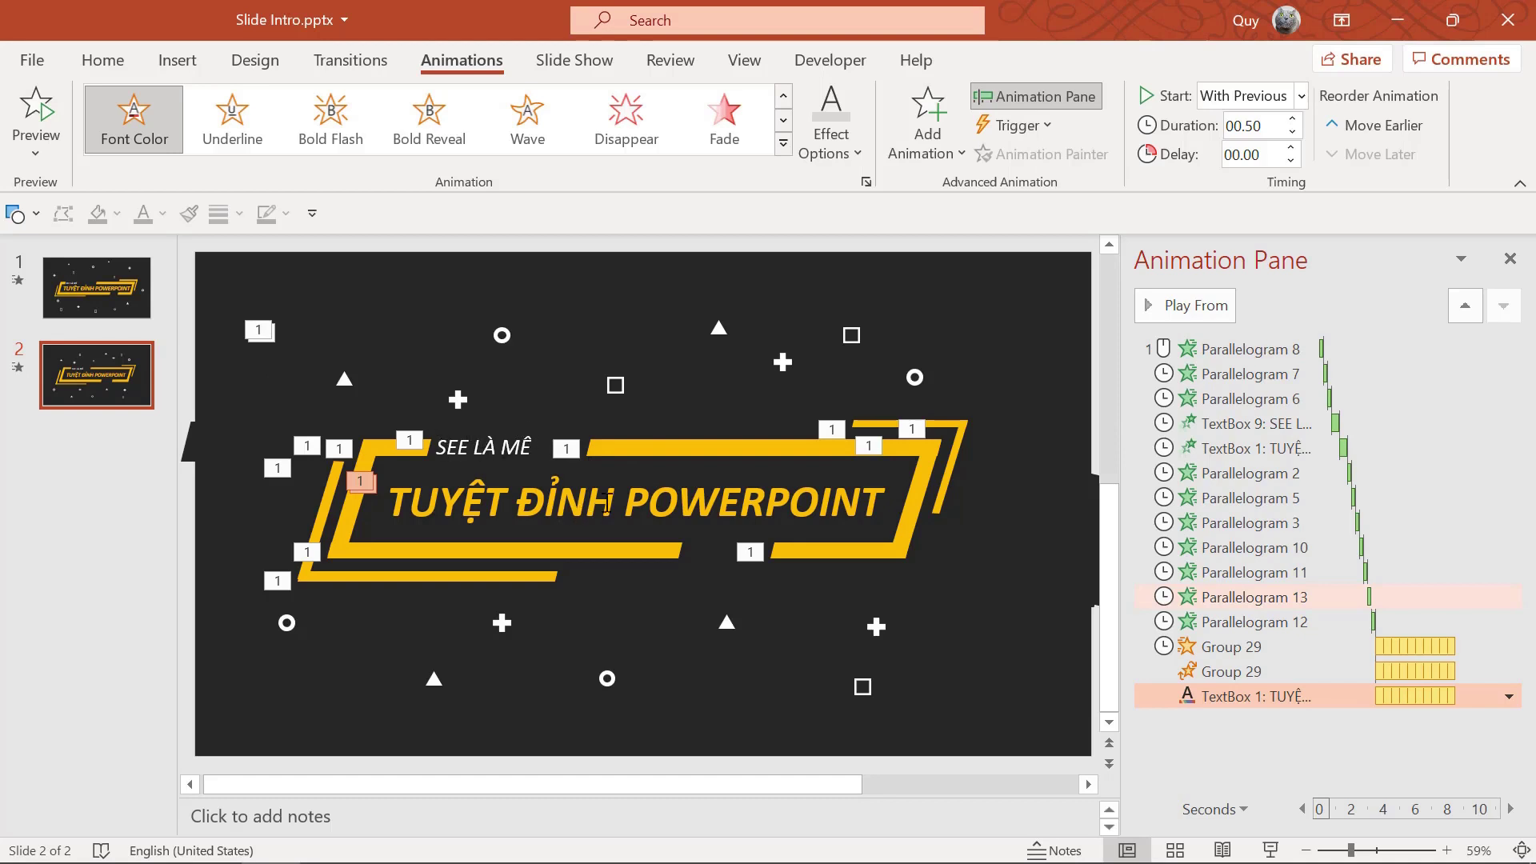
Give the SEE LÀ MÊ fly-in a 0.5 second smooth end.
left_click(475, 466)
left_click(1506, 426)
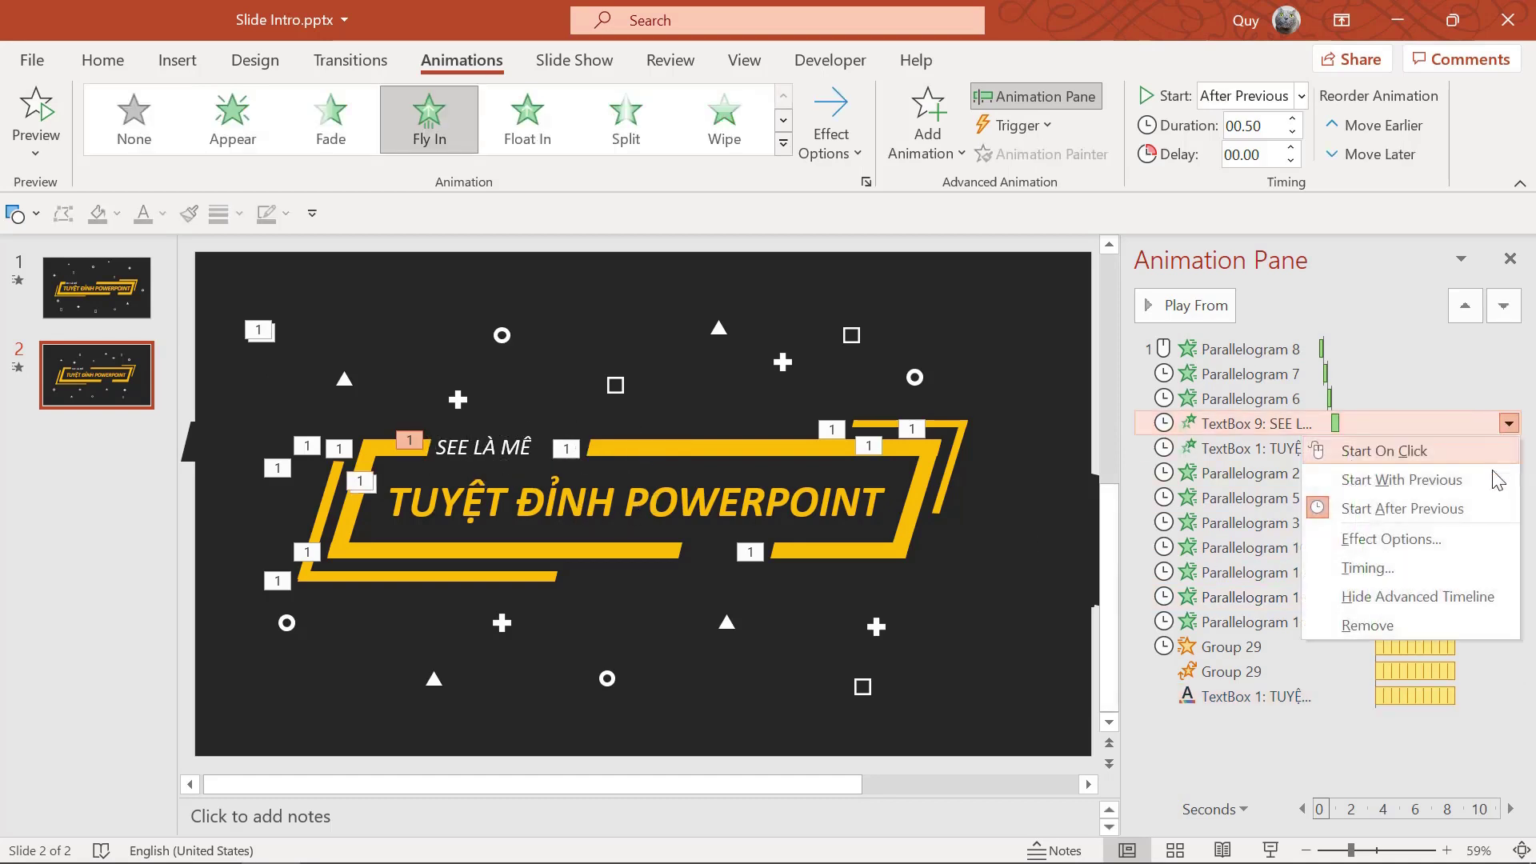
left_click(1449, 536)
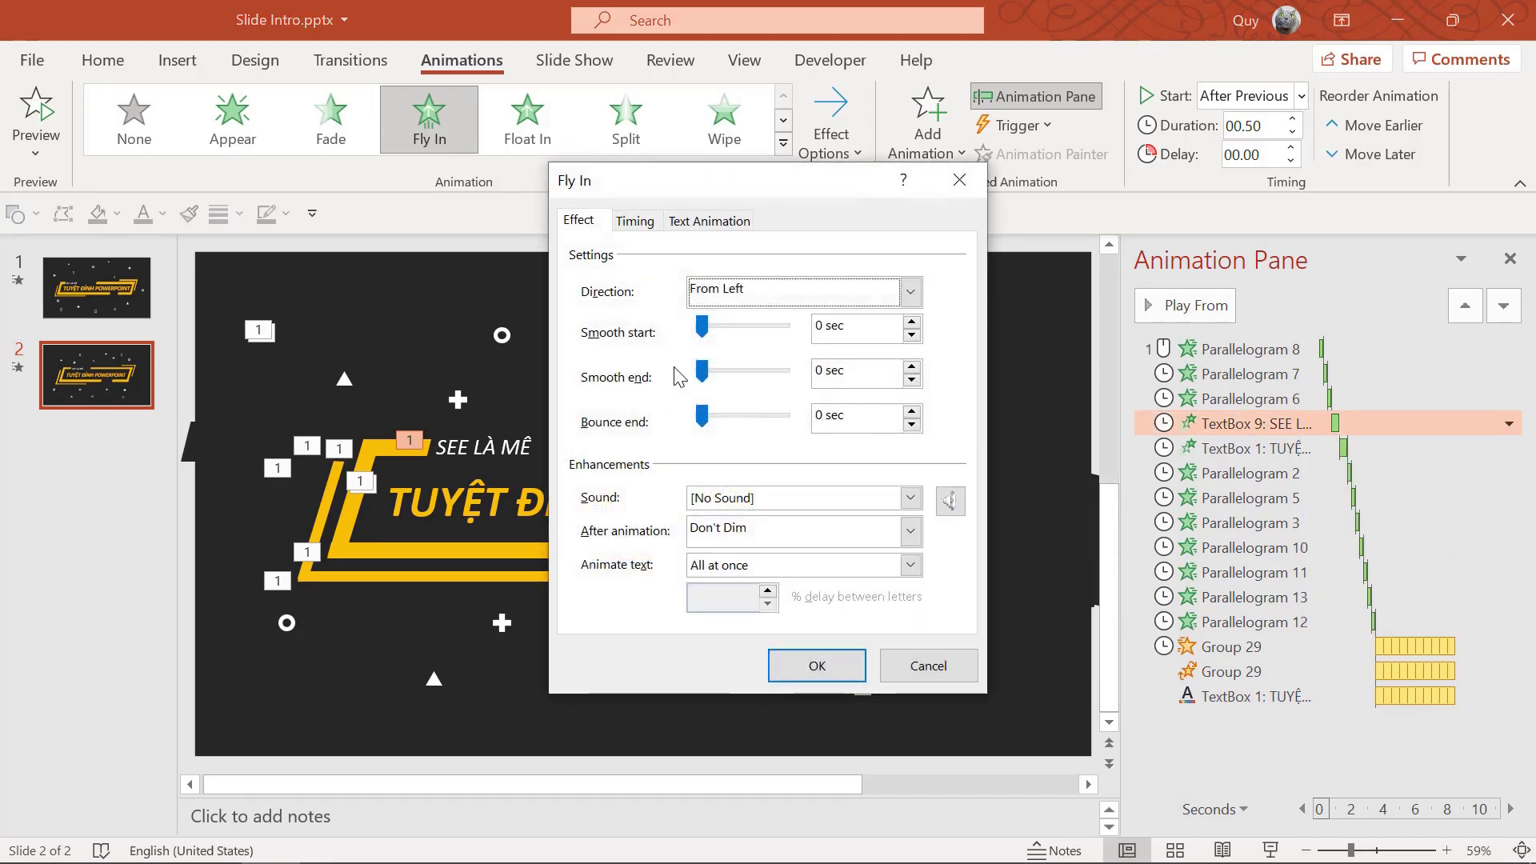
left_click_drag(703, 374, 915, 392)
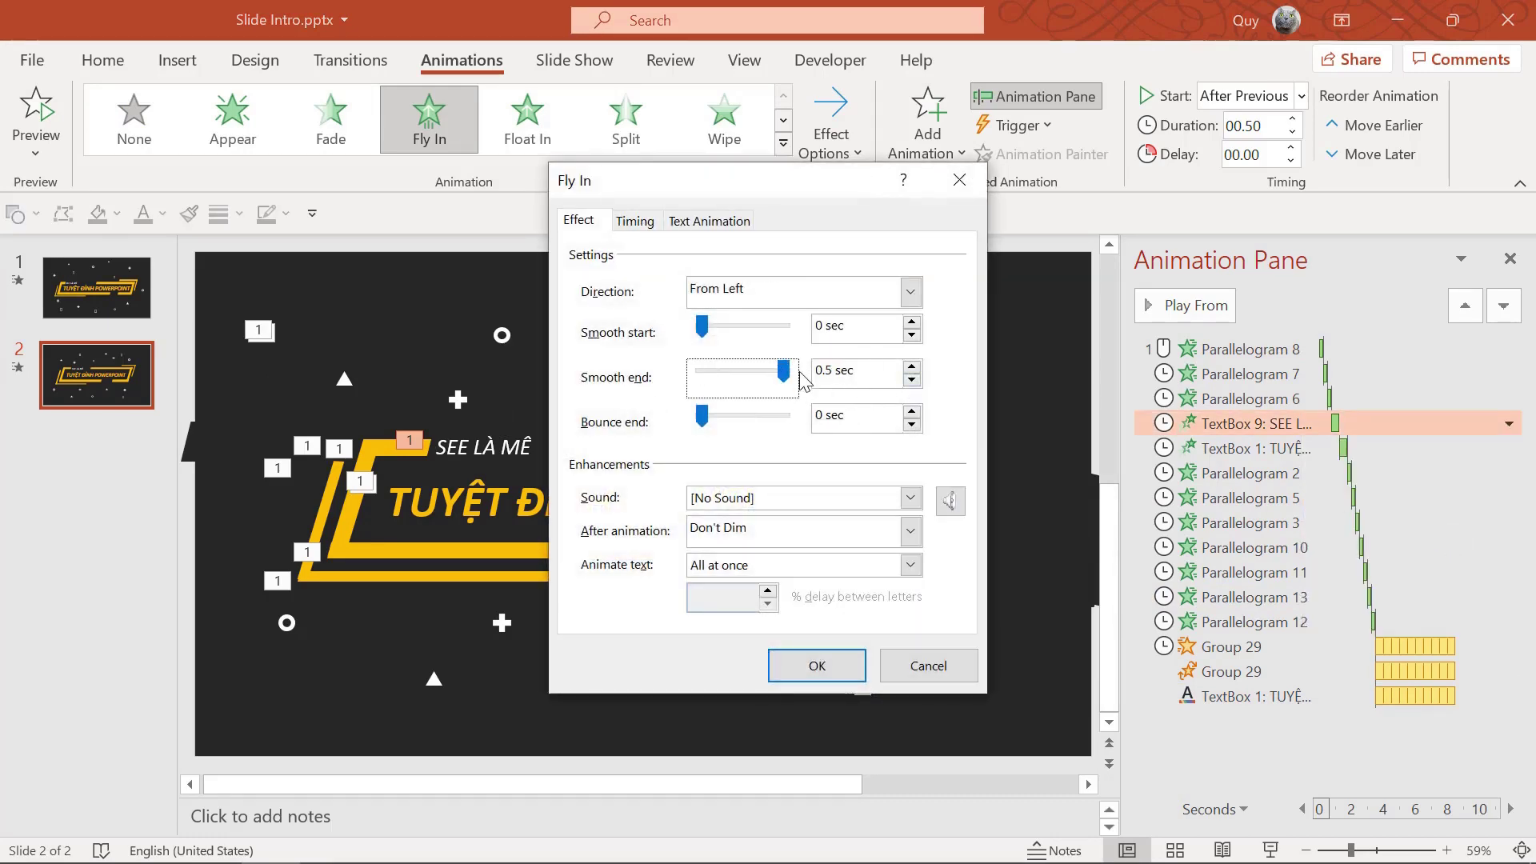
left_click(829, 660)
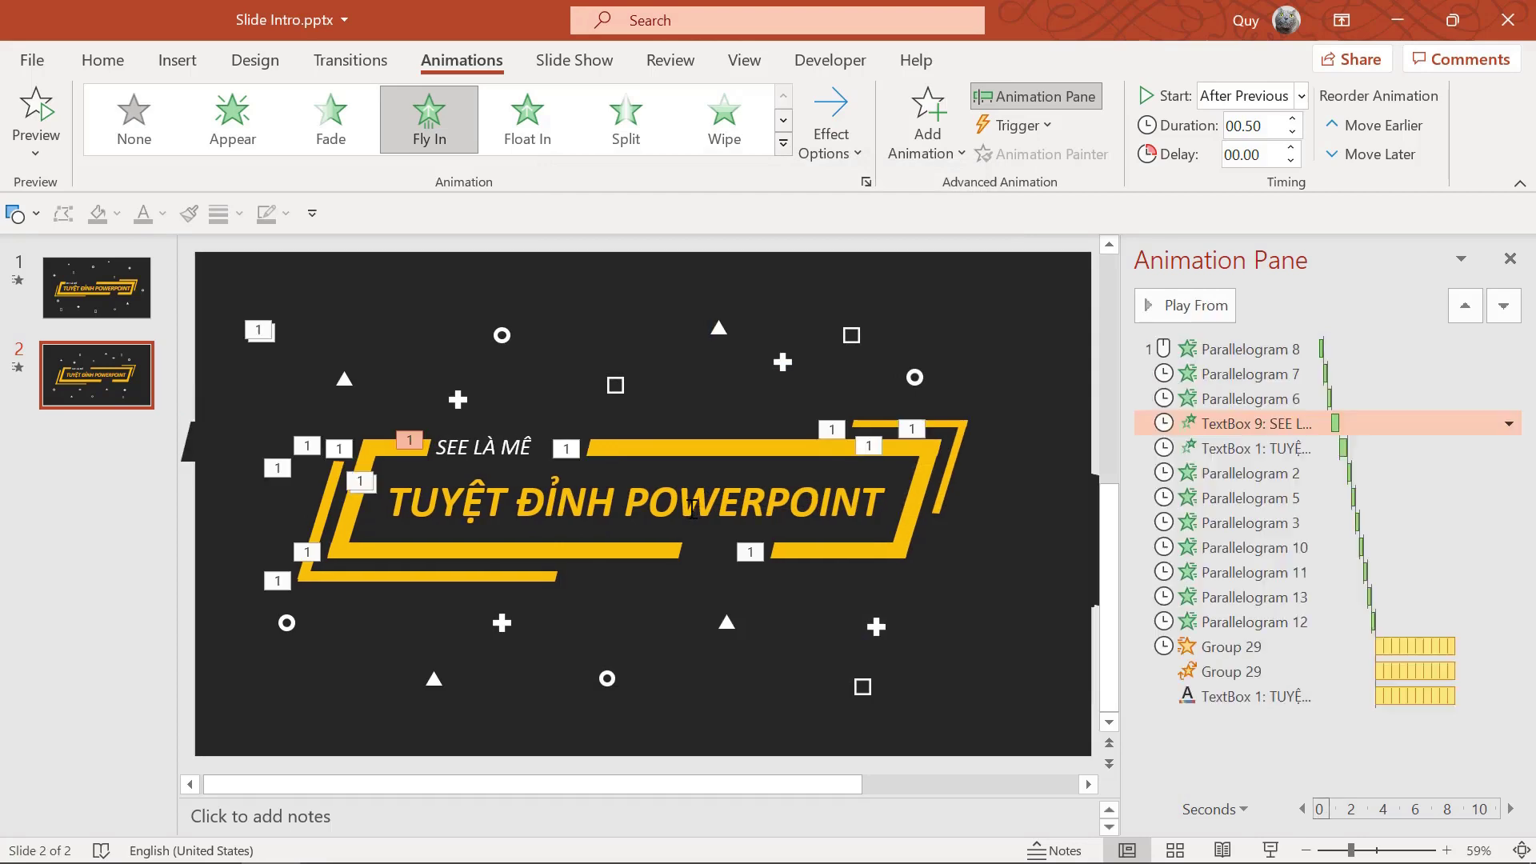
Review the title's fly-in effect settings and replay the slide show.
left_click(694, 506)
left_click(1506, 452)
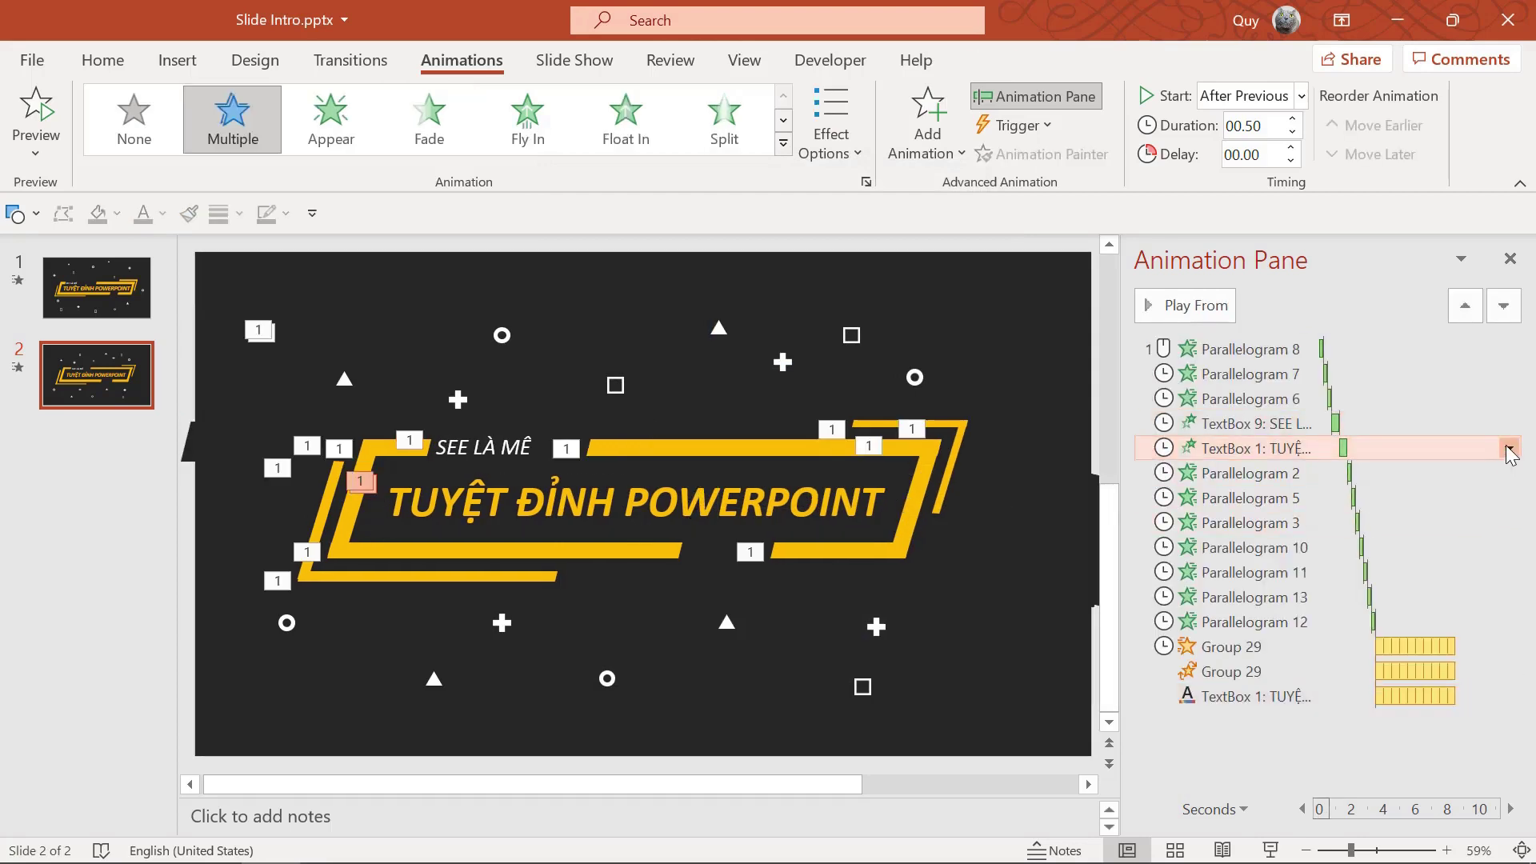
left_click(1509, 450)
left_click(1392, 564)
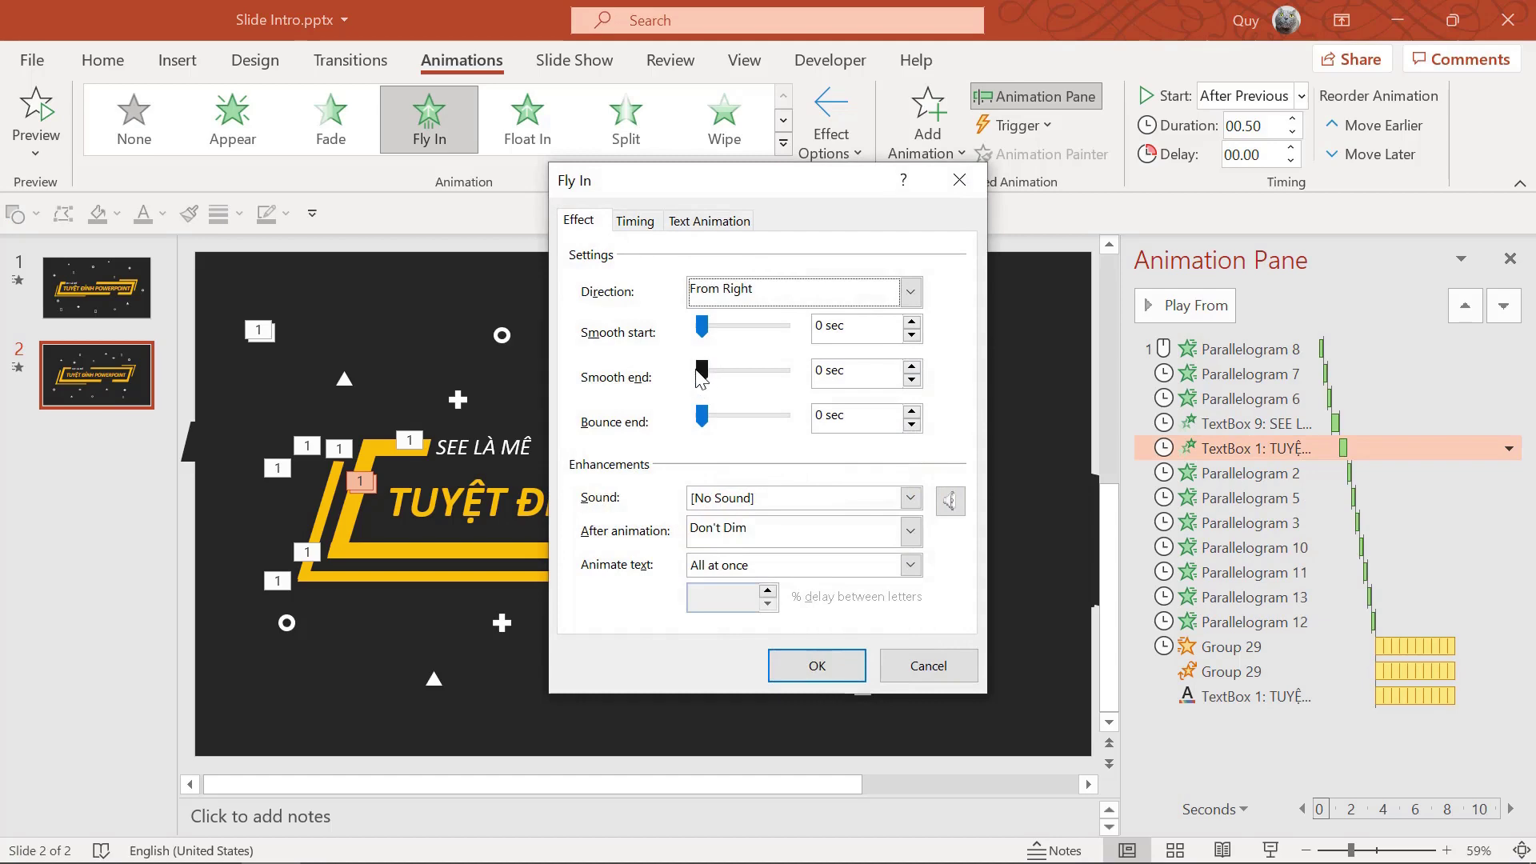
left_click(851, 663)
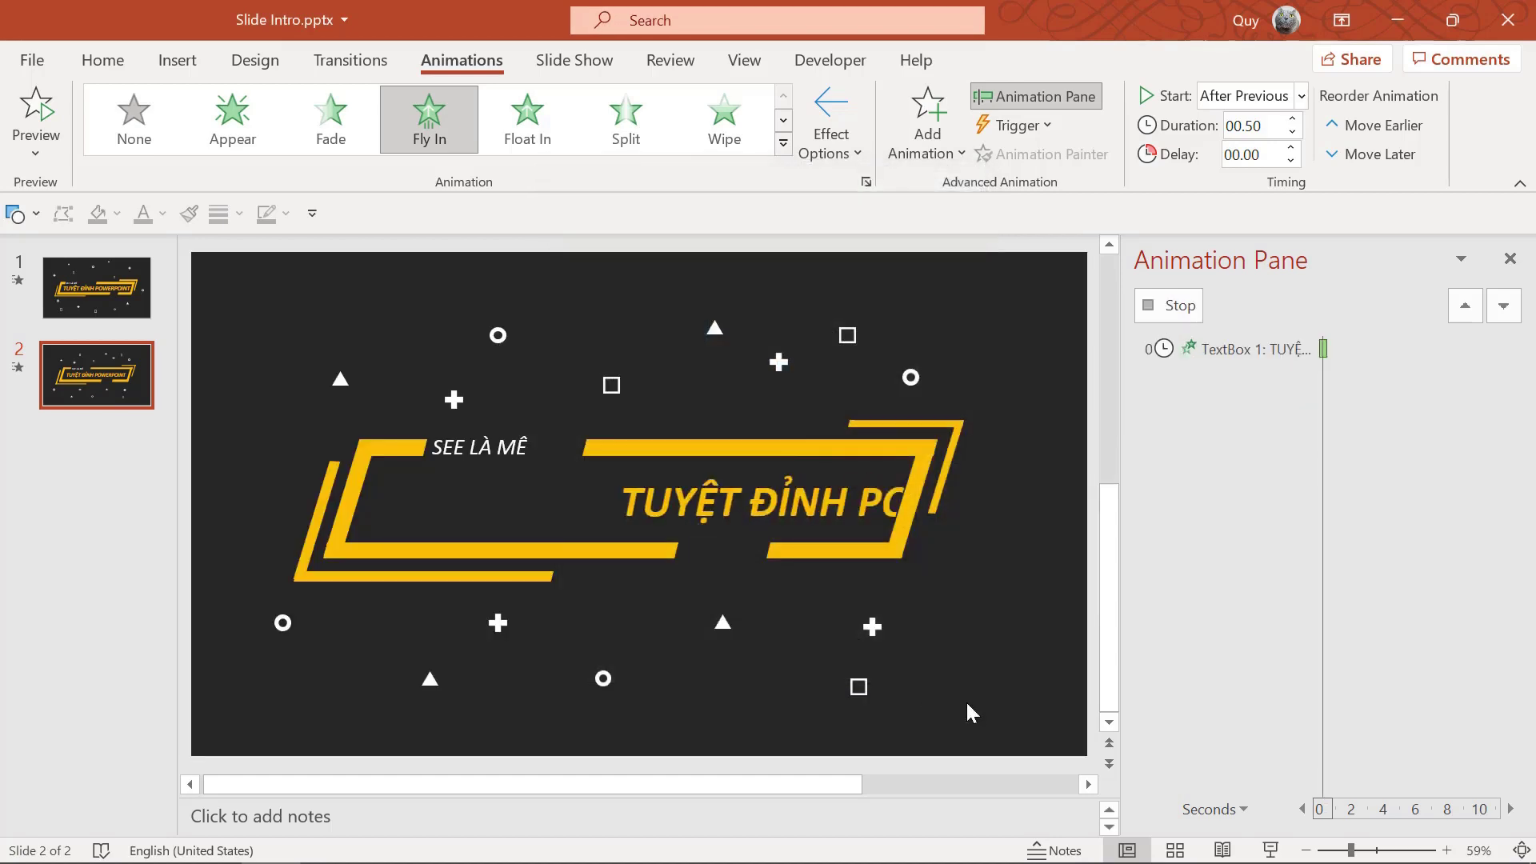
left_click(1270, 850)
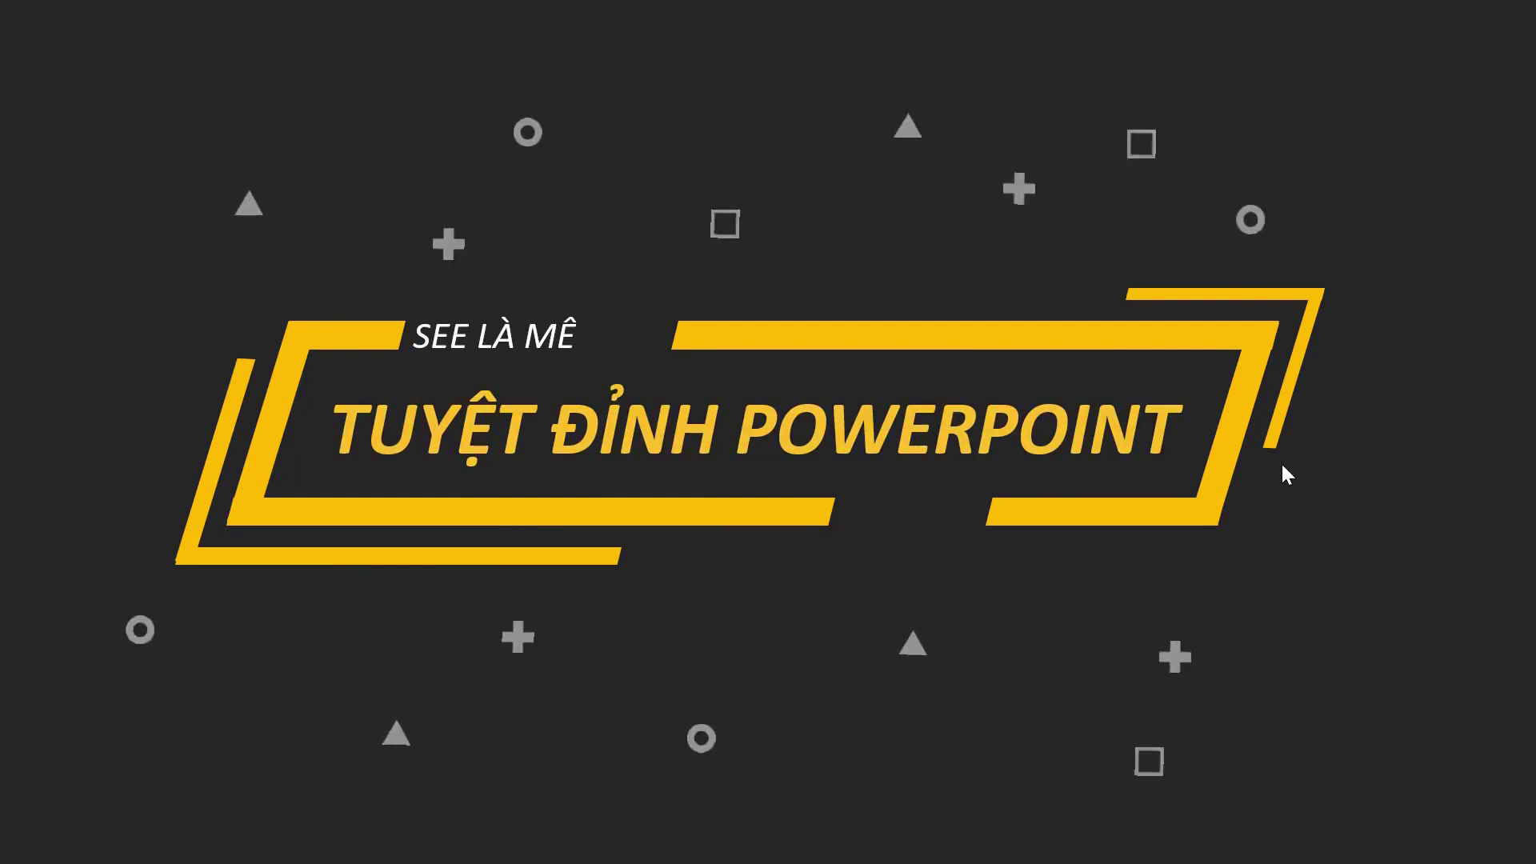
key("Escape")
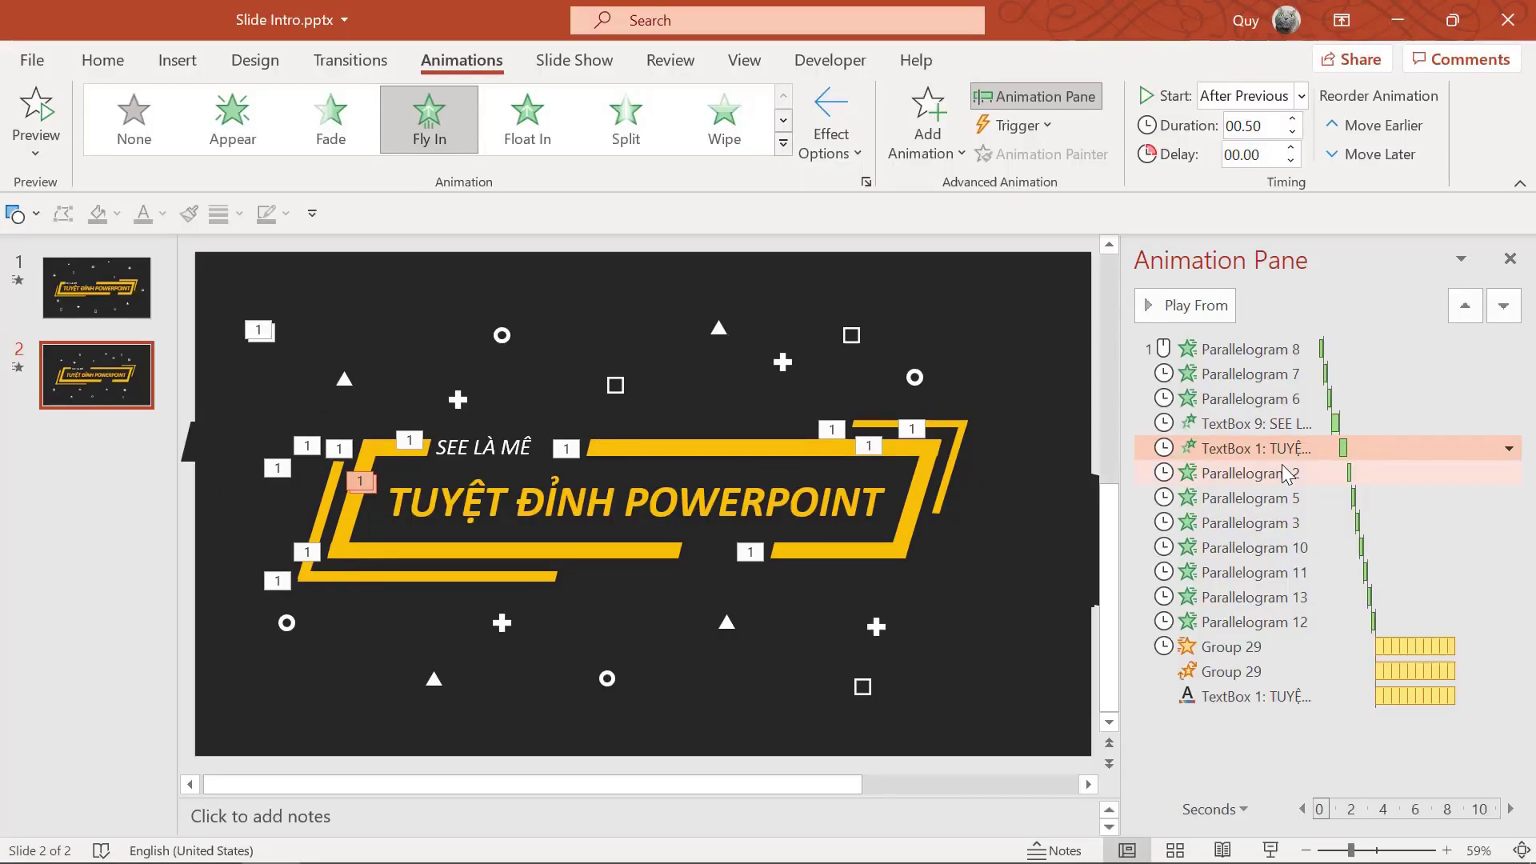
Check the Group 29 and title emphasis entries, then select the left yellow frame line.
left_click(1269, 697)
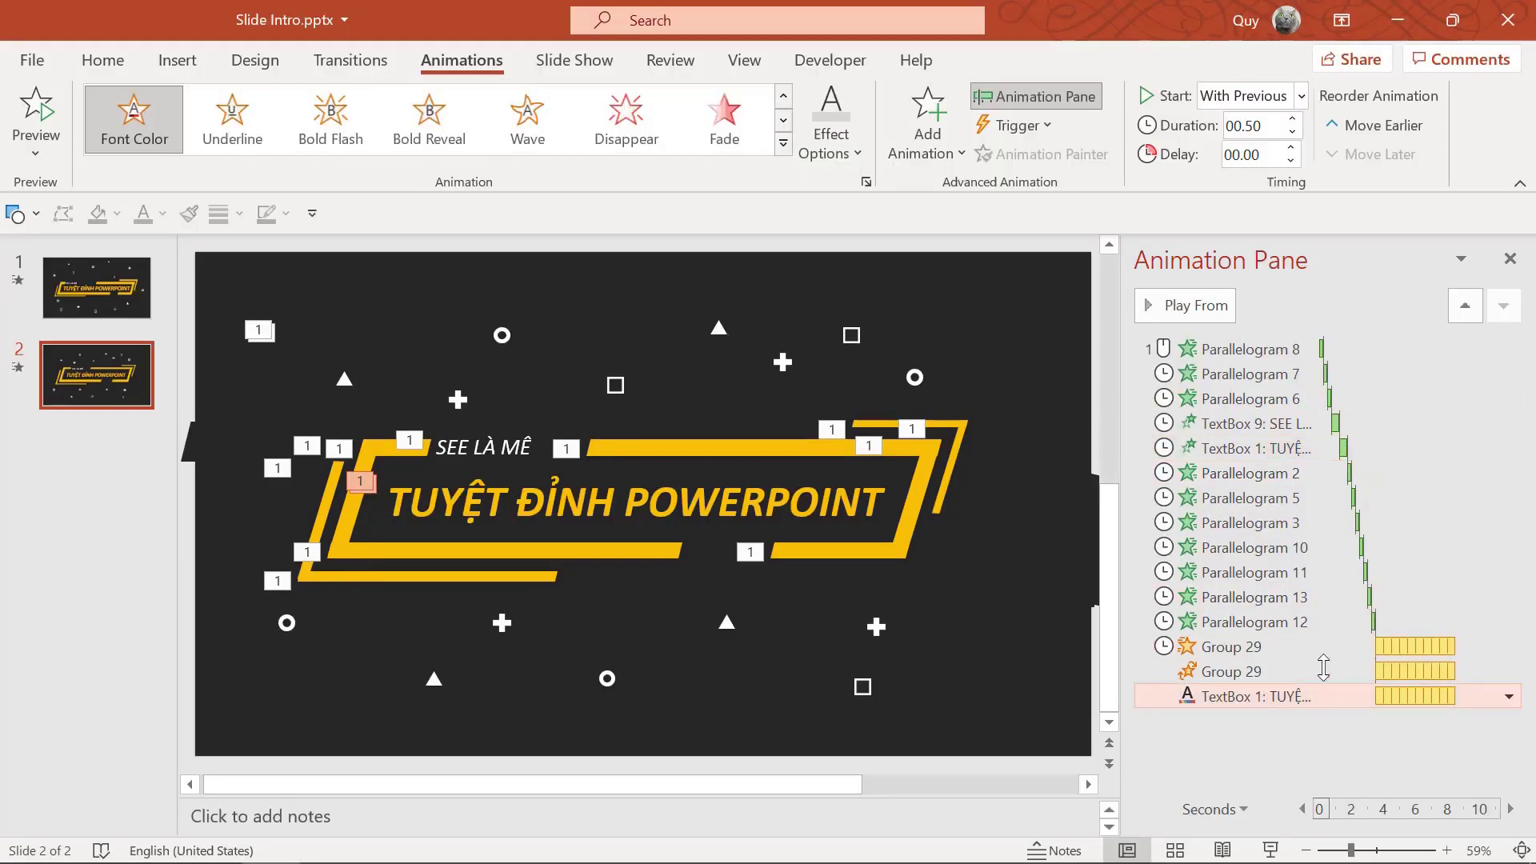
left_click(1269, 647)
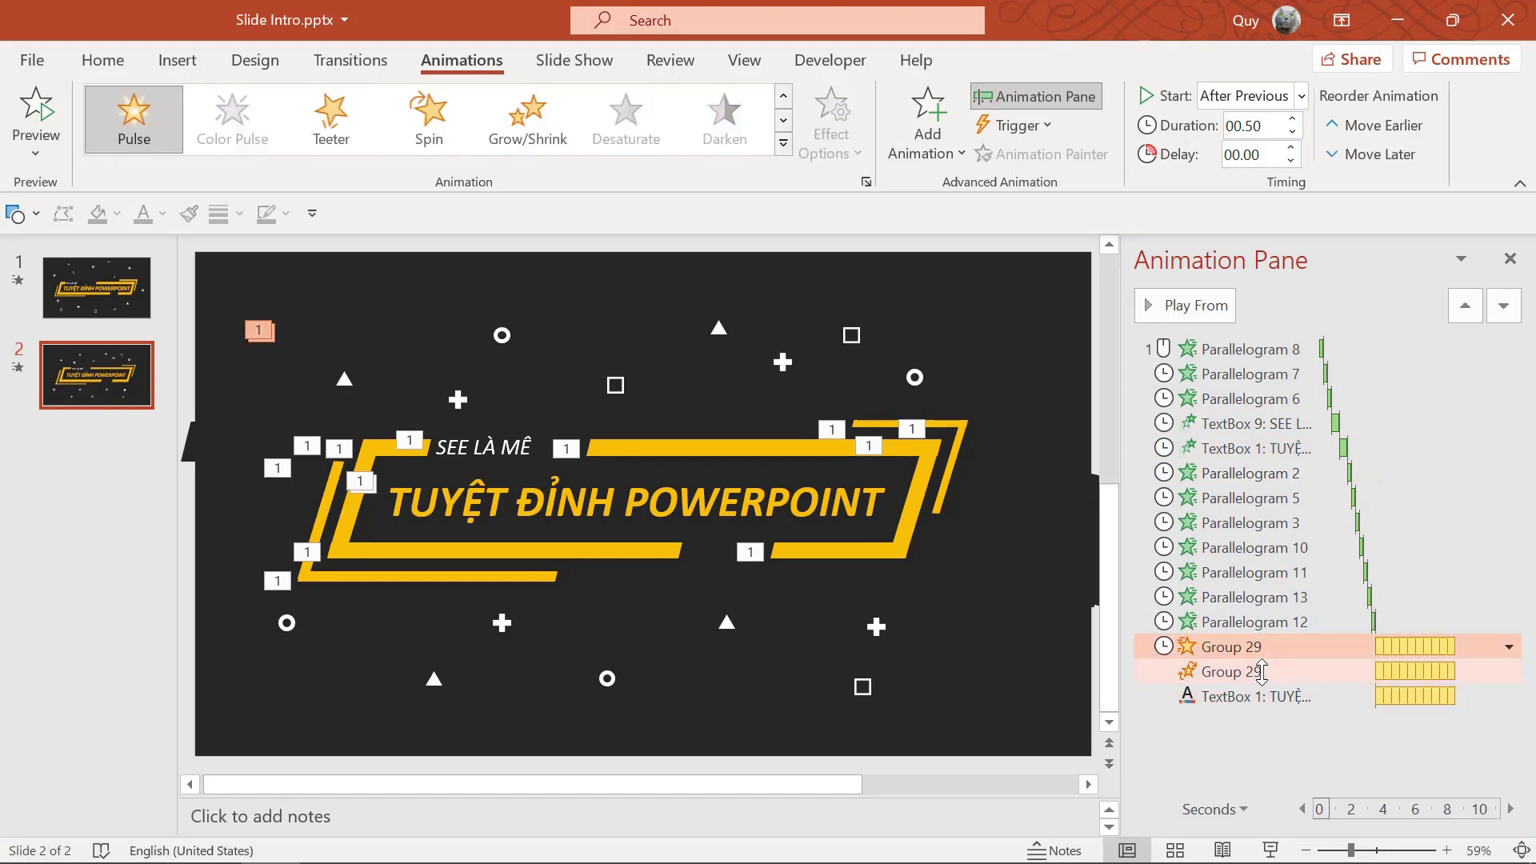
left_click(1269, 672)
left_click(1269, 695)
left_click(1249, 753)
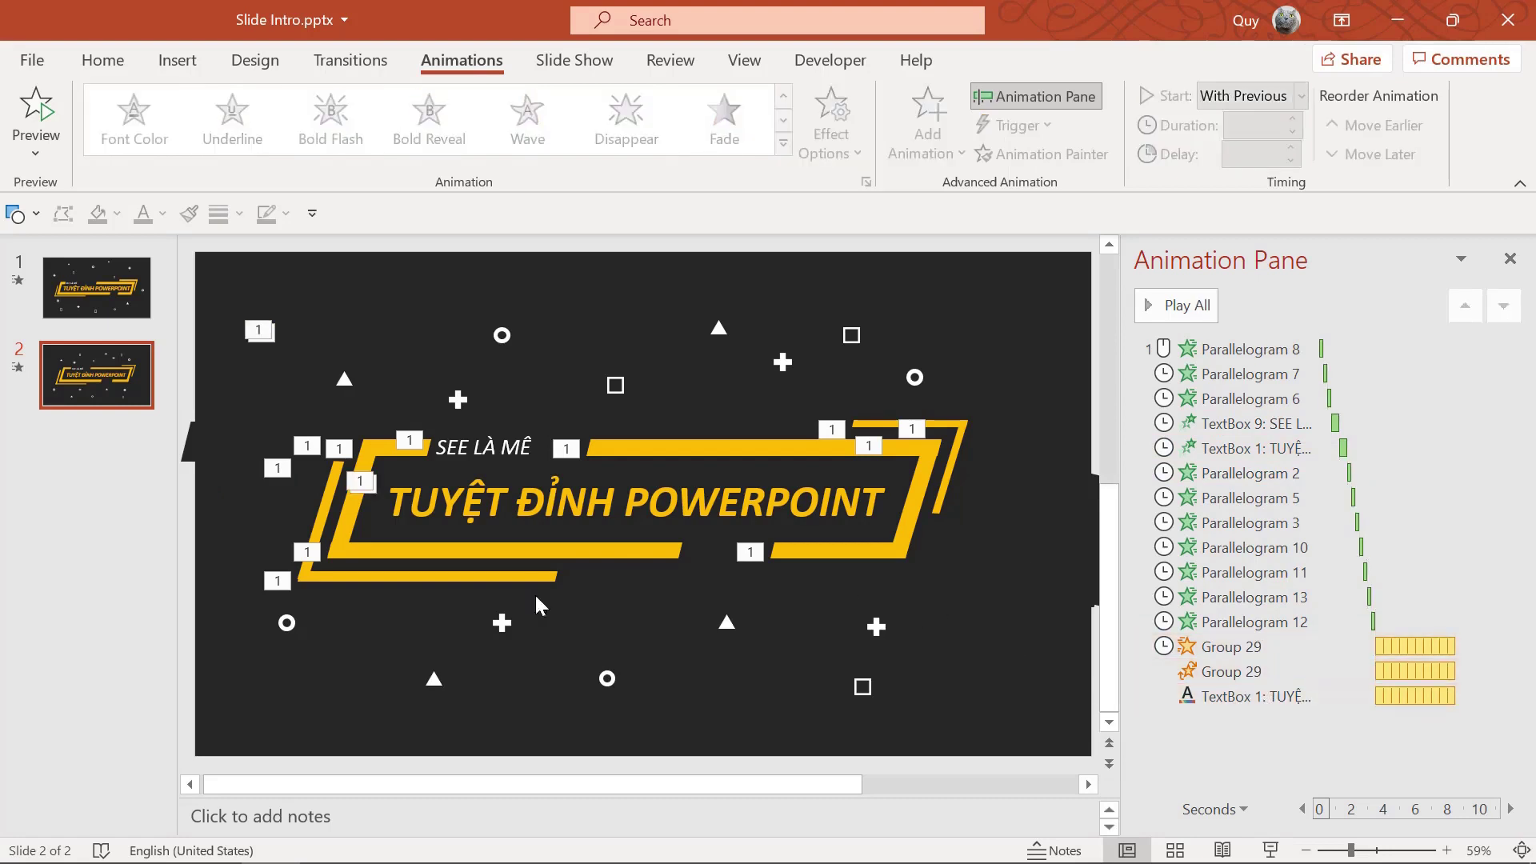
left_click(327, 494)
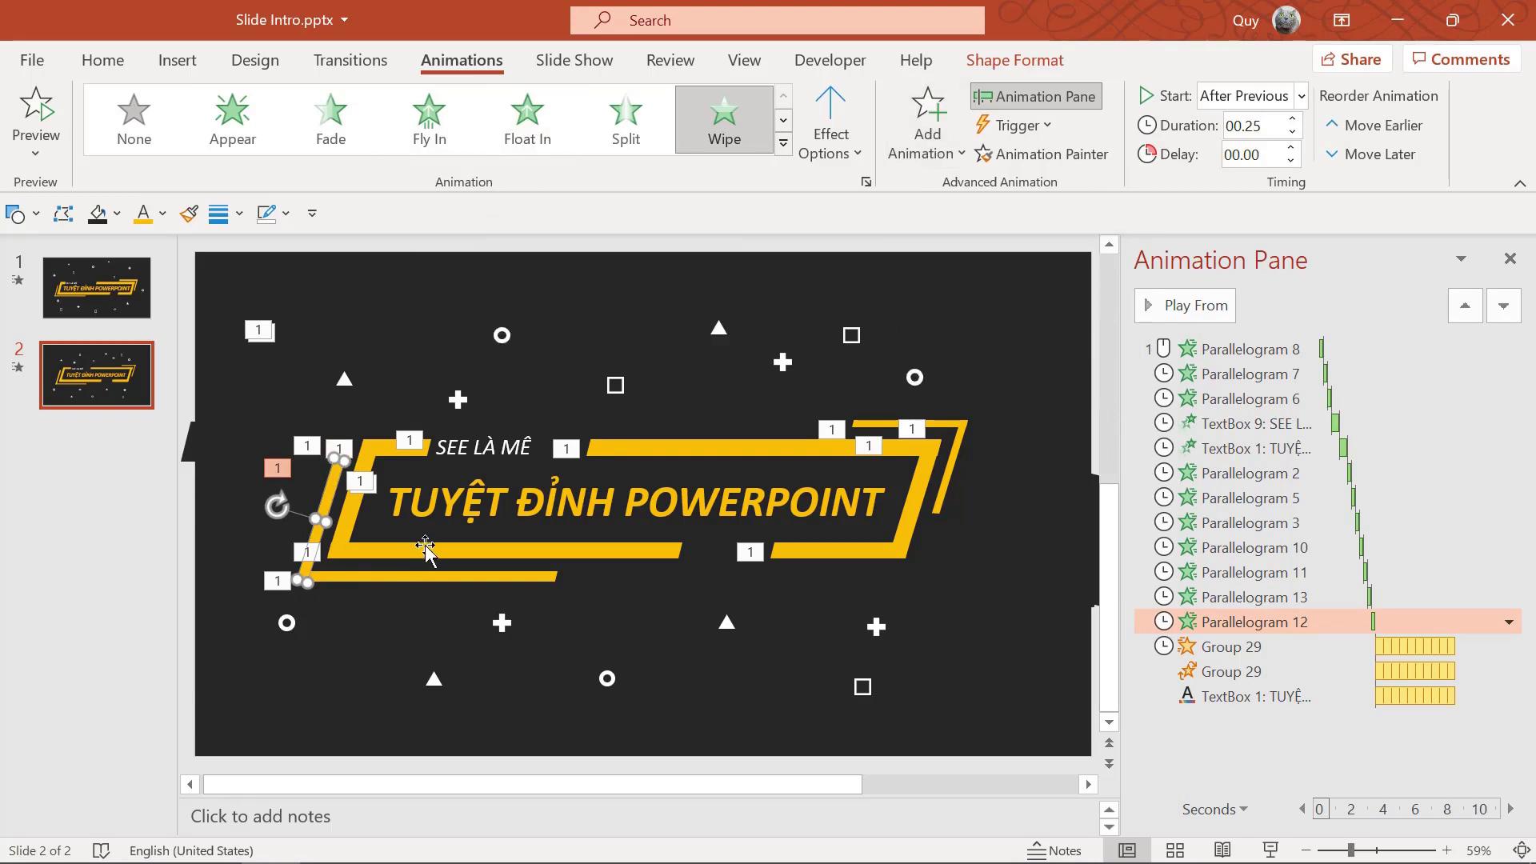
Add a Wipe exit to the left frame line, wiping from the top.
left_click(926, 128)
scroll(1120, 520, "down", 5)
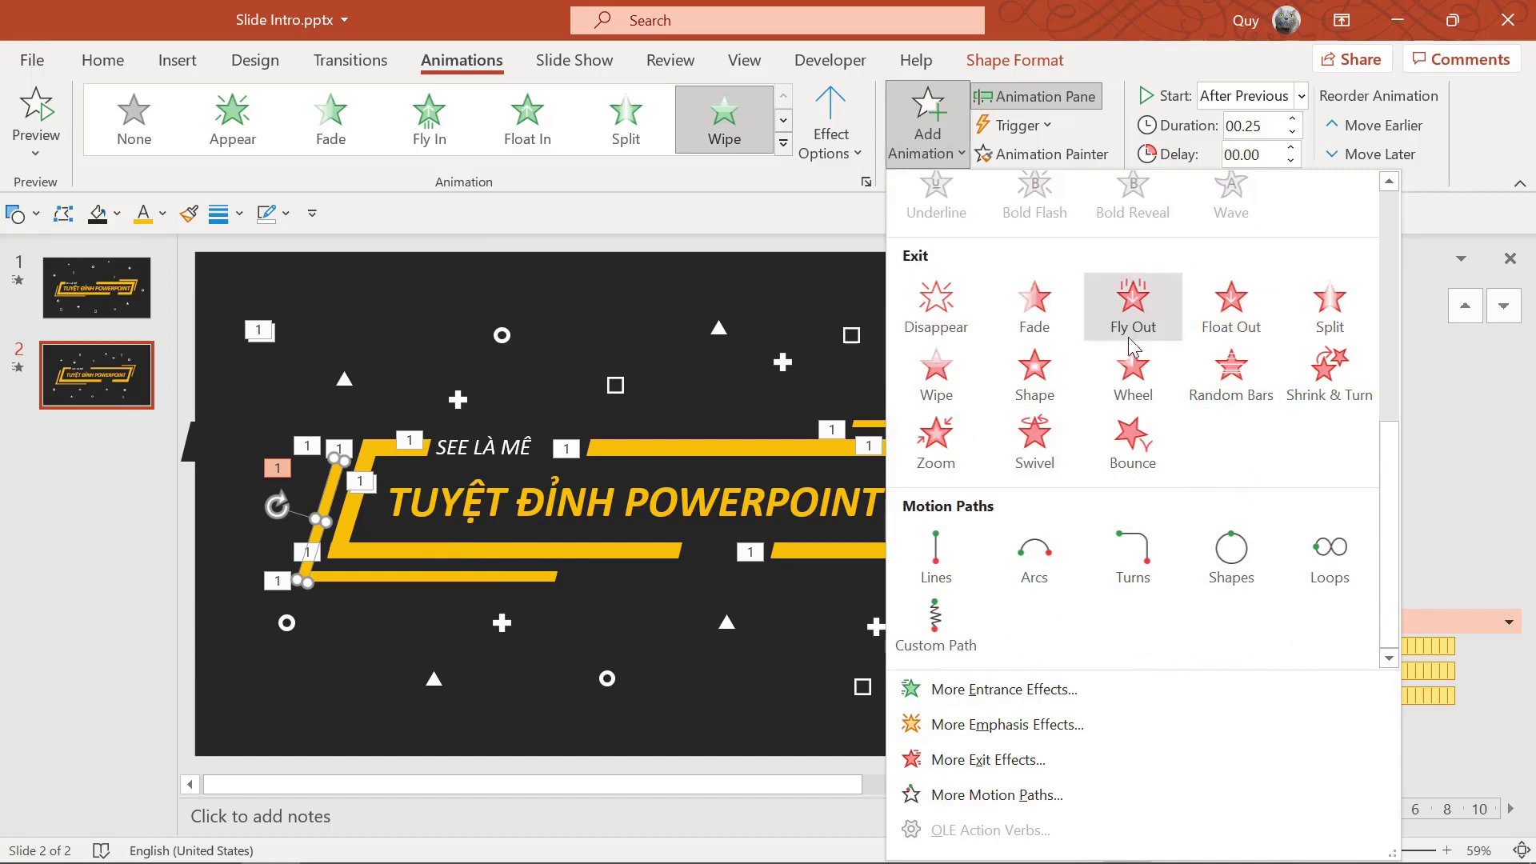
left_click(949, 373)
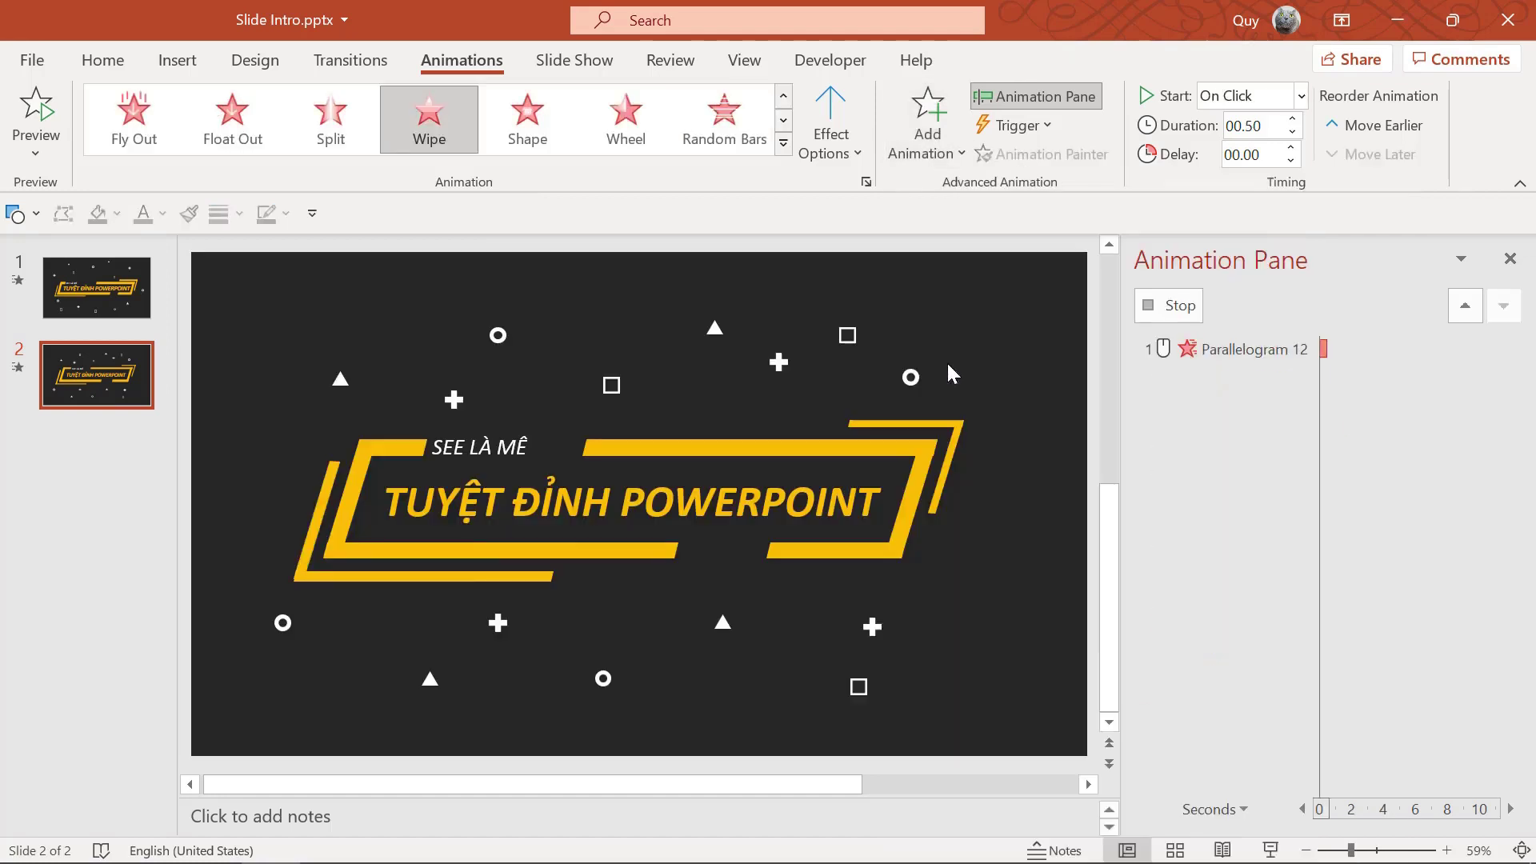
left_click(830, 128)
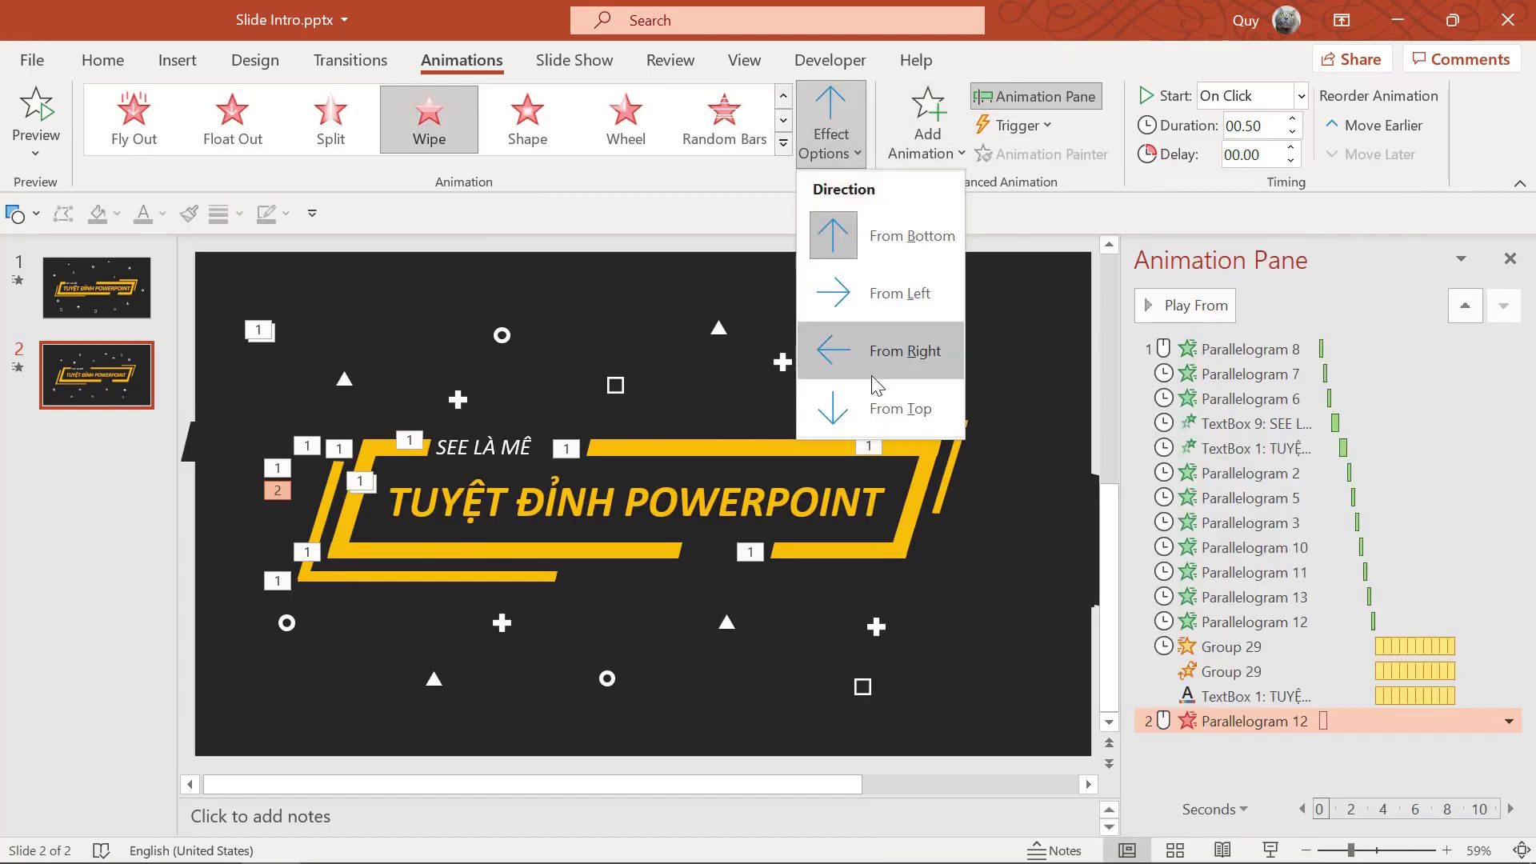
left_click(881, 398)
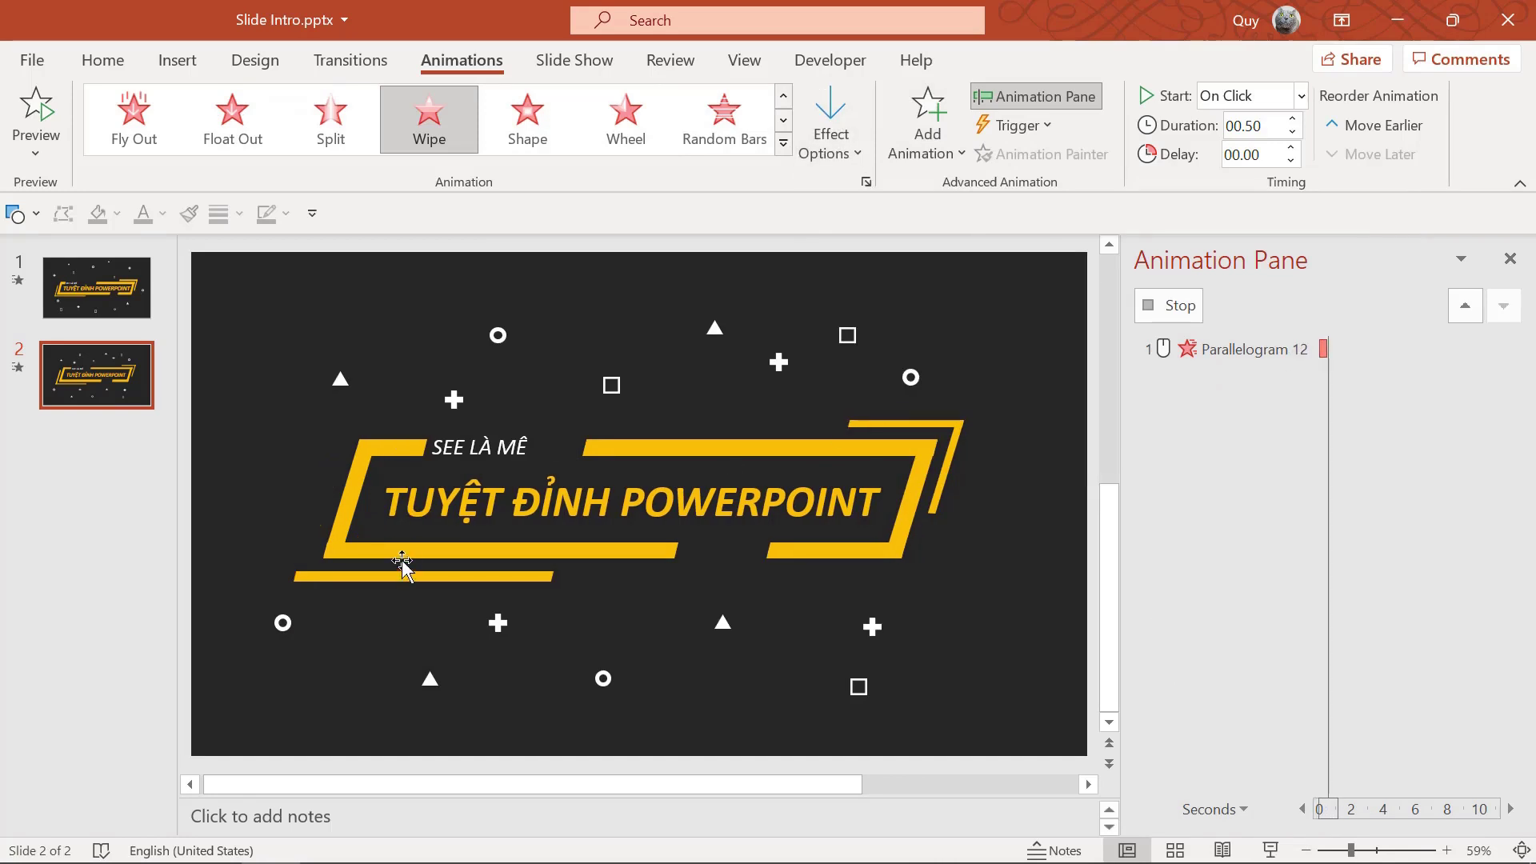
Add a Wipe exit to the lower yellow bar, wiping from the left.
left_click(422, 576)
left_click(830, 128)
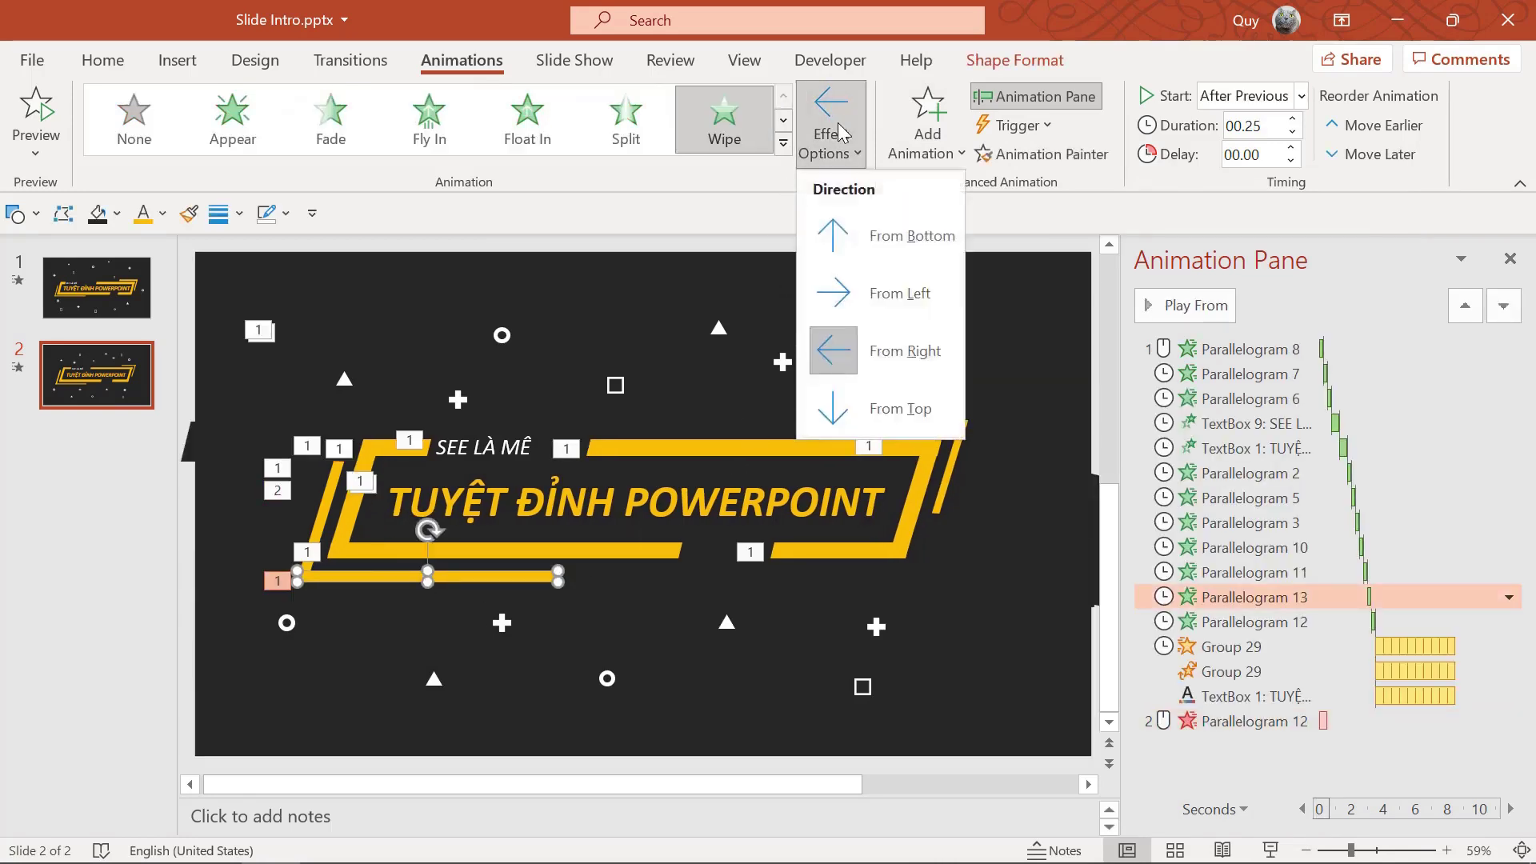
left_click(830, 128)
left_click(928, 128)
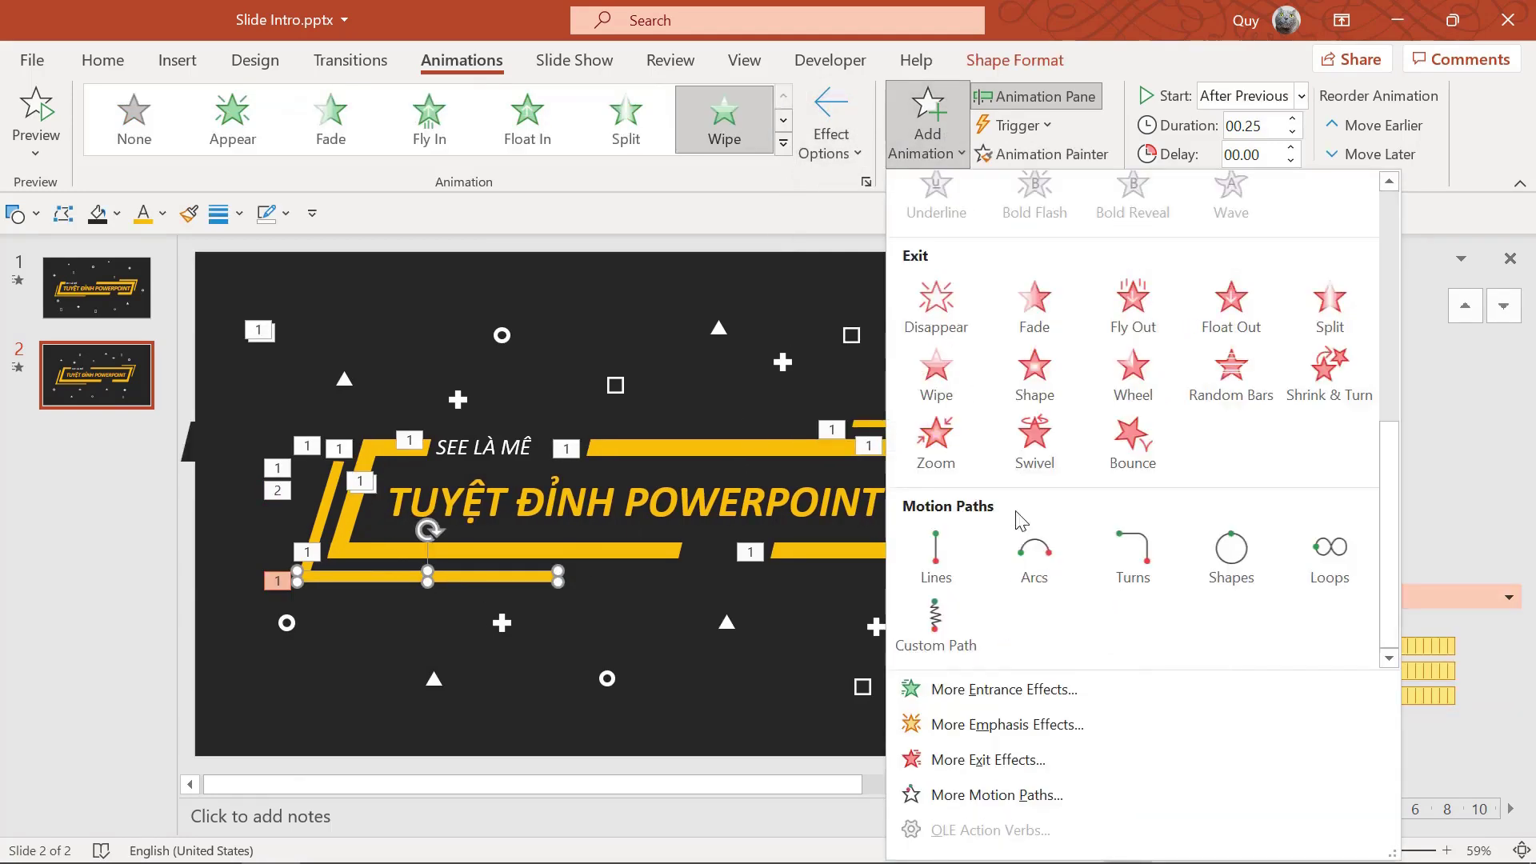
left_click(955, 373)
left_click(854, 143)
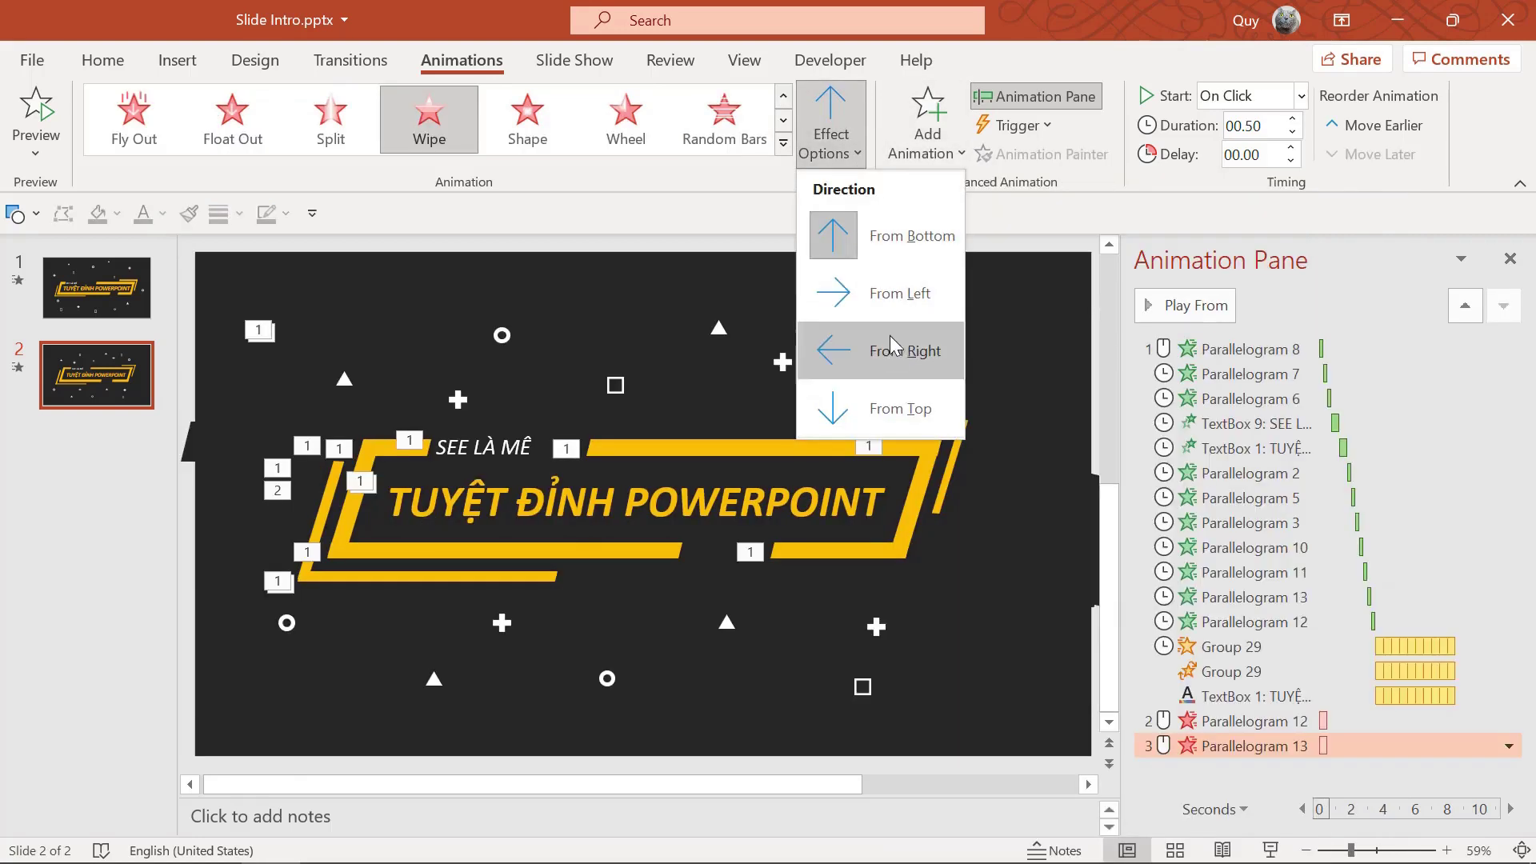
left_click(901, 299)
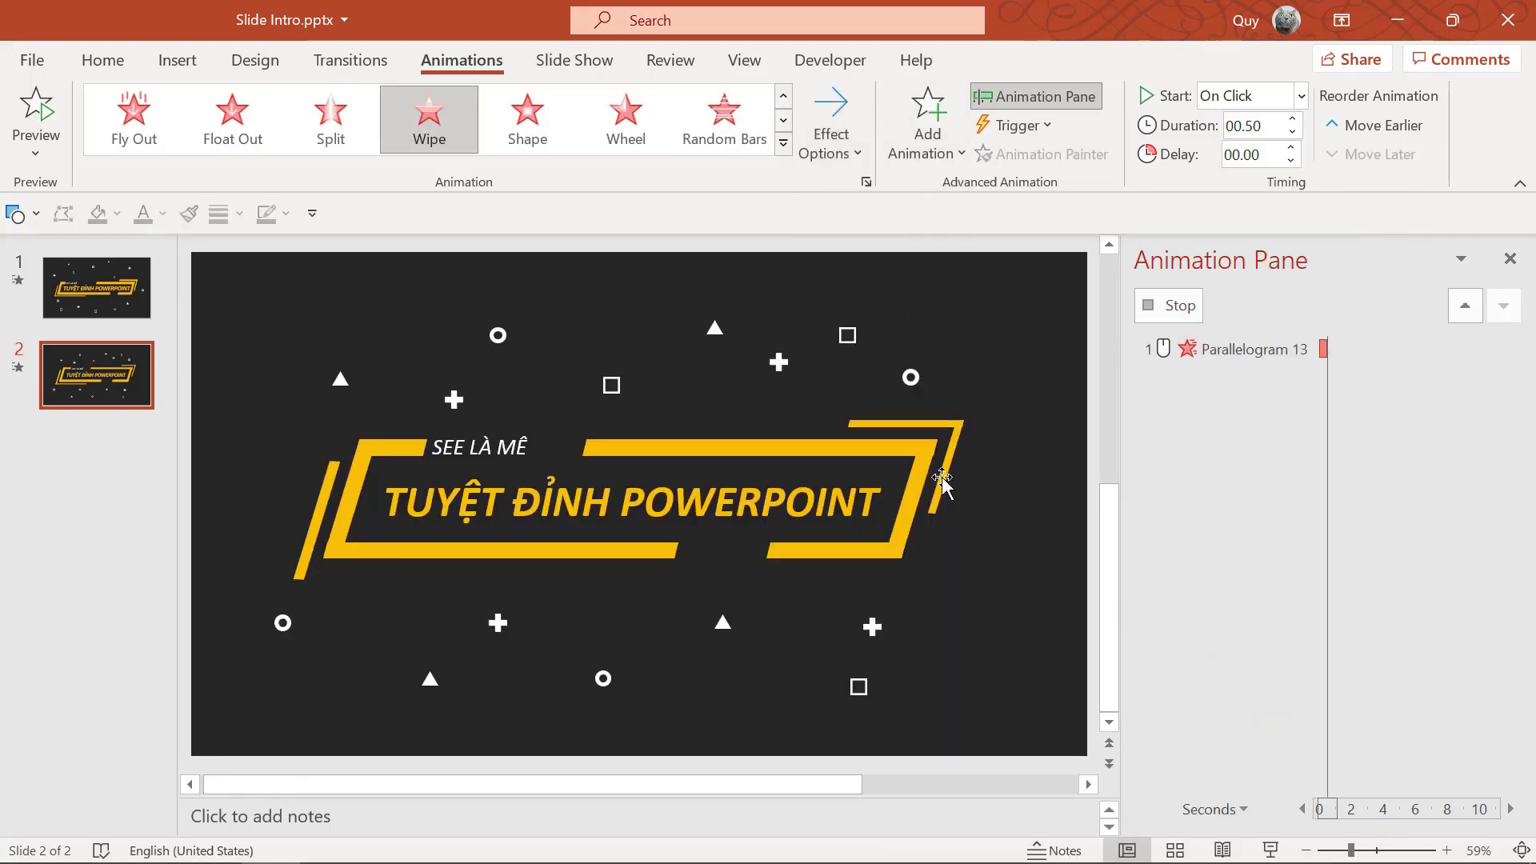
Give Parallelogram 11 a Wipe exit and Parallelogram 10 a Wipe exit from the right.
left_click(944, 474)
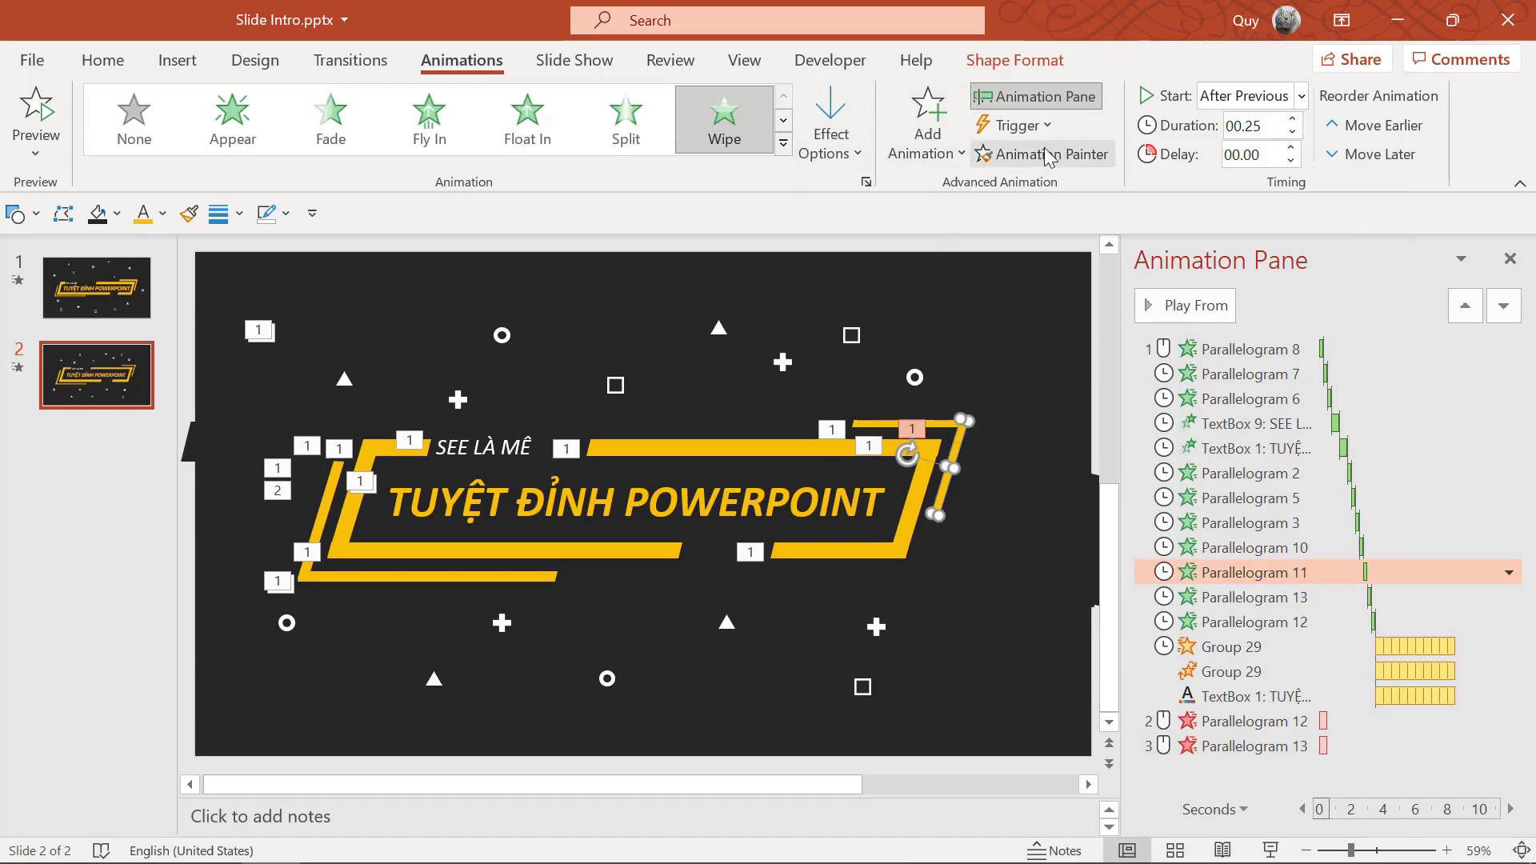
left_click(929, 128)
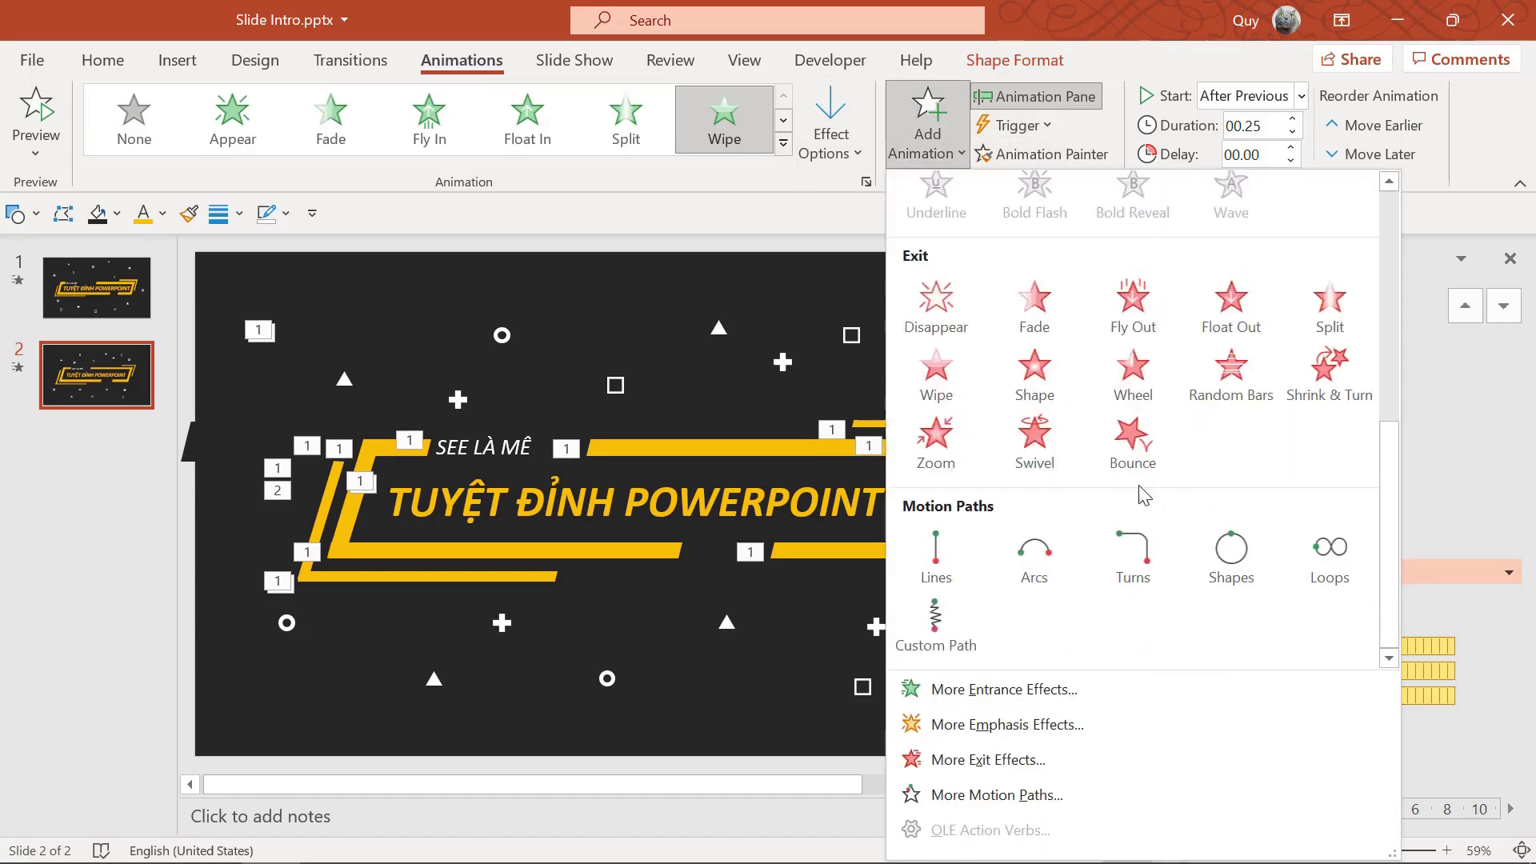
left_click(953, 383)
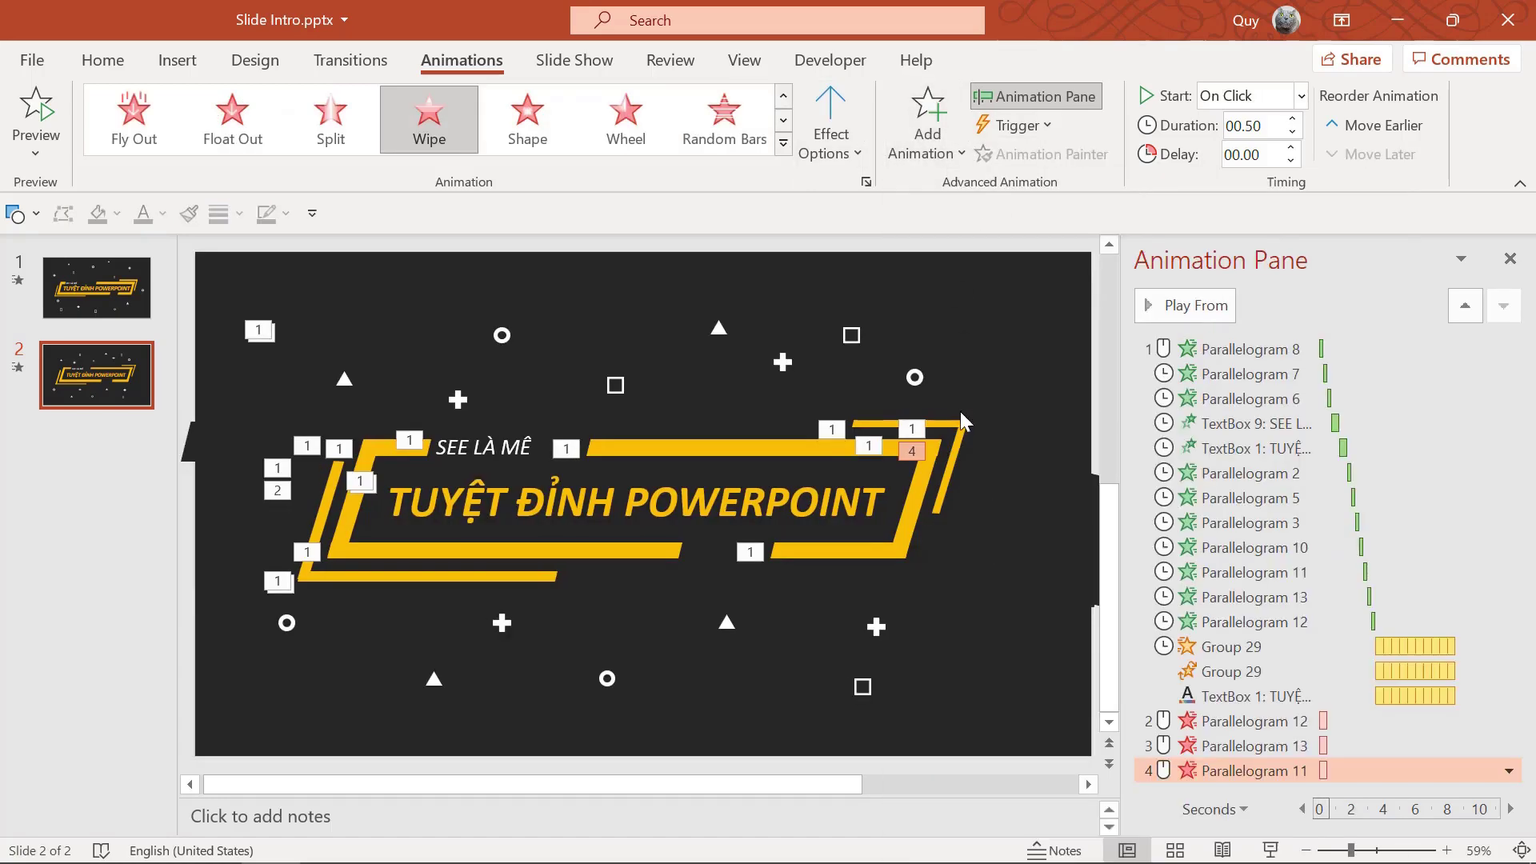
left_click(928, 136)
scroll(1040, 448, "down", 5)
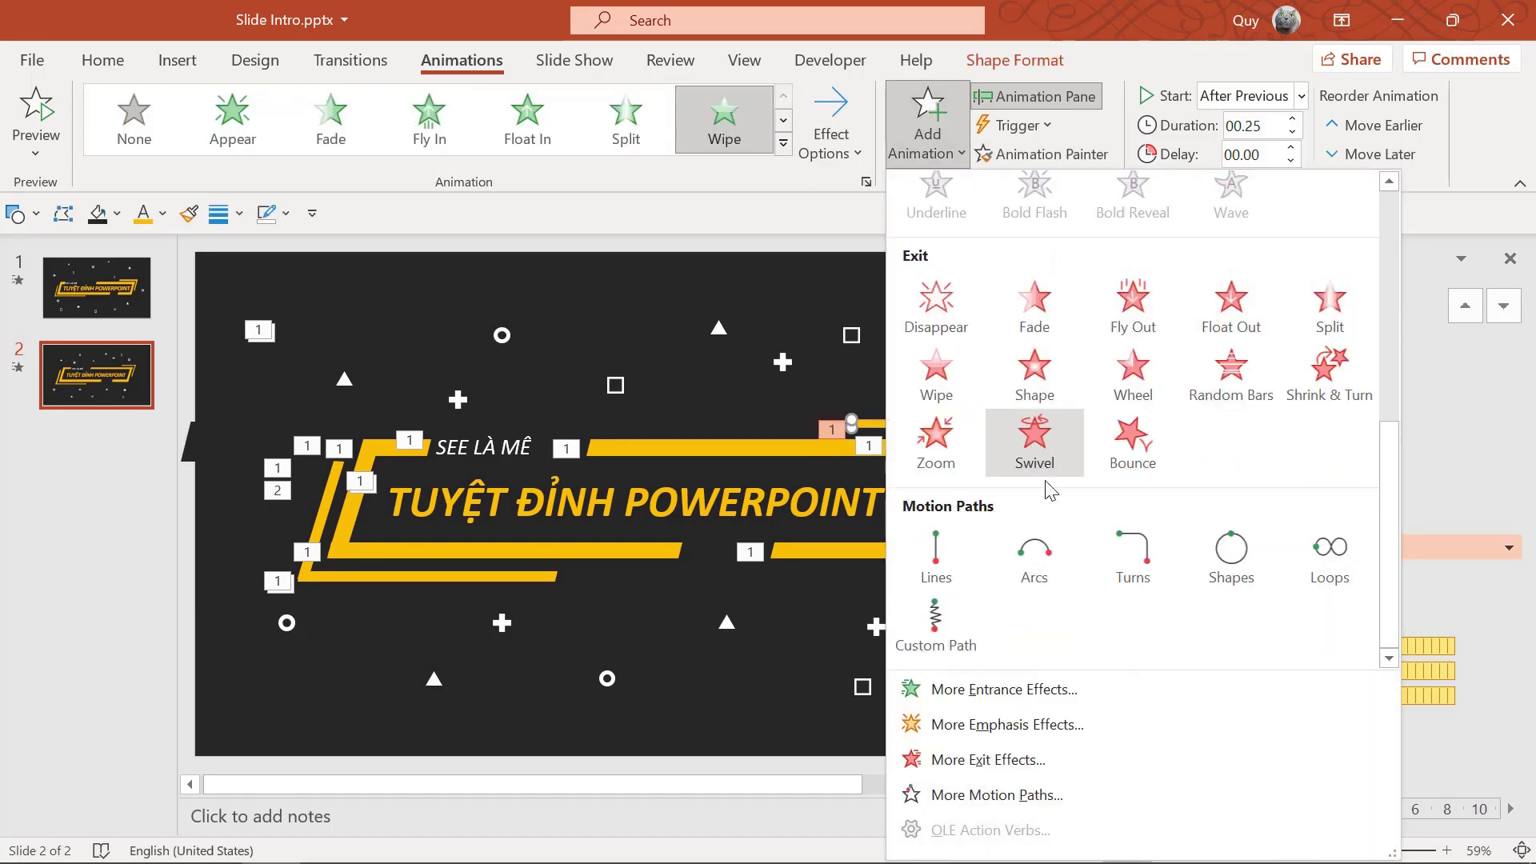
left_click(948, 373)
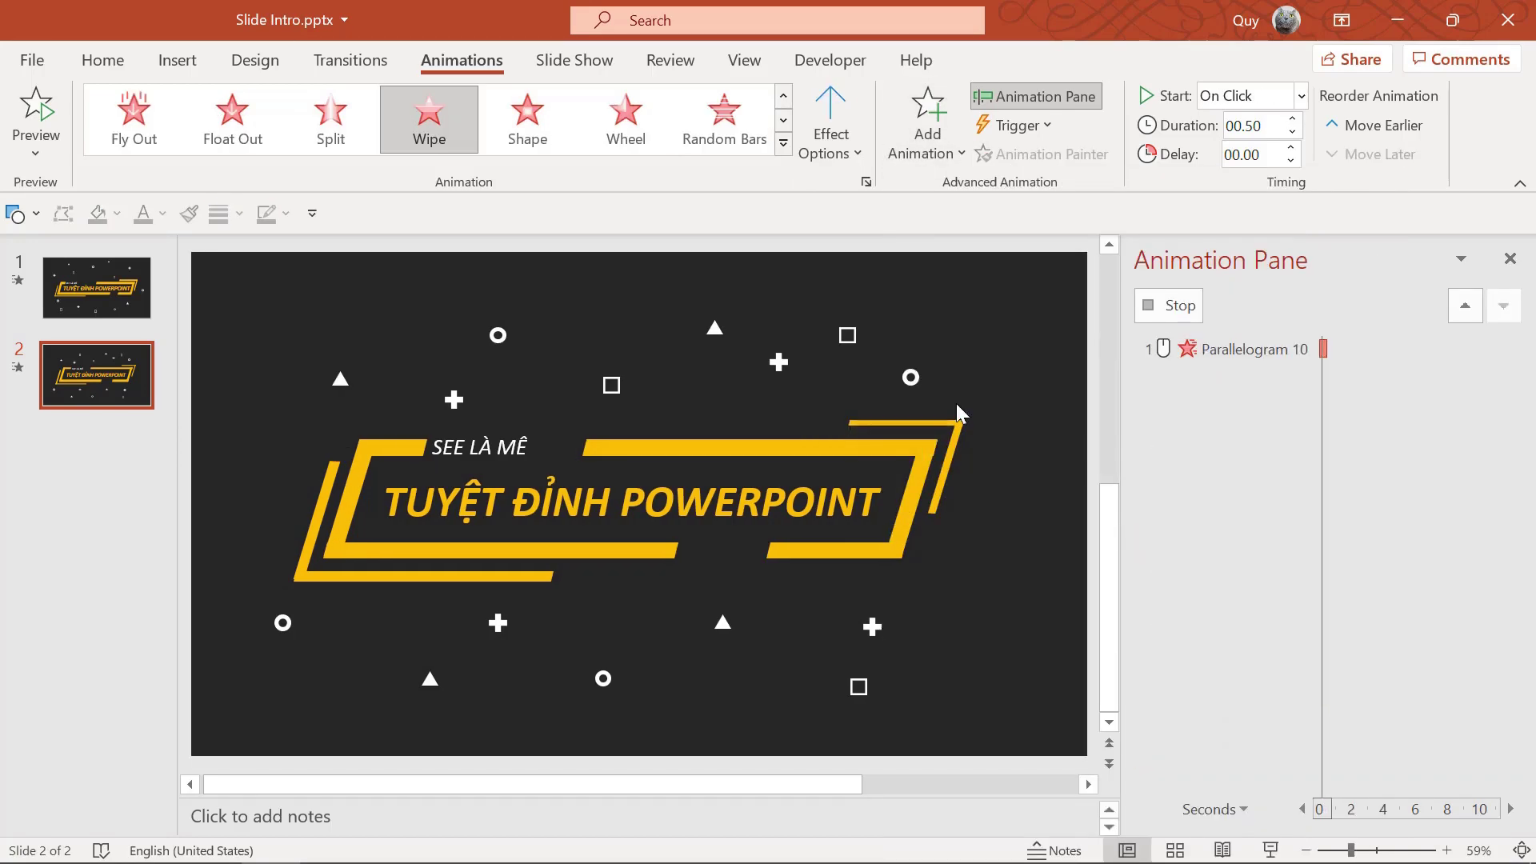
left_click(849, 140)
left_click(906, 329)
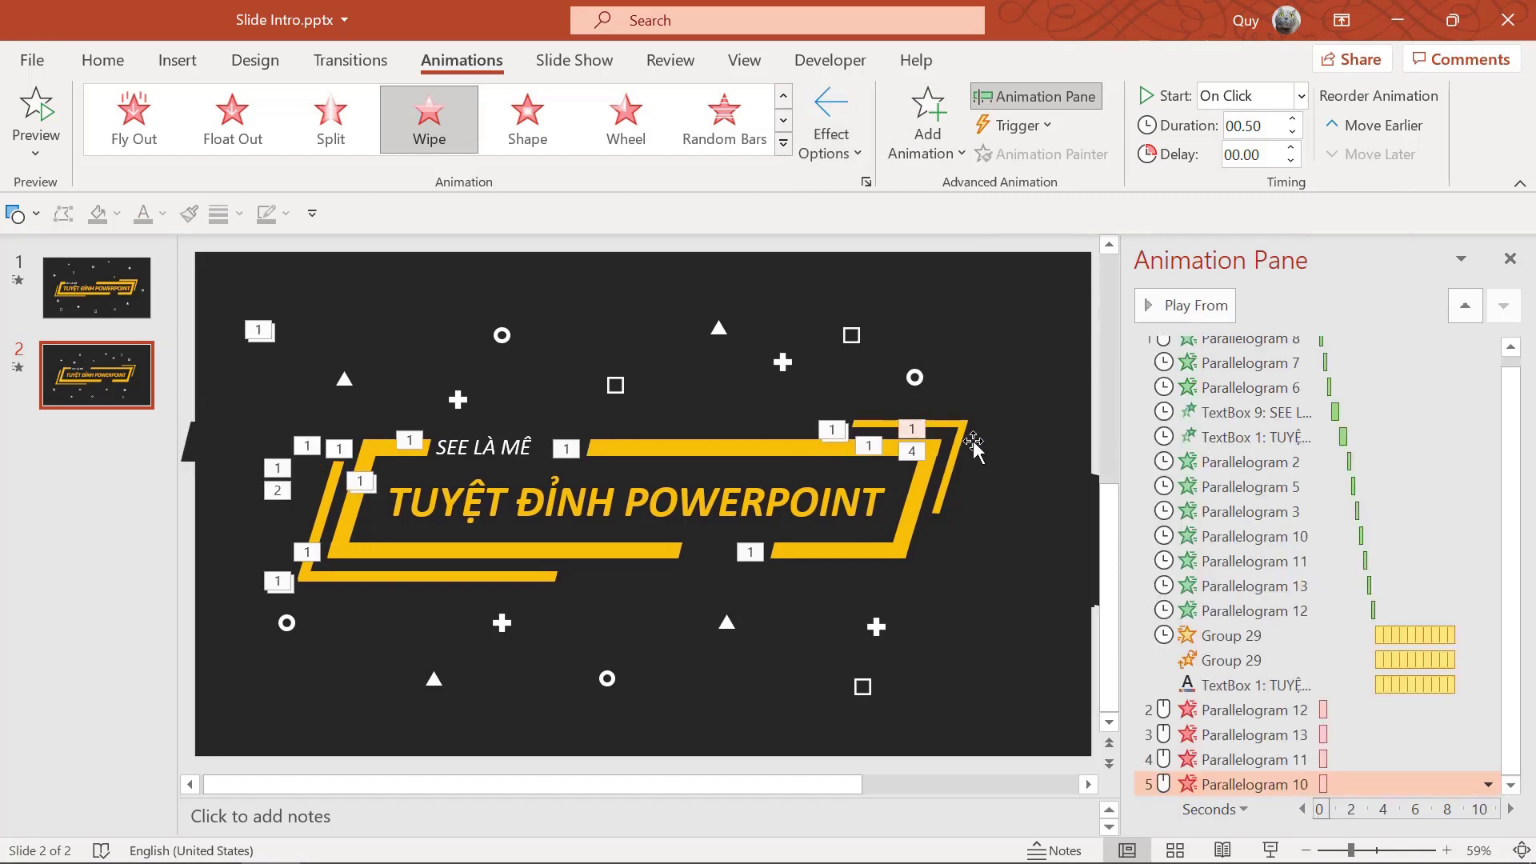
left_click(1016, 439)
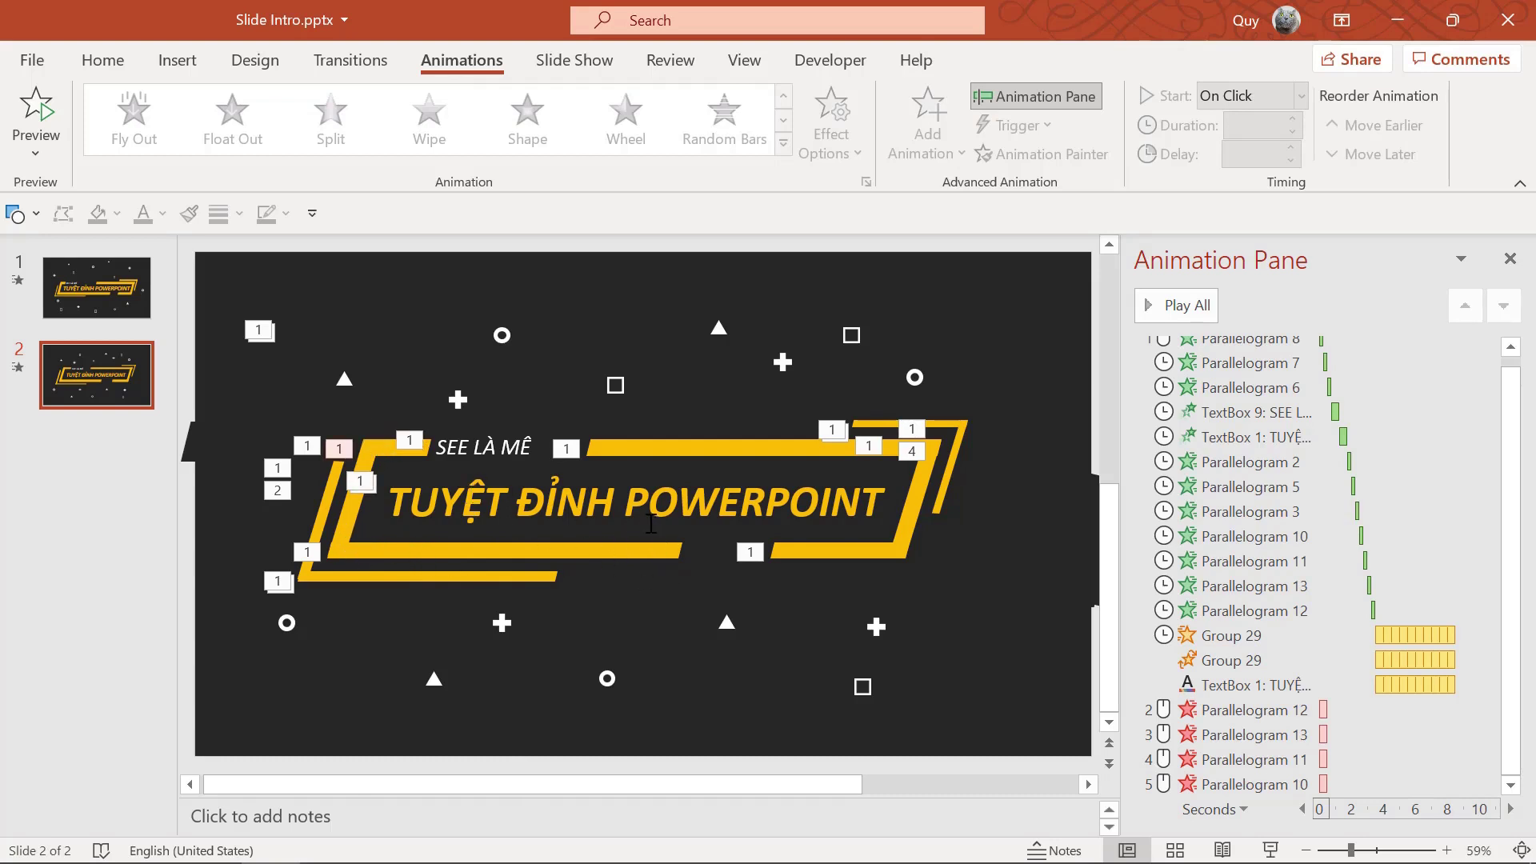
scroll(650, 524, "up", 1)
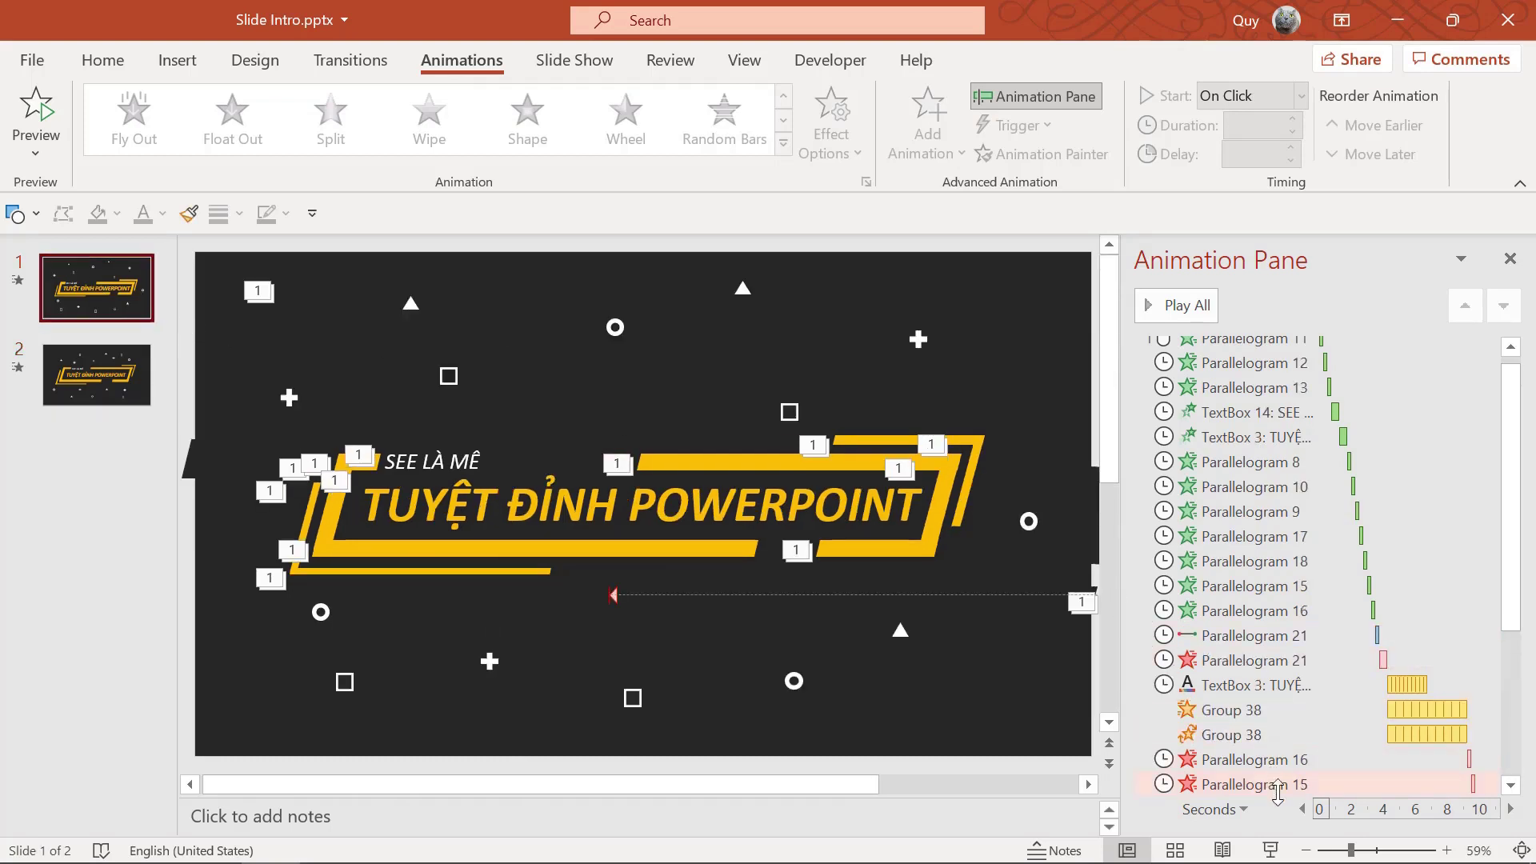
Play slide 1's intro as a full-screen slide show, then return to slide 2.
left_click(1269, 850)
left_click(1179, 475)
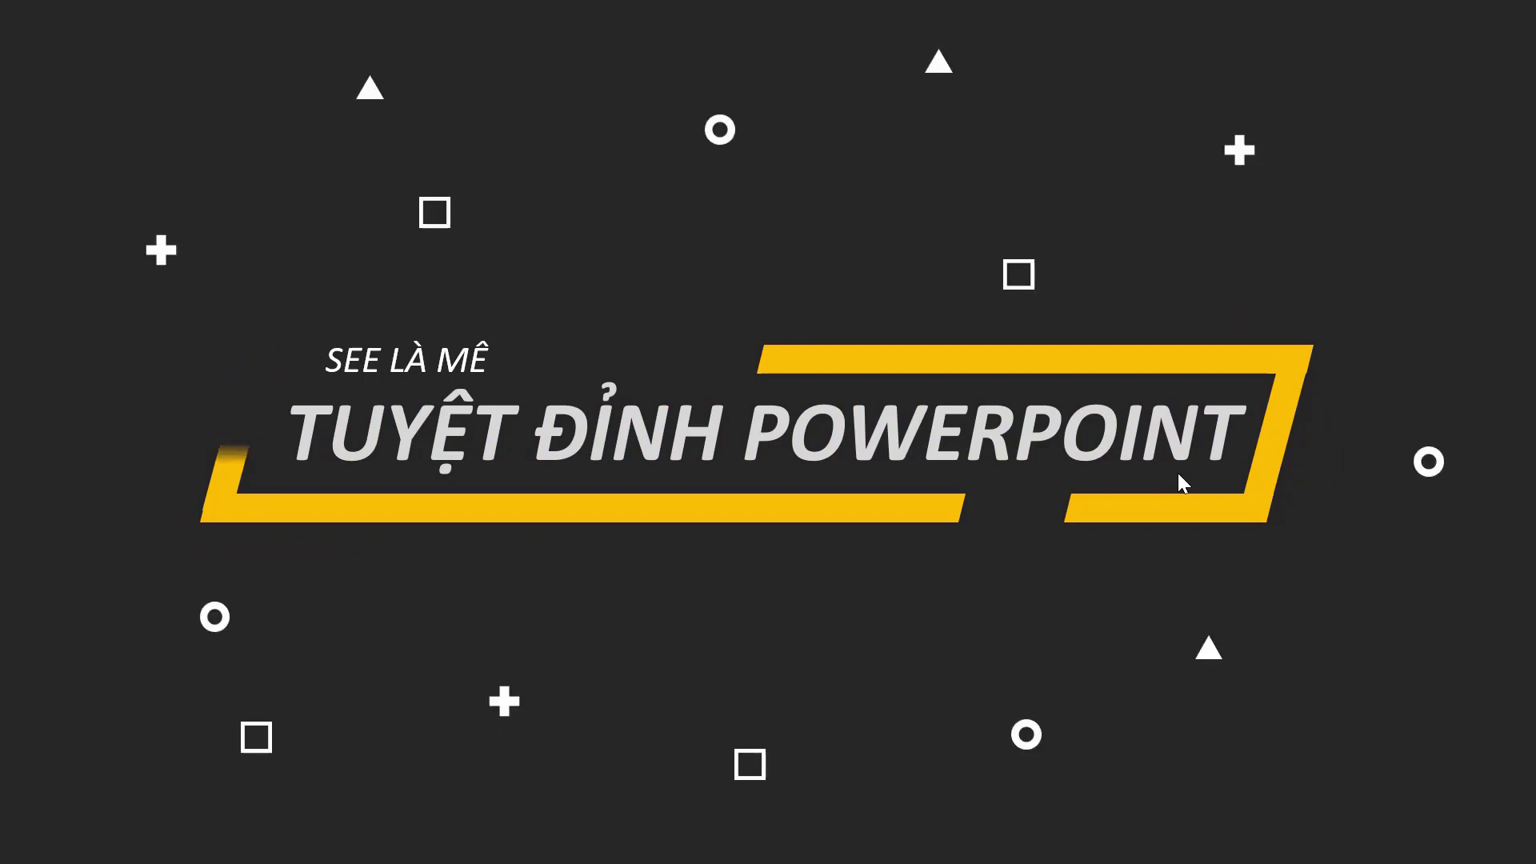
key("Escape")
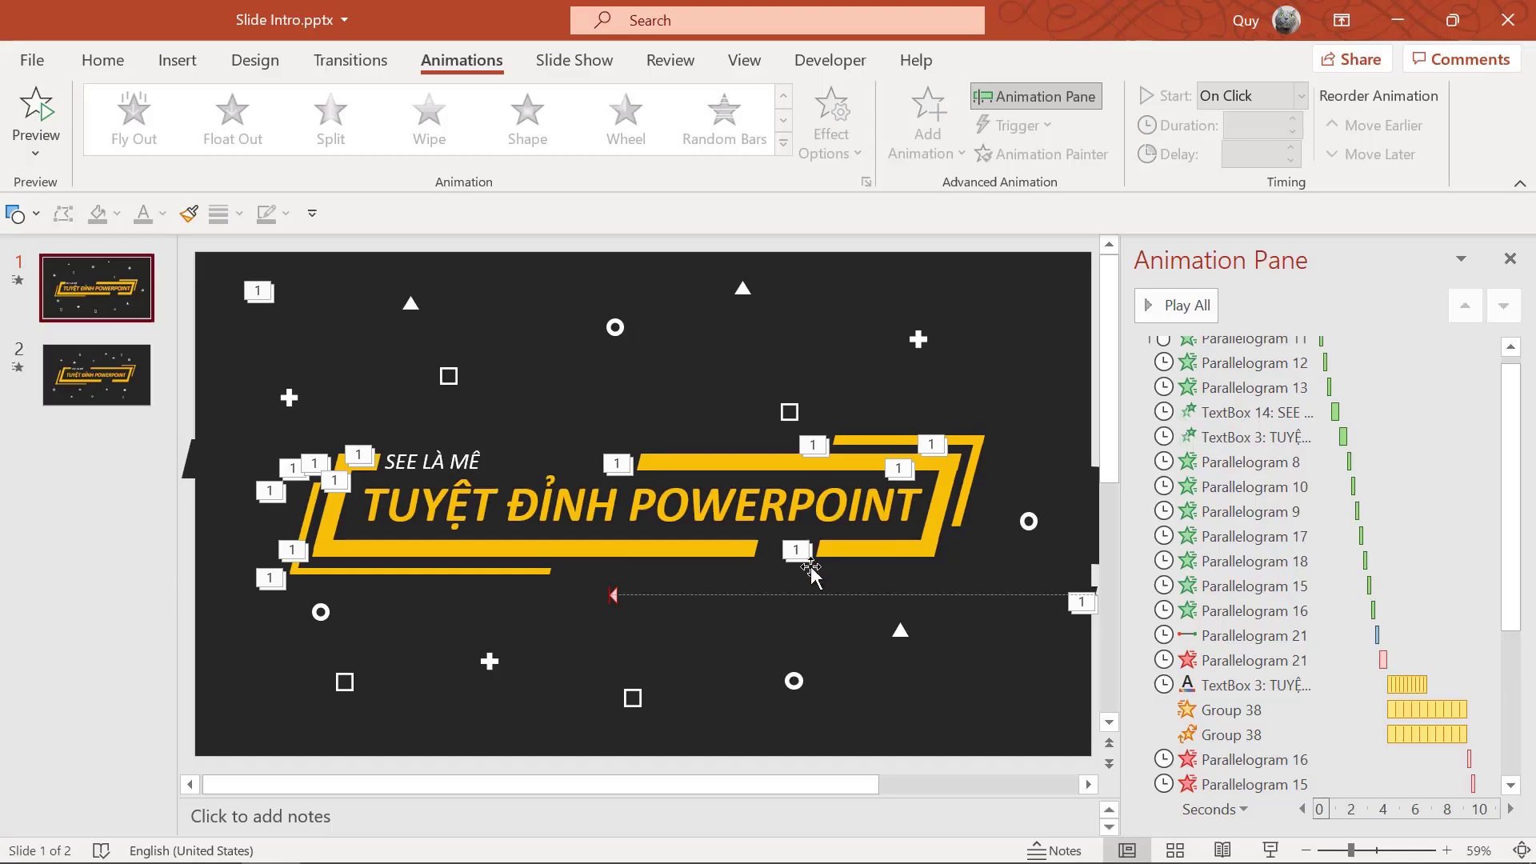
left_click(128, 396)
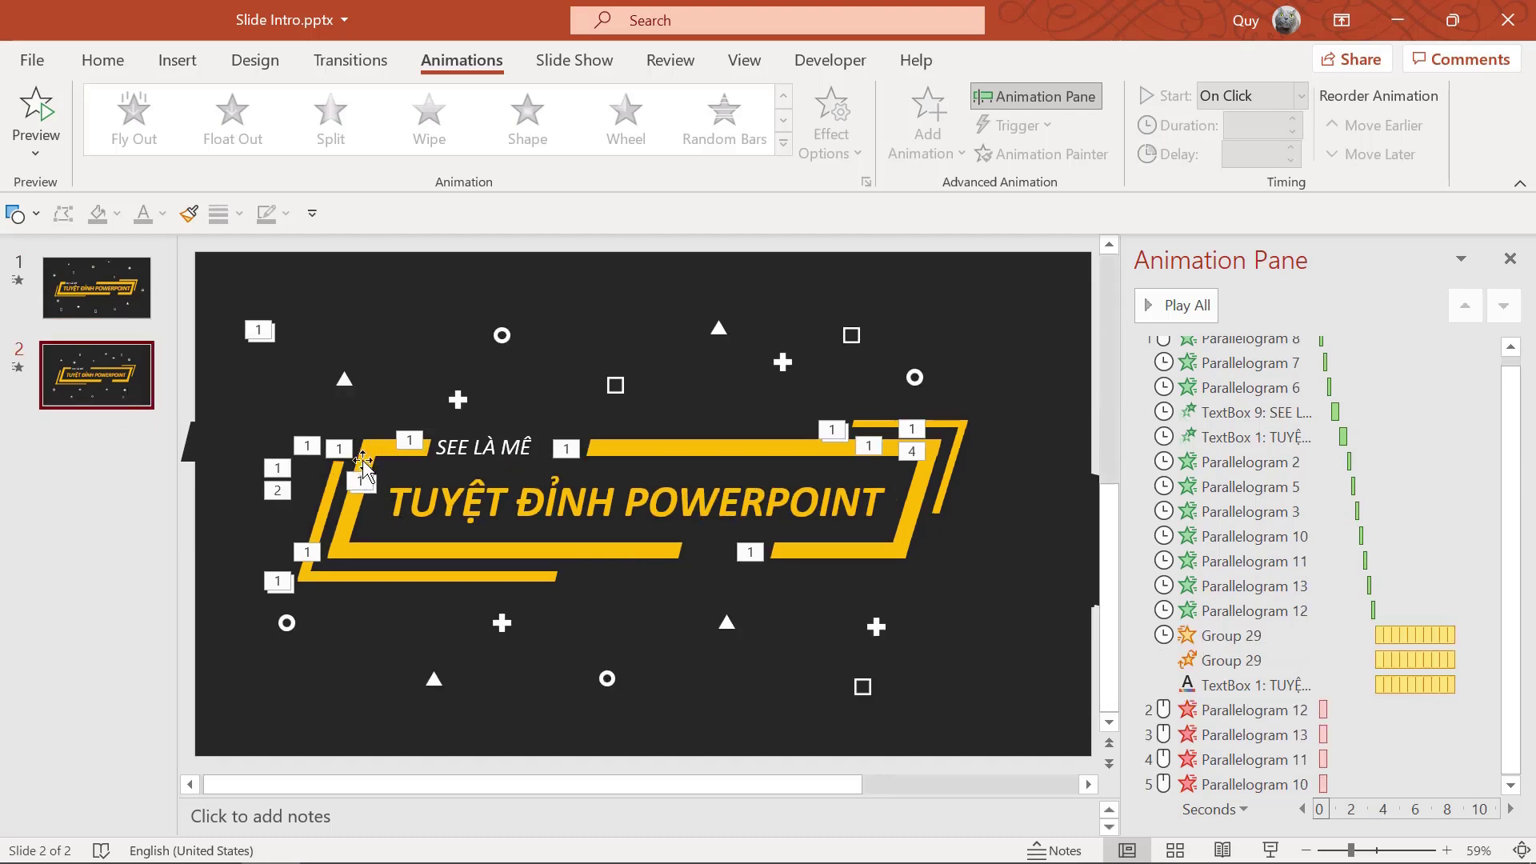
Give Parallelogram 6, near SEE LÀ MÊ, a Wipe exit from the right.
left_click(389, 440)
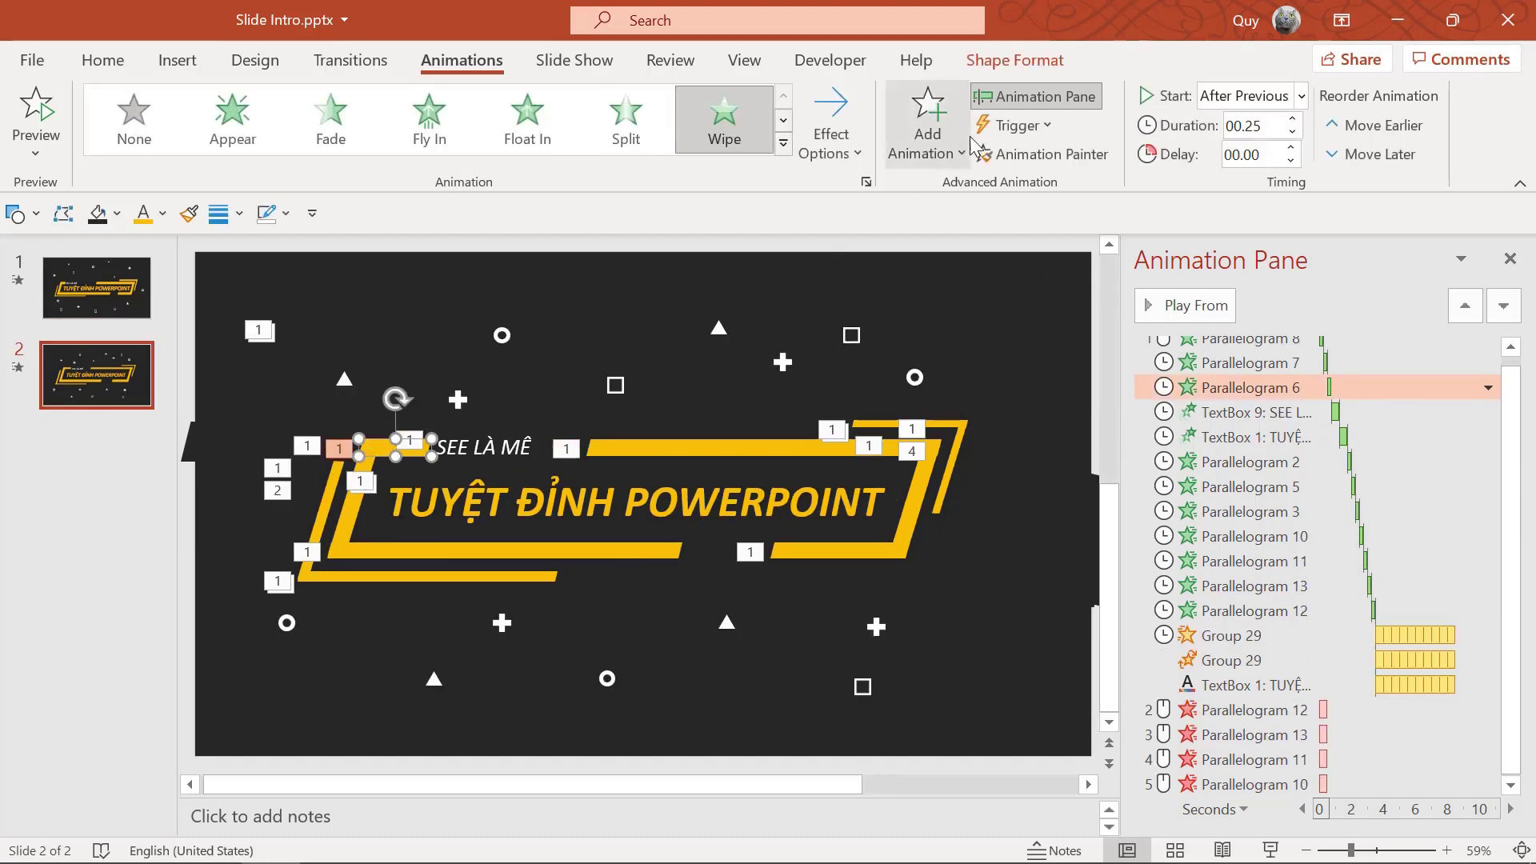
left_click(926, 128)
scroll(1040, 376, "down", 5)
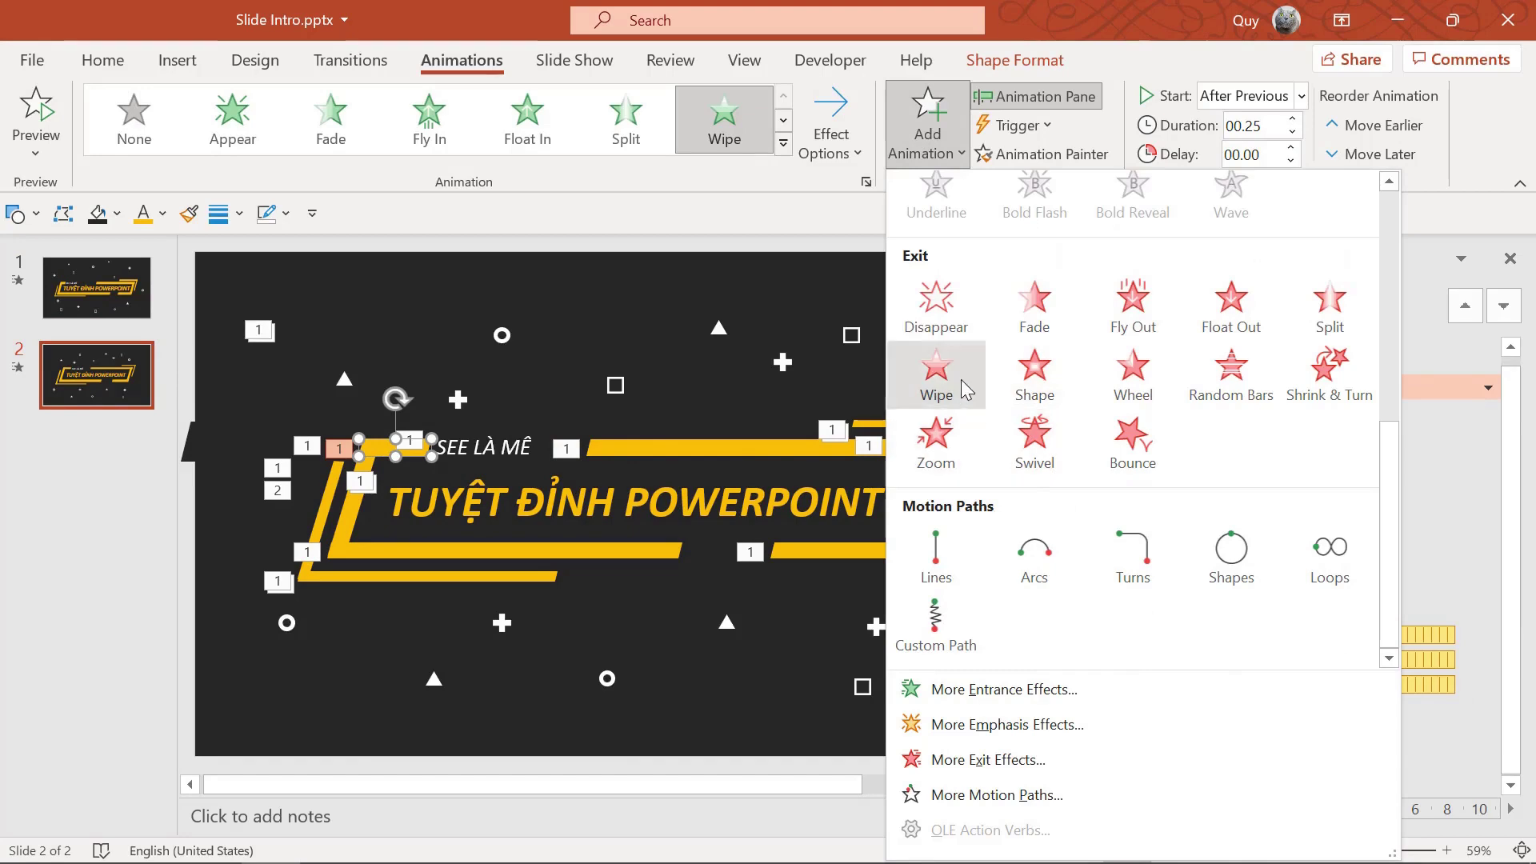
left_click(936, 353)
left_click(864, 142)
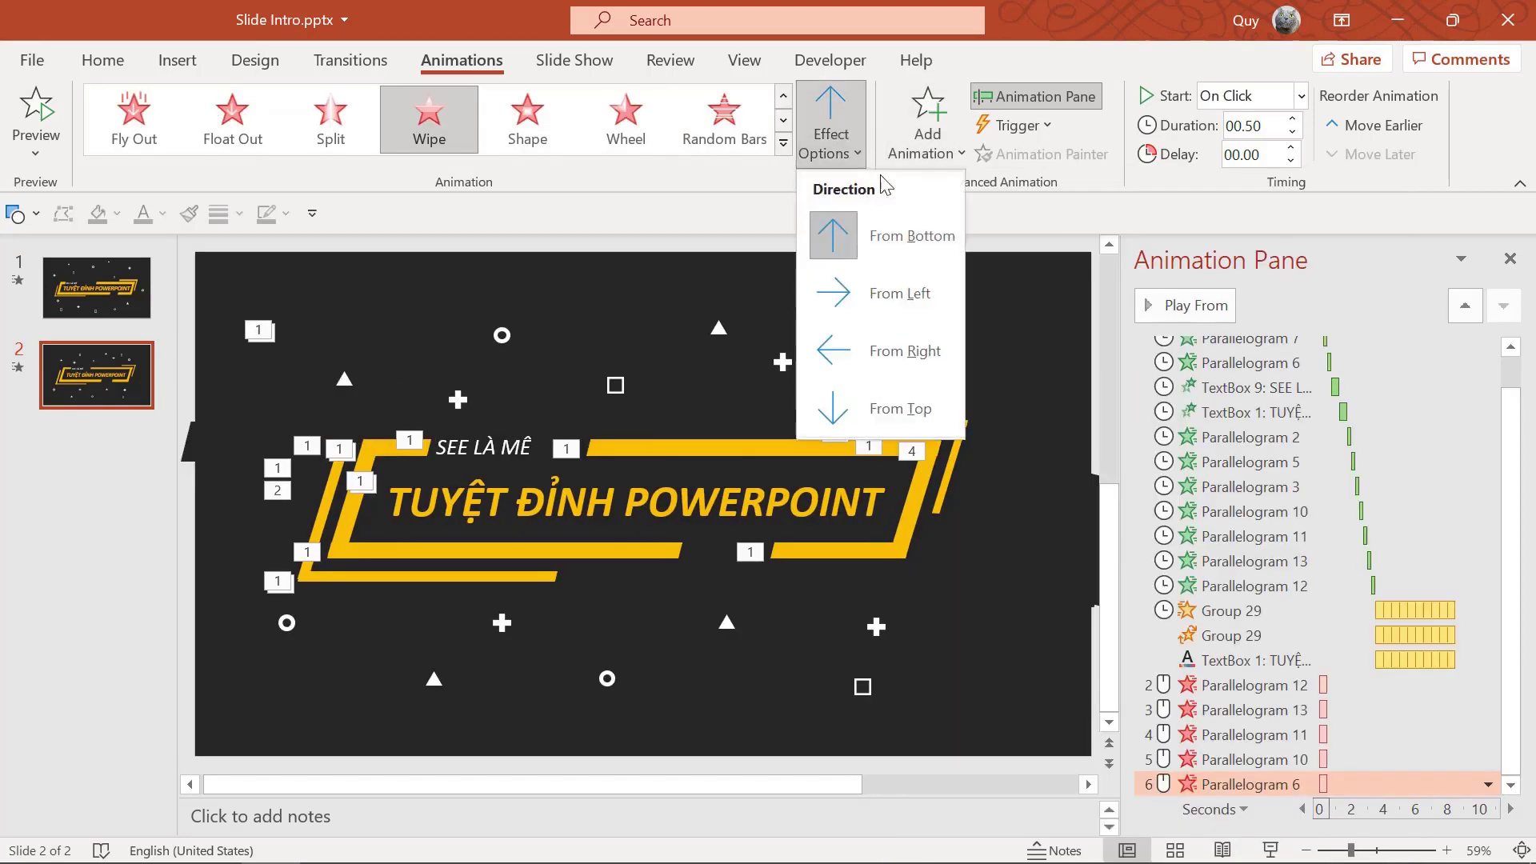
left_click(896, 346)
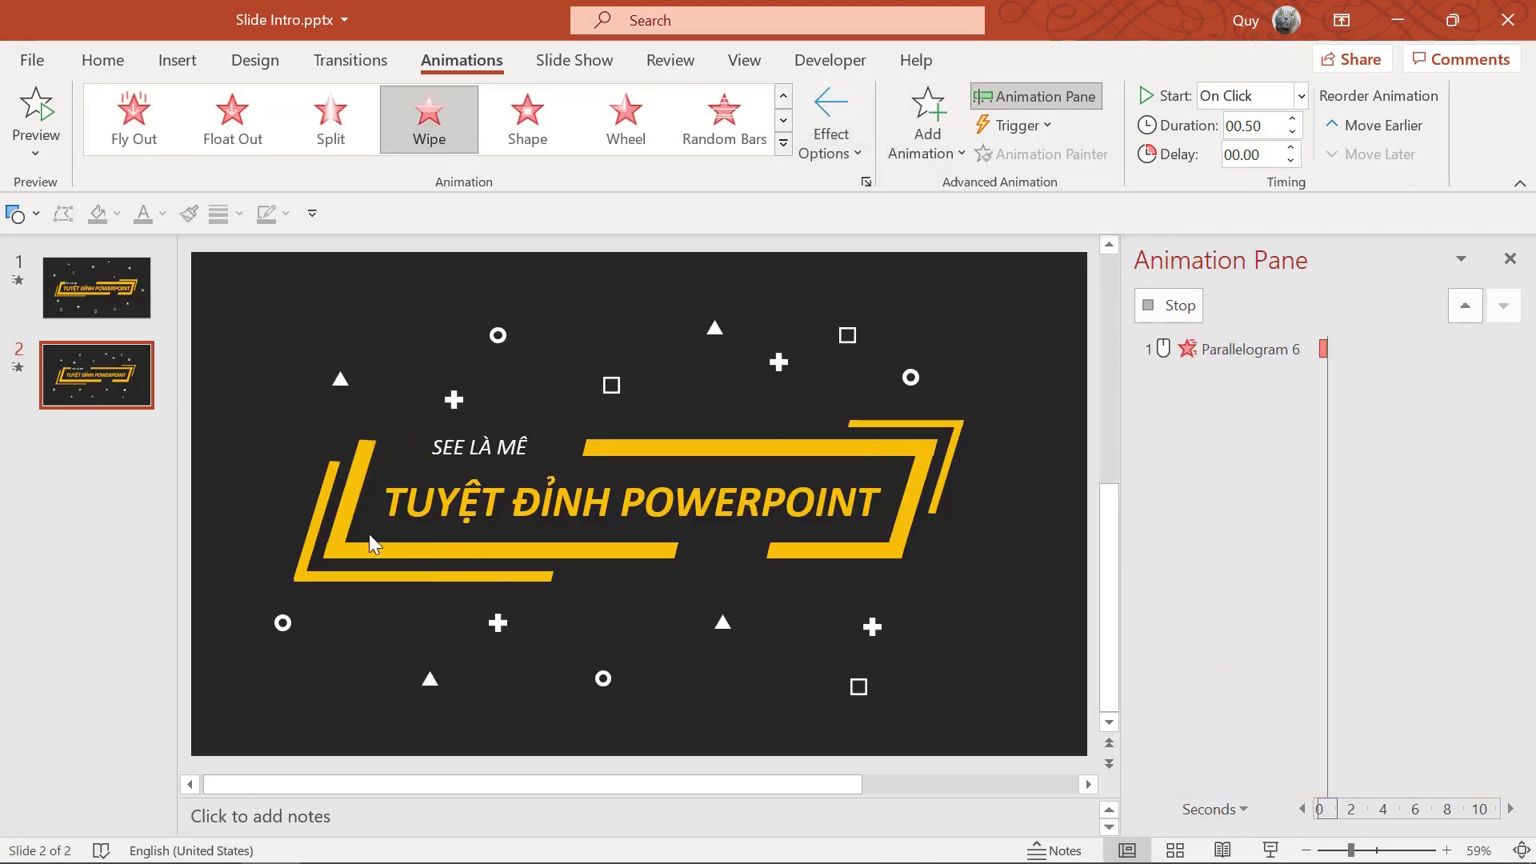
Give Parallelogram 7 on the left side a Wipe exit from the top.
left_click(356, 516)
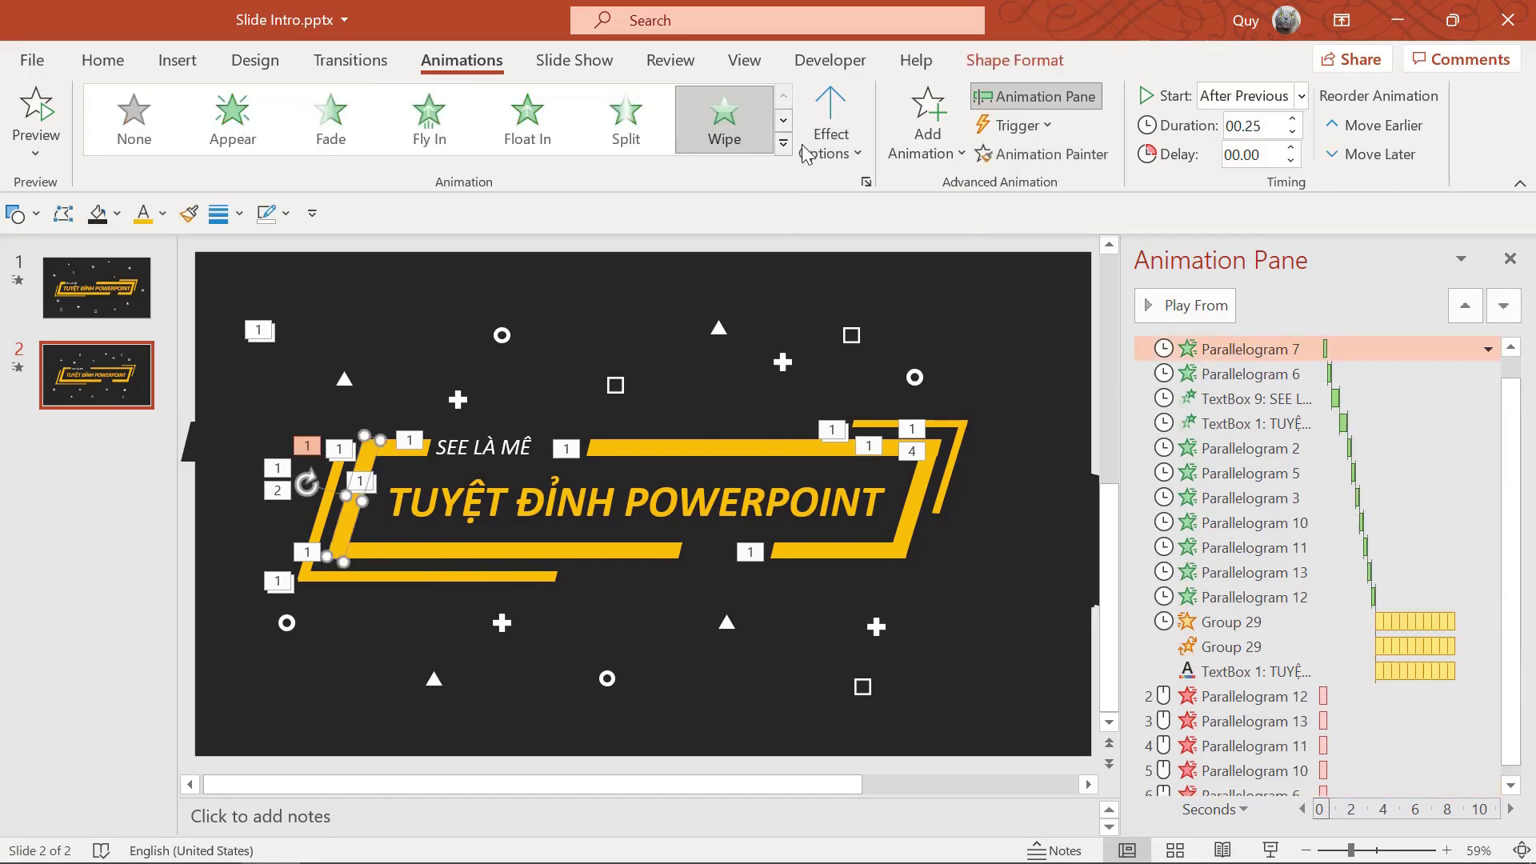
left_click(928, 120)
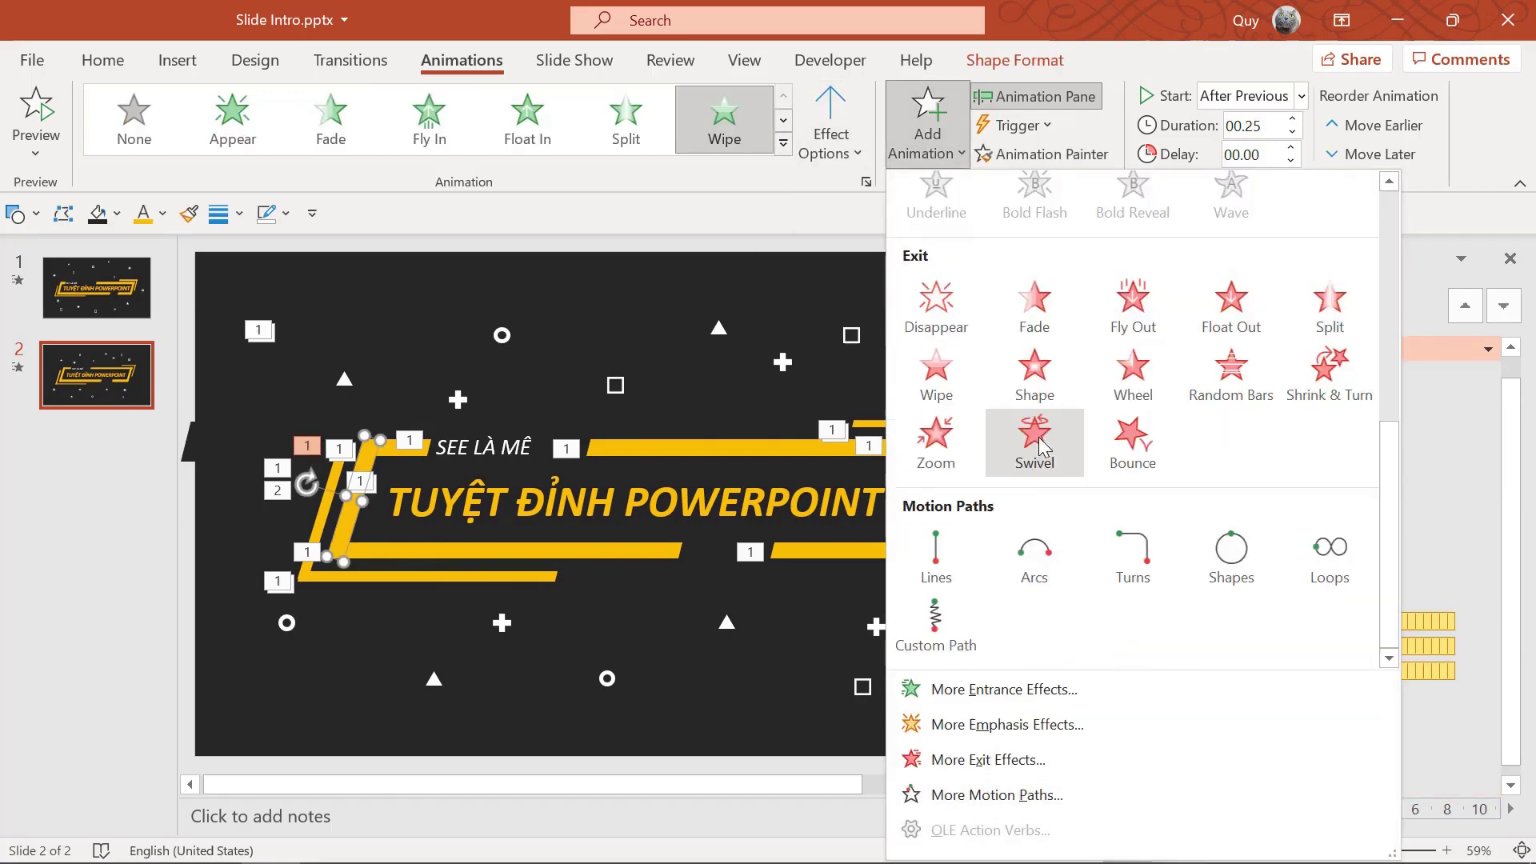
left_click(937, 376)
left_click(830, 136)
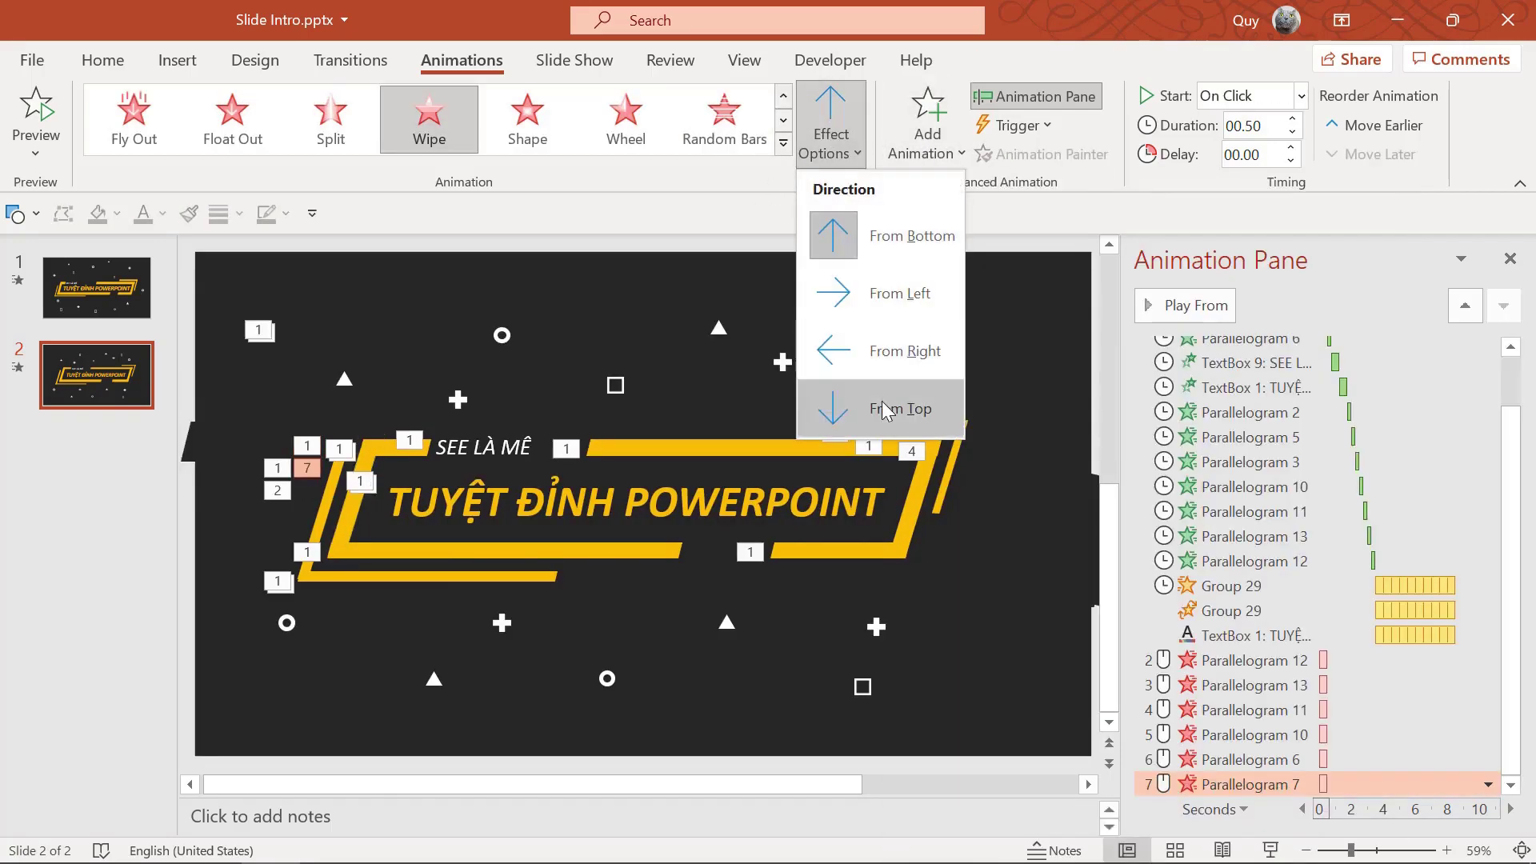
left_click(852, 407)
Give the lower-middle Parallelogram 8 a Wipe exit from the left.
left_click(575, 547)
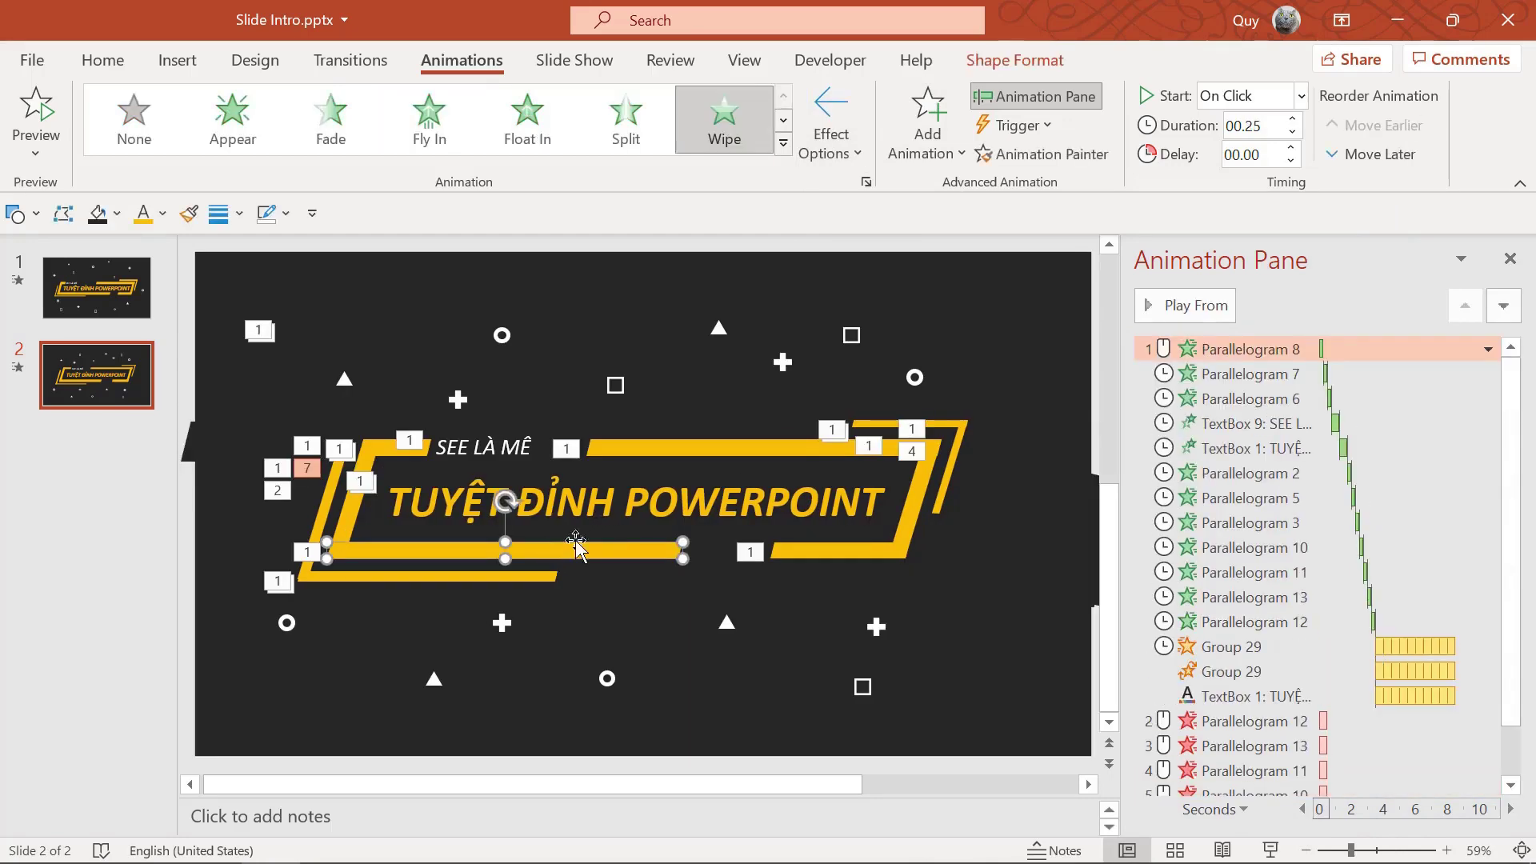
left_click(894, 160)
scroll(1029, 240, "down", 5)
left_click(954, 397)
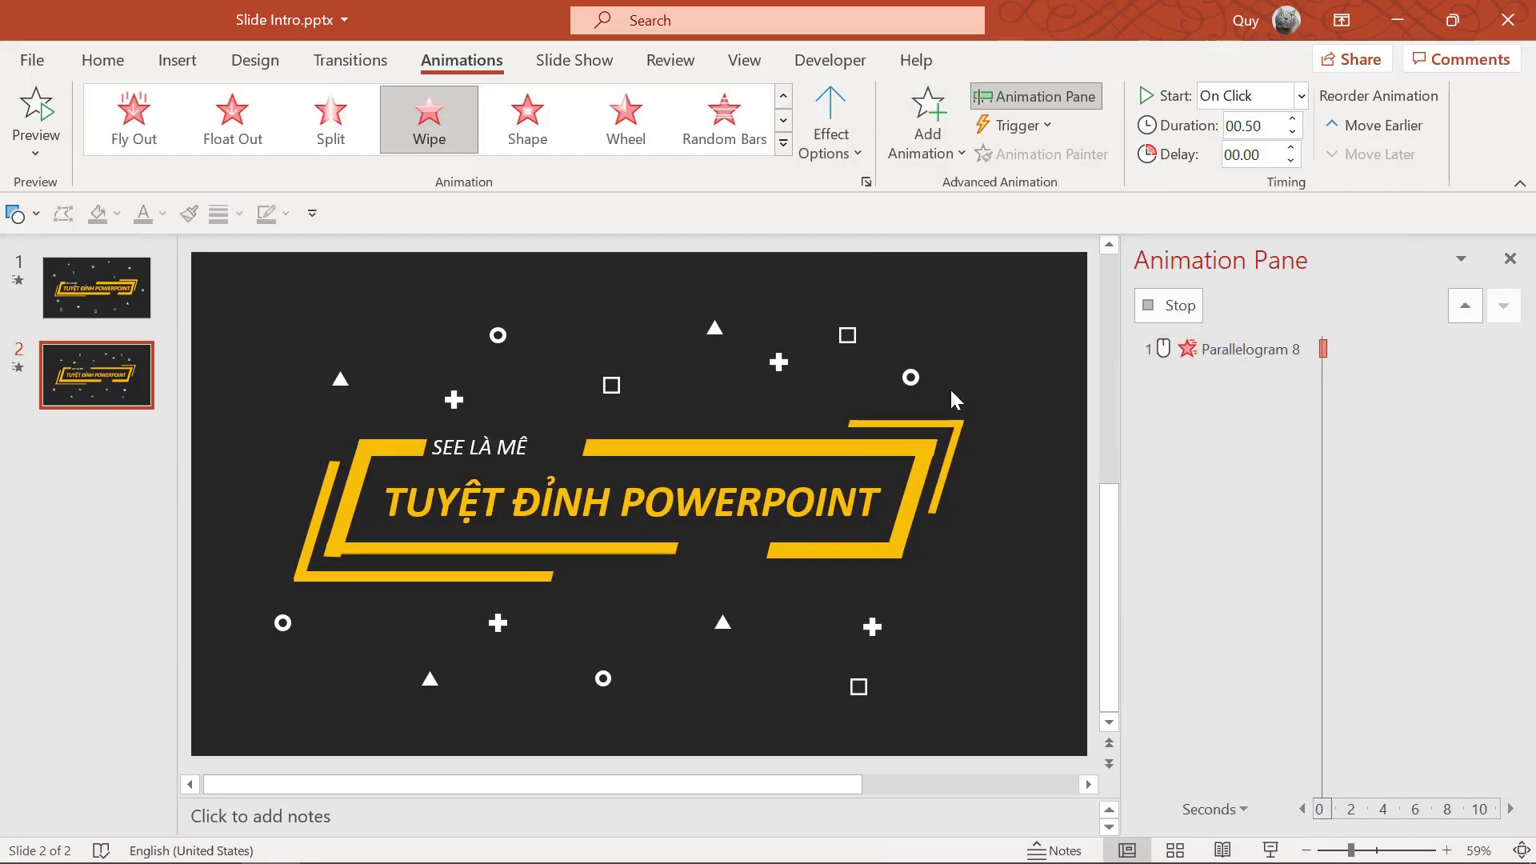
left_click(830, 136)
left_click(870, 294)
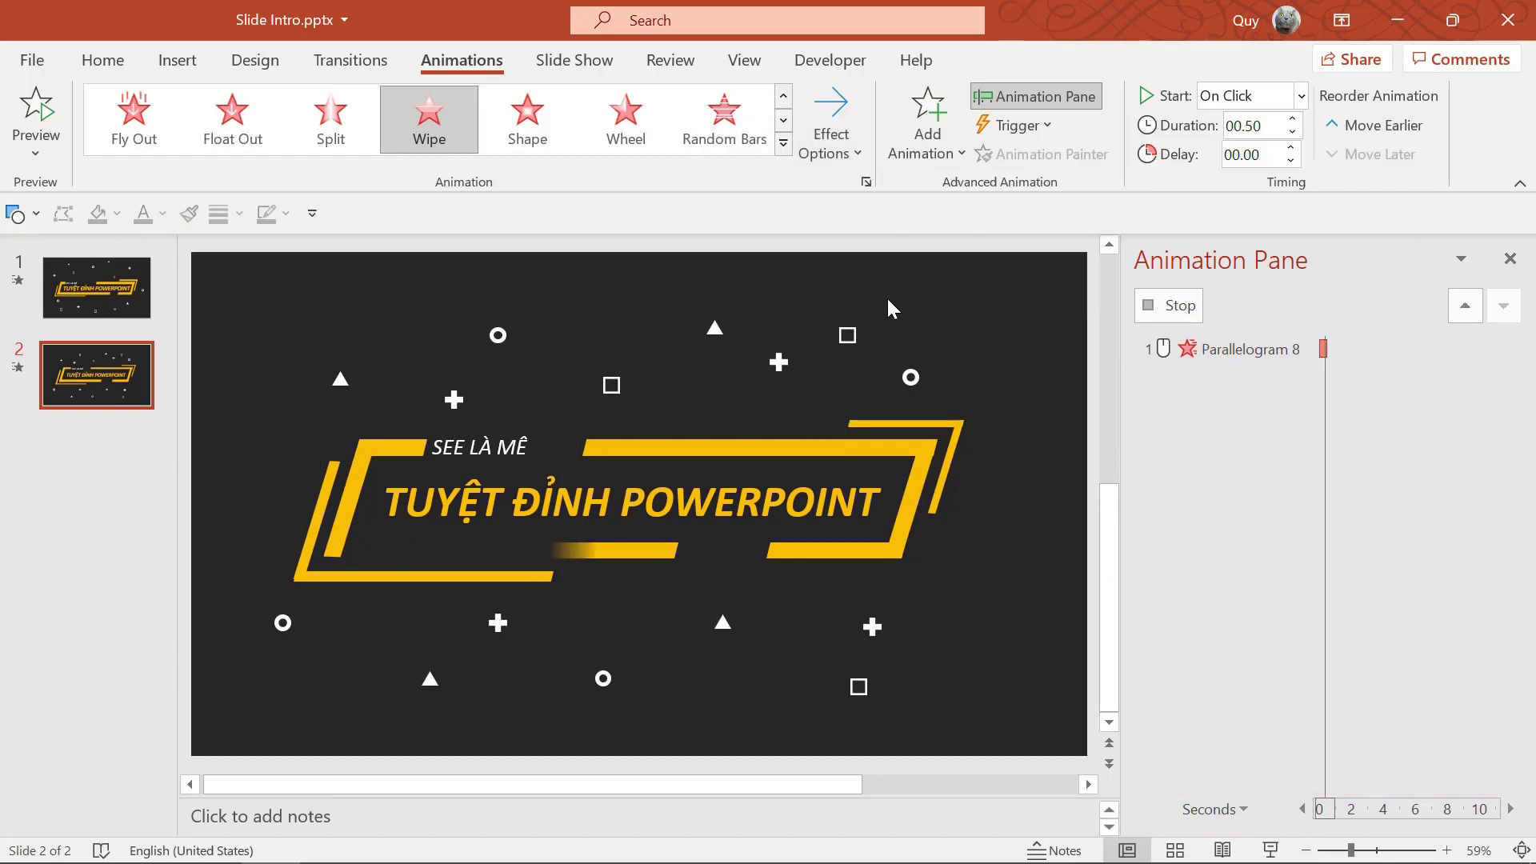
Make the SEE LÀ MÊ text box fly out to the left as an exit.
left_click(514, 445)
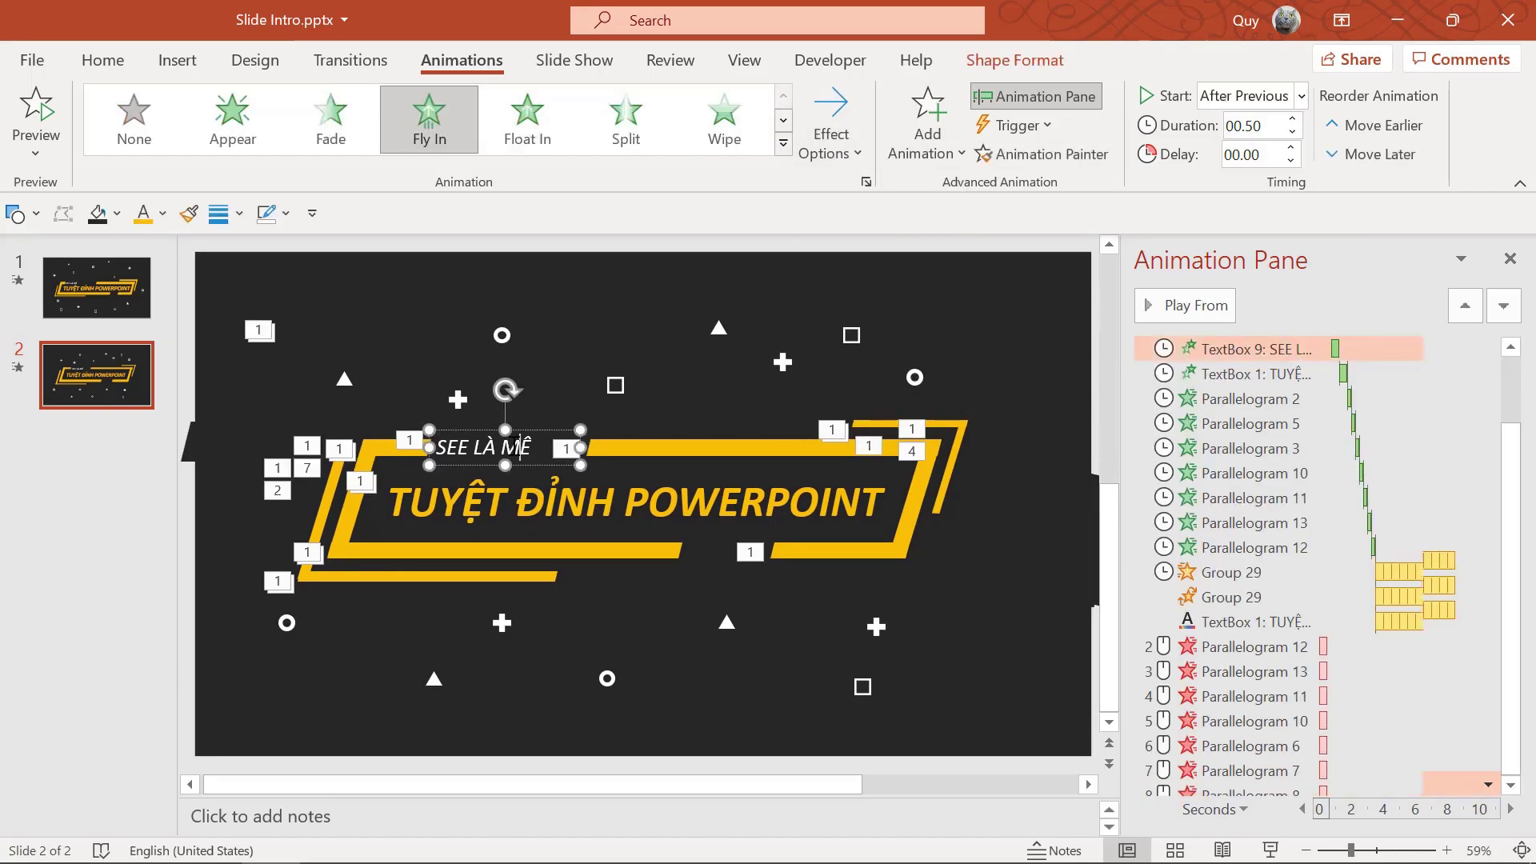
left_click(928, 120)
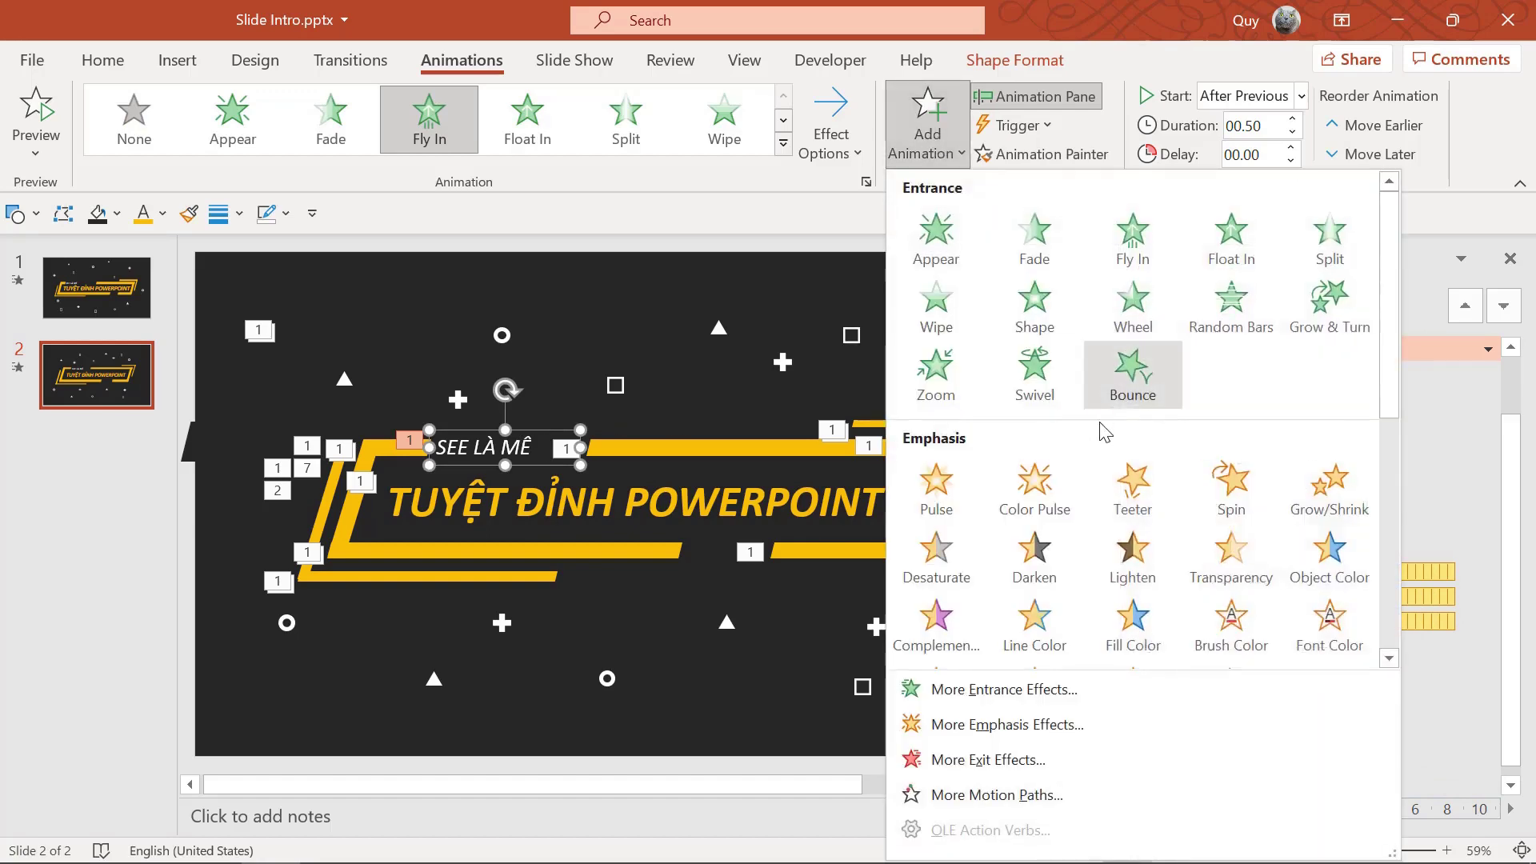
scroll(1104, 432, "down", 5)
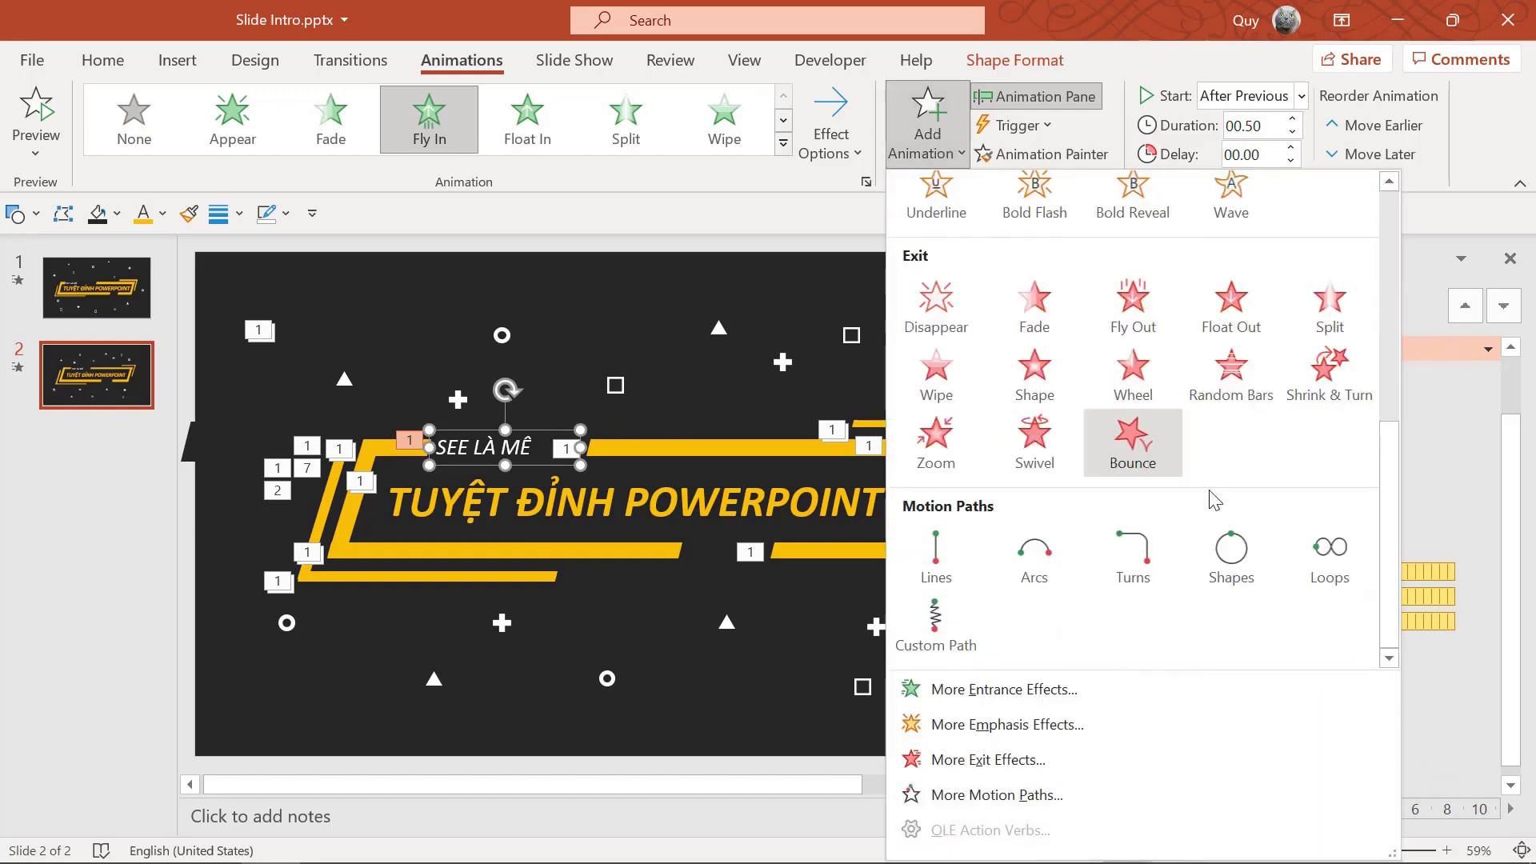
left_click(1128, 310)
left_click(846, 112)
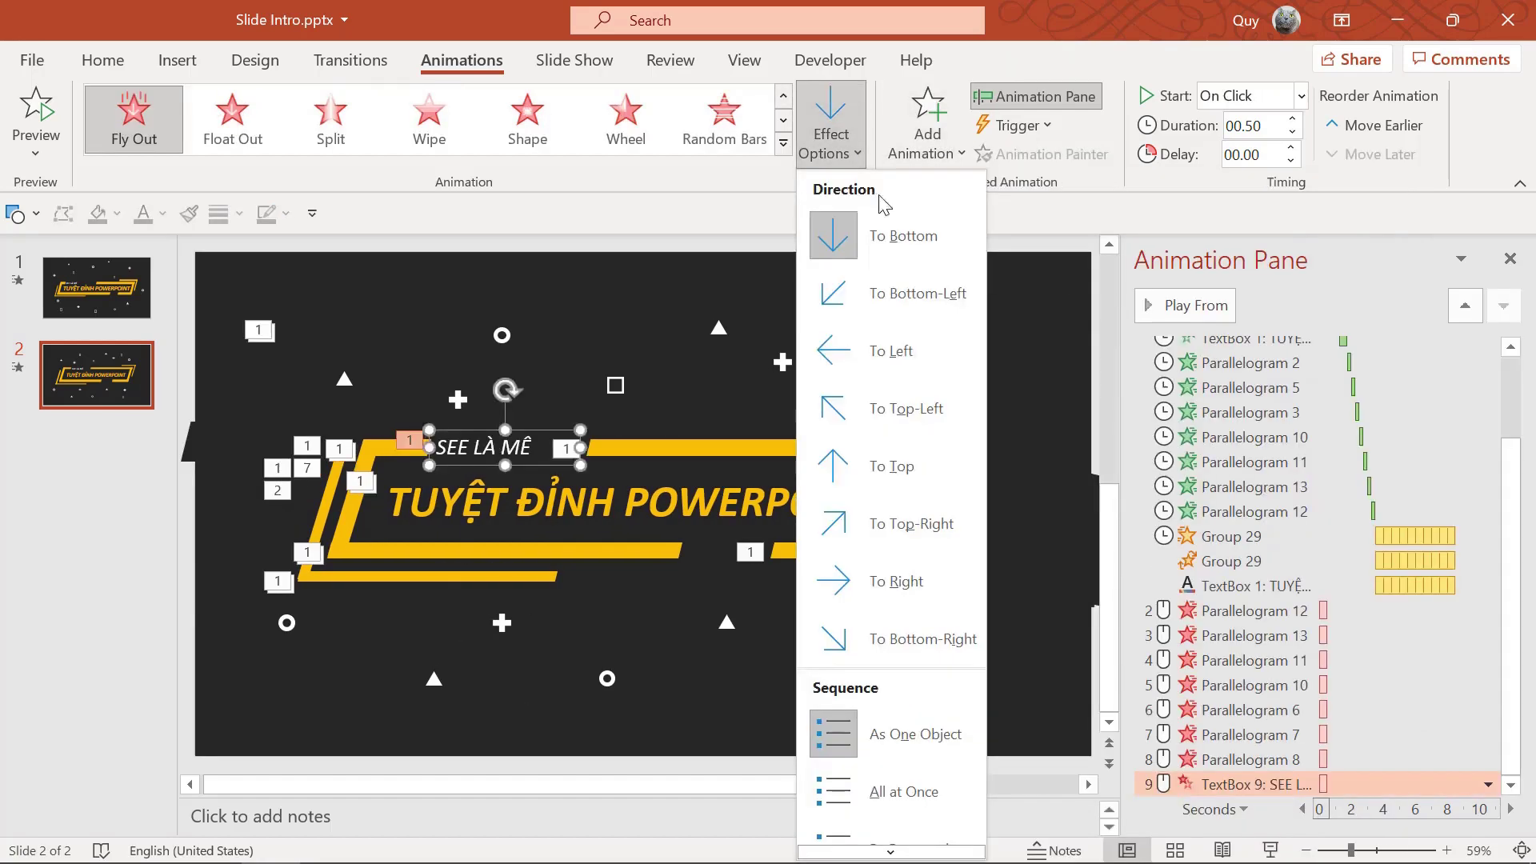
left_click(918, 365)
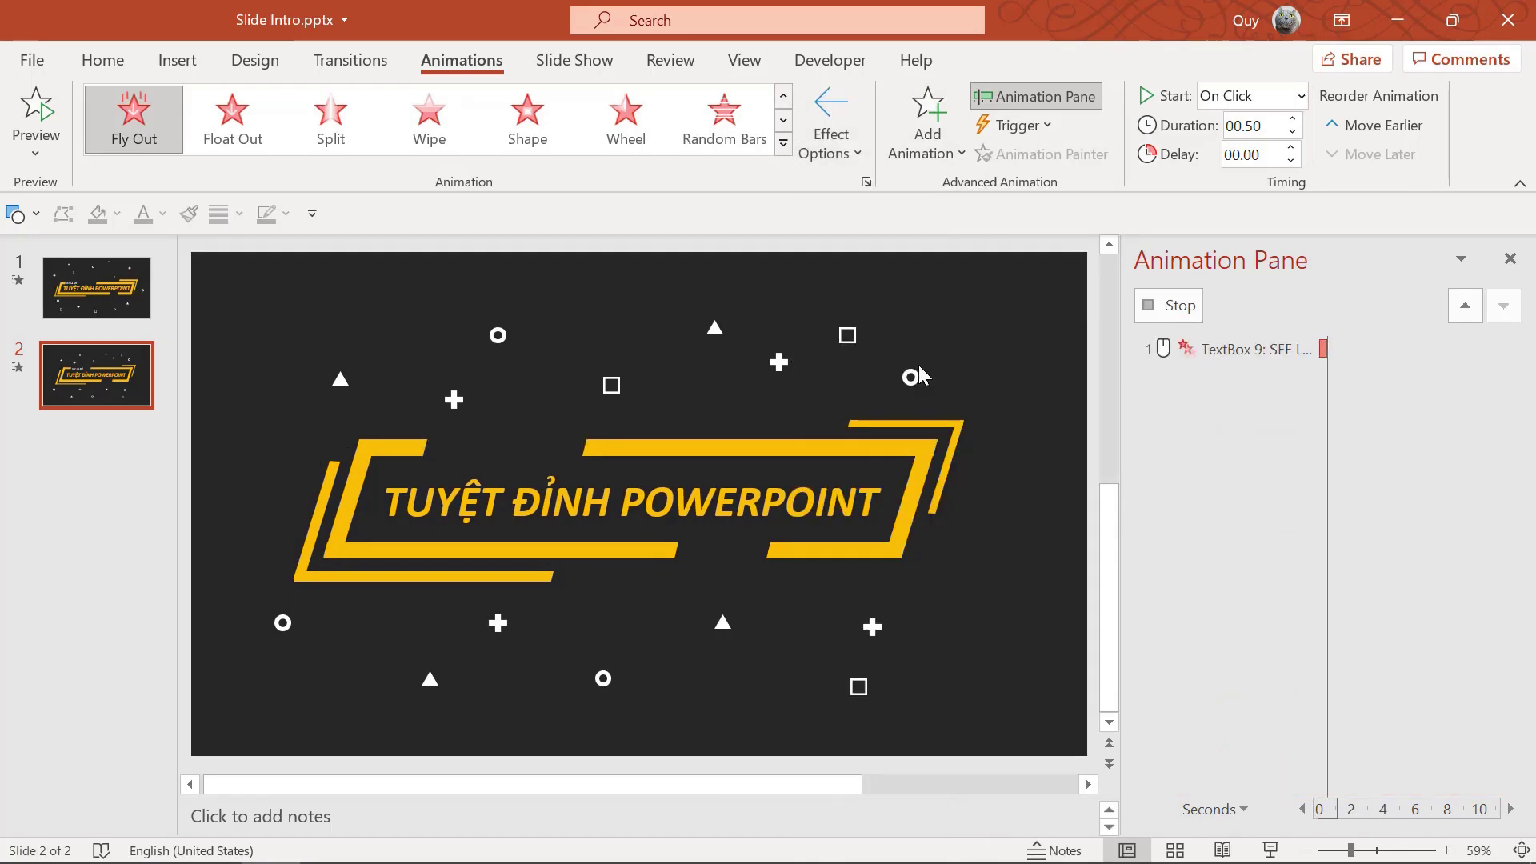
Make the TUYỆT ĐỈNH POWERPOINT title fly out to the right as an exit.
left_click(517, 502)
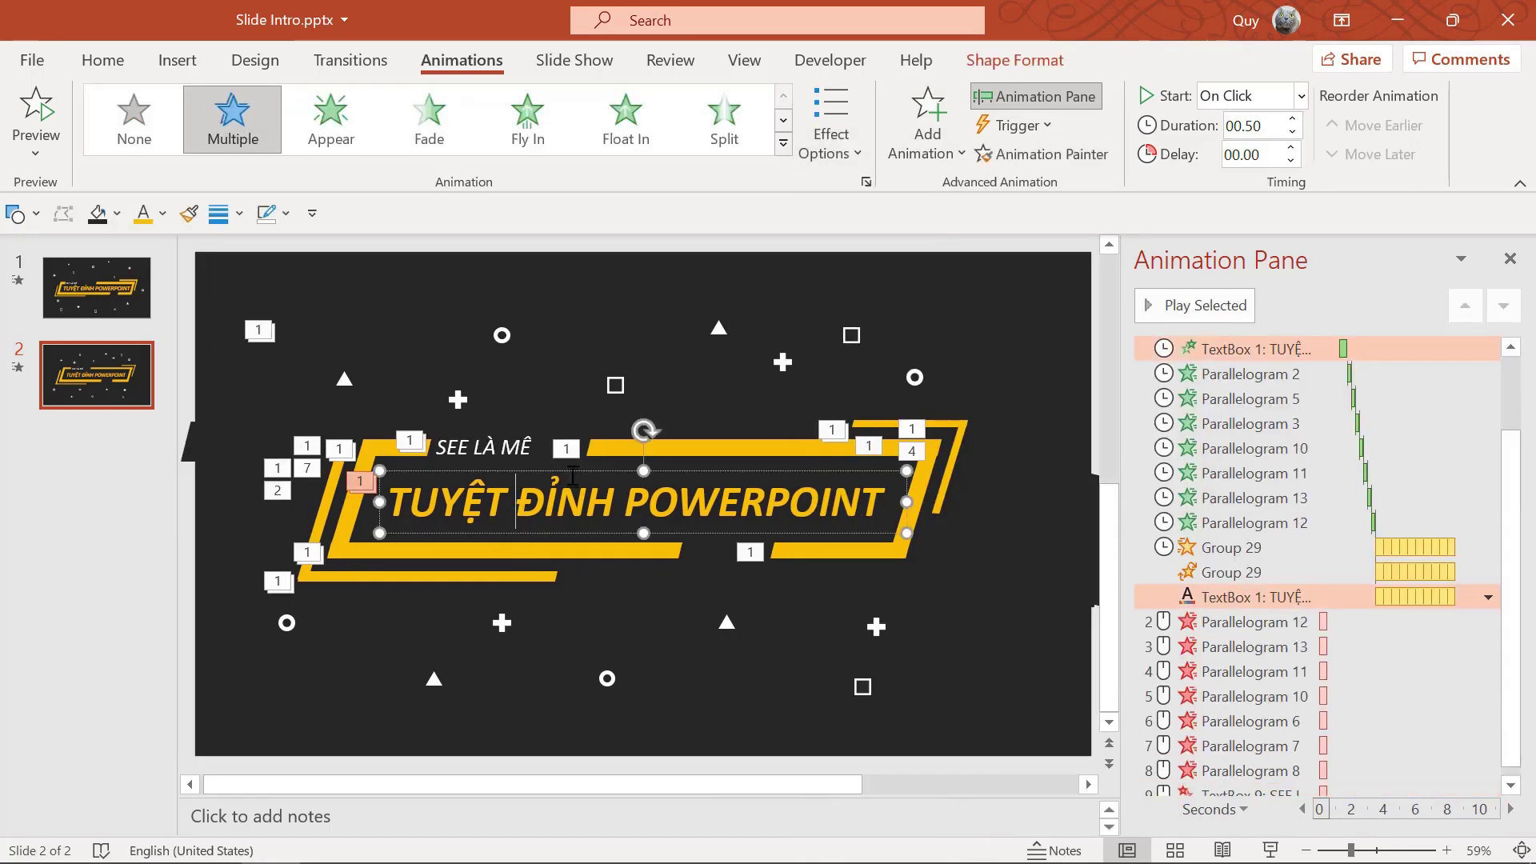
left_click(928, 120)
scroll(1022, 400, "down", 5)
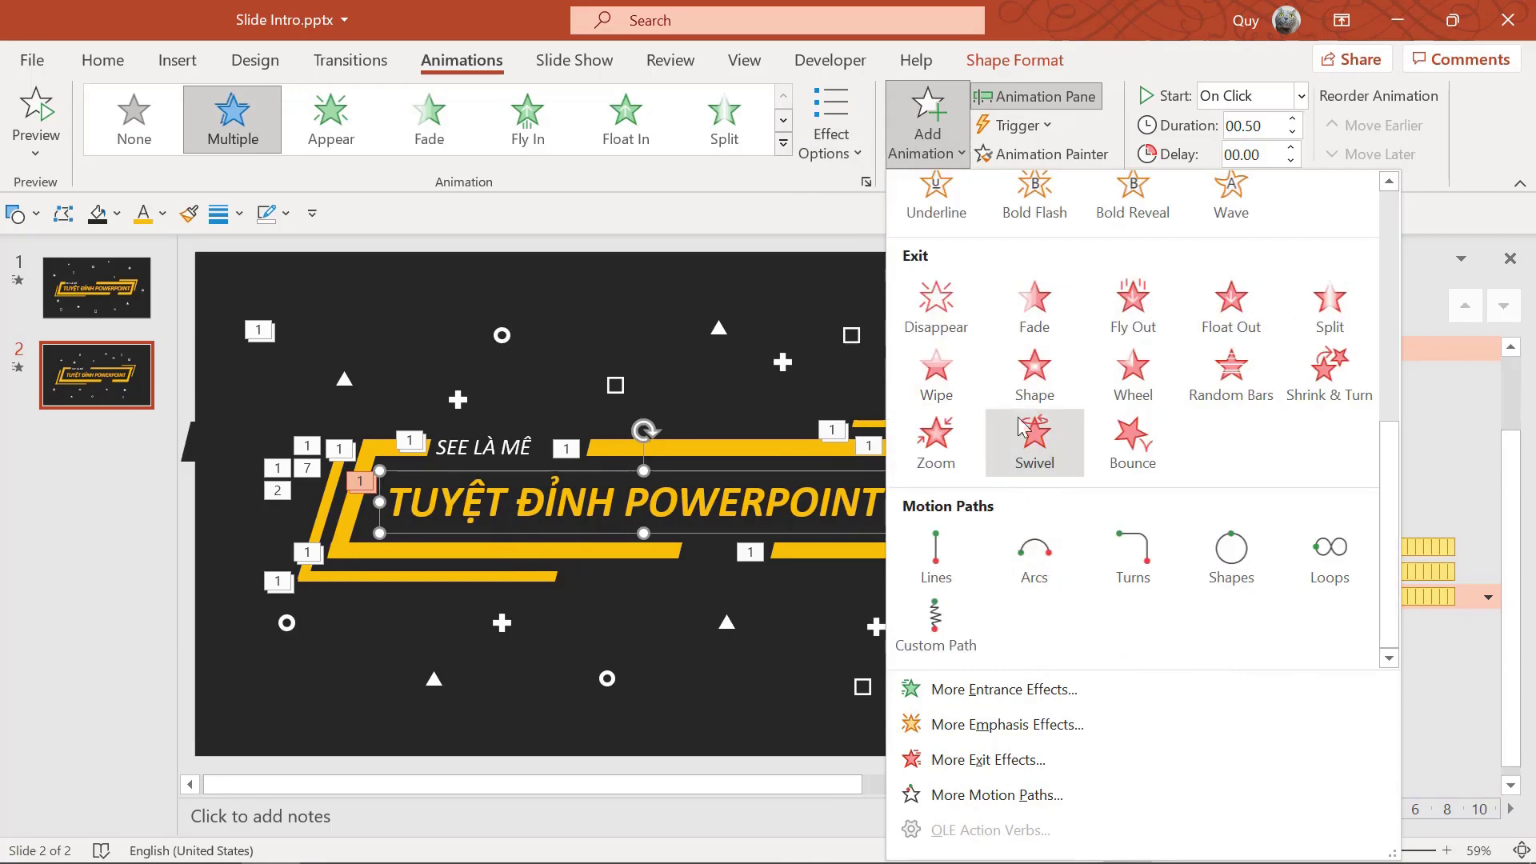
left_click(1159, 302)
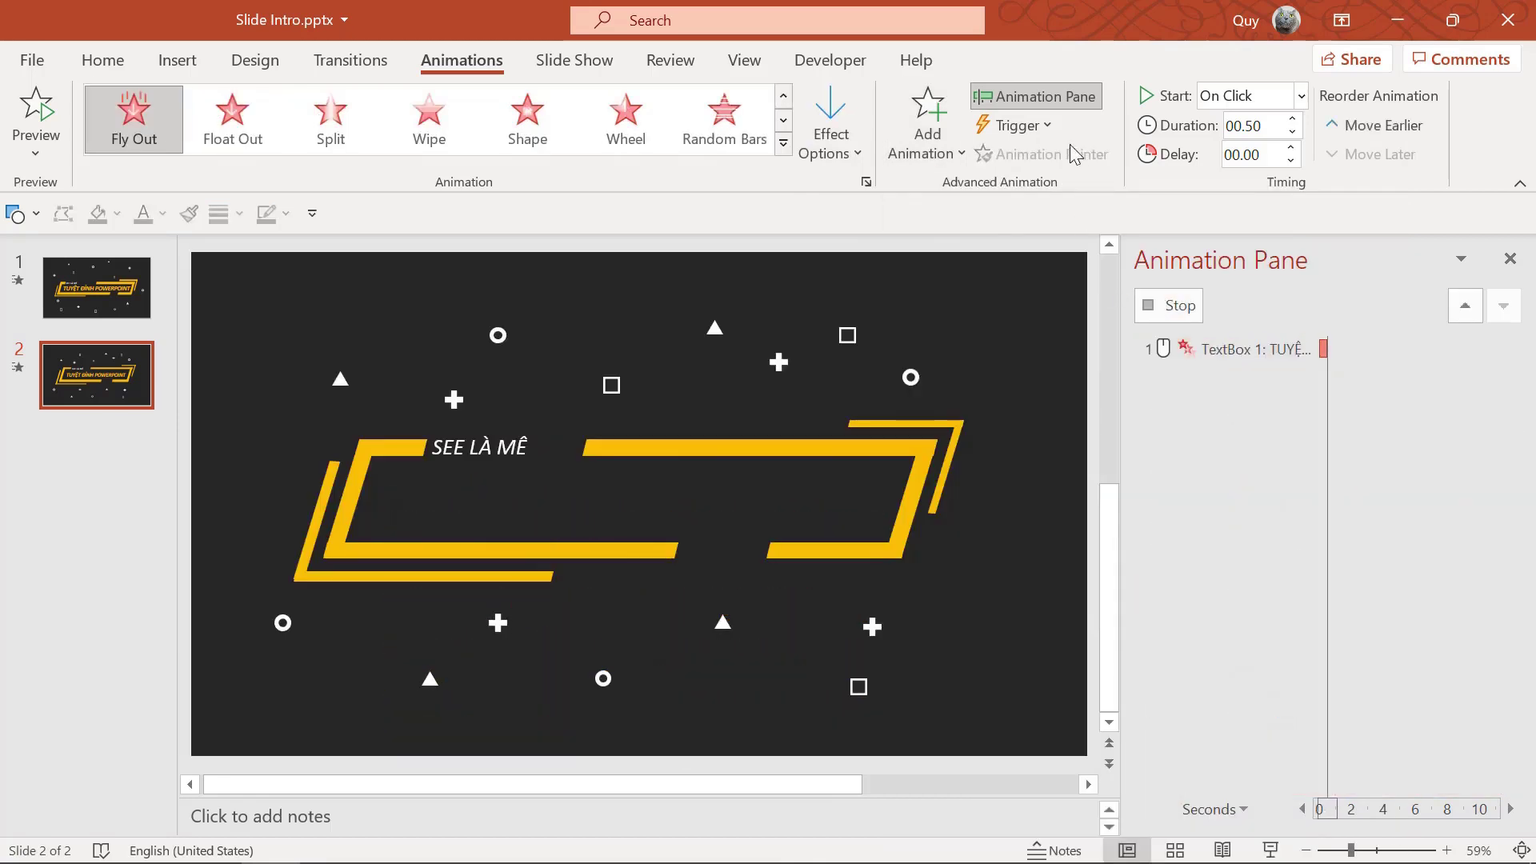
left_click(831, 132)
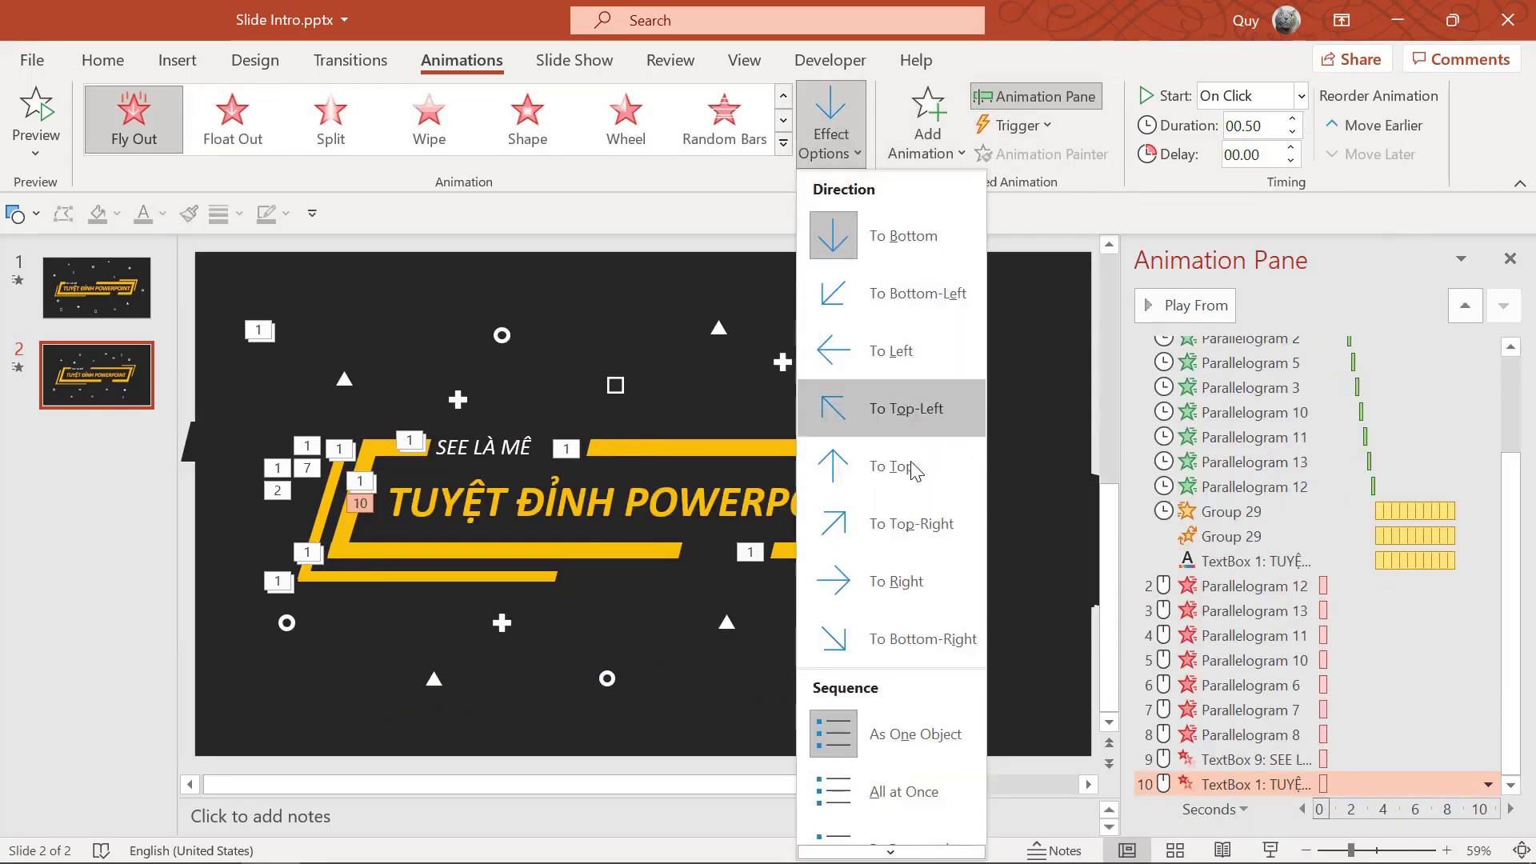
left_click(884, 586)
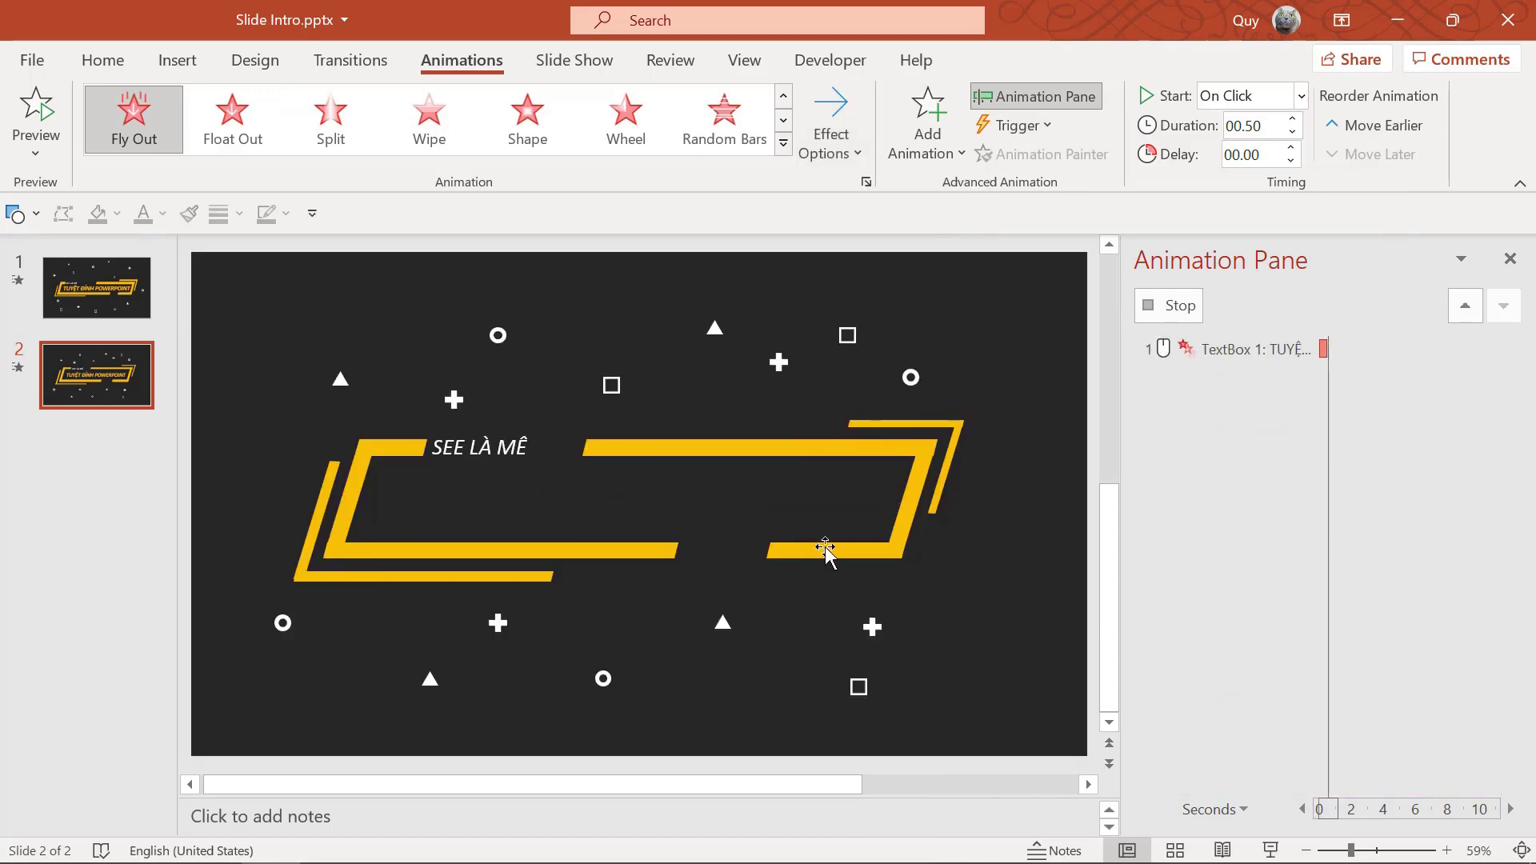
left_click(826, 549)
Give the small yellow parallelogram piece a Wipe exit from the left.
left_click(928, 120)
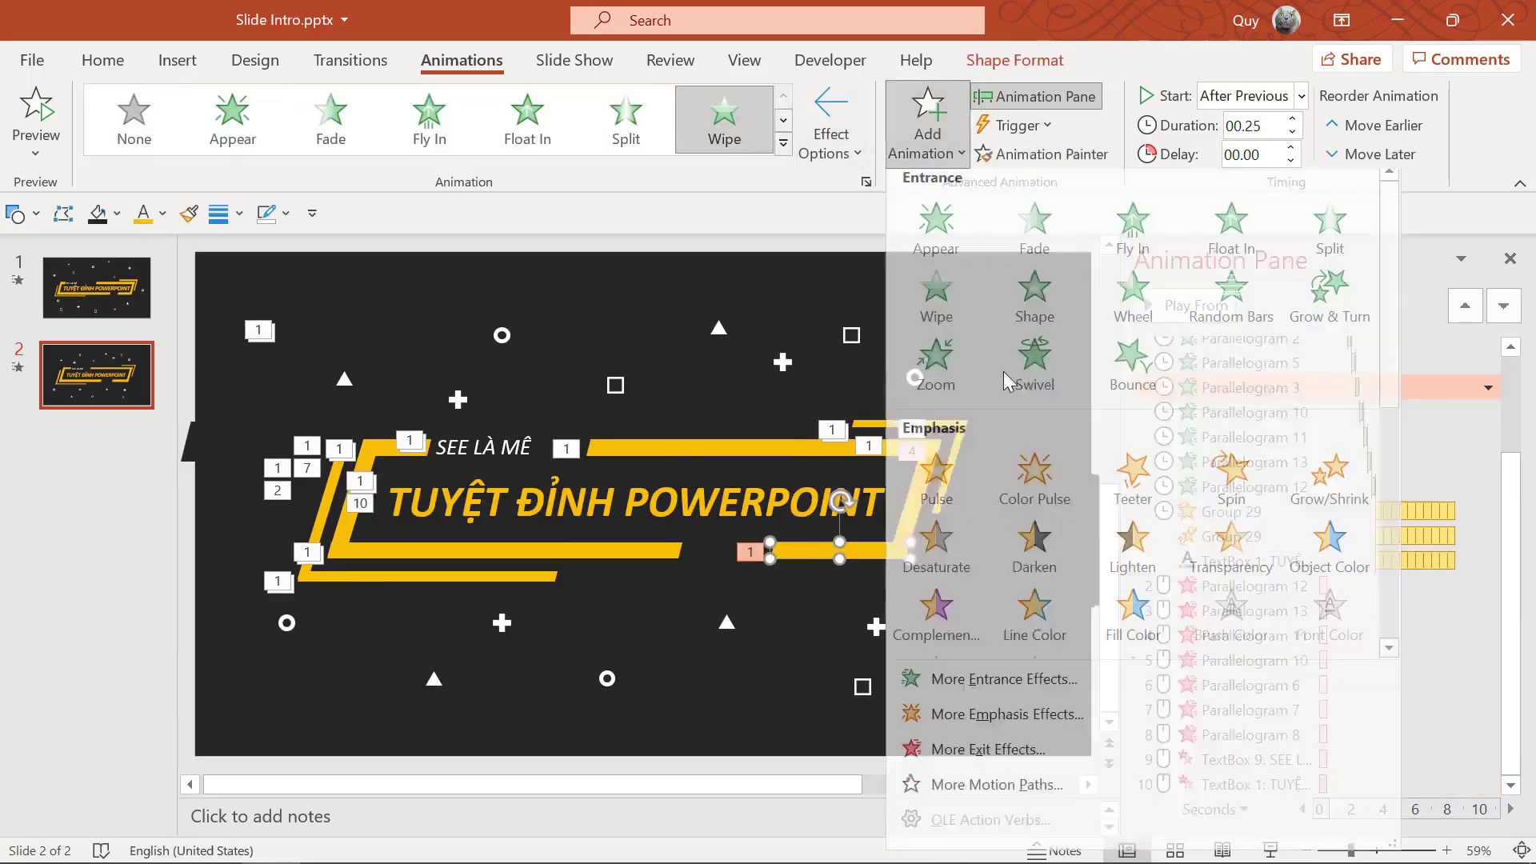
scroll(1006, 380, "down", 5)
left_click(935, 384)
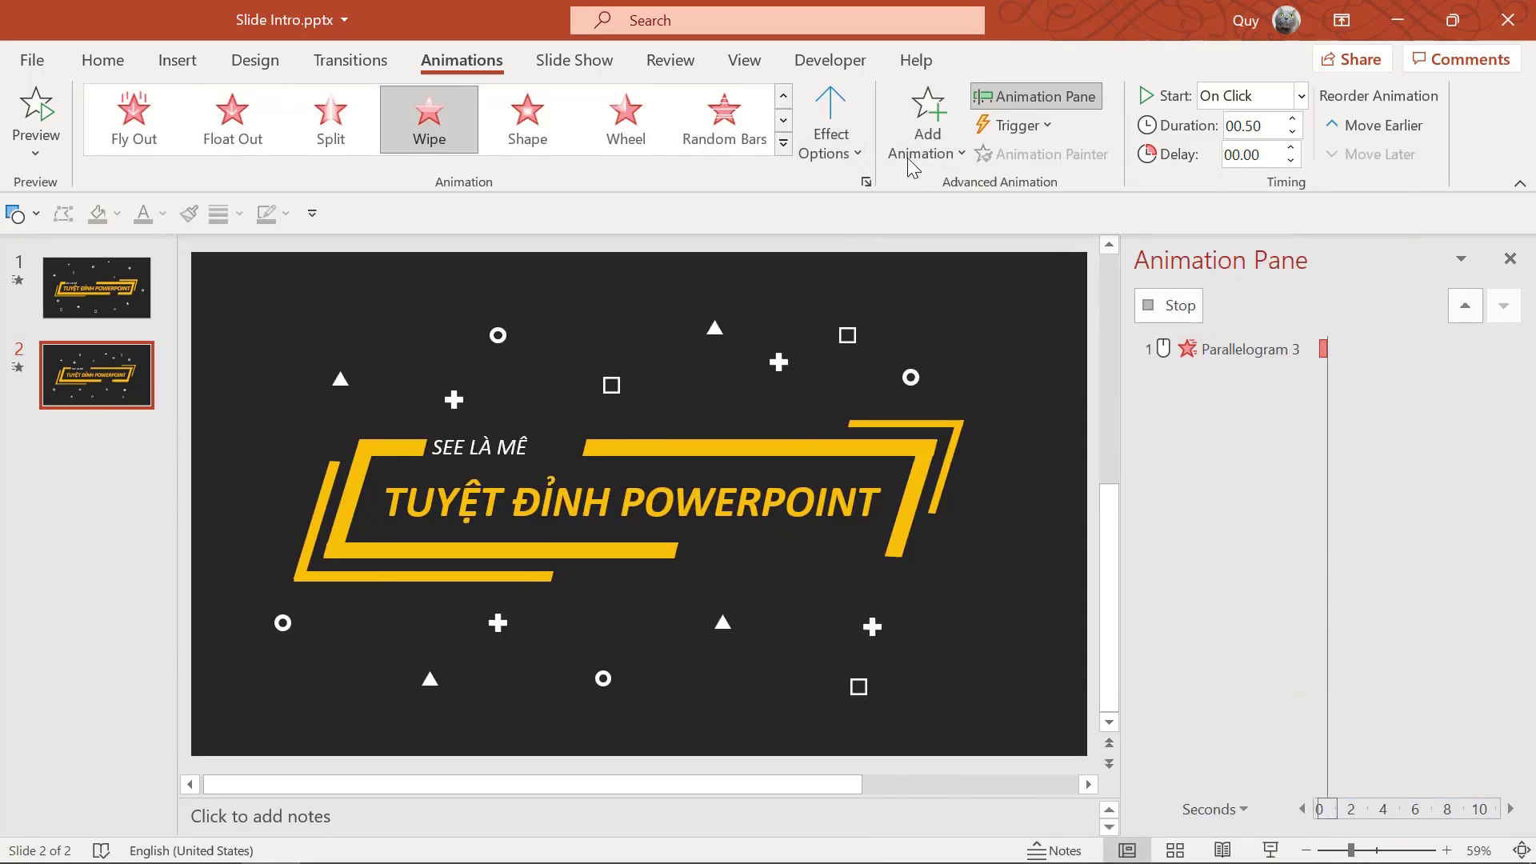
left_click(813, 119)
left_click(880, 296)
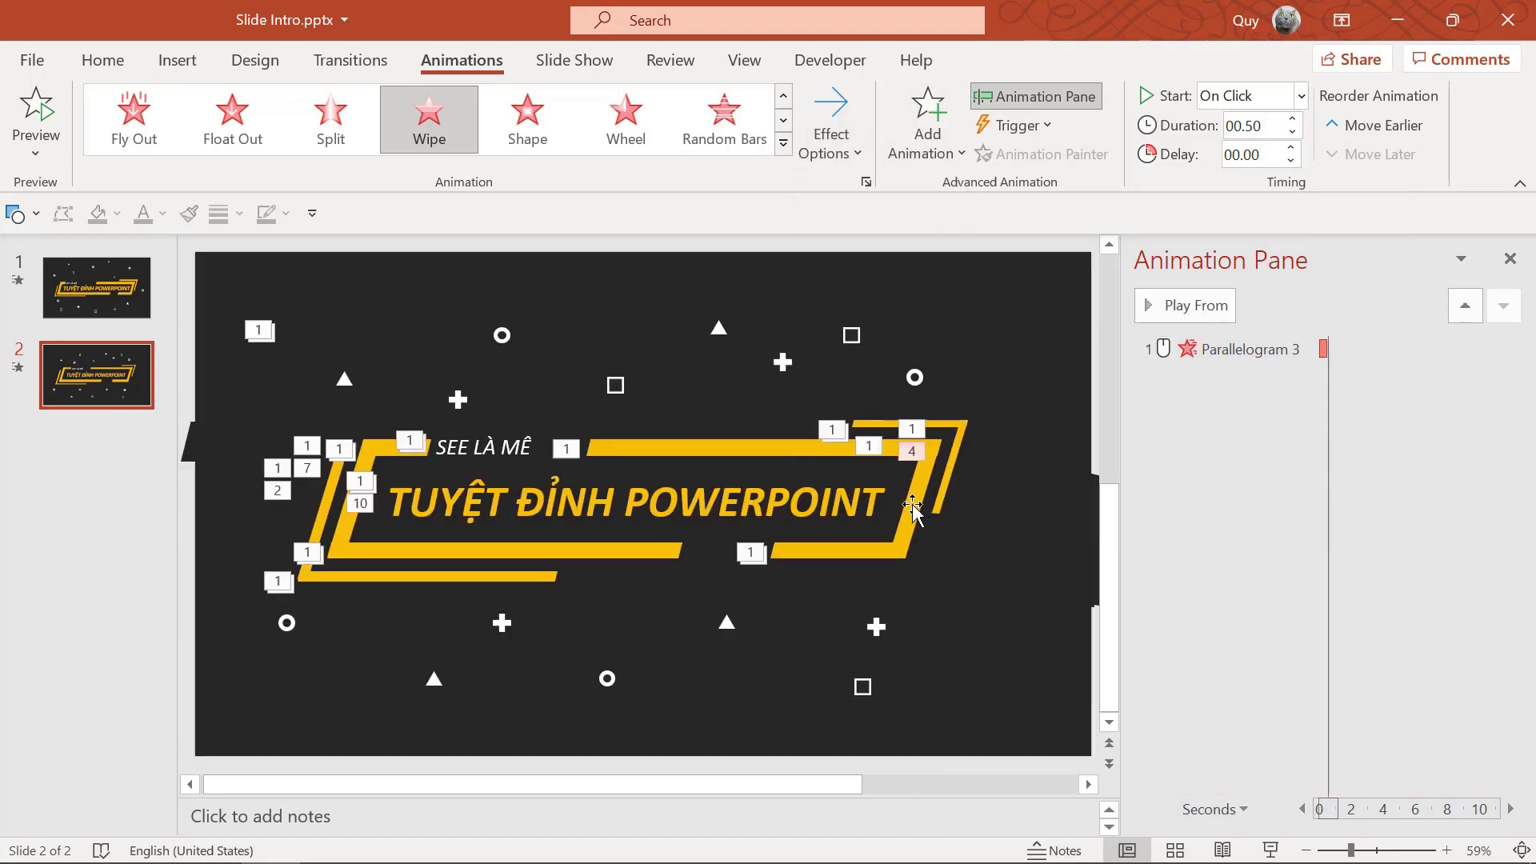
Give the outer yellow frame parallelogram a Wipe exit.
left_click(912, 503)
left_click(928, 120)
scroll(977, 478, "down", 5)
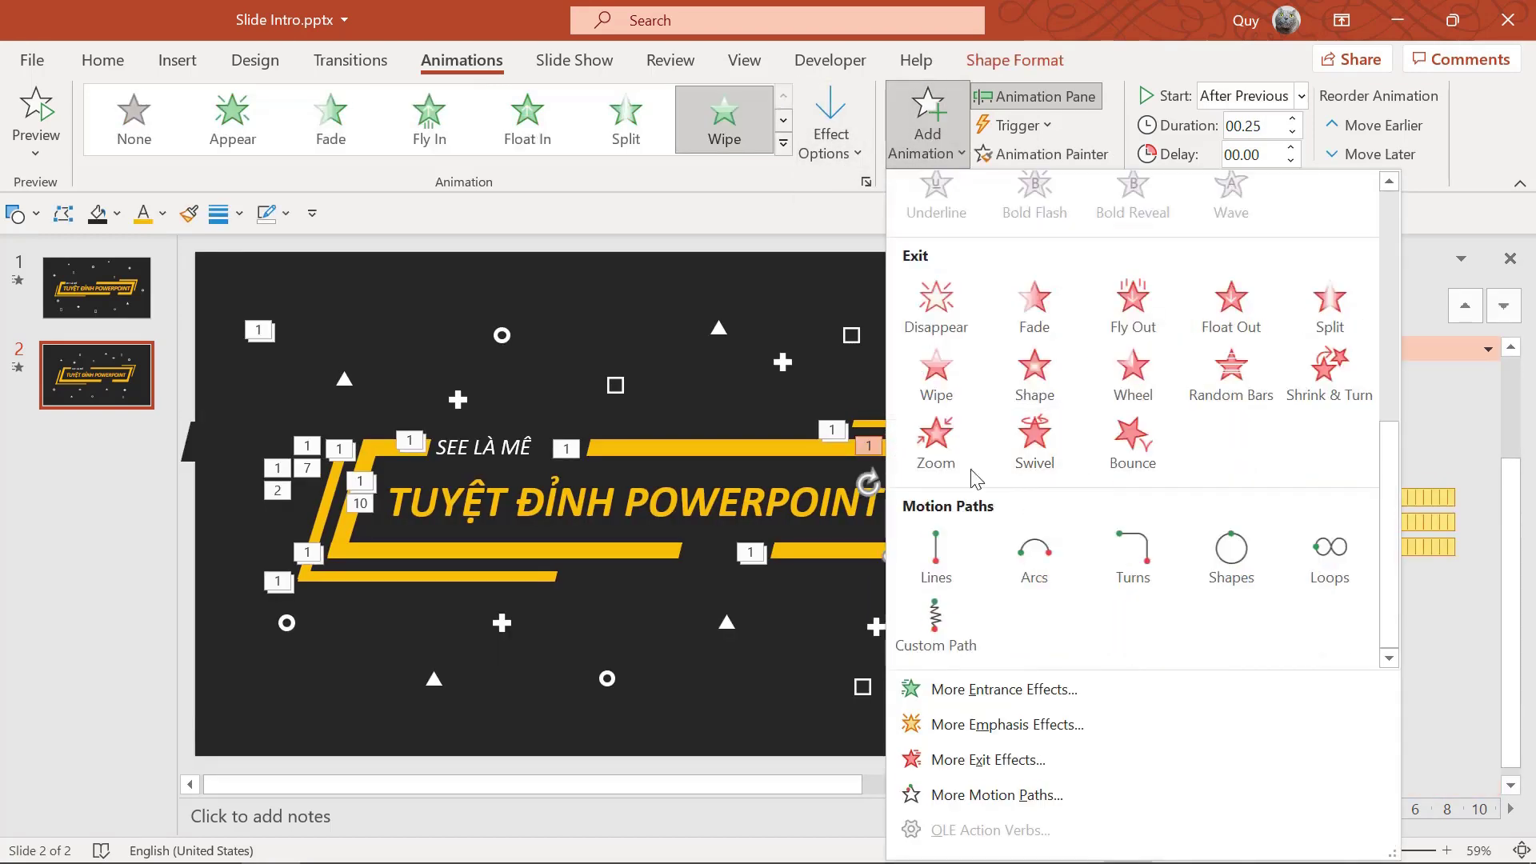
left_click(956, 384)
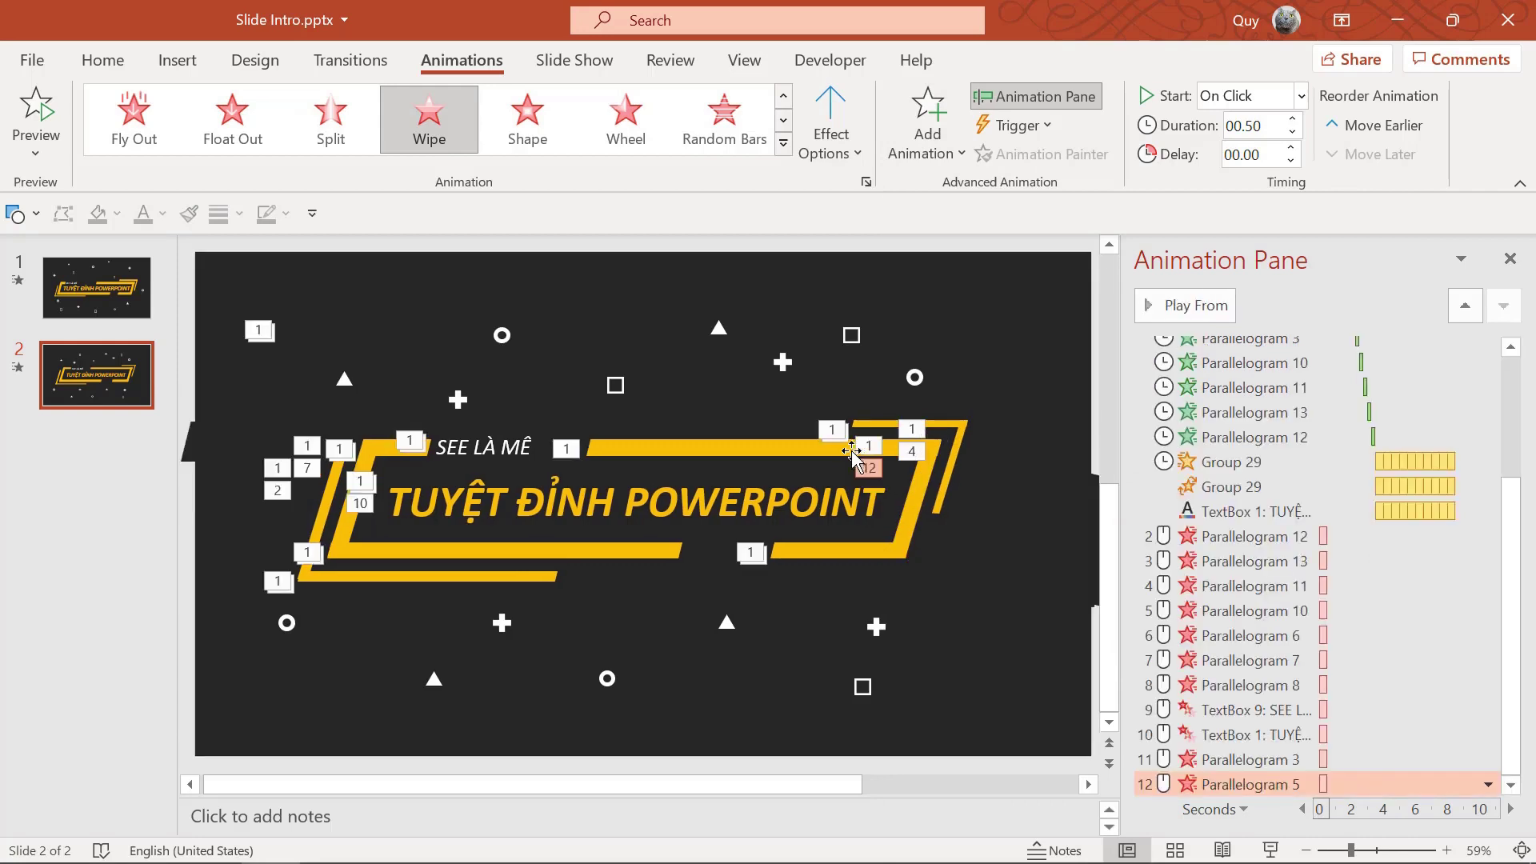
Give the top yellow bar above the title a Wipe exit from the right.
left_click(852, 452)
left_click(928, 120)
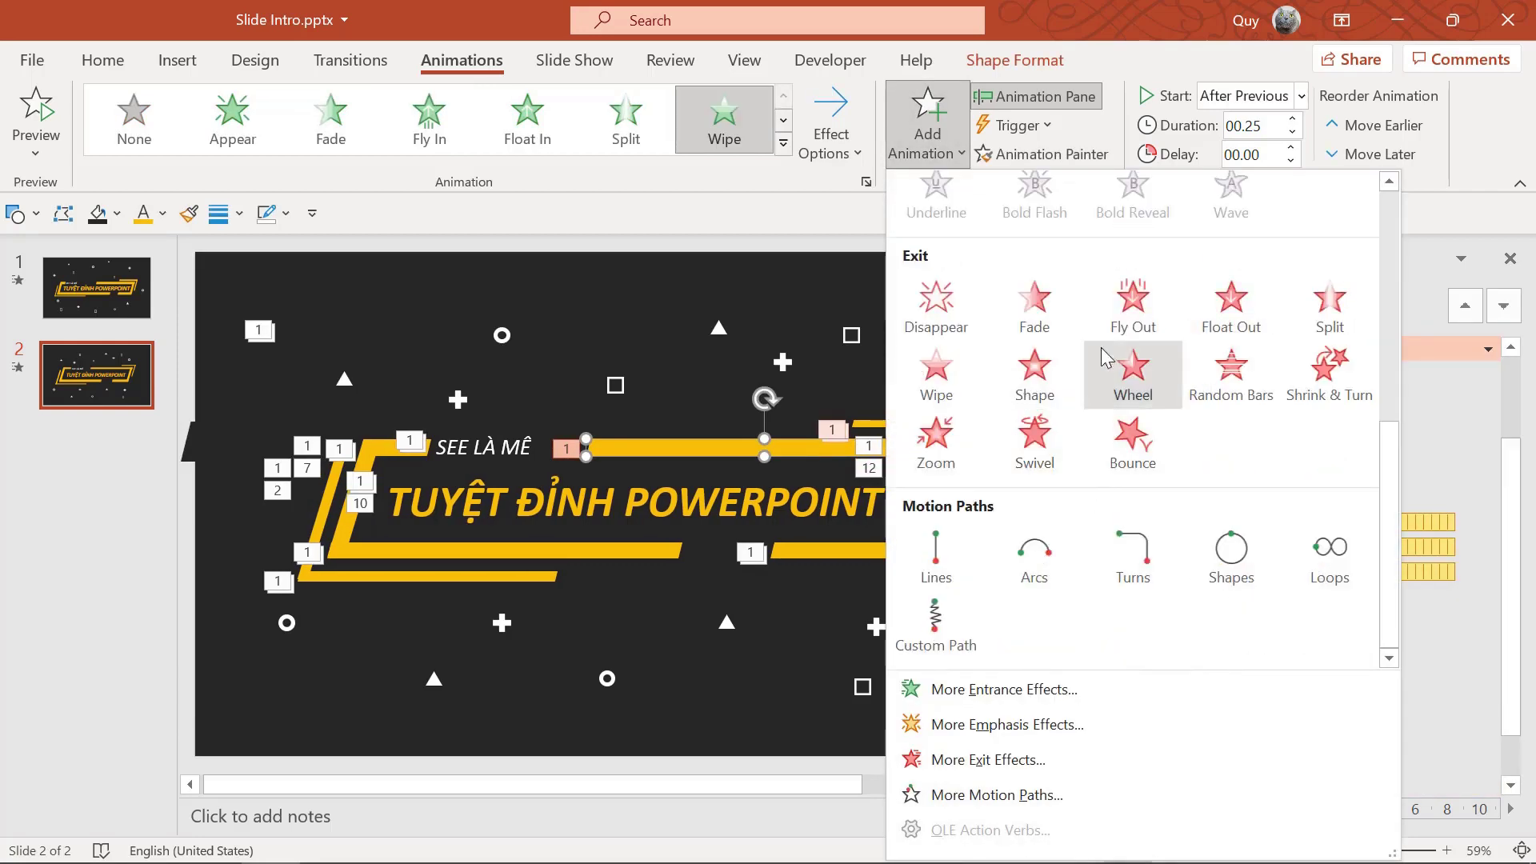
left_click(944, 372)
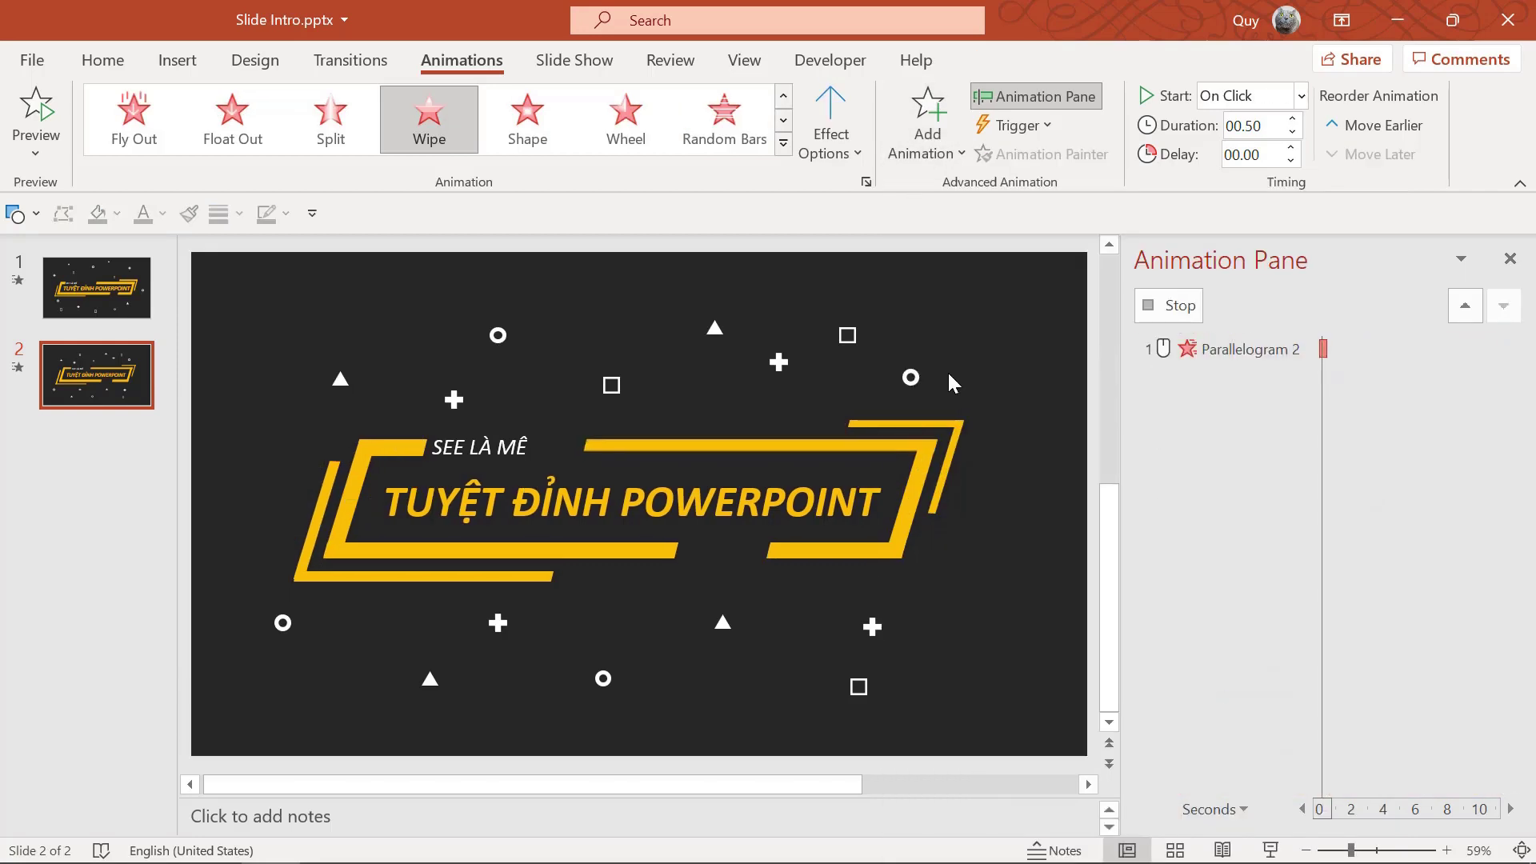
left_click(842, 137)
left_click(901, 332)
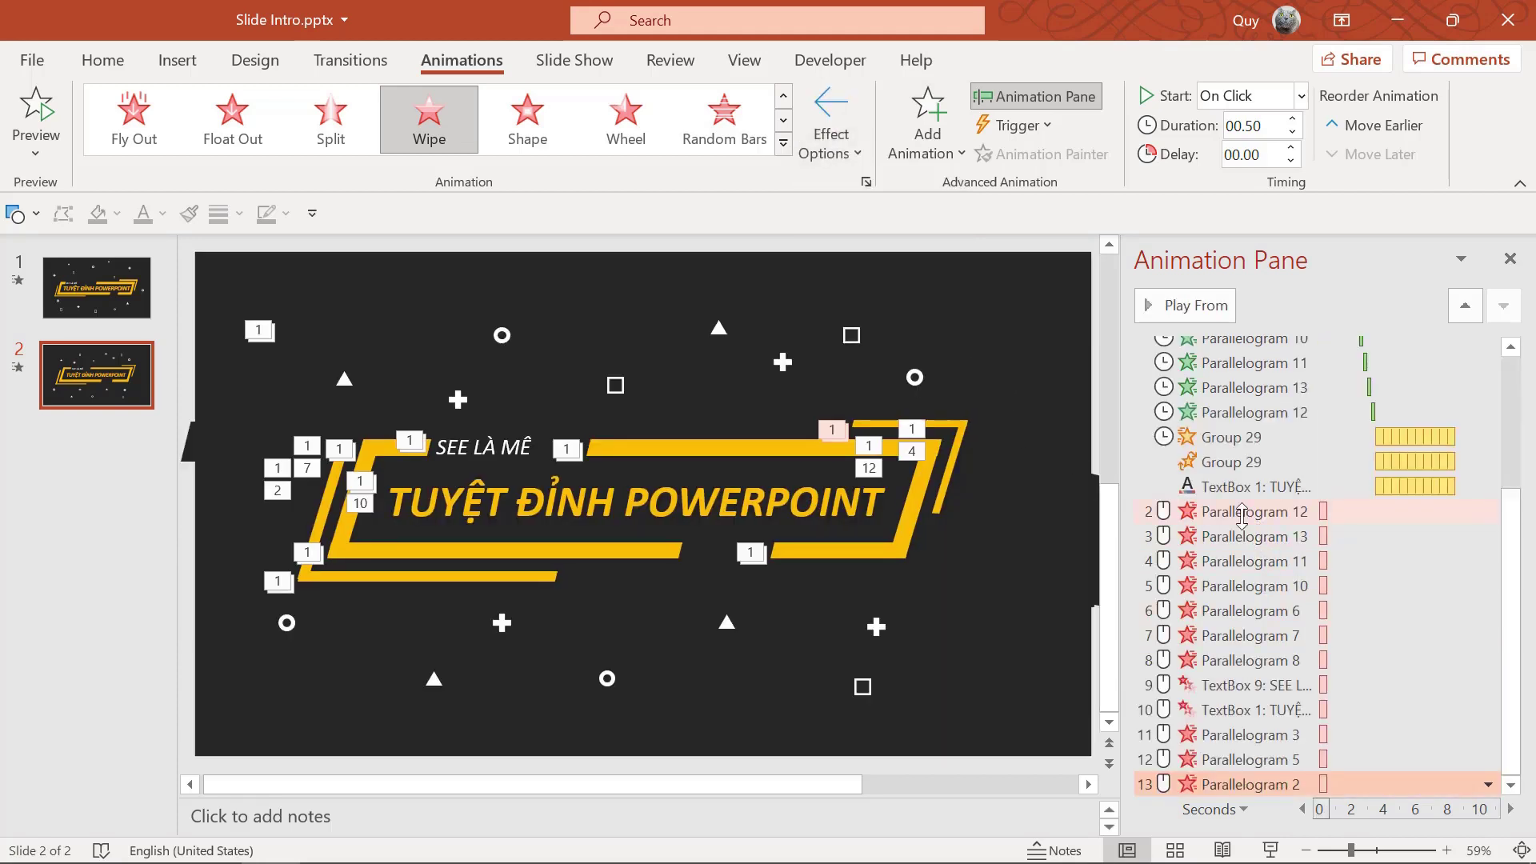
Select exit animations 2 through 13 in the Animation Pane to retime them together.
left_click(1244, 516)
left_click_drag(1245, 524, 1242, 529)
left_click_drag(1278, 641, 1283, 701)
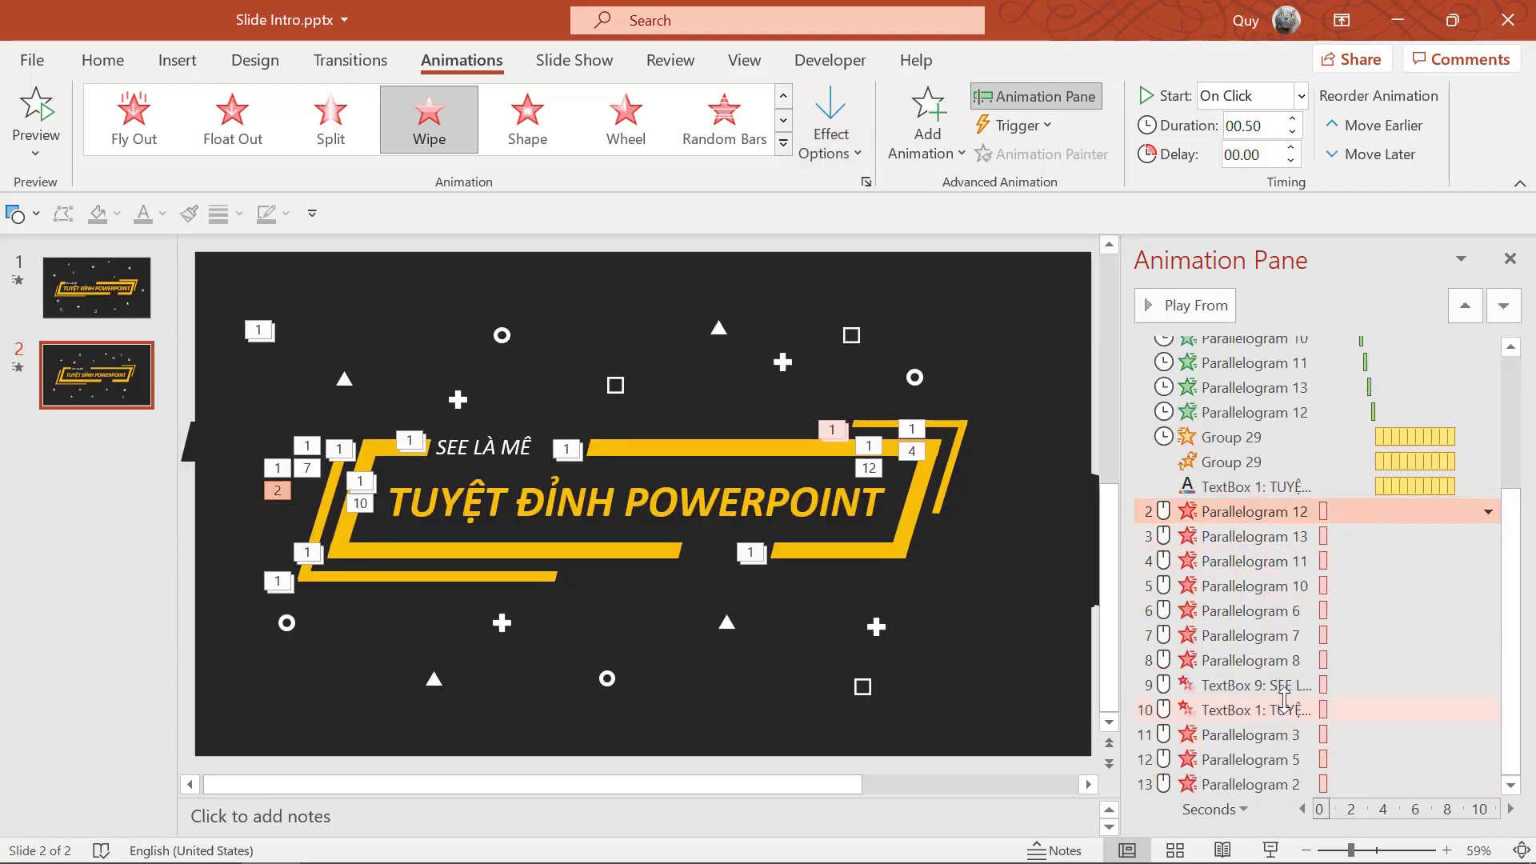
left_click_drag(1257, 787, 1257, 788)
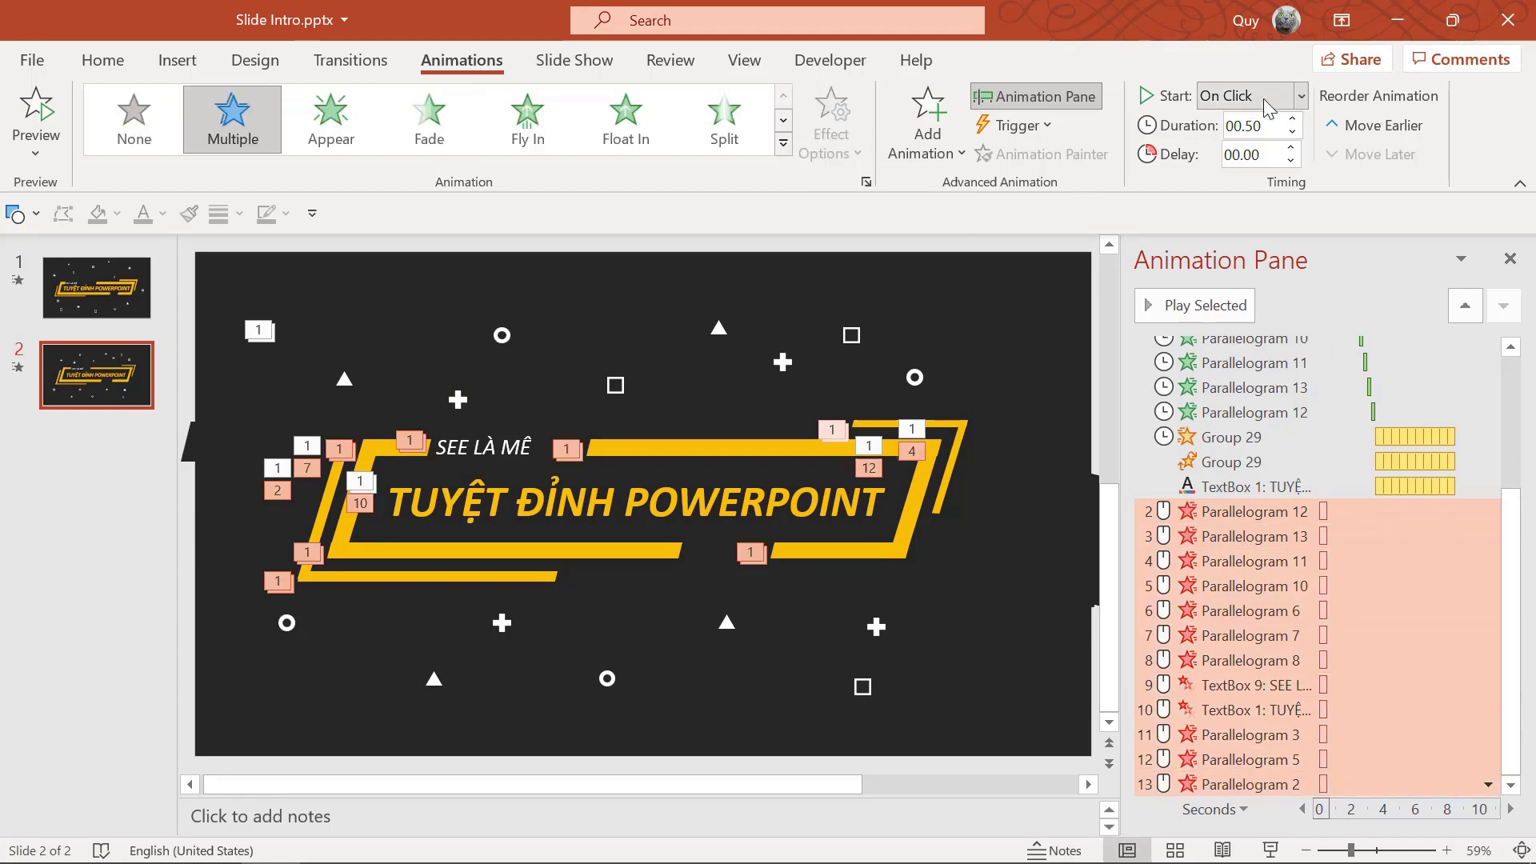
left_click(1300, 96)
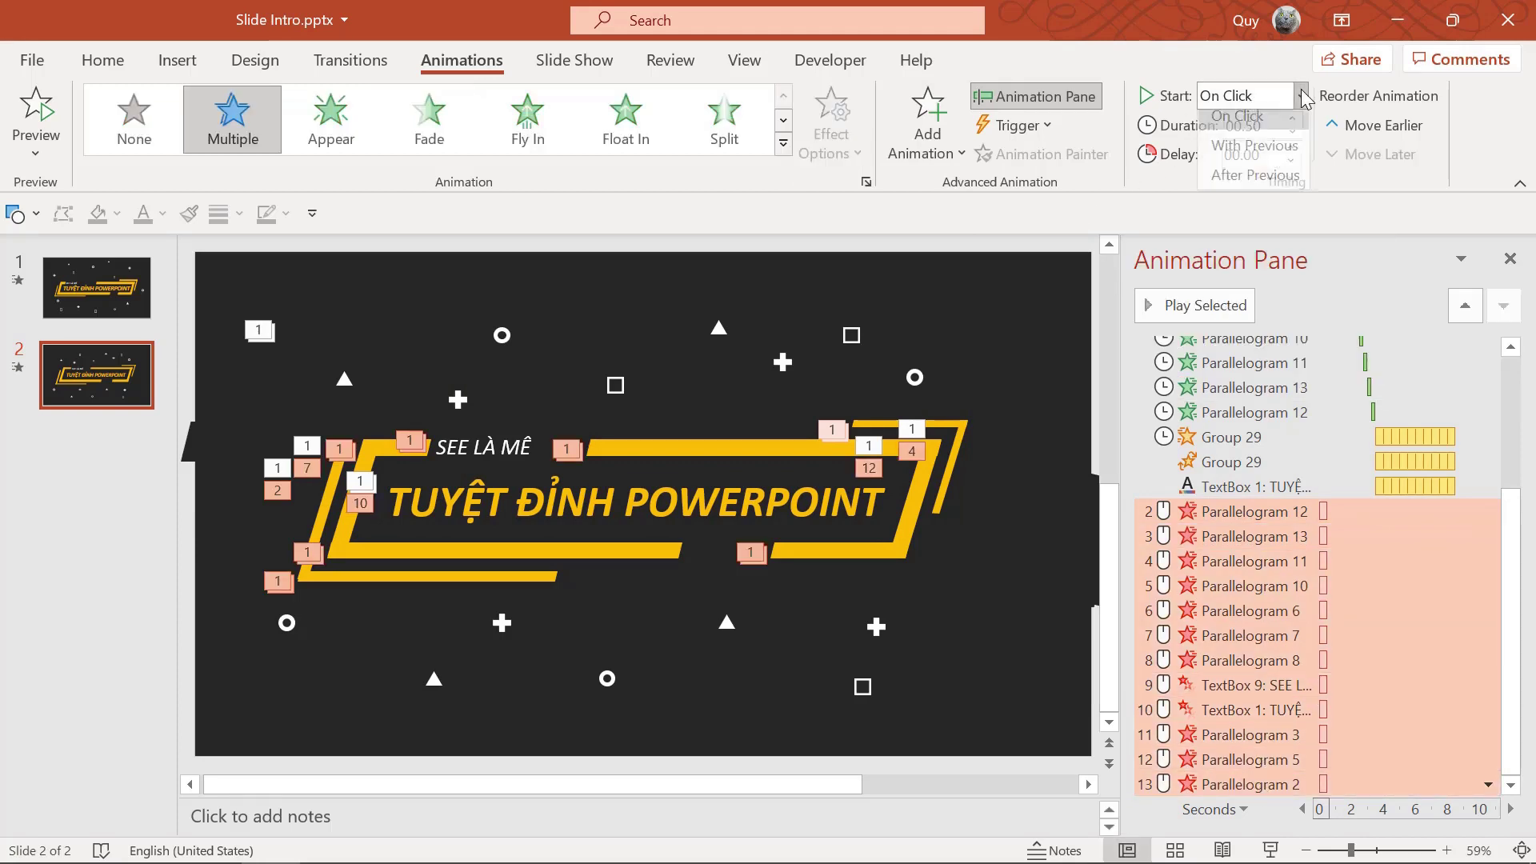
Set the selected exits to start After Previous with a 0.25-second duration.
left_click(1279, 185)
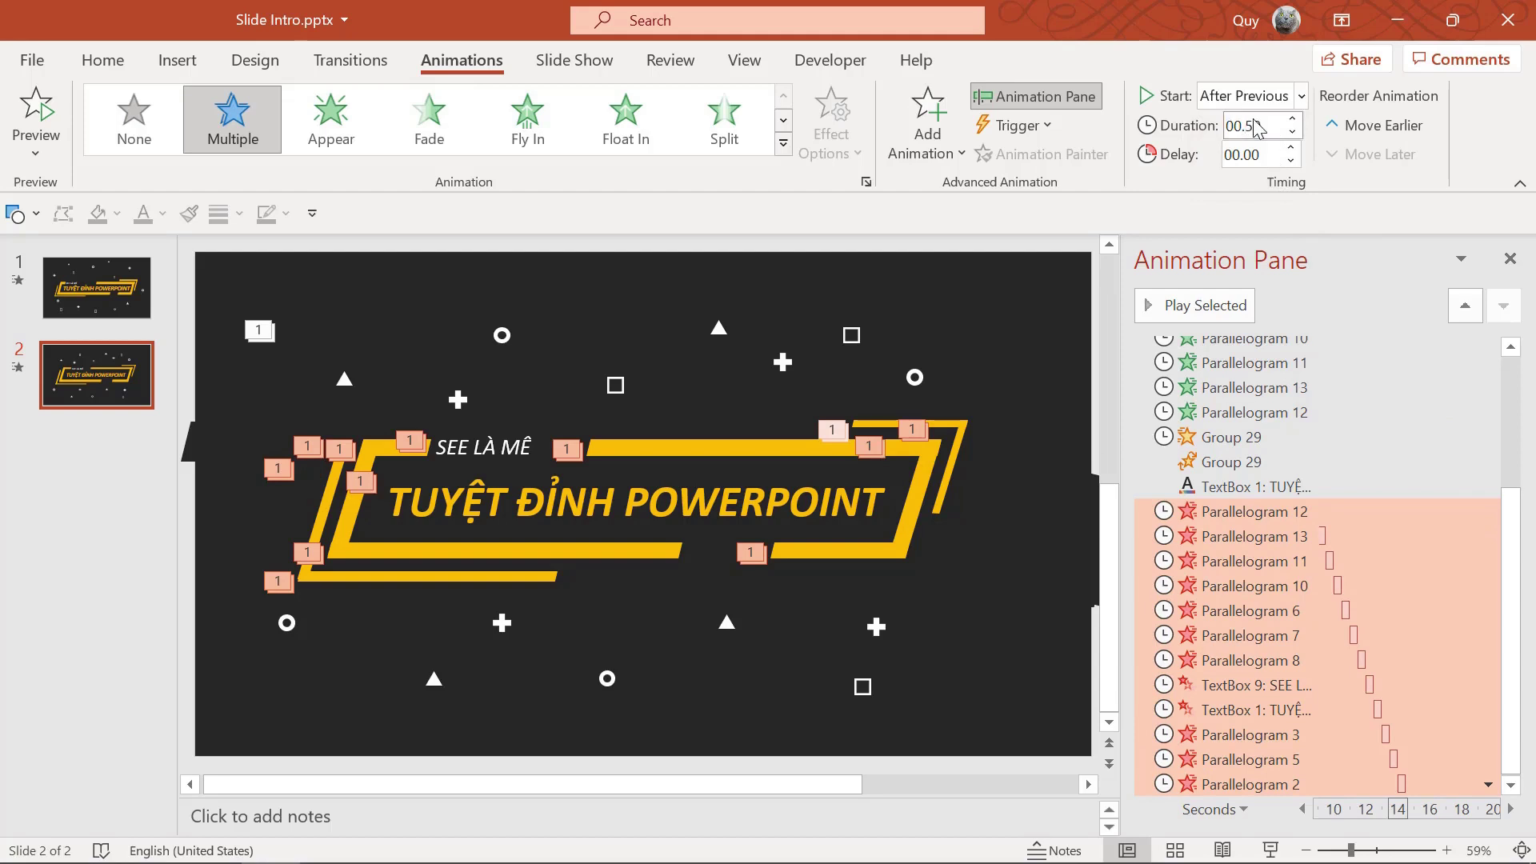
type("0")
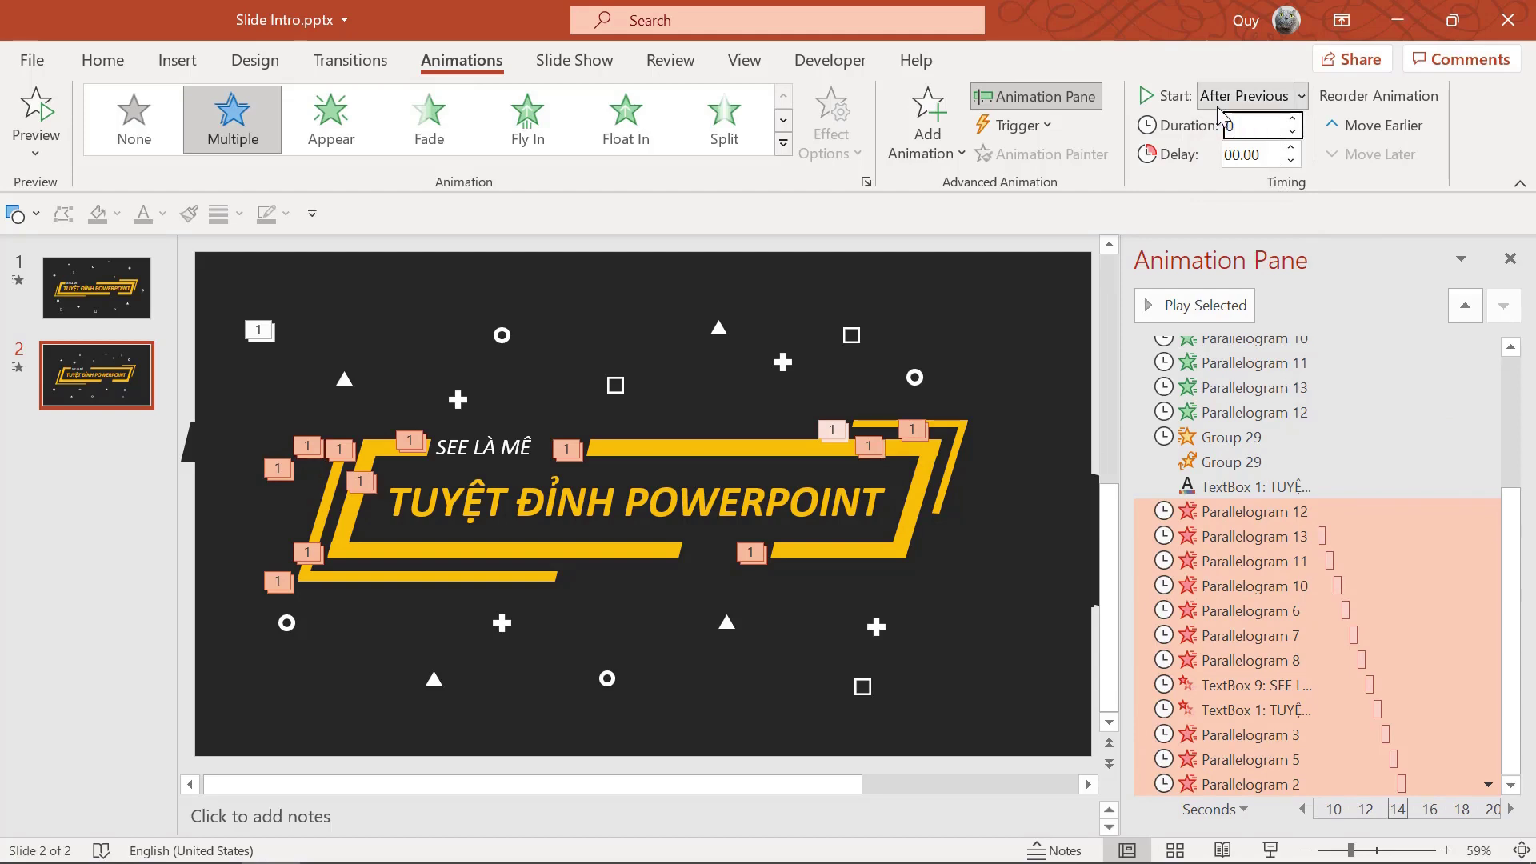
type(".25")
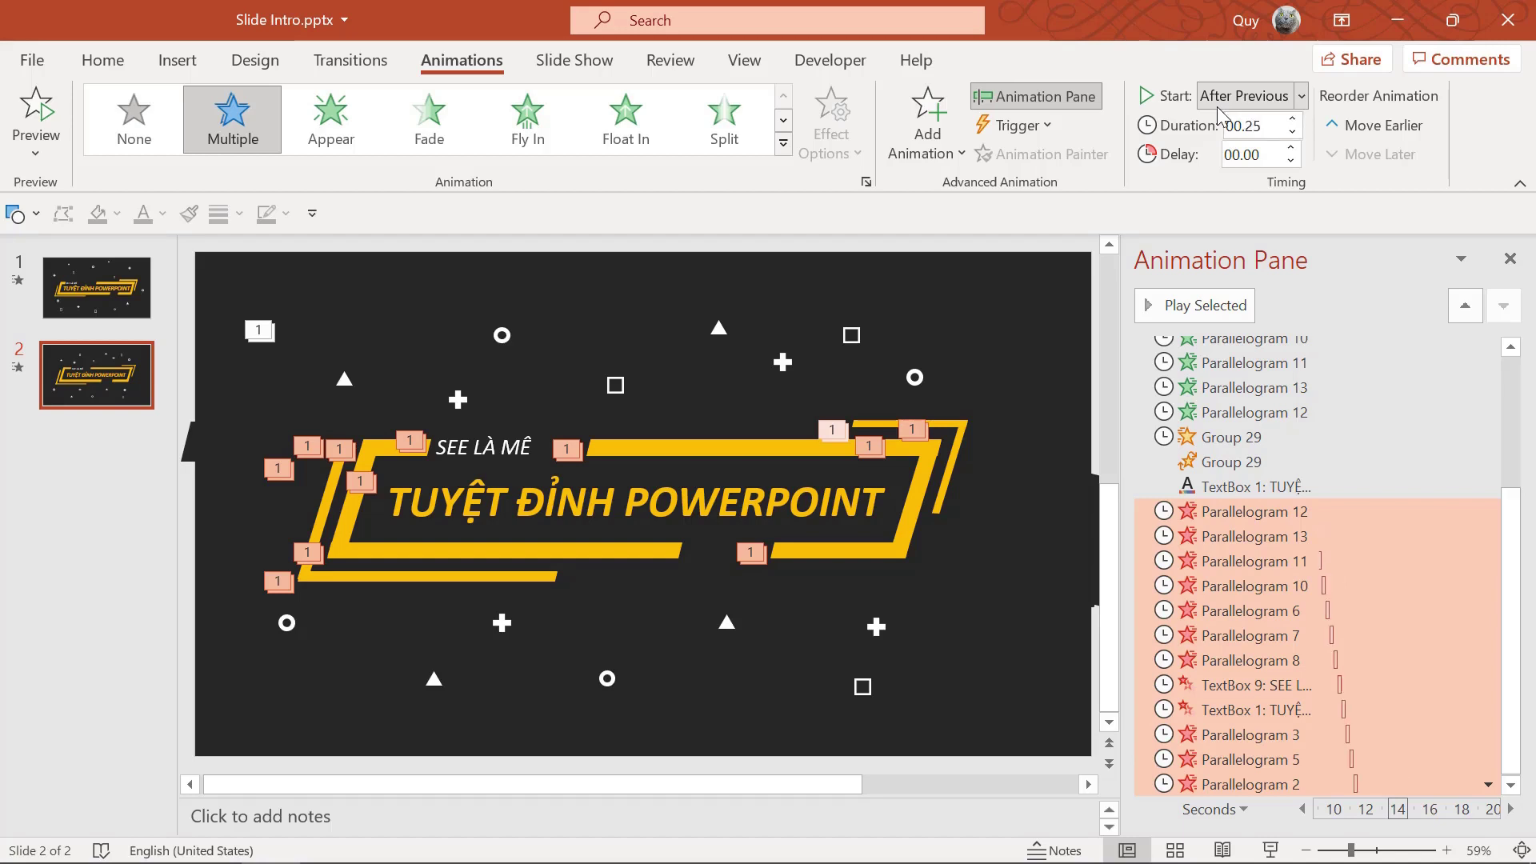
key("Return")
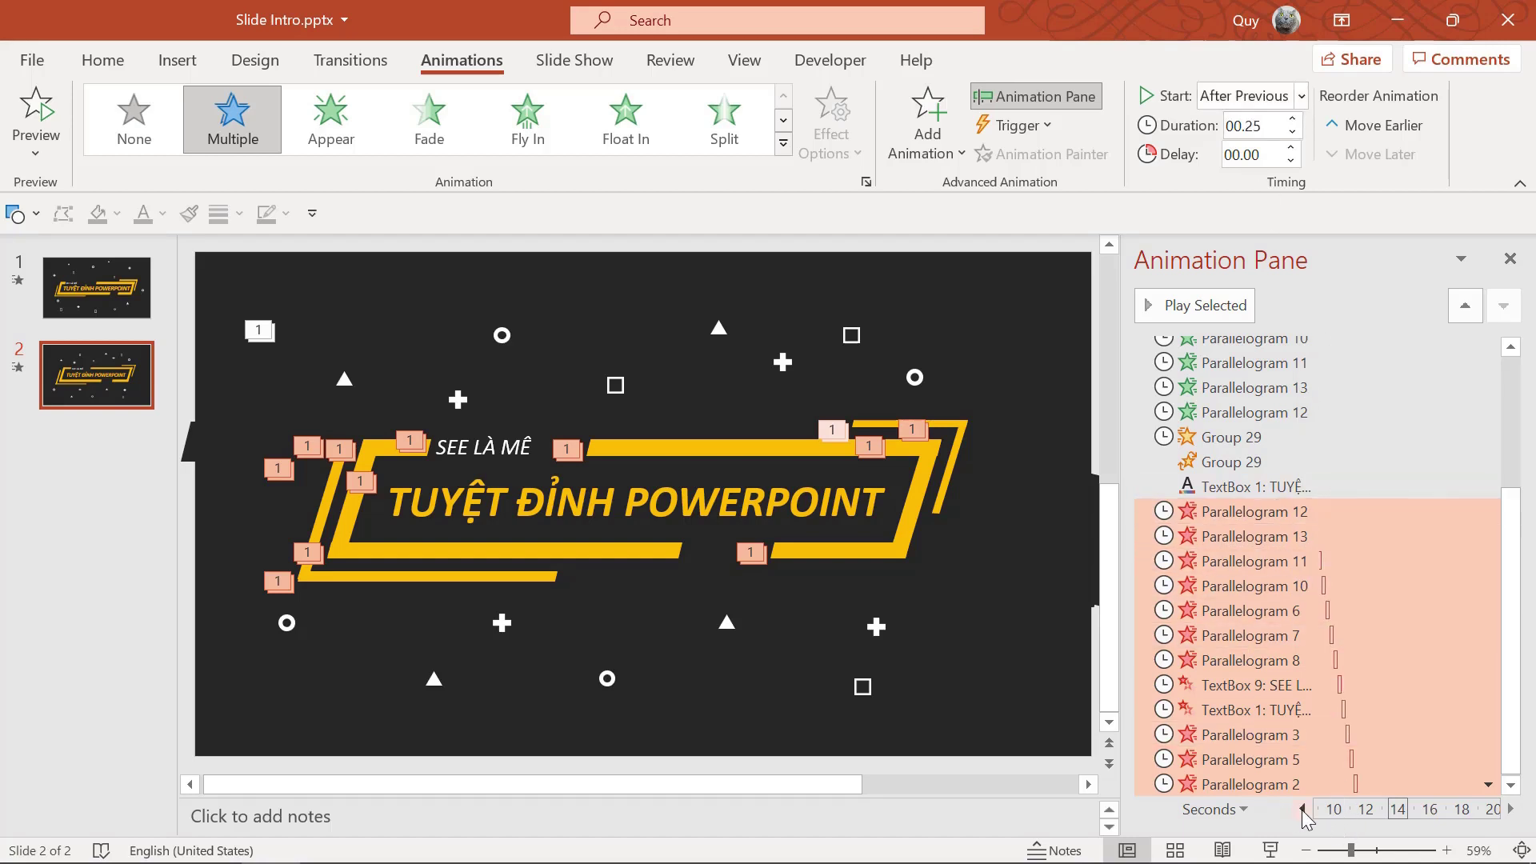
Clear the animation selection and play slide 2 full-screen to preview the exits.
left_click(1302, 810)
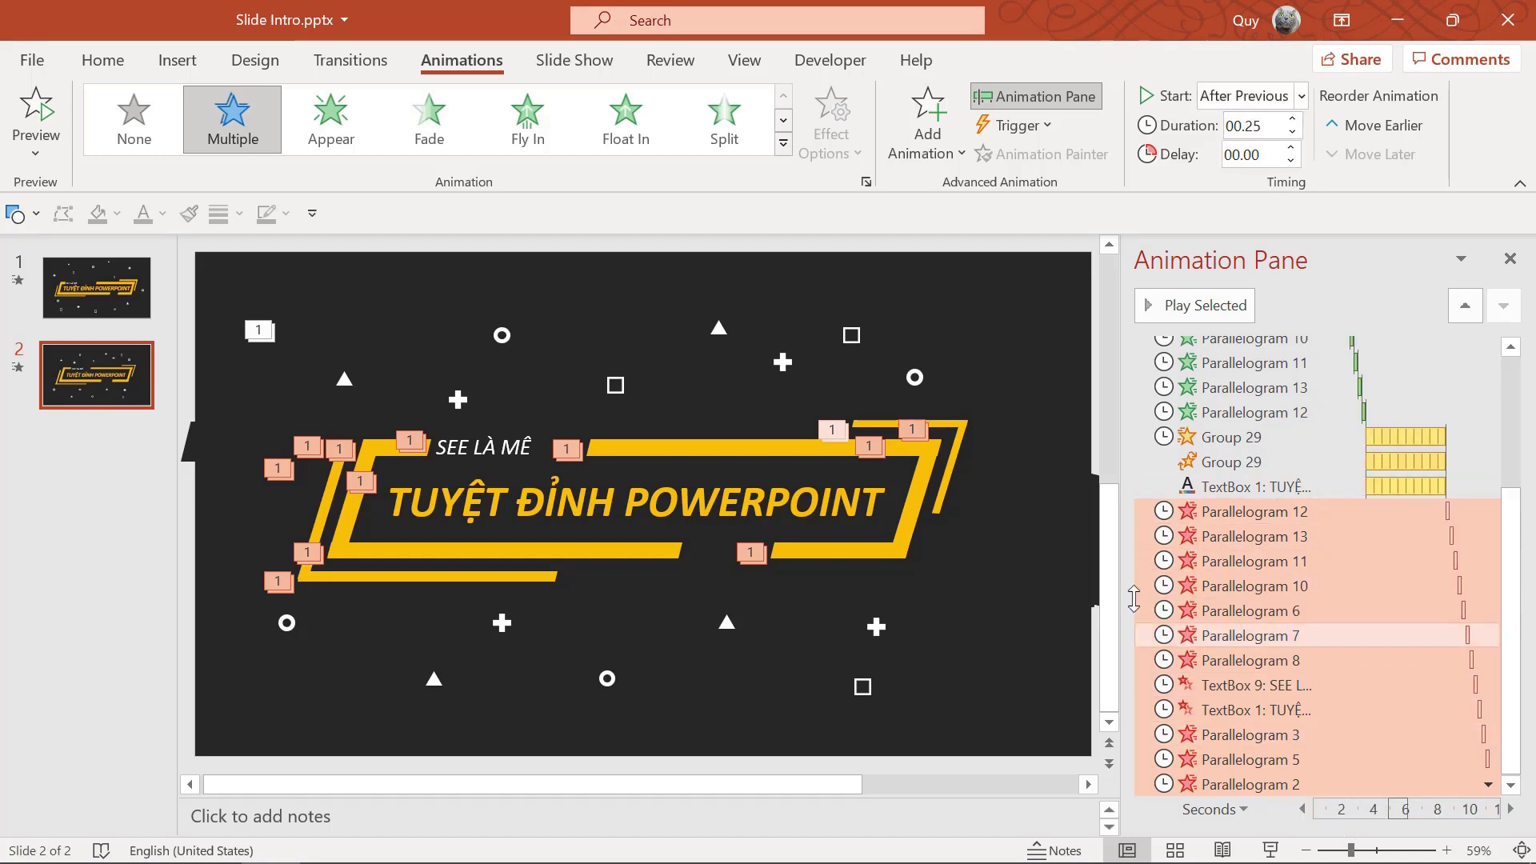
left_click(1053, 557)
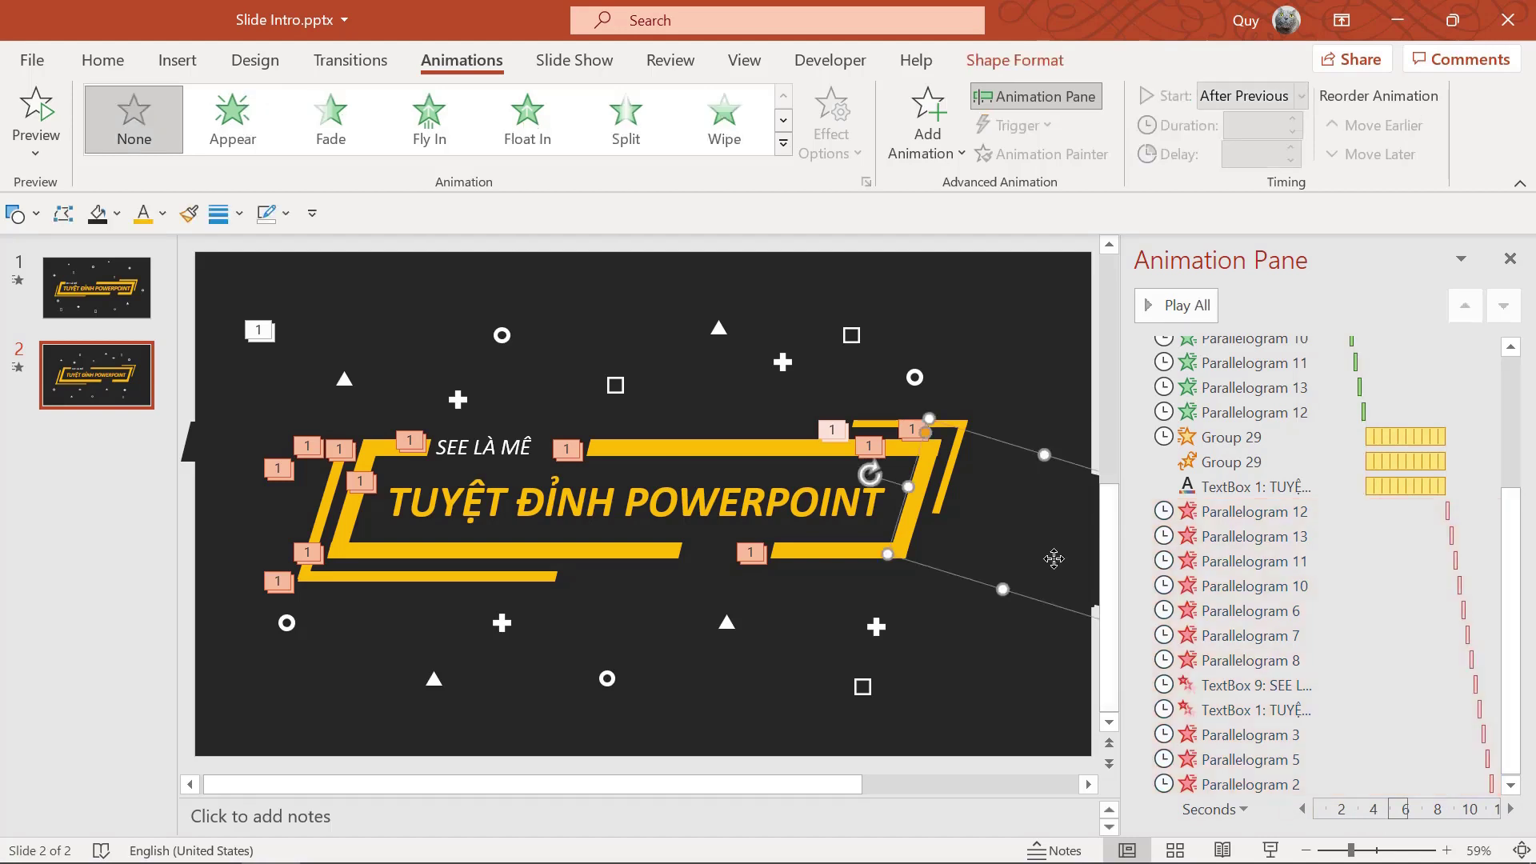
left_click(1270, 850)
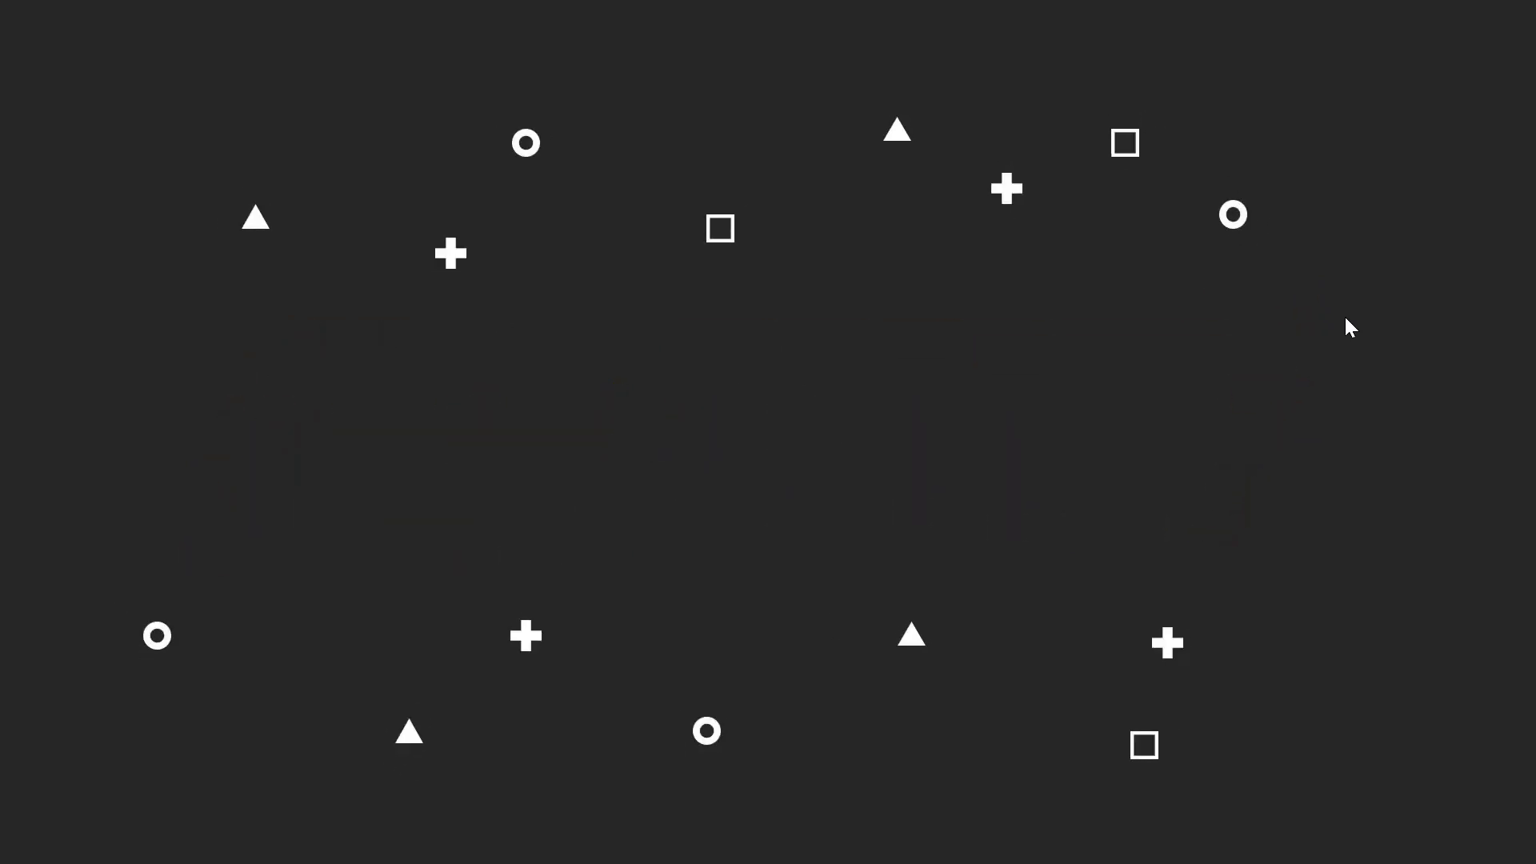
key("Escape")
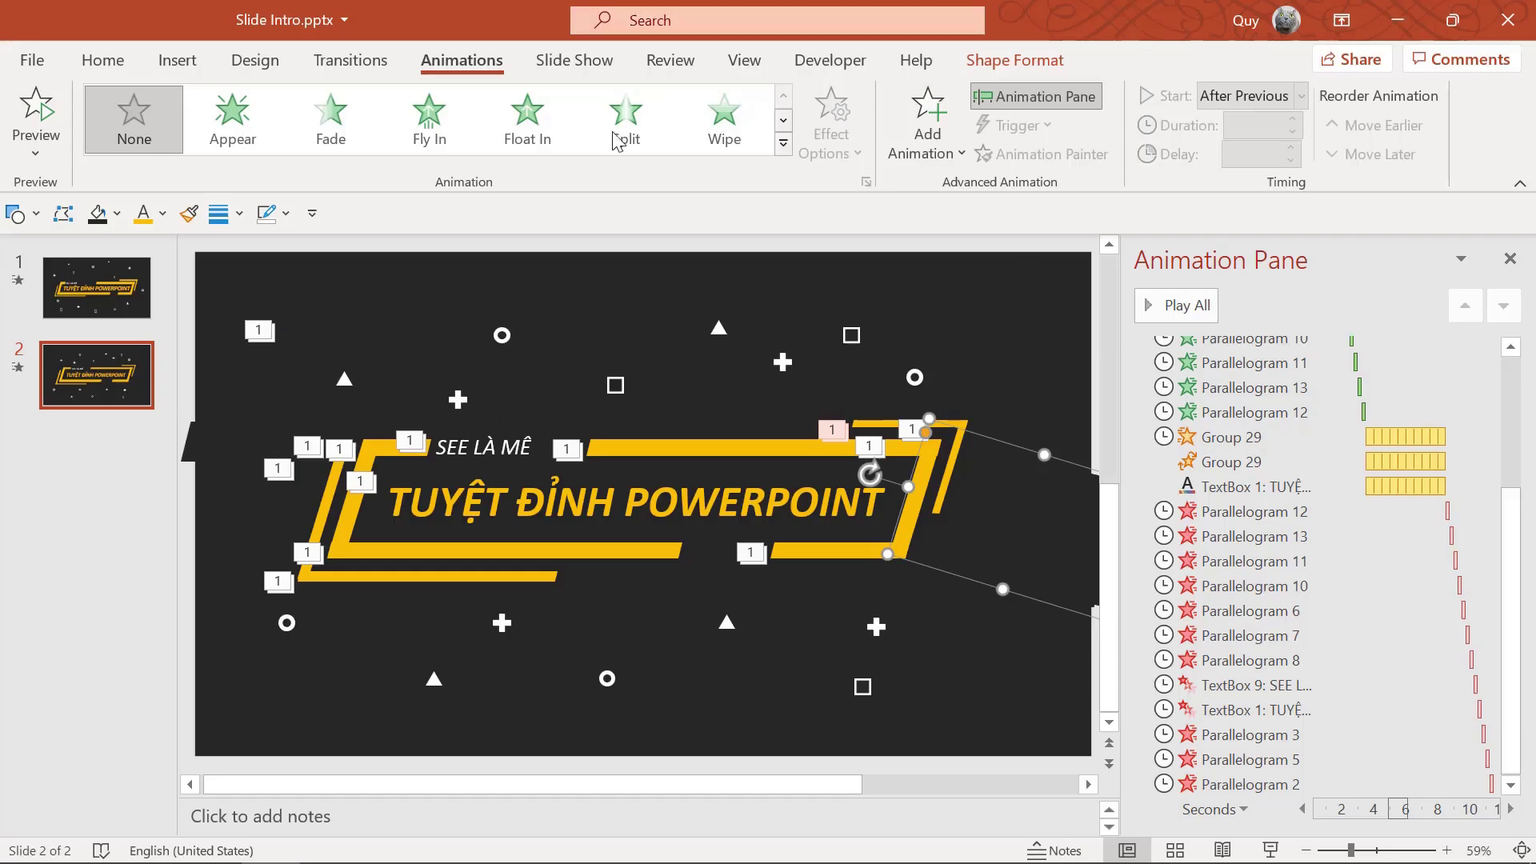
left_click(56, 287)
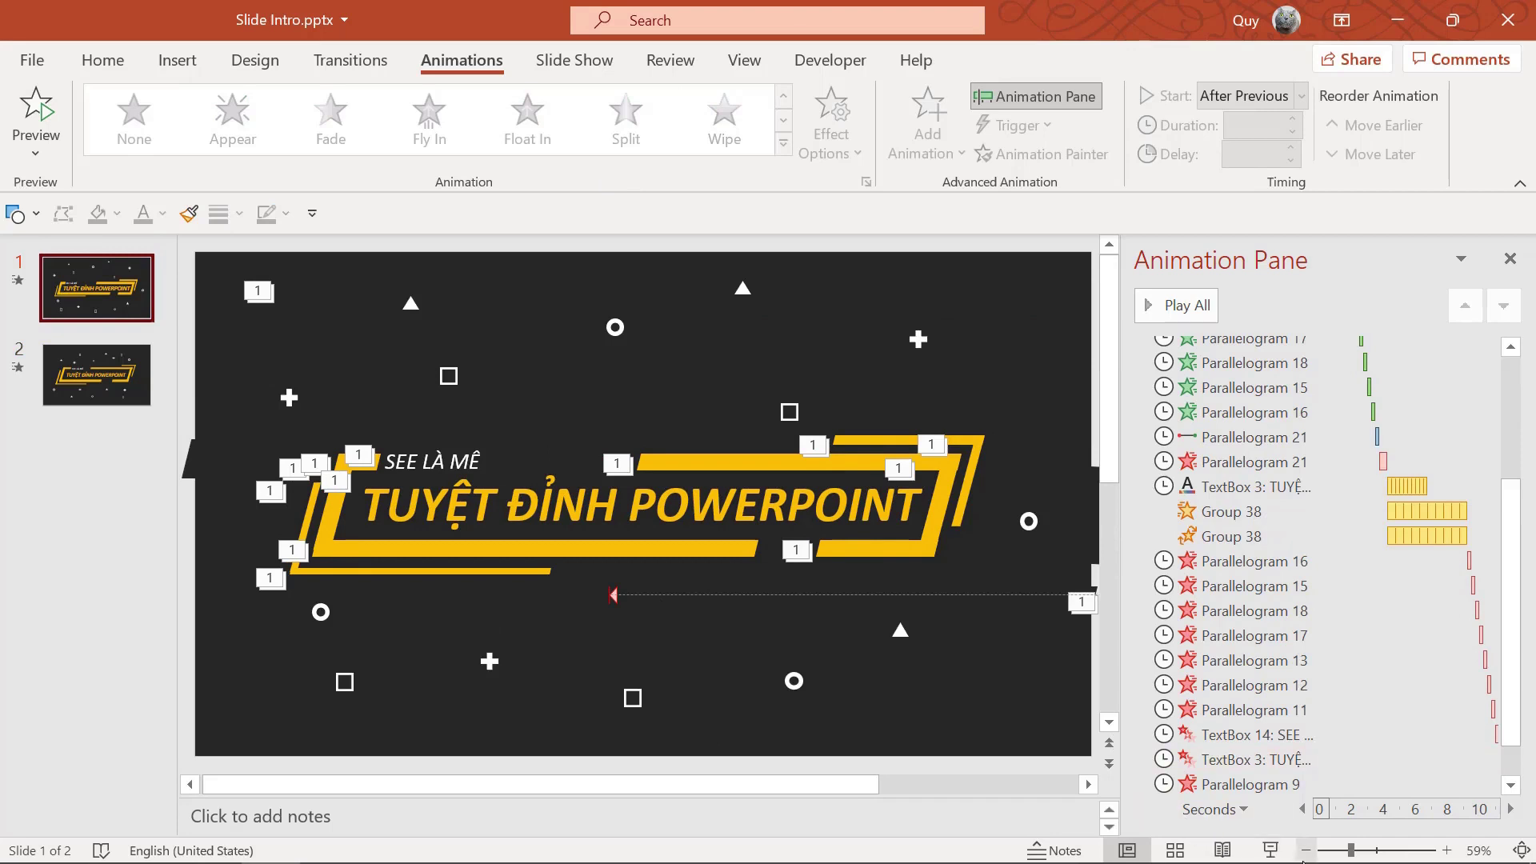
left_click(1271, 851)
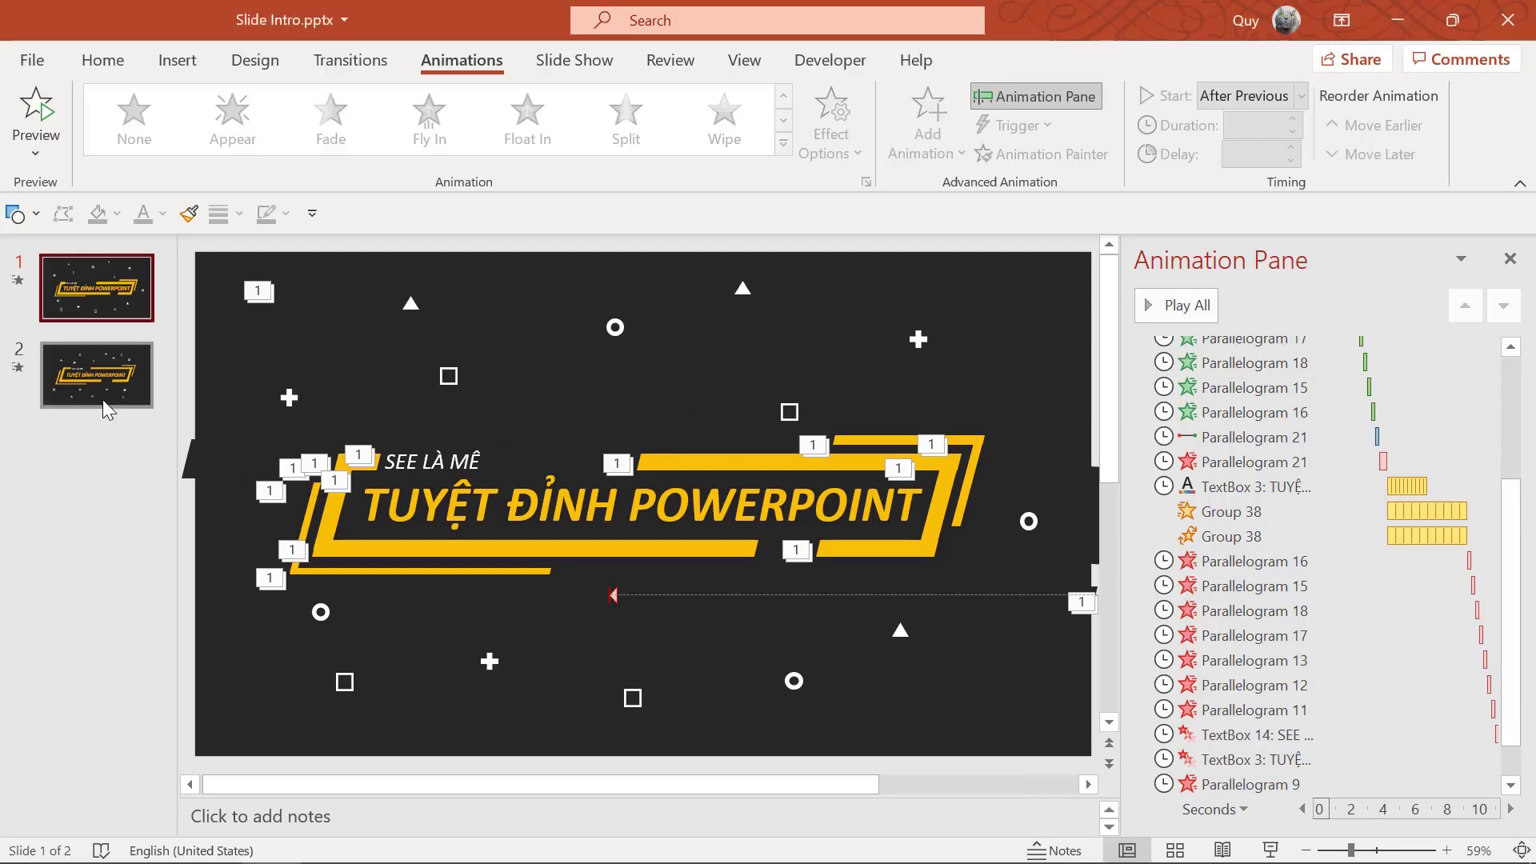
left_click(106, 408)
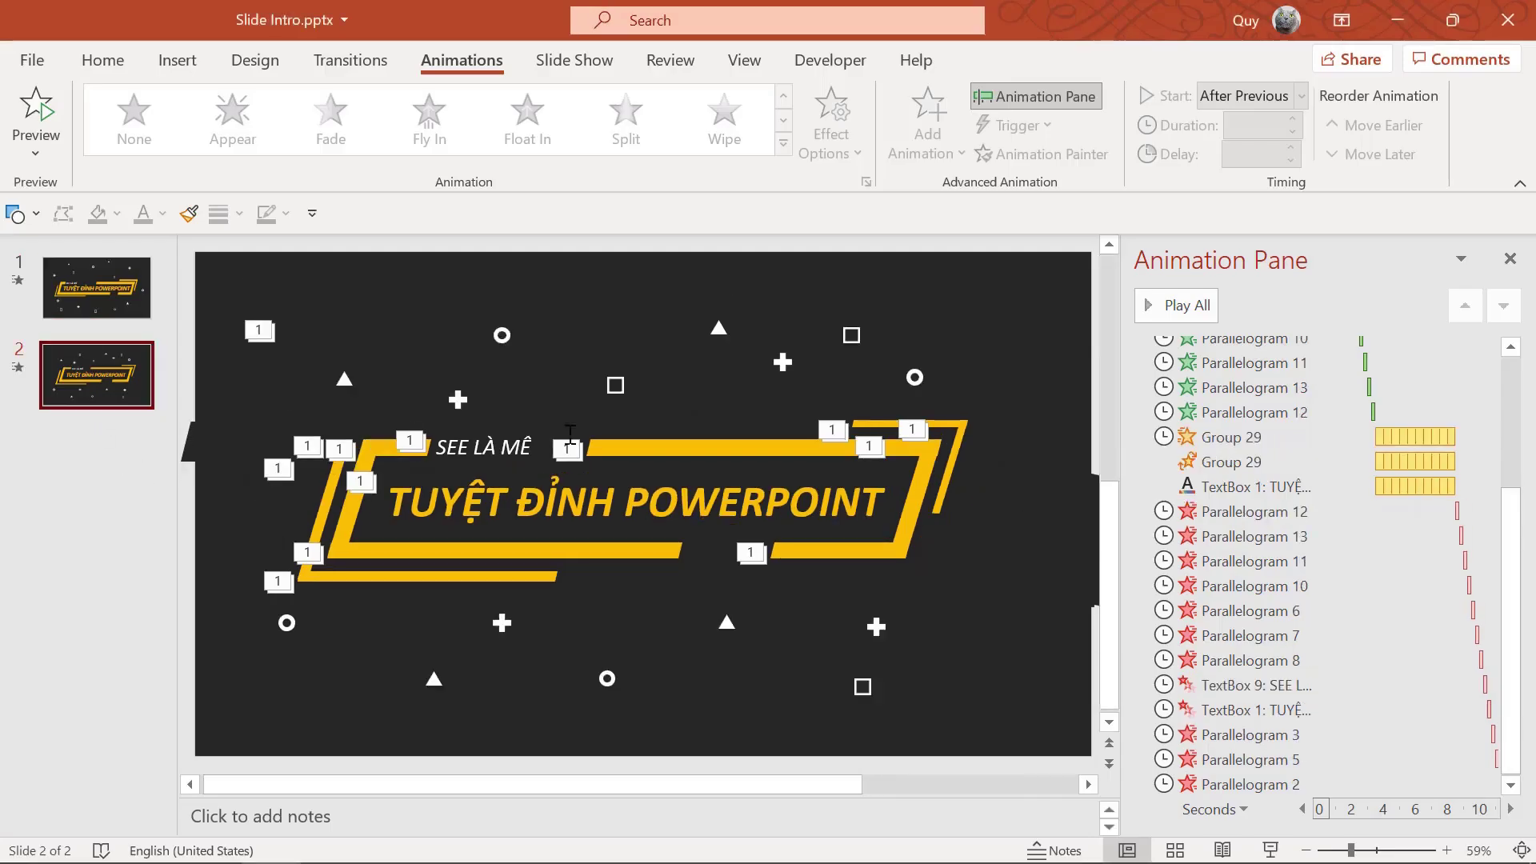
left_click(1280, 421)
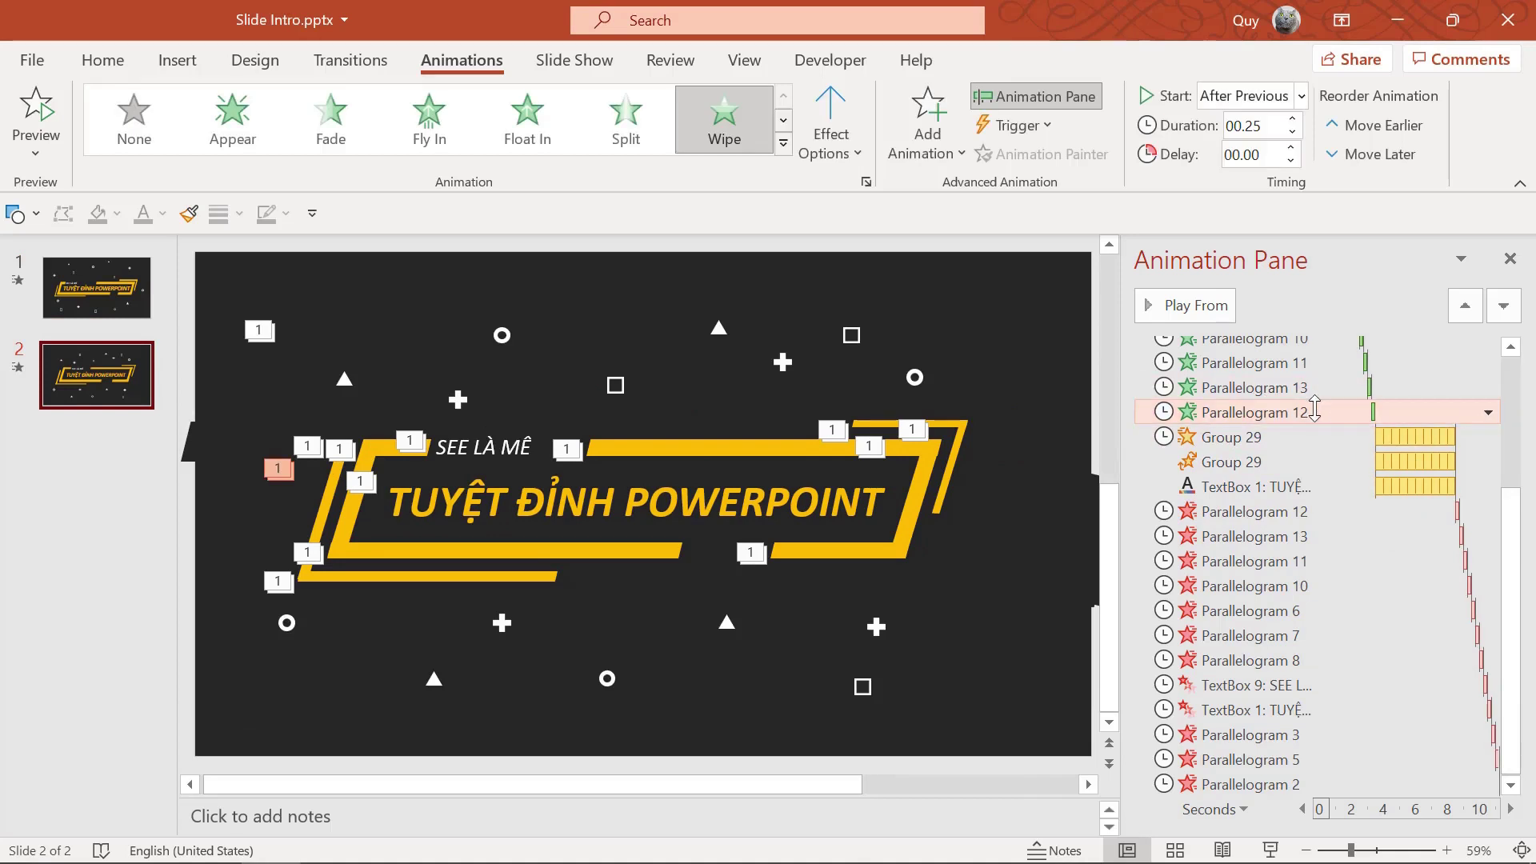
scroll(920, 604, "down", 1, "ctrl")
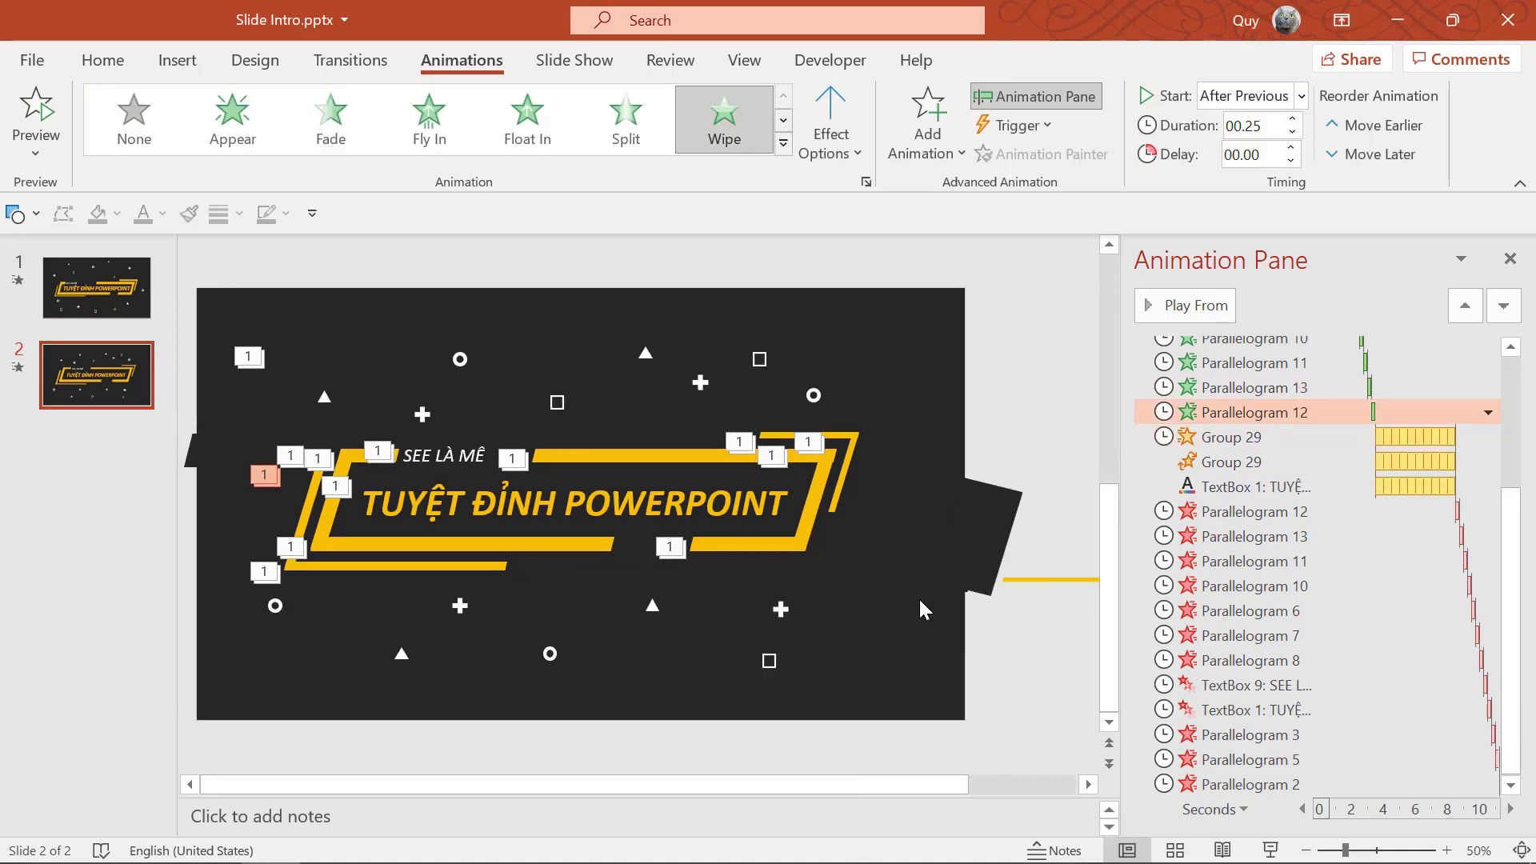
left_click(1053, 578)
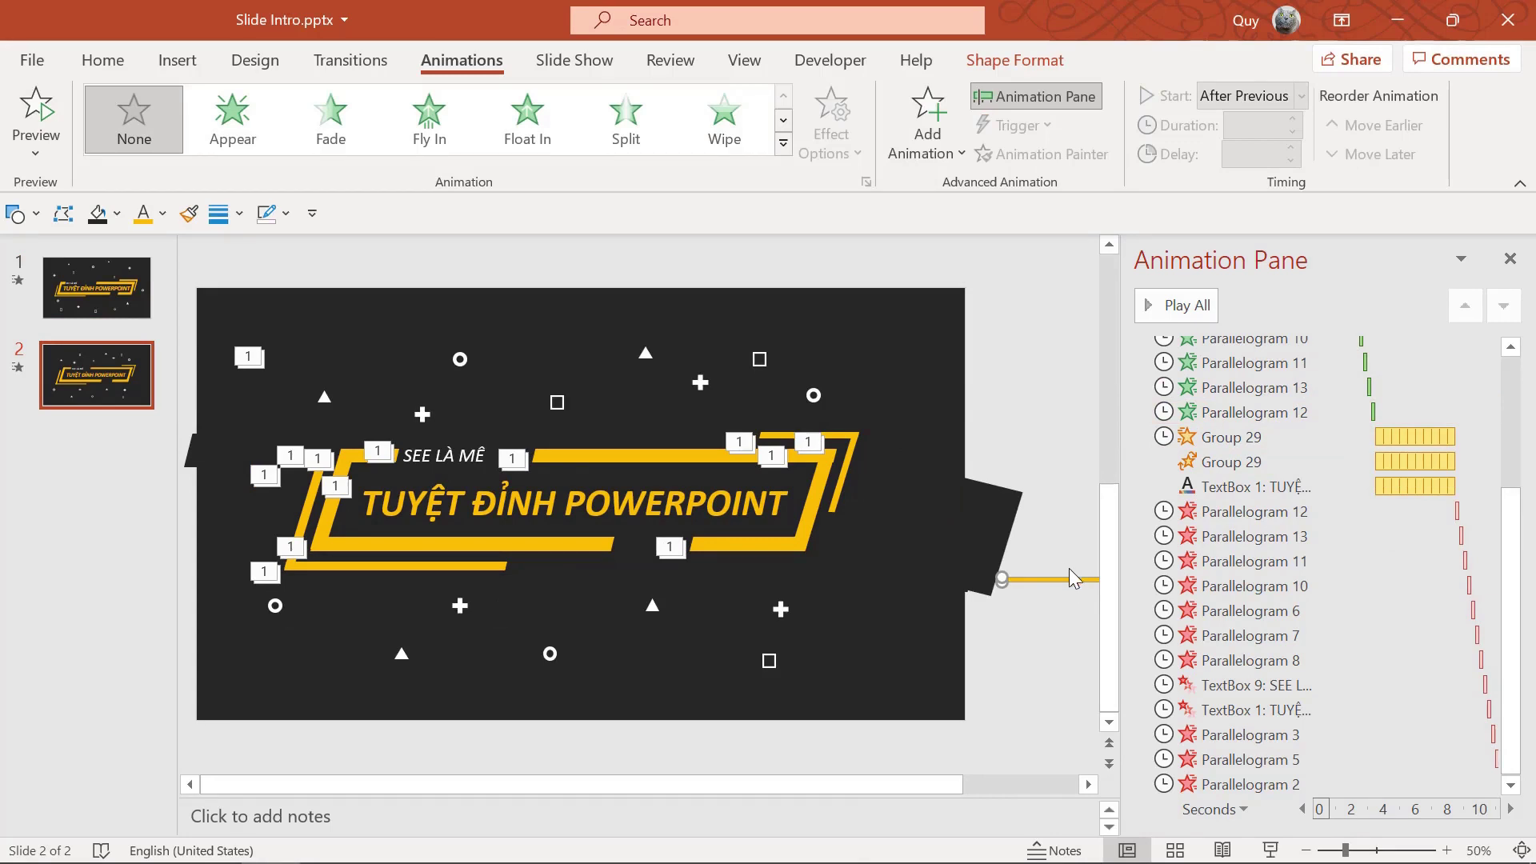
Give the yellow line a leftward Lines motion path and position it across the slide.
left_click(784, 142)
scroll(480, 512, "down", 3)
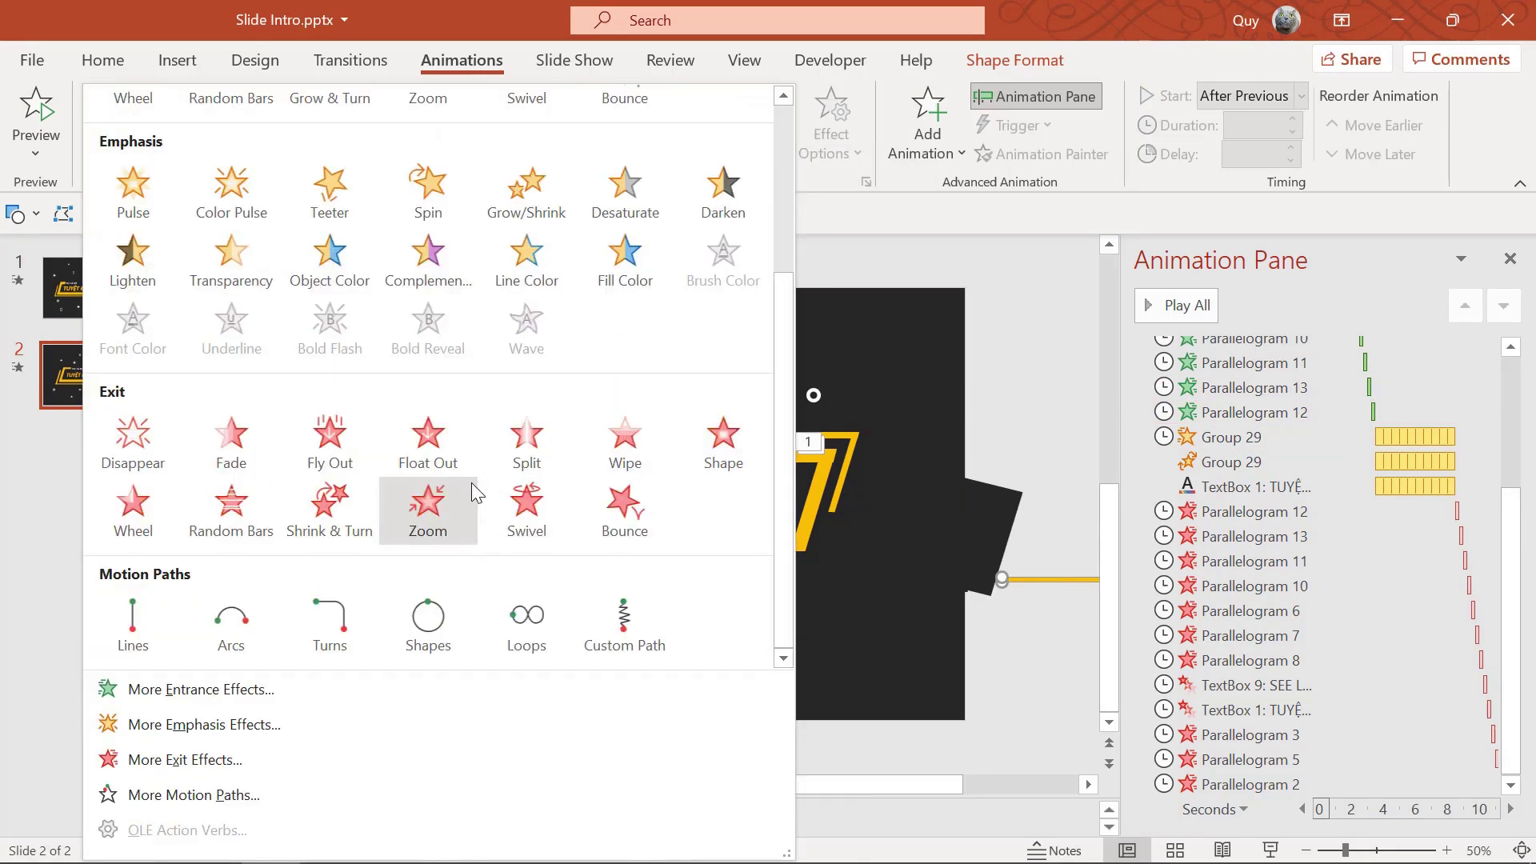
left_click(142, 622)
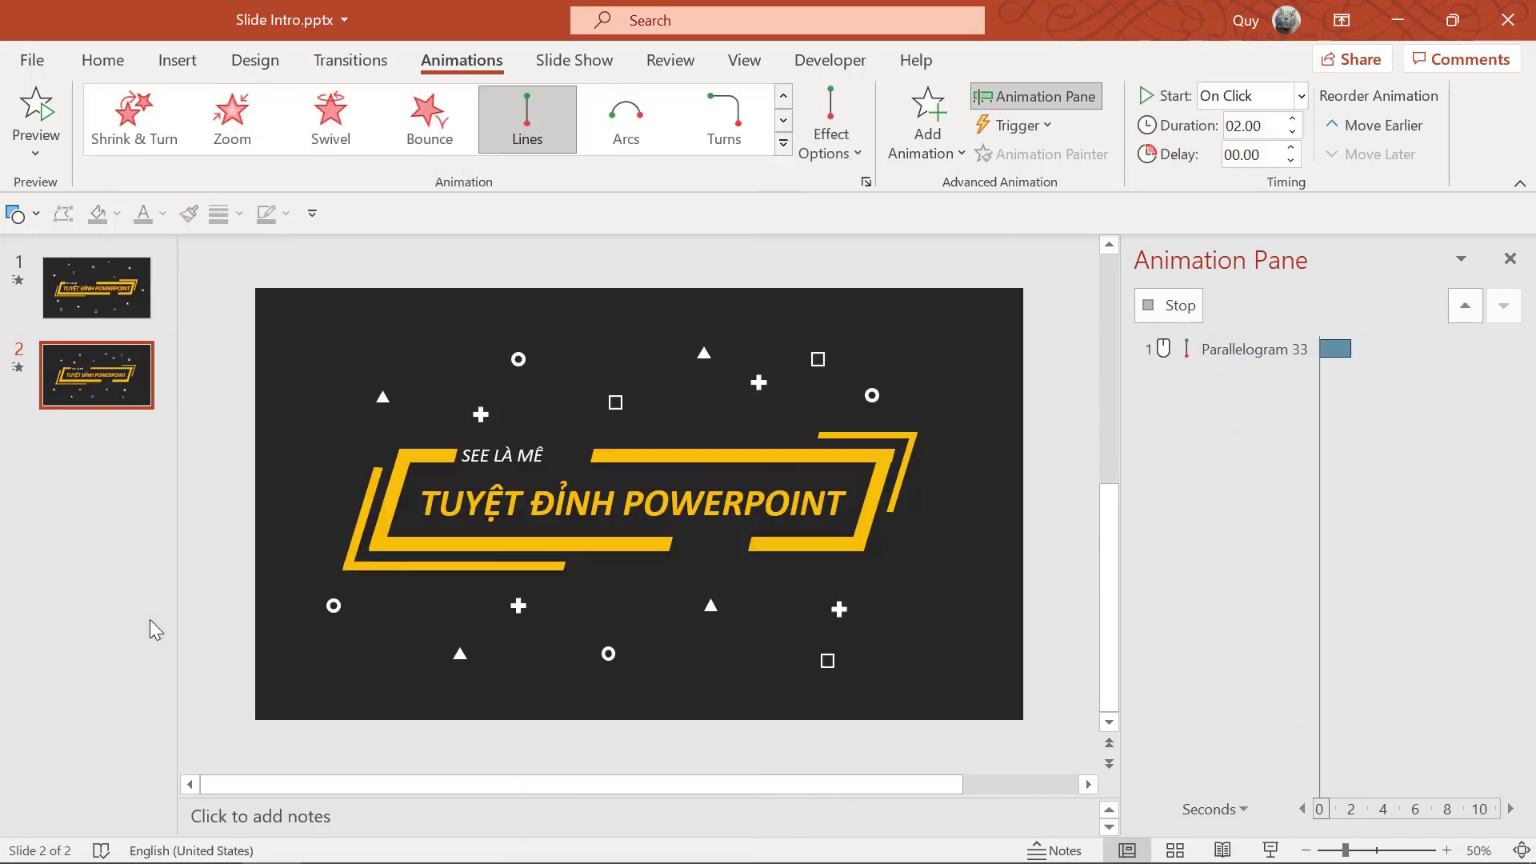
left_click(852, 151)
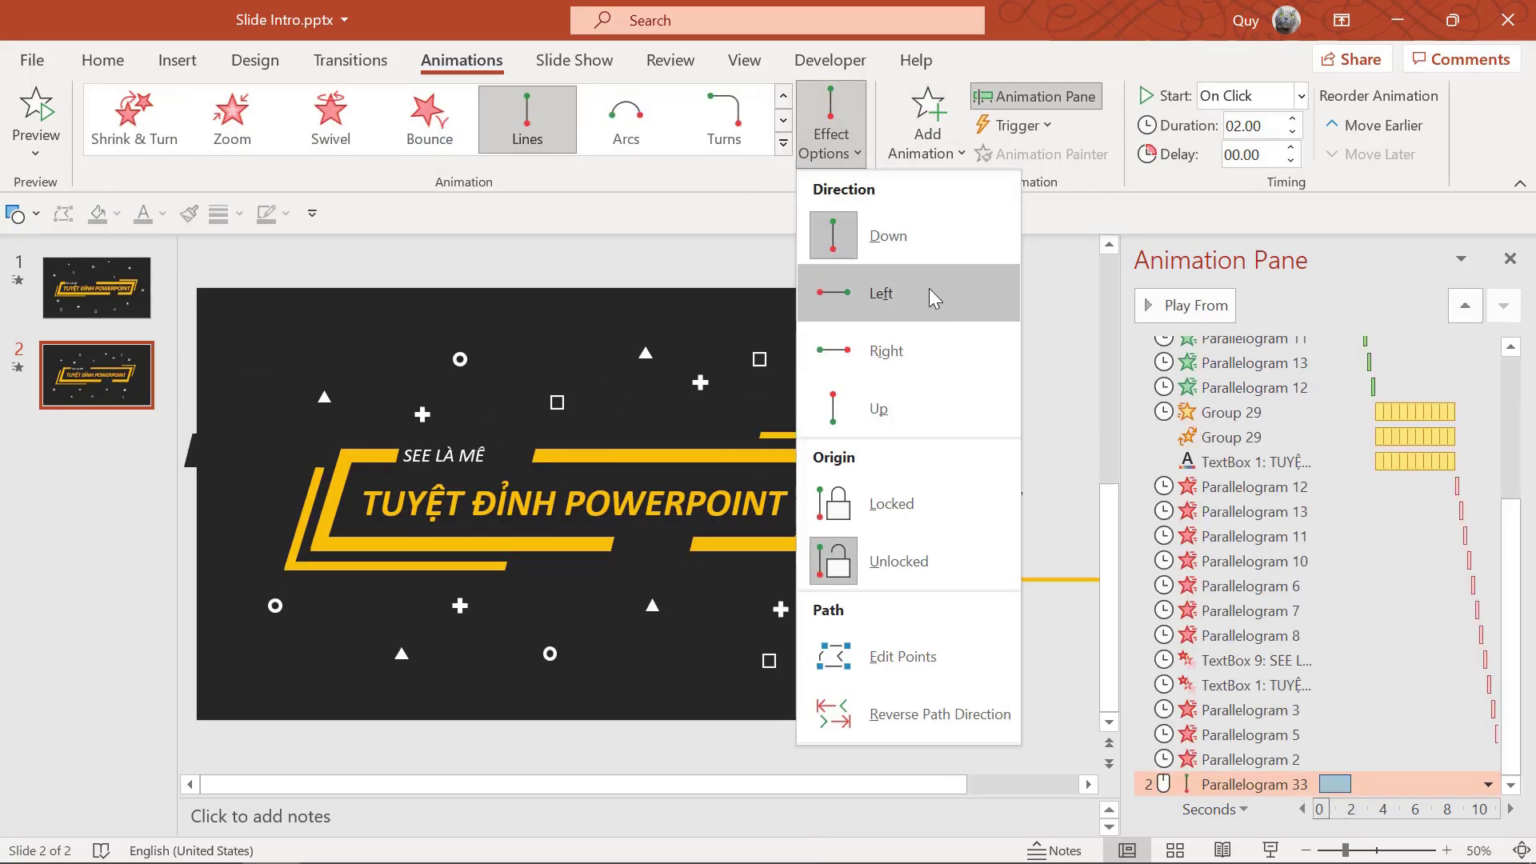
left_click(929, 293)
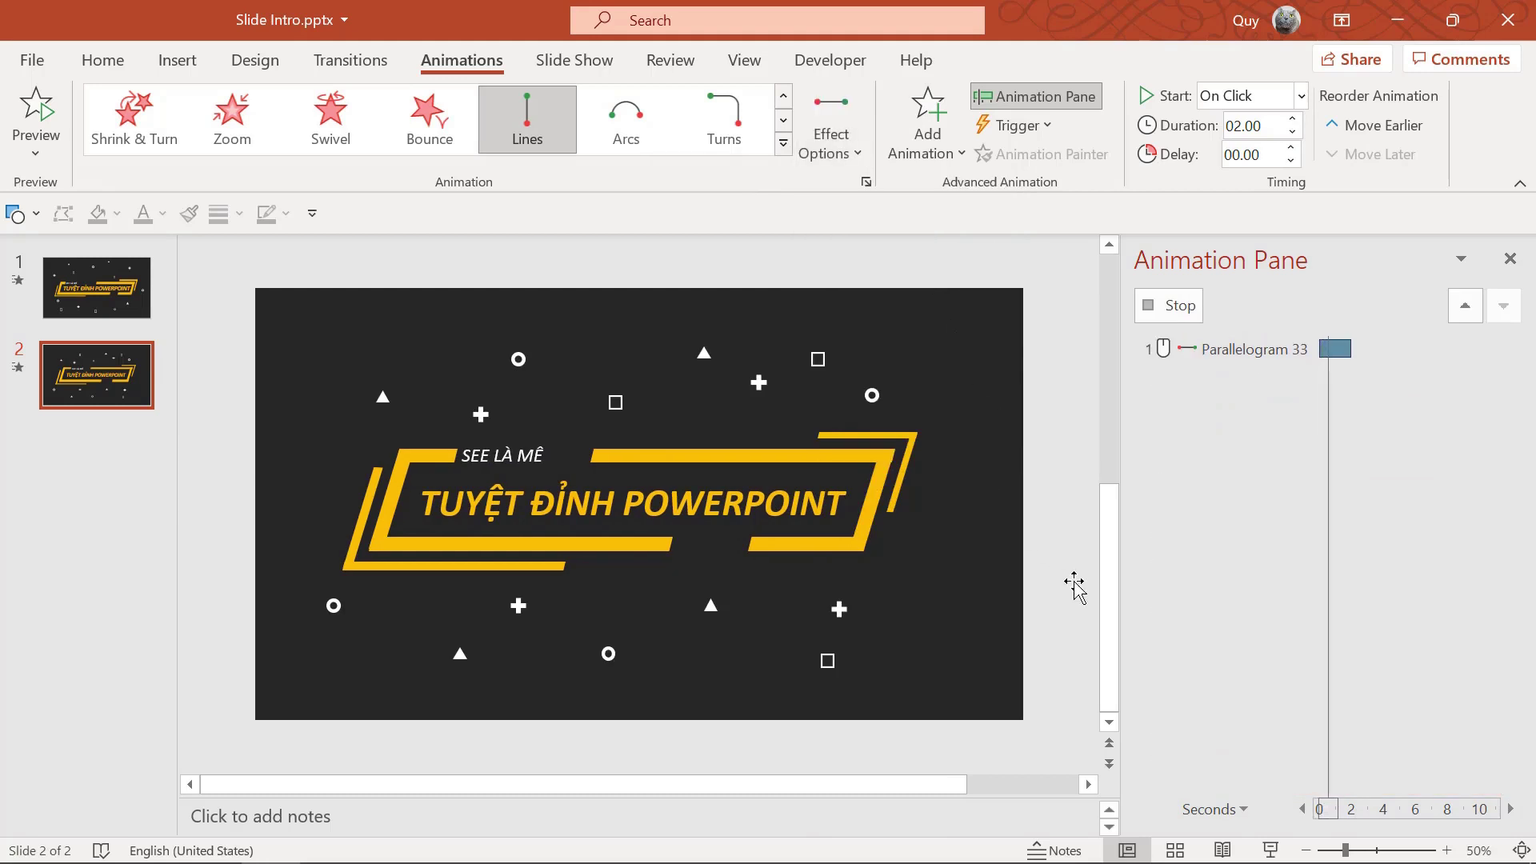
left_click_drag(932, 782, 1082, 782)
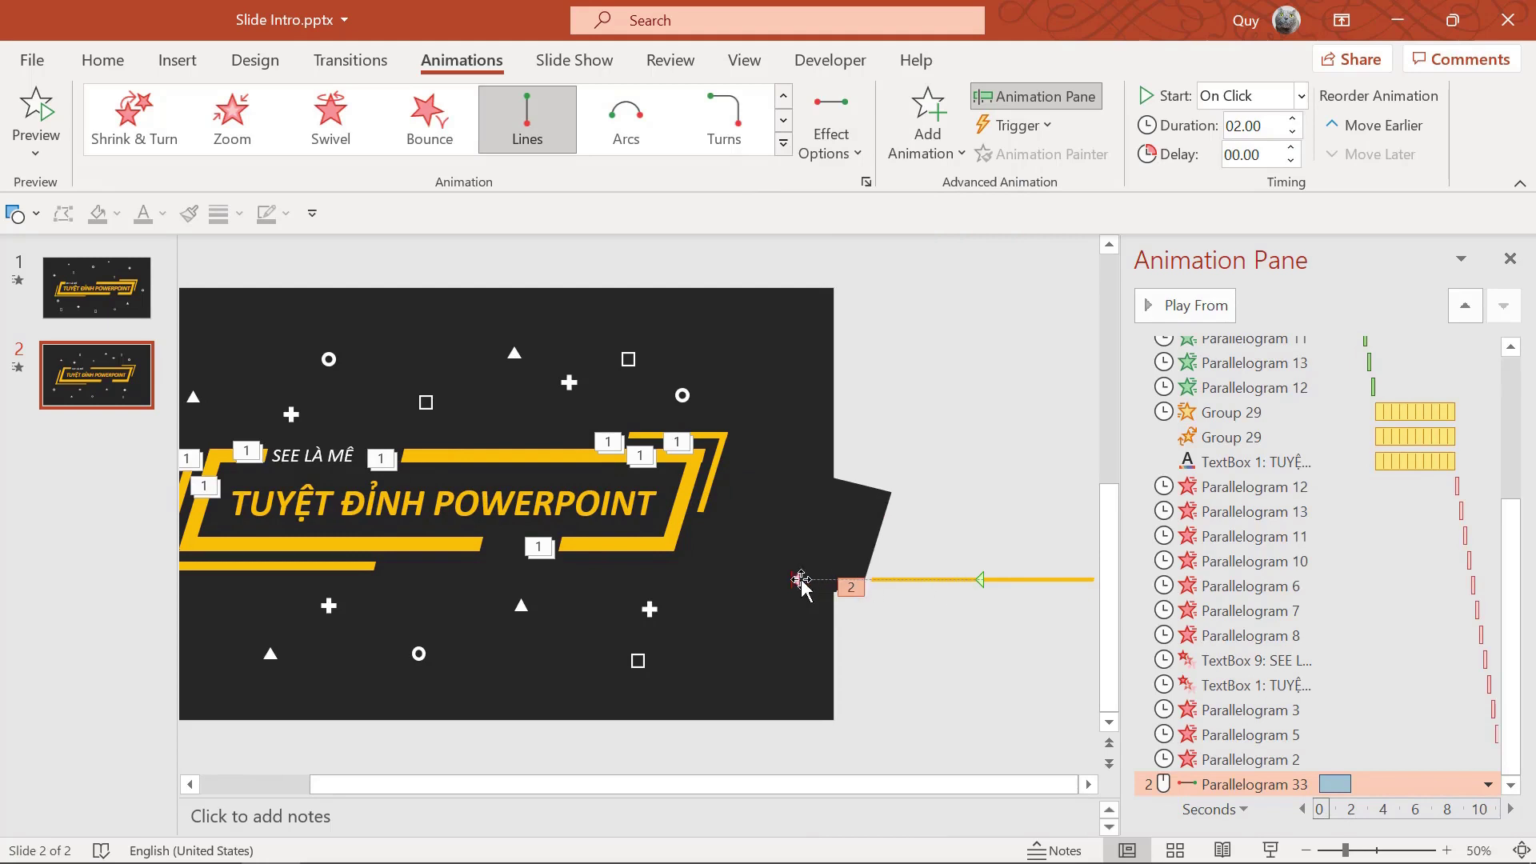
mouse_move(801, 580)
left_mouse_down()
mouse_move(811, 590)
mouse_move(535, 591)
left_mouse_up()
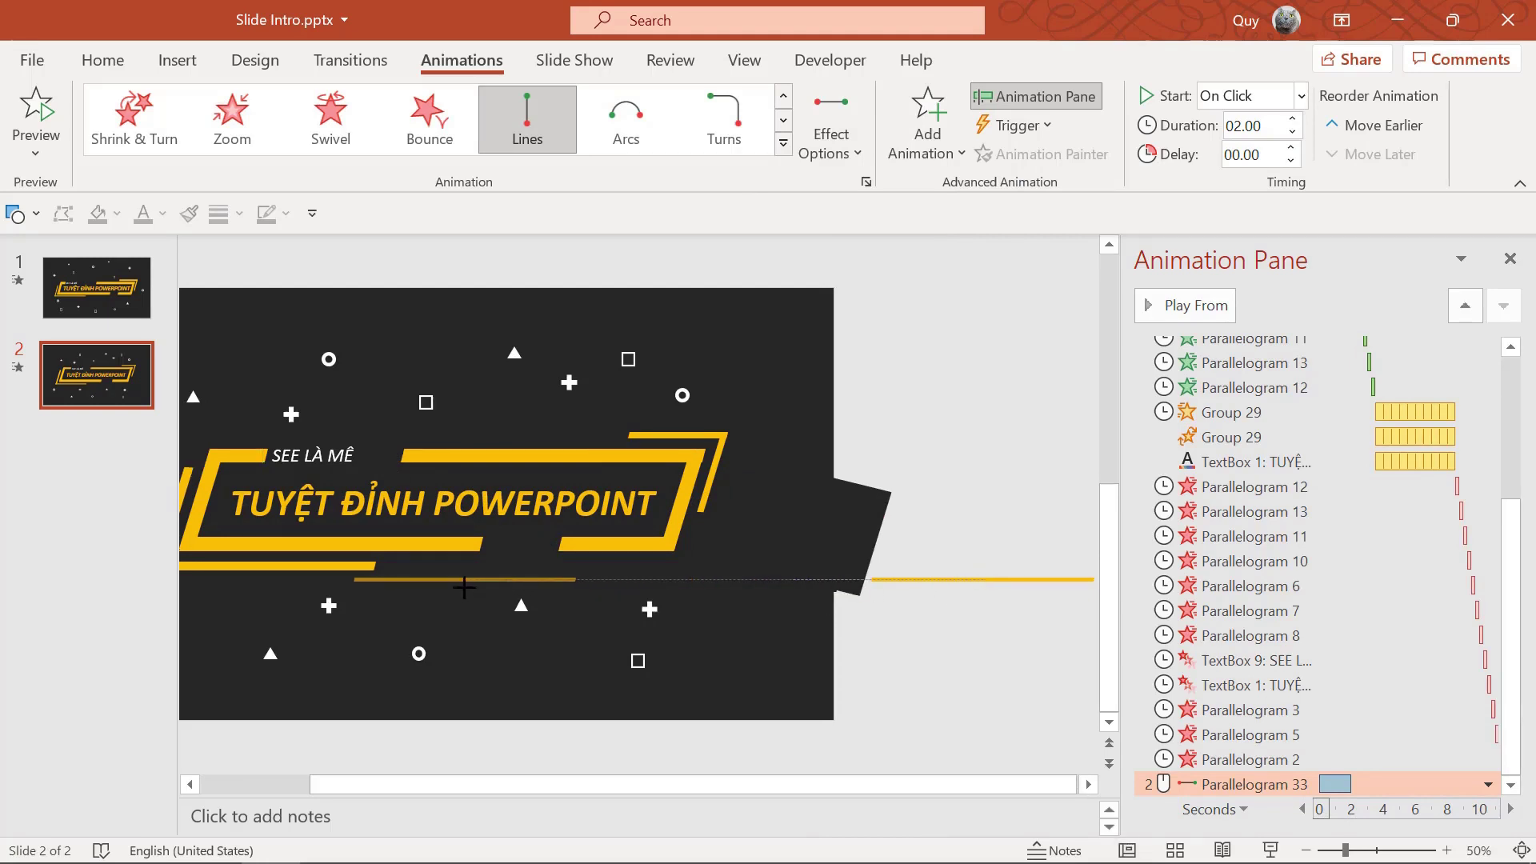
left_click_drag(464, 588, 464, 588)
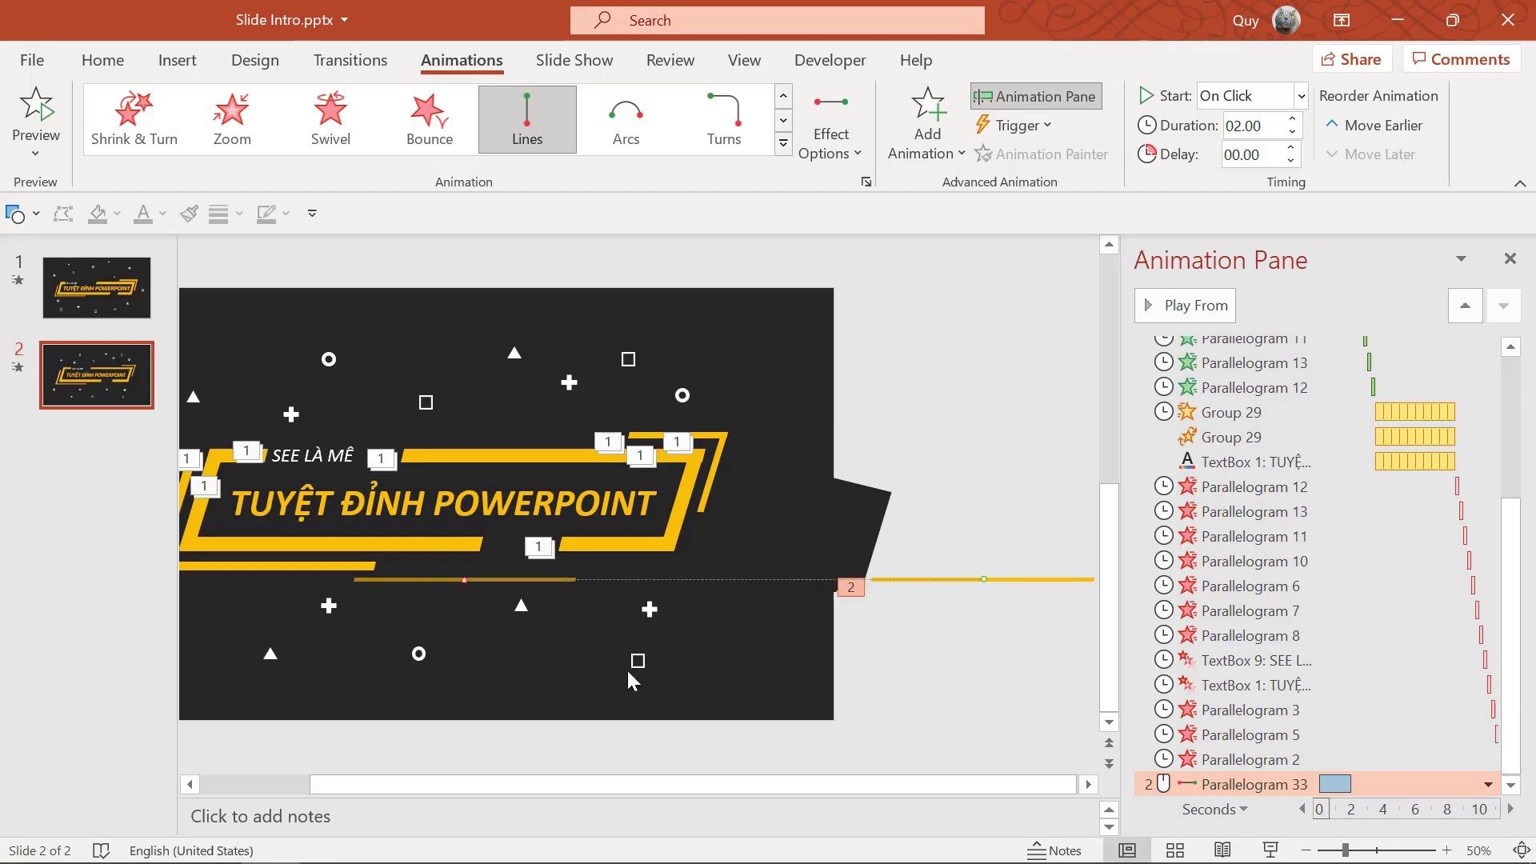
left_click_drag(810, 781, 697, 776)
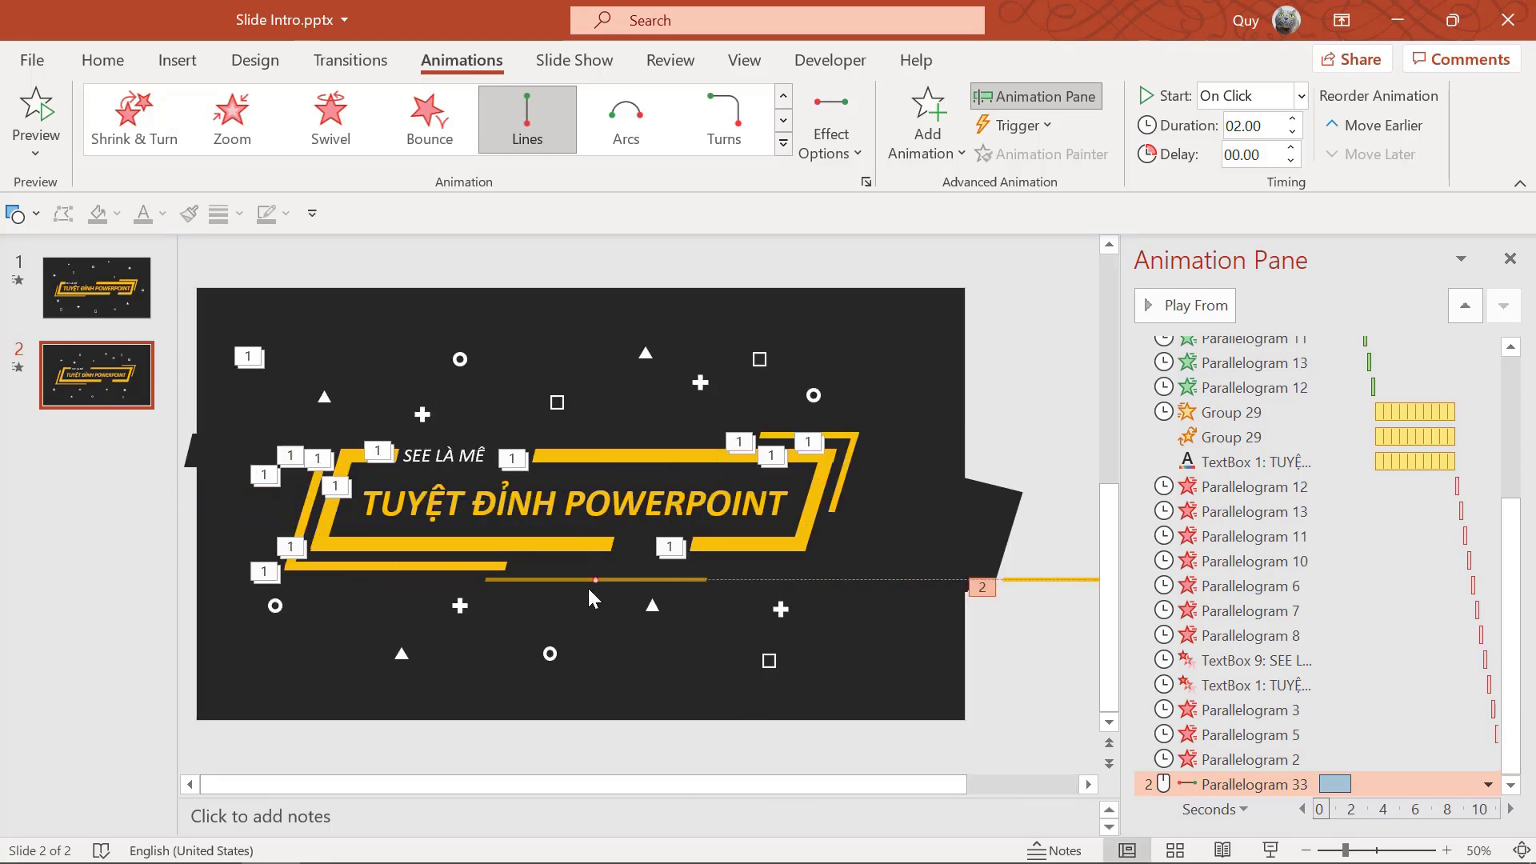
scroll(589, 590, "up", 1)
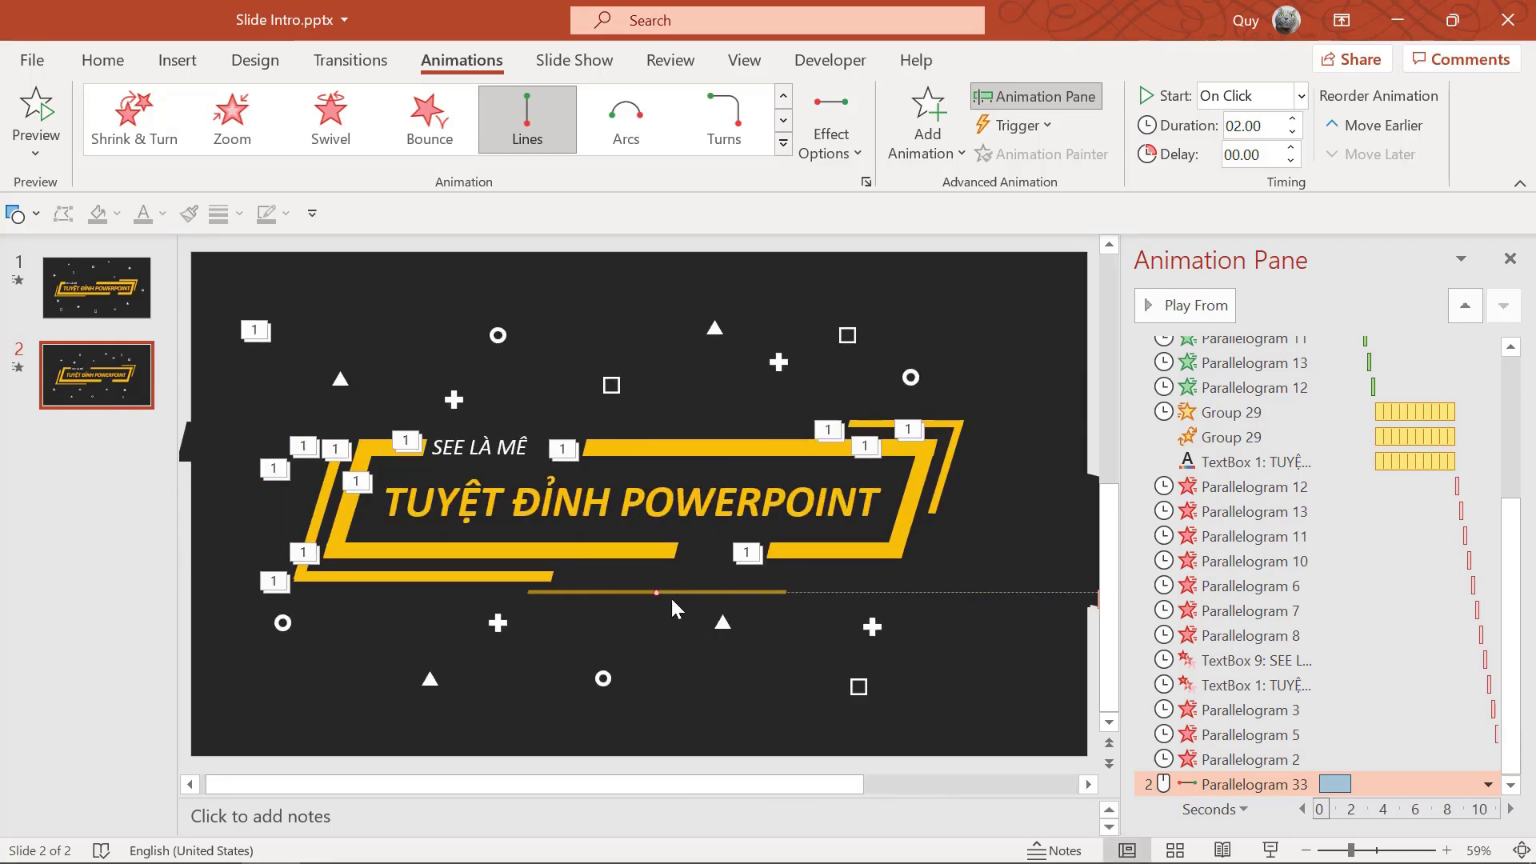
left_click_drag(651, 592, 613, 596)
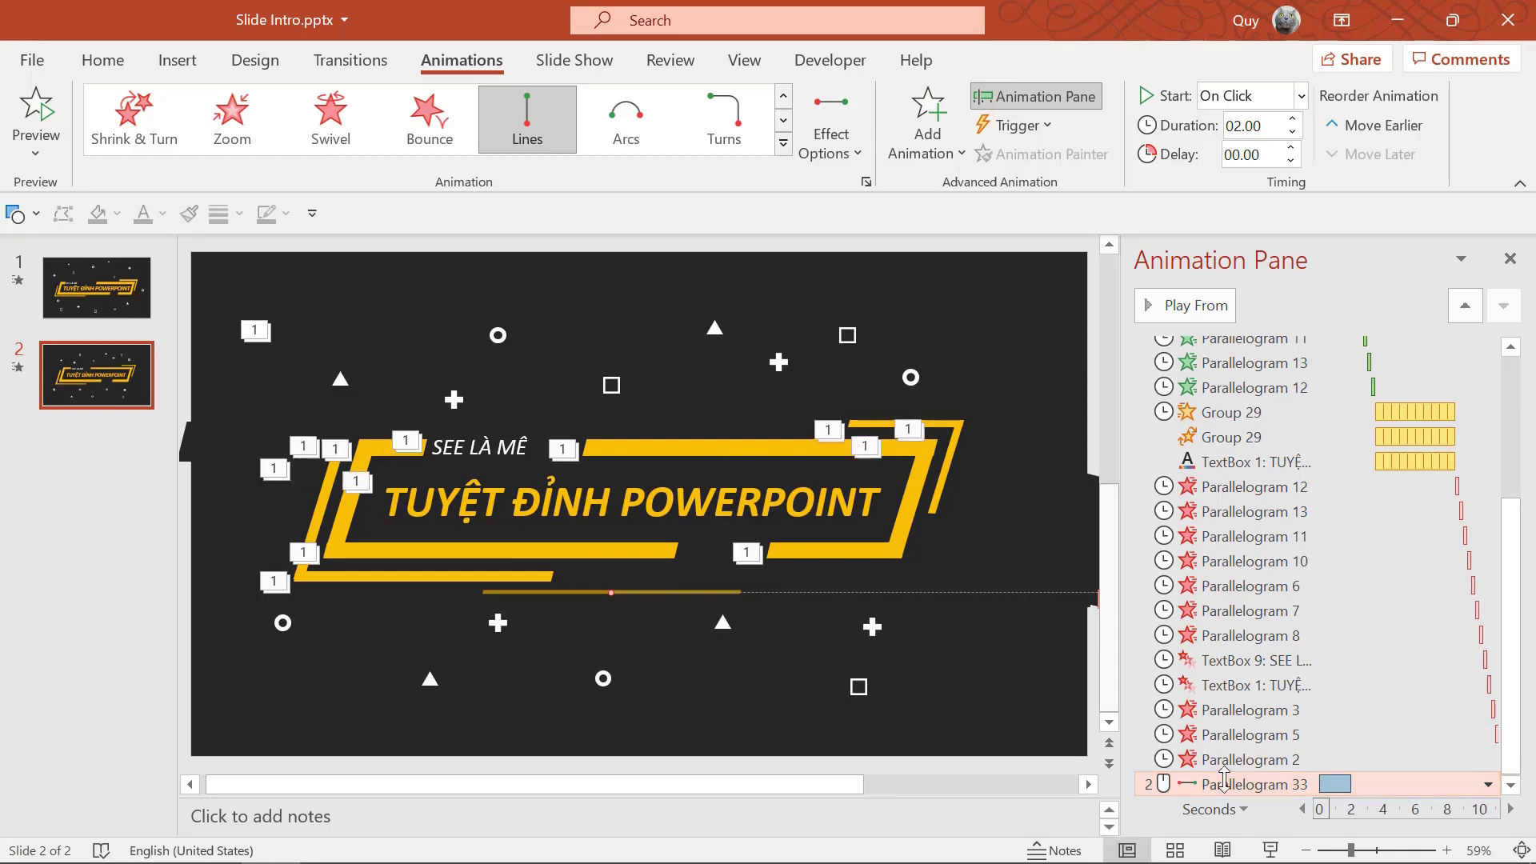
Move the line's slide right after Parallelogram 12, set to After Previous, lasting 0.25 seconds.
left_click_drag(1243, 788, 1248, 400)
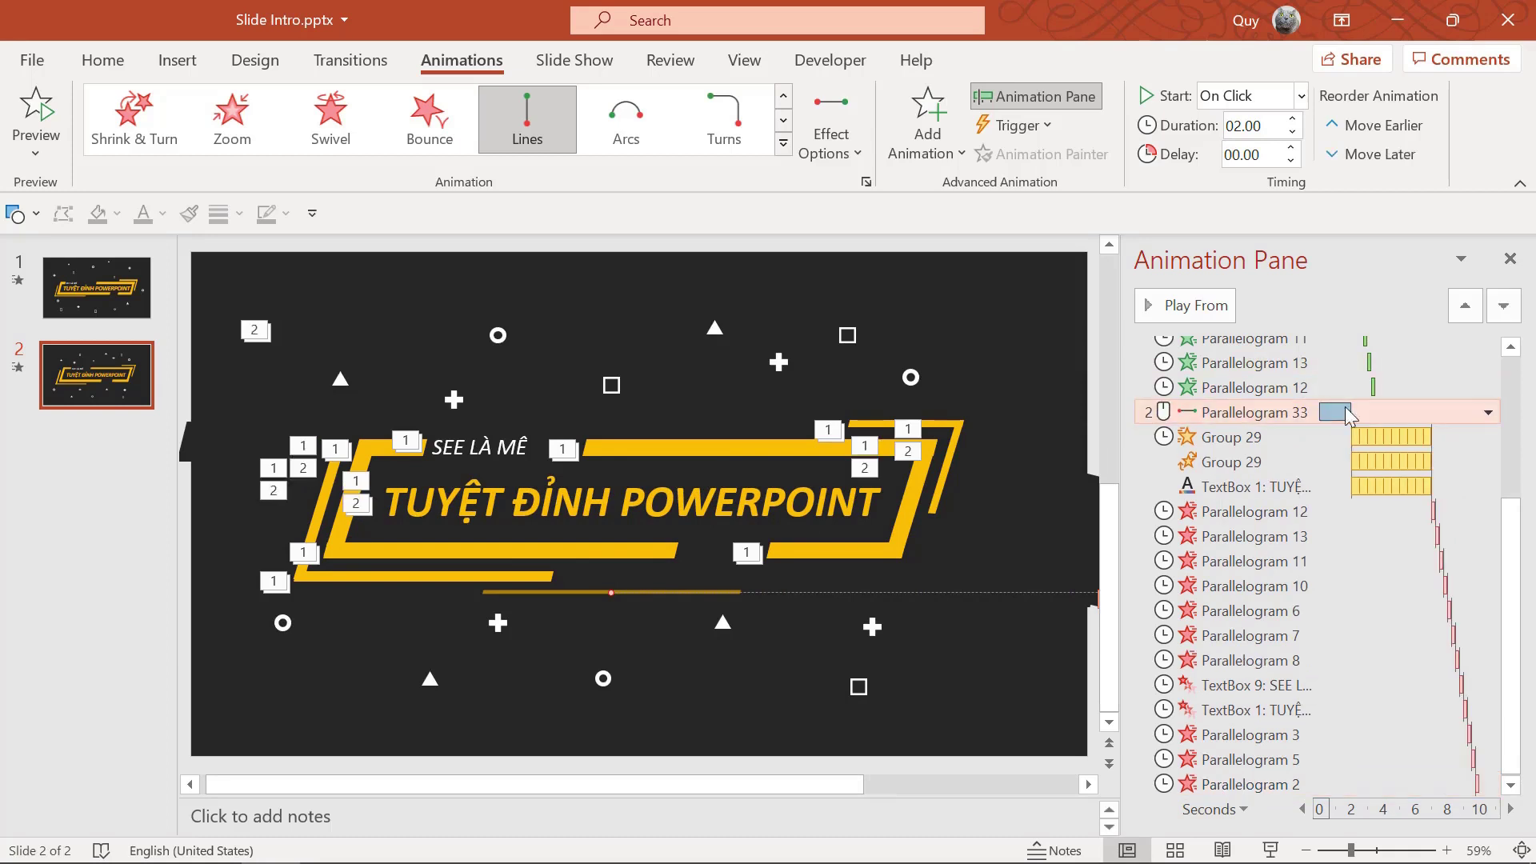
left_click(1489, 412)
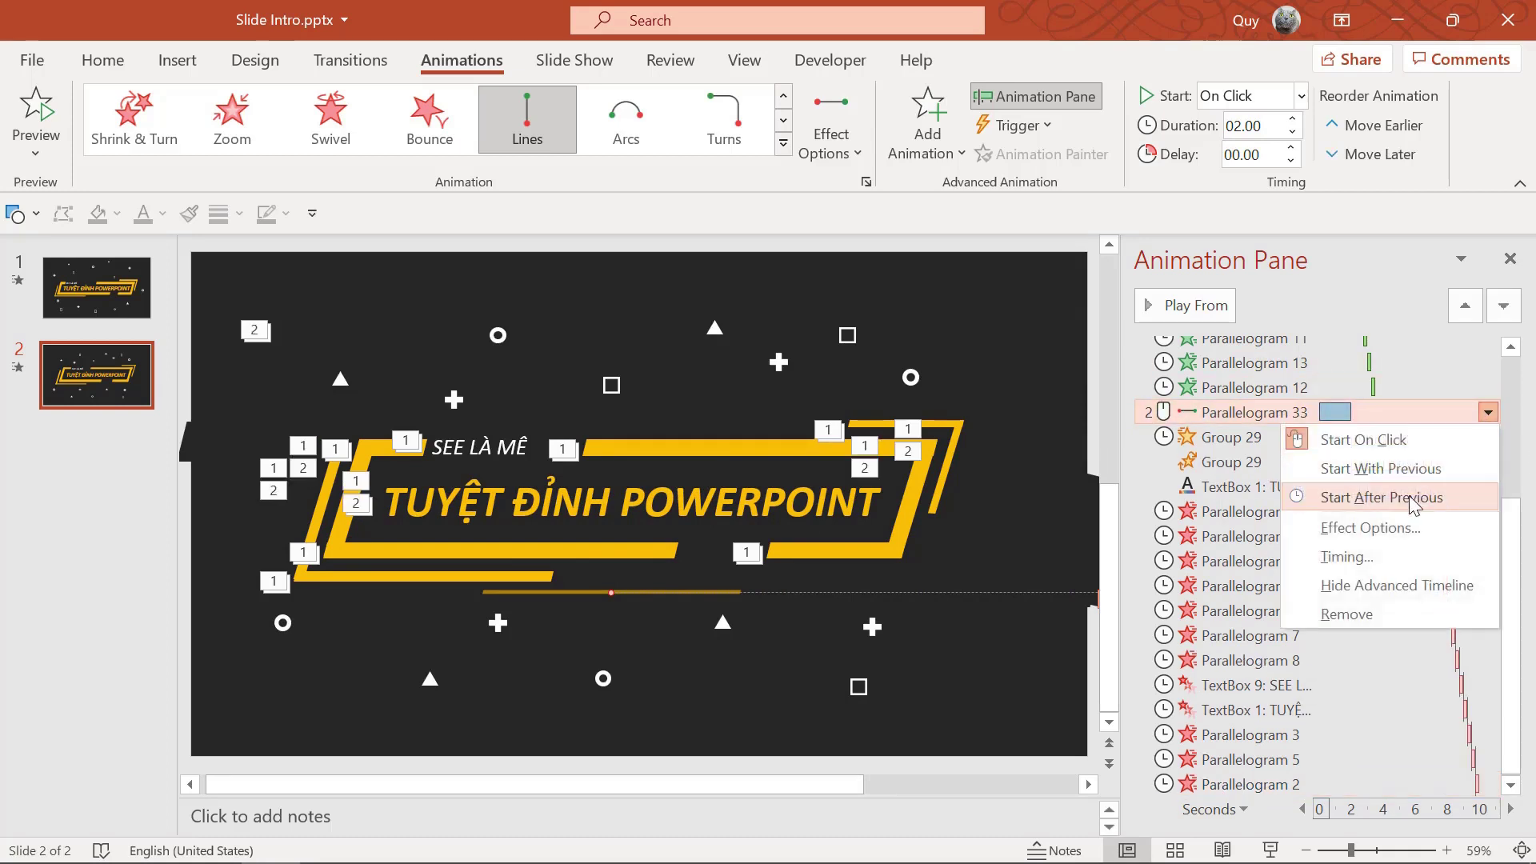
left_click(1360, 494)
double_click(1252, 127)
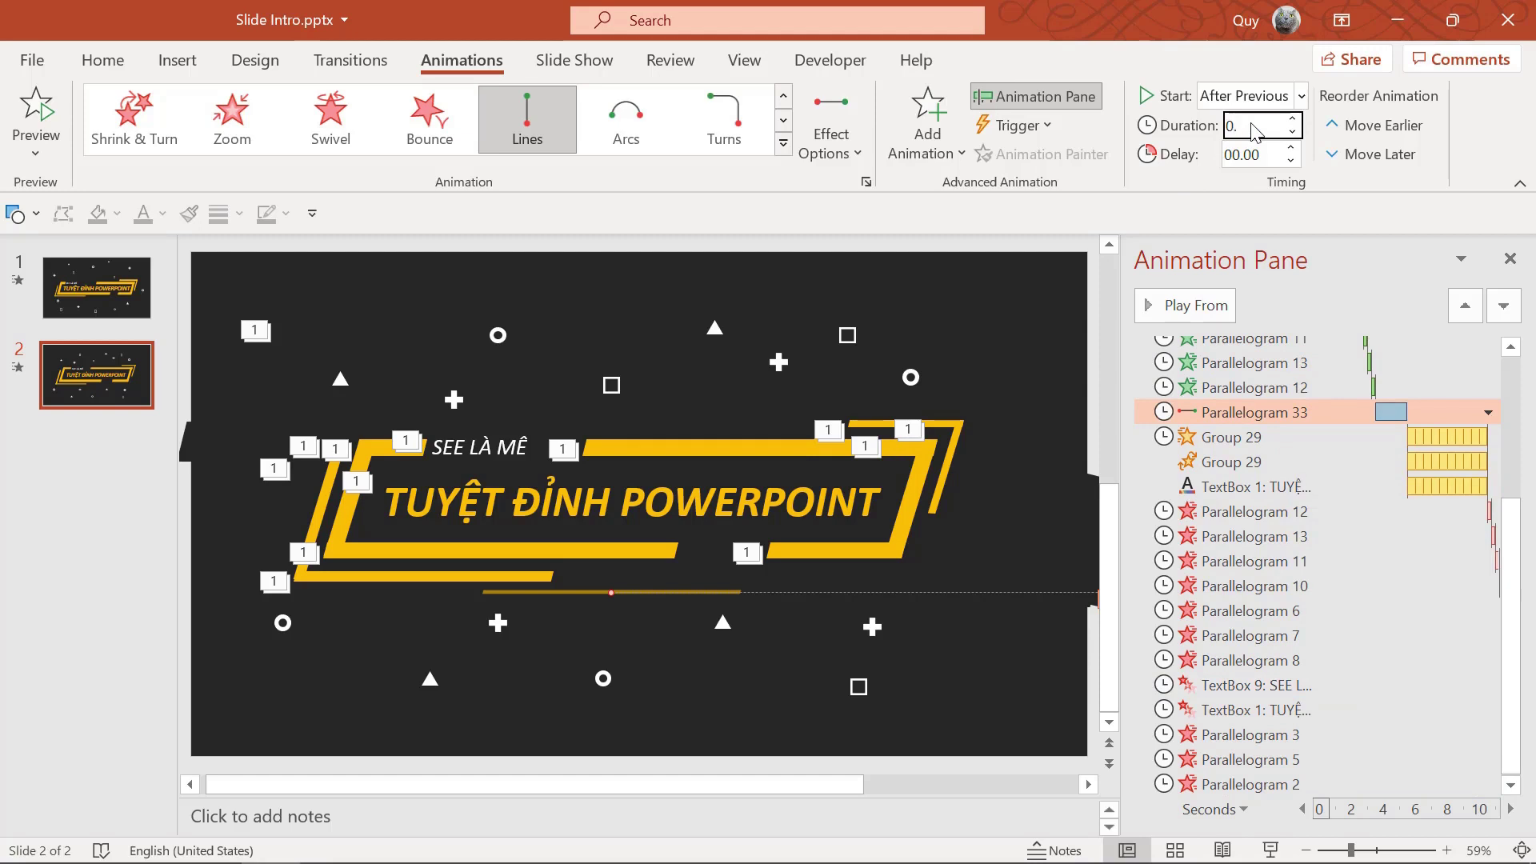
key("Return")
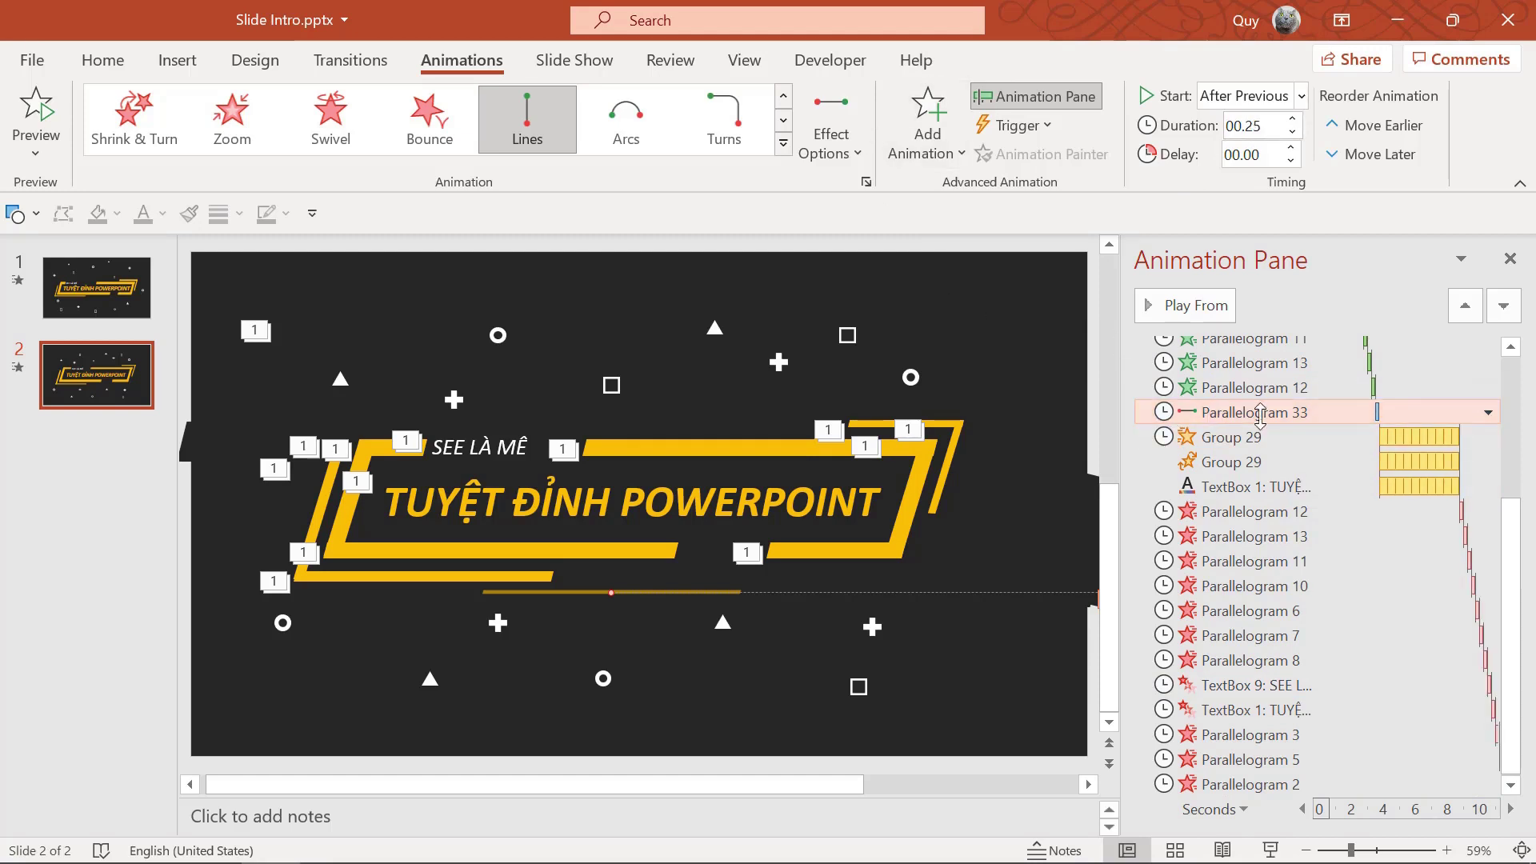
Give the yellow line a Wipe exit from the right.
left_click(929, 120)
scroll(1232, 376, "down", 5)
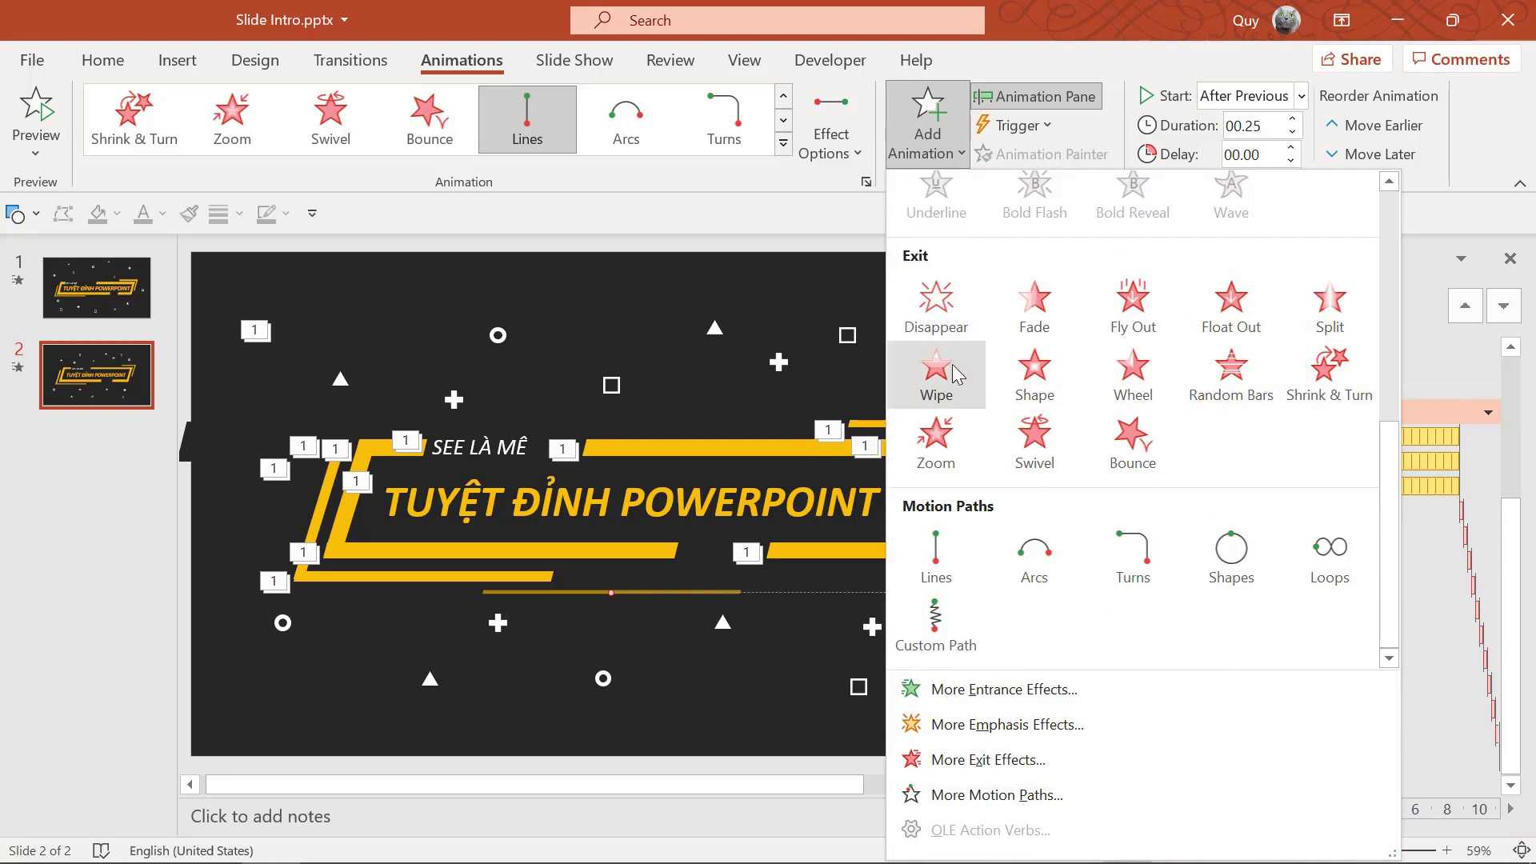
left_click(952, 396)
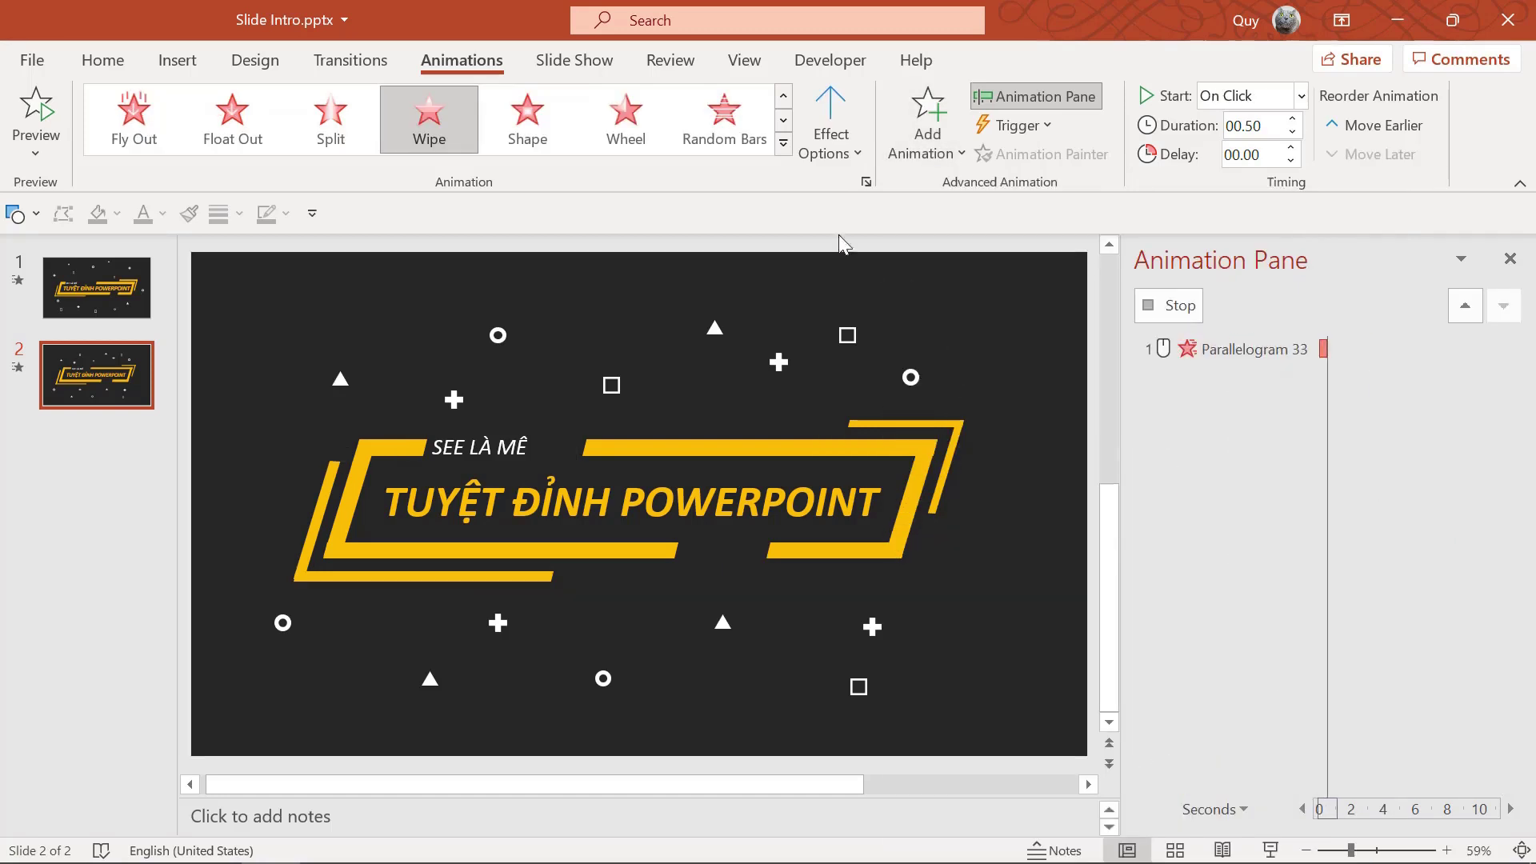
left_click(833, 124)
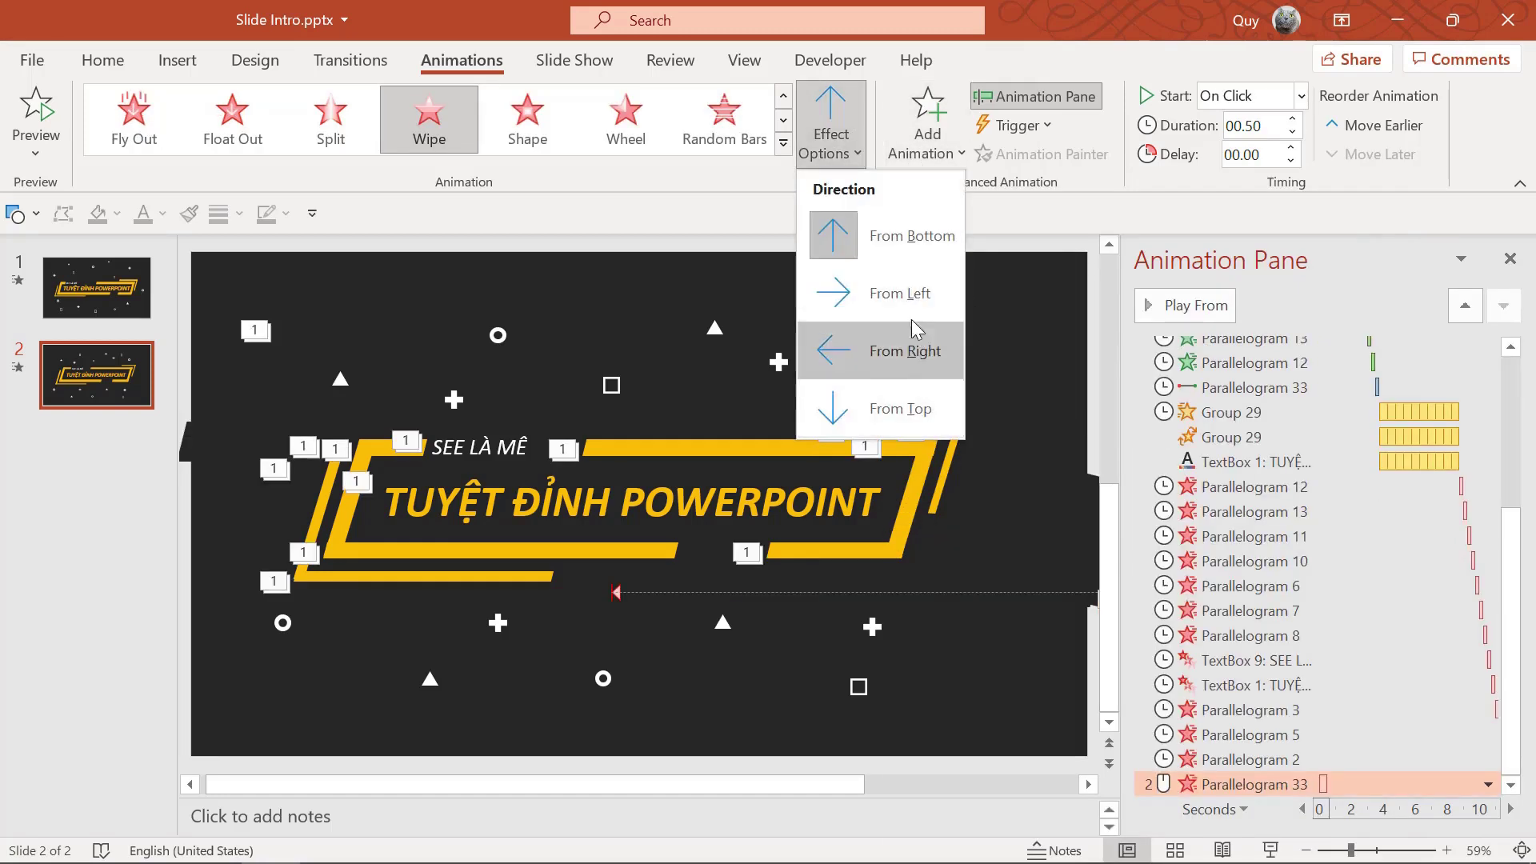
left_click(900, 350)
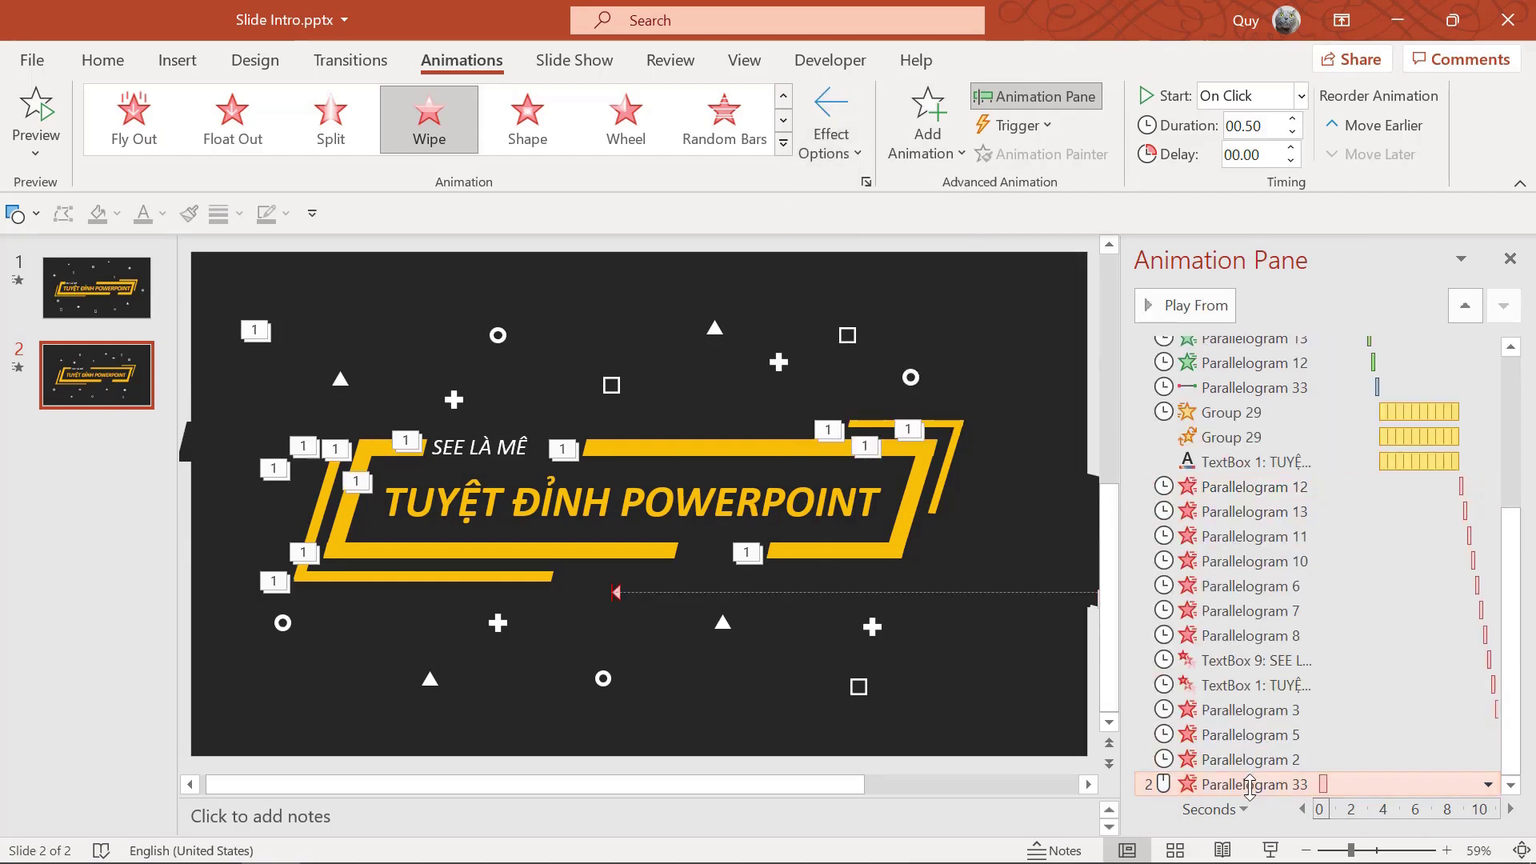
Move the line's wipe right after its slide, start it After Previous, and play the show.
left_click_drag(1253, 784, 1250, 392)
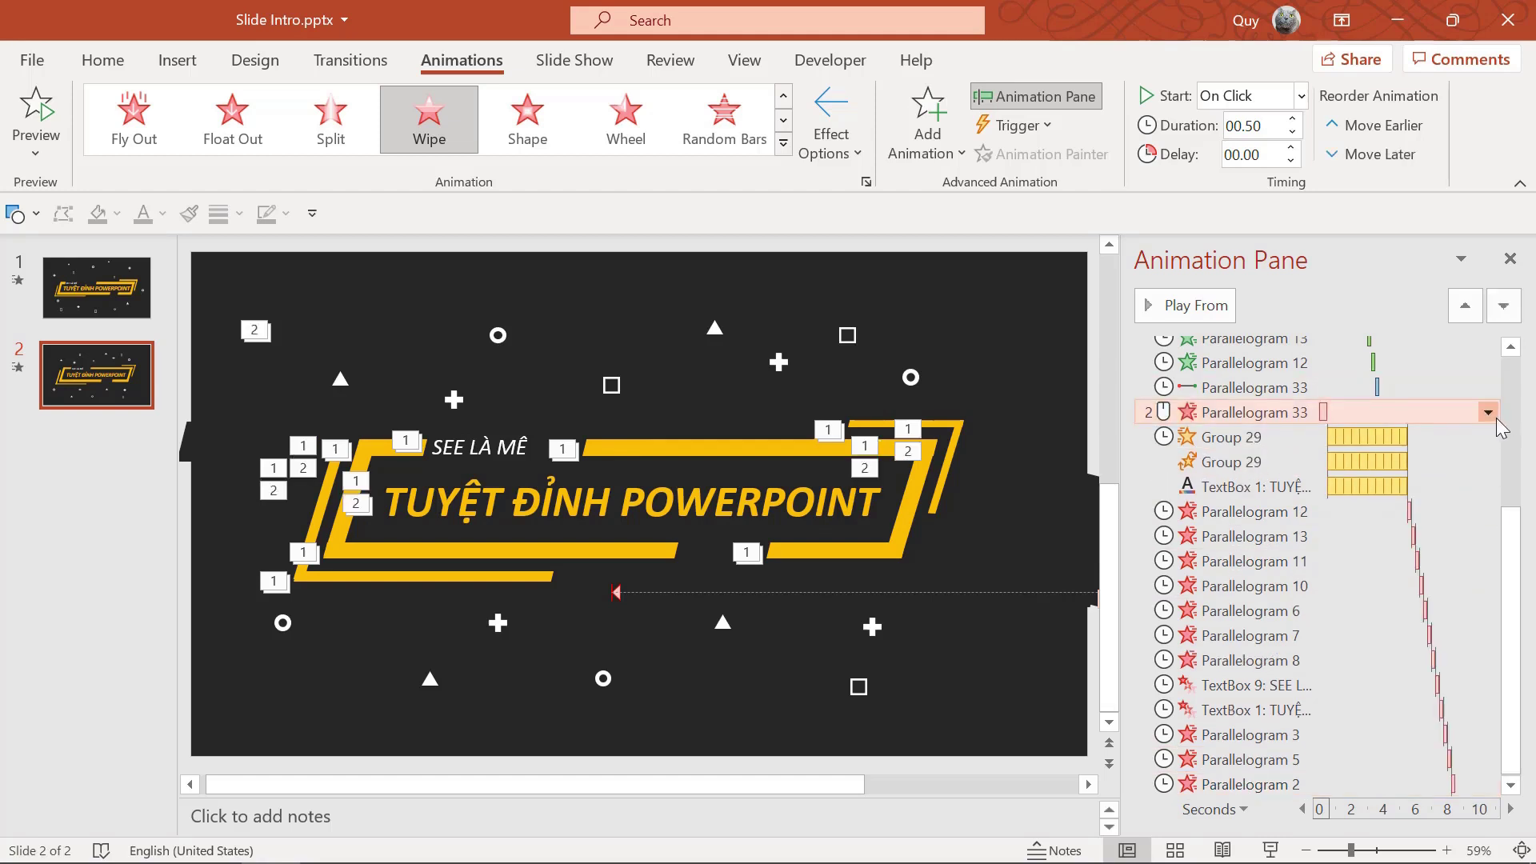
left_click(1488, 412)
left_click(1413, 469)
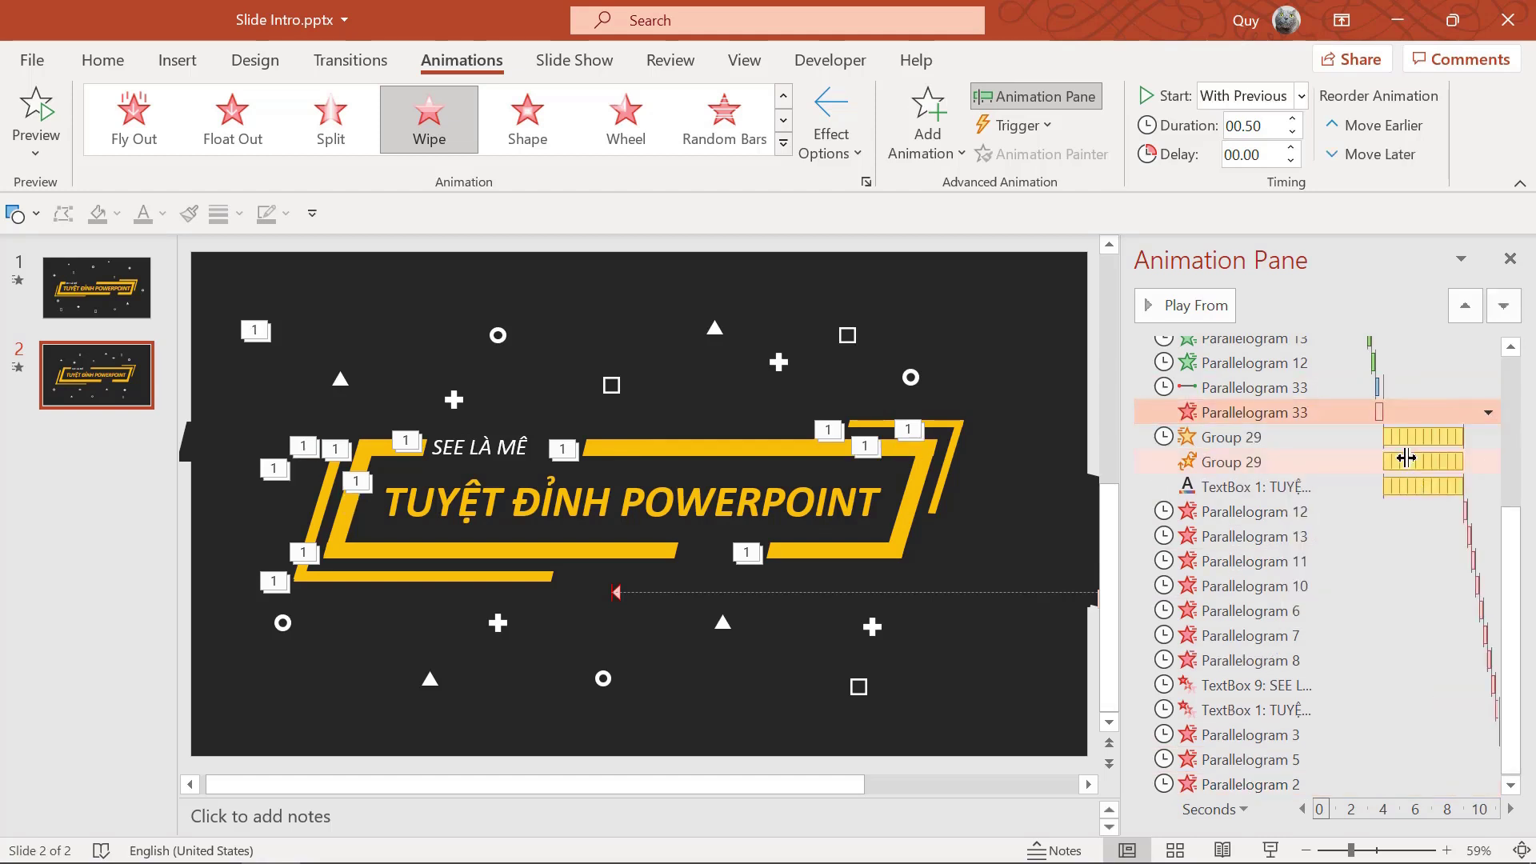
left_click(1489, 413)
left_click(1417, 497)
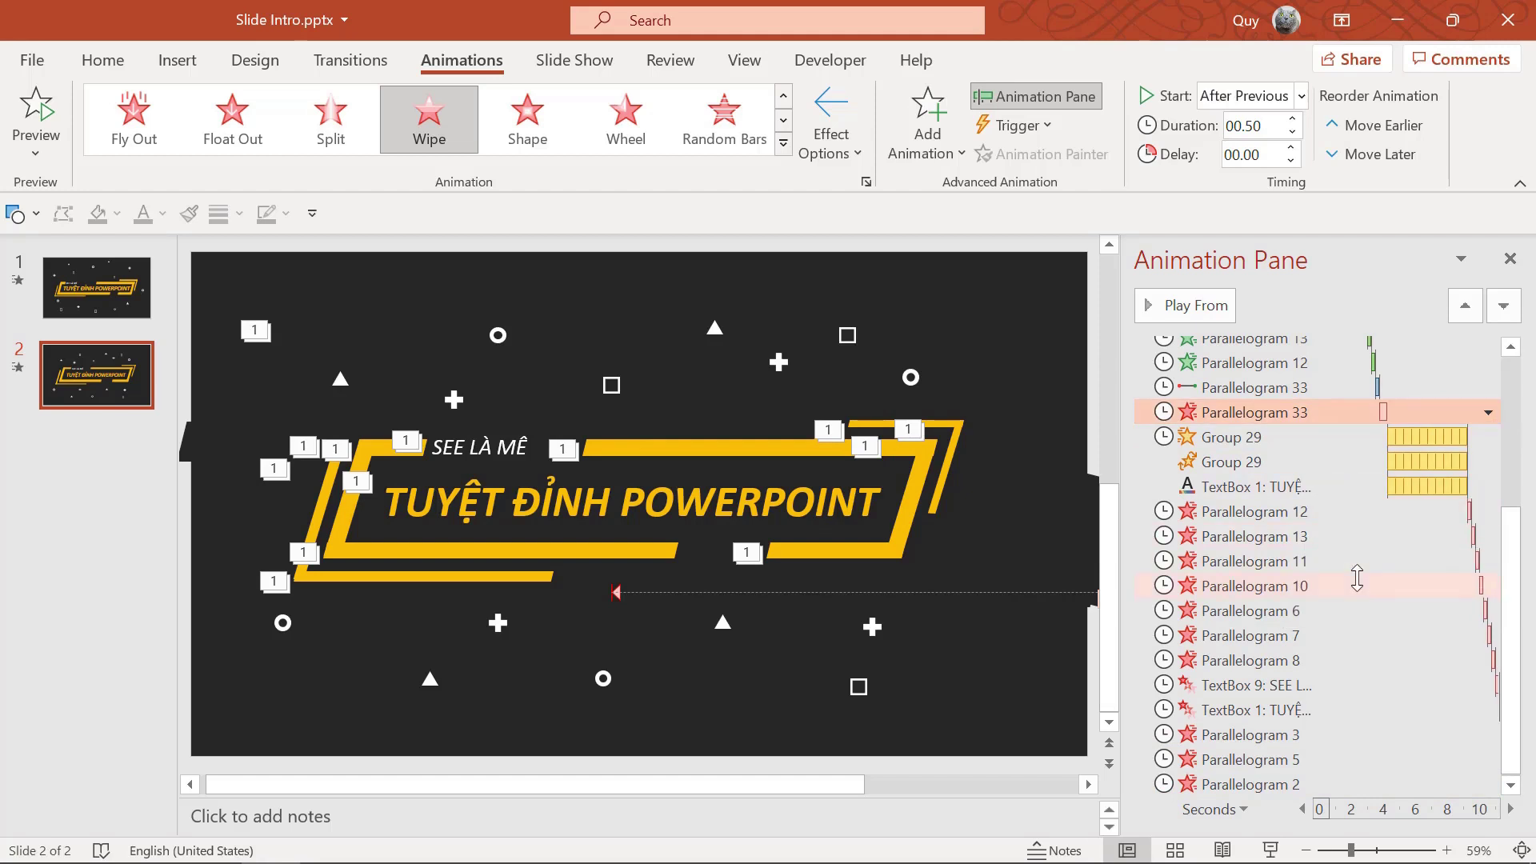
left_click(1056, 759)
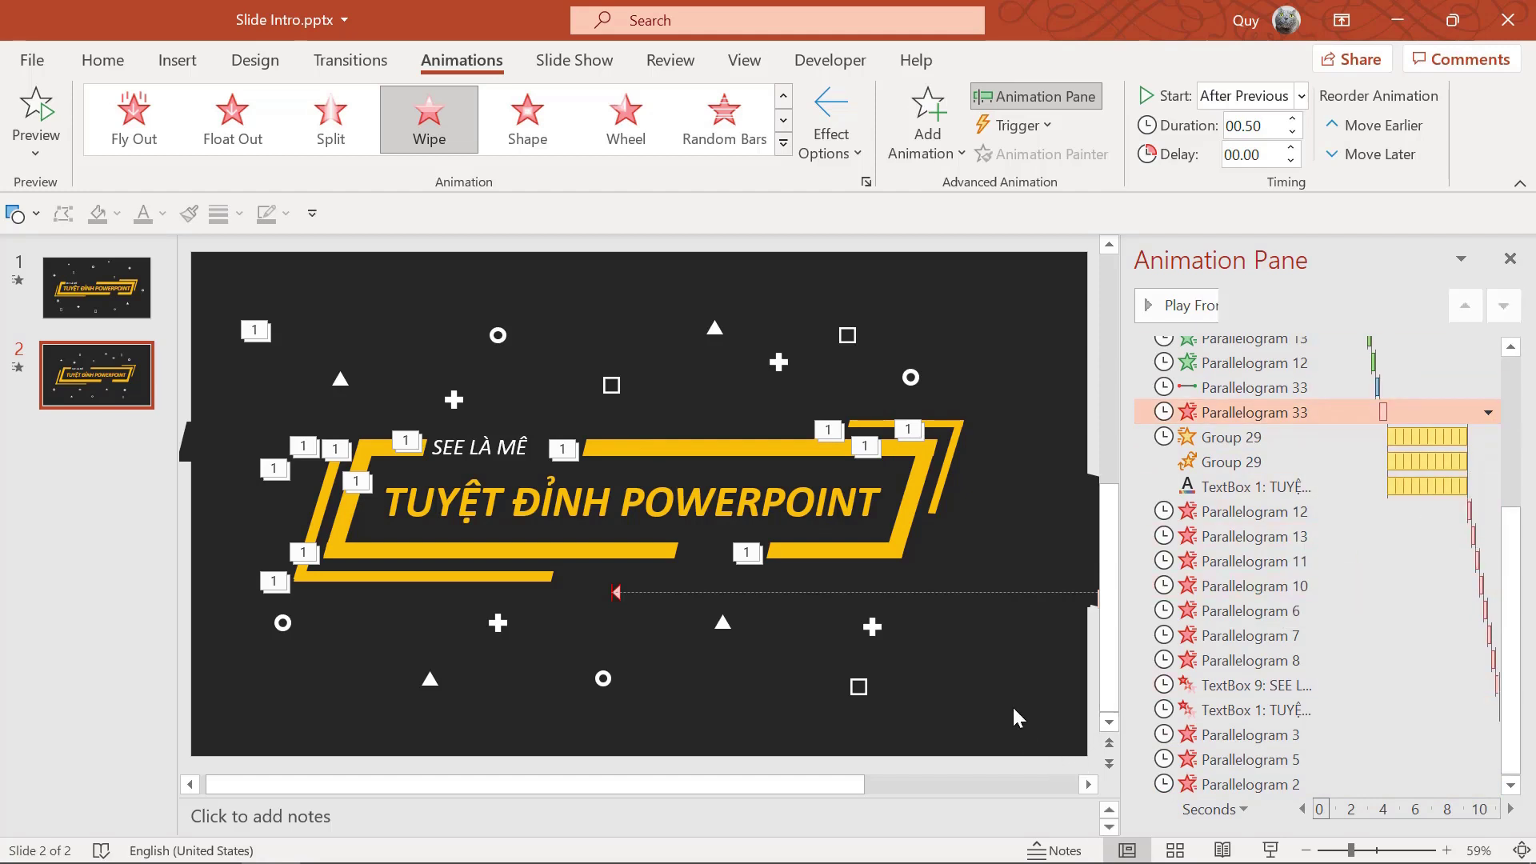
left_click(1270, 851)
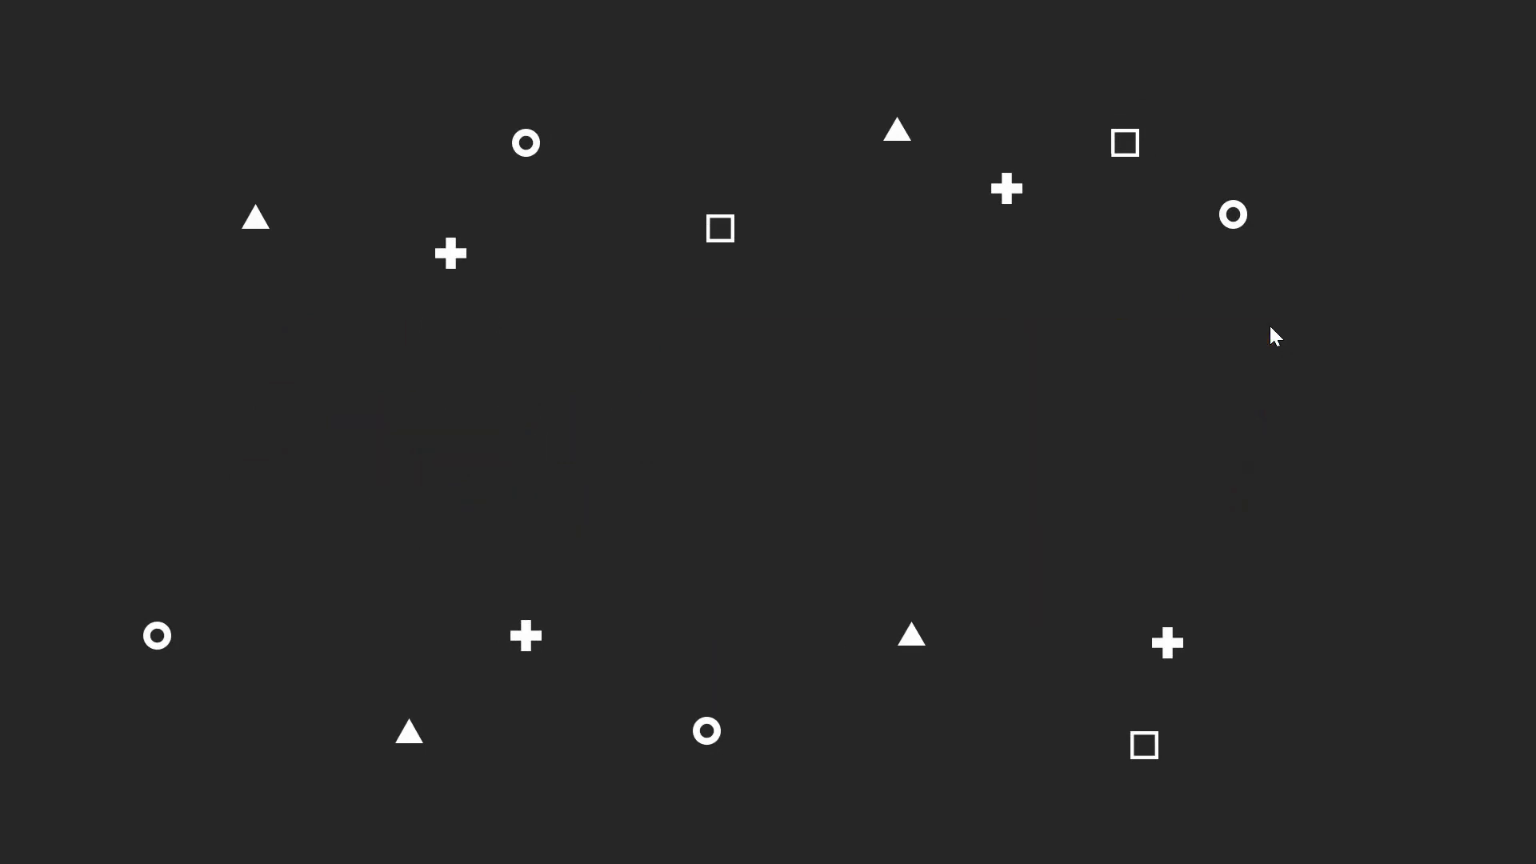
Exit the slide show with Esc, returning to slide 2 and its animation list.
key("Escape")
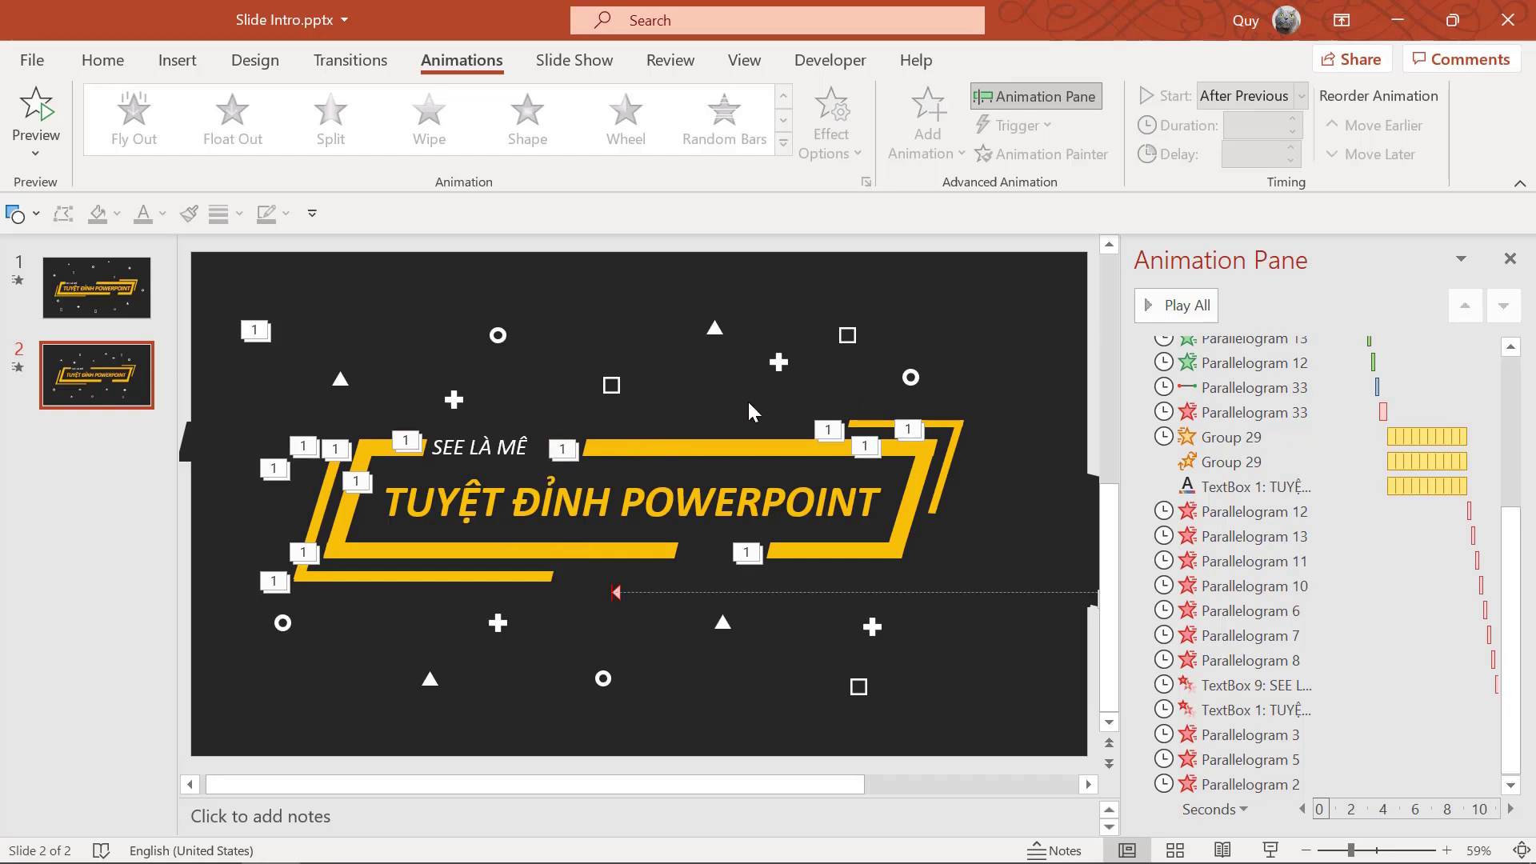
left_click(101, 292)
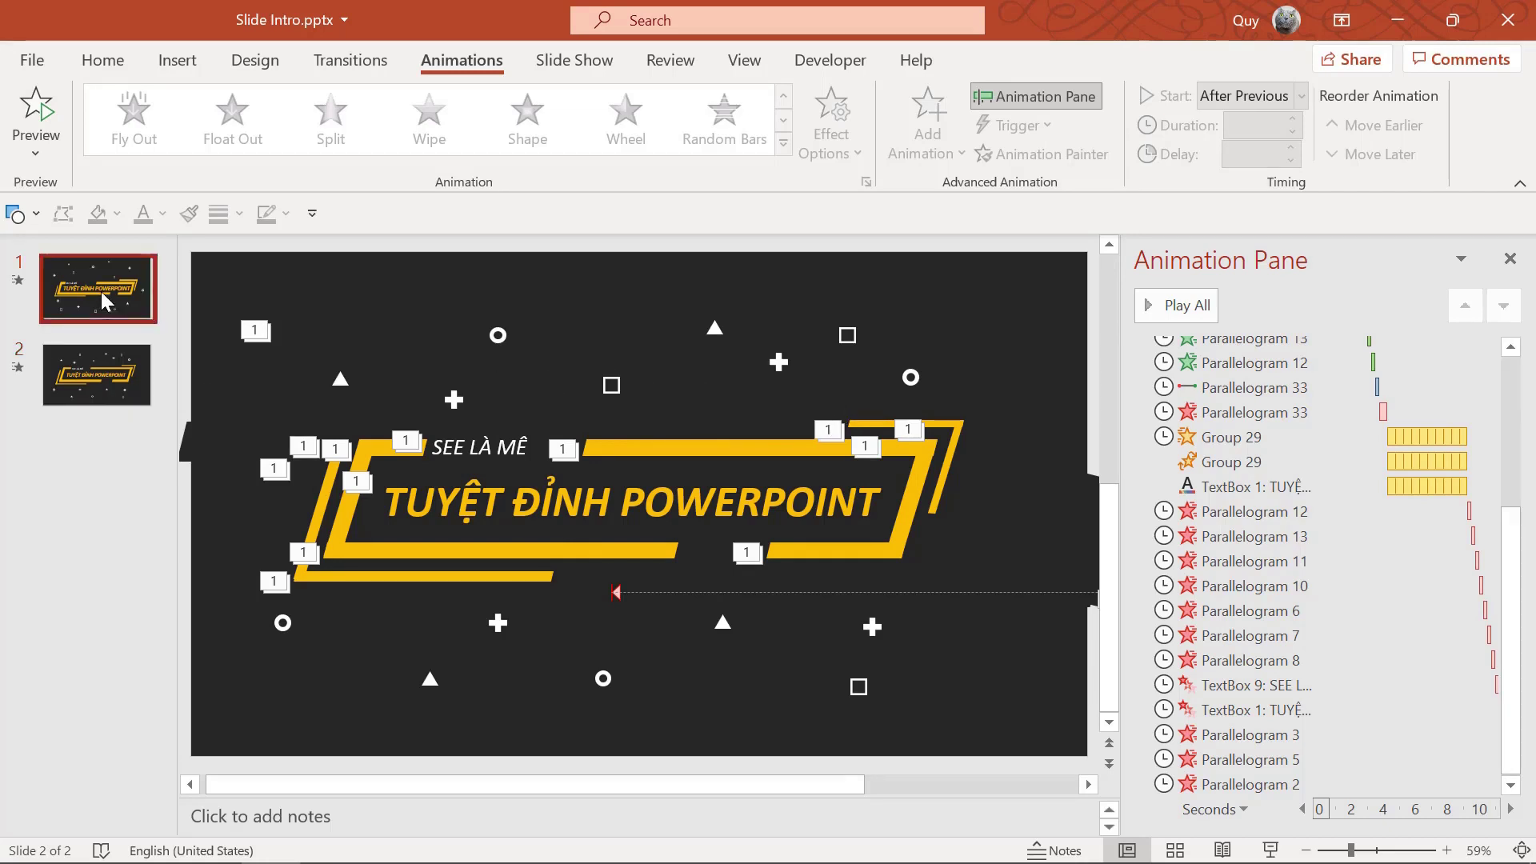
left_click(96, 384)
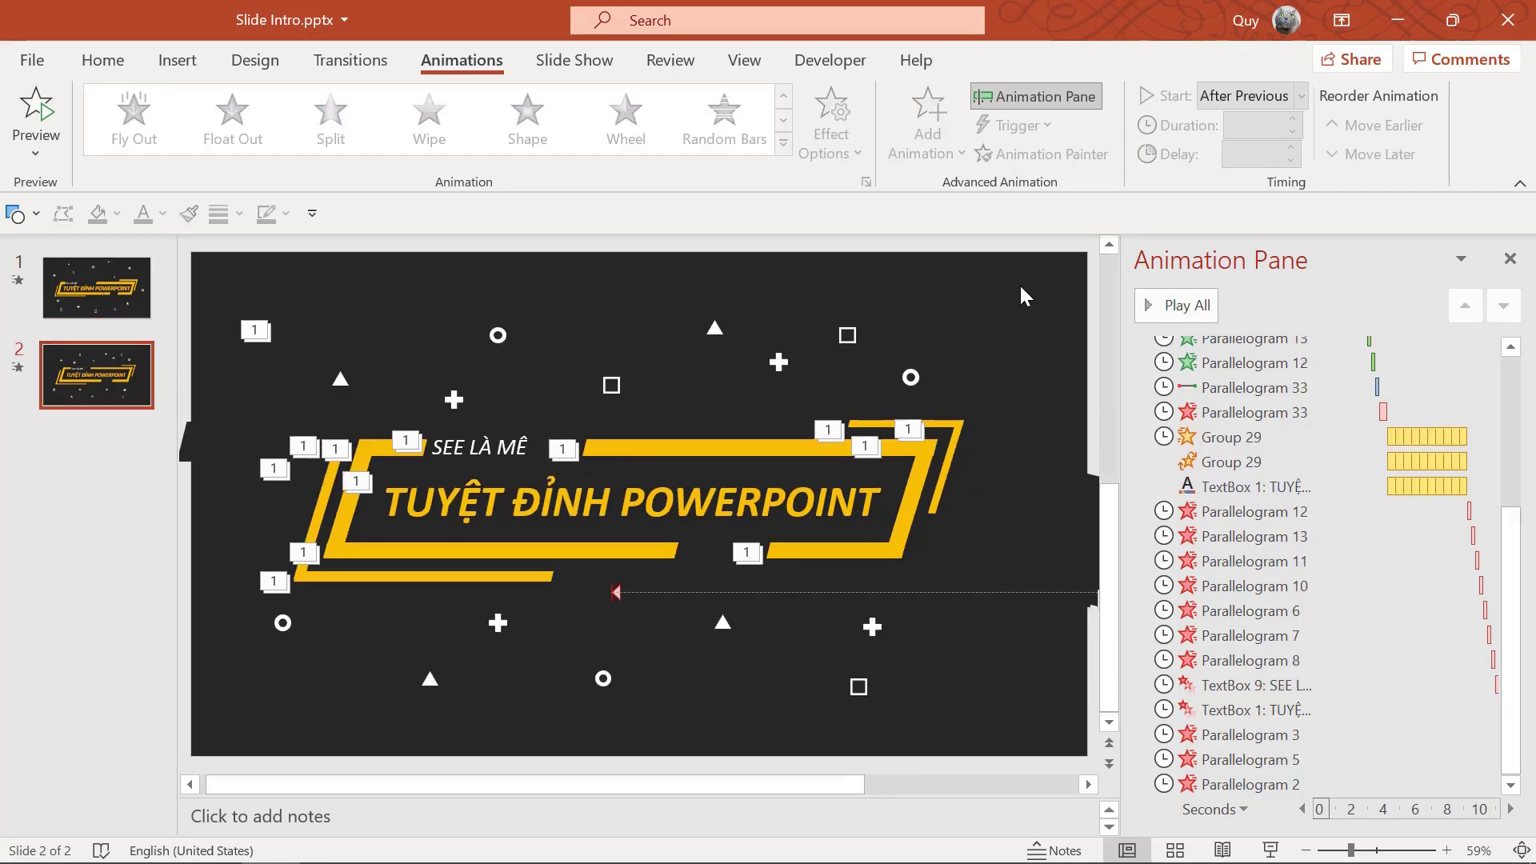
scroll(1027, 290, "down", 1, "ctrl")
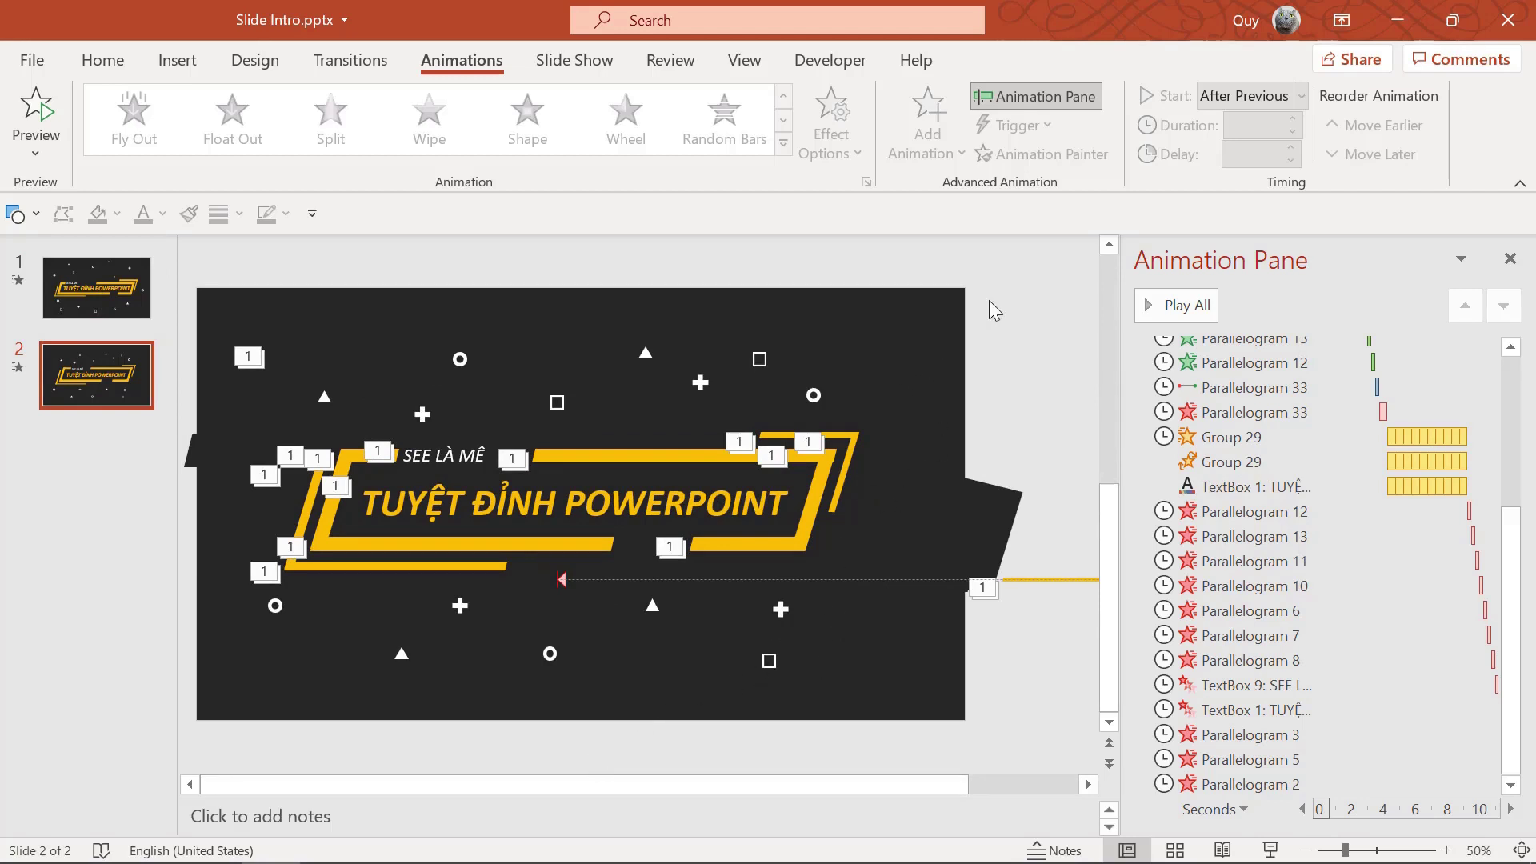
left_click_drag(993, 308, 210, 674)
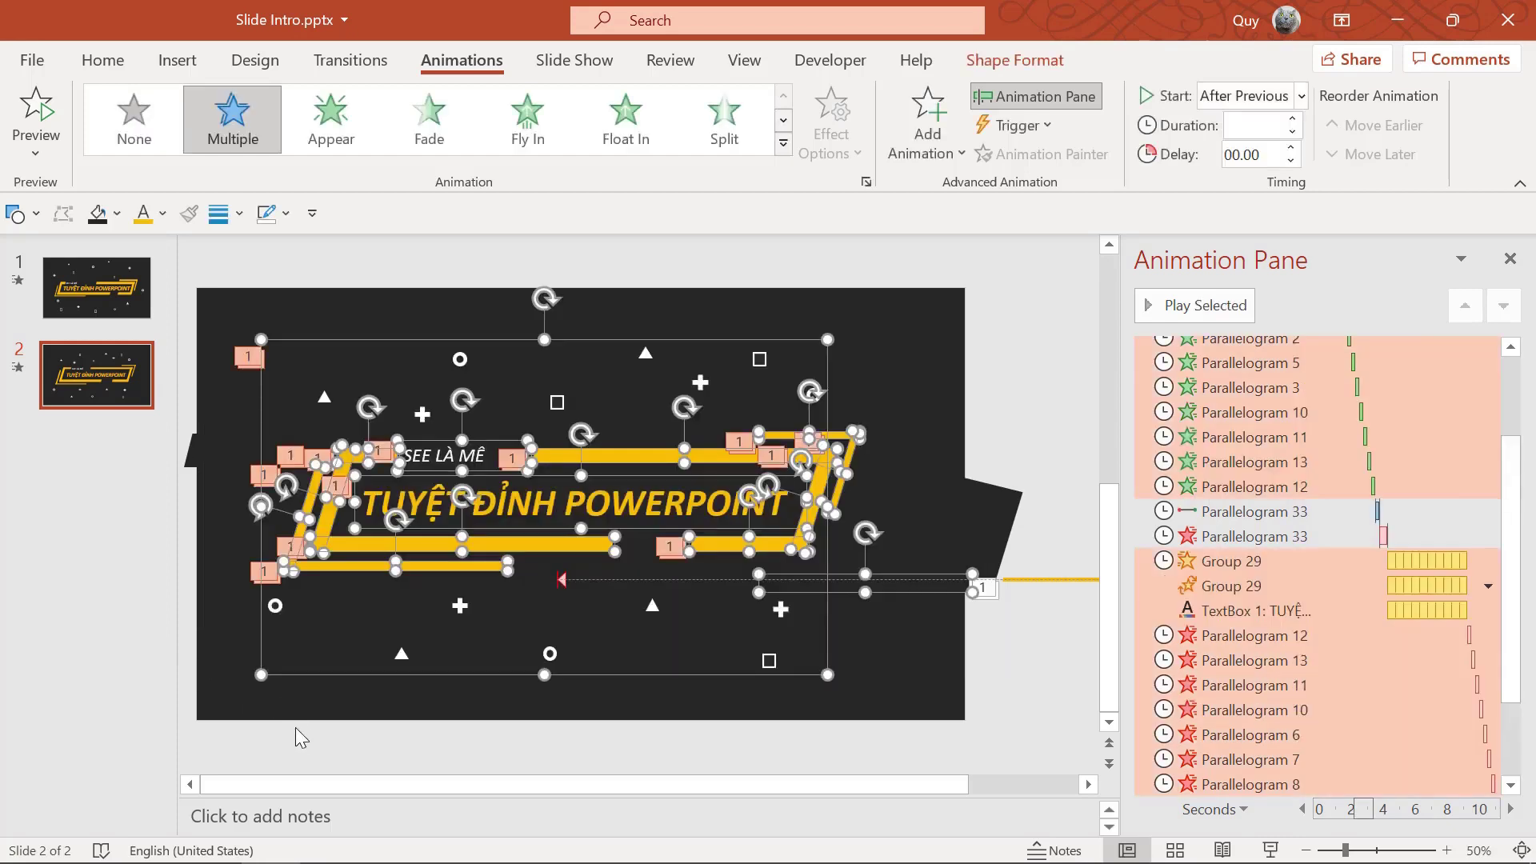
left_click(295, 728)
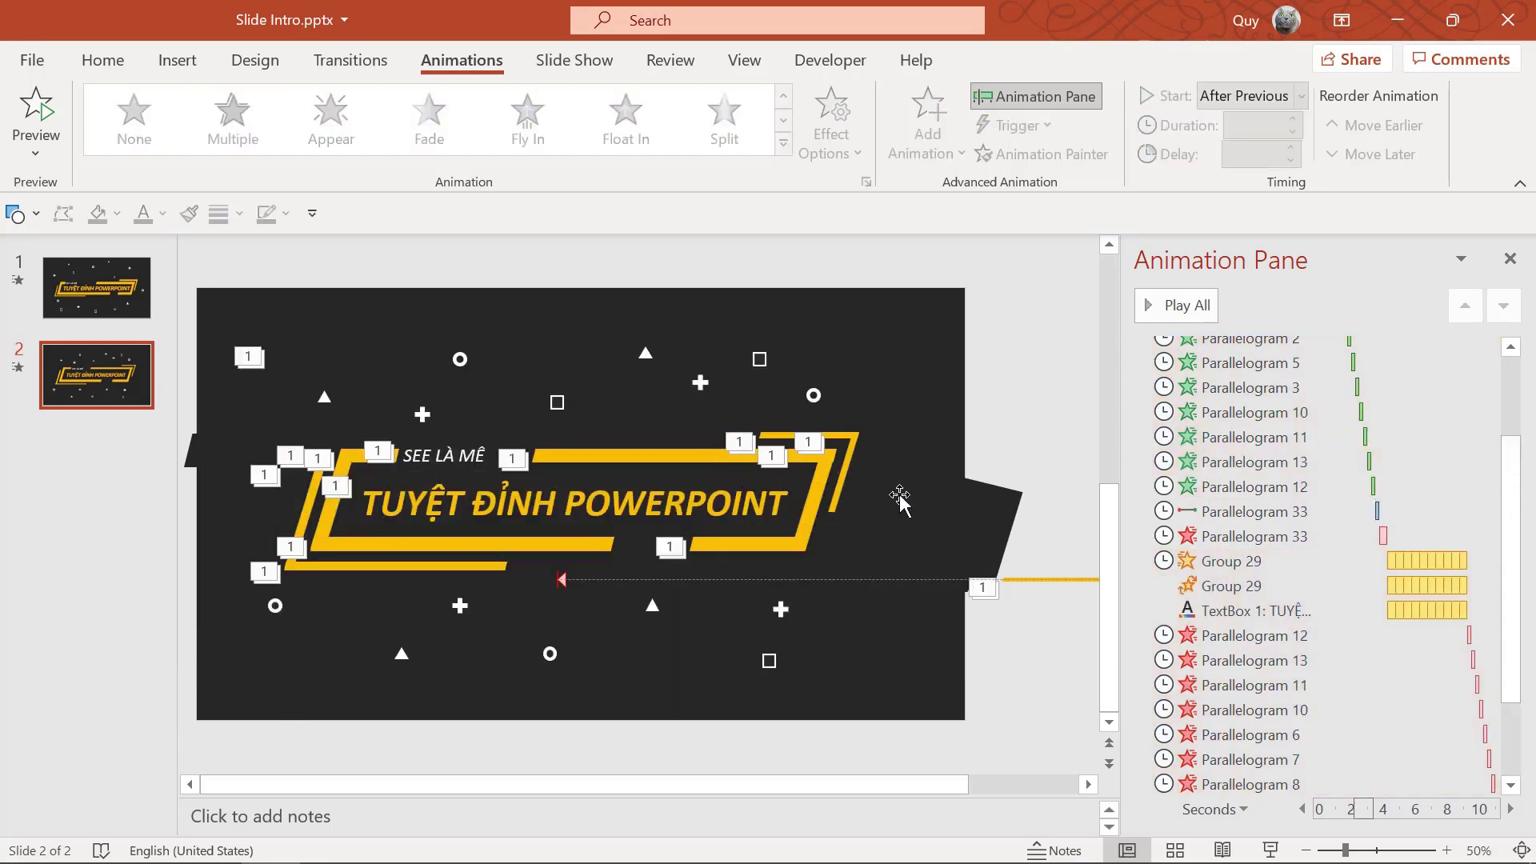